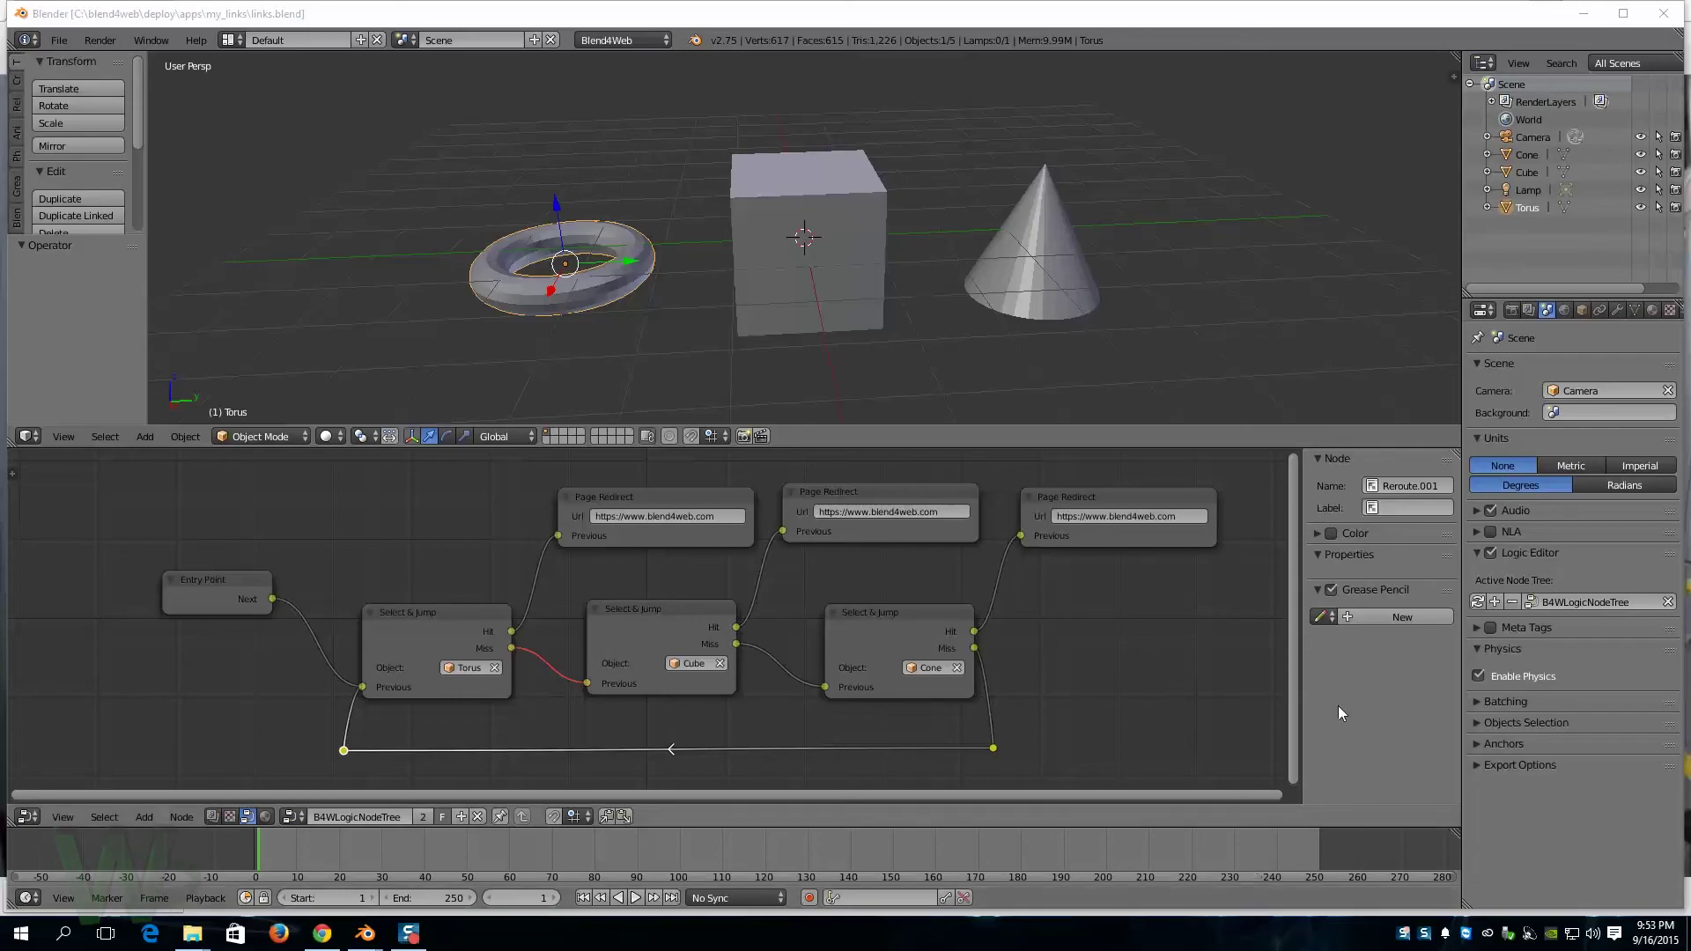
Step: Close the links.blend window and look around the panoramic room with the three link signs in the browser player
click(1661, 15)
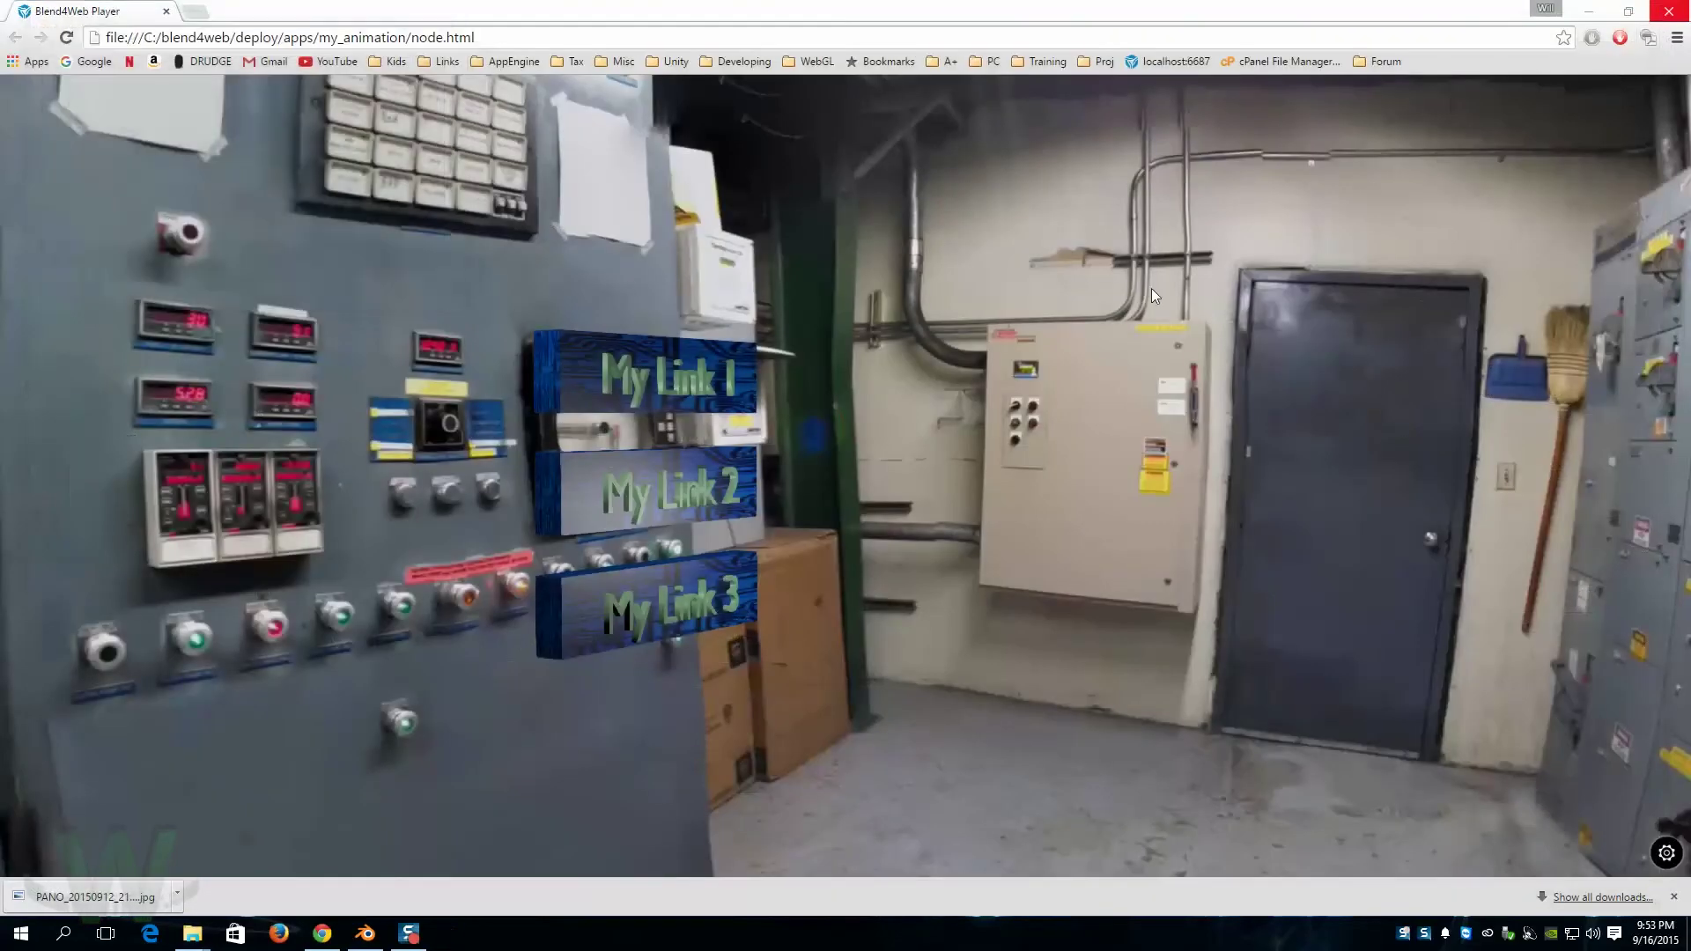
drag(1088, 474, 957, 580)
drag(913, 649, 763, 657)
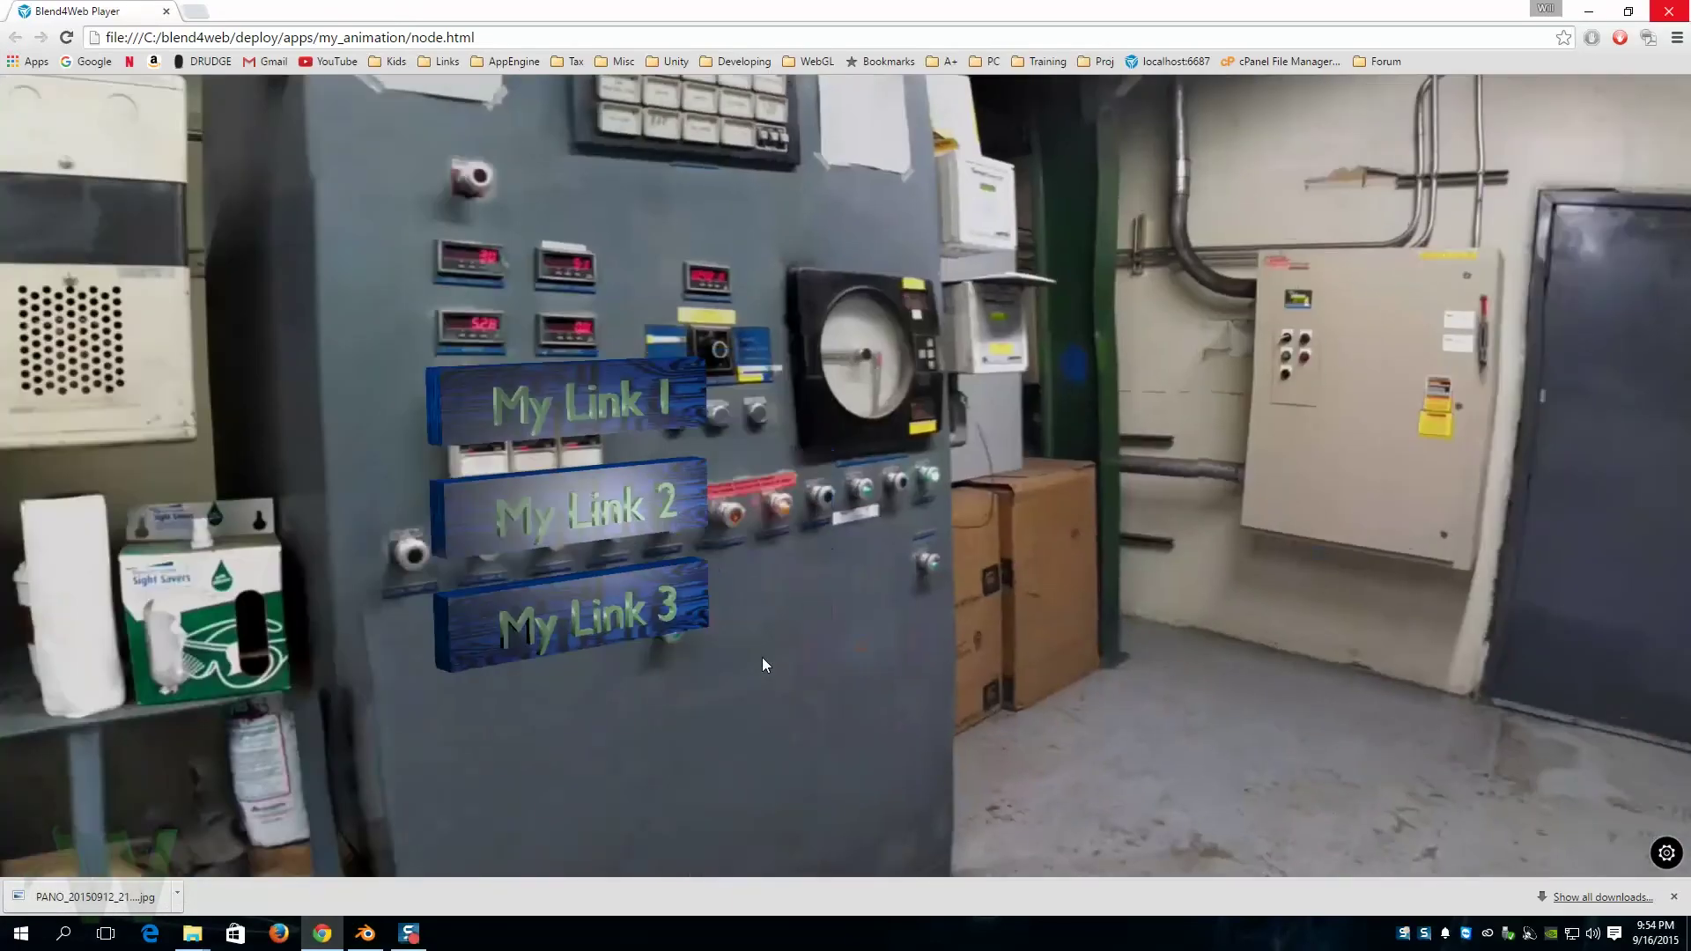
Step: Switch to the Blender window with node.blend and examine the lamps placed around the three link signs
click(365, 933)
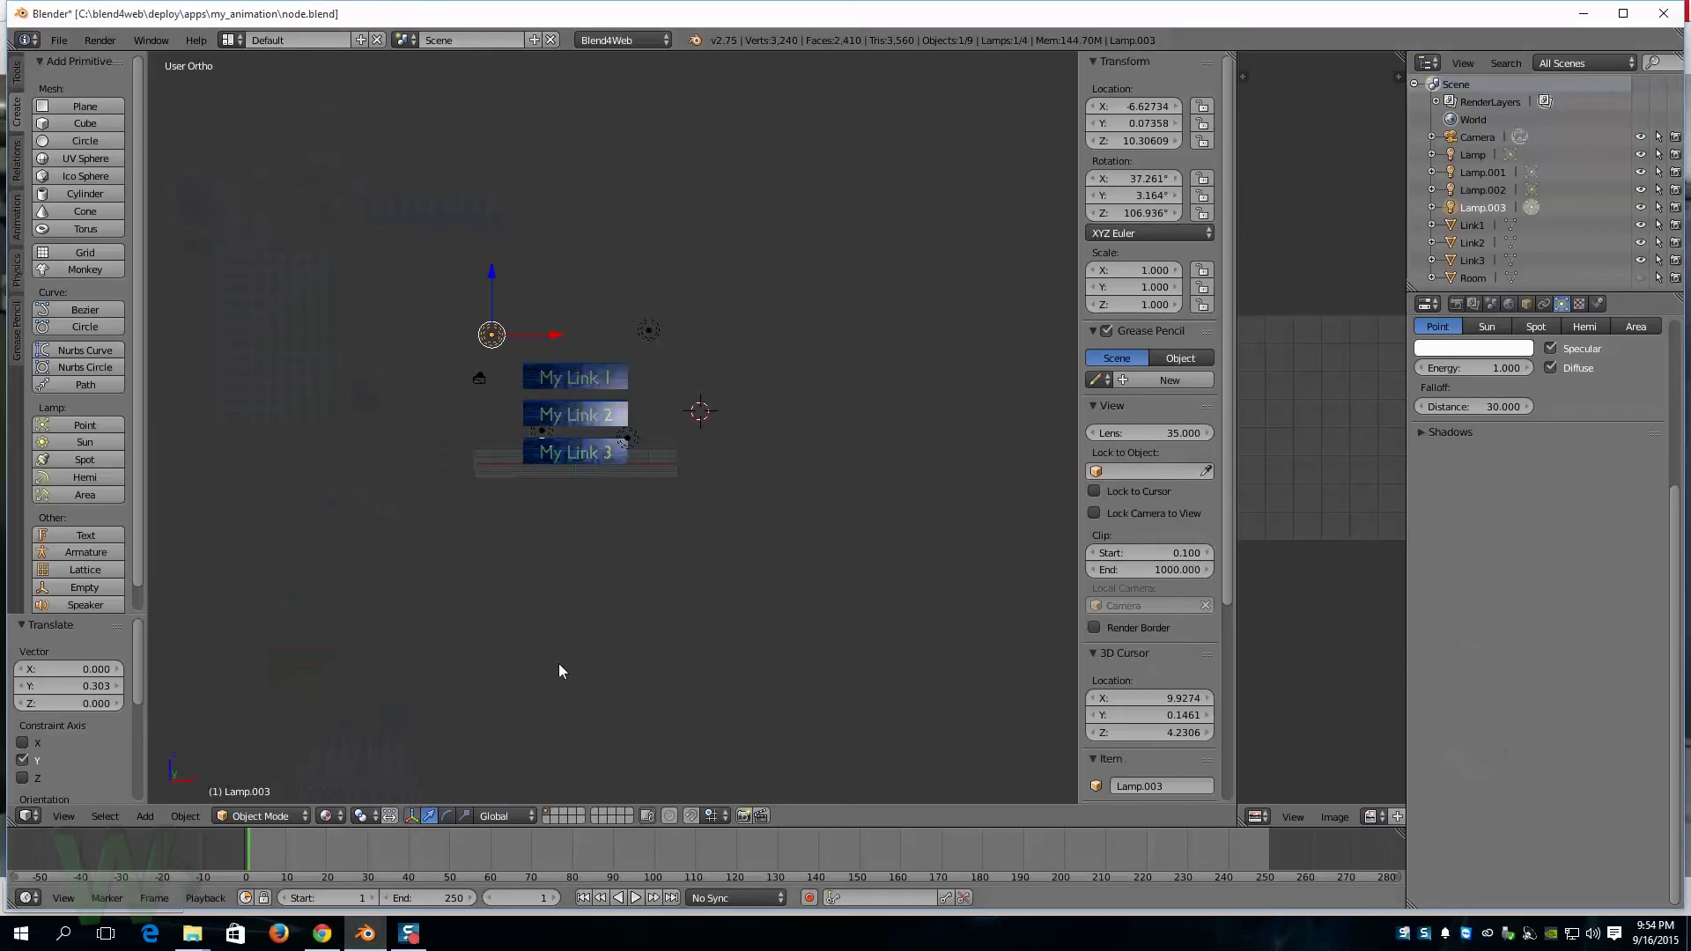
scroll(636, 521, up, 3)
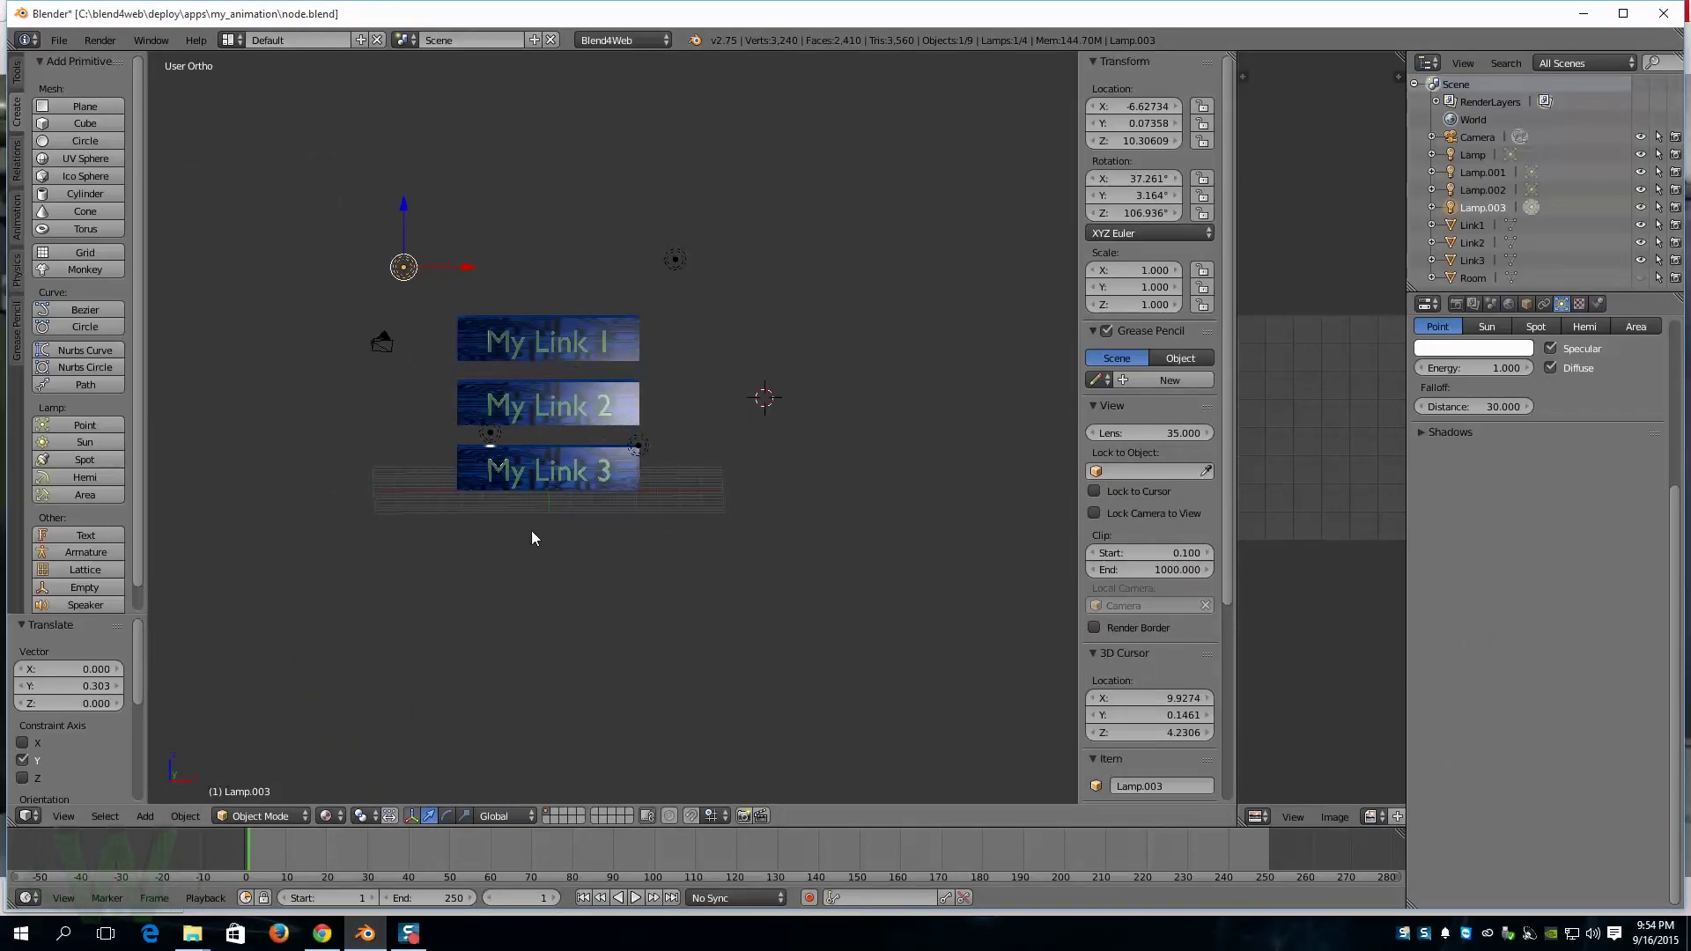
key(g)
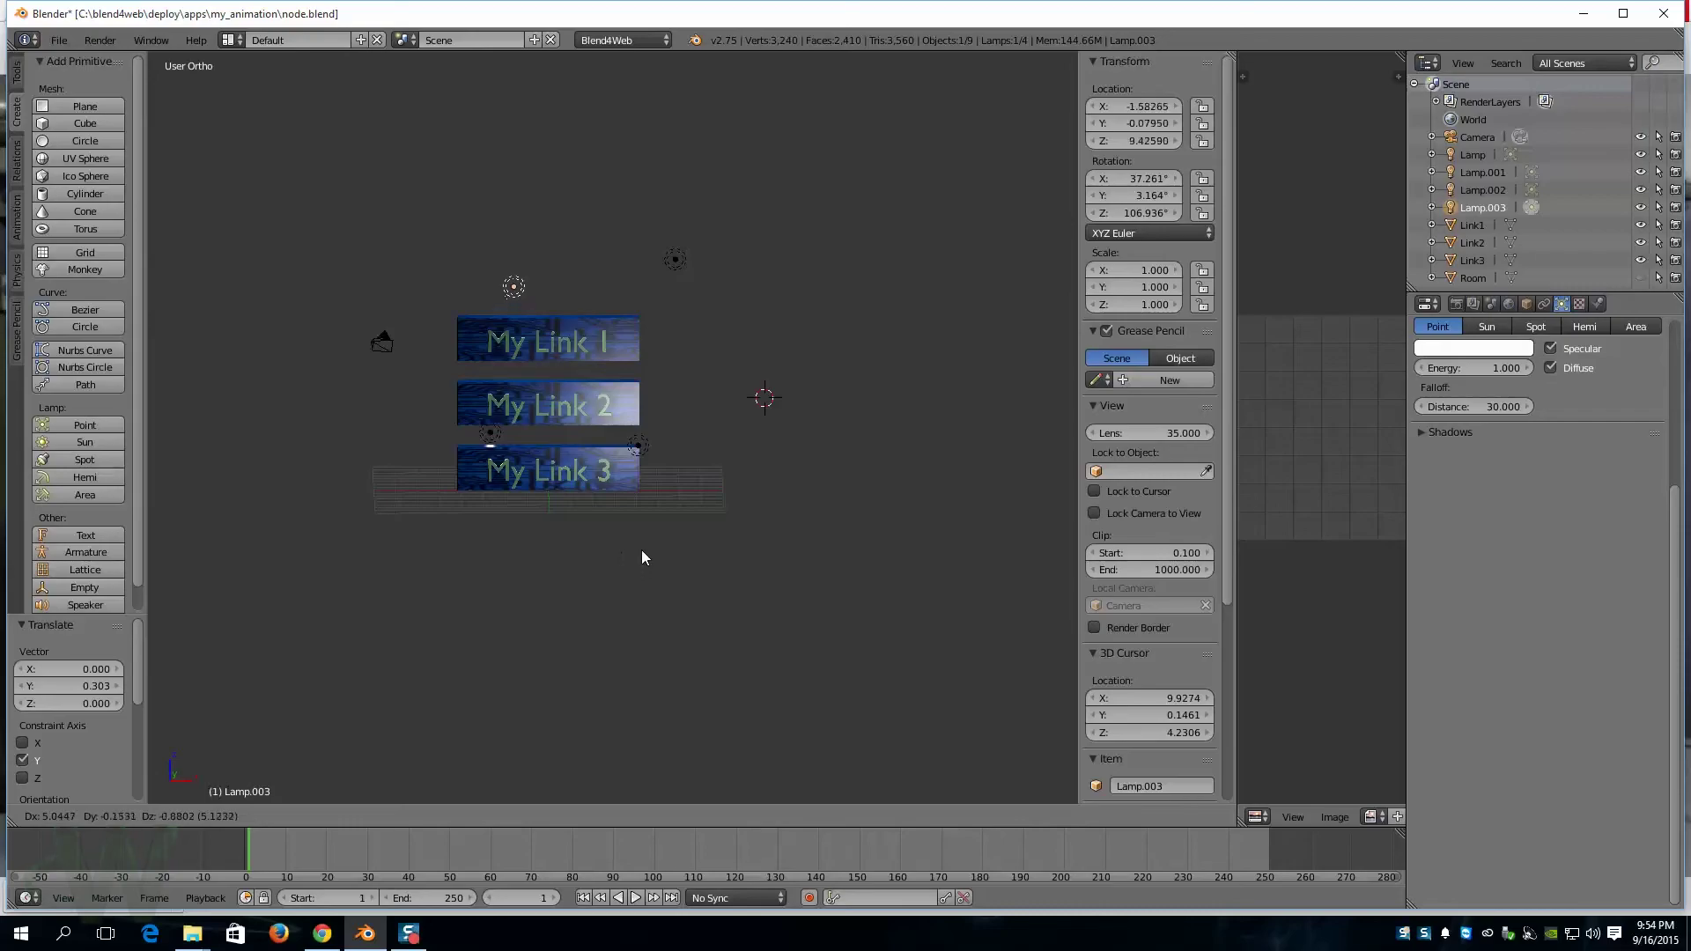
right_click(634, 555)
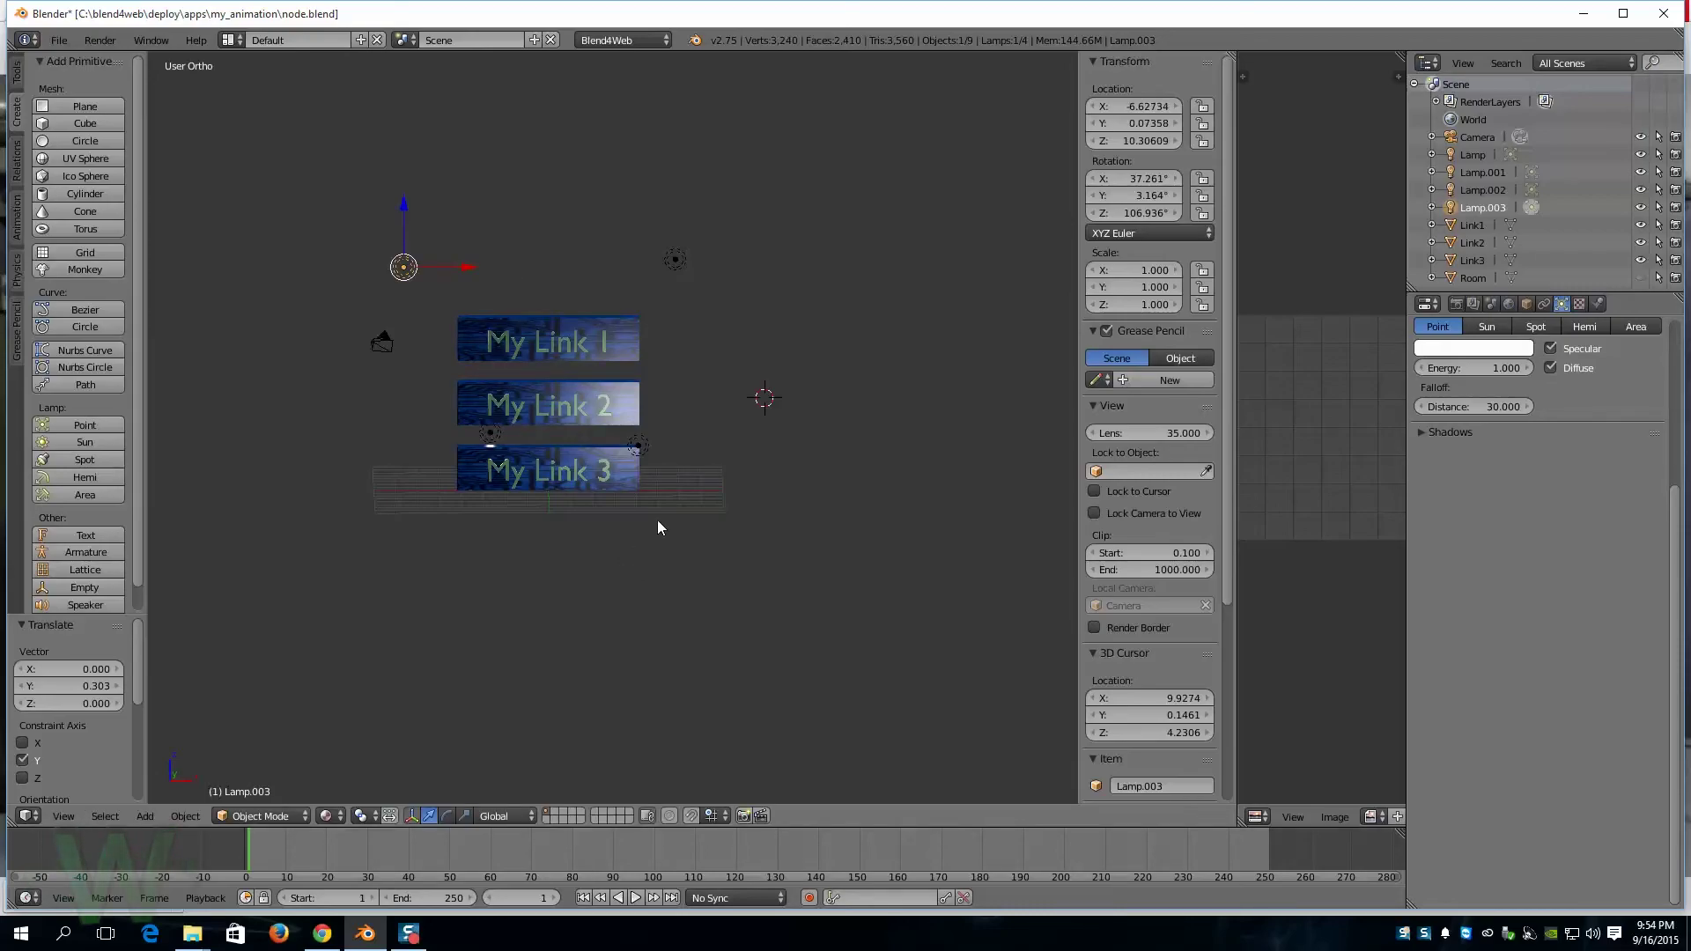
key(a)
middle_drag(657, 527, 666, 414)
right_click(666, 410)
right_click(459, 245)
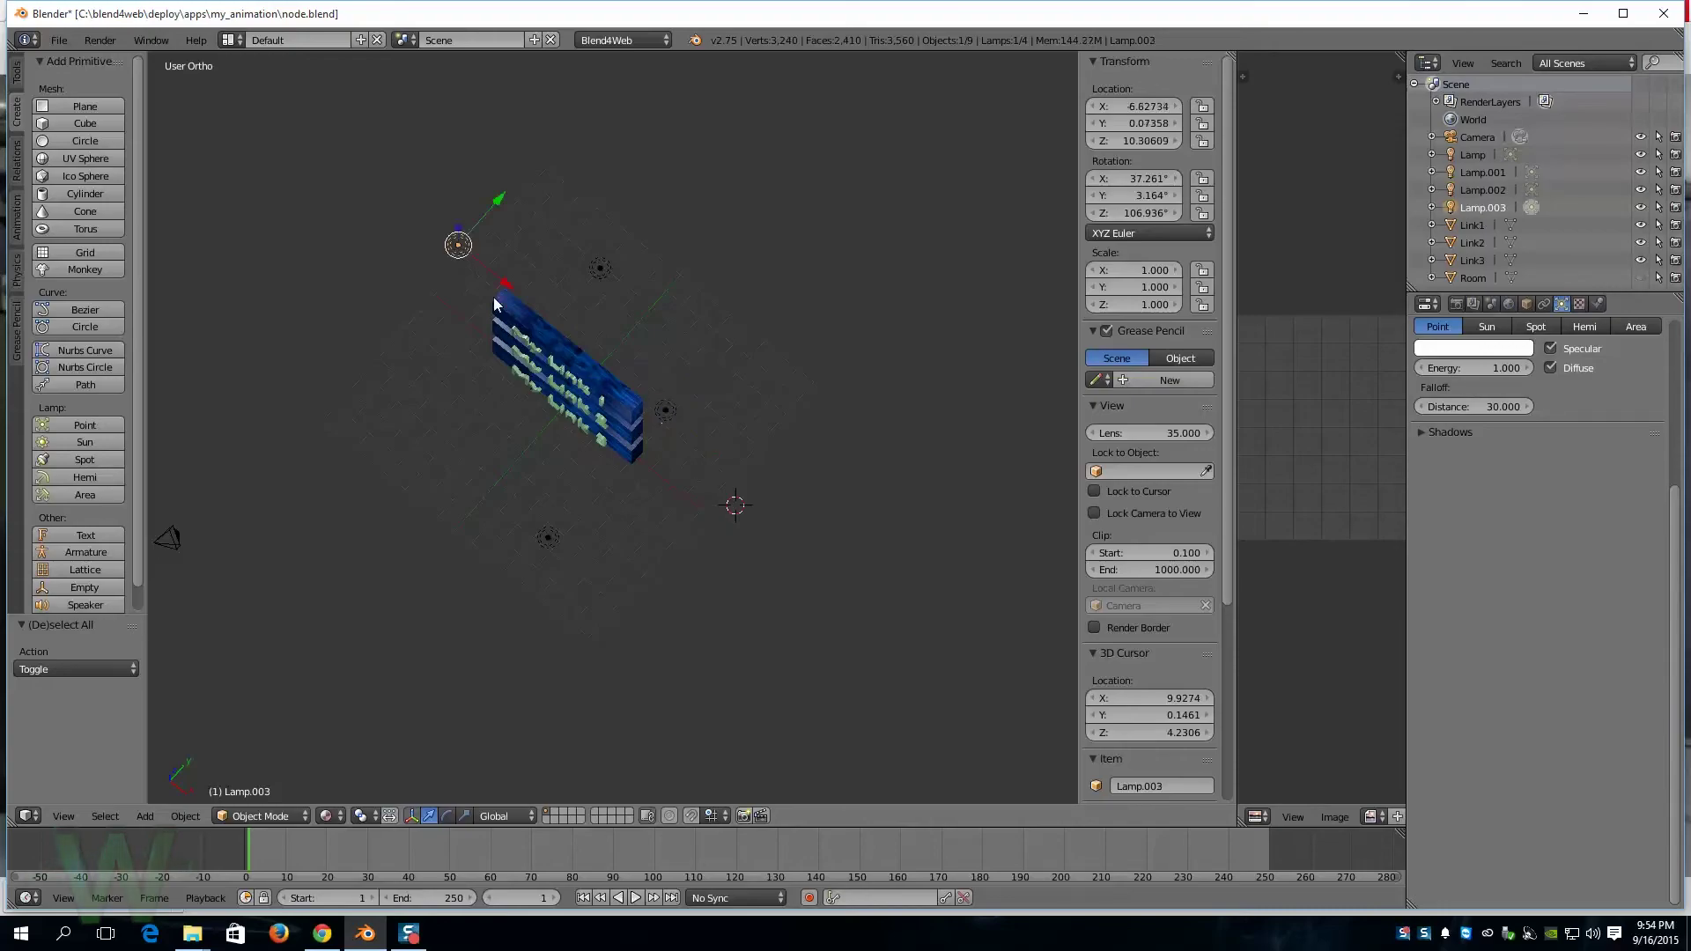
middle_drag(811, 576, 890, 460)
scroll(736, 475, down, 3)
scroll(731, 479, up, 3)
scroll(726, 482, down, 6)
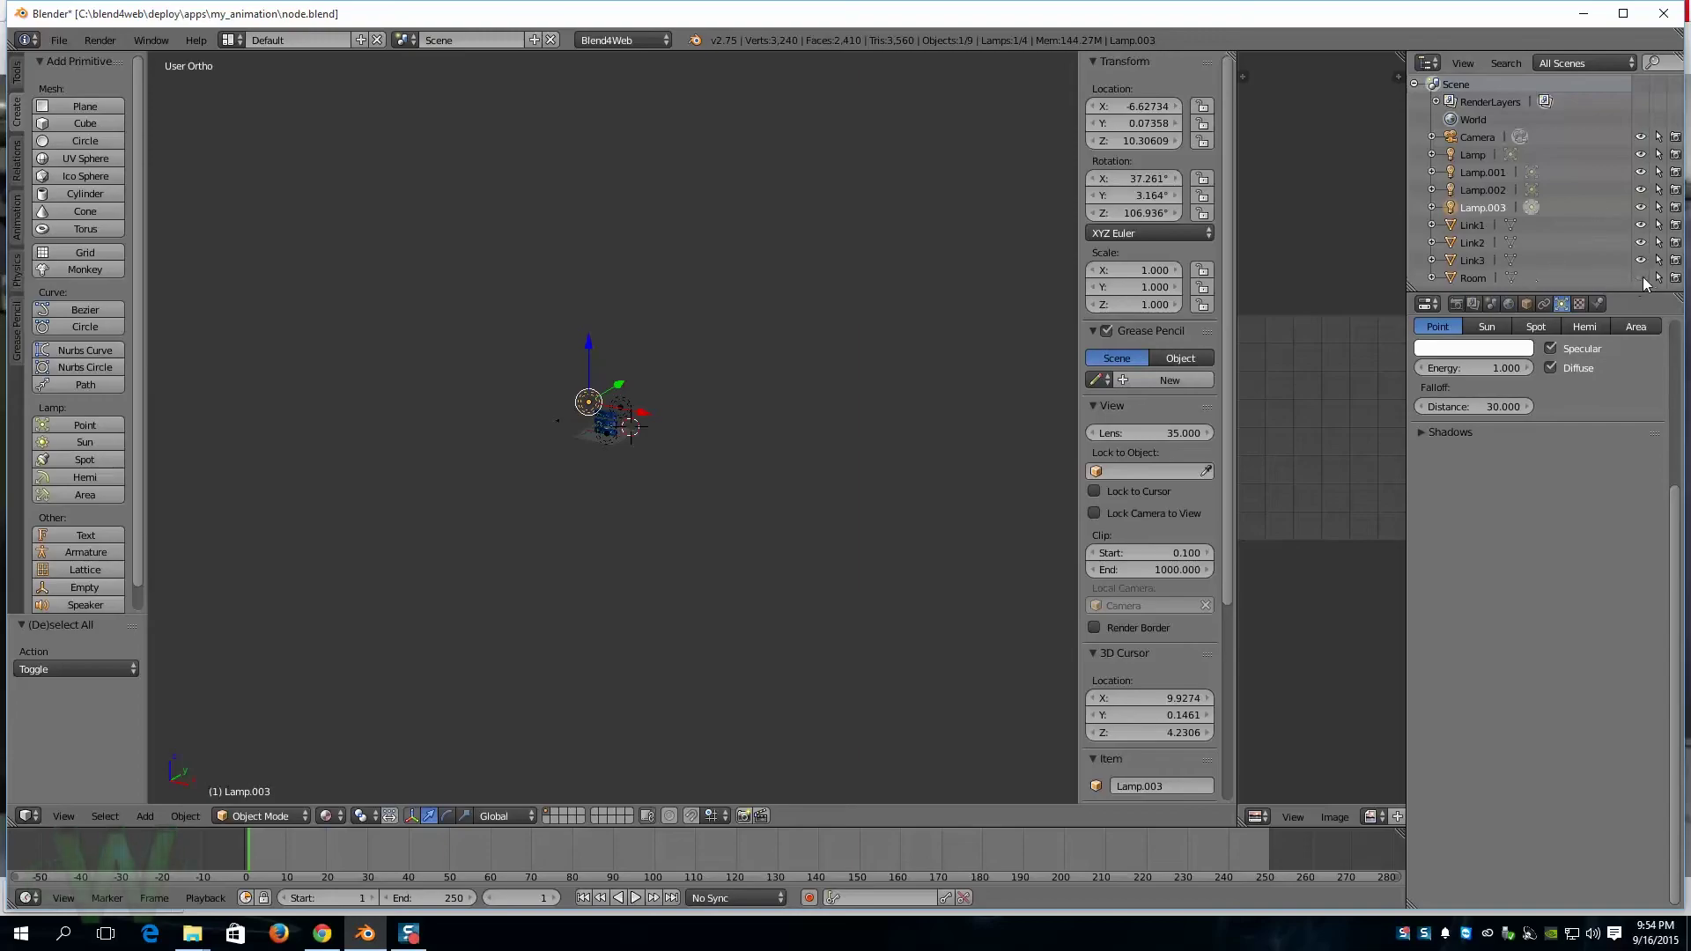
Step: Unhide the Room object, examine its textured mesh in Edit Mode, and hide it again
click(1471, 277)
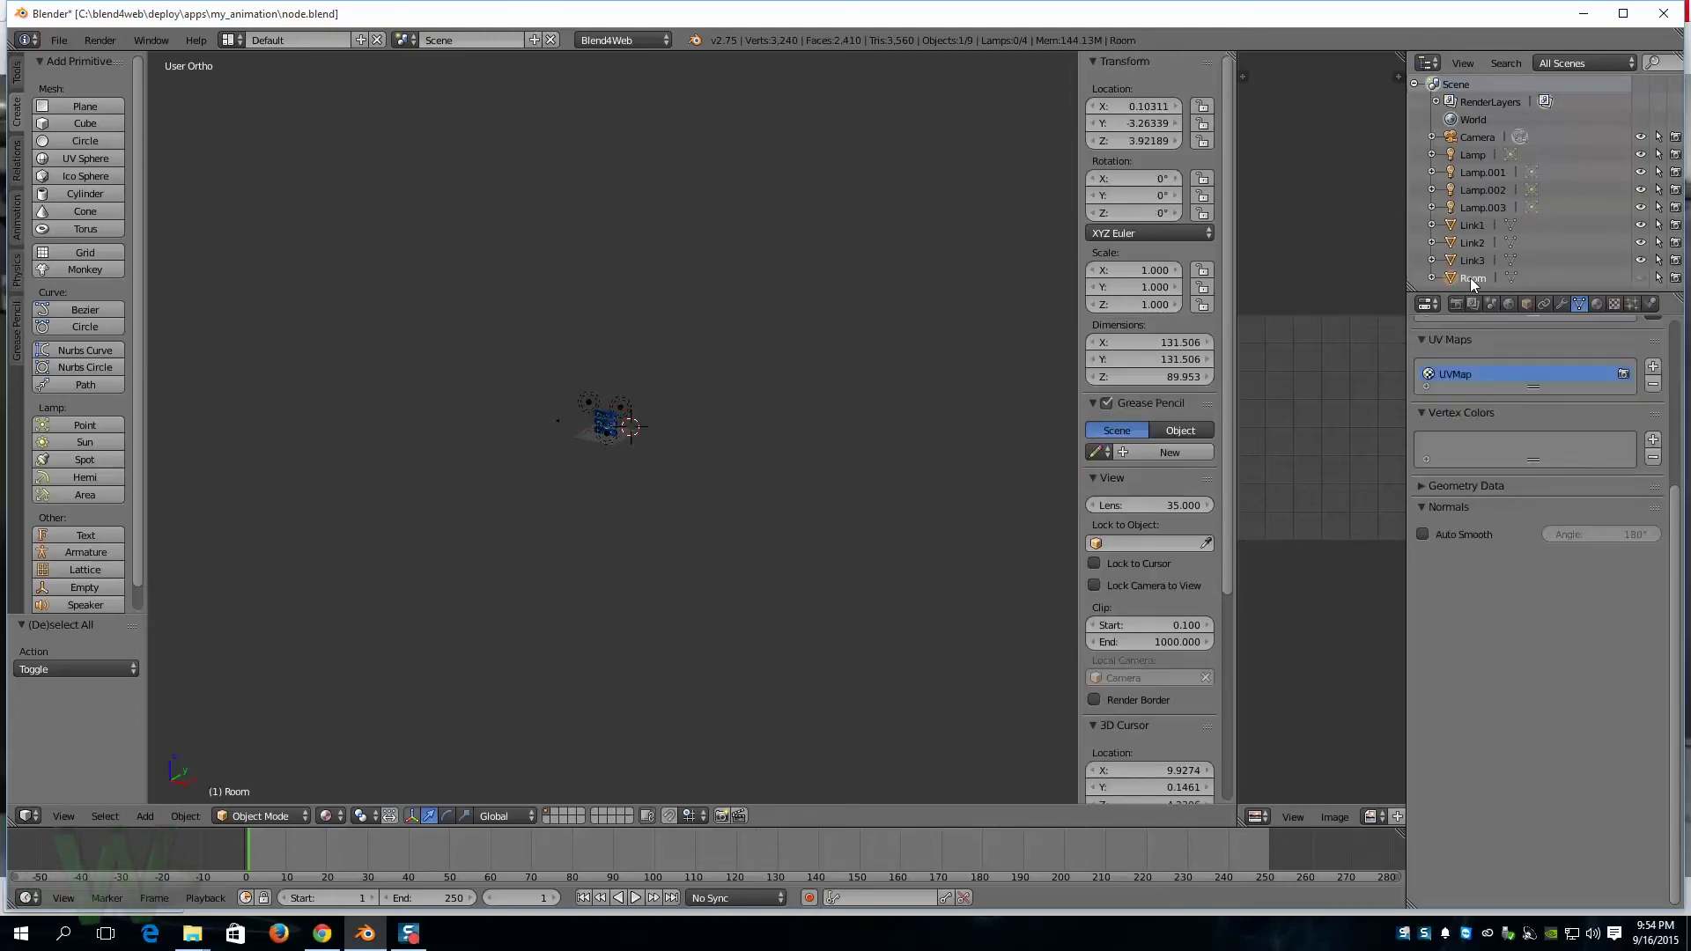
click(1641, 277)
scroll(755, 364, up, 2)
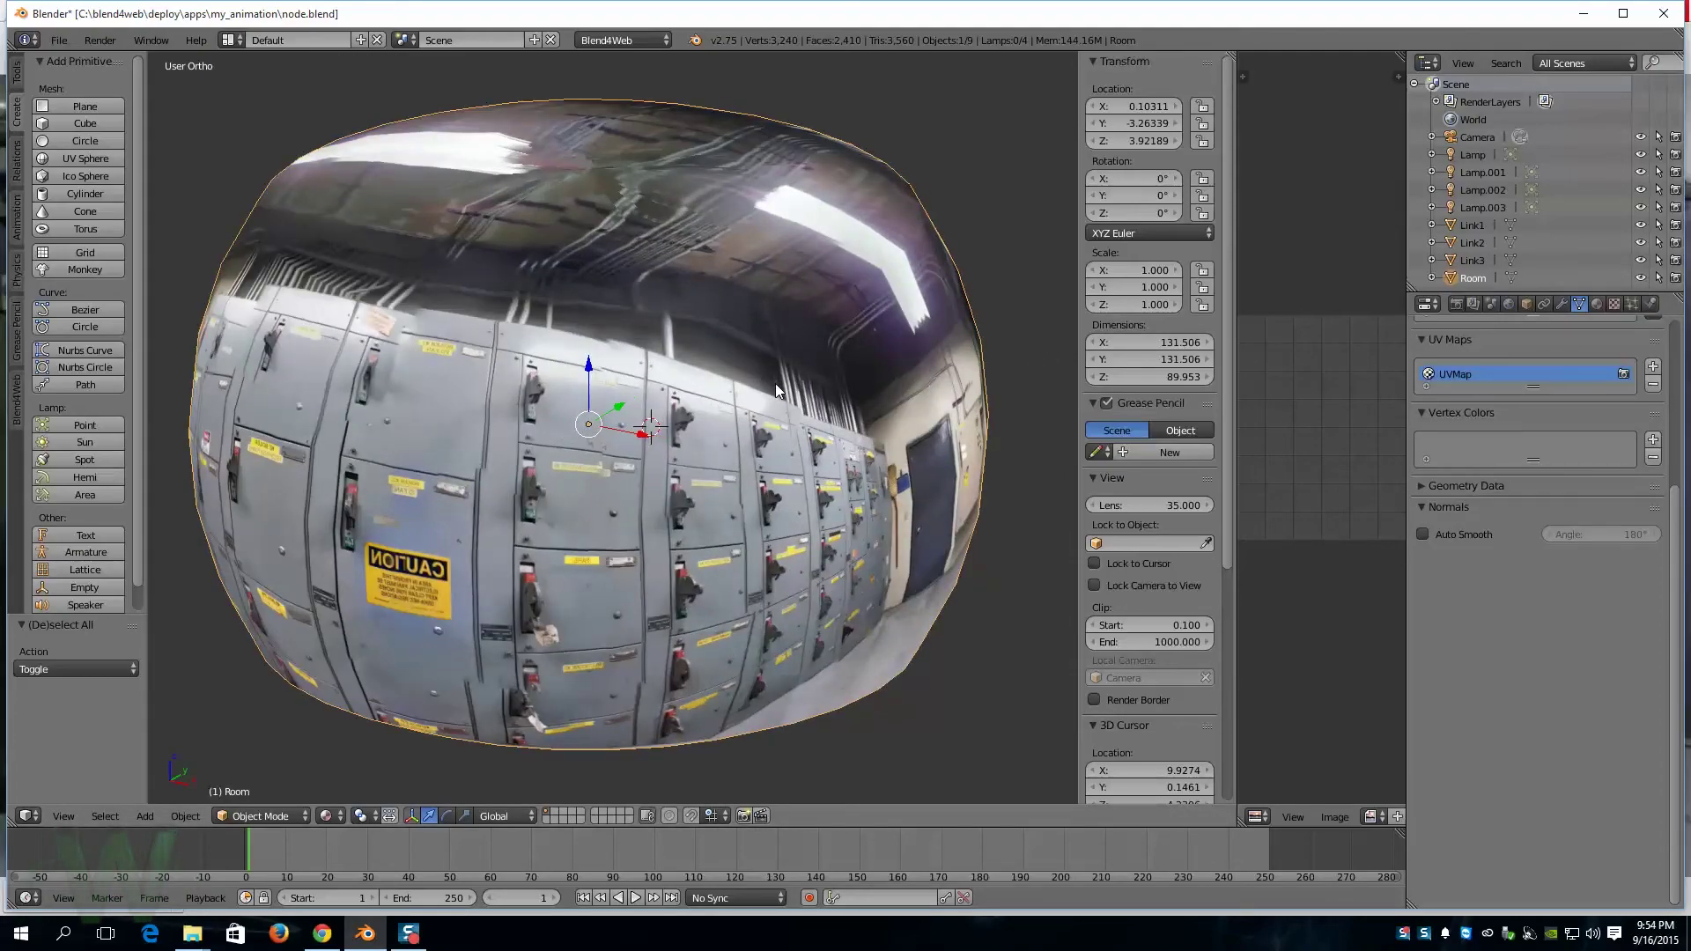
click(1640, 277)
click(1640, 278)
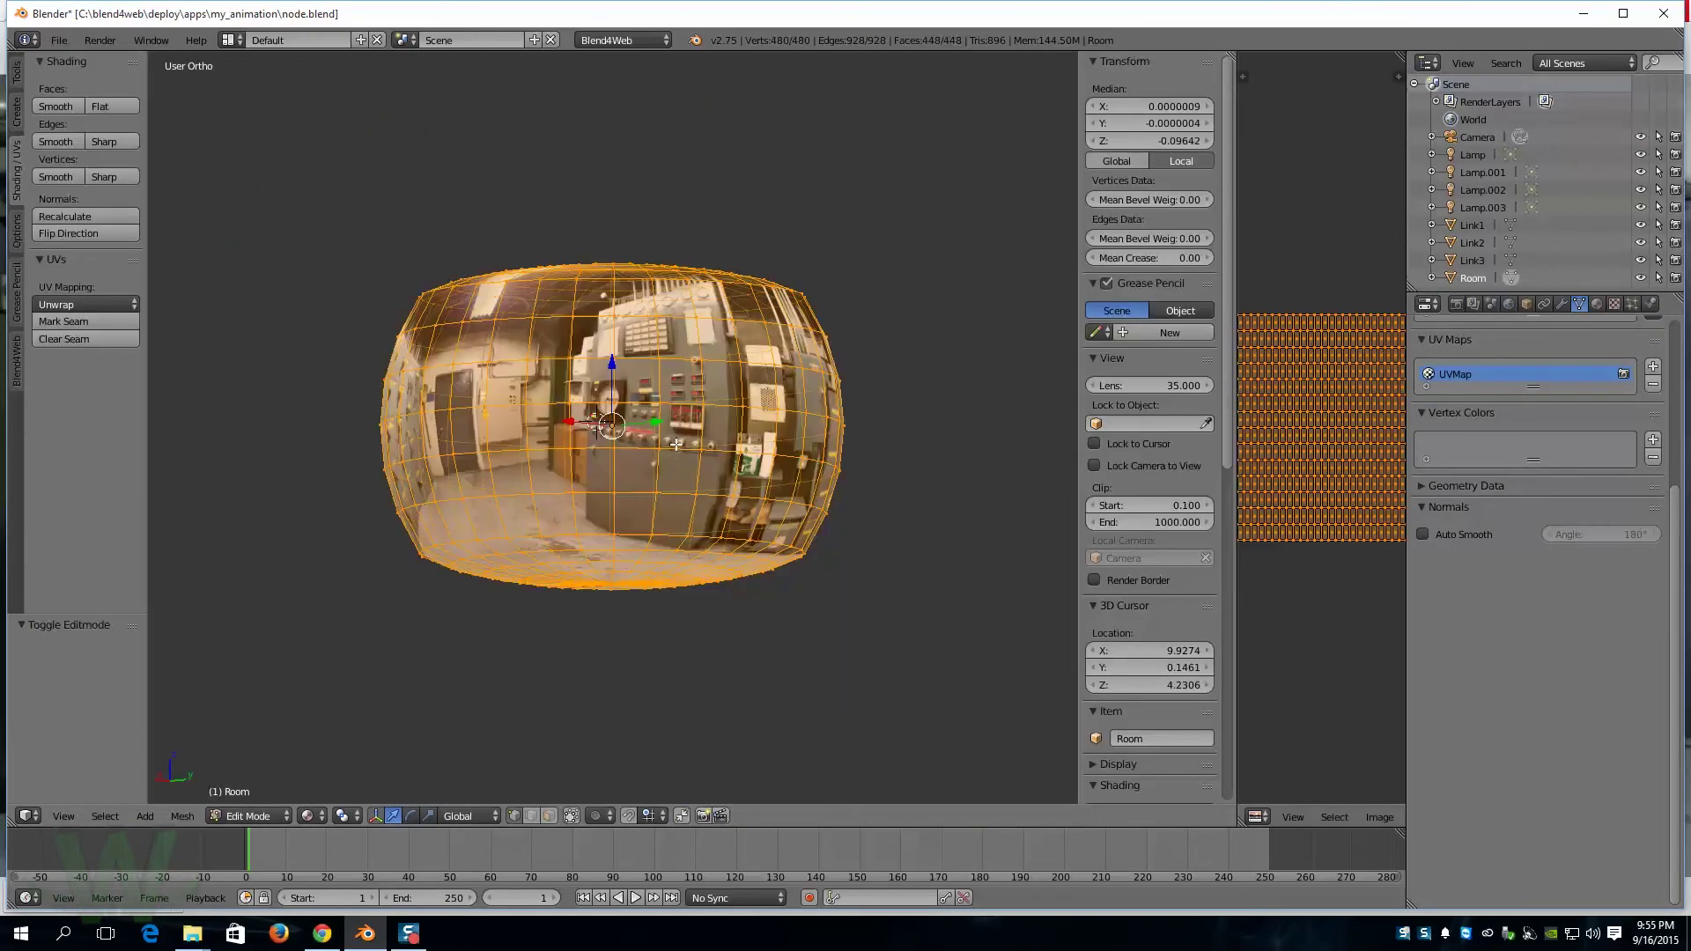
middle_drag(641, 456, 705, 483)
key(Tab)
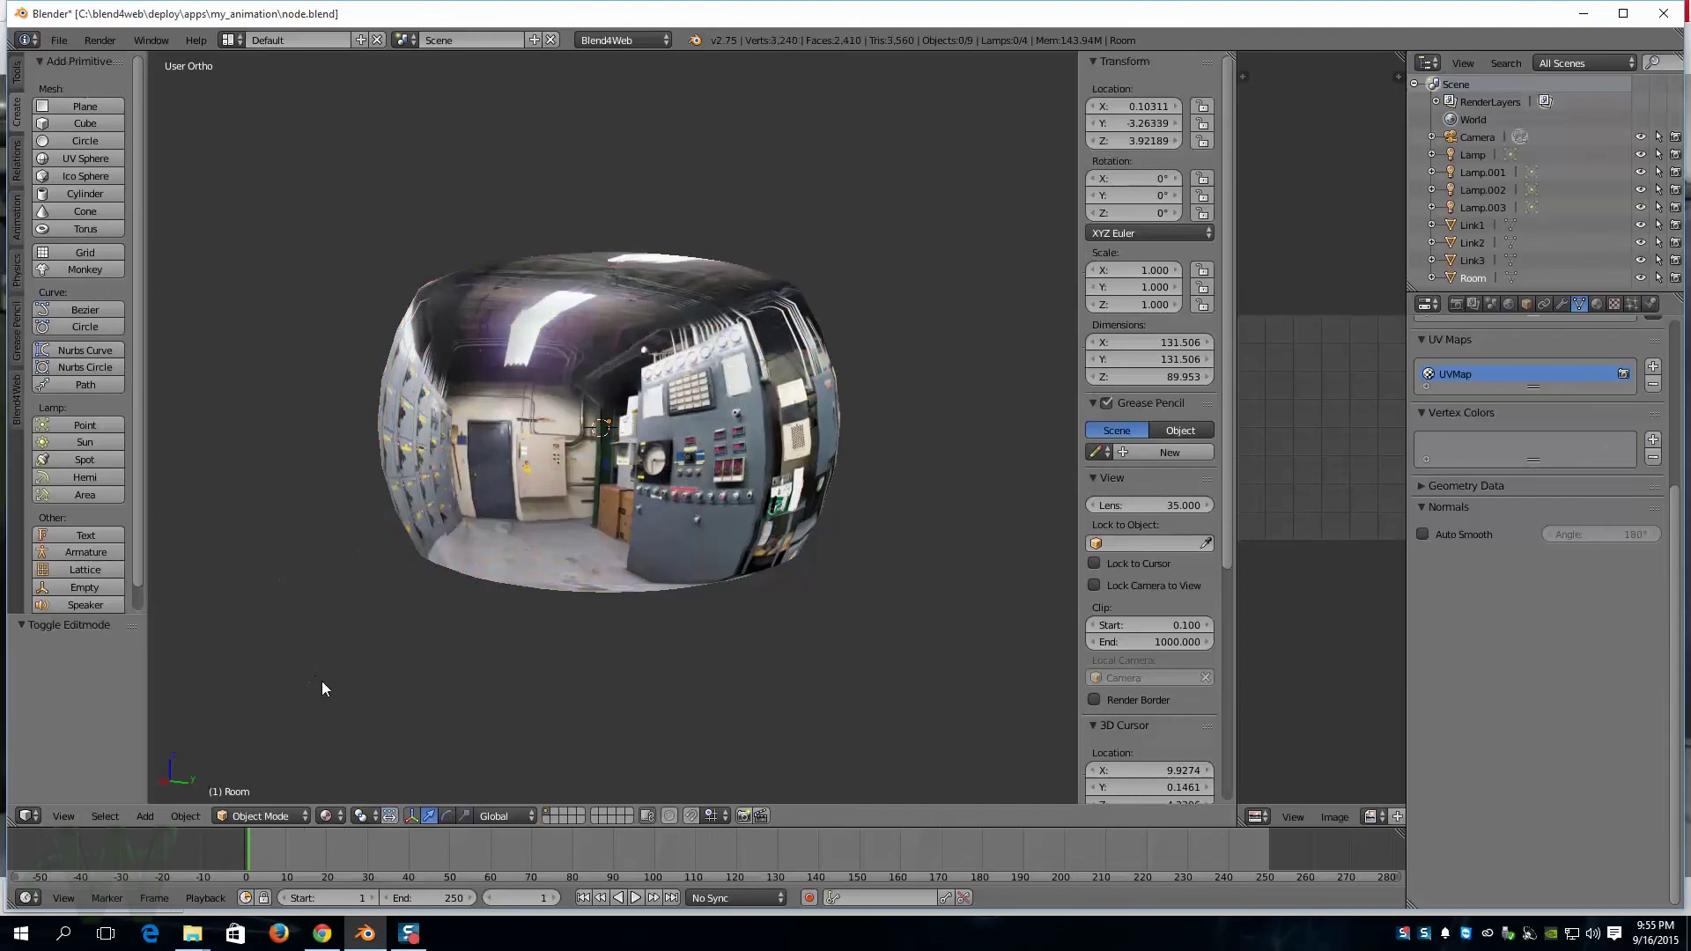
click(1640, 277)
Step: Widen the 3D viewport over the image editor and hide its properties sidebar
scroll(634, 432, up, 10)
middle_drag(608, 470, 819, 490)
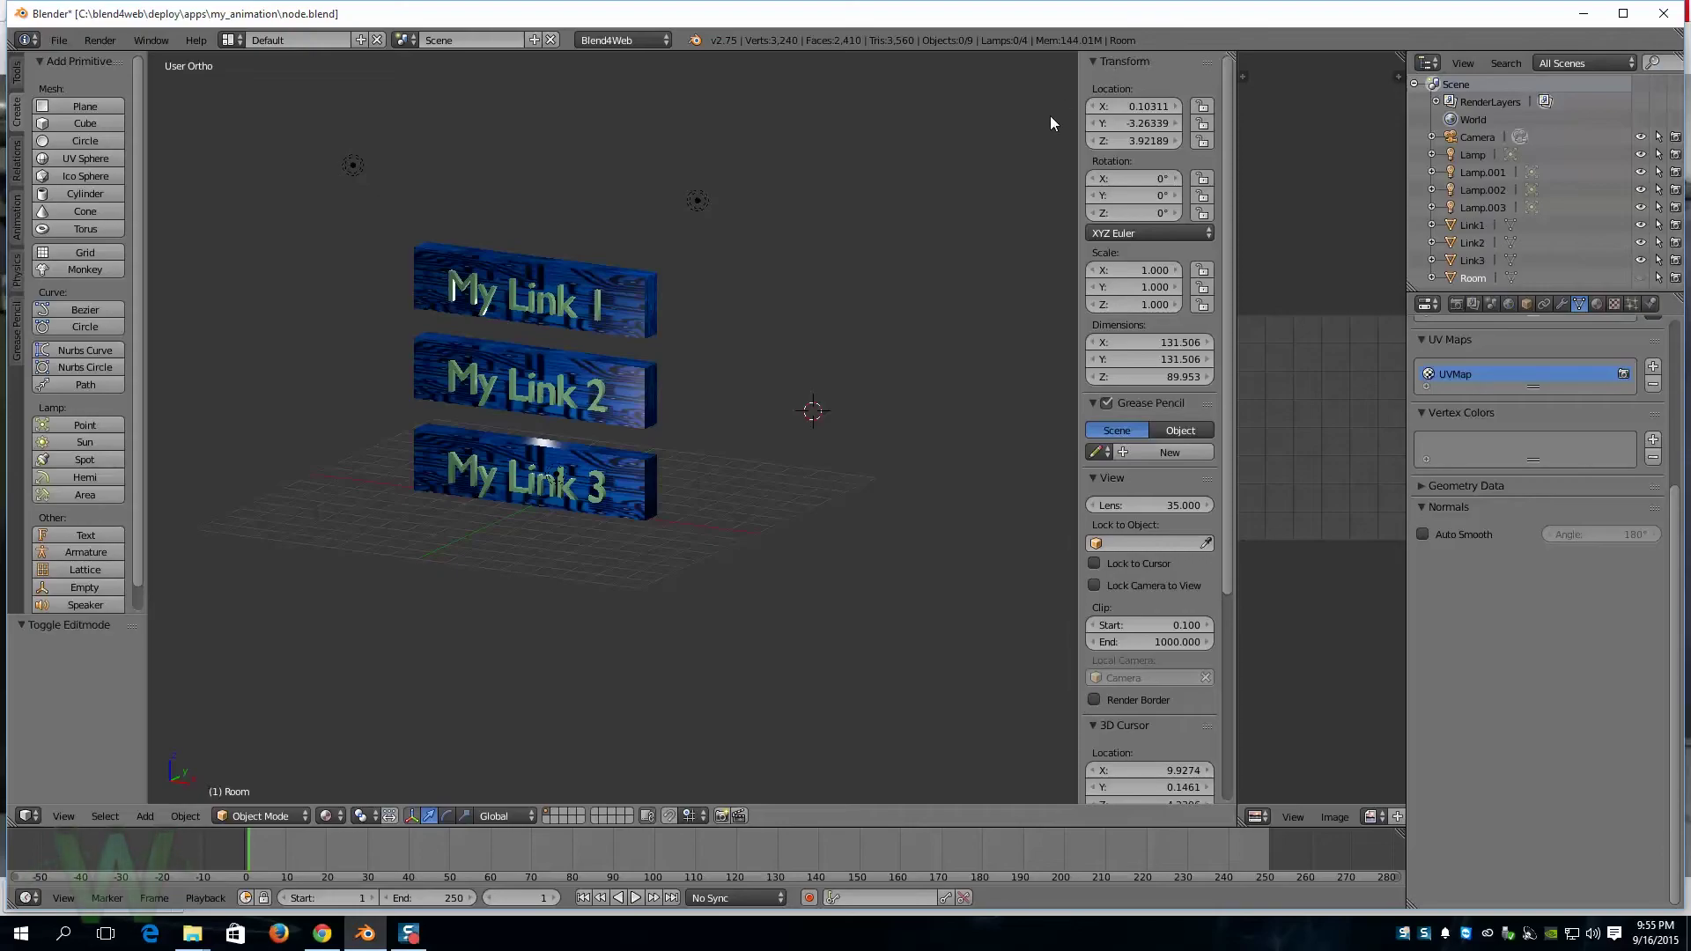
key(n)
key(n)
key(n)
key(n)
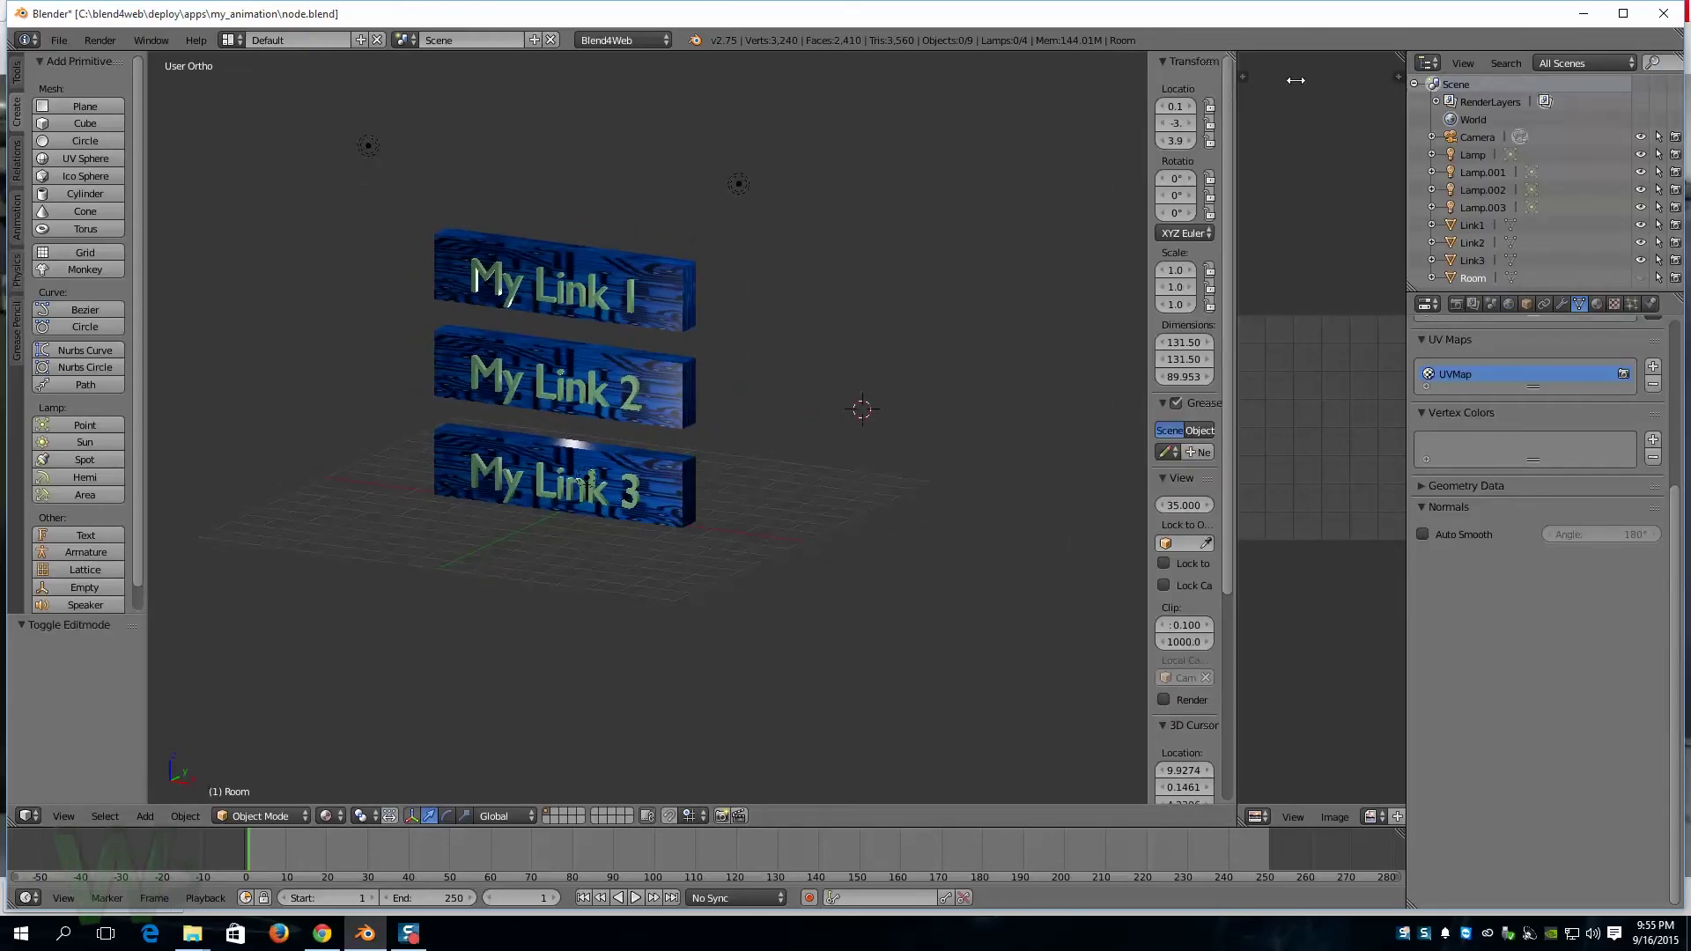
drag(1233, 56, 1277, 63)
key(n)
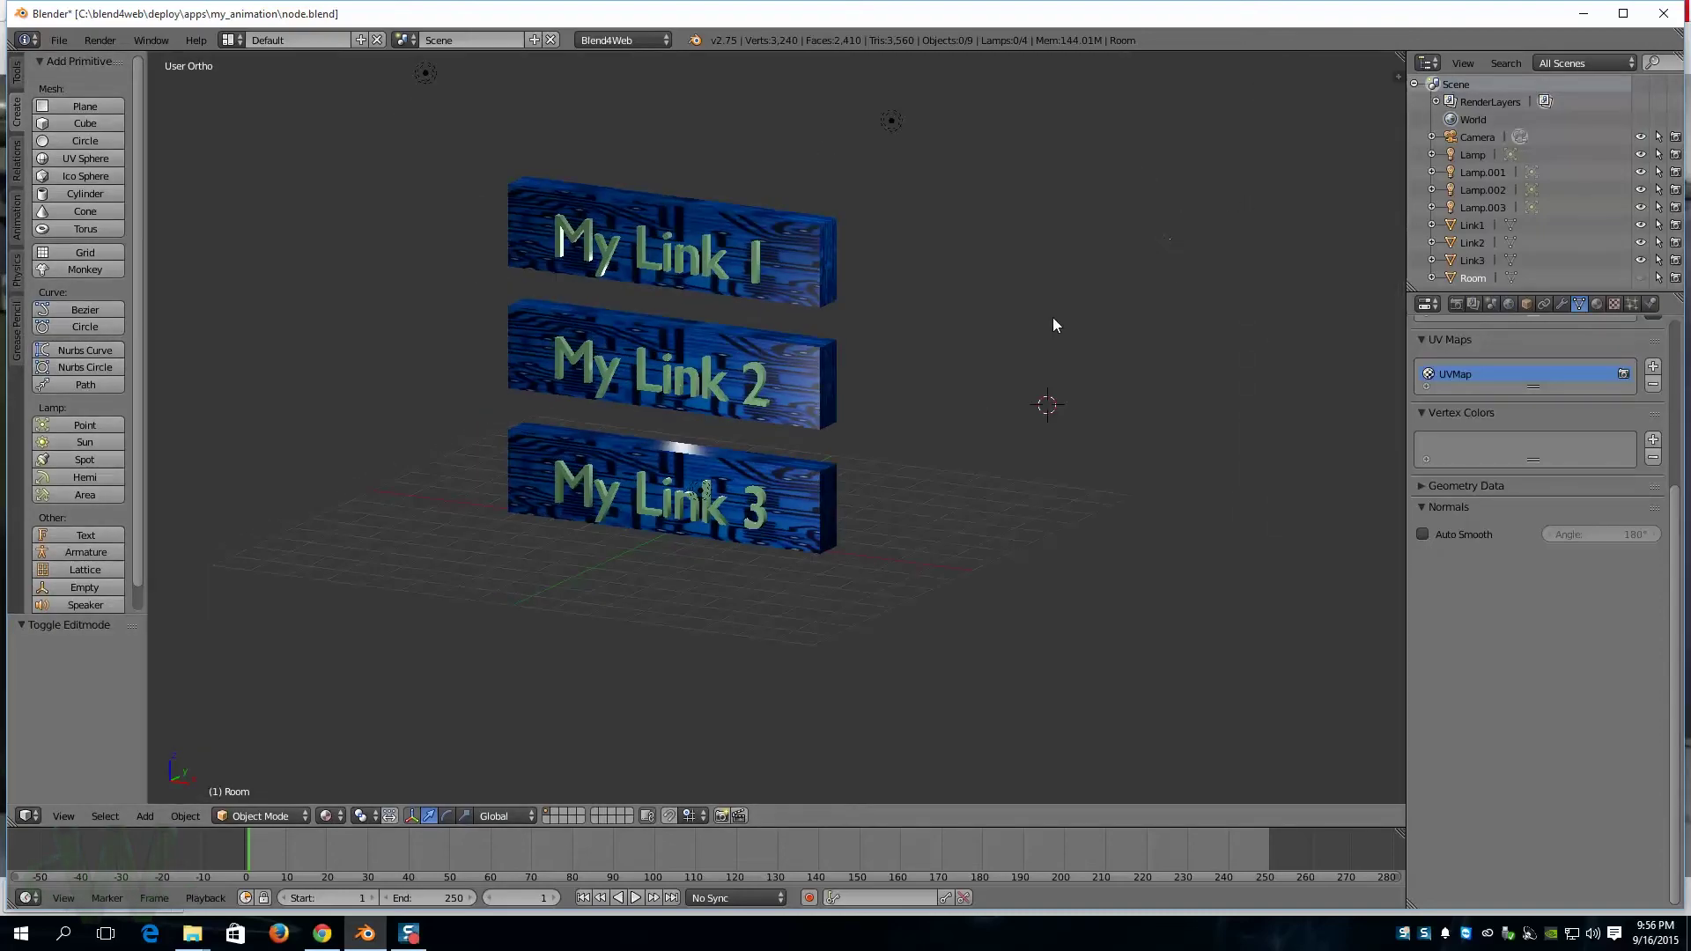
Step: Select Link1, Link2 and Link3 in turn to check the separate sign objects
right_click(726, 263)
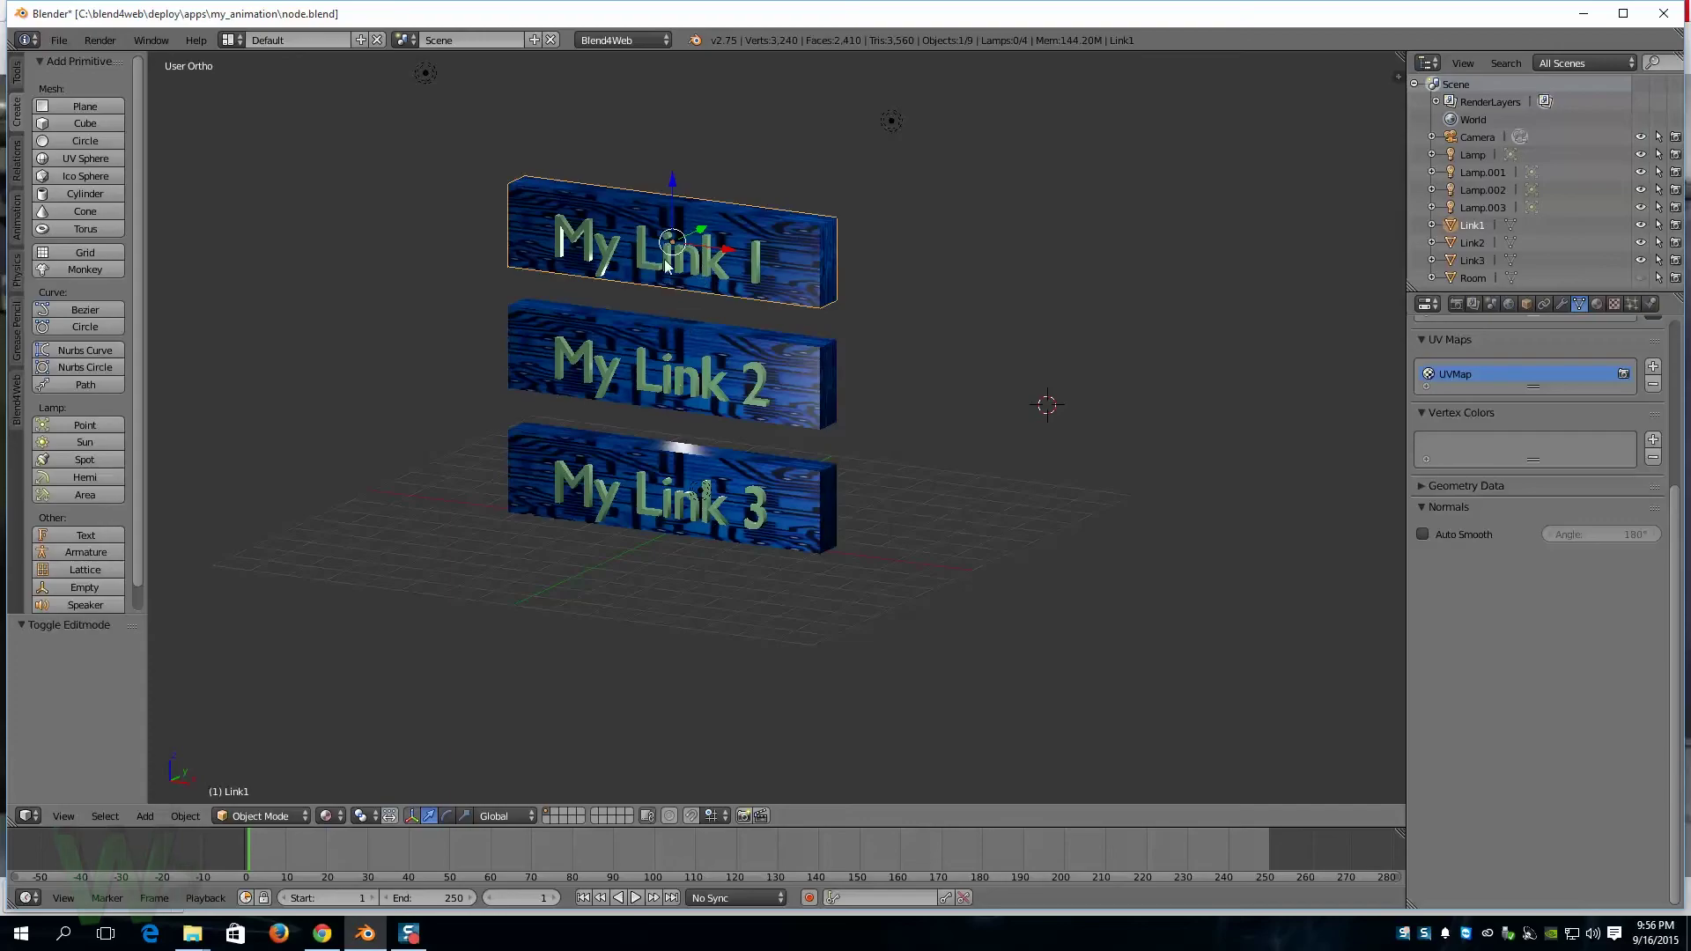
right_click(677, 374)
right_click(673, 467)
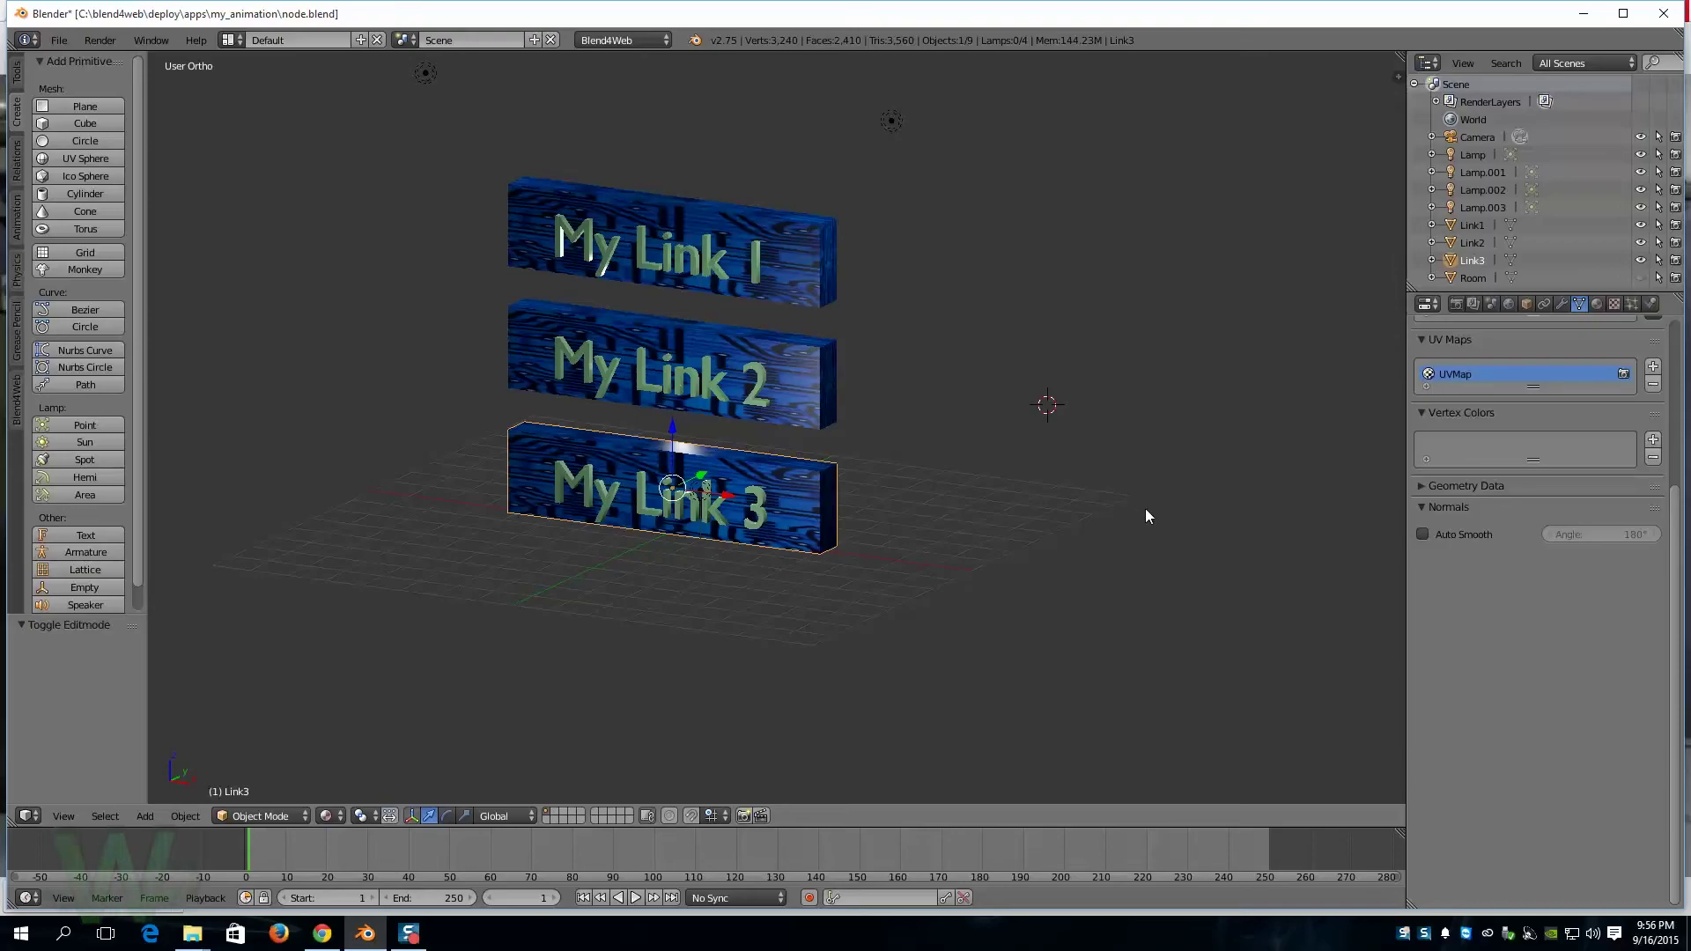
mouse_move(1156, 510)
middle_down()
mouse_move(1189, 539)
mouse_move(1041, 548)
mouse_move(975, 517)
mouse_move(923, 535)
mouse_move(1151, 536)
middle_up()
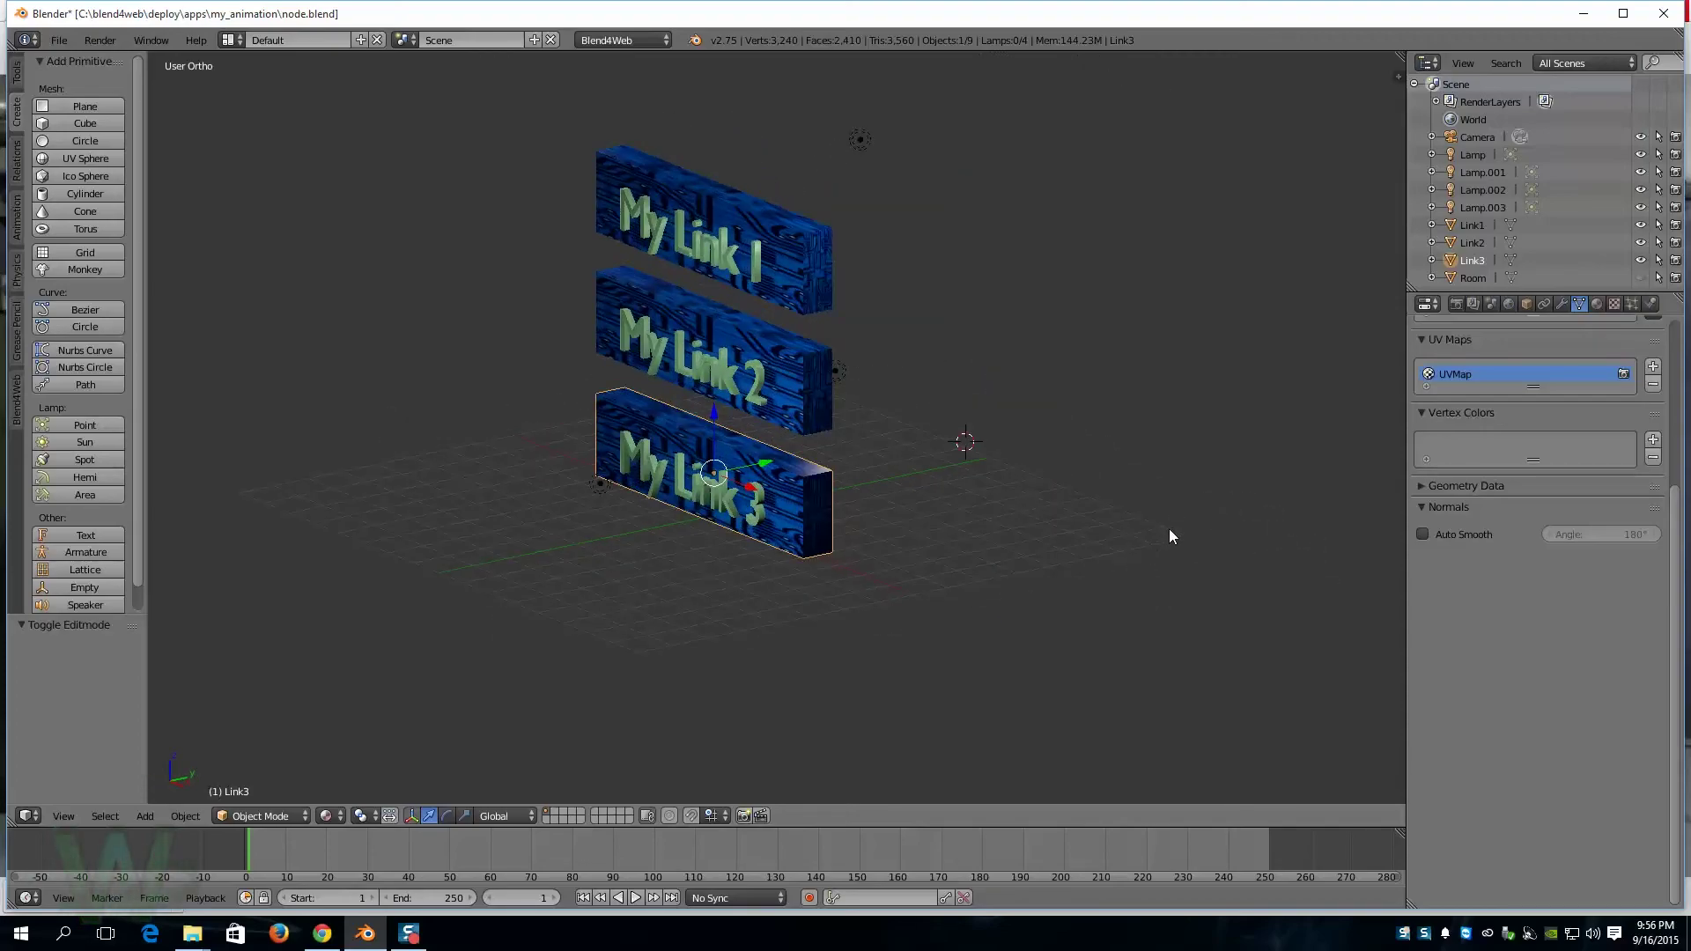
Step: Place the 3D cursor centred beneath the Link3 sign, at about X -0.05, Y 0, Z -5, using the top and front views
key(KP_7)
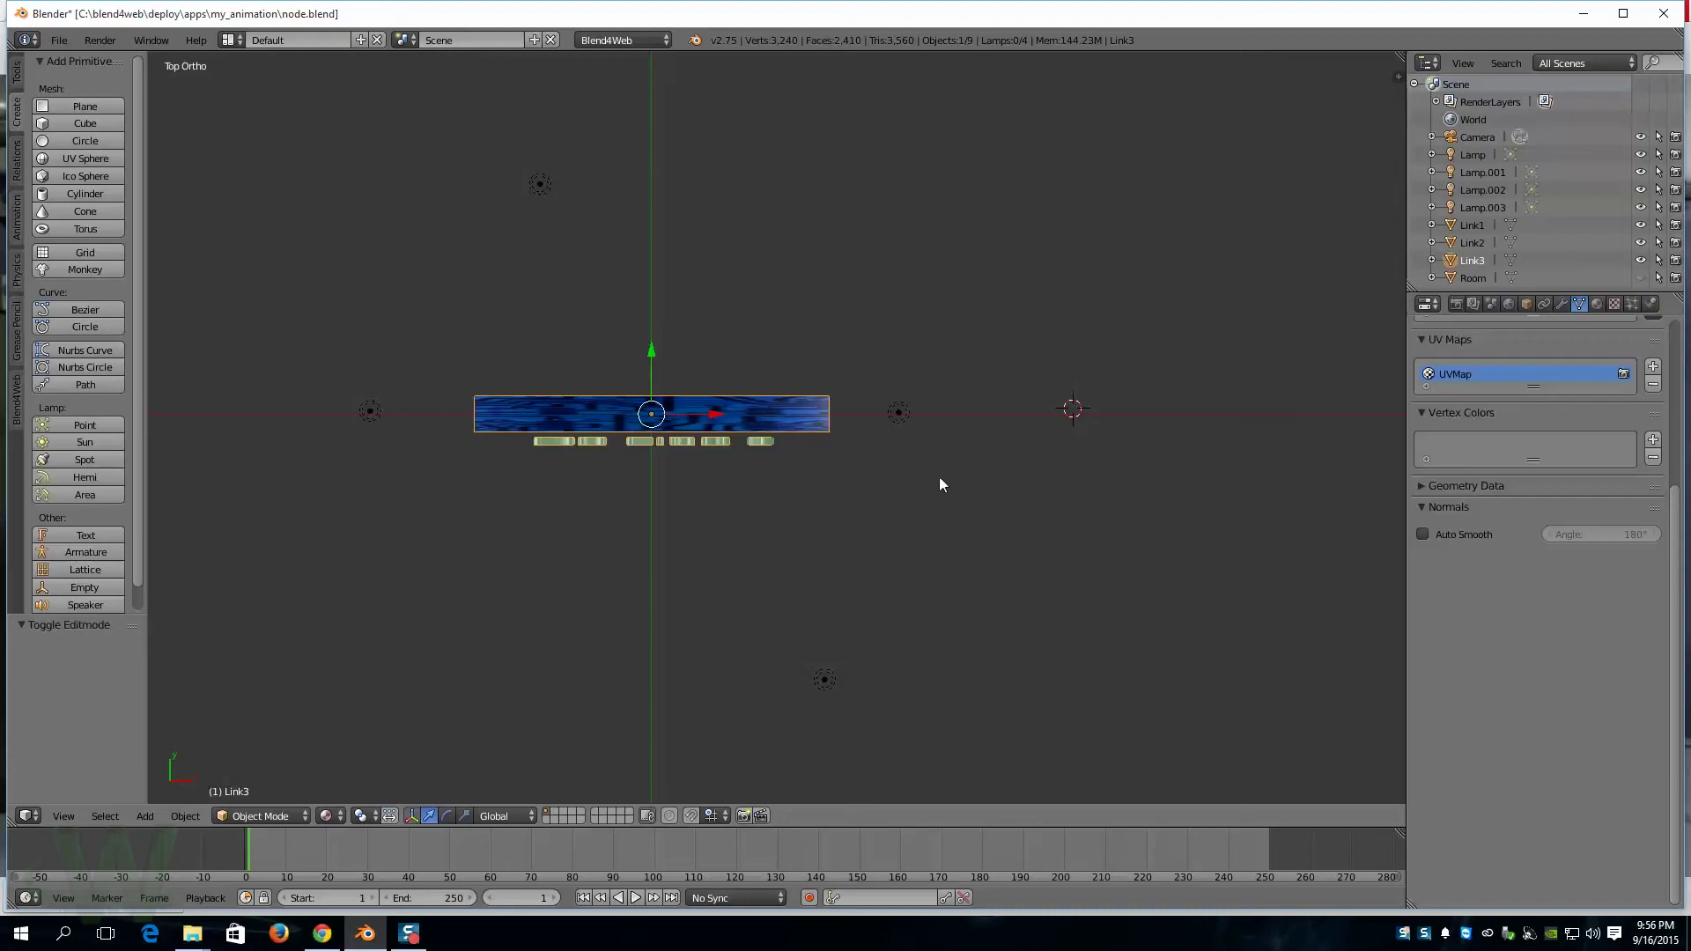
click(653, 419)
key(KP_1)
scroll(717, 502, down, 4)
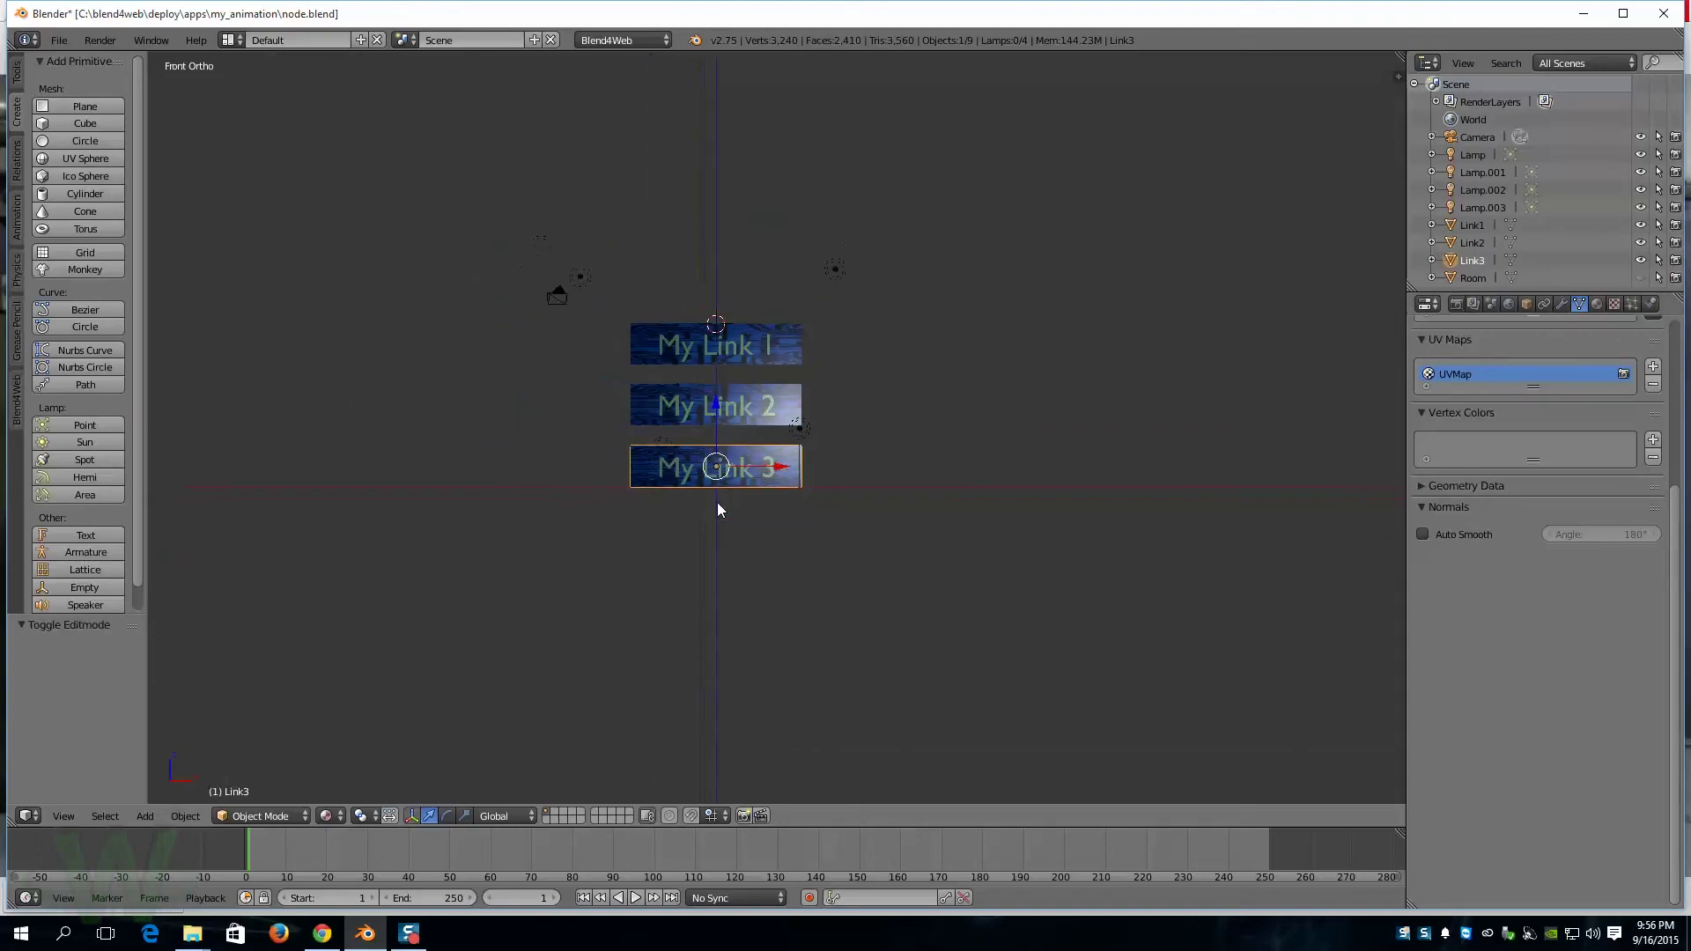
click(715, 590)
Step: Set the origin of the Link1 sign to the 3D cursor
middle_drag(811, 615, 845, 638)
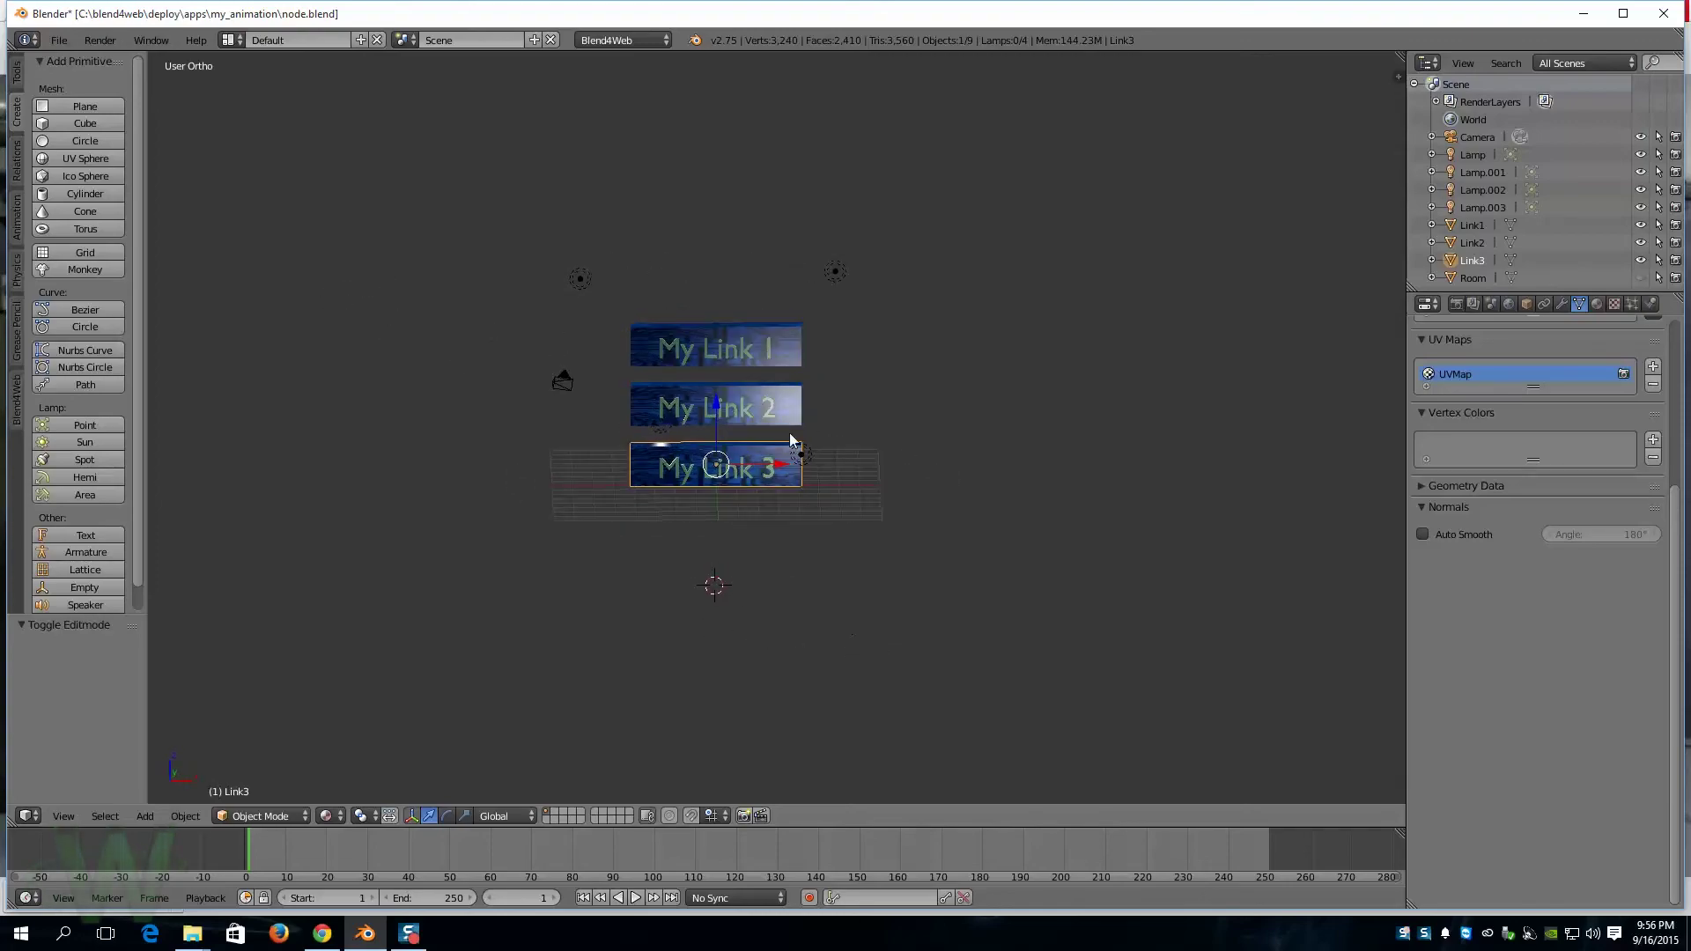
right_click(721, 343)
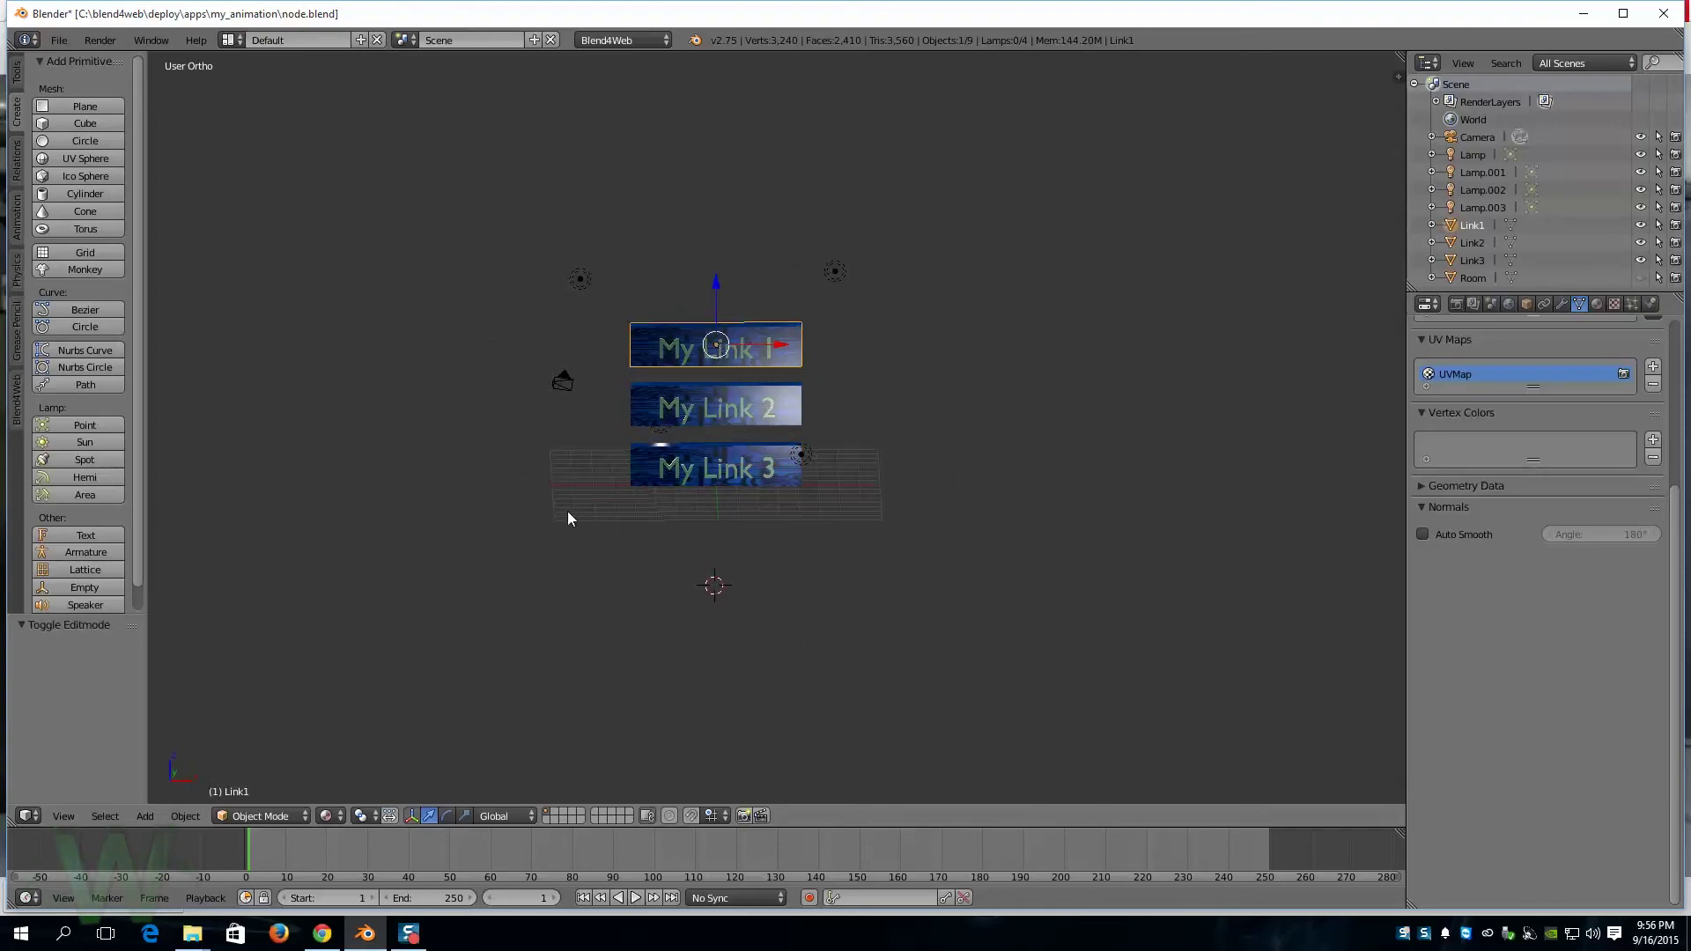
click(188, 816)
mouse_move(241, 731)
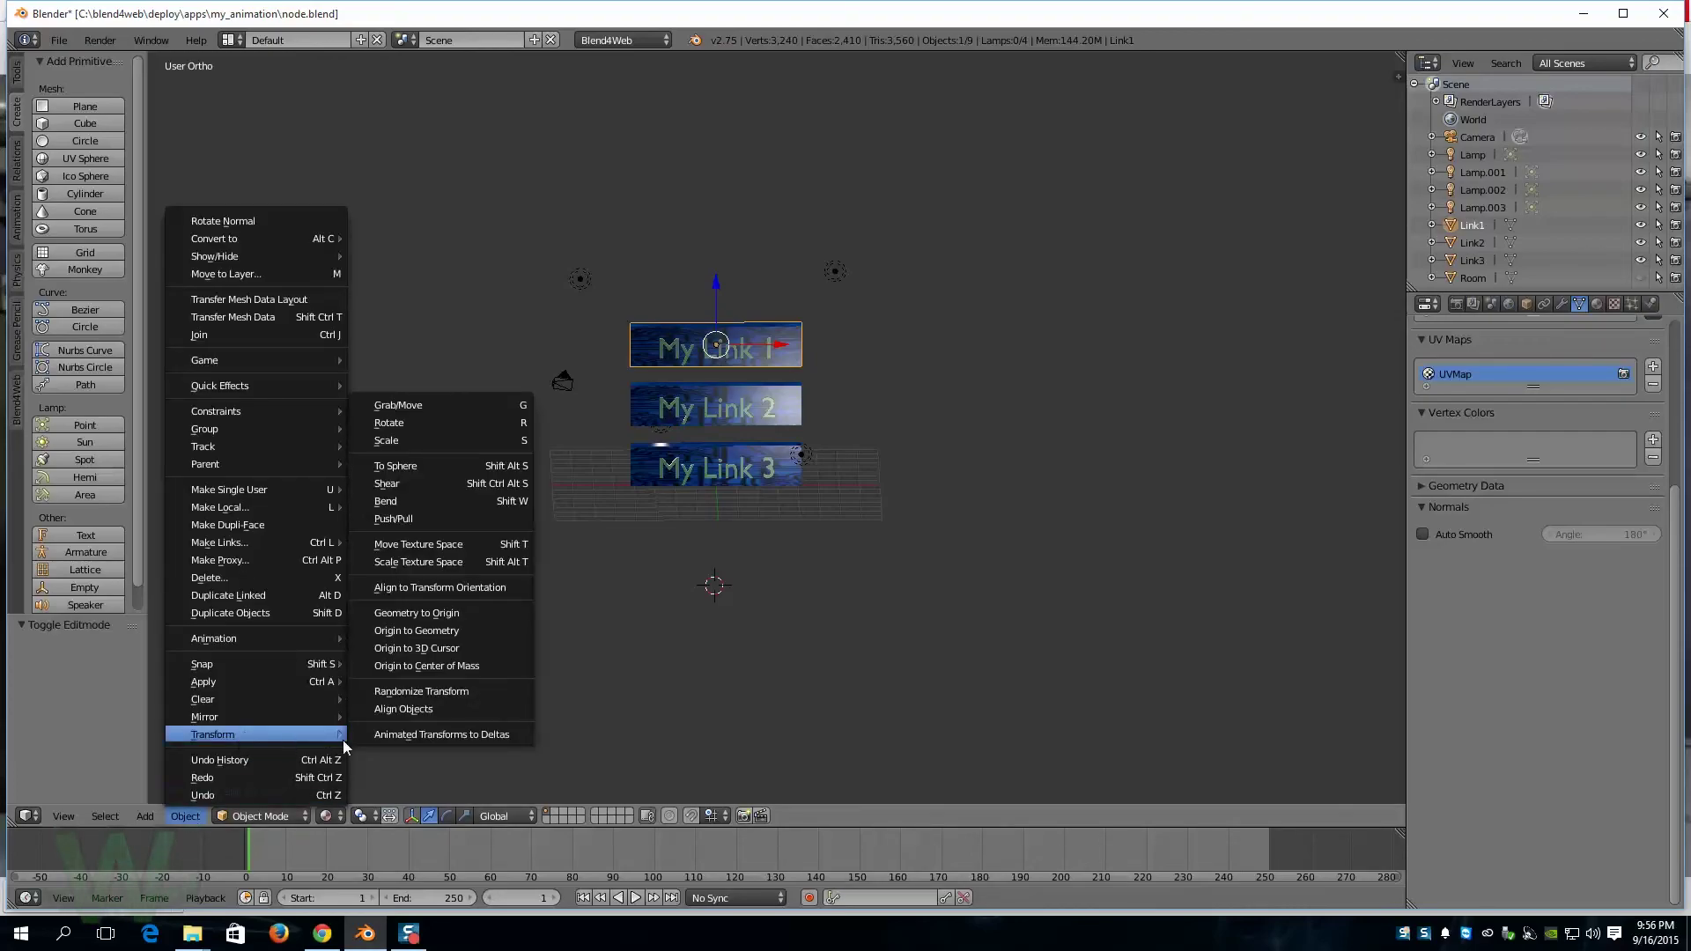
click(441, 647)
Step: Set the origin of the Link2 sign to the 3D cursor
right_click(722, 413)
click(176, 815)
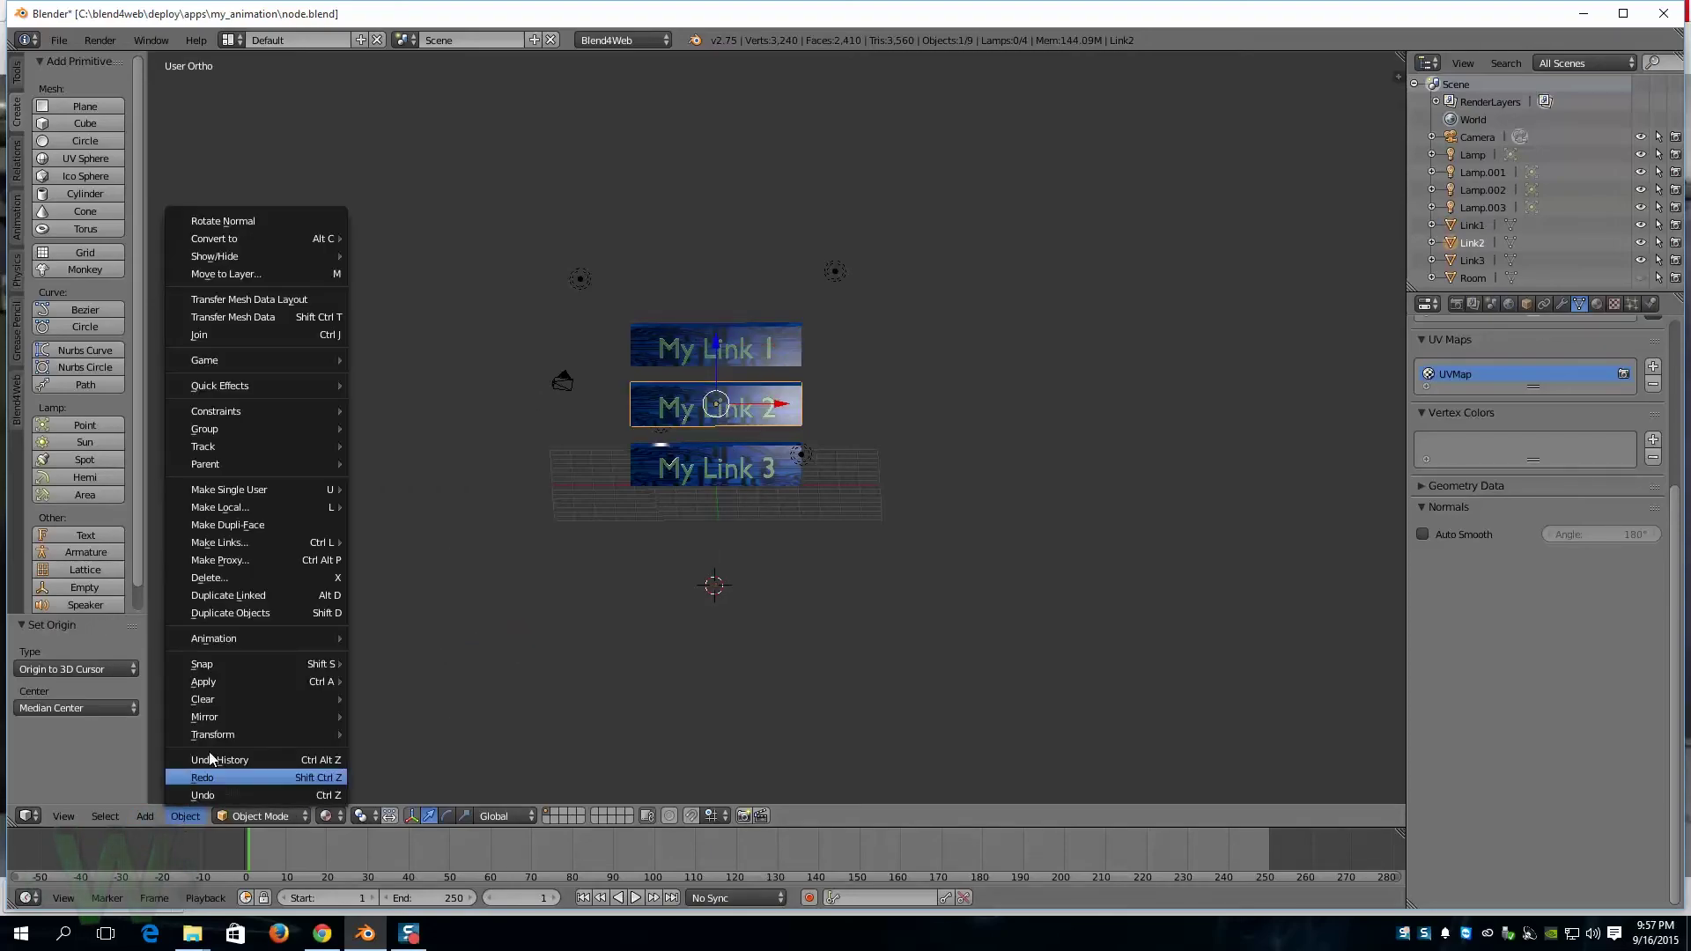
mouse_move(282, 735)
click(442, 653)
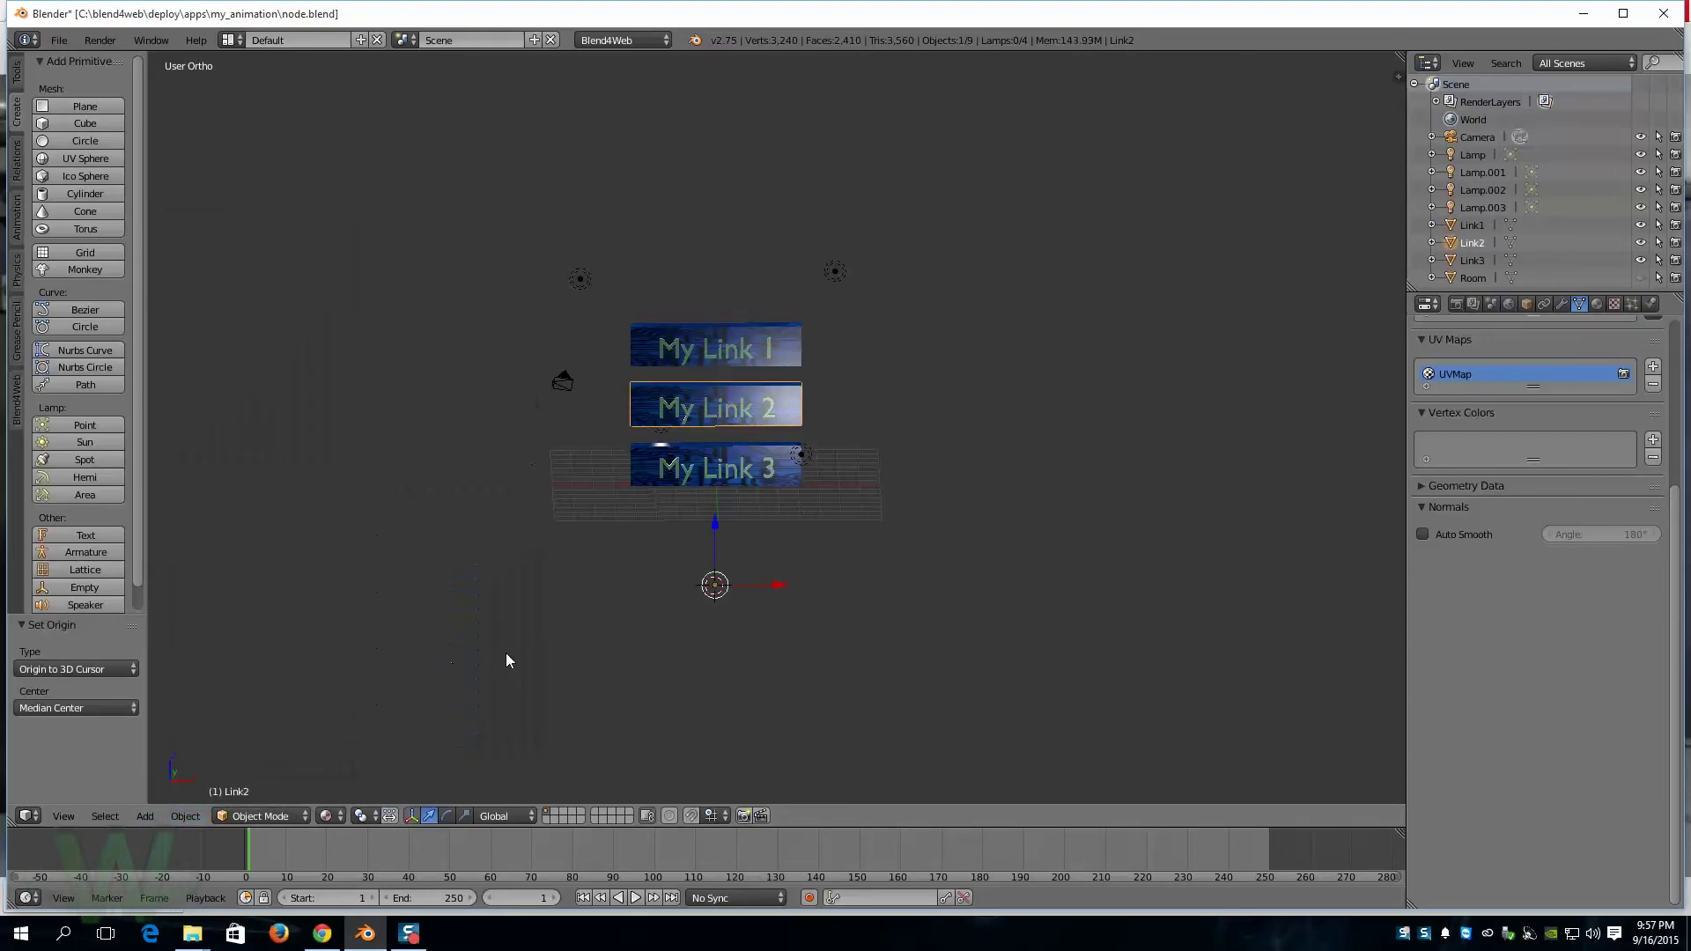
Step: Set the origin of the Link3 sign to the 3D cursor
right_click(706, 467)
click(184, 817)
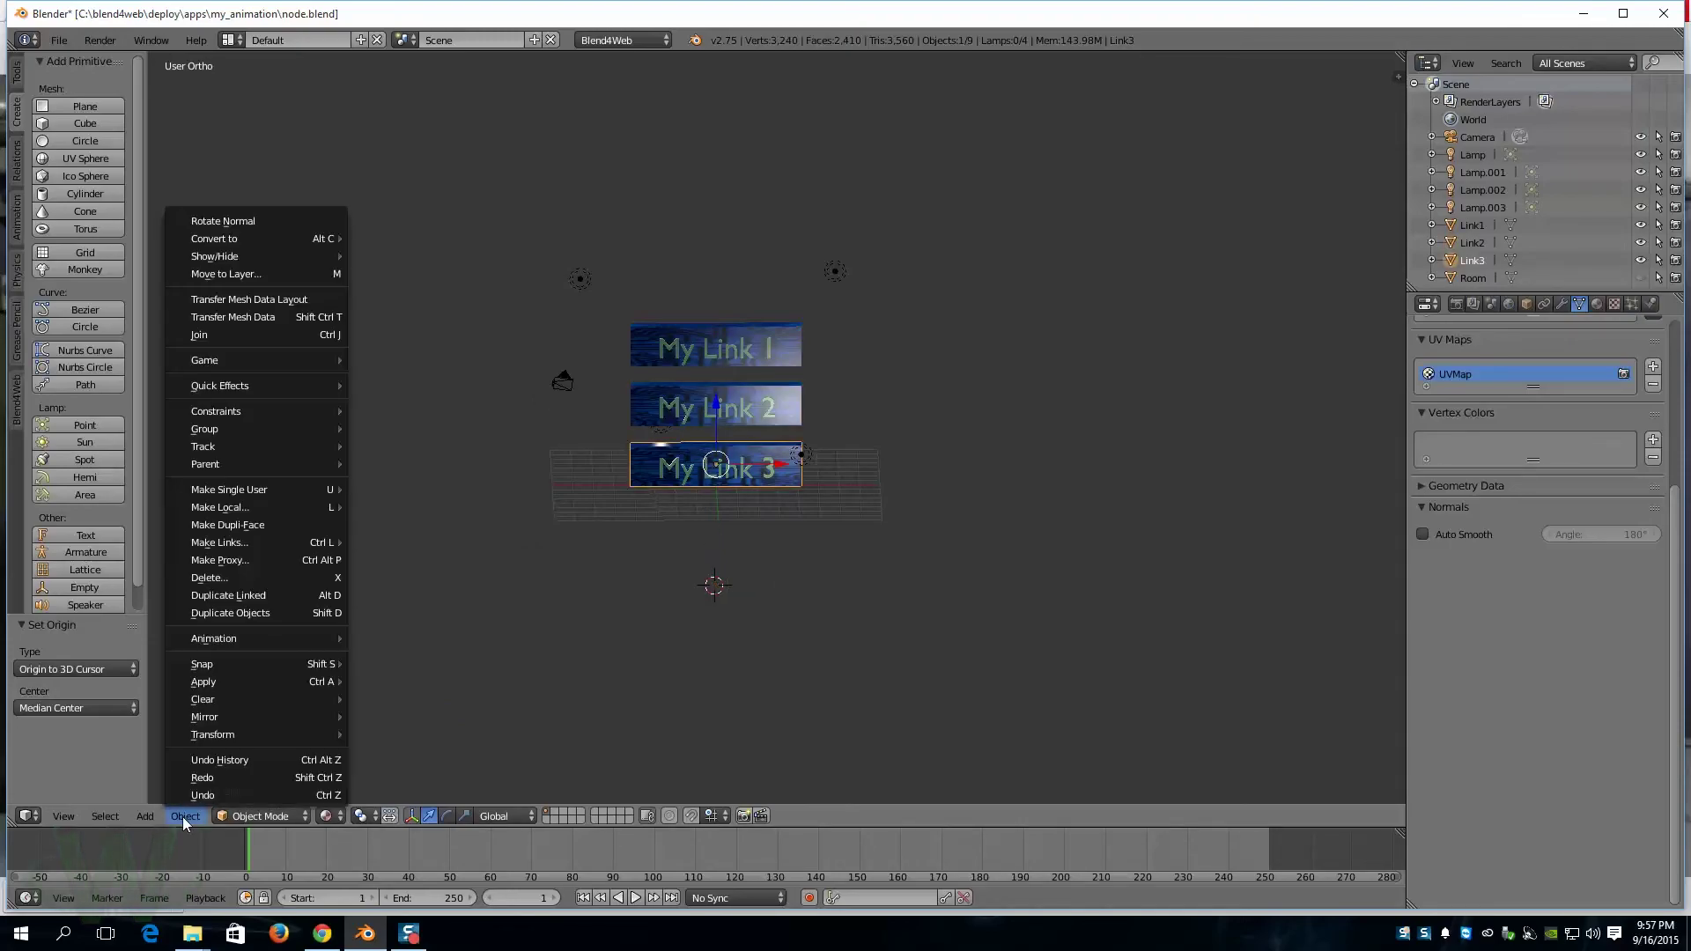
mouse_move(234, 734)
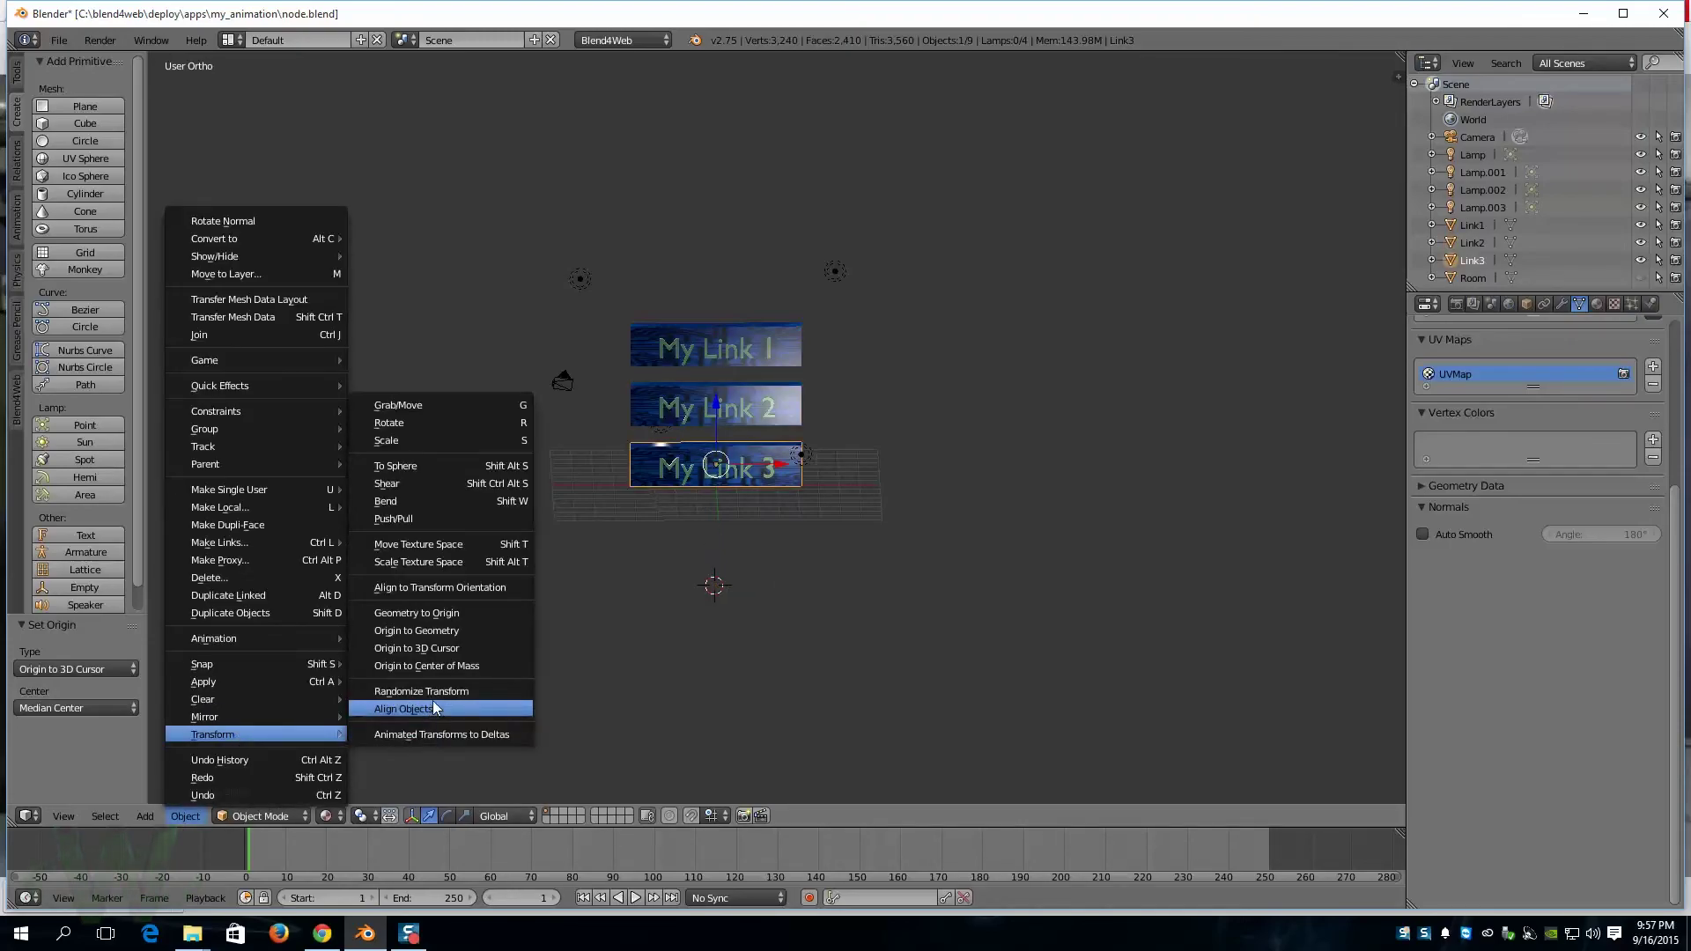
click(437, 649)
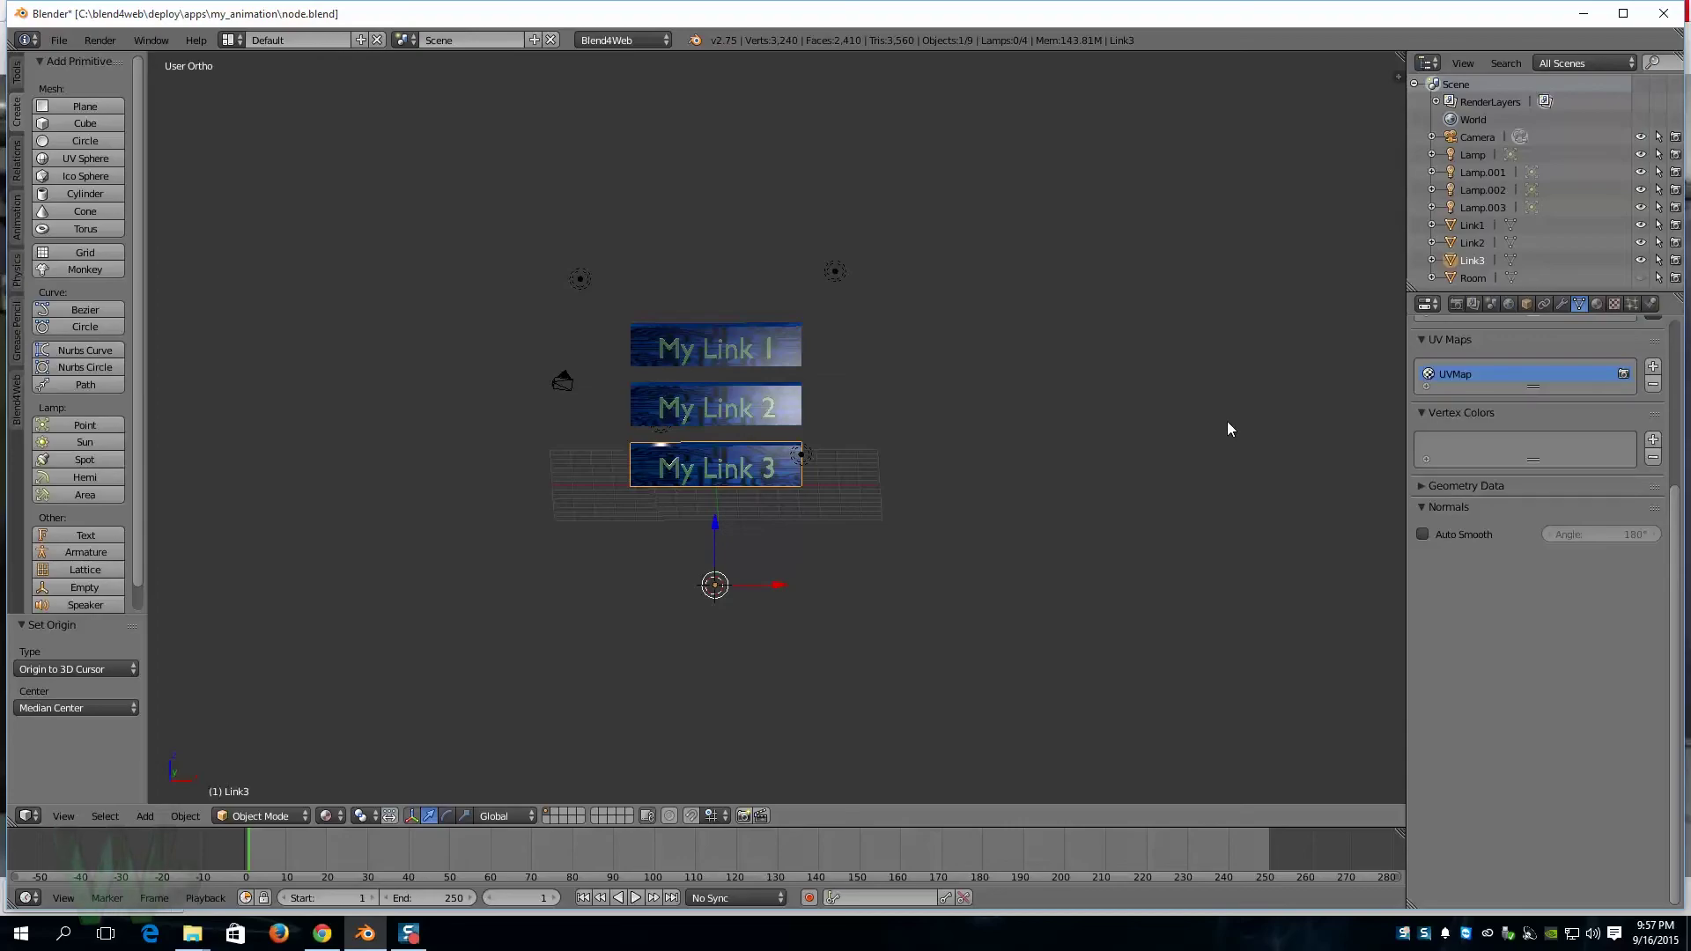
Step: Show the transform properties and the object settings for Link3, and insert a Rotation keyframe for it at frame 1
key(n)
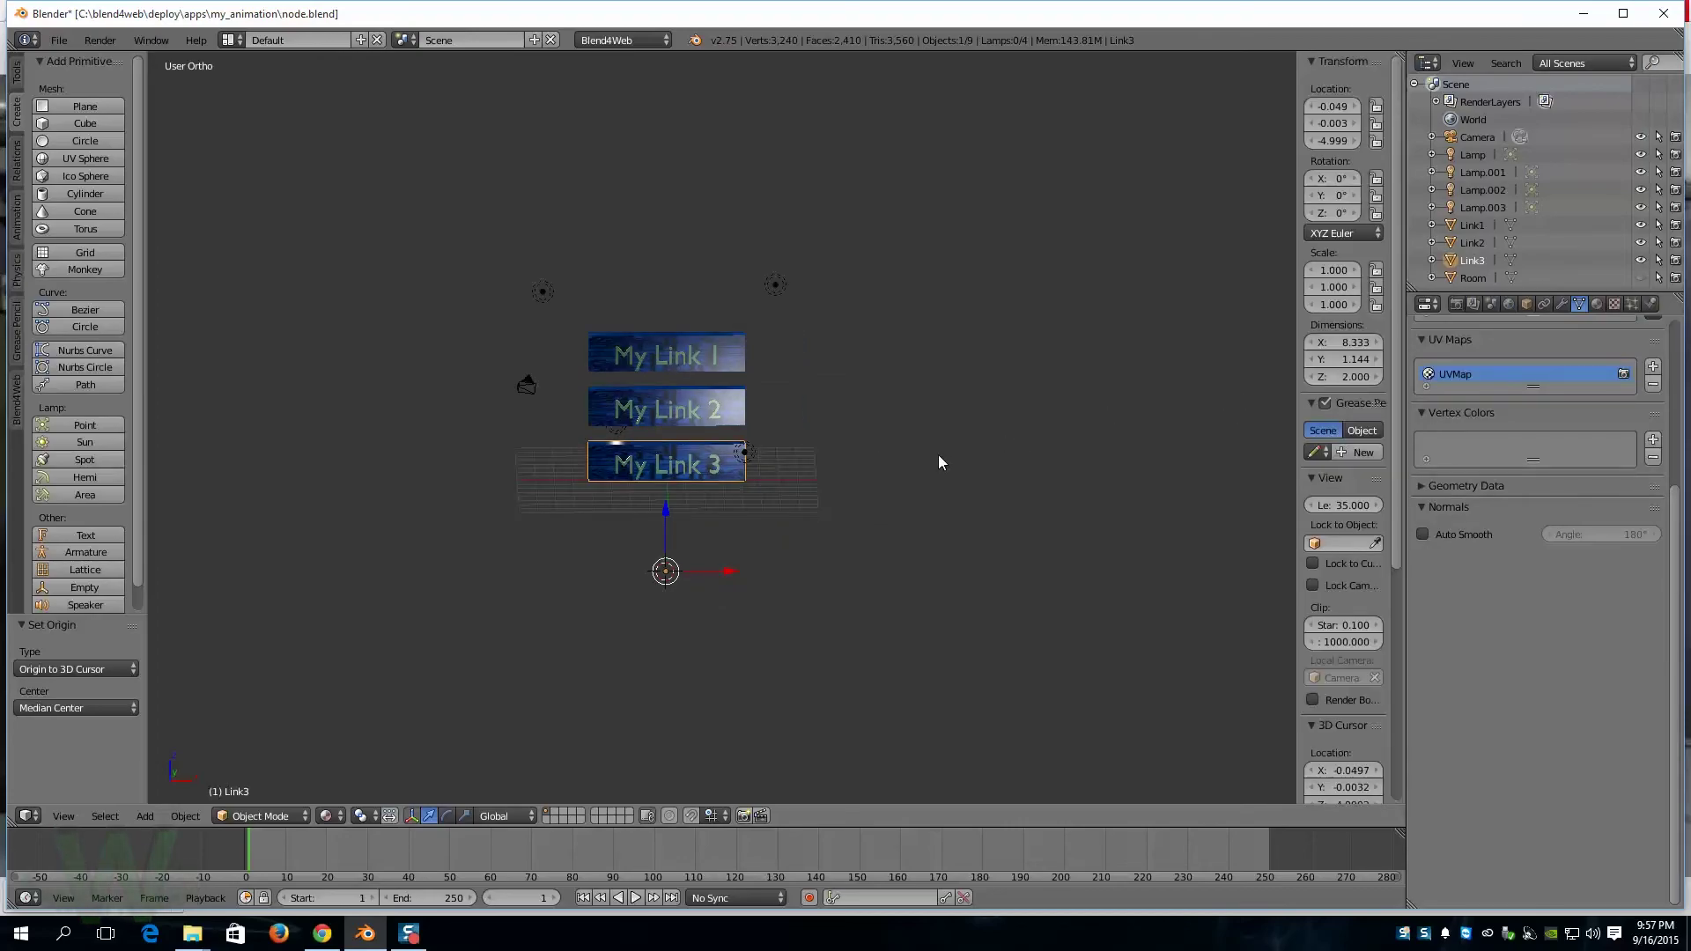
key(KP_1)
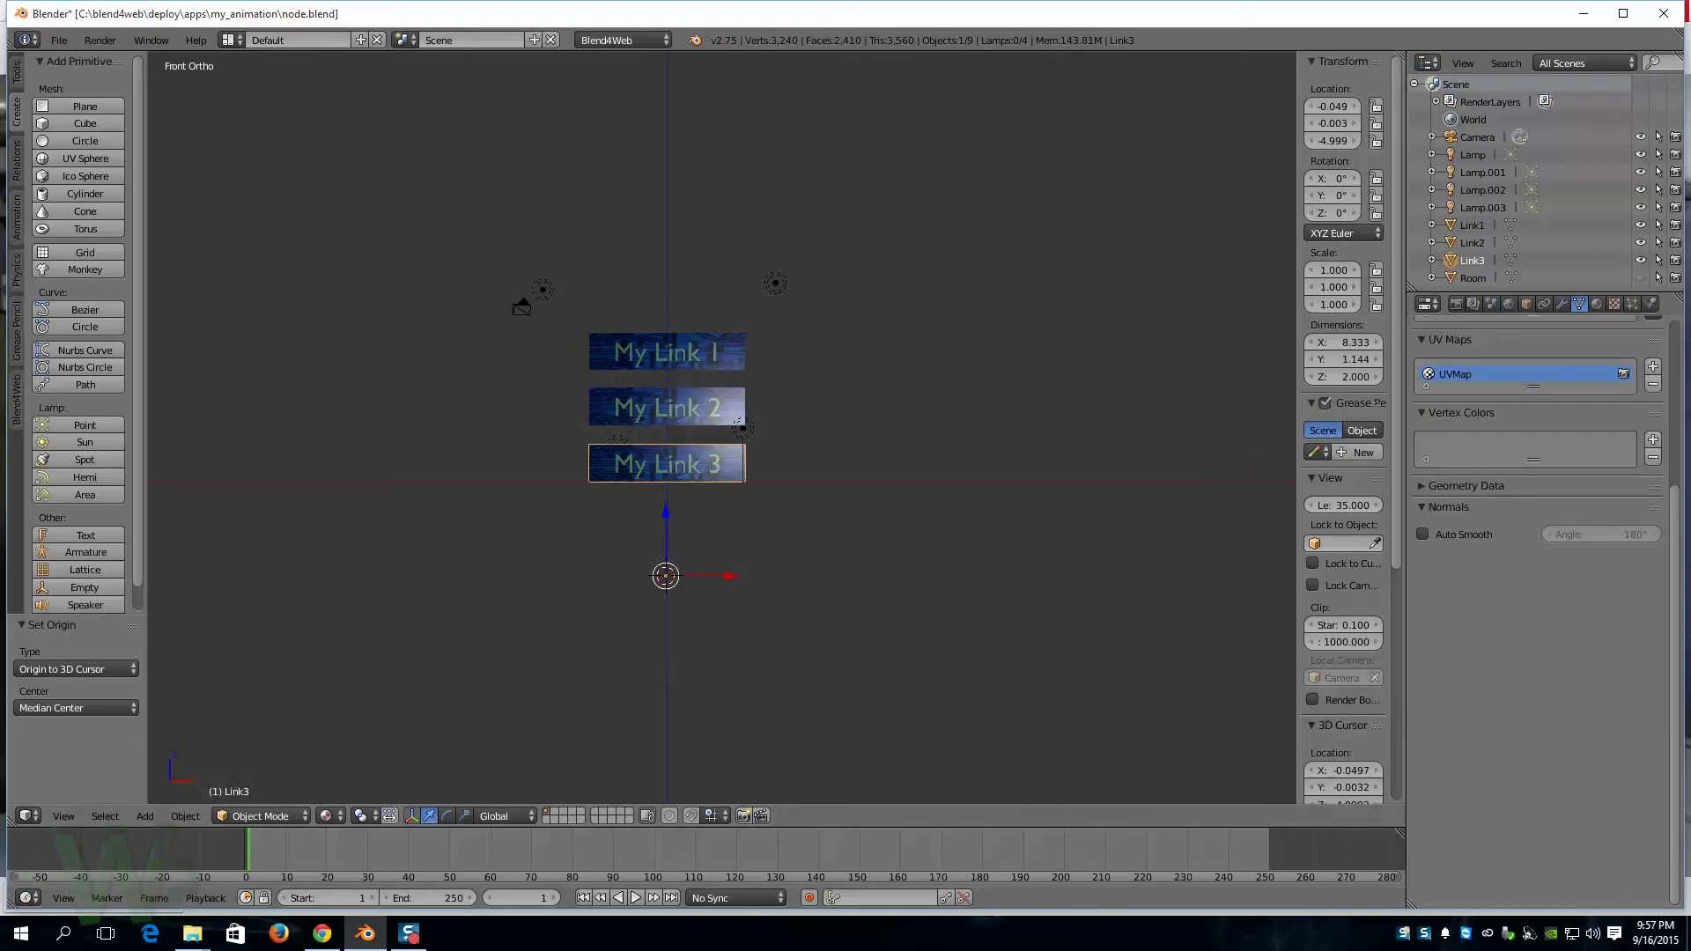
click(1528, 306)
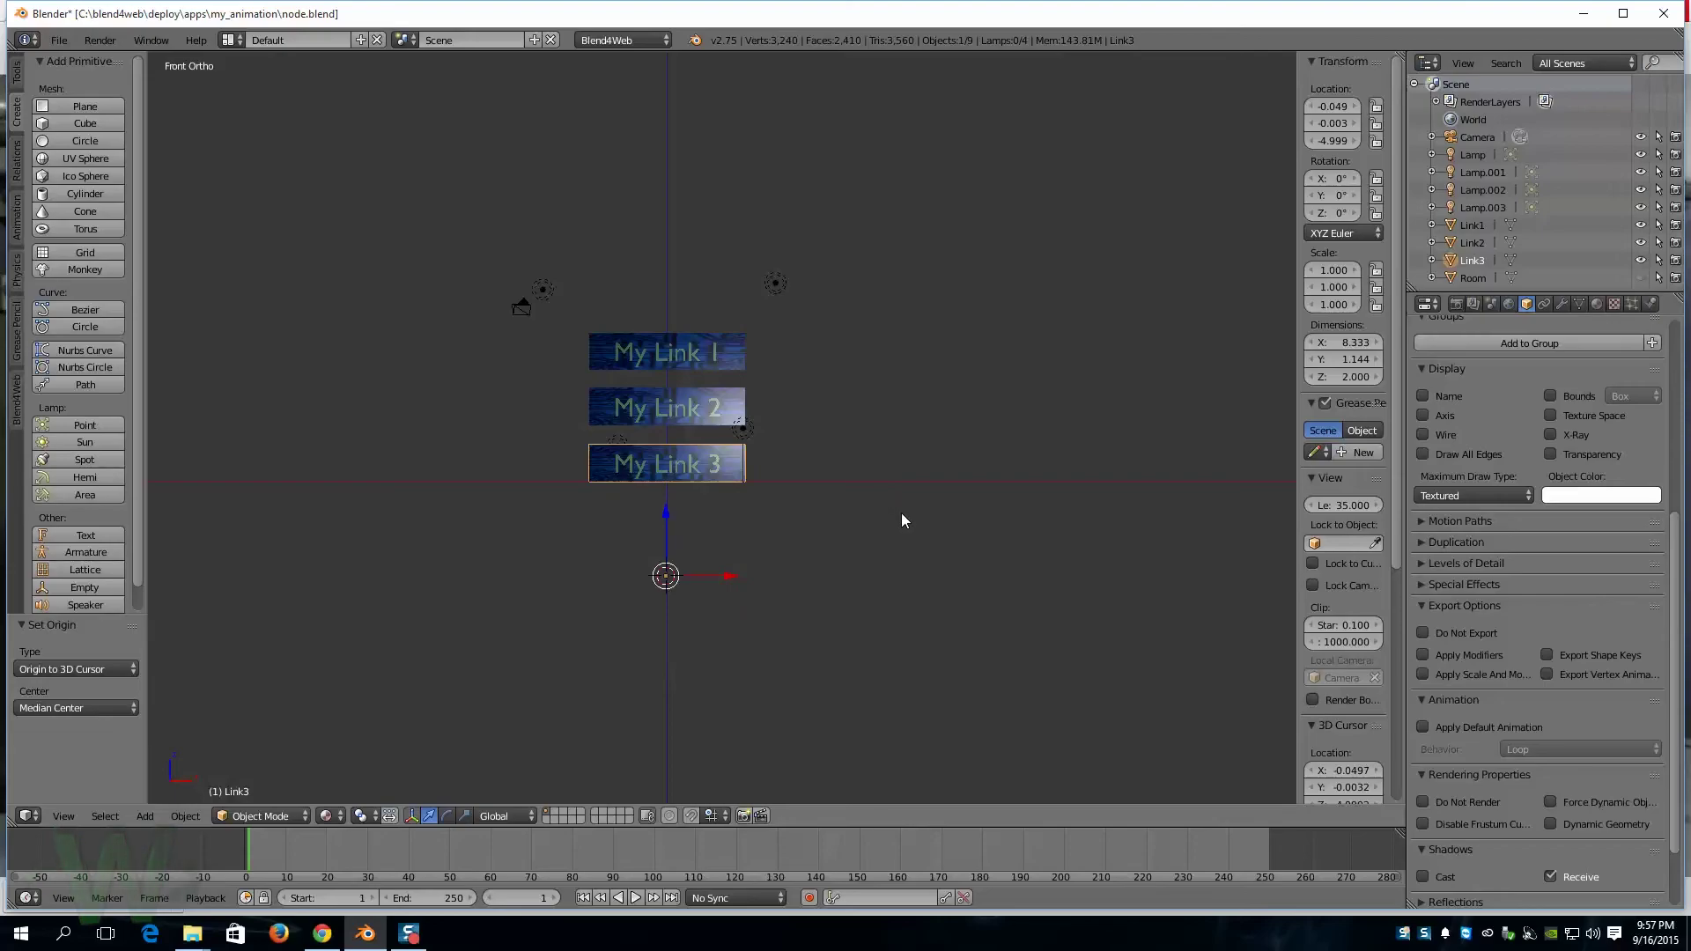
key(i)
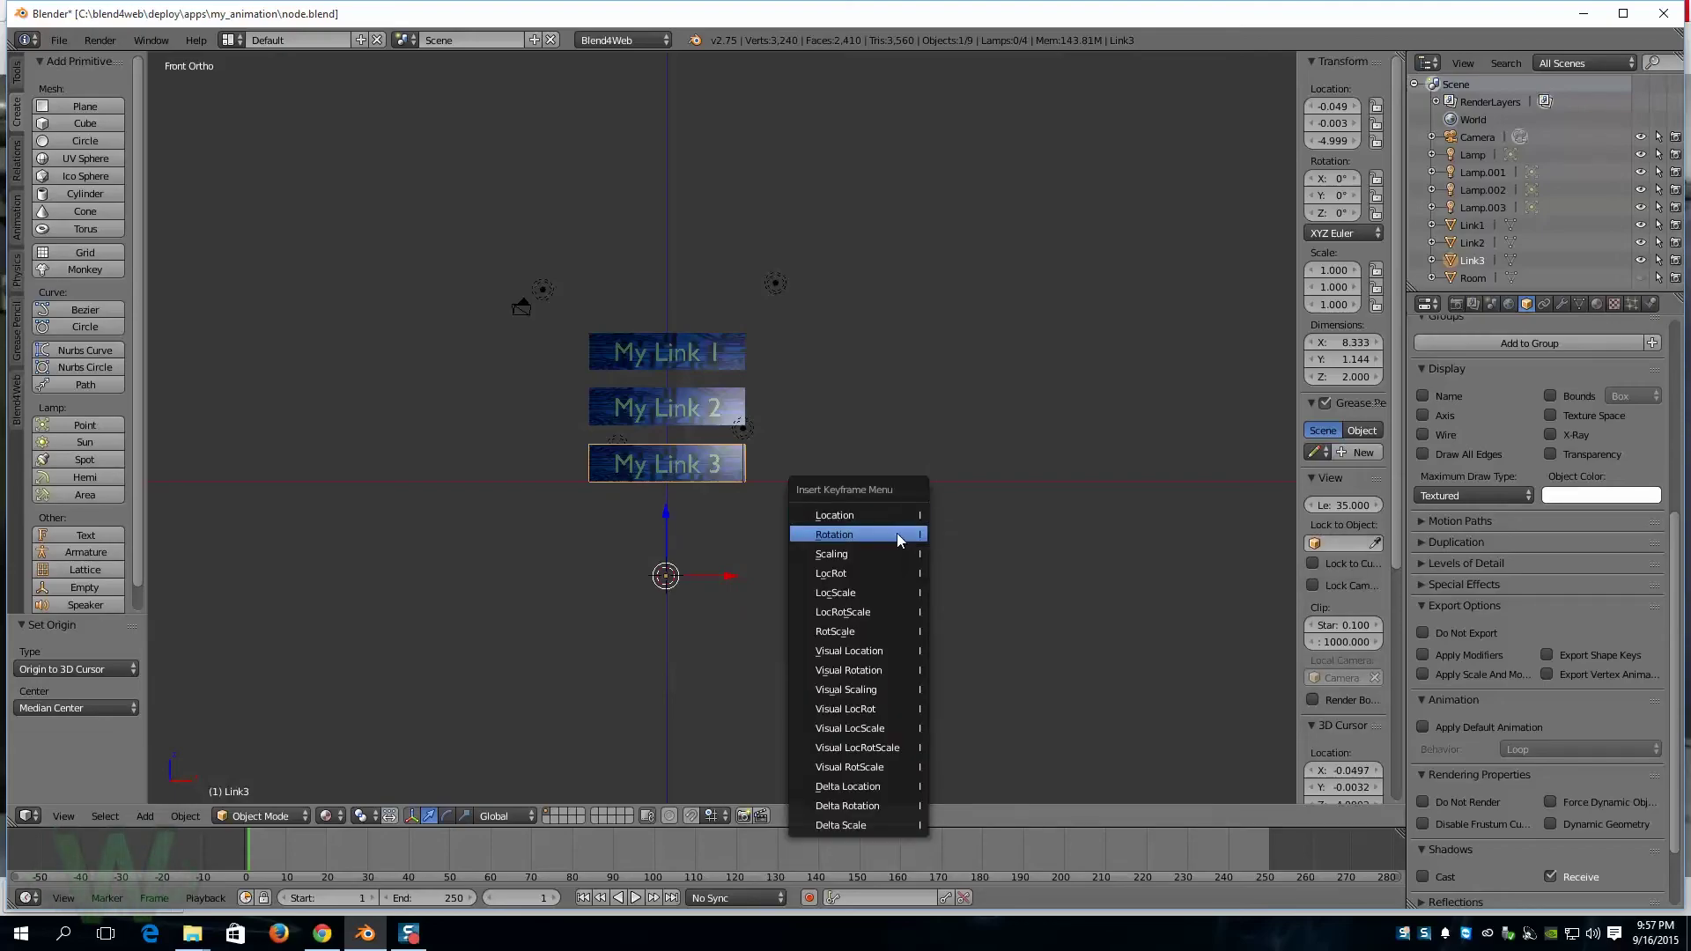
click(897, 534)
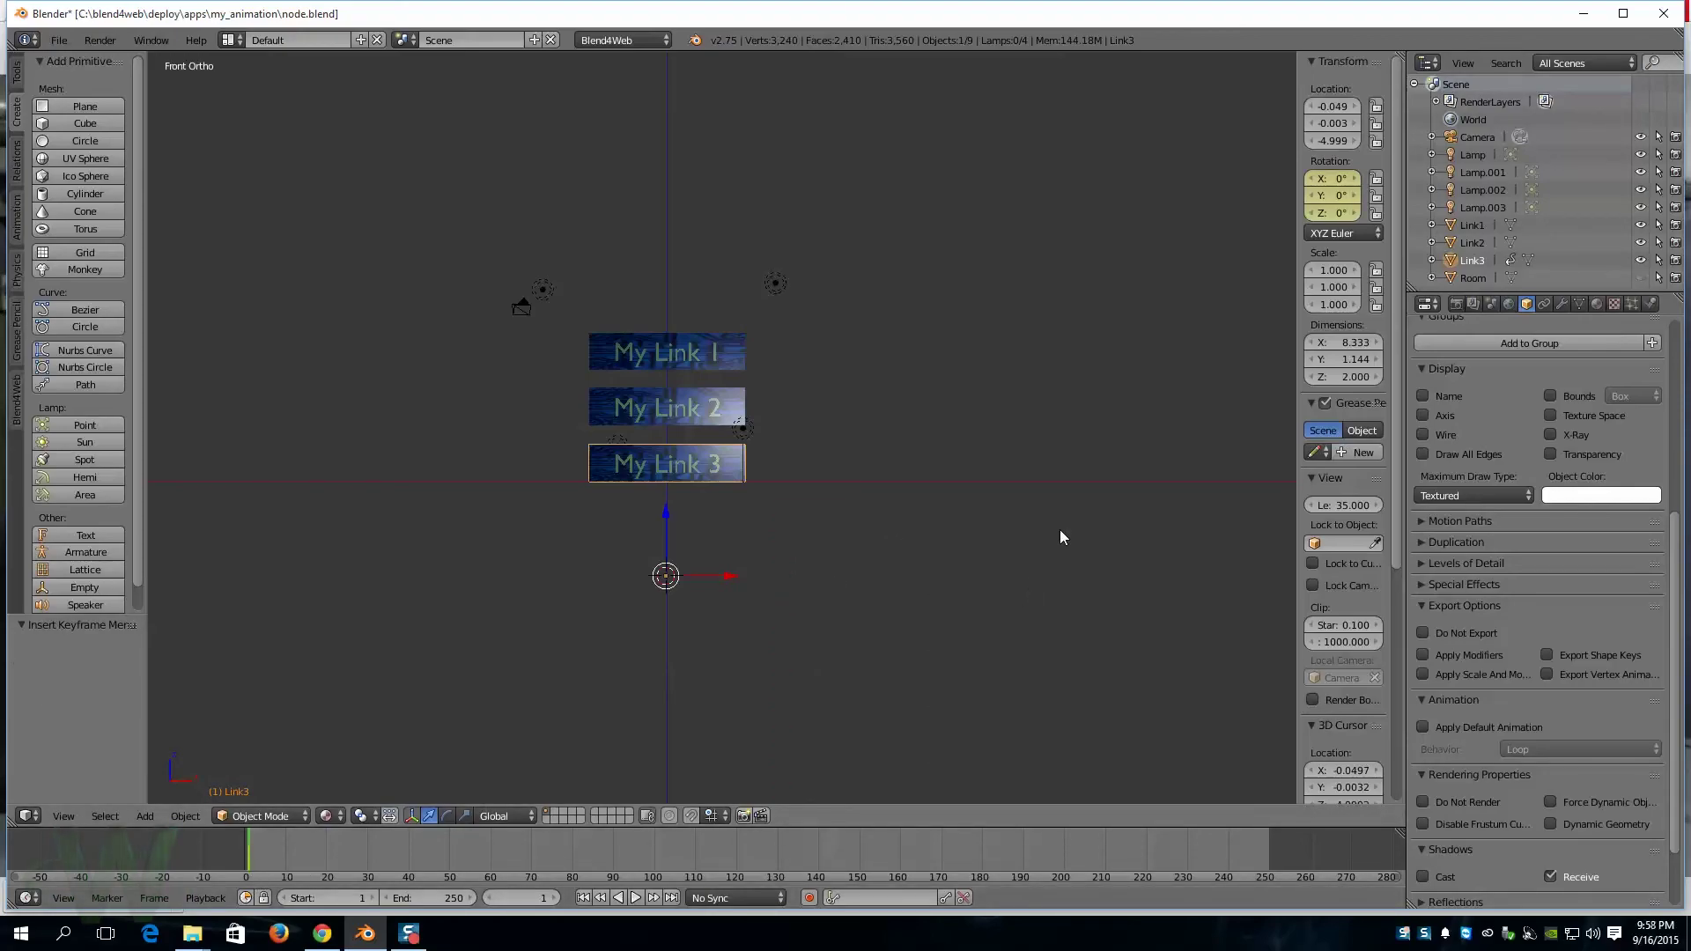
Step: Set Link3's X rotation to -360° in the right orthographic view and insert a Rotation keyframe for it at frame 10
key(KP_3)
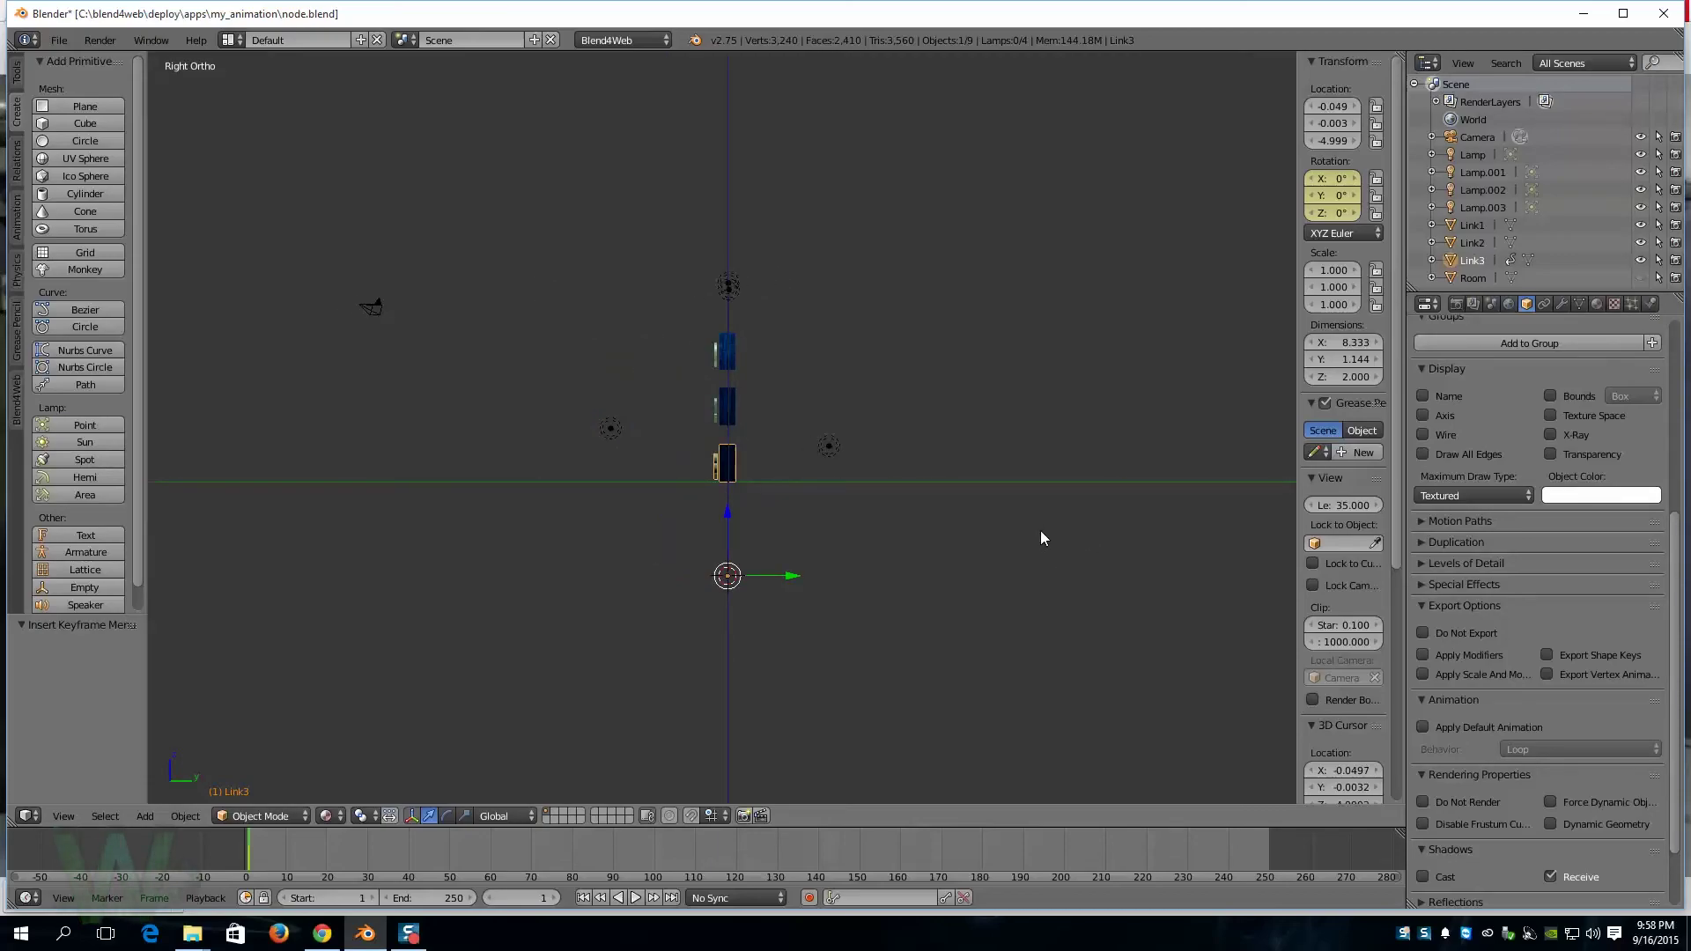
key(r)
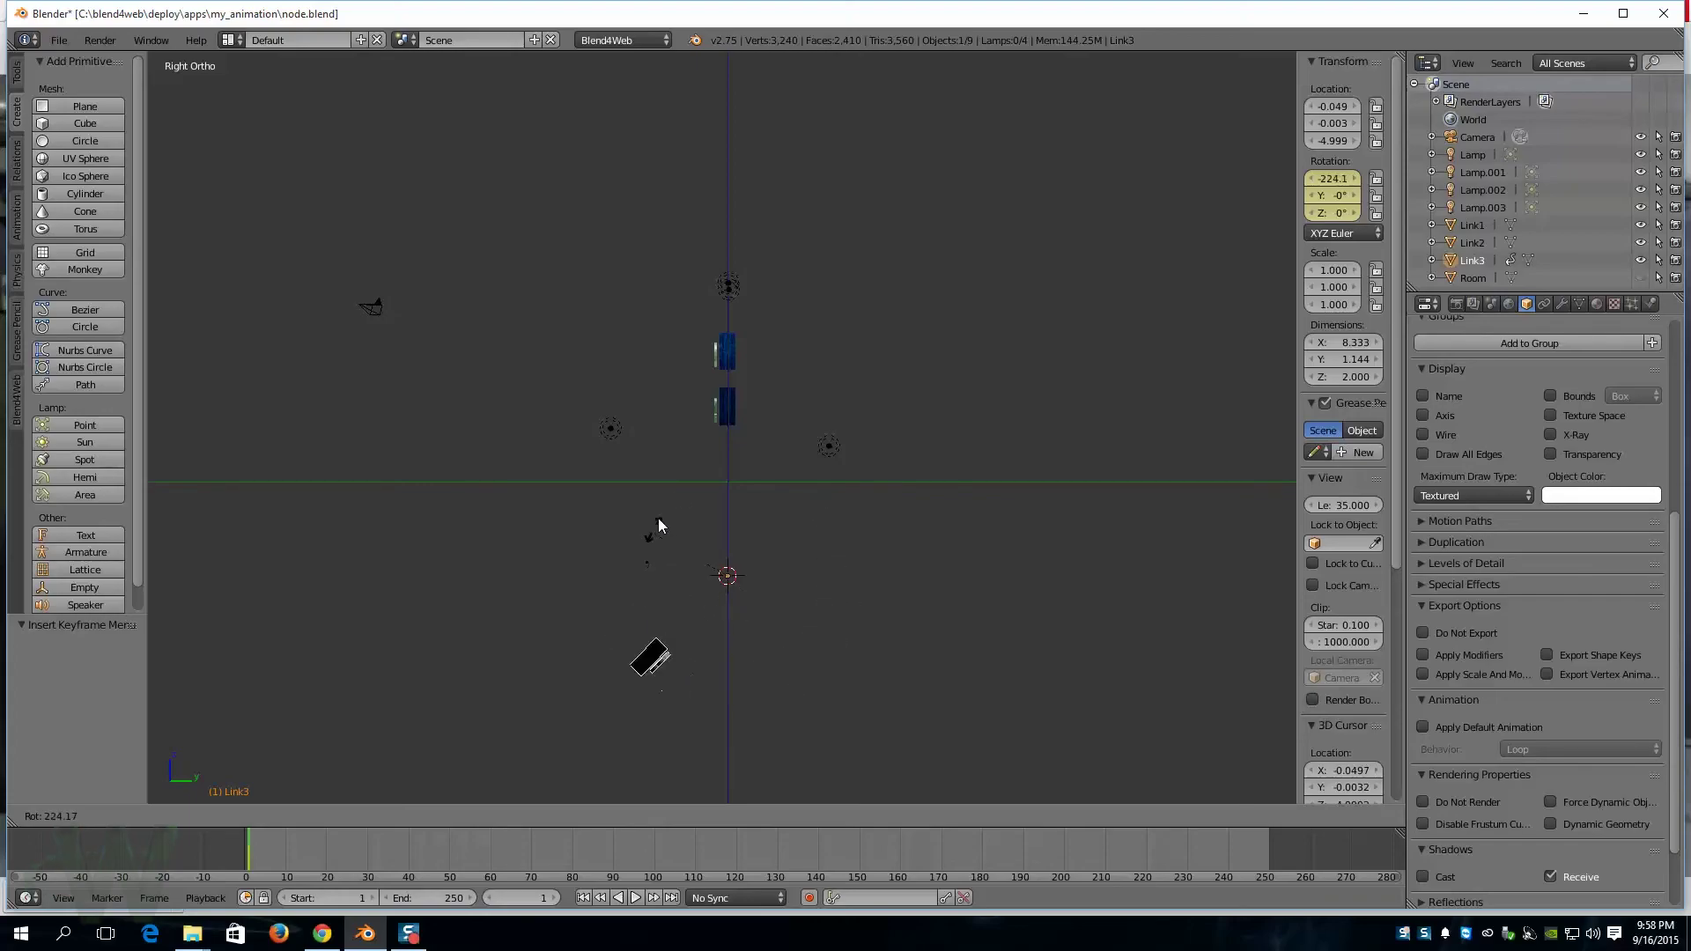
click(823, 550)
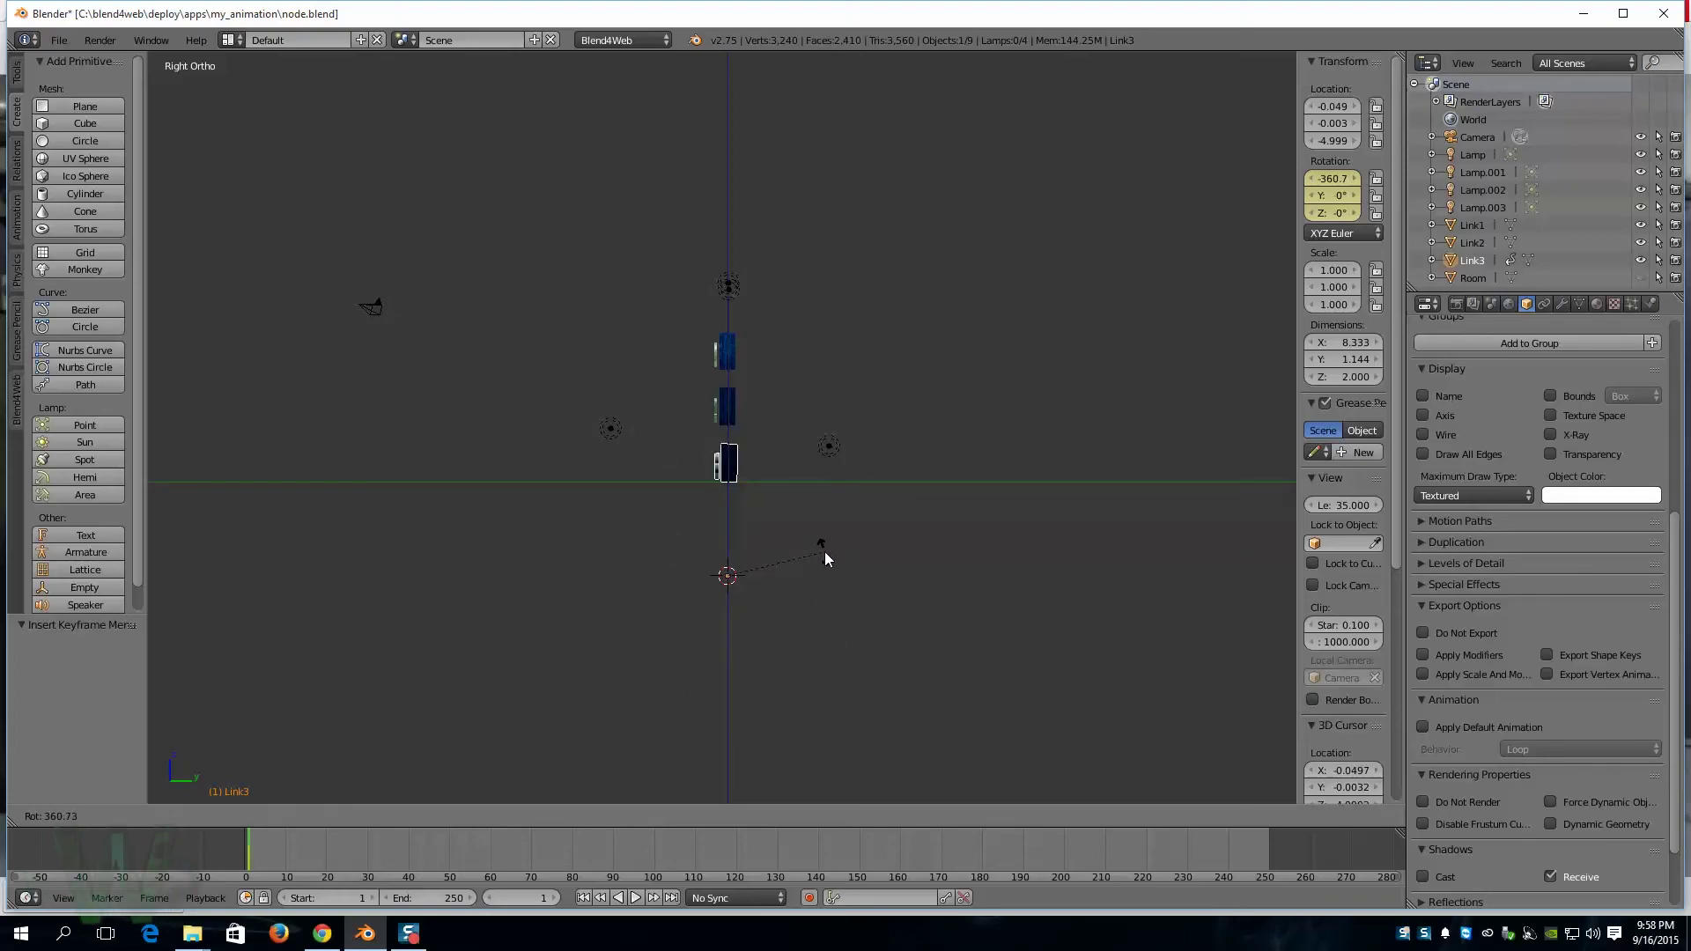
click(1323, 182)
text(360)
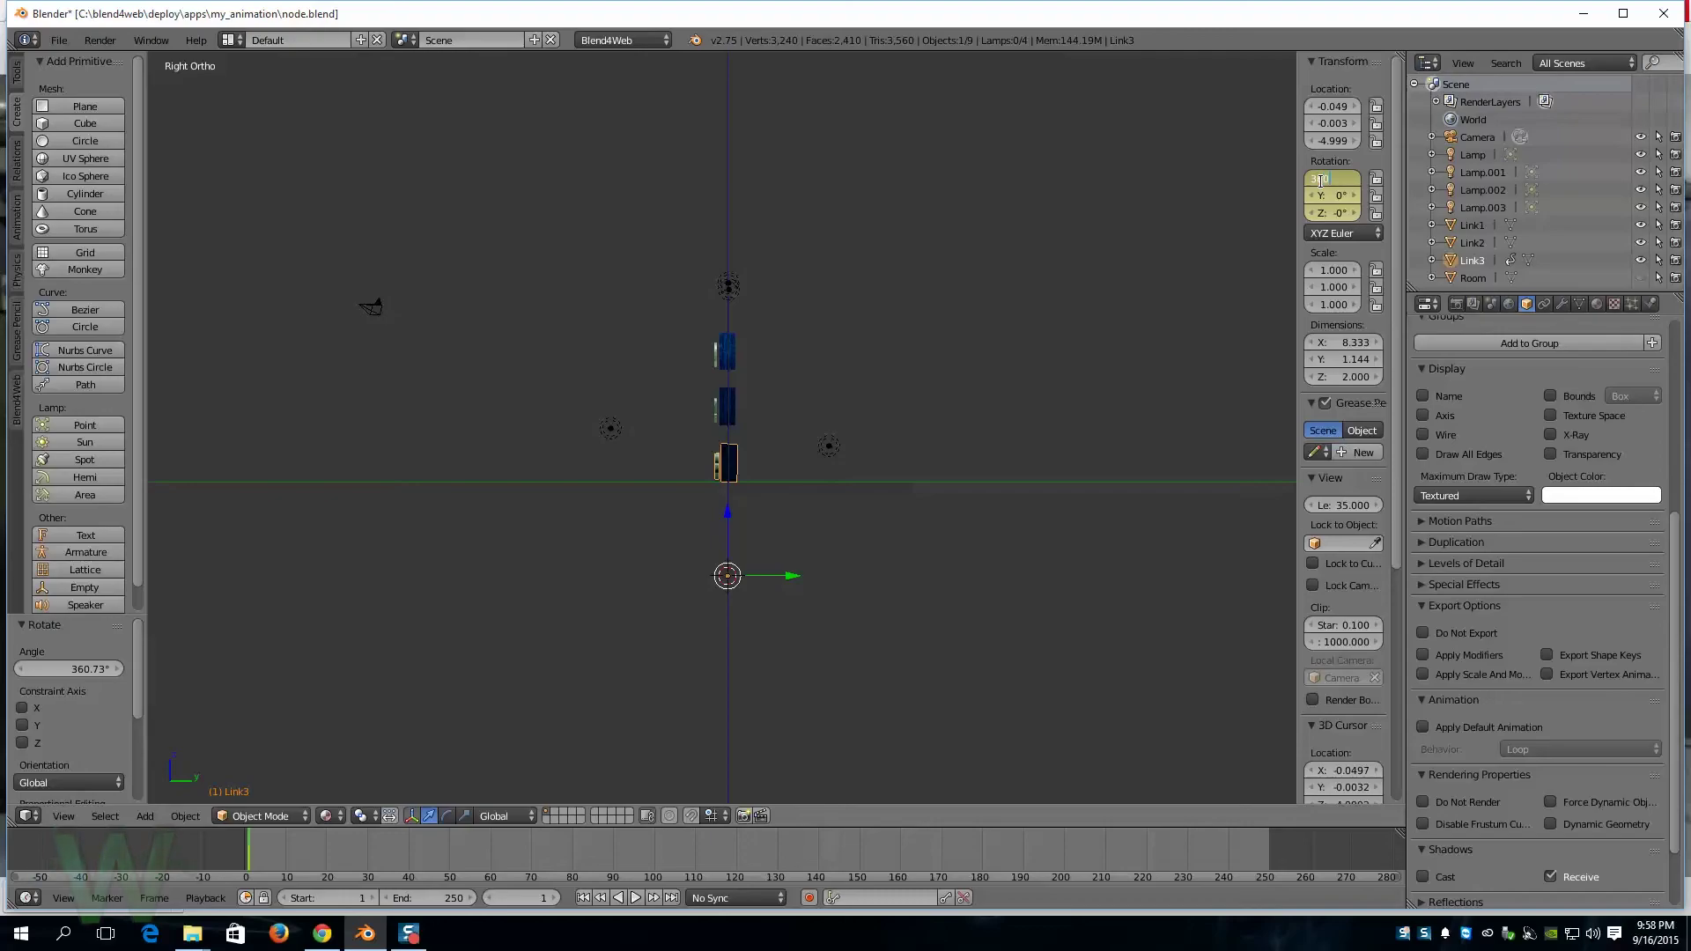
key(BackSpace)
key(BackSpace)
key(BackSpace)
text(-360)
key(Return)
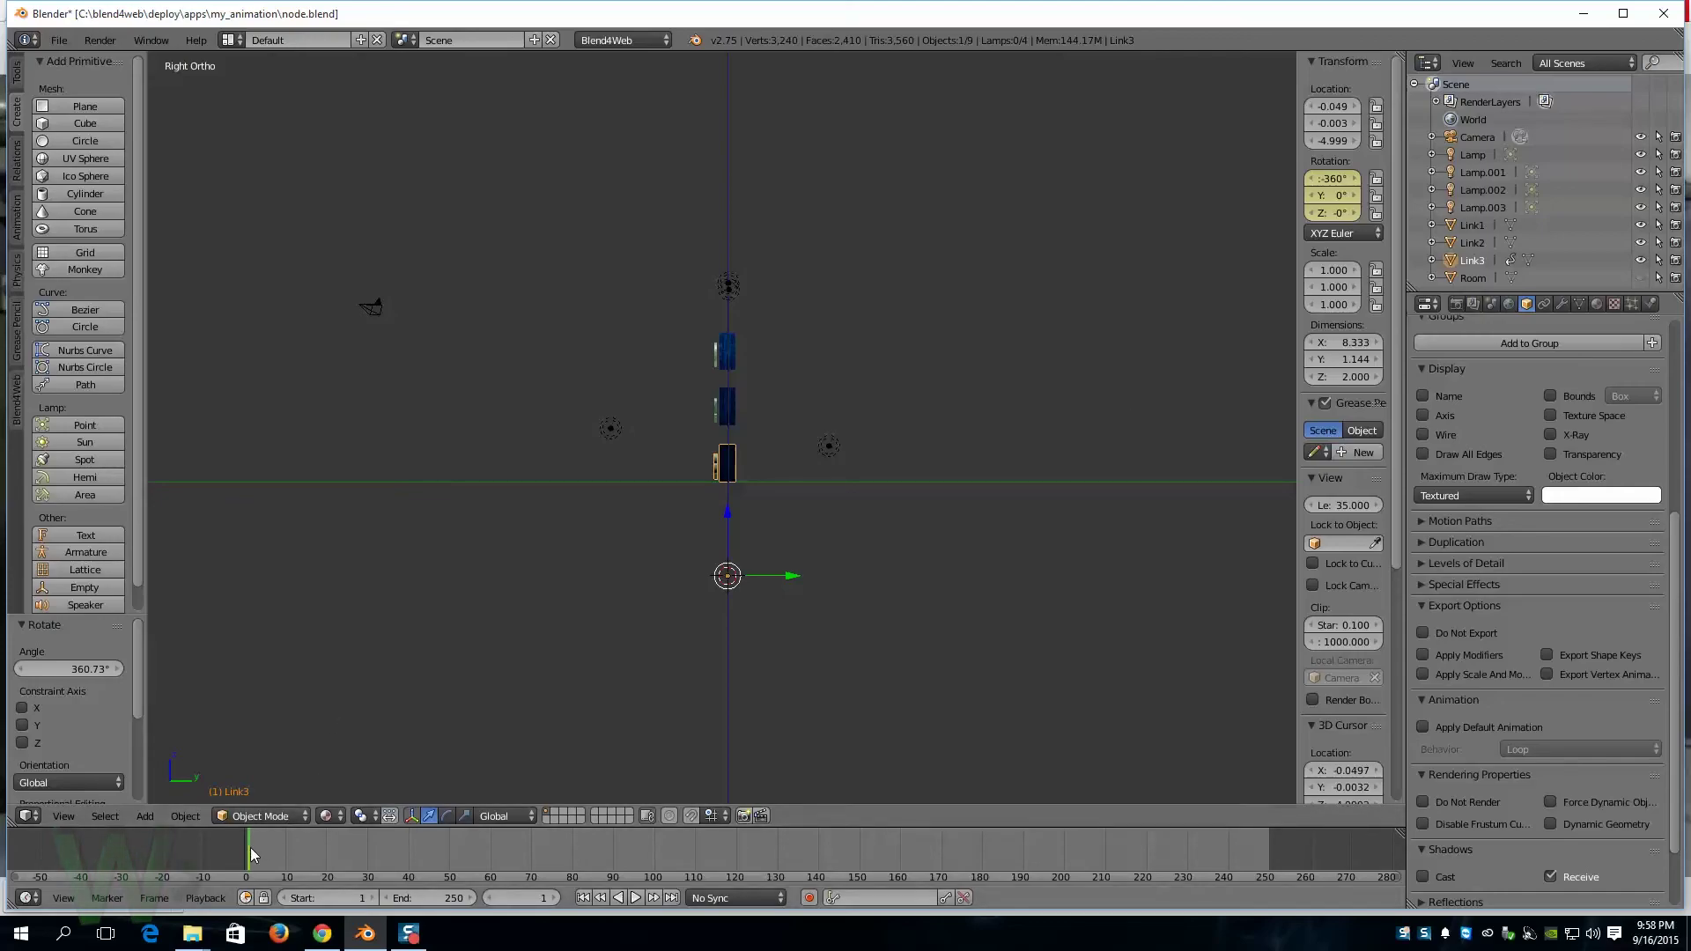
drag(248, 844, 285, 860)
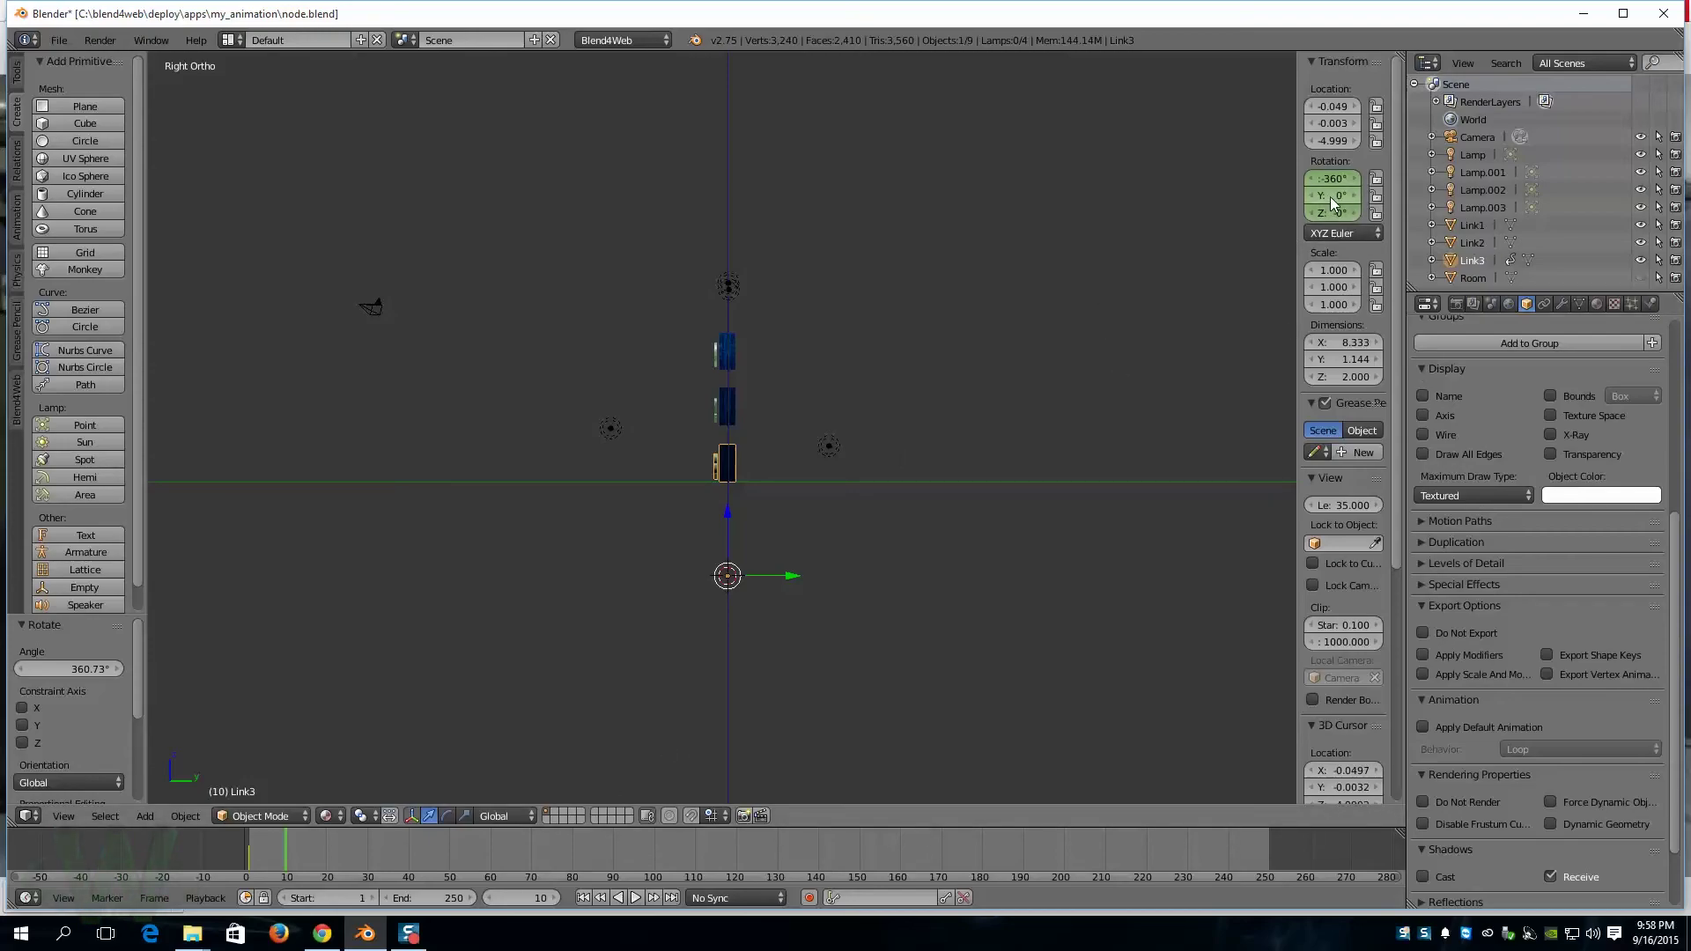
key(i)
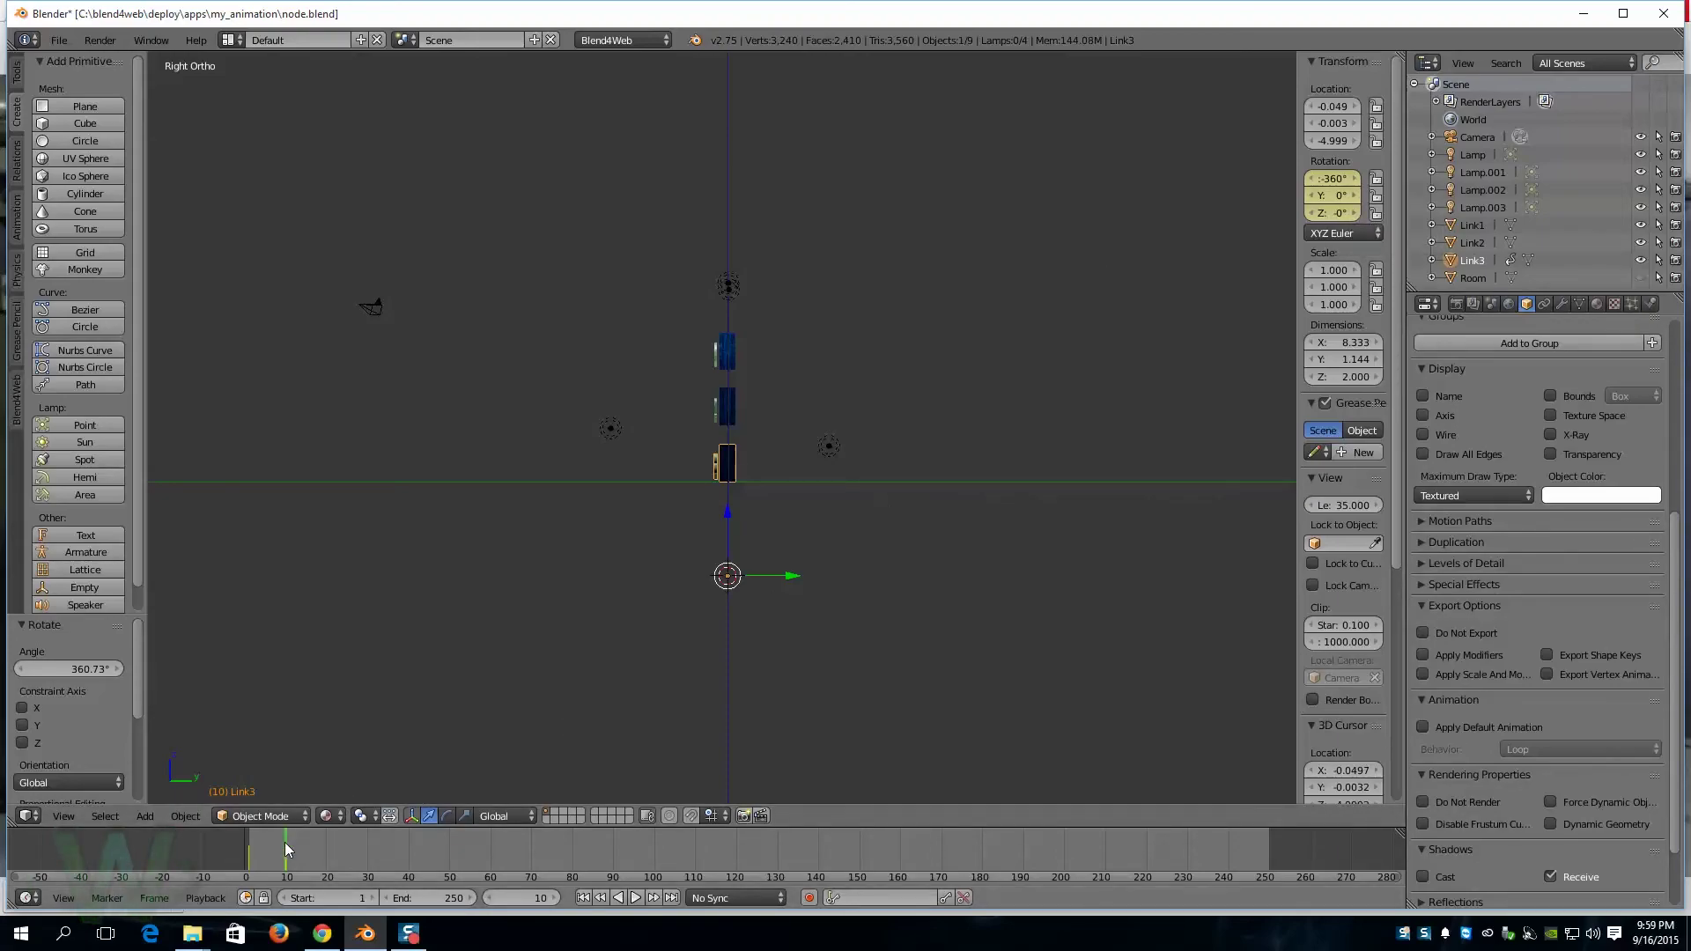
Step: Set Link3's X rotation to 0° at frame 1, key its rotation there, and return to frame 10
click(247, 853)
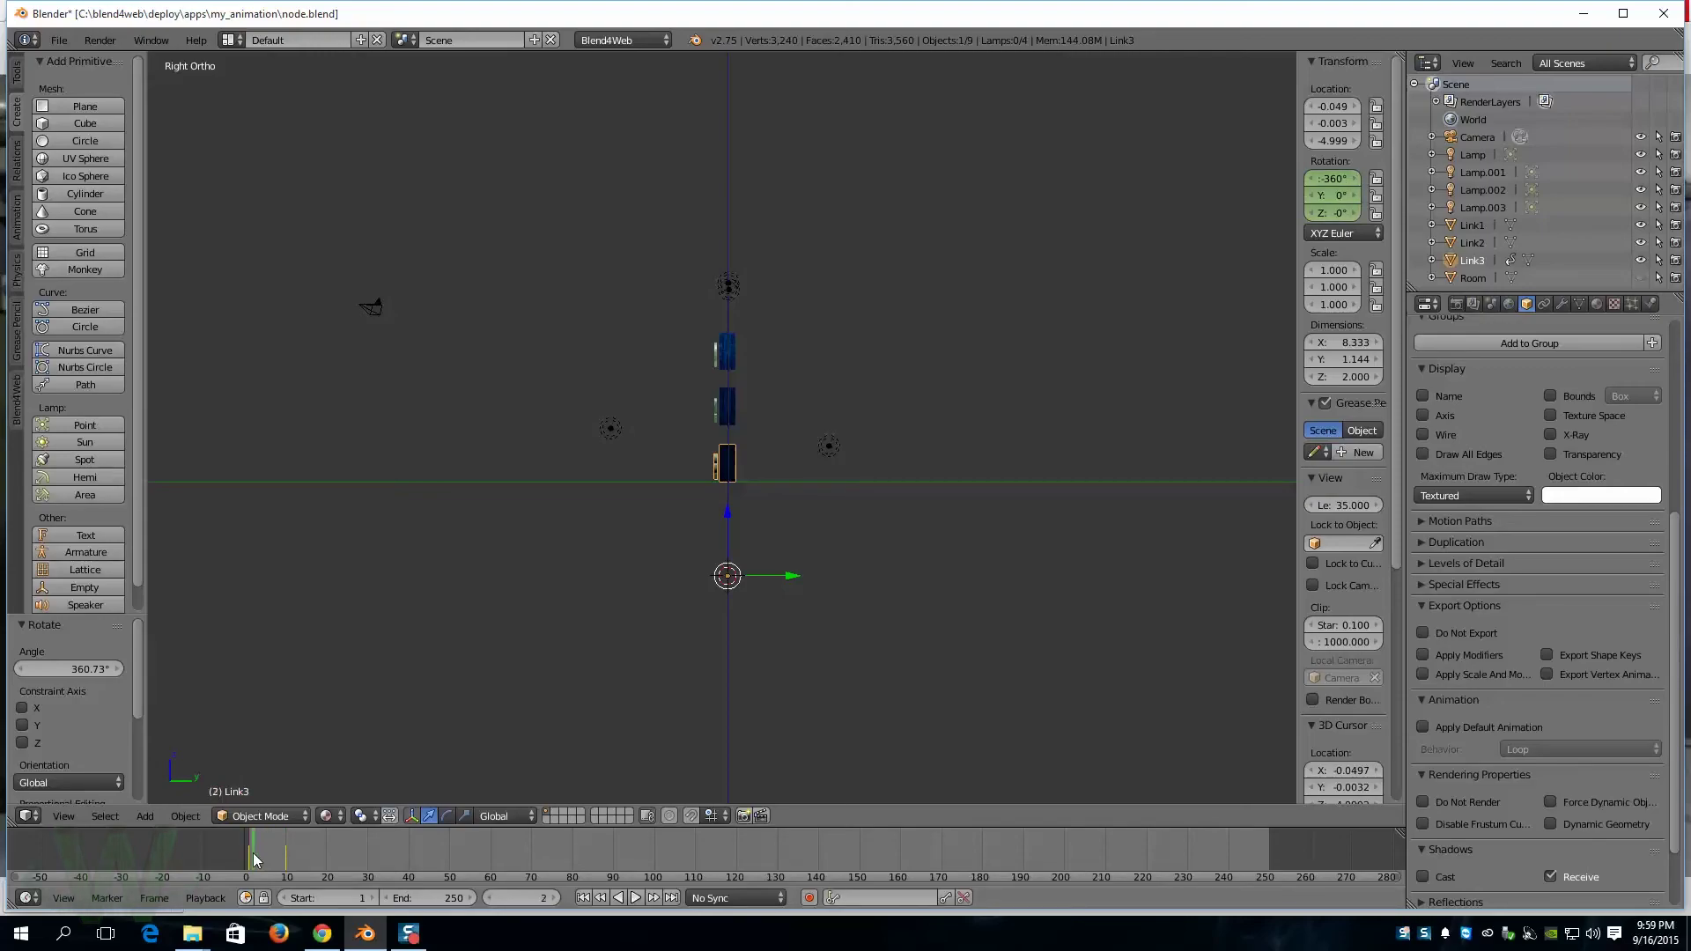
click(250, 853)
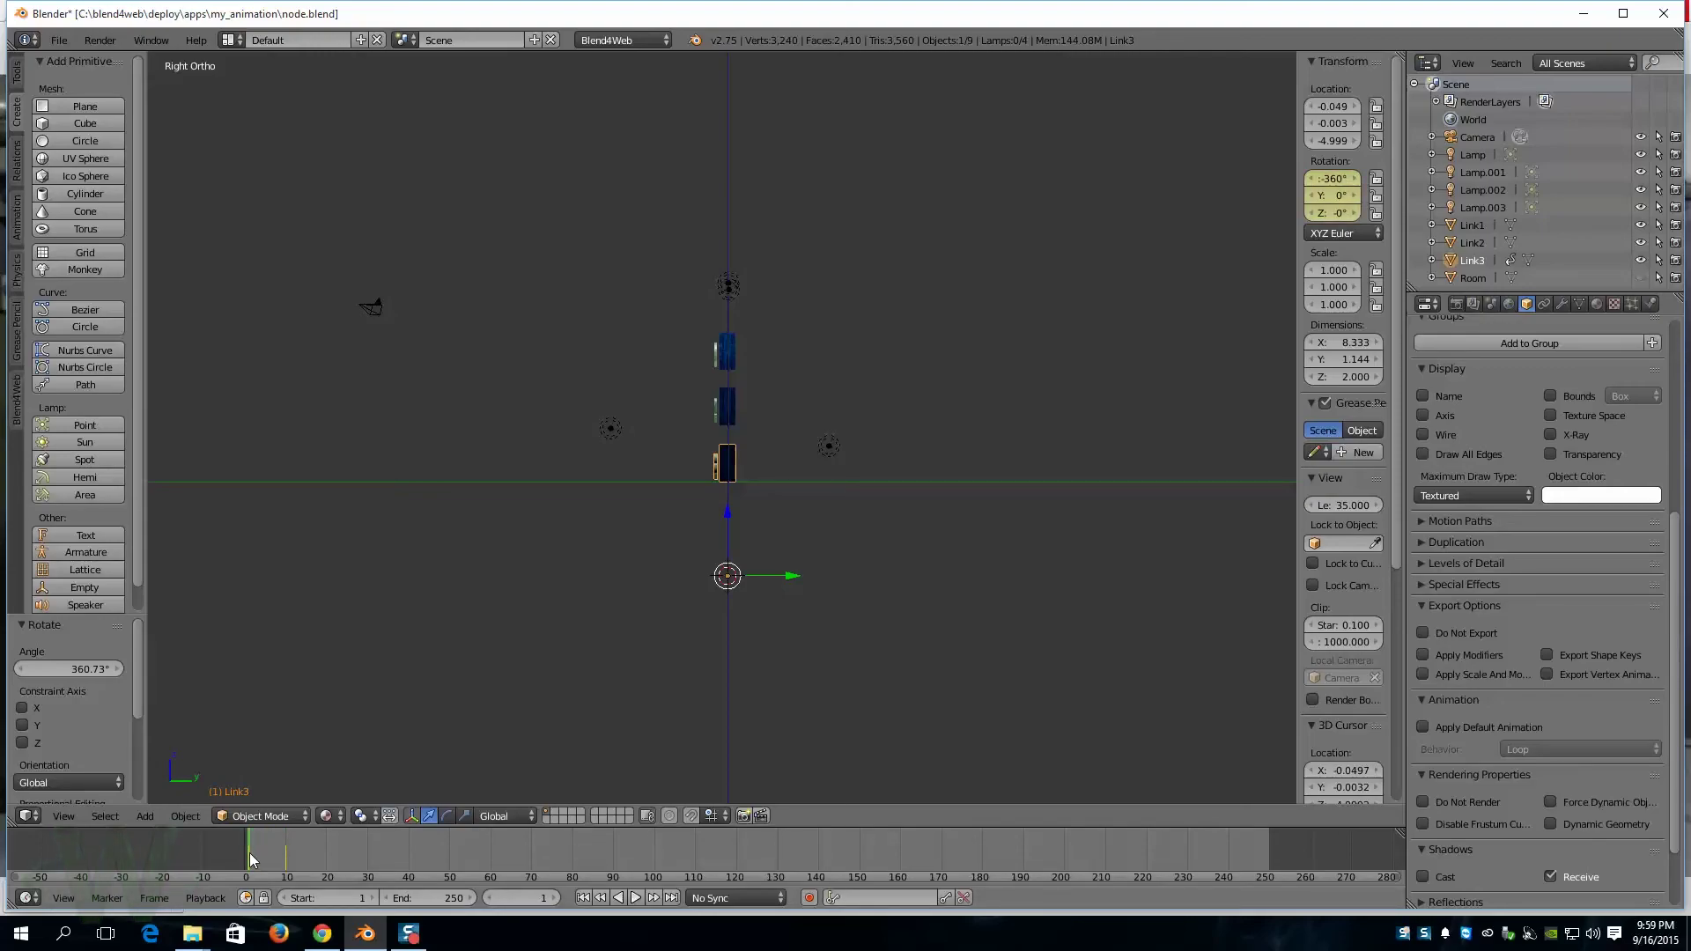
click(1337, 177)
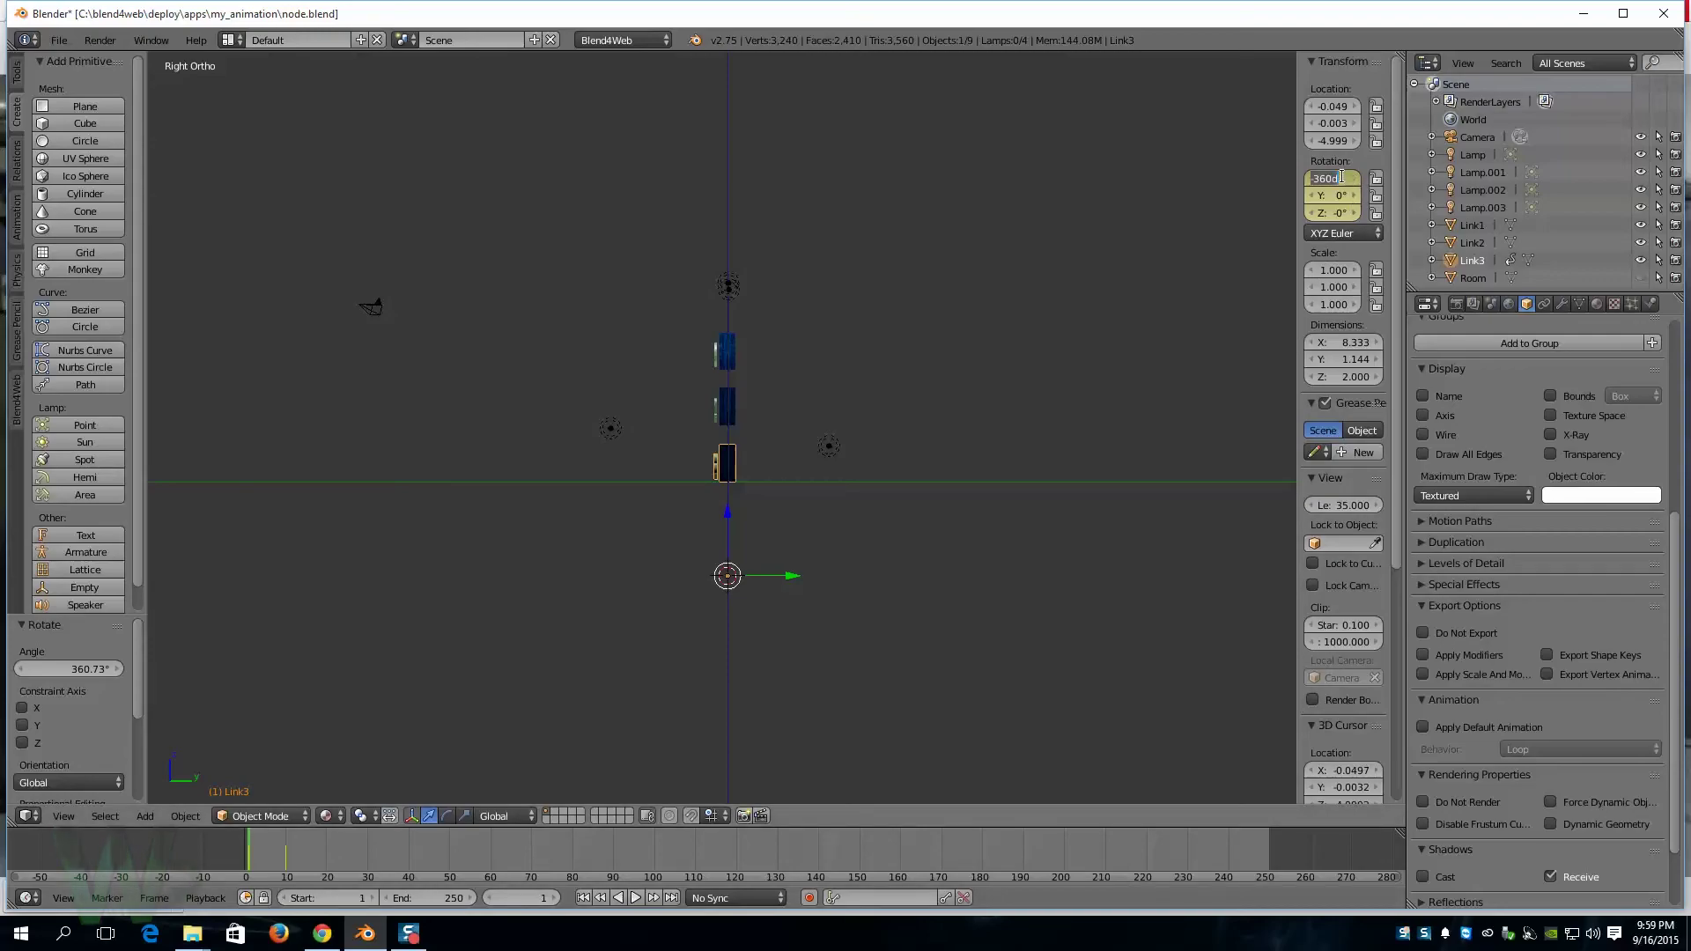
text(0)
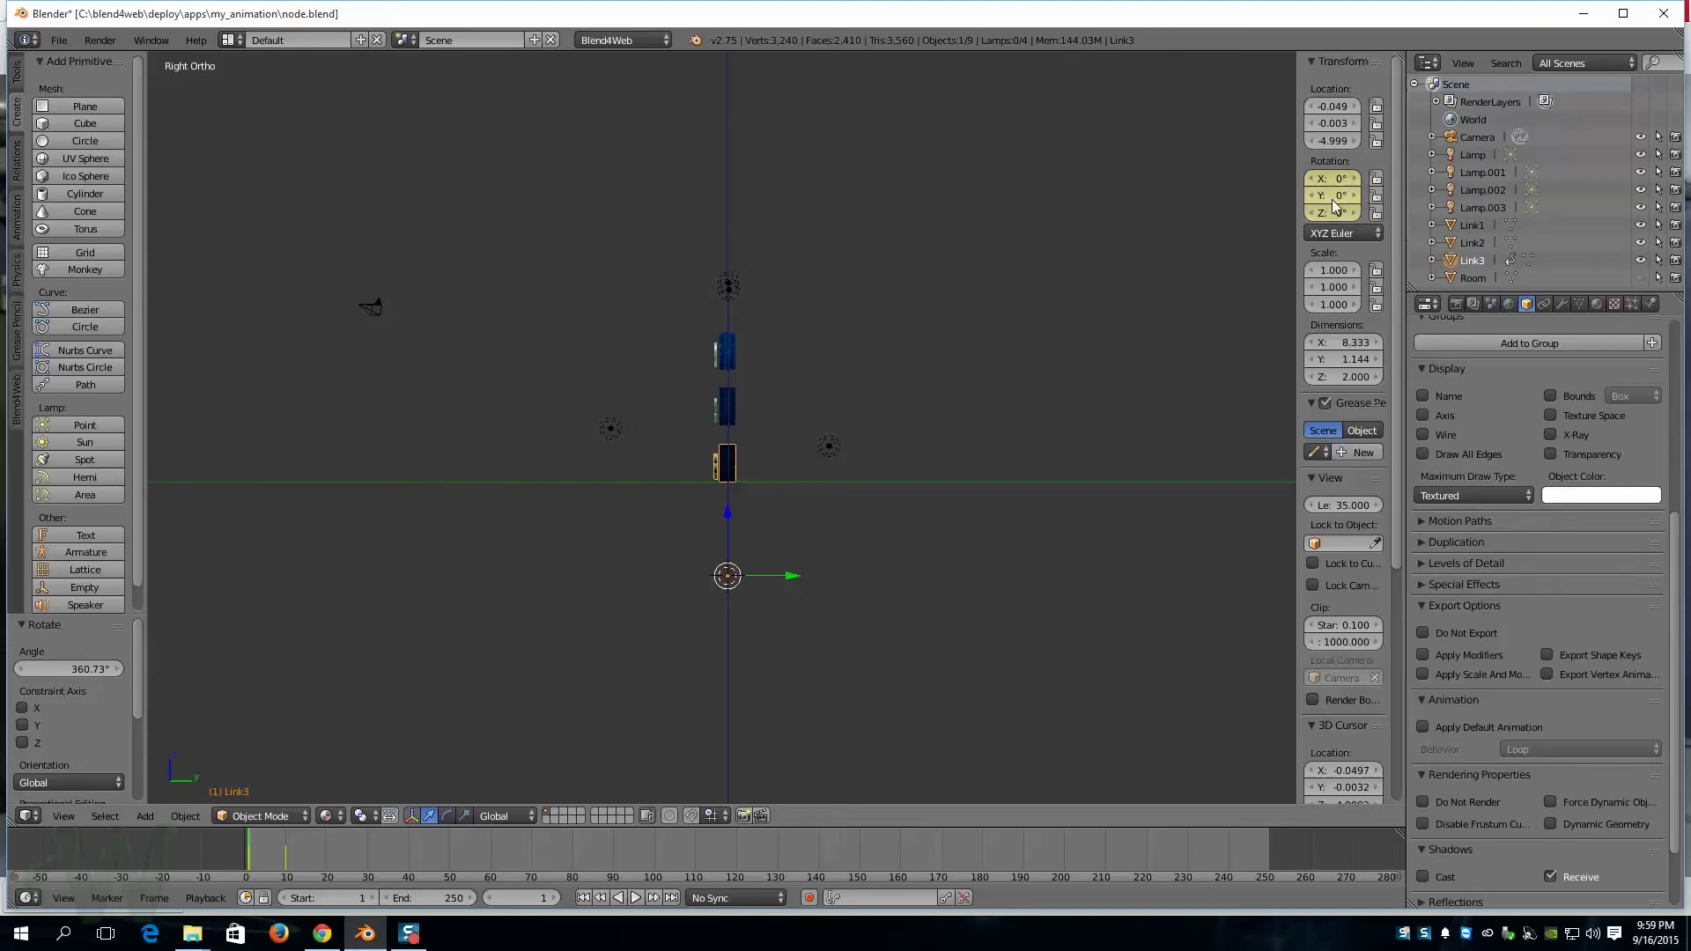
drag(255, 851, 287, 854)
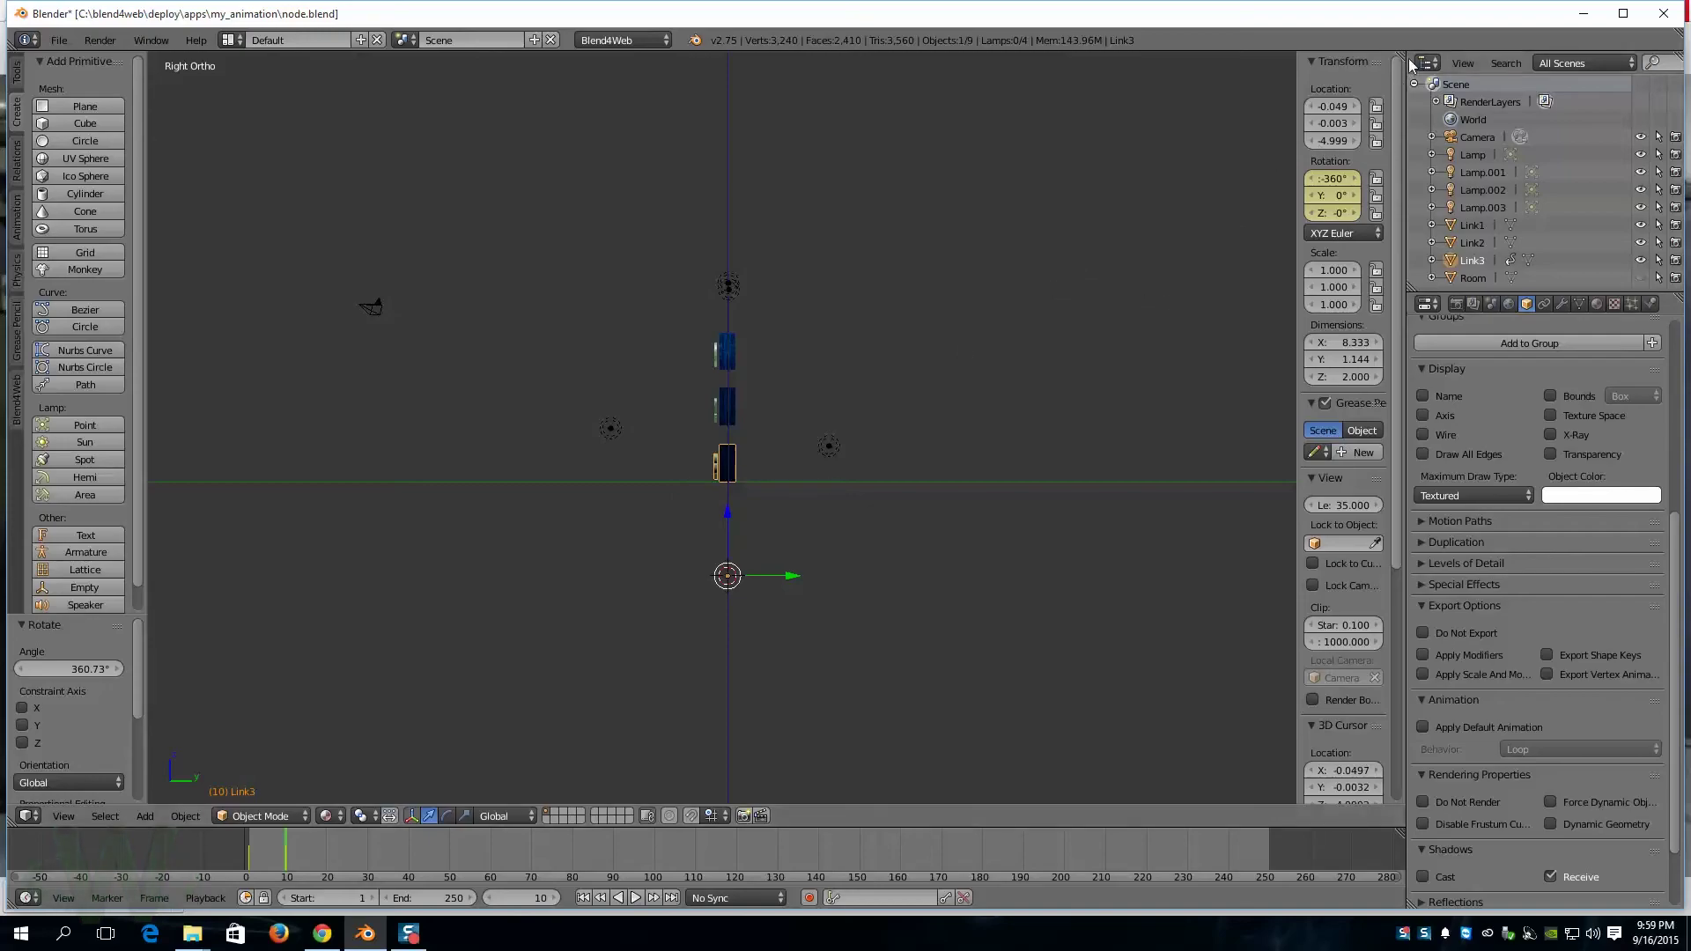
Step: Split the 3D view to add a Graph Editor beside it, showing all of Link3's rotation curves
drag(1403, 55, 939, 264)
key(n)
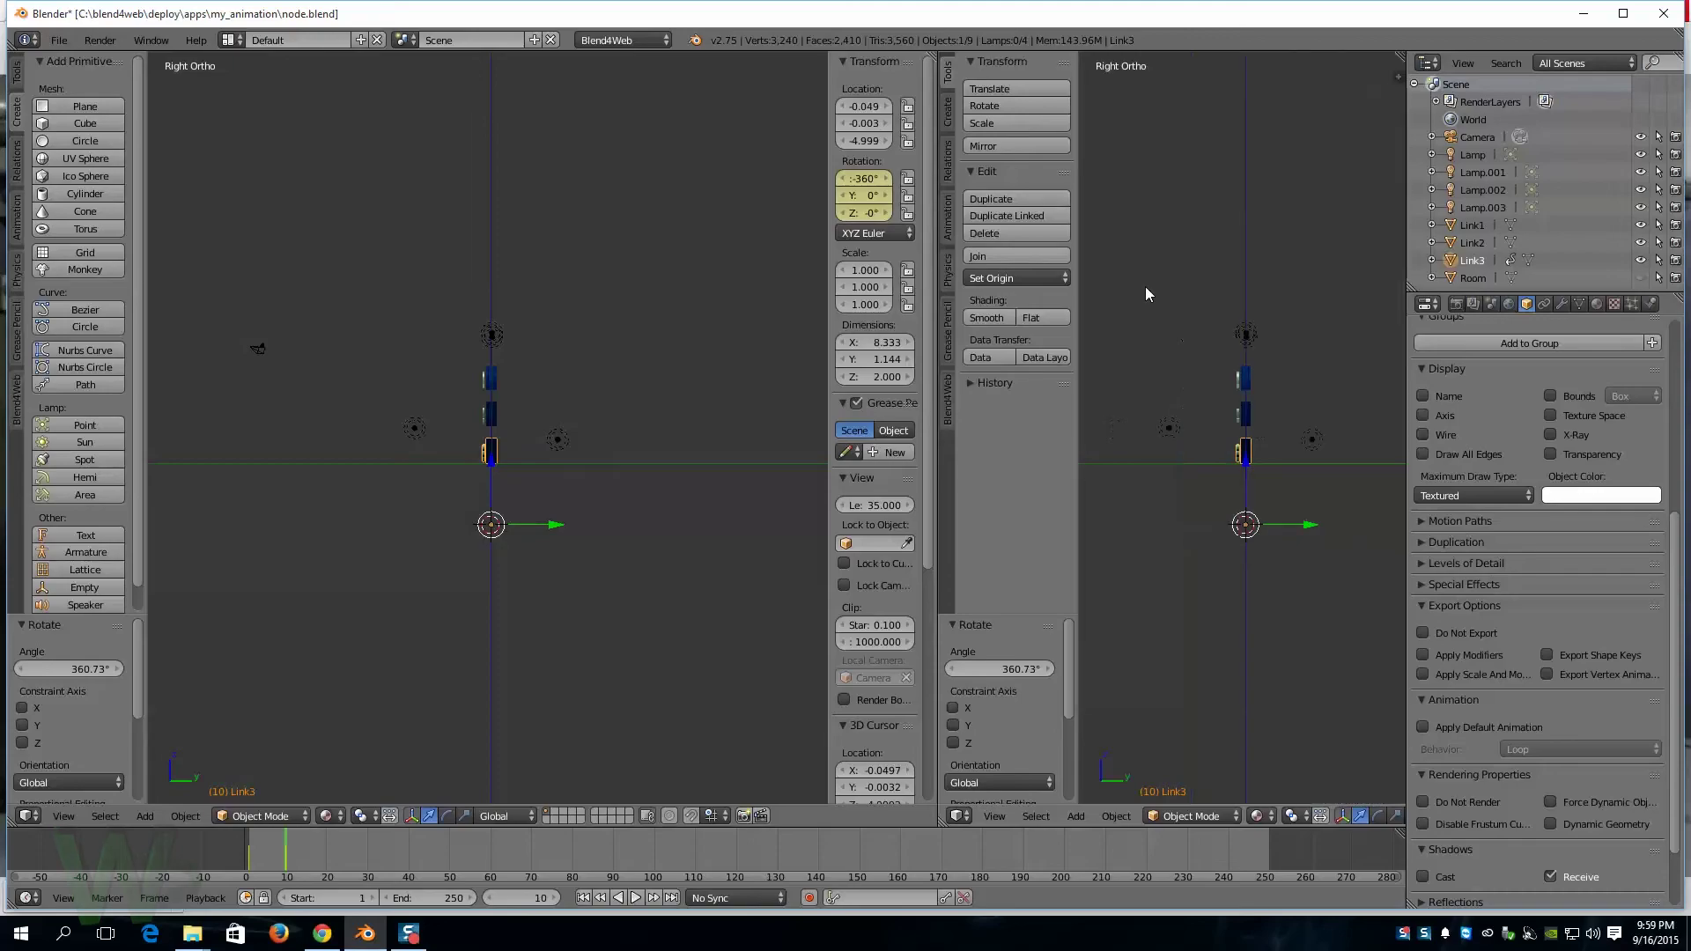
key(t)
click(958, 817)
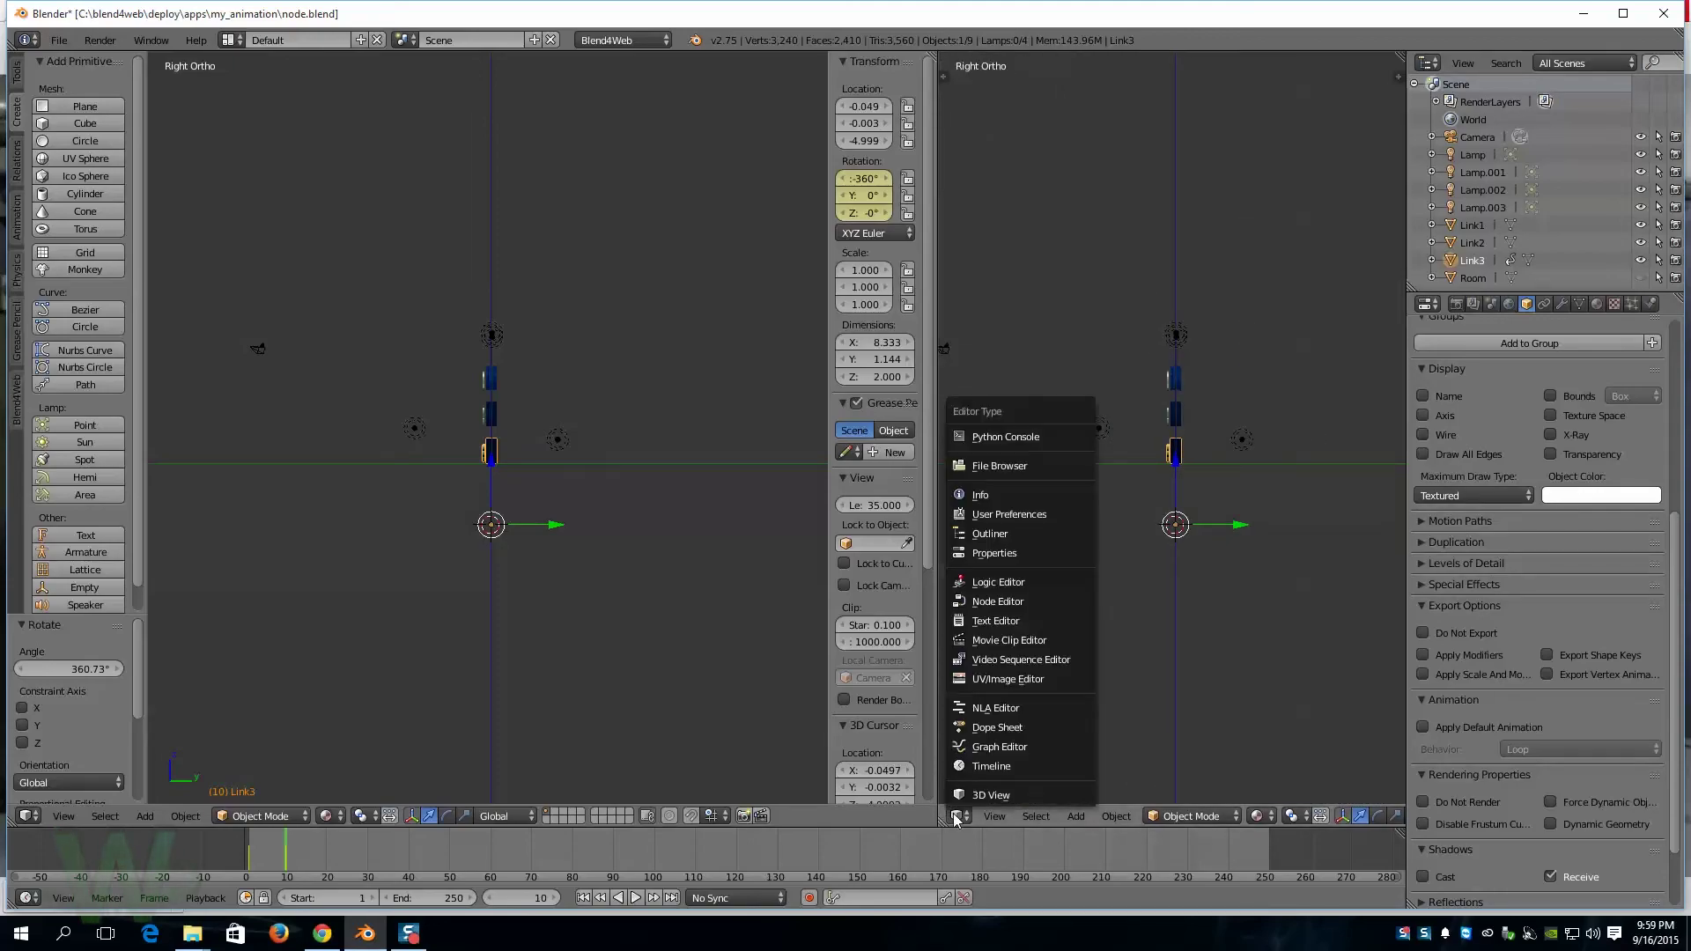
click(1015, 749)
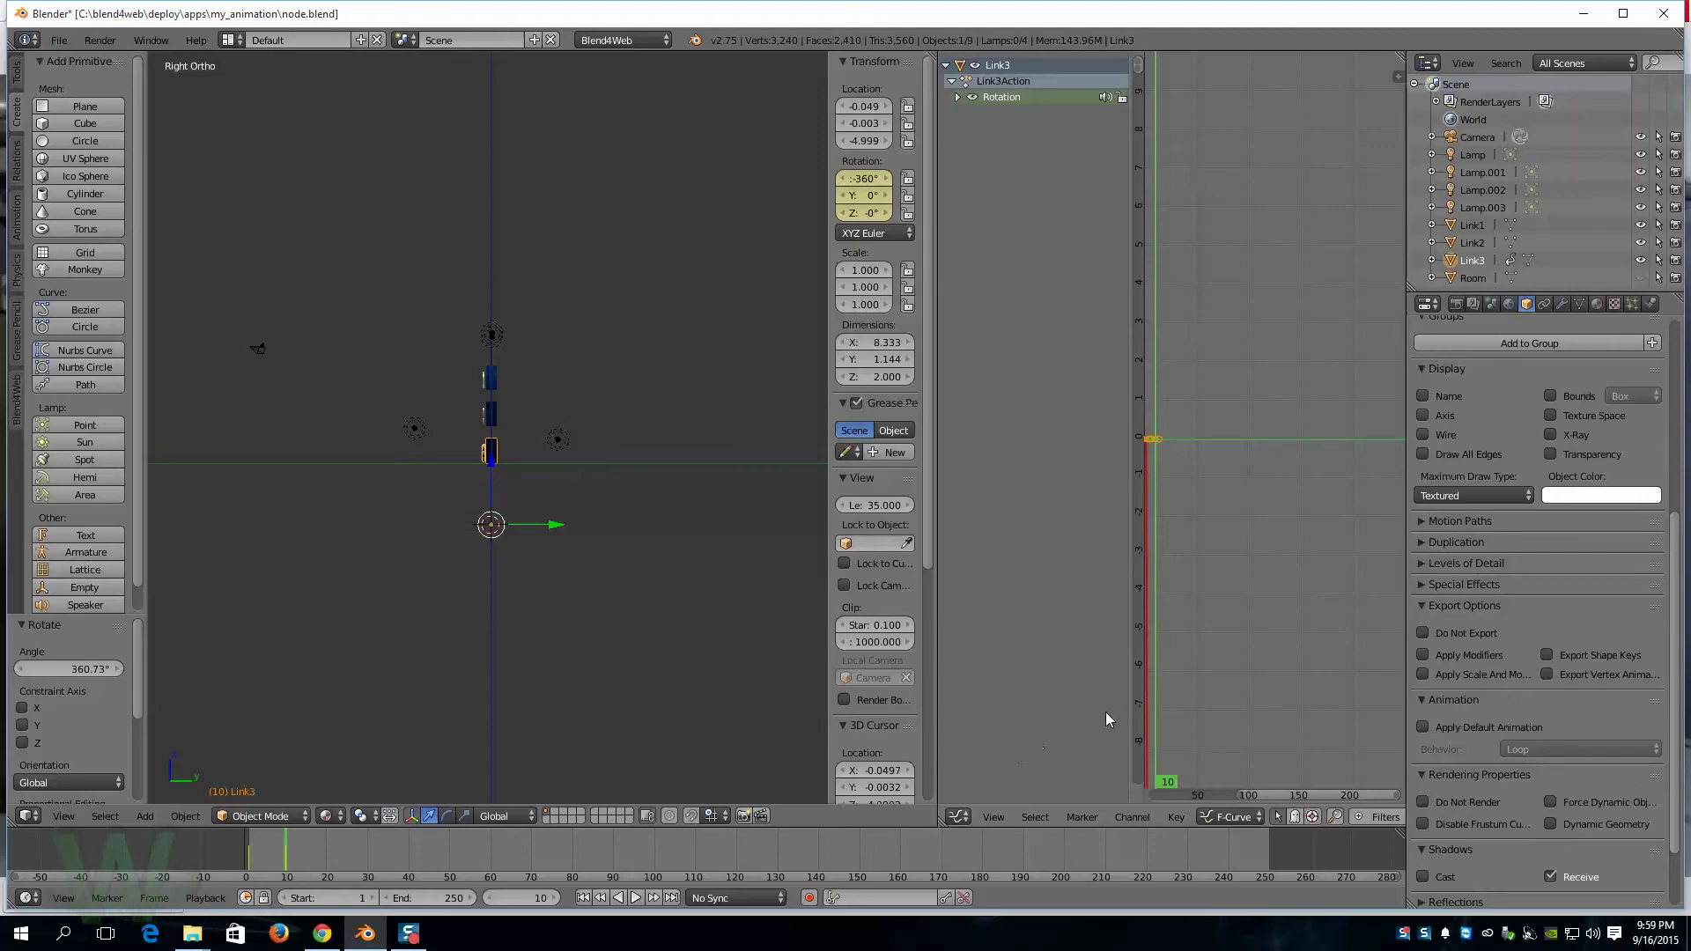
scroll(1210, 505, up, 2)
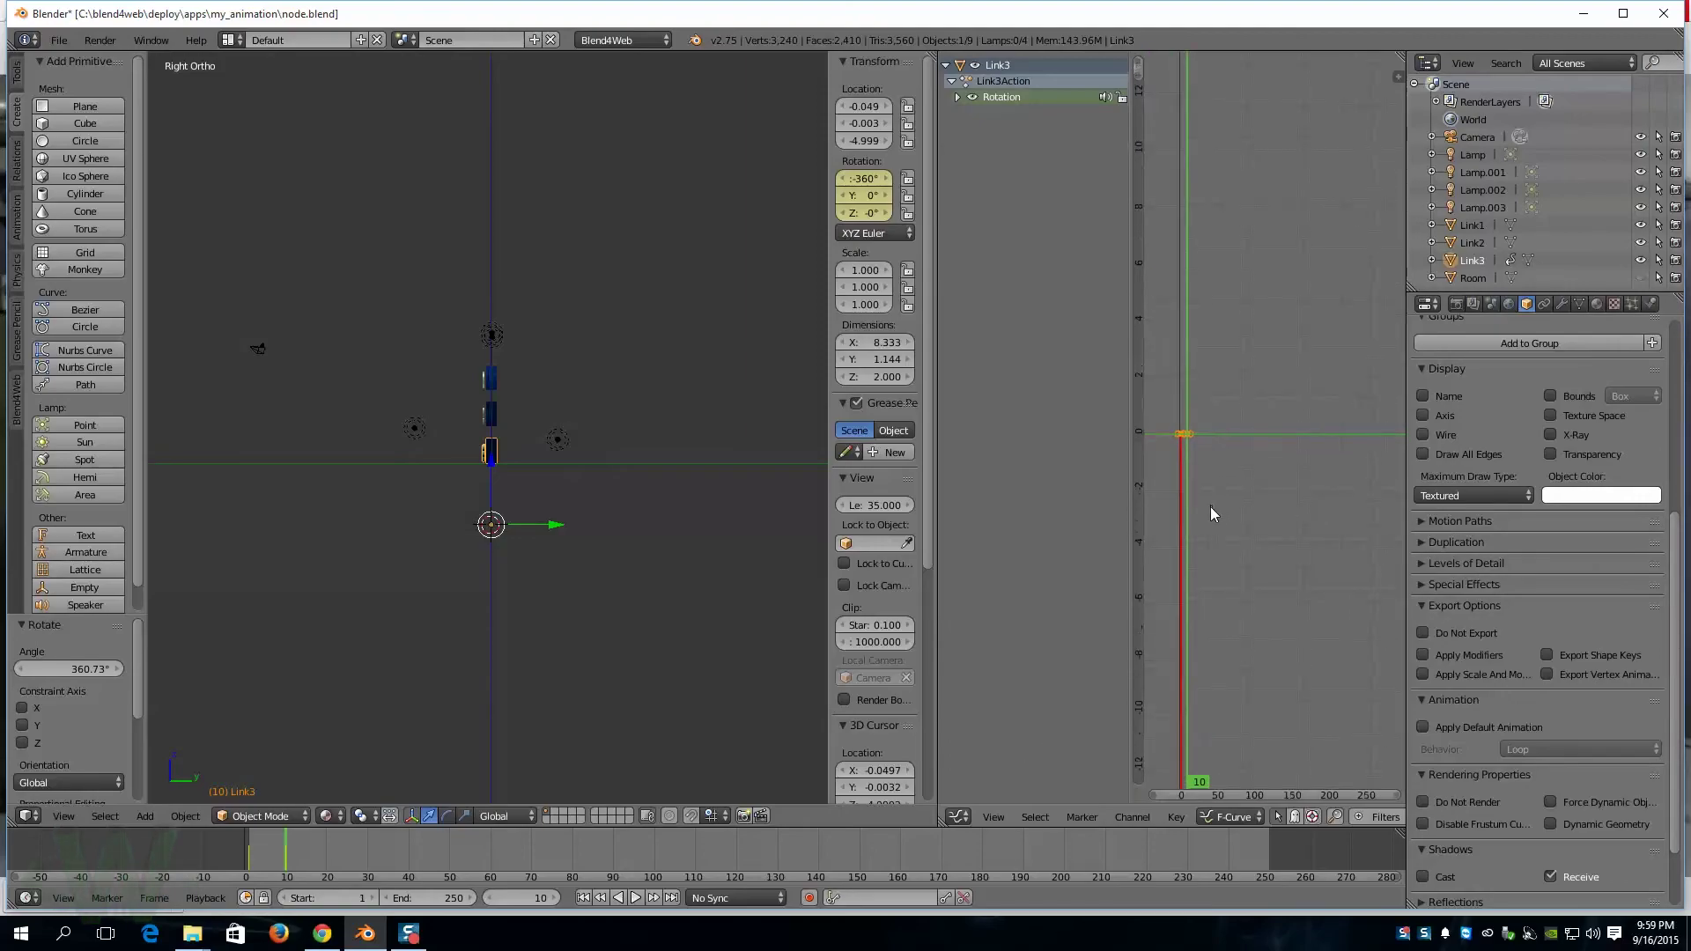
scroll(1211, 506, up, 2)
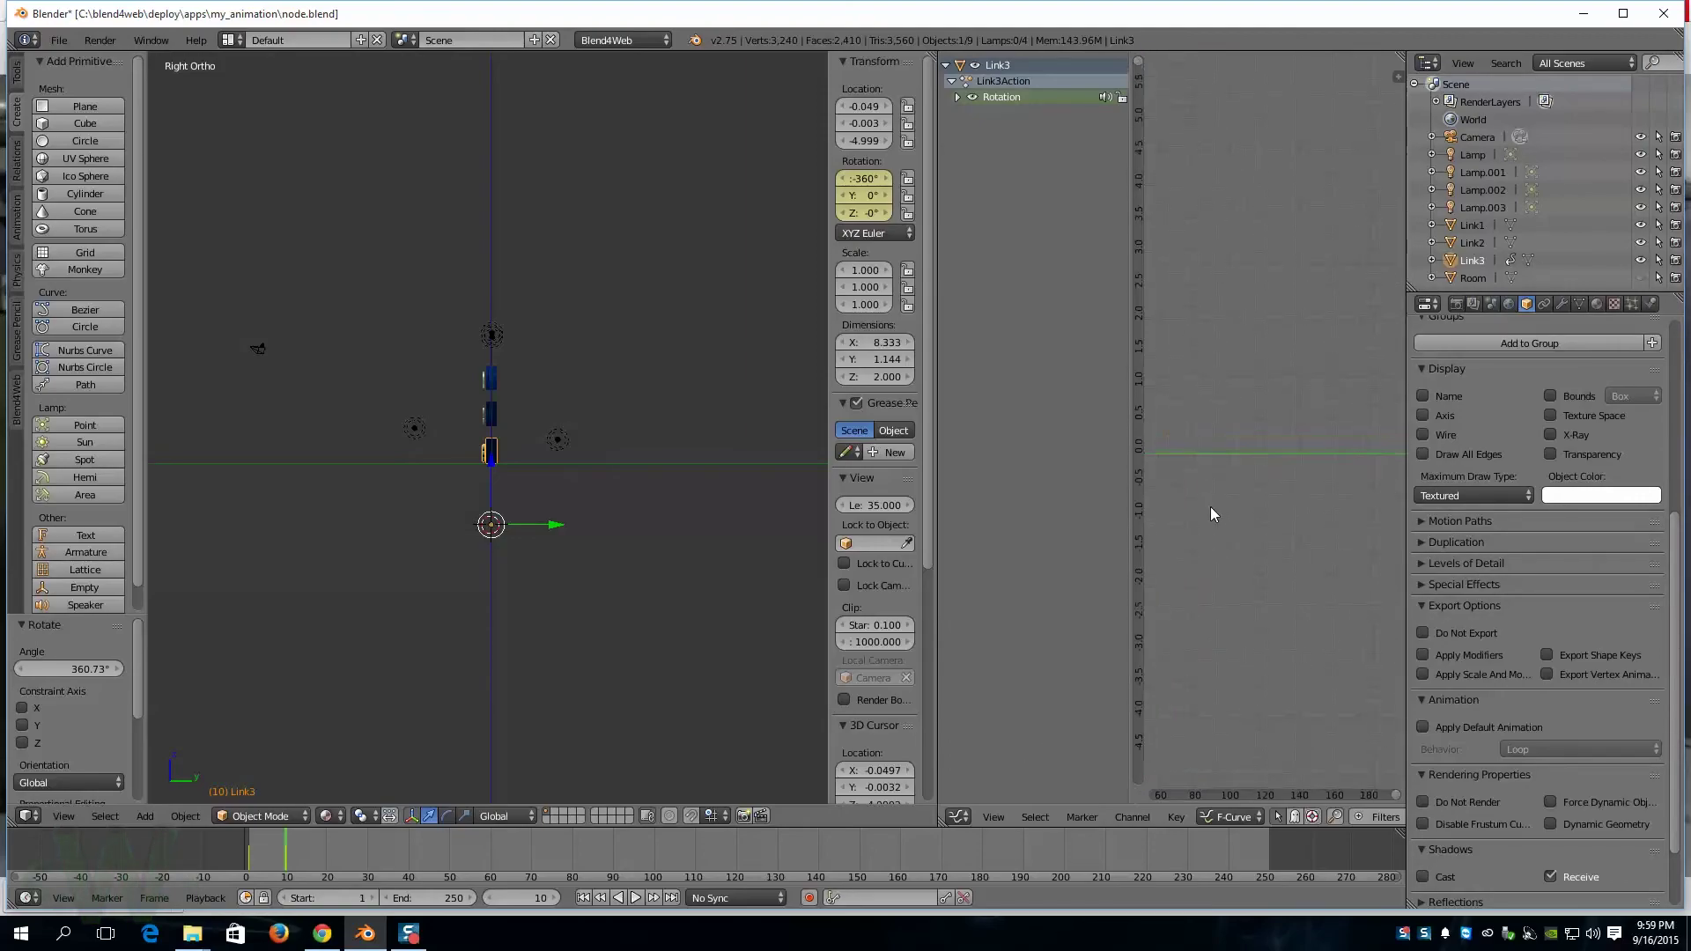
click(1006, 816)
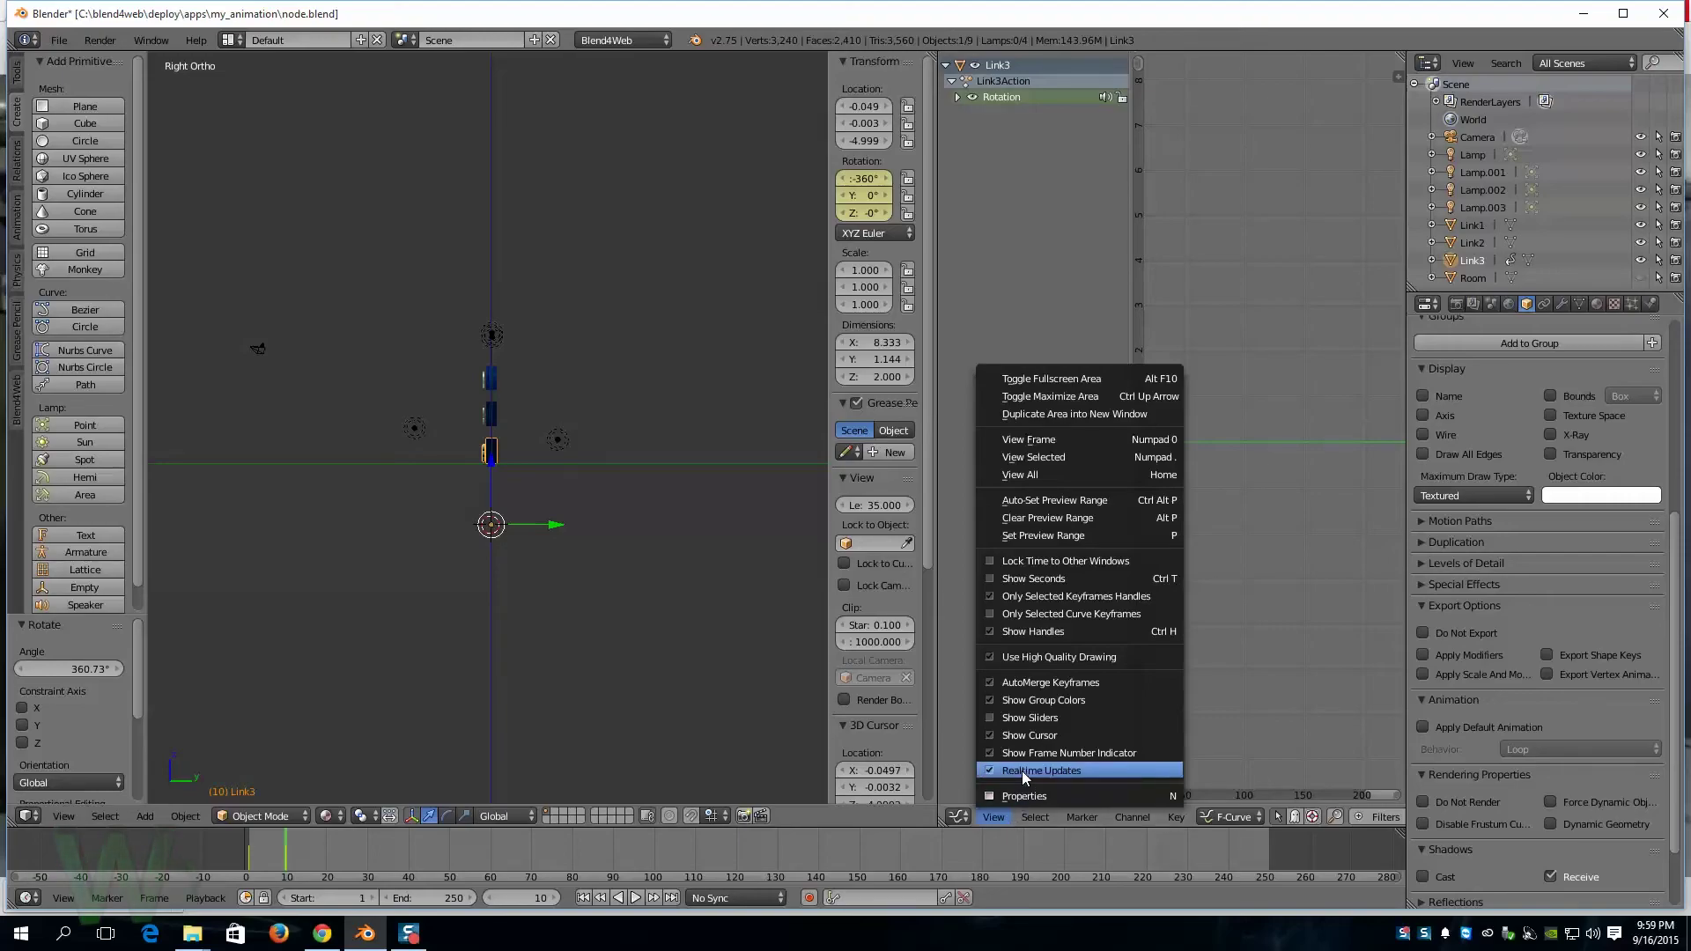
click(1045, 476)
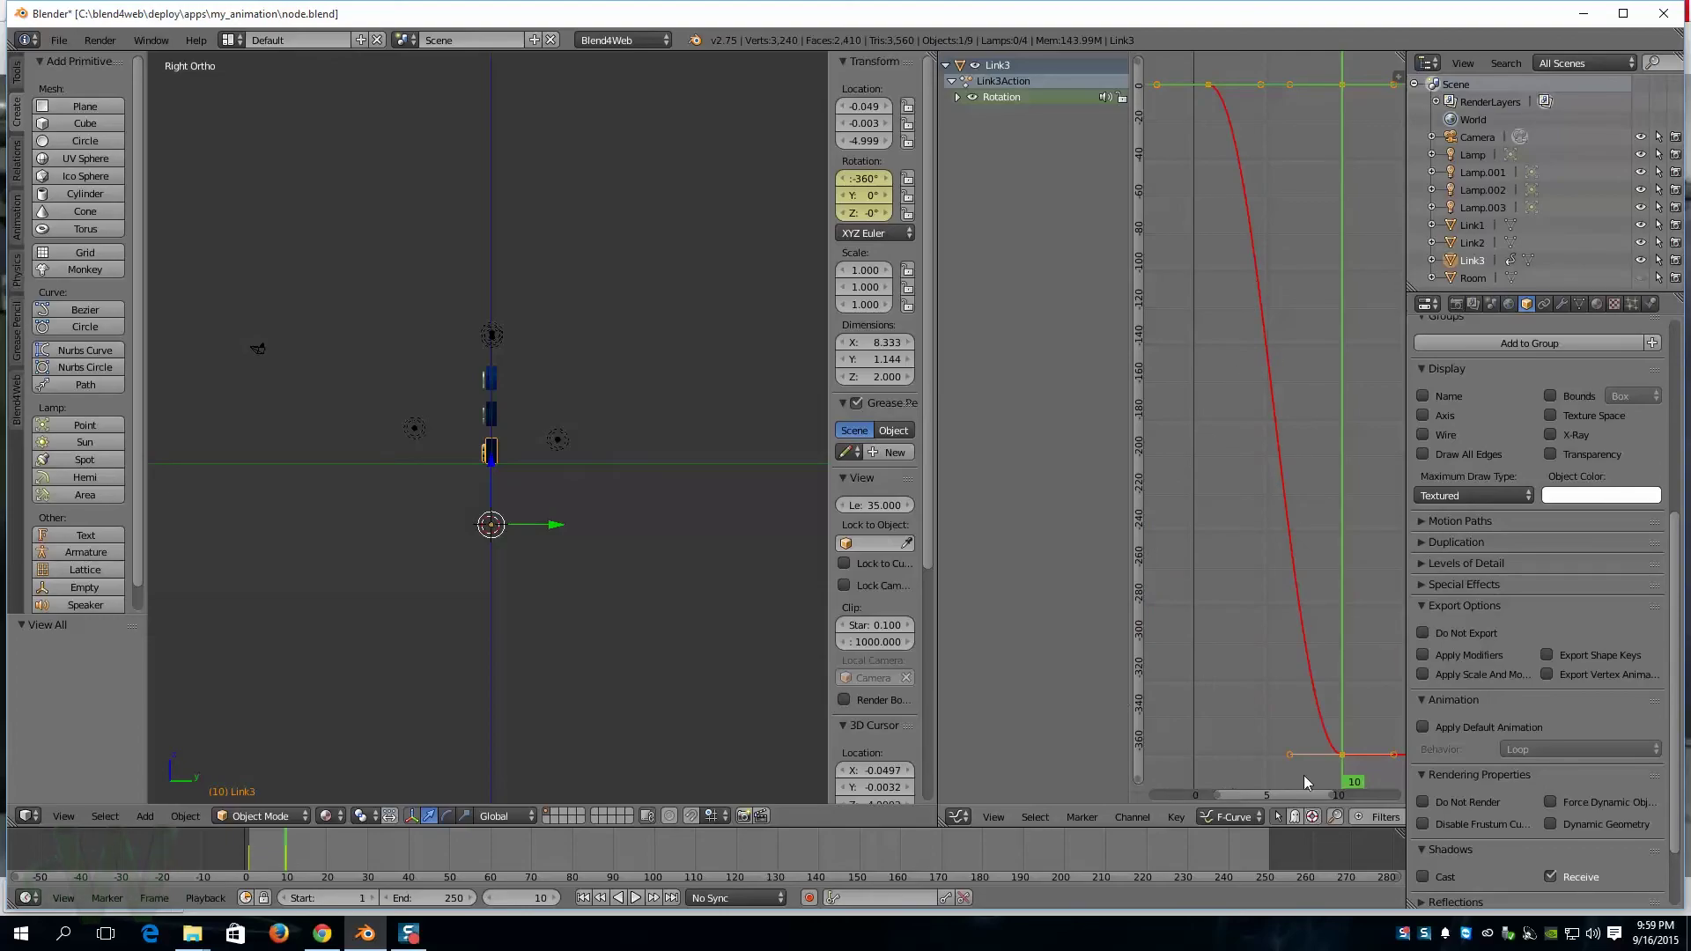
click(1333, 745)
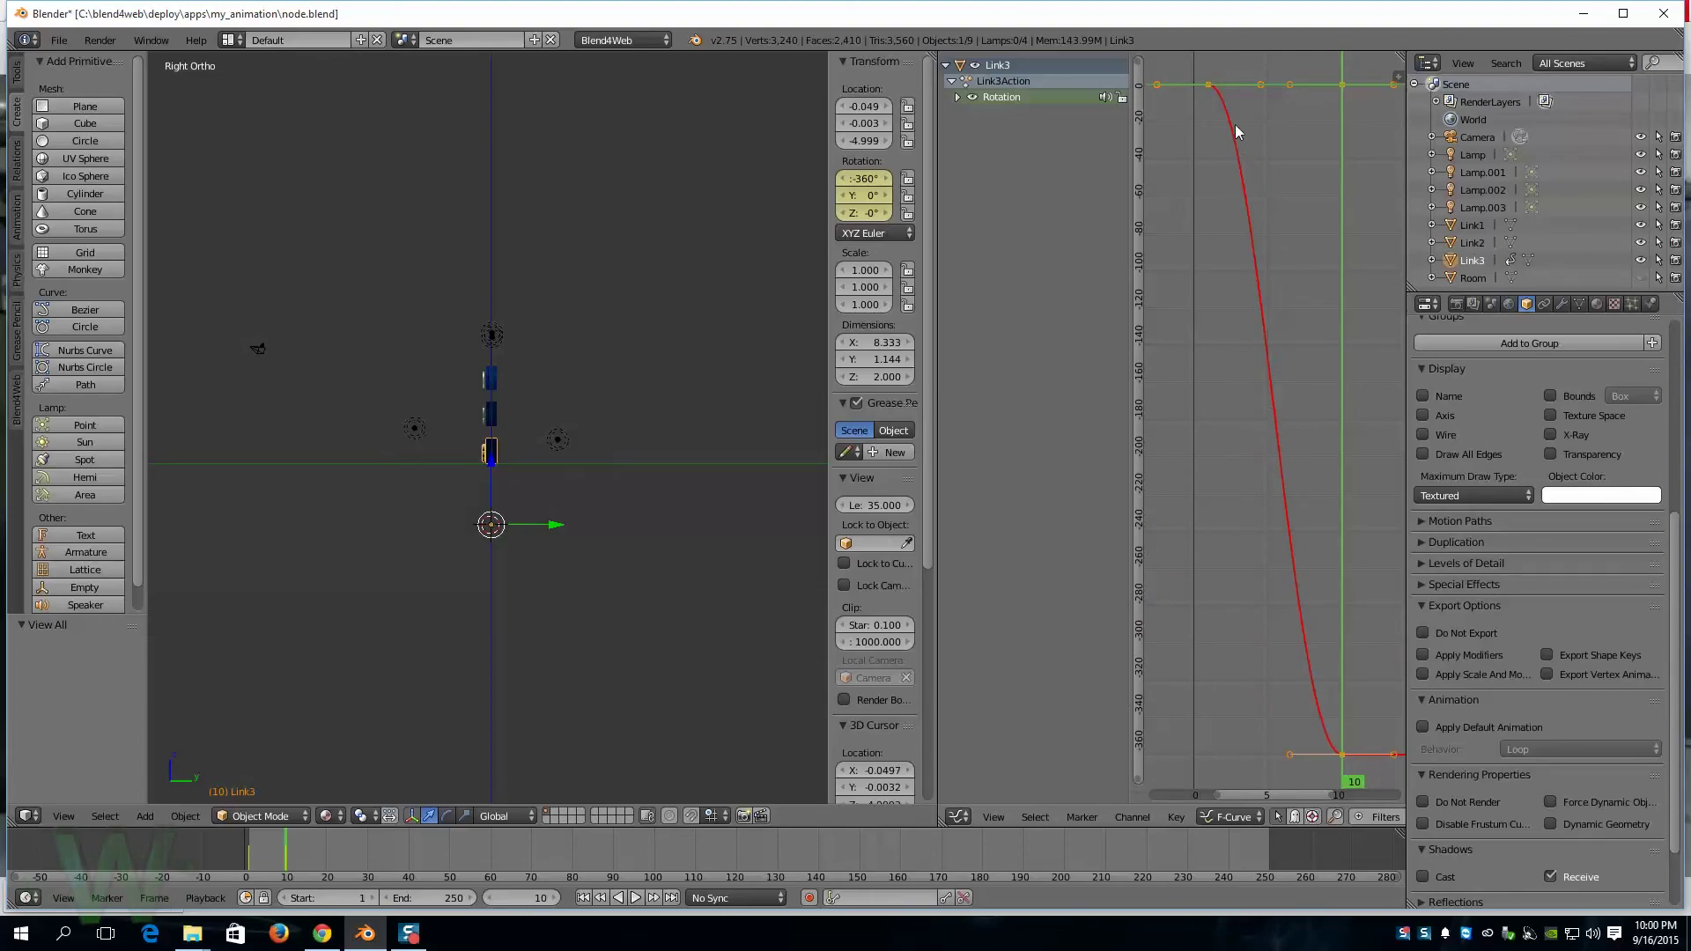
click(1211, 86)
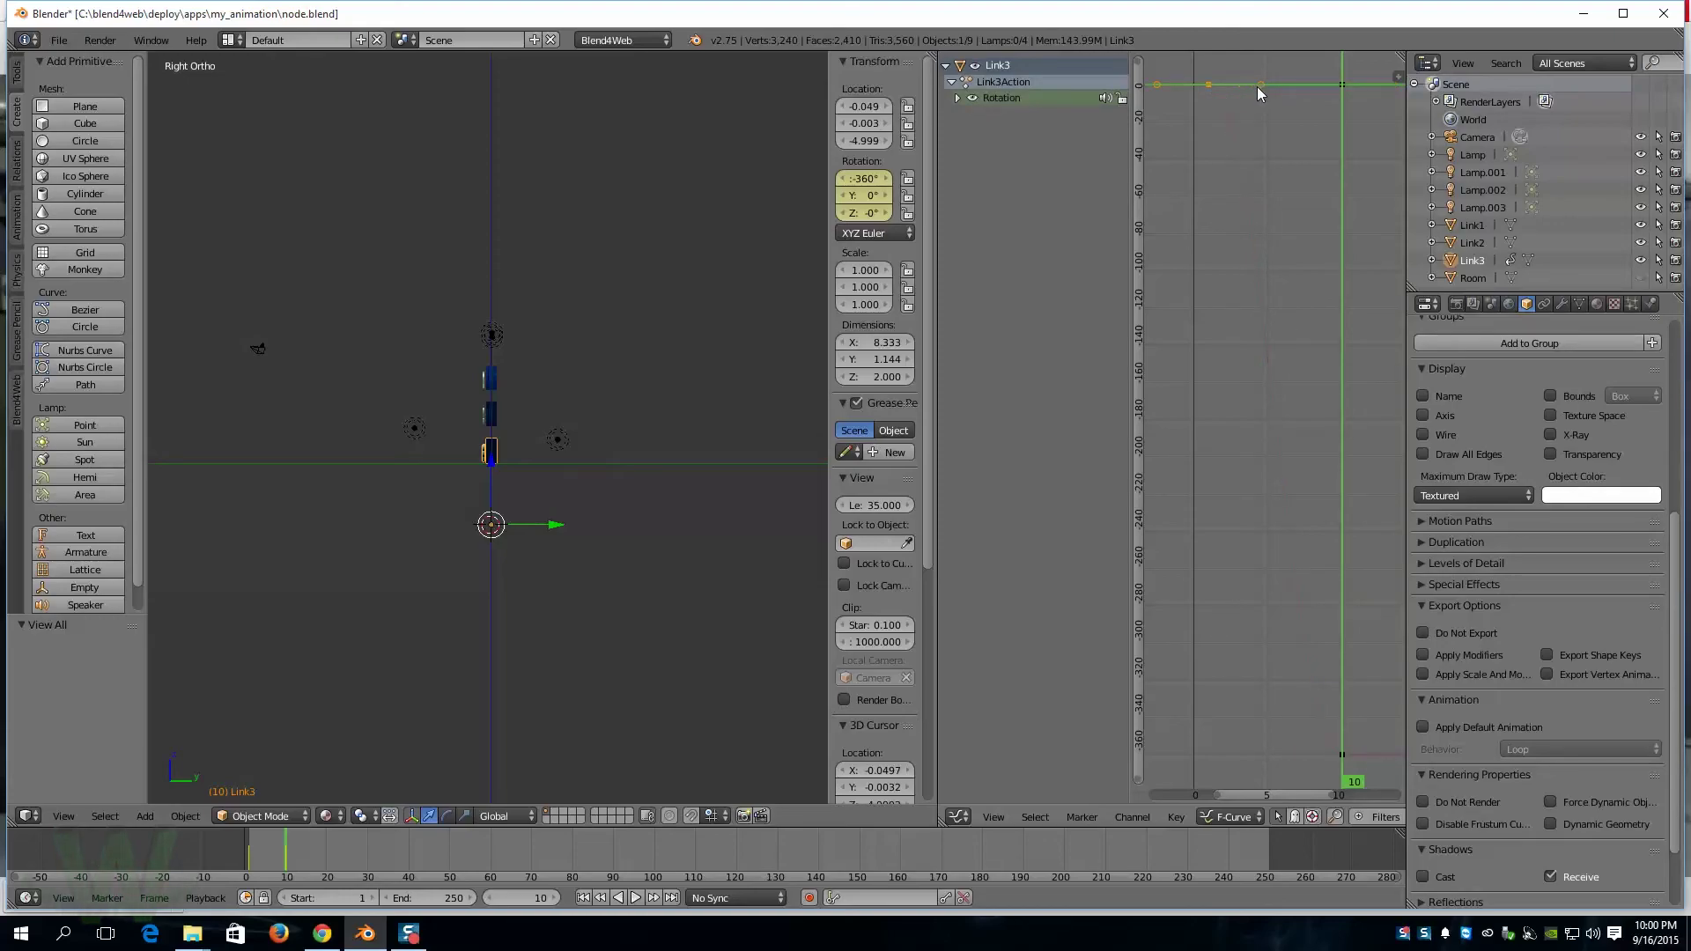
right_drag(1262, 84, 1245, 181)
key(Escape)
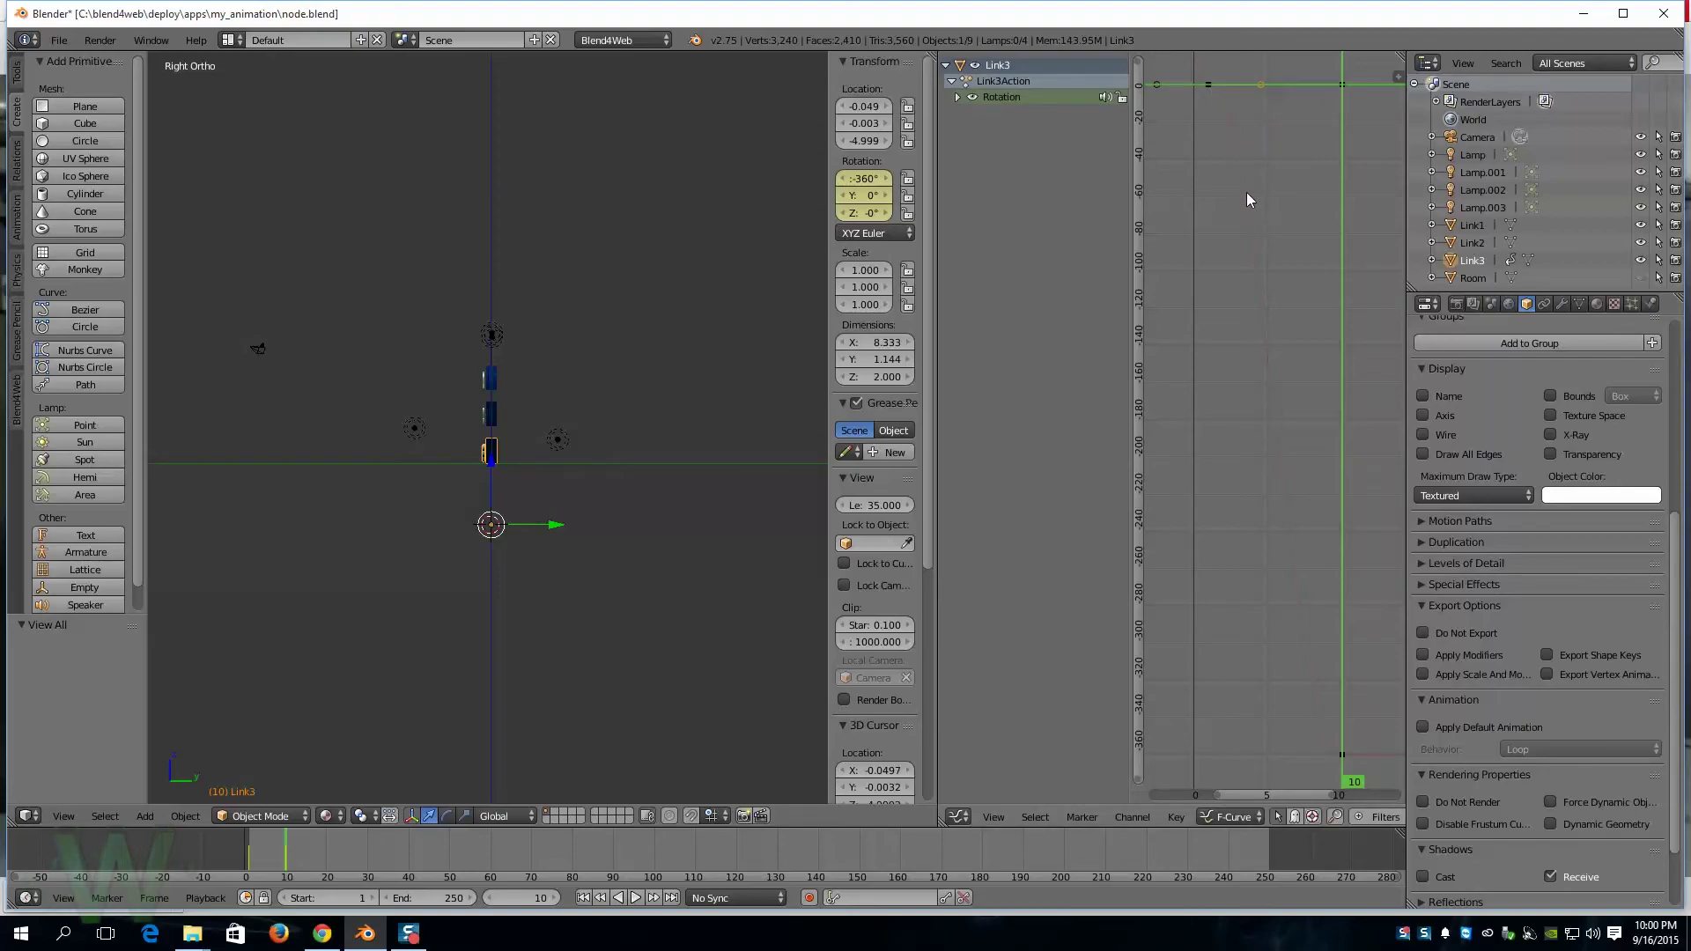
right_click(1209, 84)
right_drag(1260, 91, 1237, 145)
key(Escape)
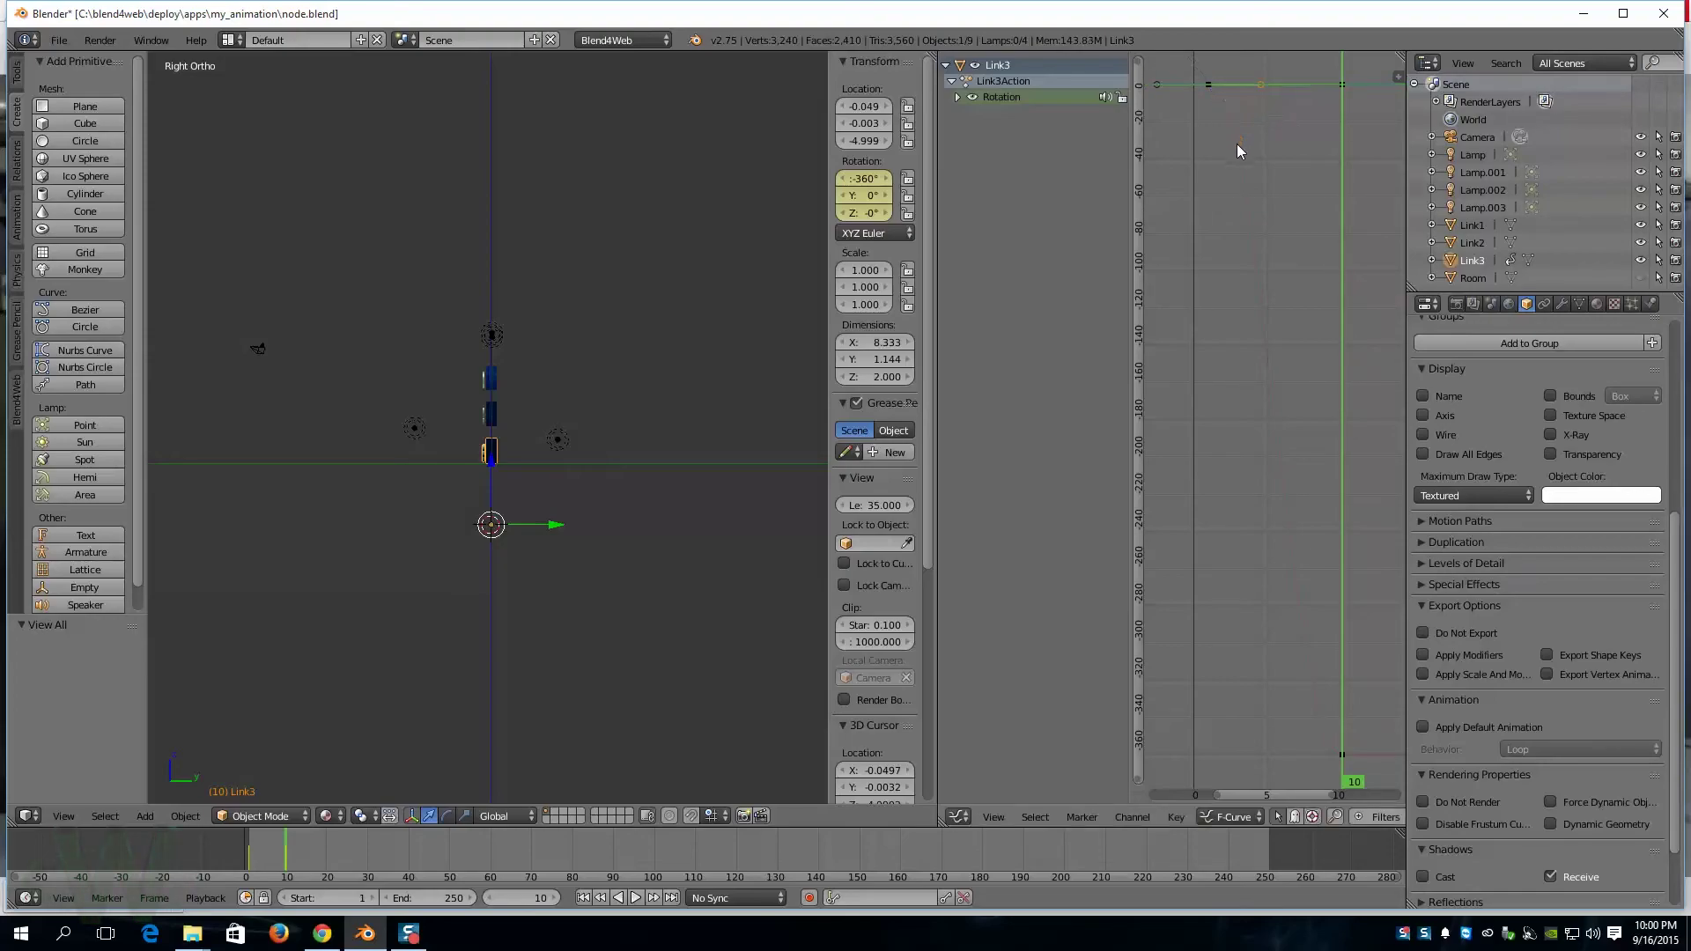
Step: Pull the outgoing handle of Link3's X rotation keyframe at frame 1 down by about 294 so the curve starts steeply
right_click(1206, 84)
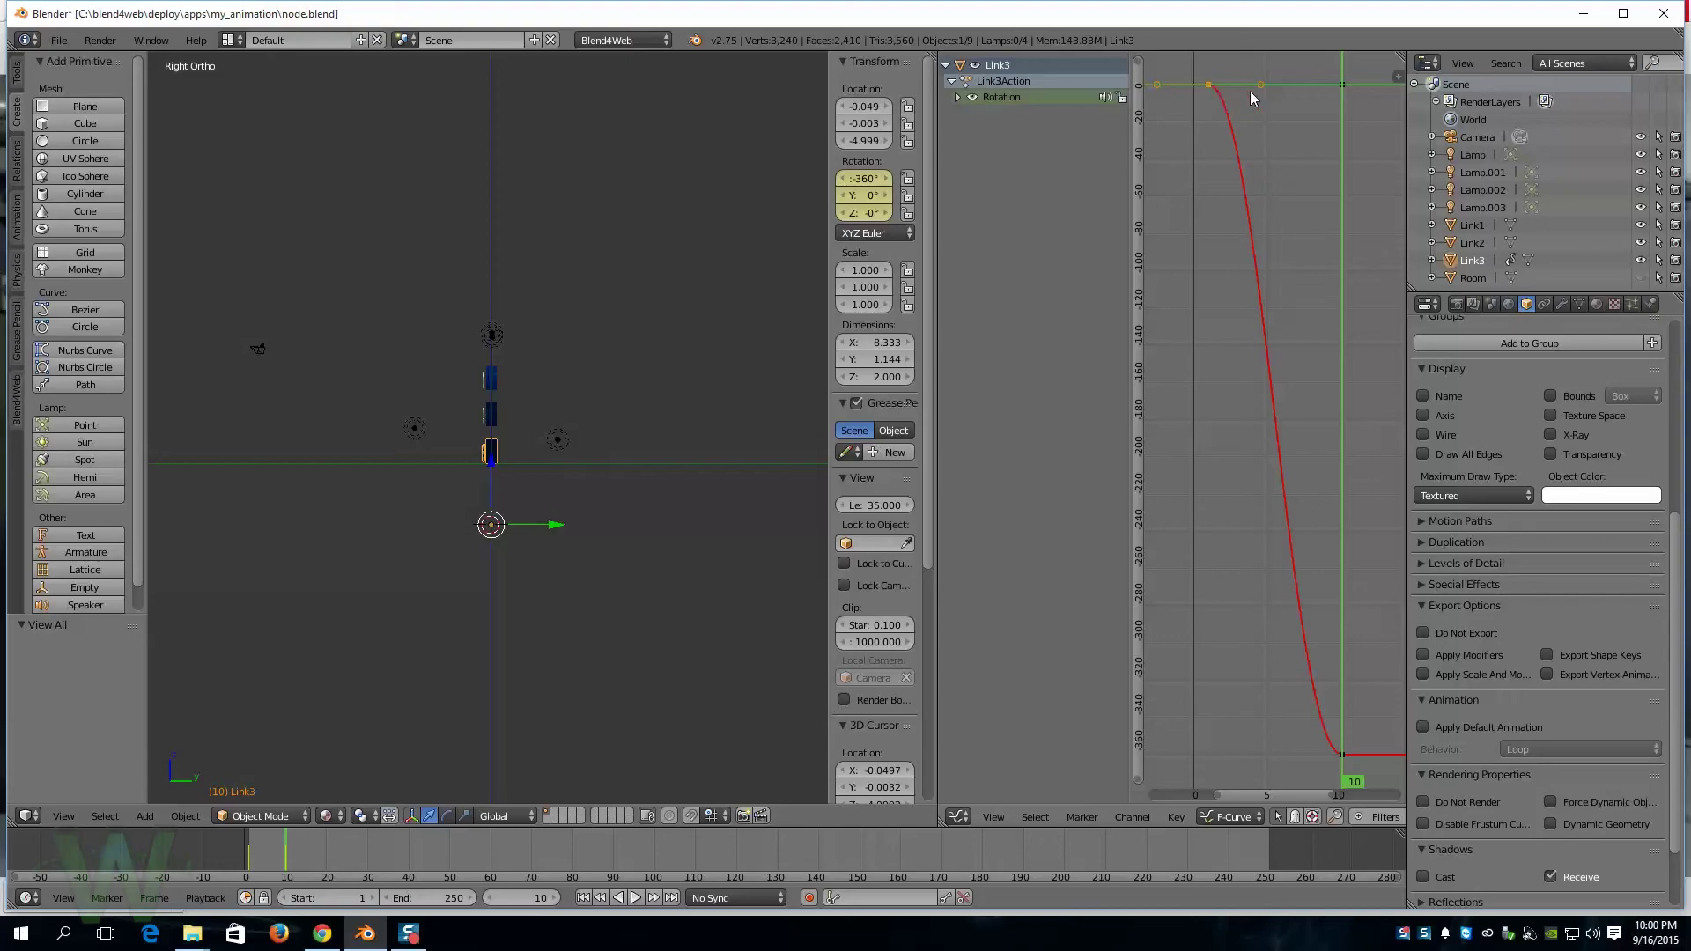
right_drag(1260, 88, 1145, 631)
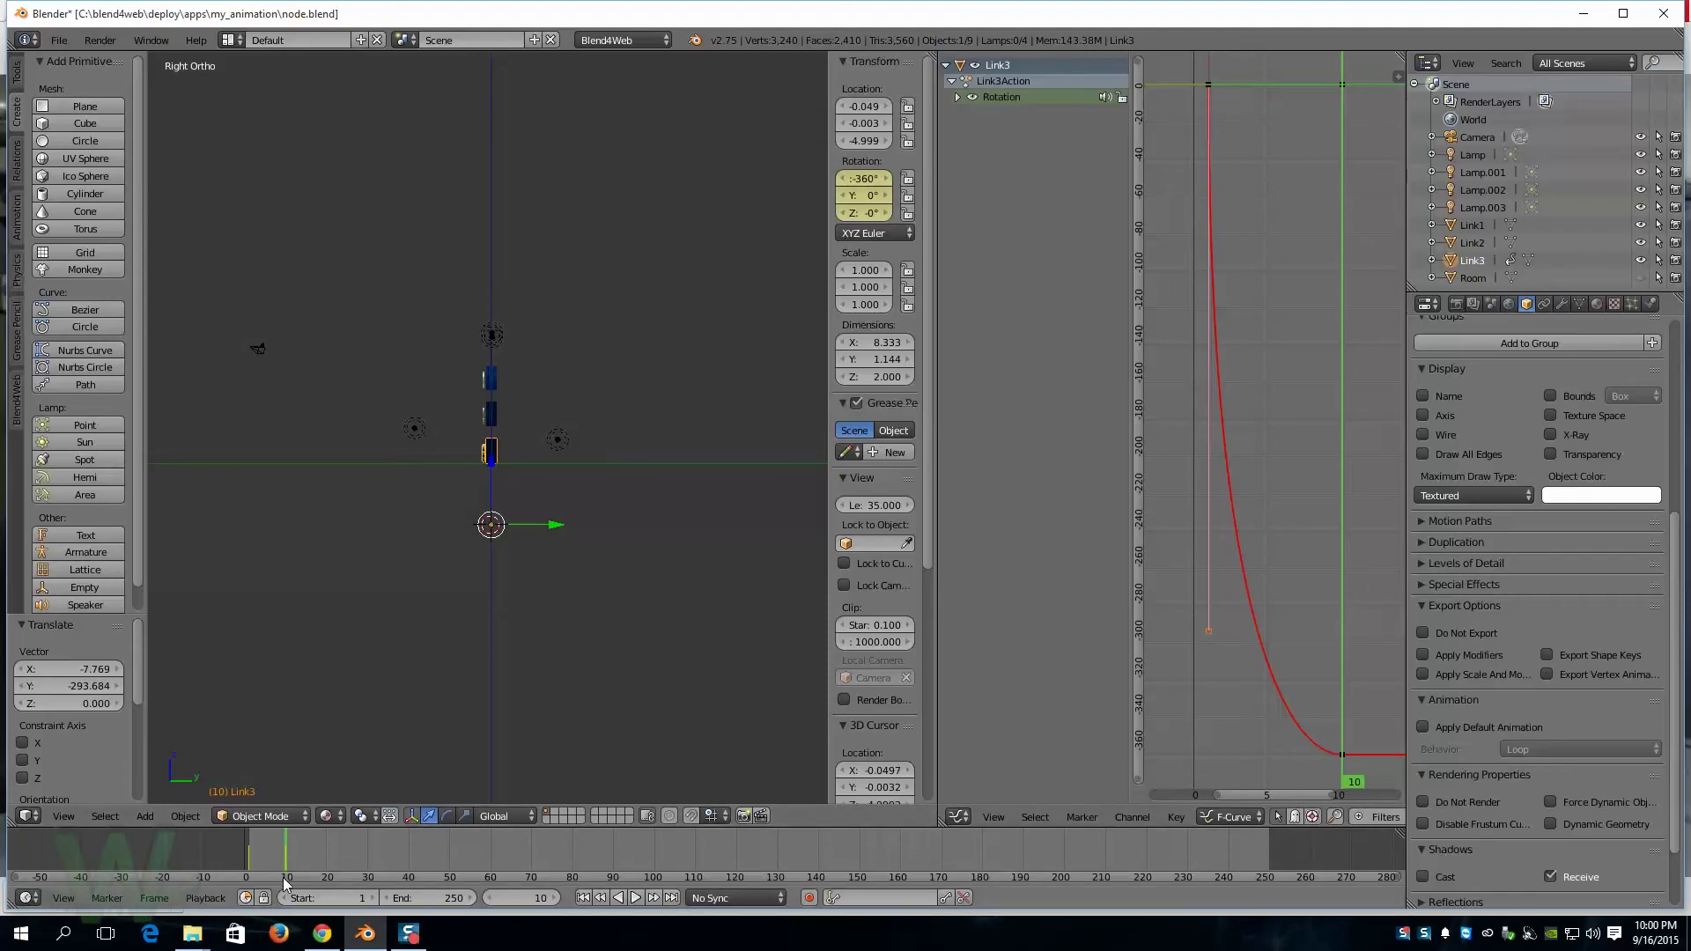
Step: Set the animation's end frame to 20, play Link3's rotation as a preview, and stop the playback
click(449, 899)
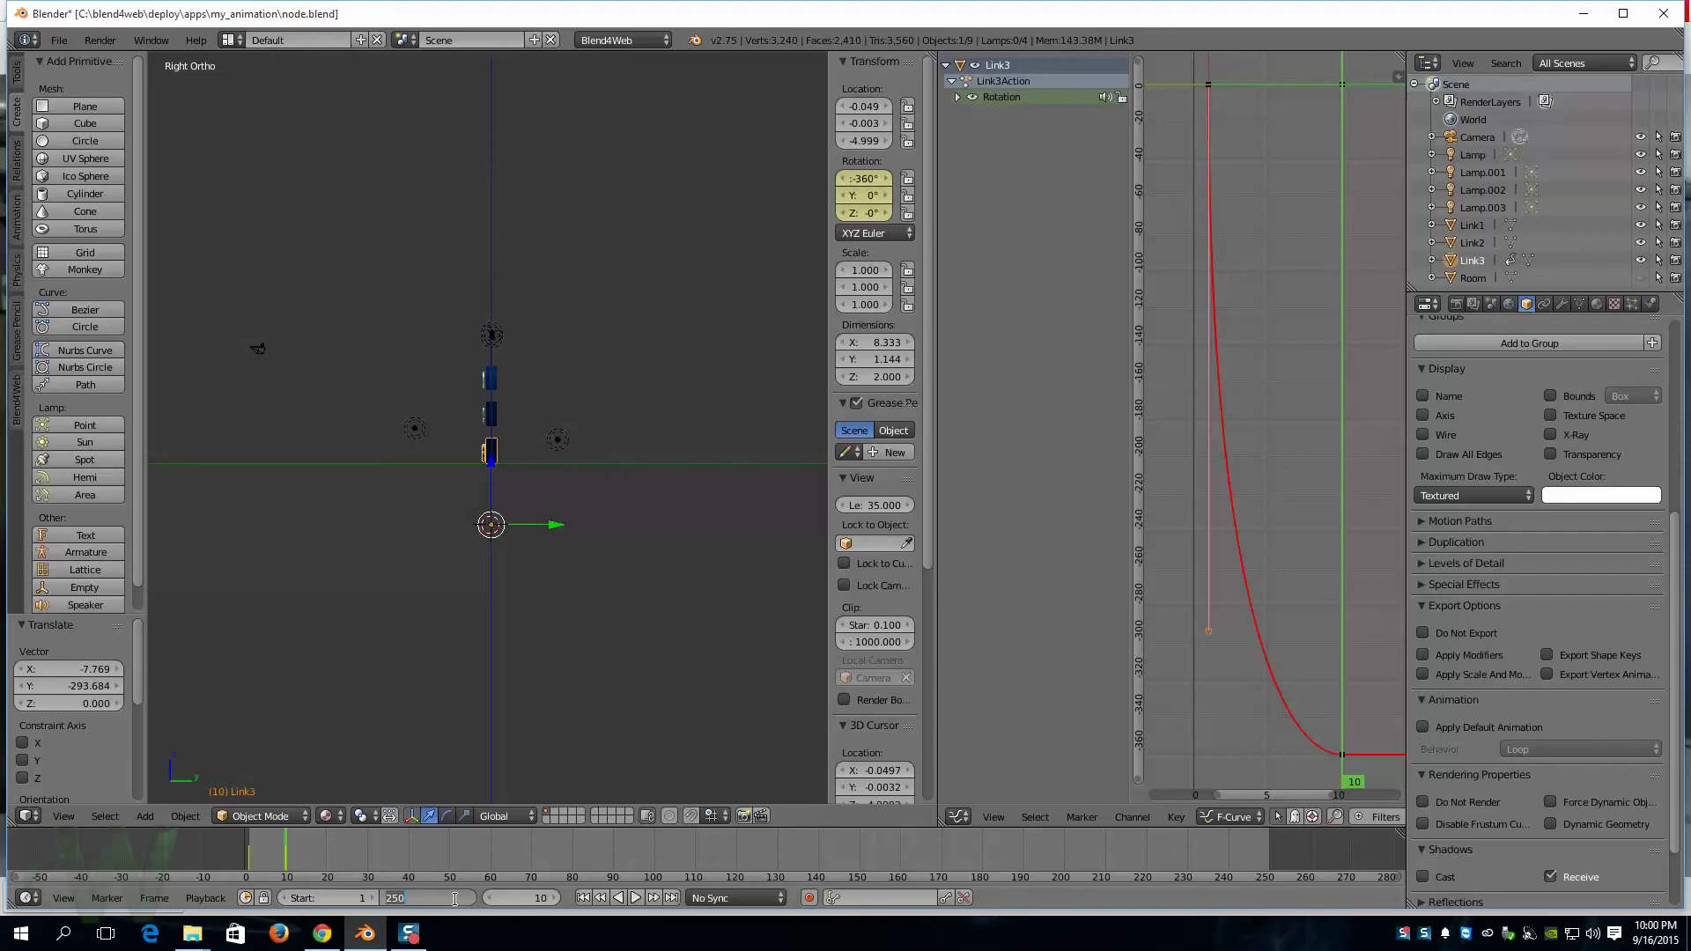
text(20)
click(429, 863)
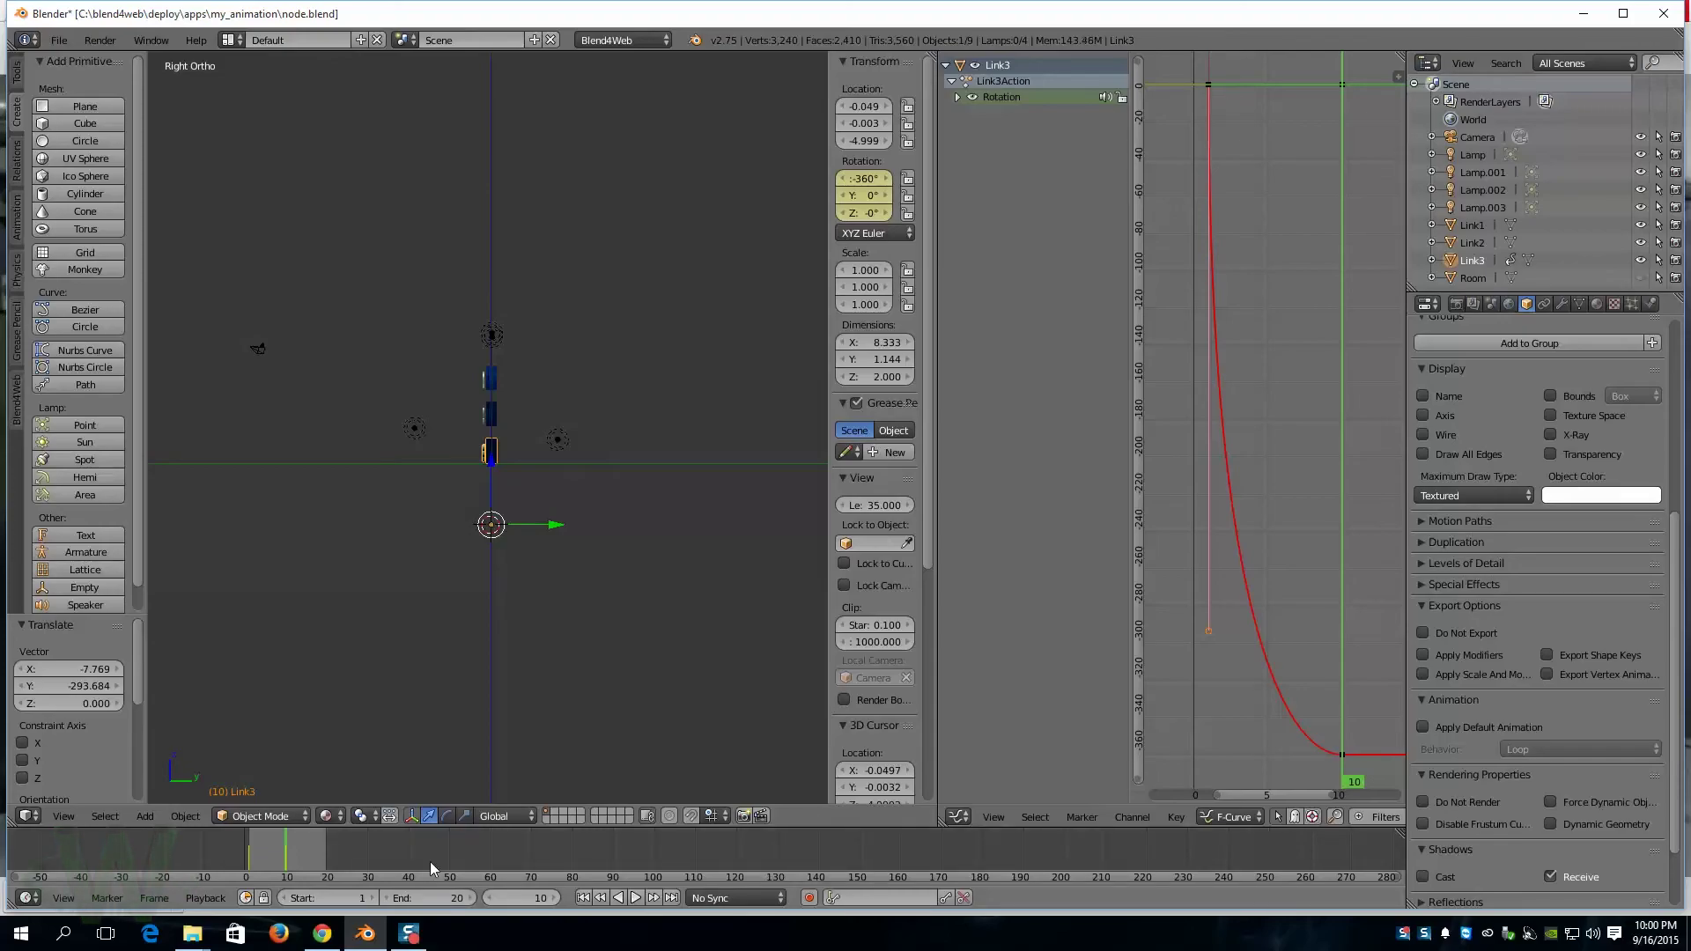
click(636, 898)
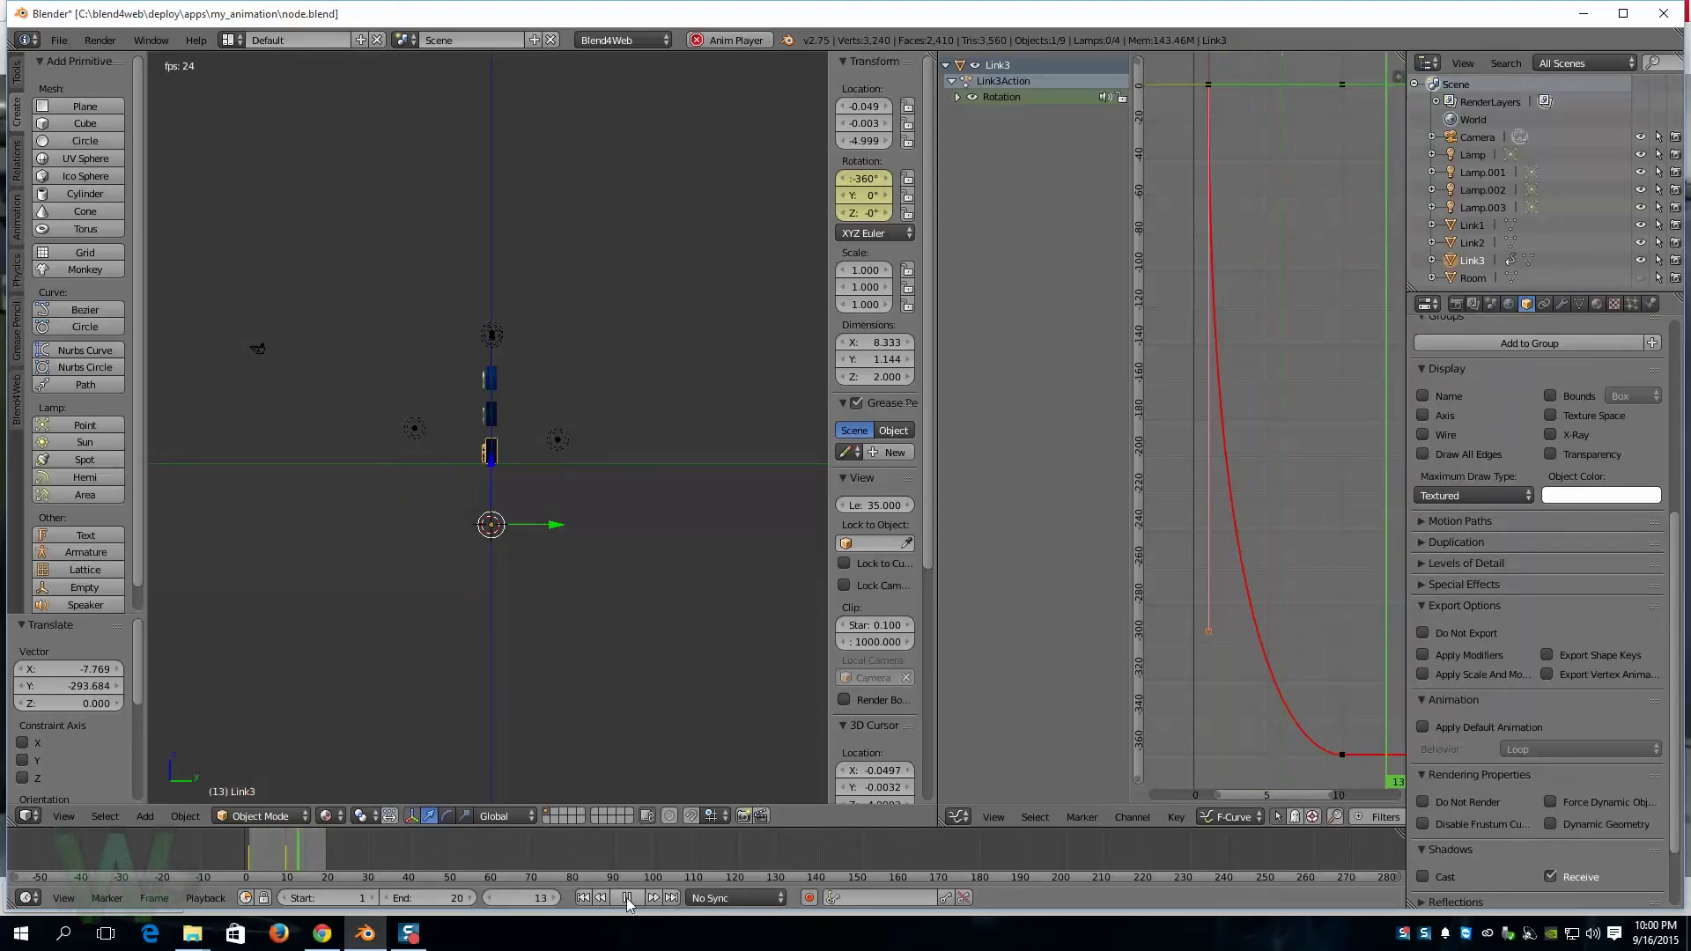
click(626, 897)
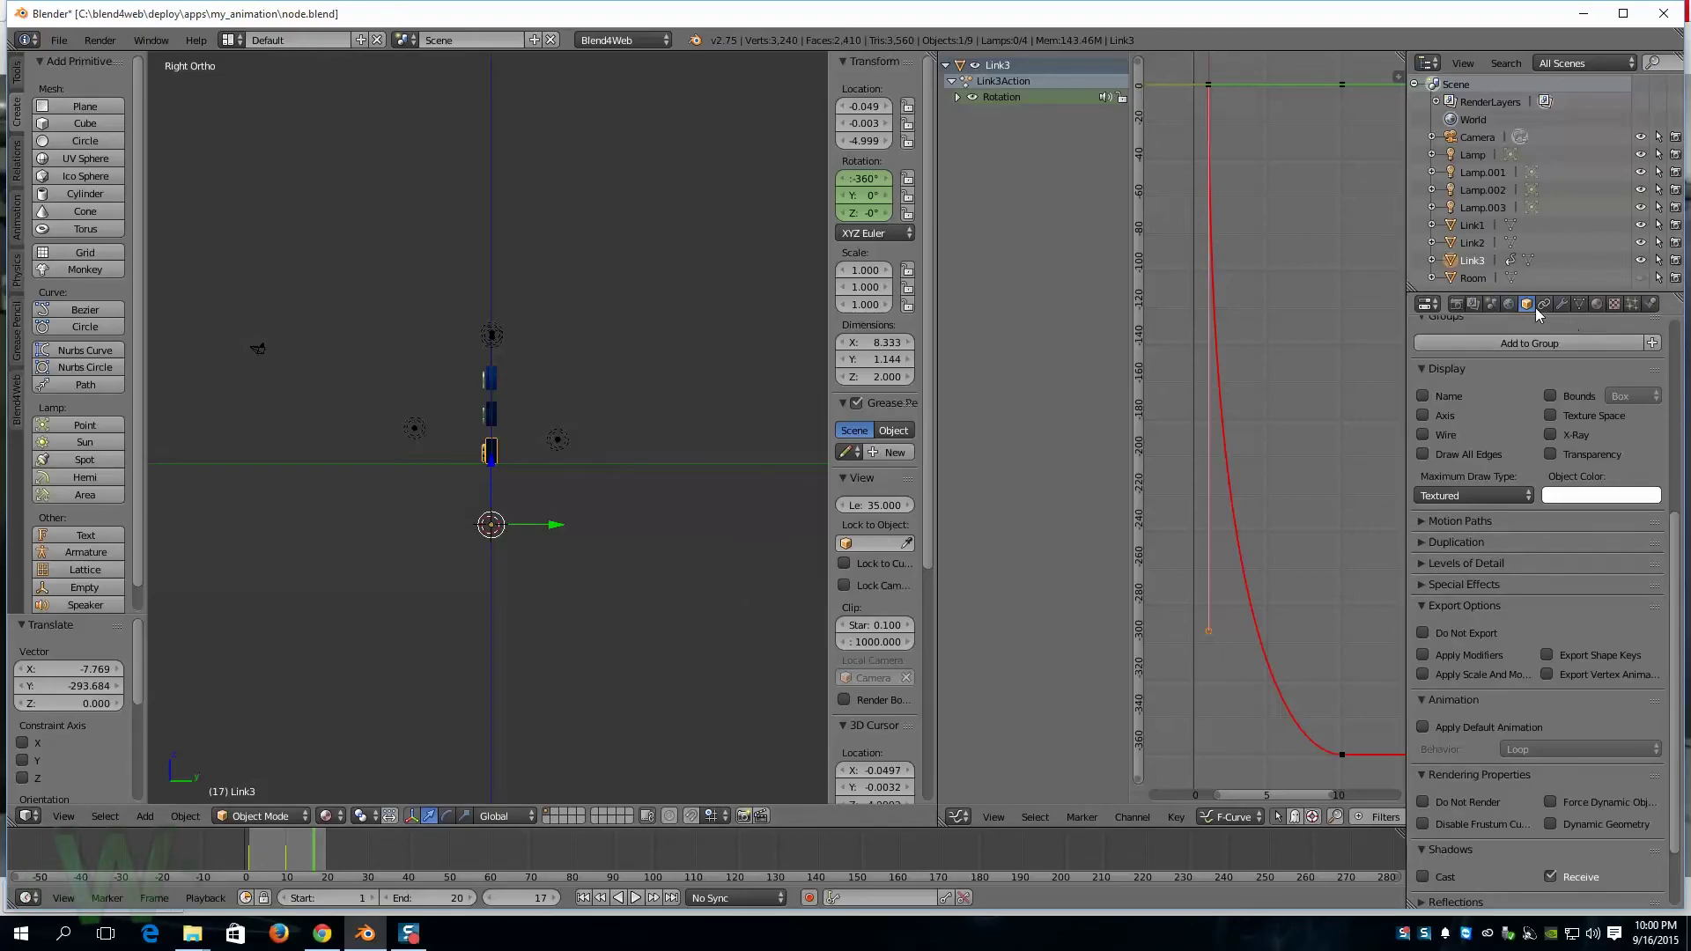
Step: Select Blend4Web as the render engine and enable Apply Default Animation for Link3
click(621, 40)
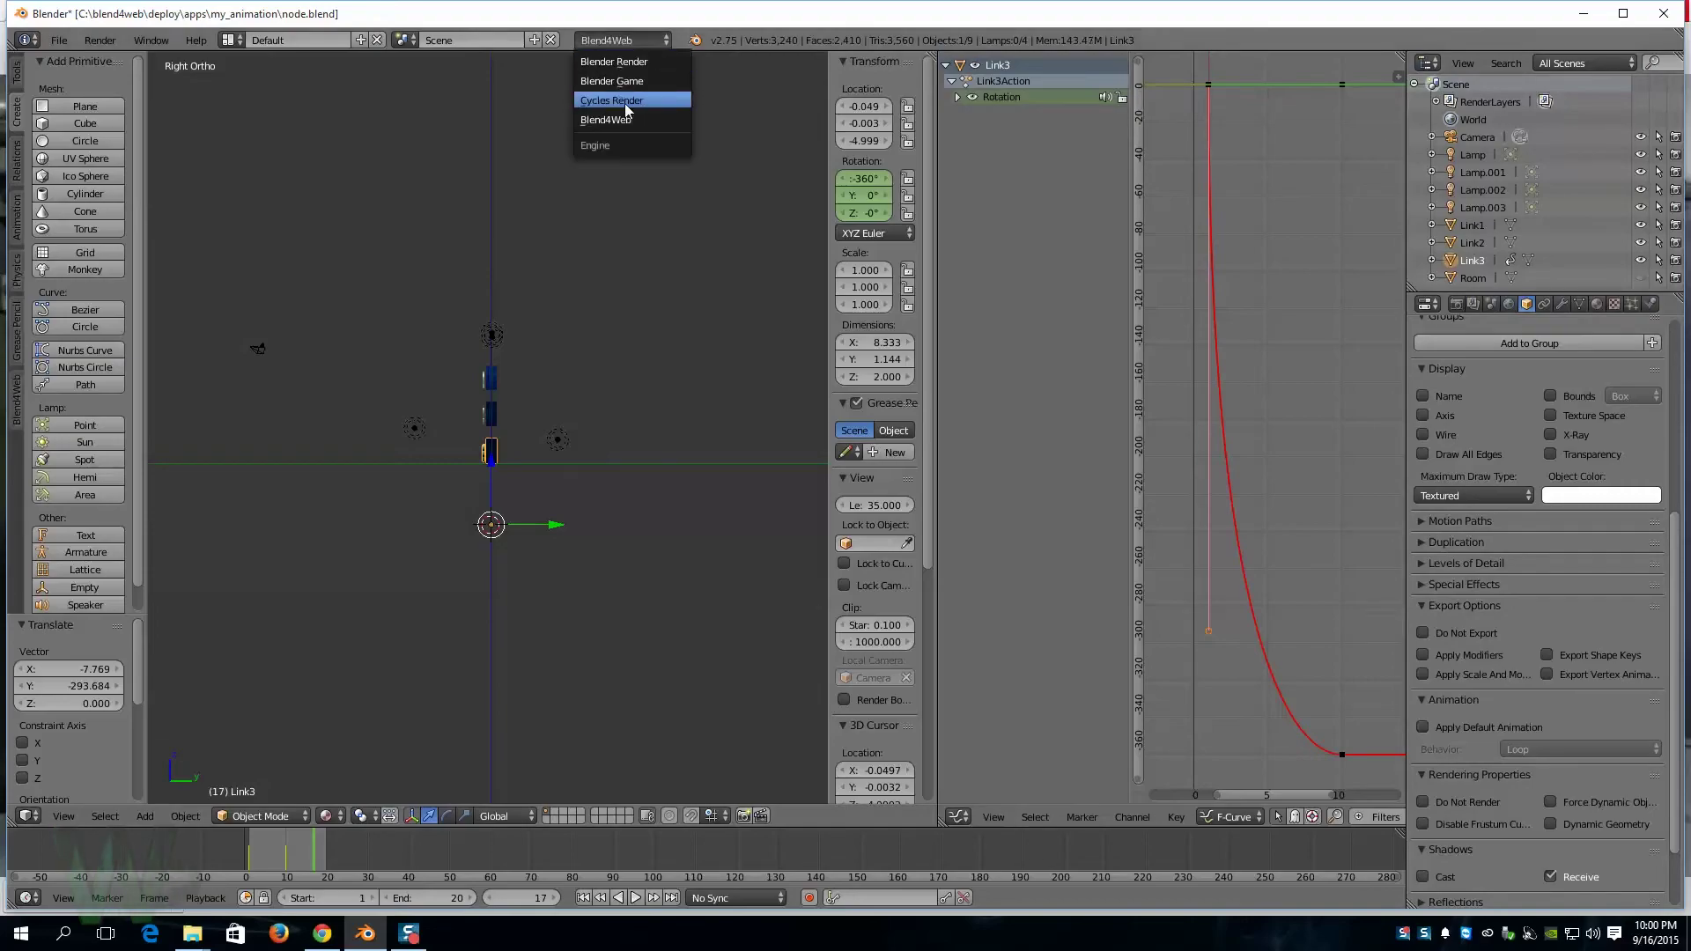
click(614, 122)
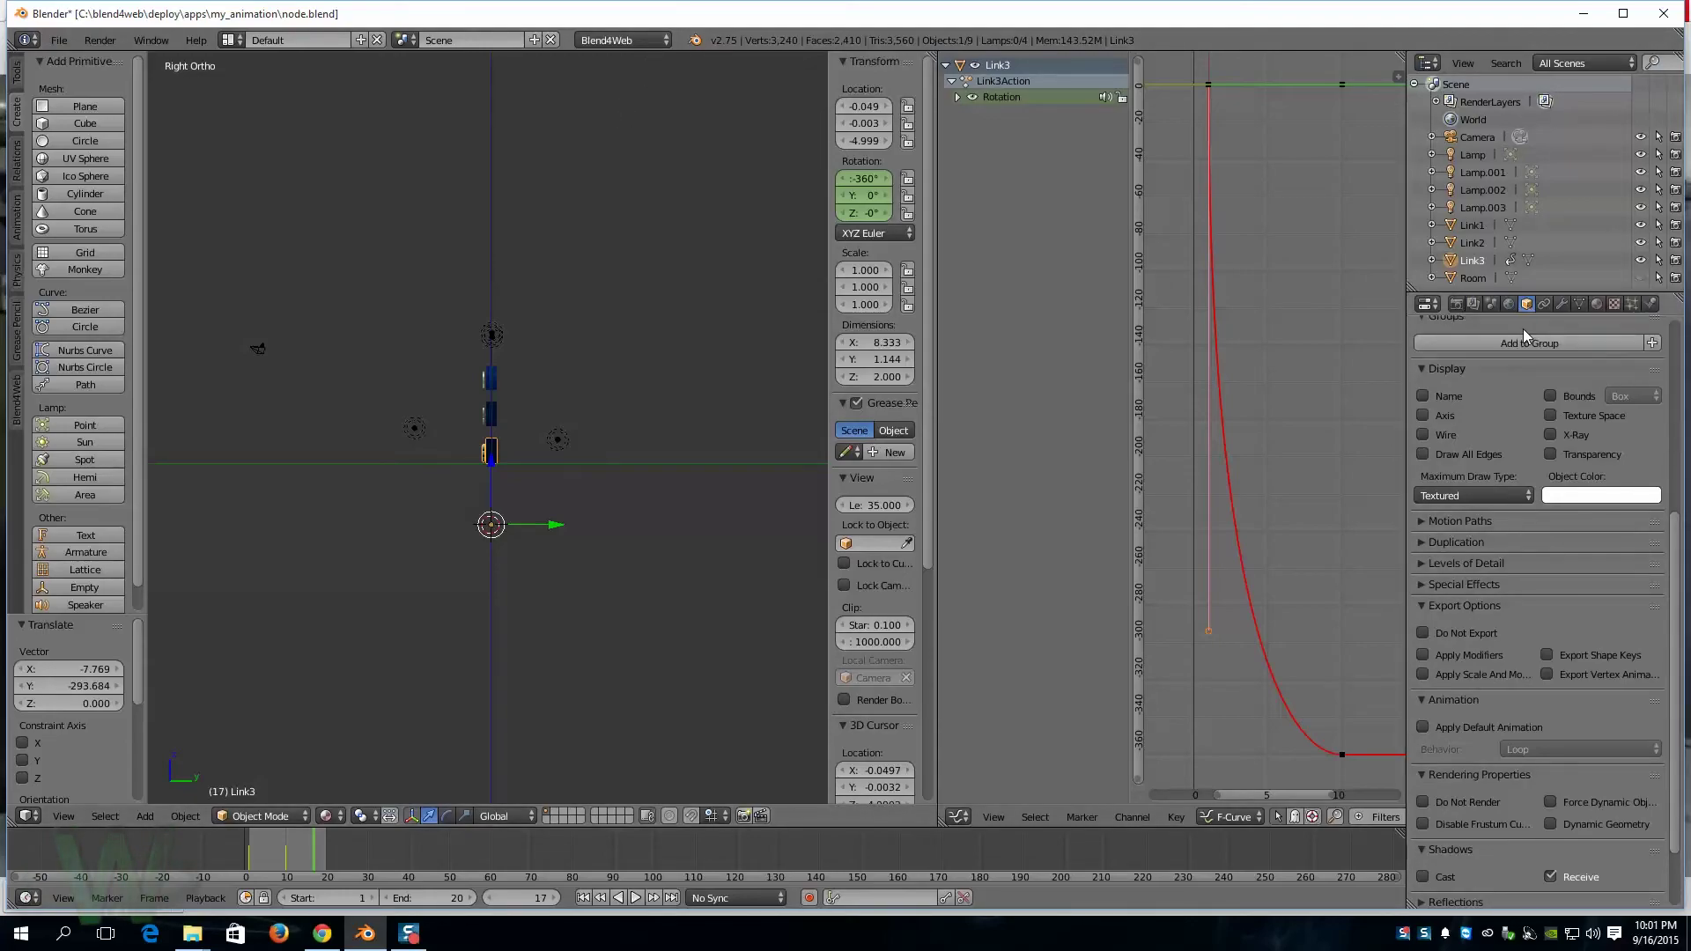
click(1424, 728)
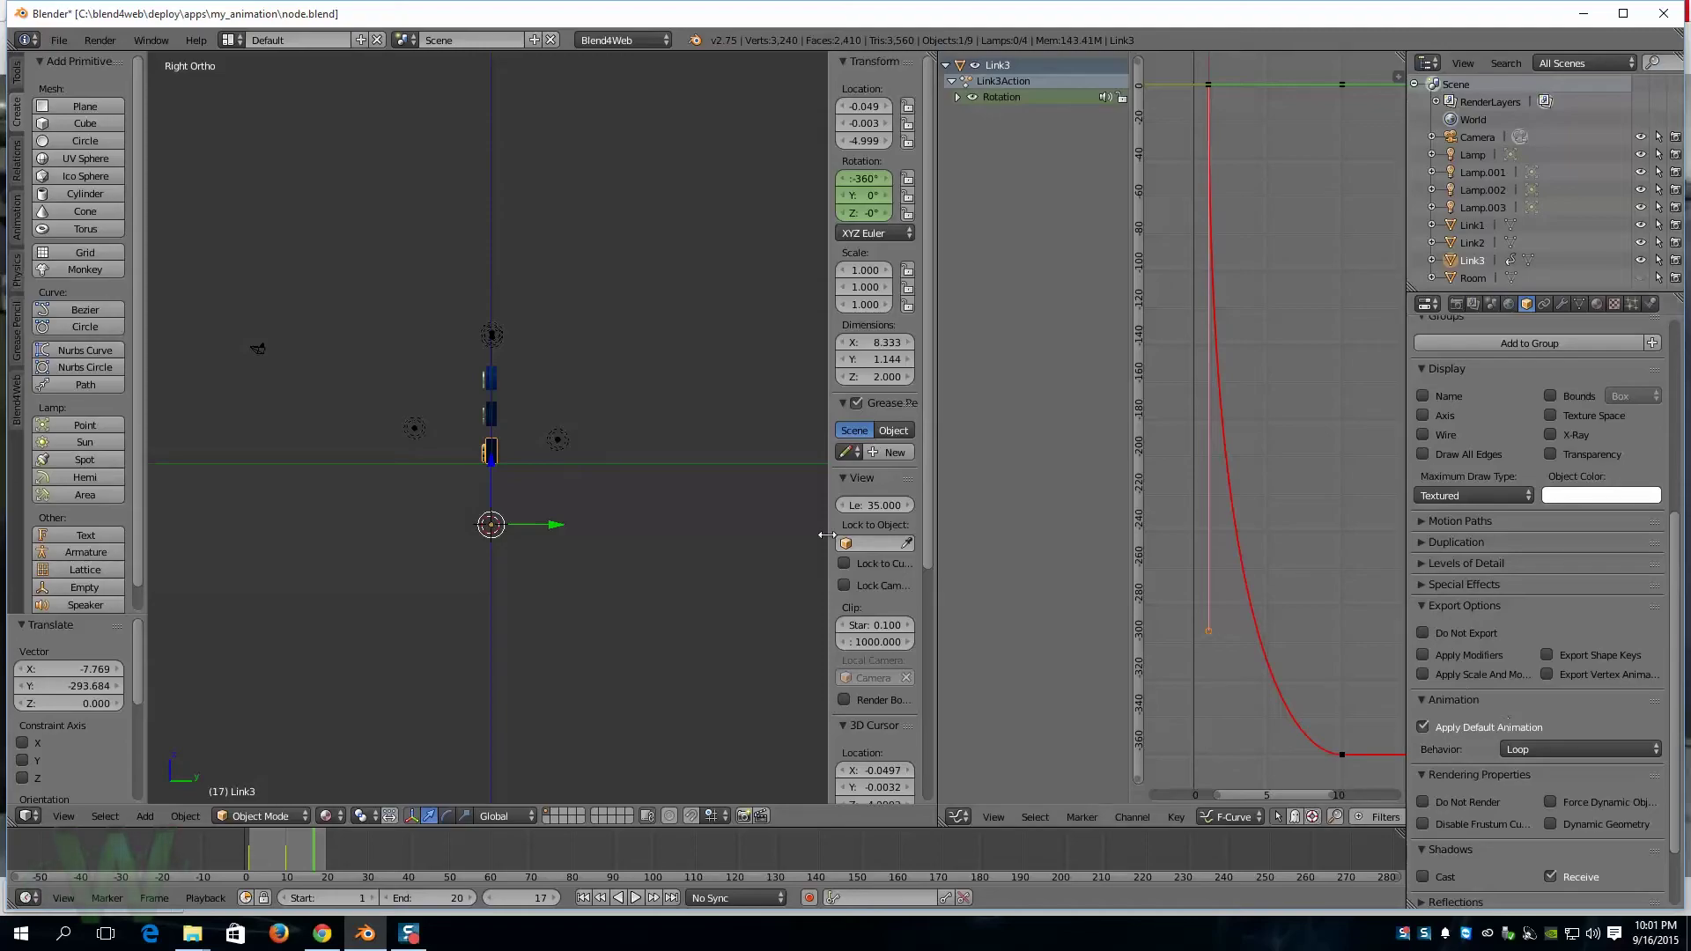
Step: Export the scene as a Blend4Web HTML file
click(59, 40)
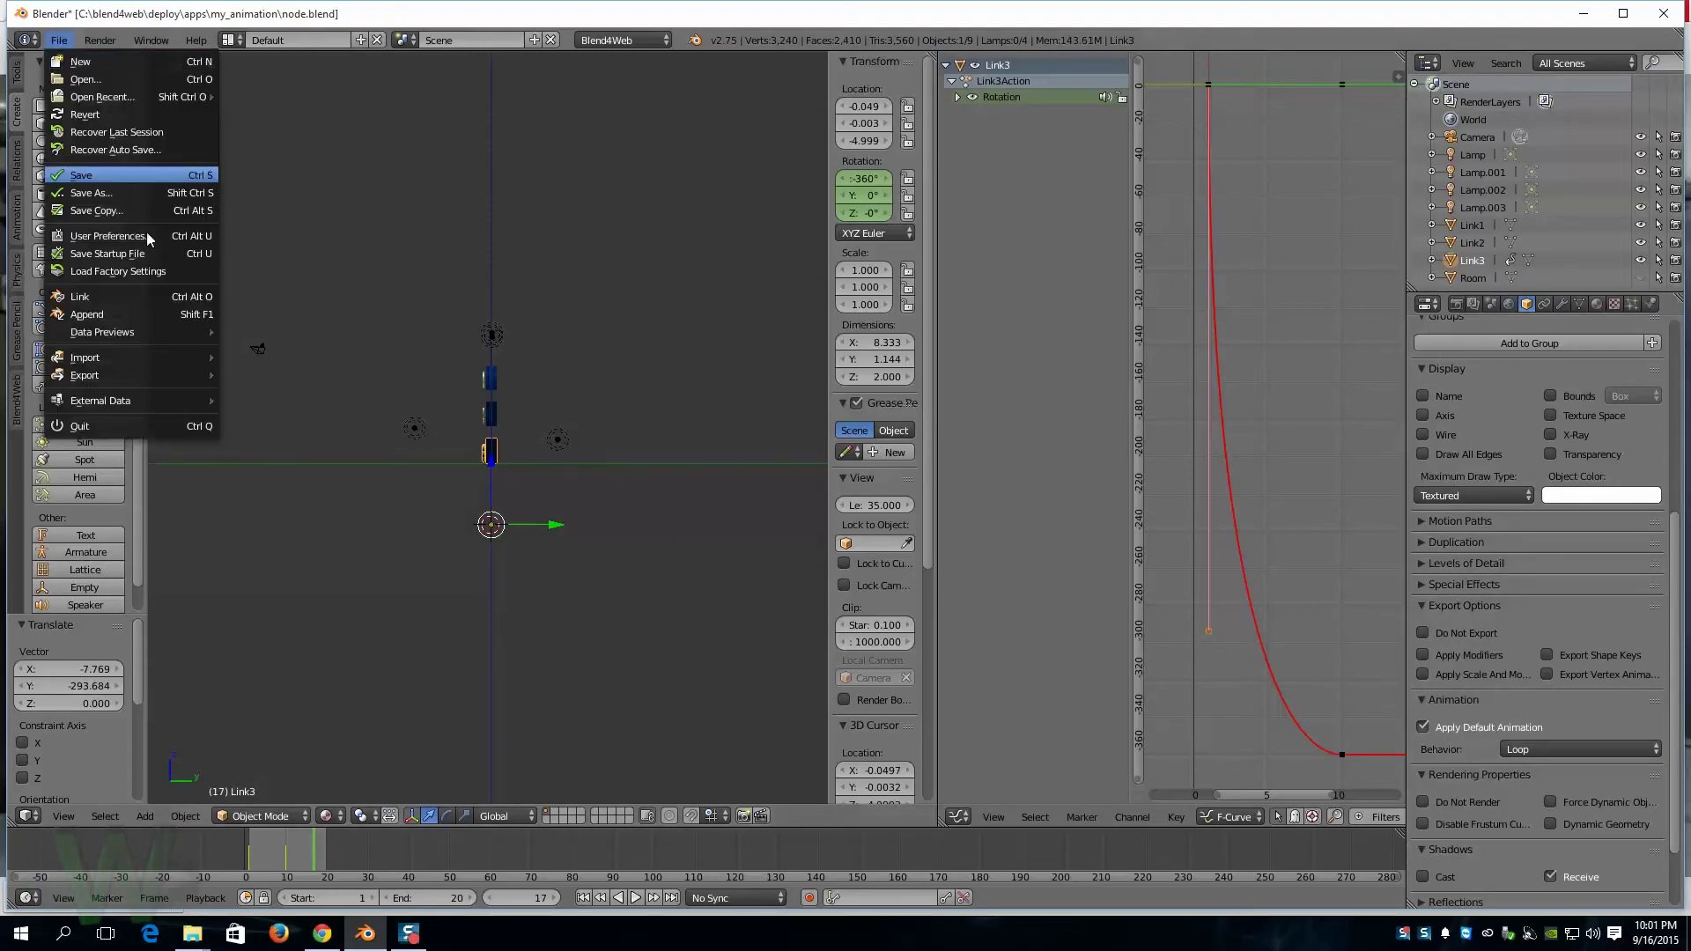
mouse_move(125, 375)
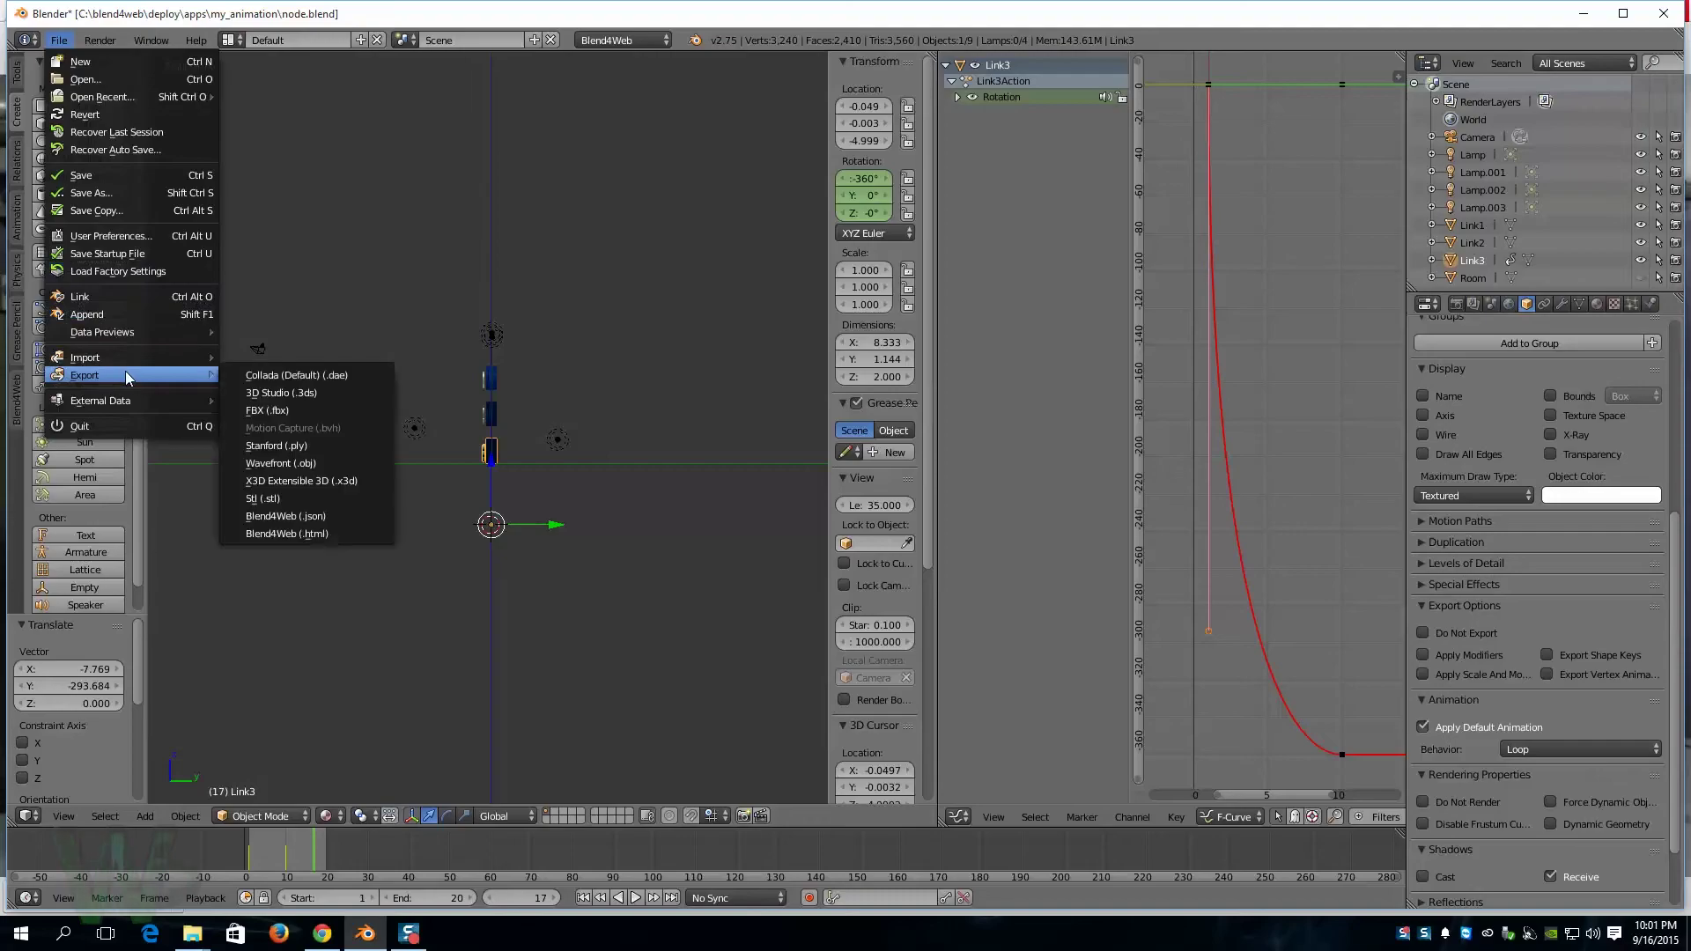
click(289, 534)
click(1607, 86)
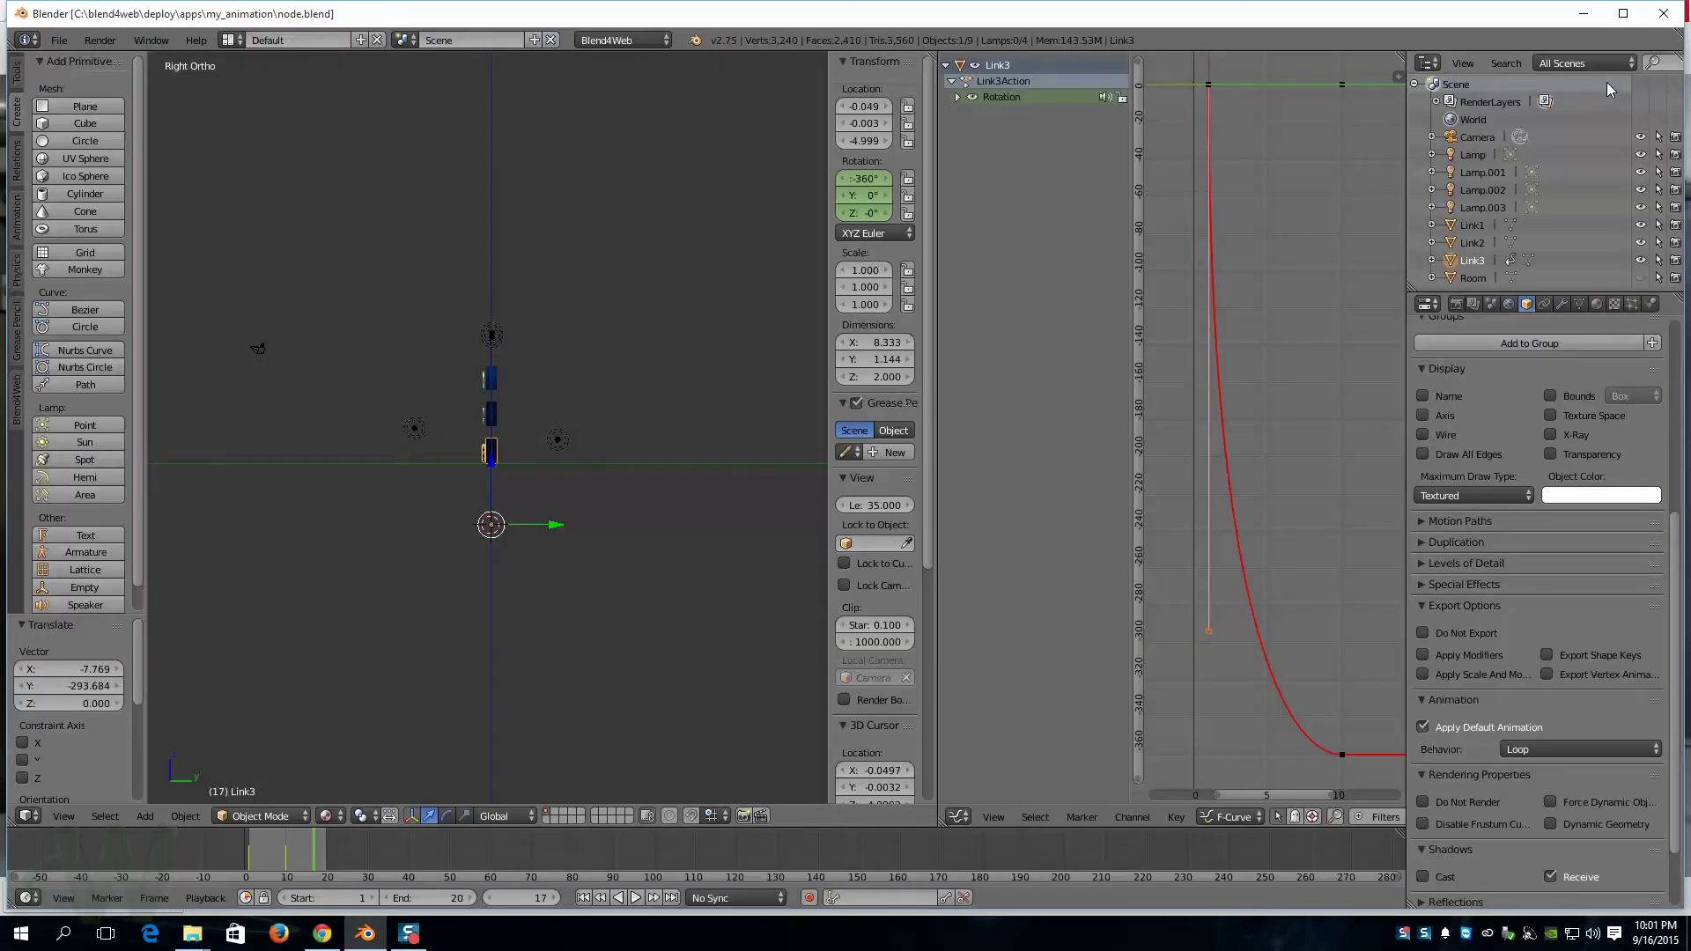
Step: Switch to Chrome, reload the exported node.html to check Link3's rotation, and return to Blender
click(322, 933)
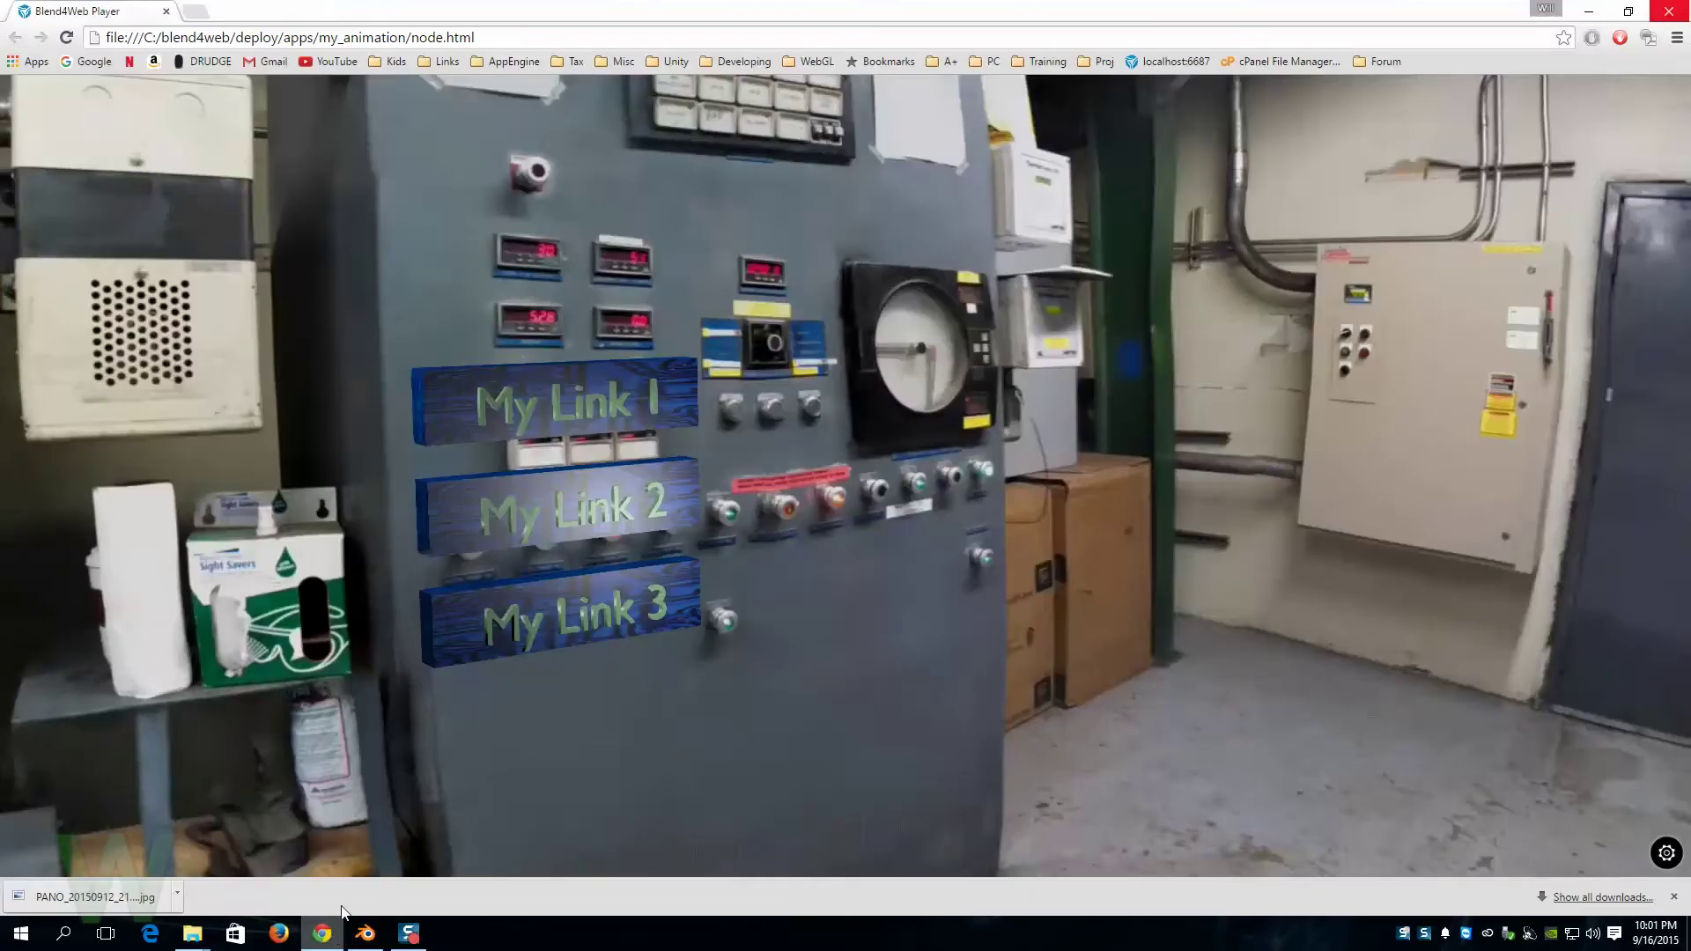
click(66, 37)
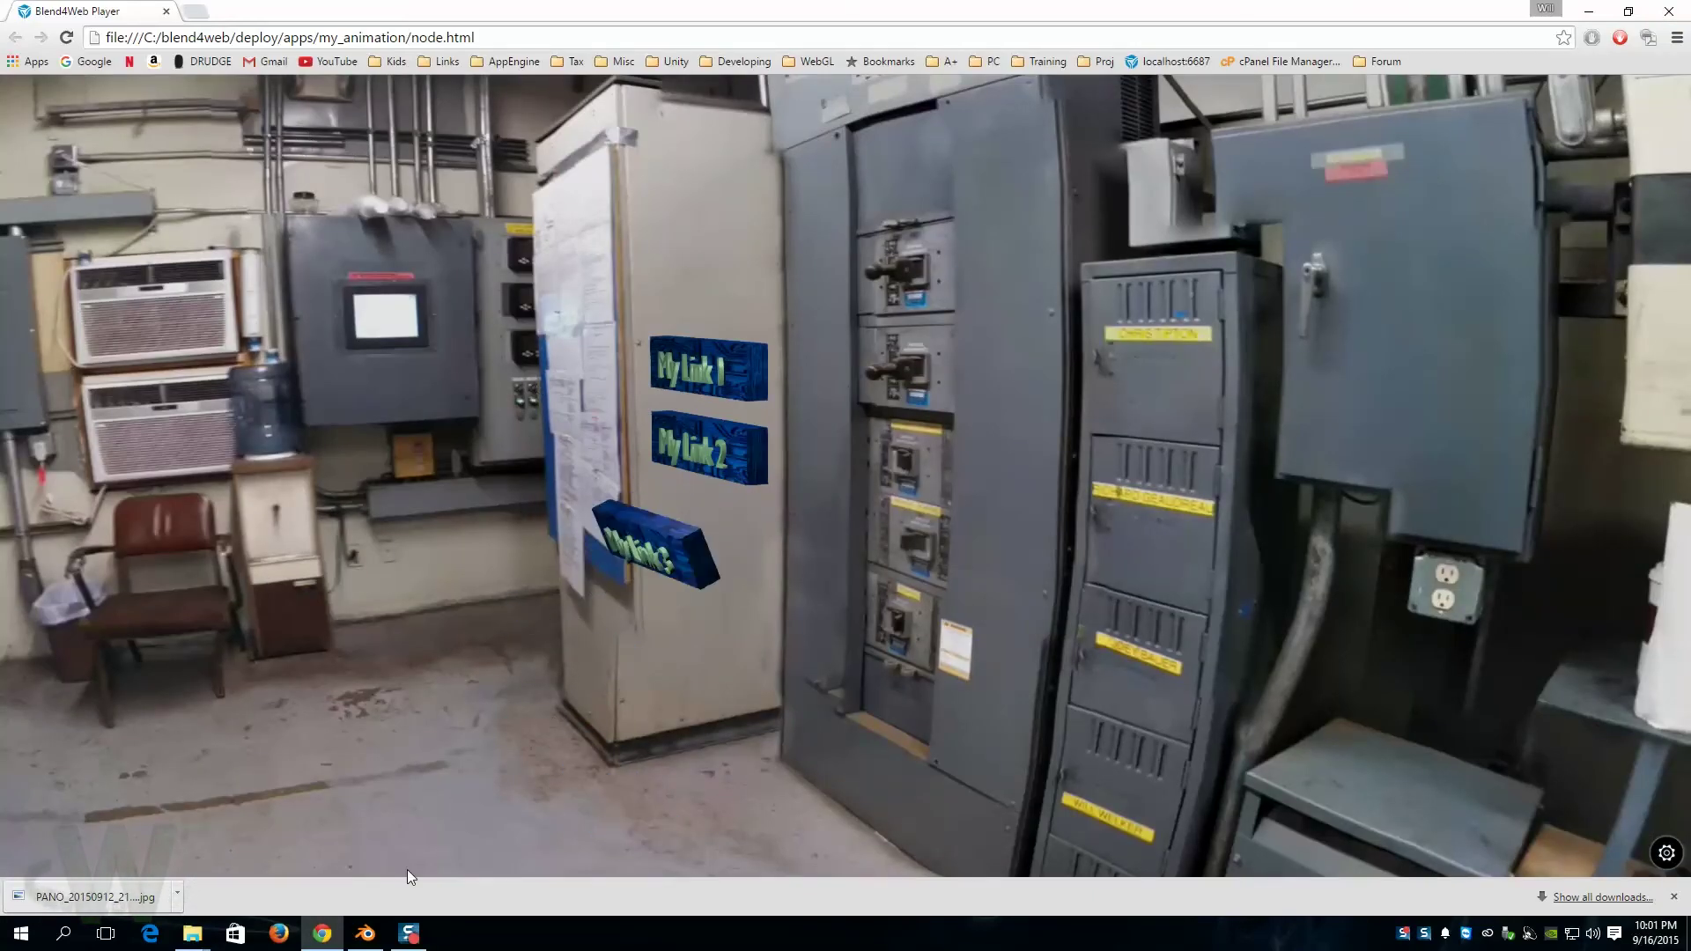
click(365, 934)
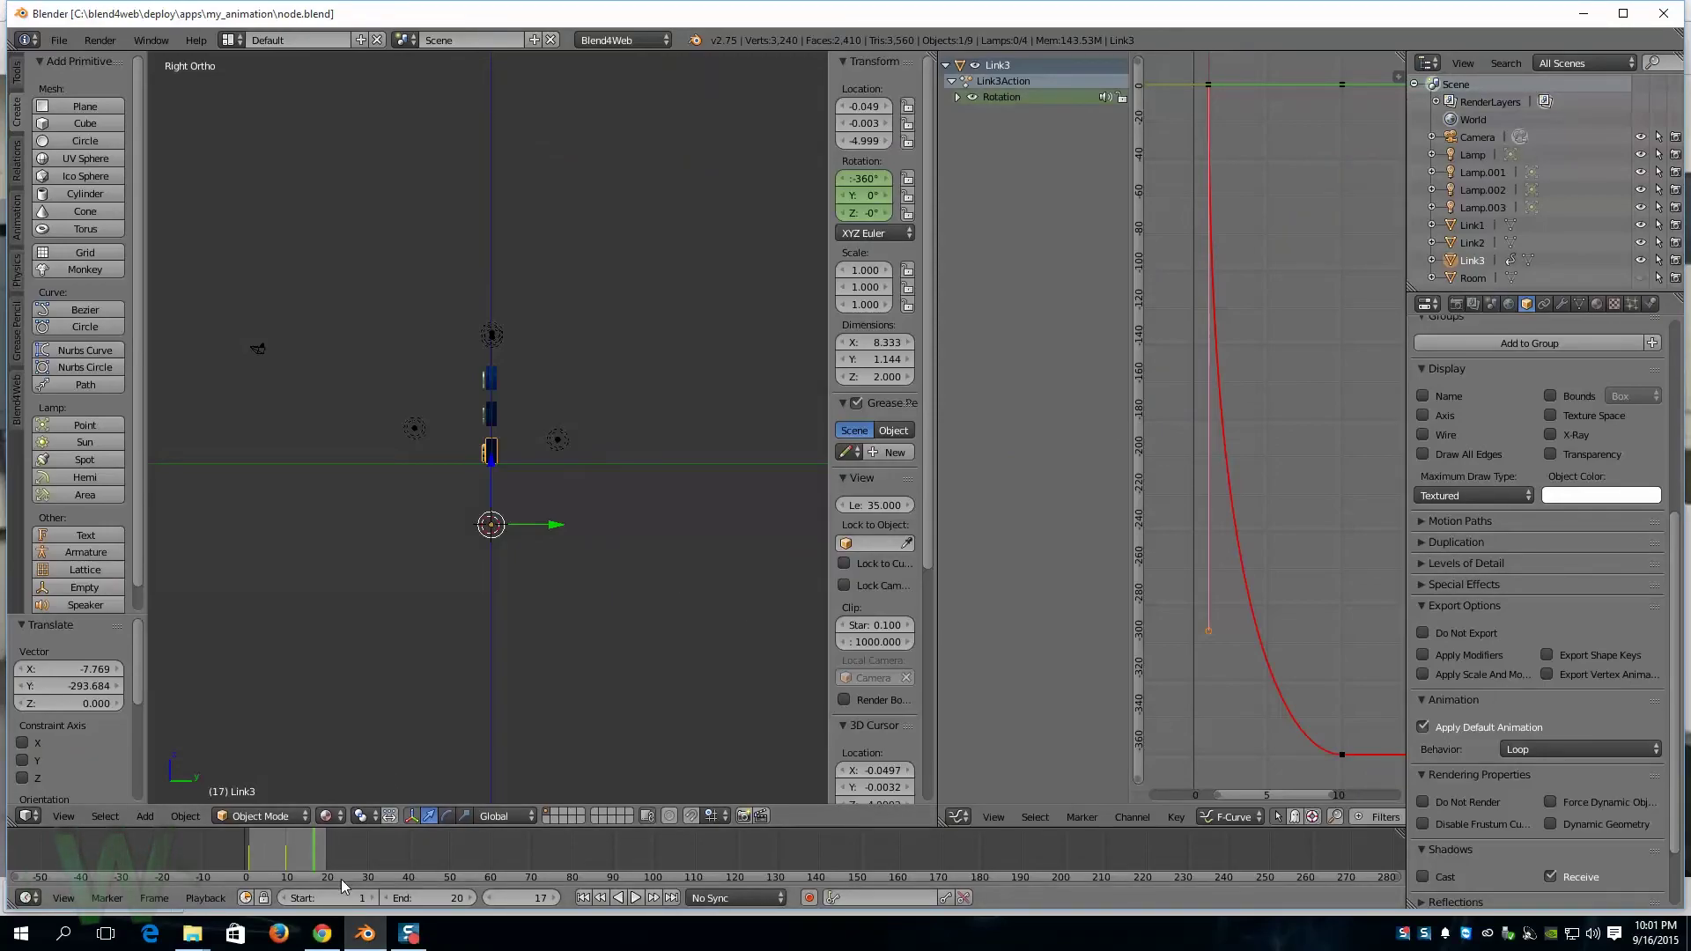
Step: Scrub Link3's animation to frame 10 and open a Dope Sheet above the Graph Editor
mouse_move(266, 875)
mouse_down()
mouse_move(292, 879)
mouse_move(253, 879)
mouse_up()
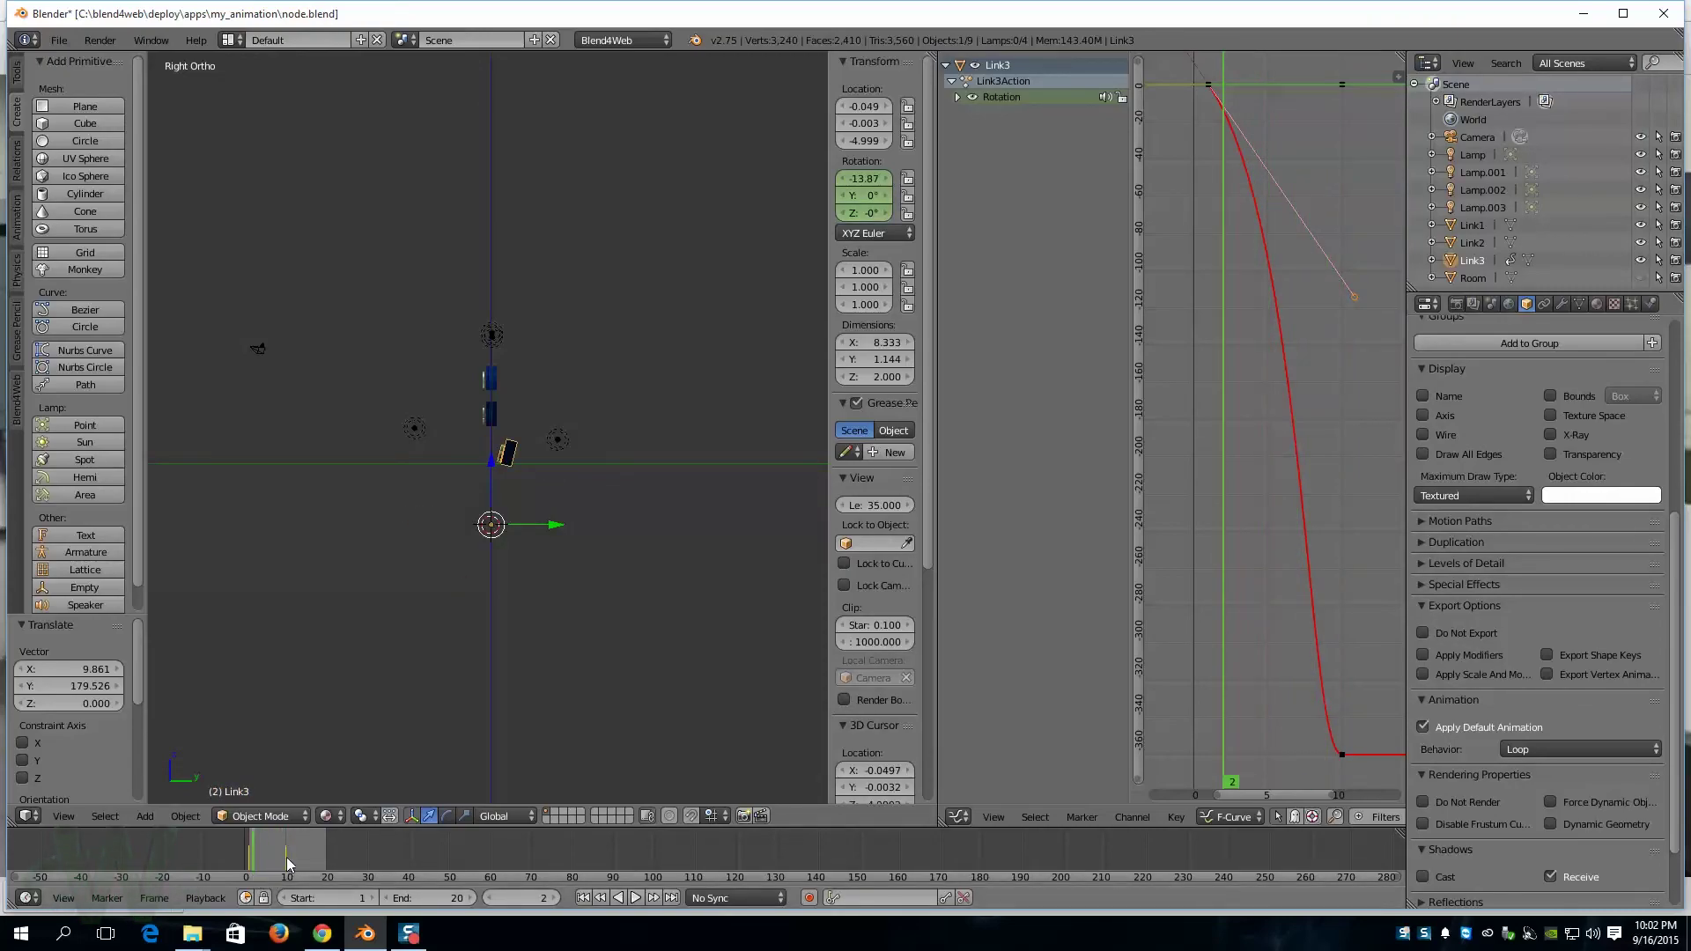
mouse_move(254, 856)
mouse_down()
mouse_move(308, 865)
mouse_move(286, 864)
mouse_up()
click(959, 817)
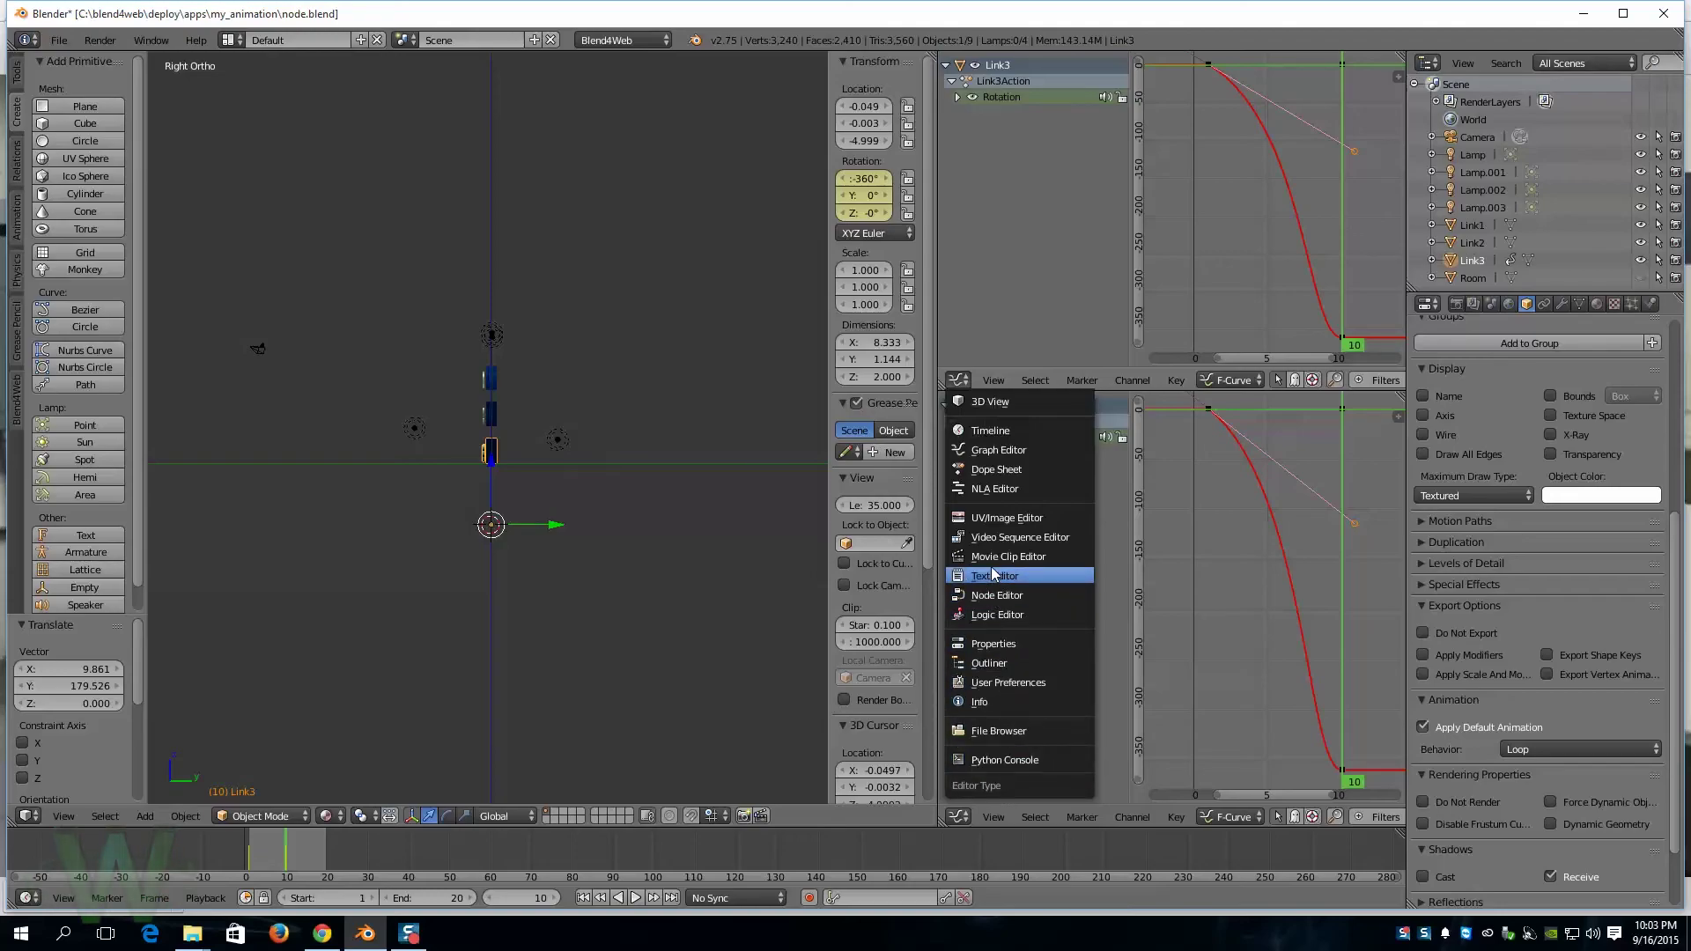
click(1003, 468)
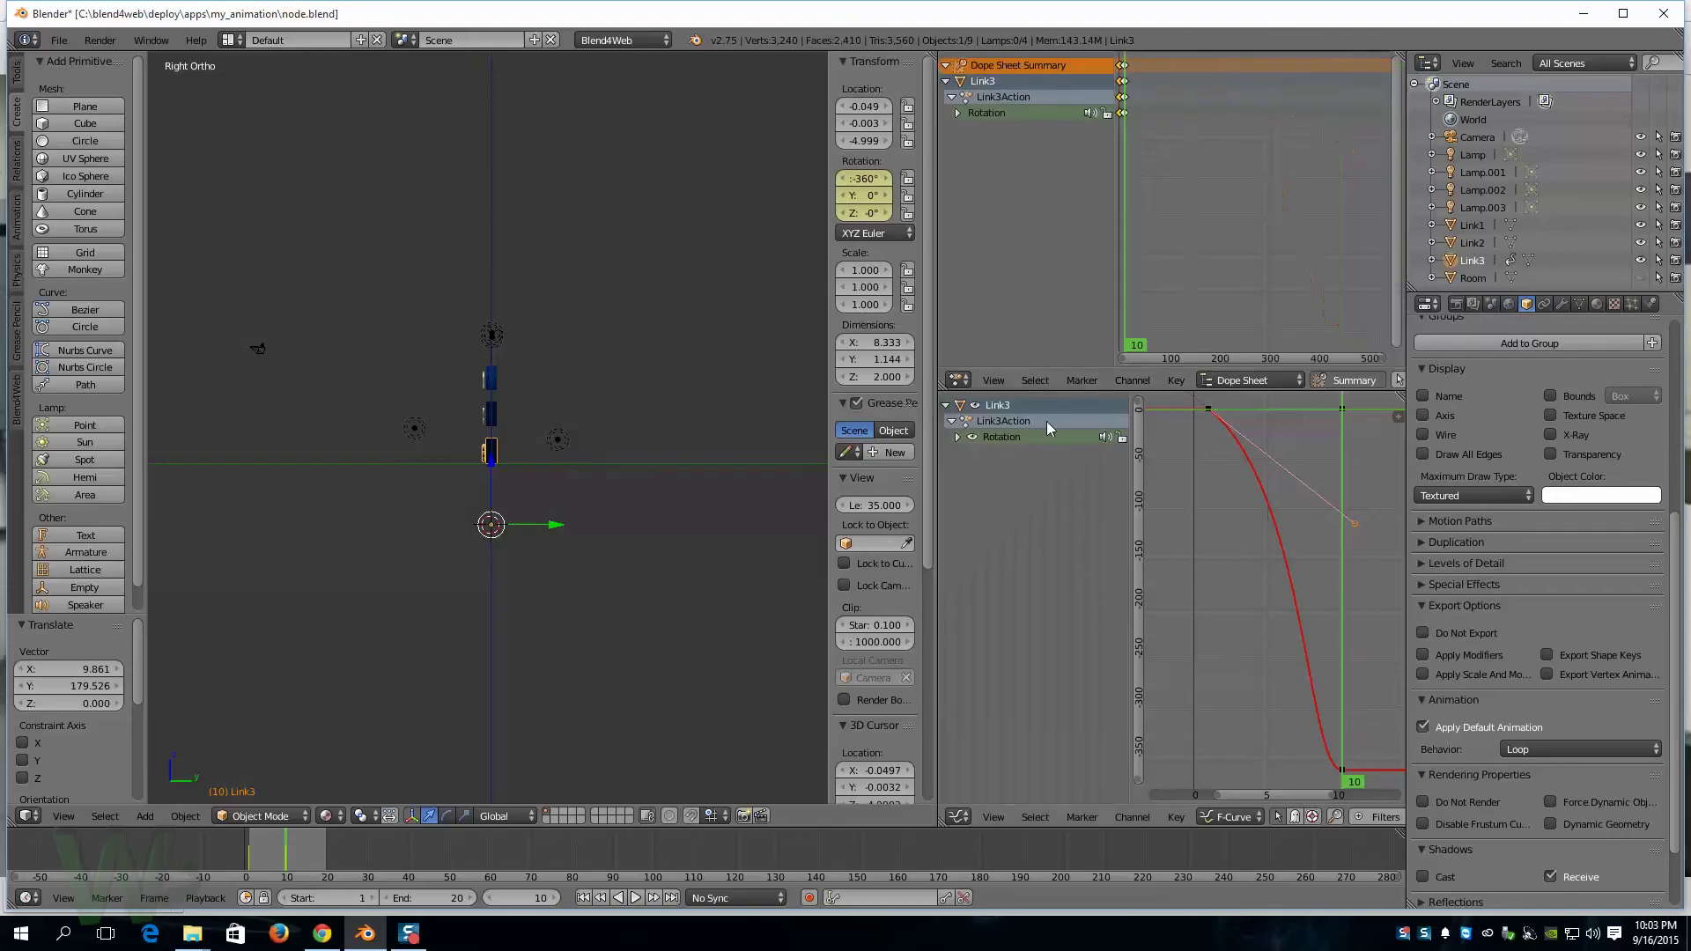
Step: Select only Link3's rotation keyframes at frame 10 in the Dope Sheet and delete them
scroll(1154, 95, up, 2)
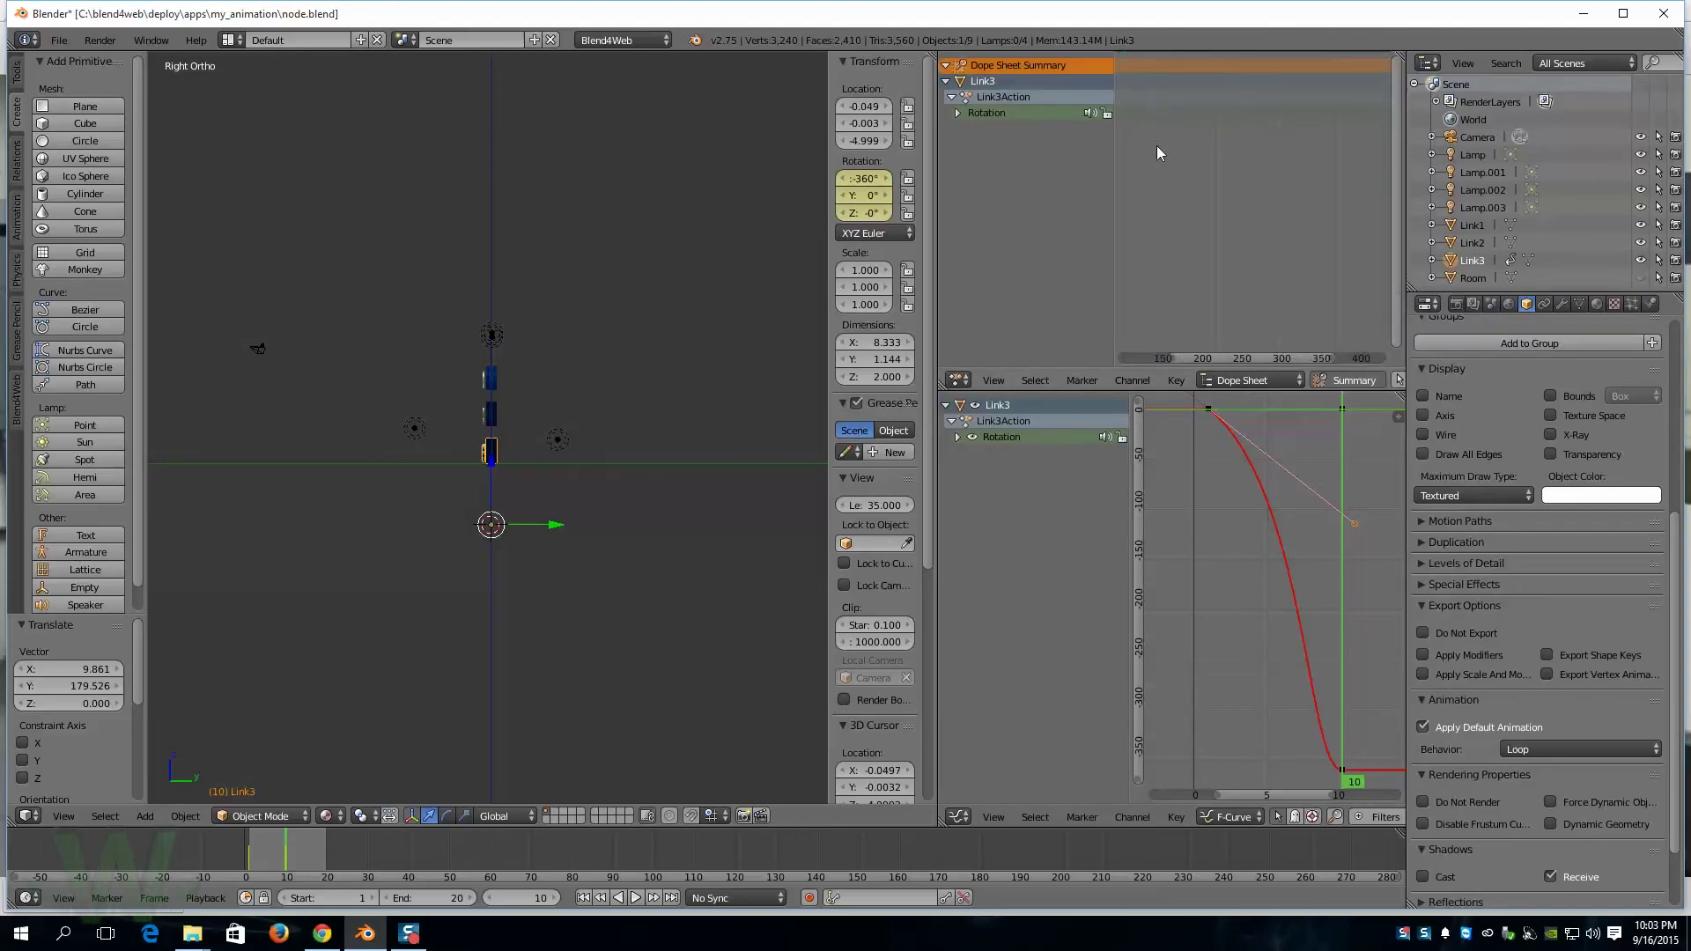
scroll(1191, 263, down, 6)
middle_drag(1189, 206, 1267, 224)
scroll(1204, 167, up, 2)
scroll(1203, 167, up, 5)
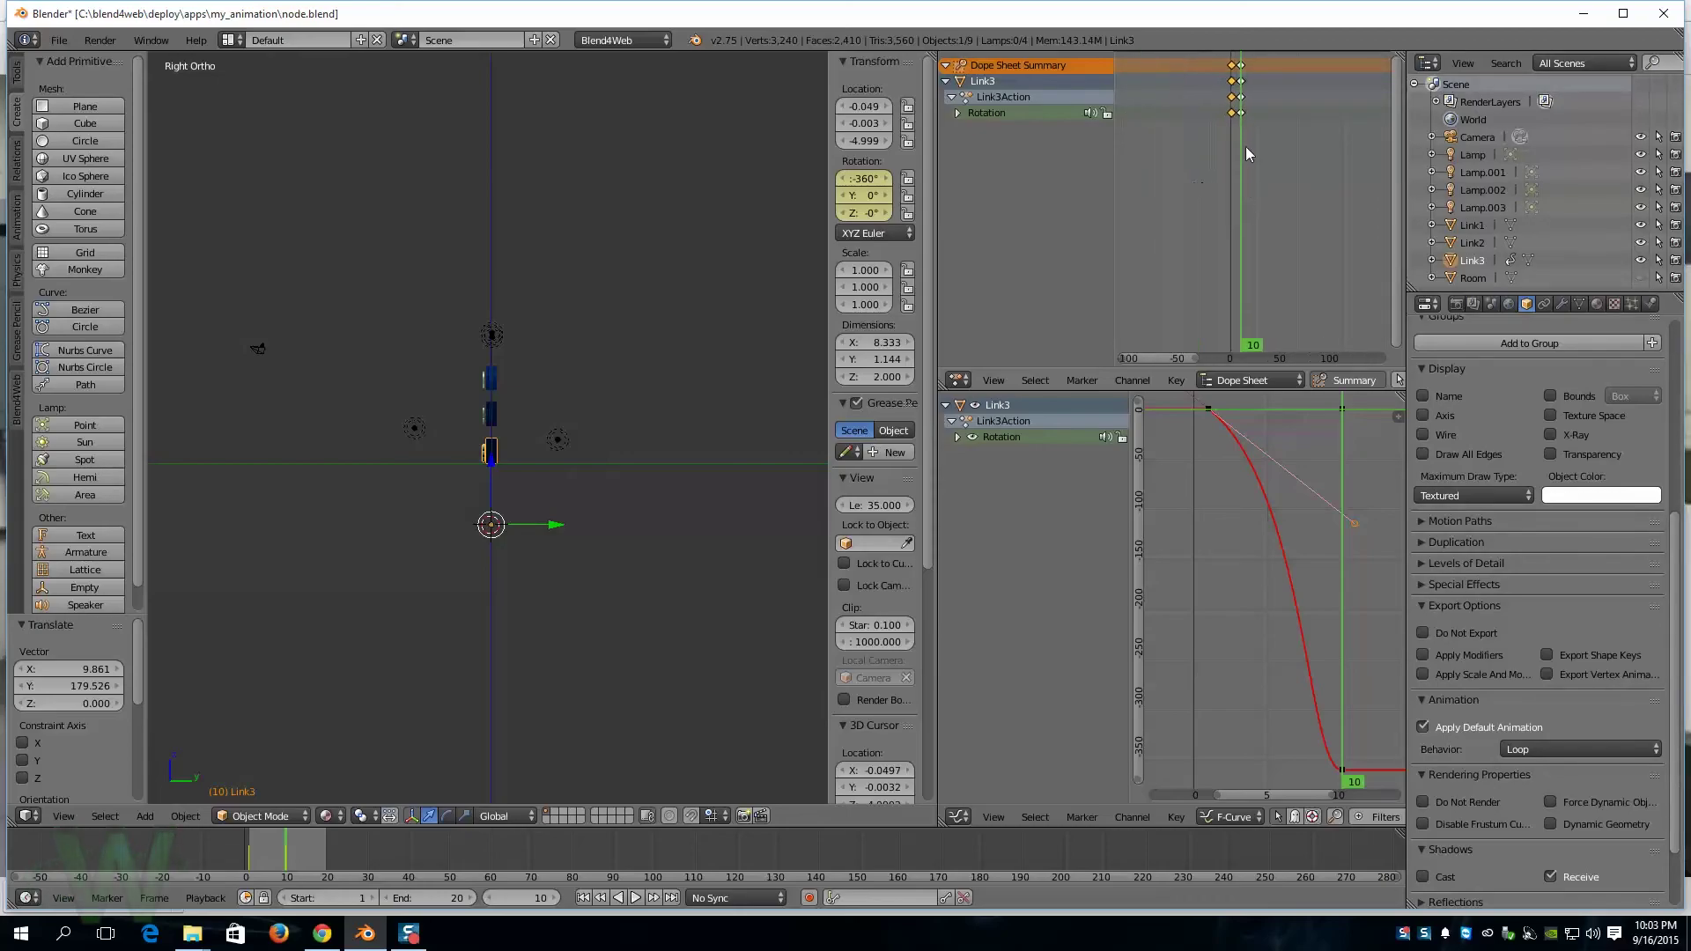
scroll(1232, 158, up, 3)
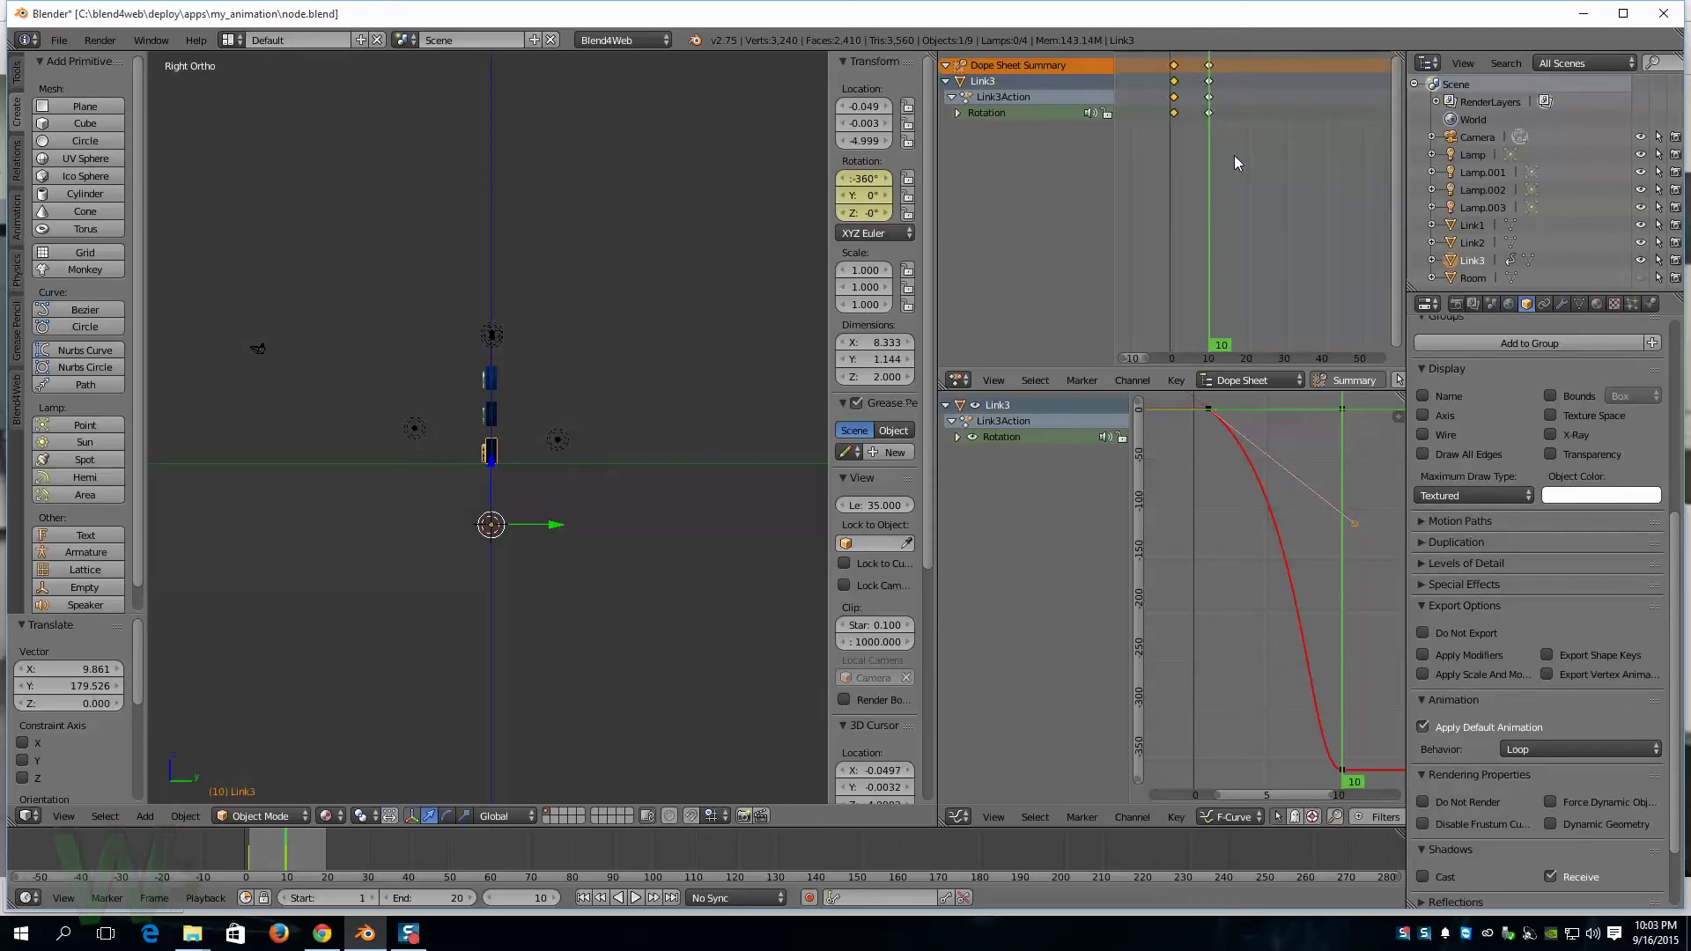
key(a)
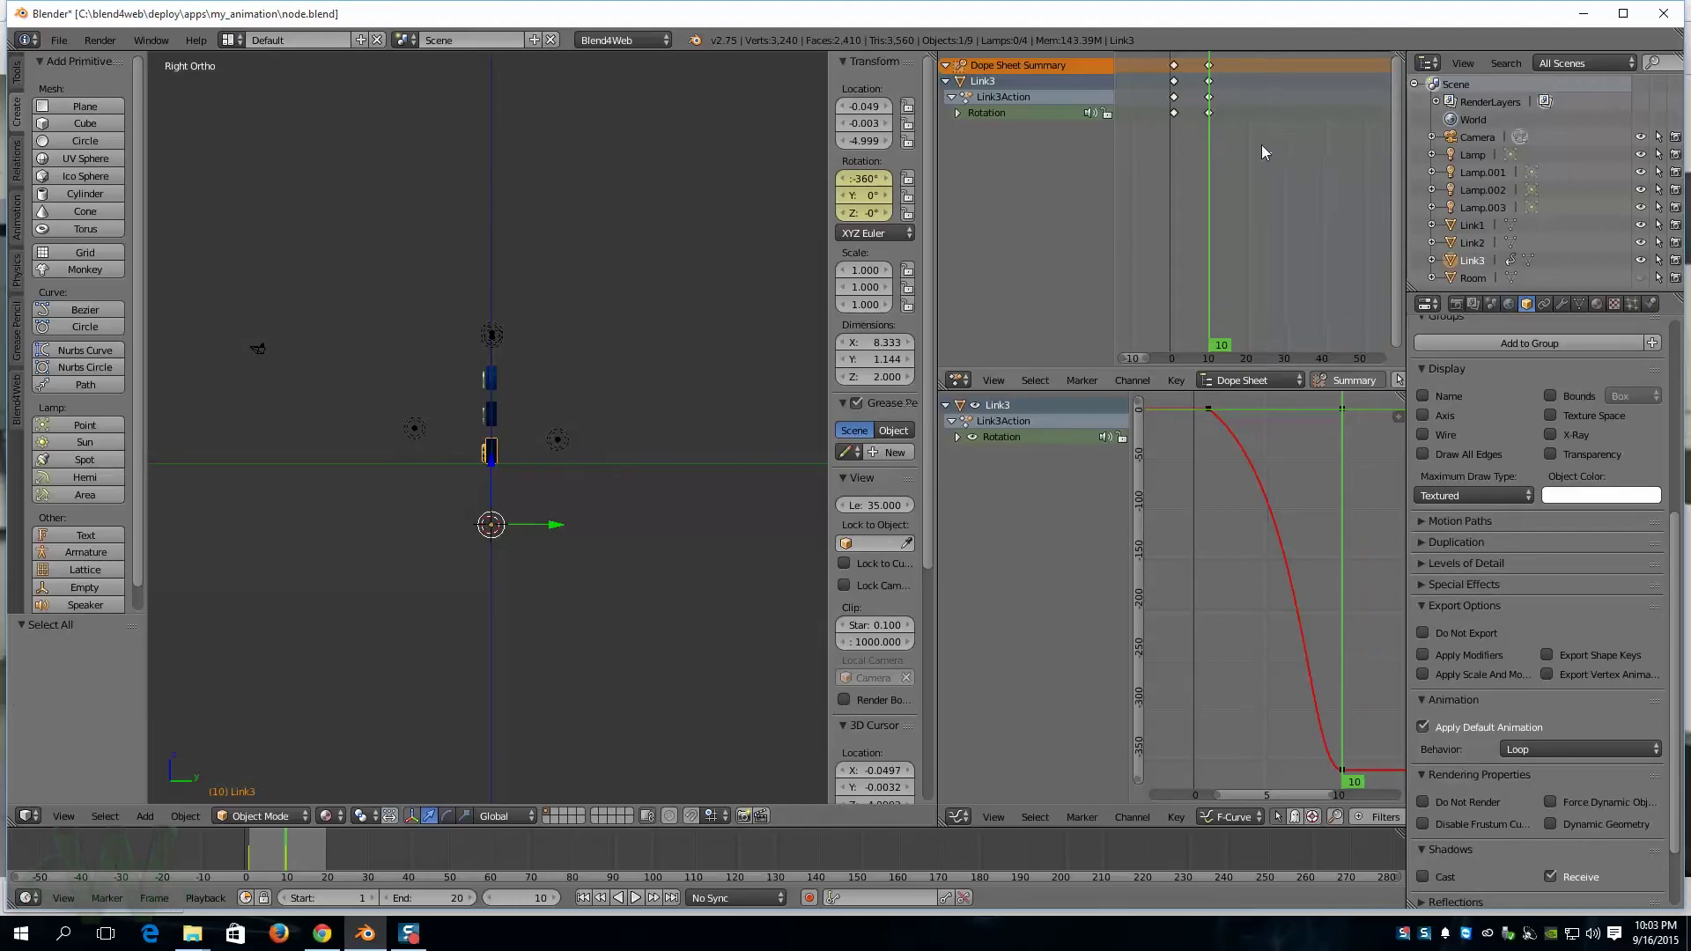
drag(1200, 61, 1200, 63)
key(x)
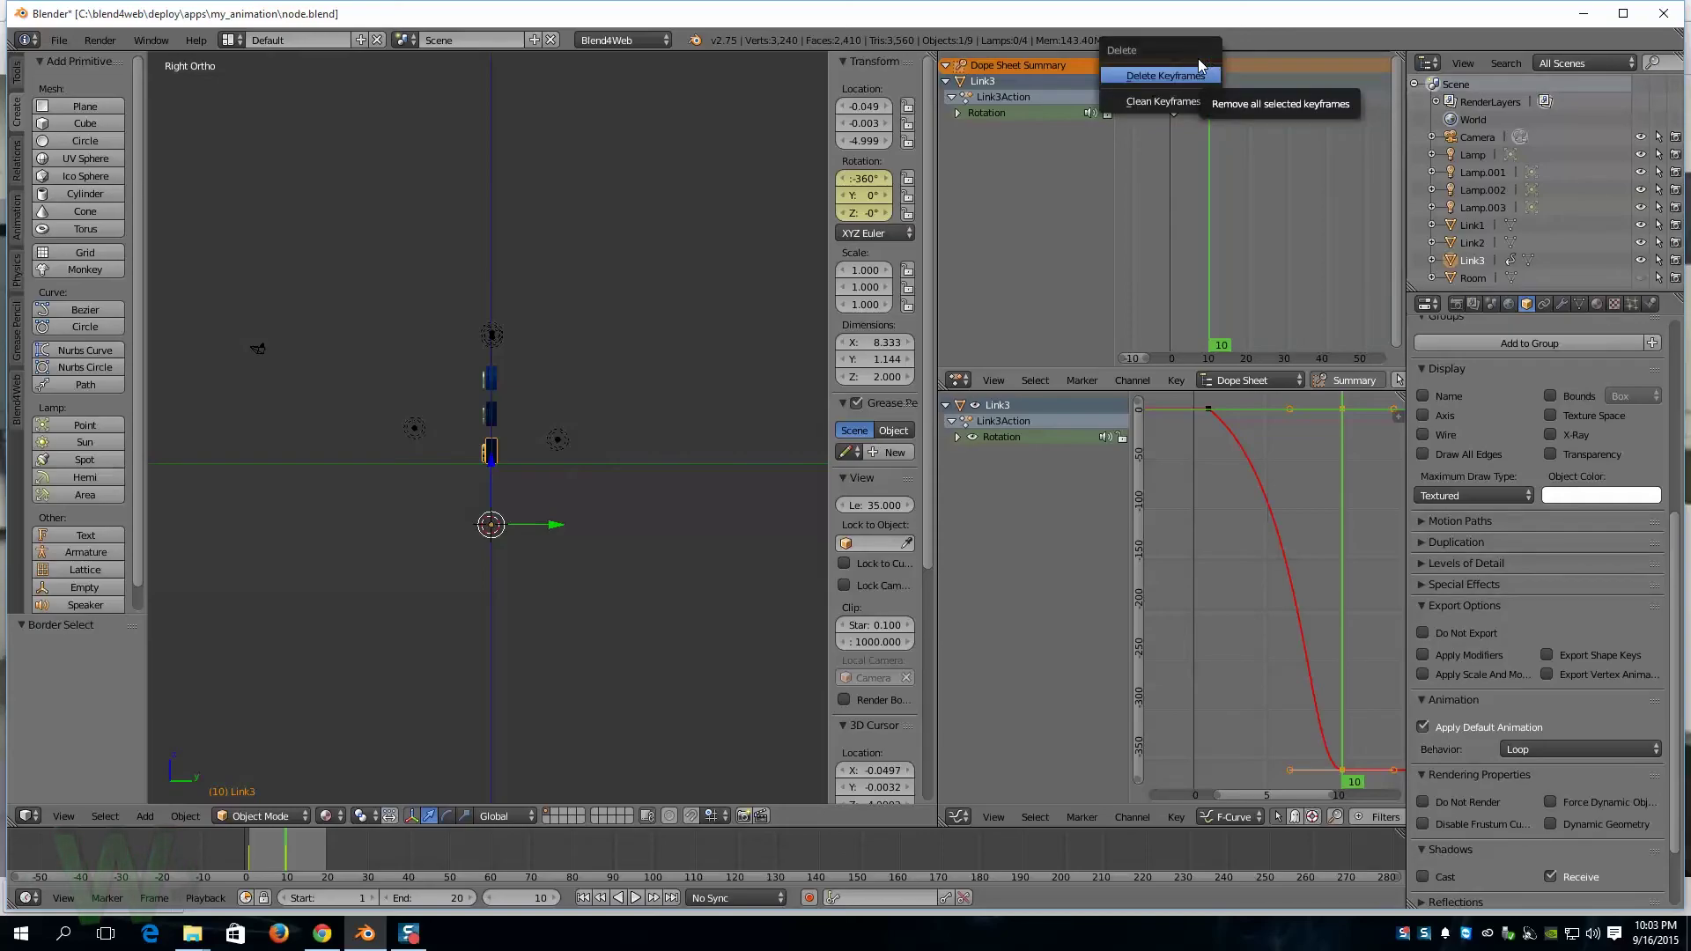
click(1200, 75)
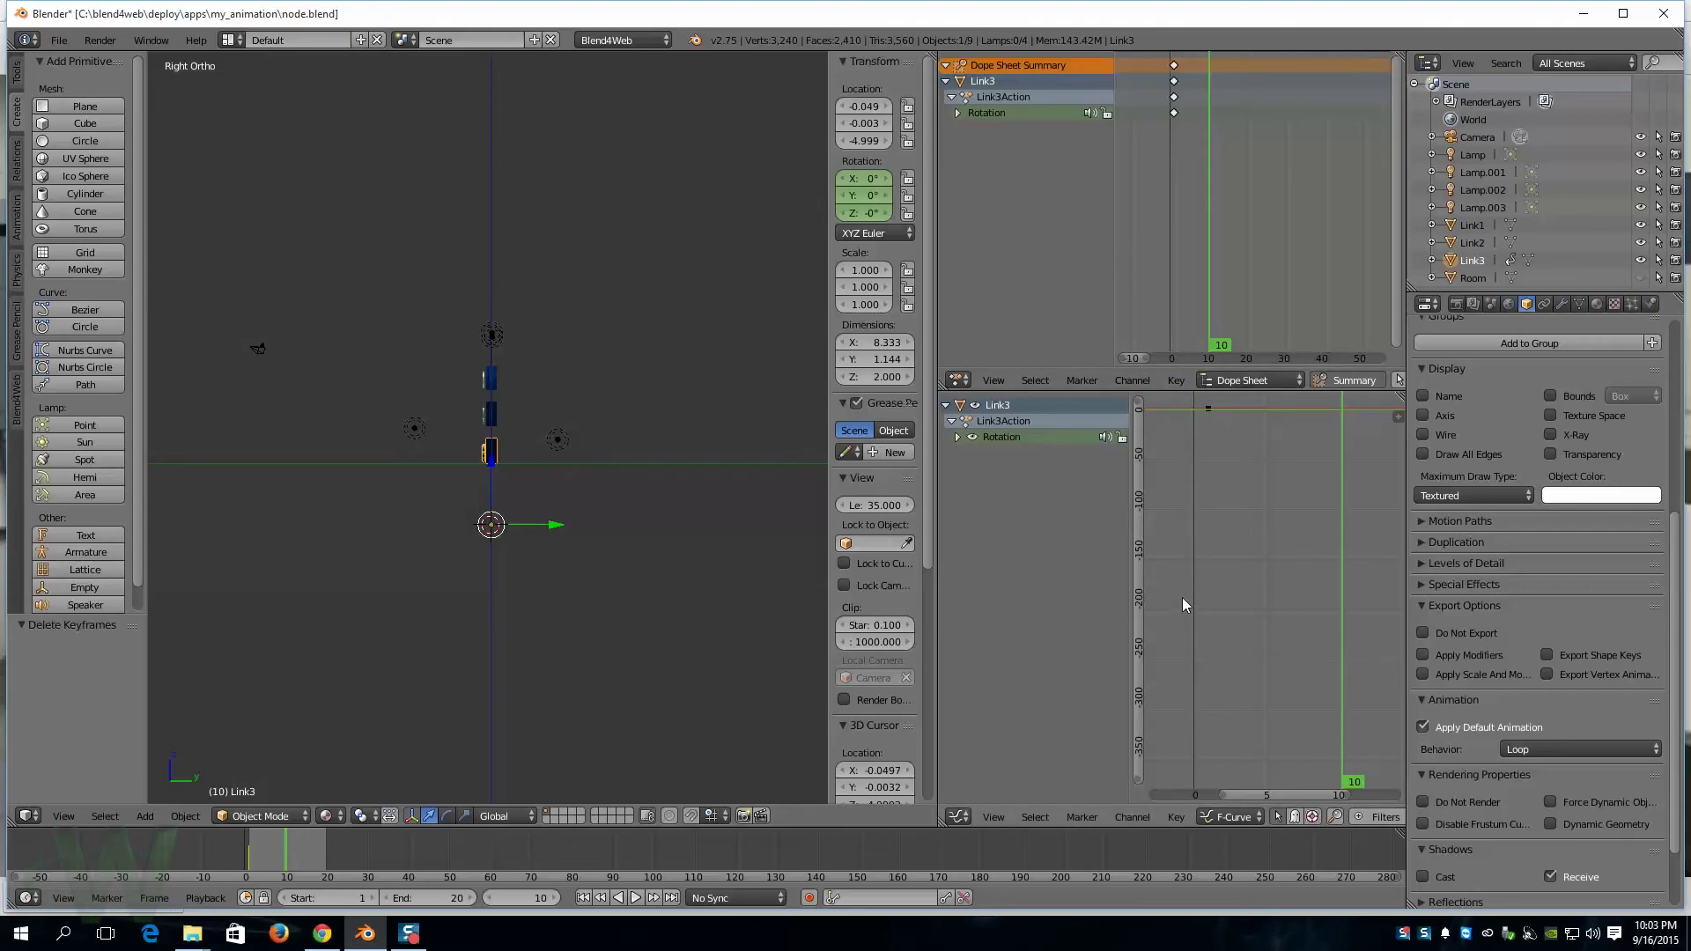
Step: Go to frame 20, set Link3's X rotation to -360°, and insert a rotation keyframe there
scroll(1233, 573, down, 5)
scroll(1235, 578, down, 4)
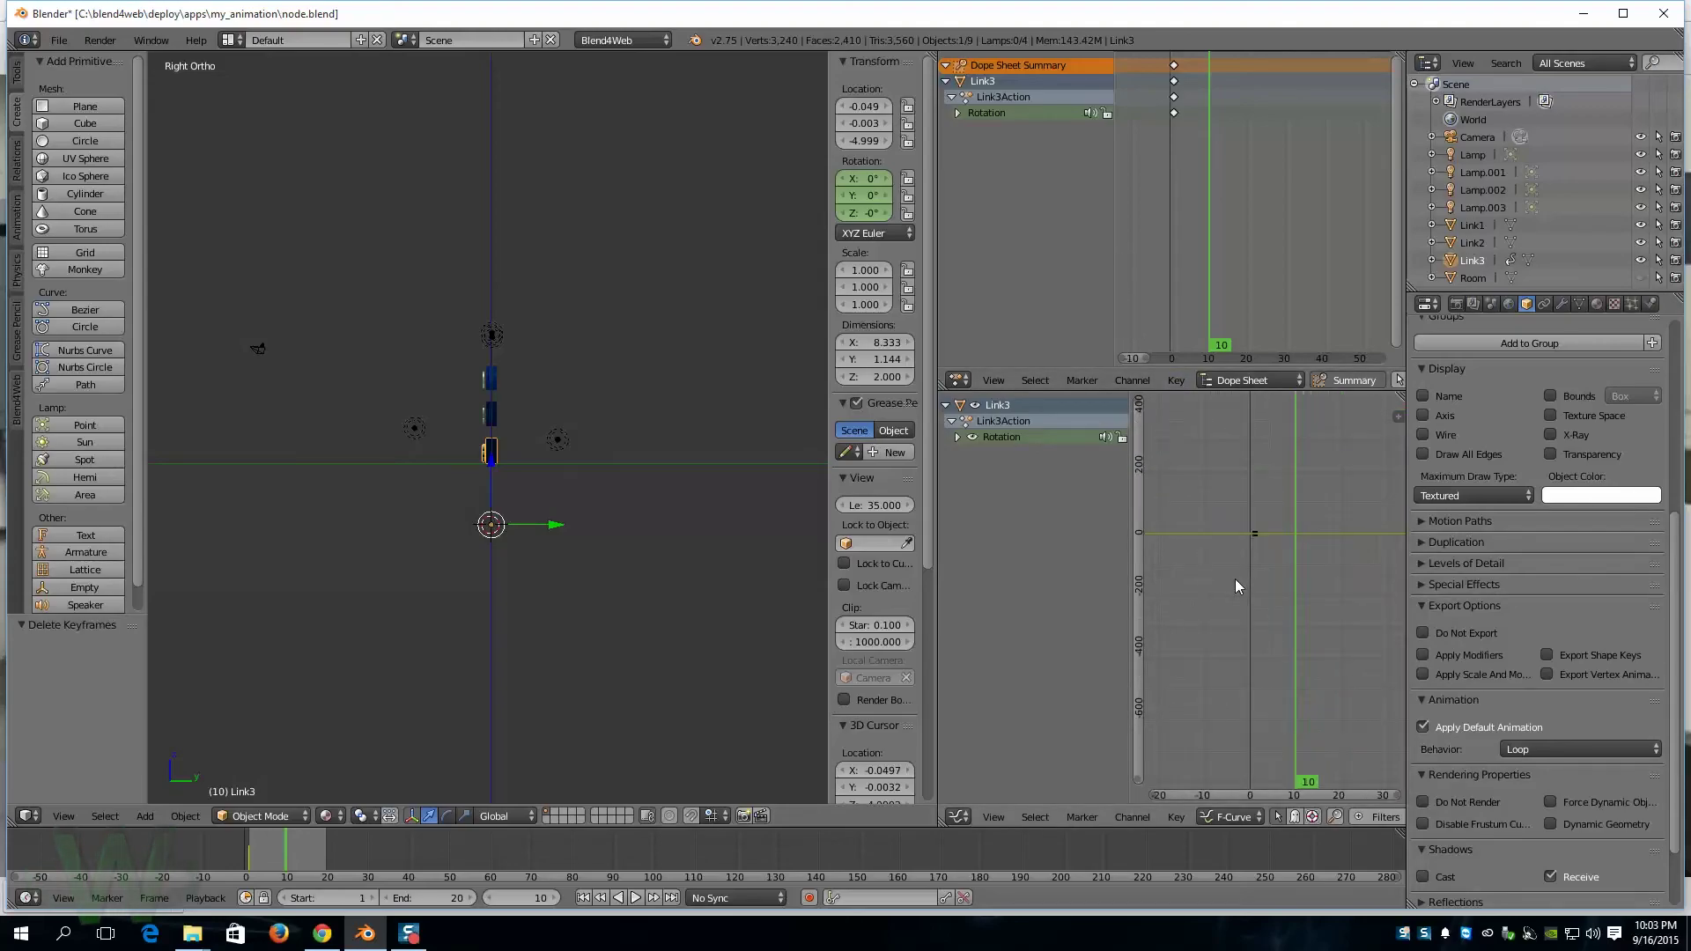
click(994, 817)
click(1038, 477)
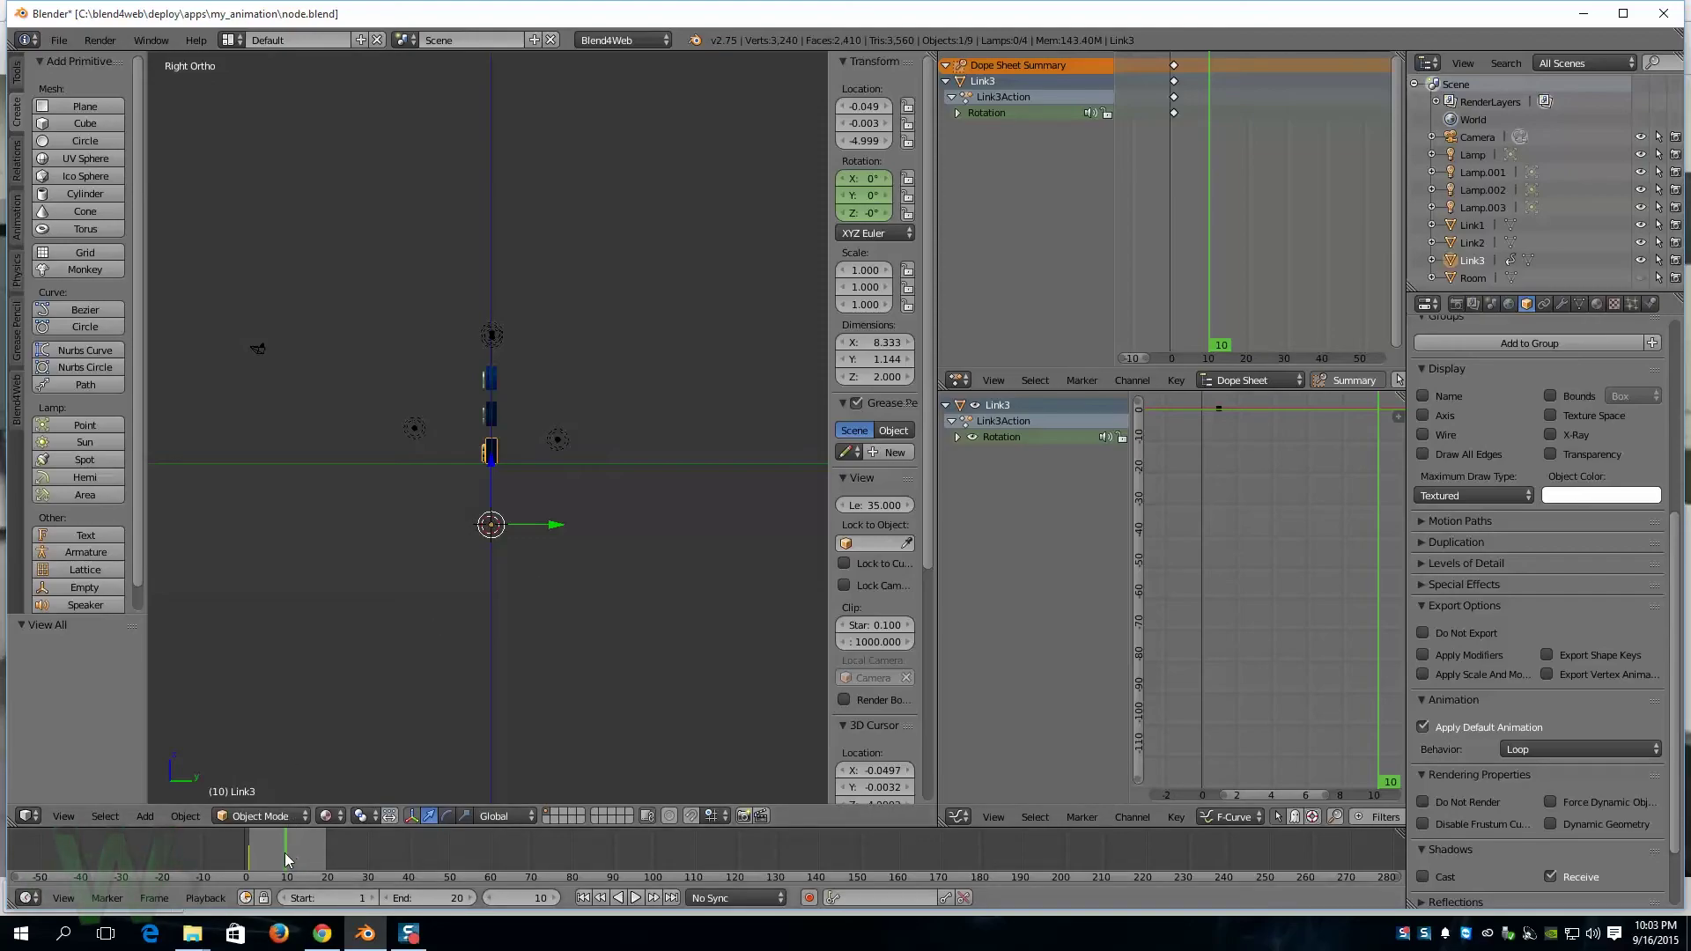
drag(287, 854, 326, 867)
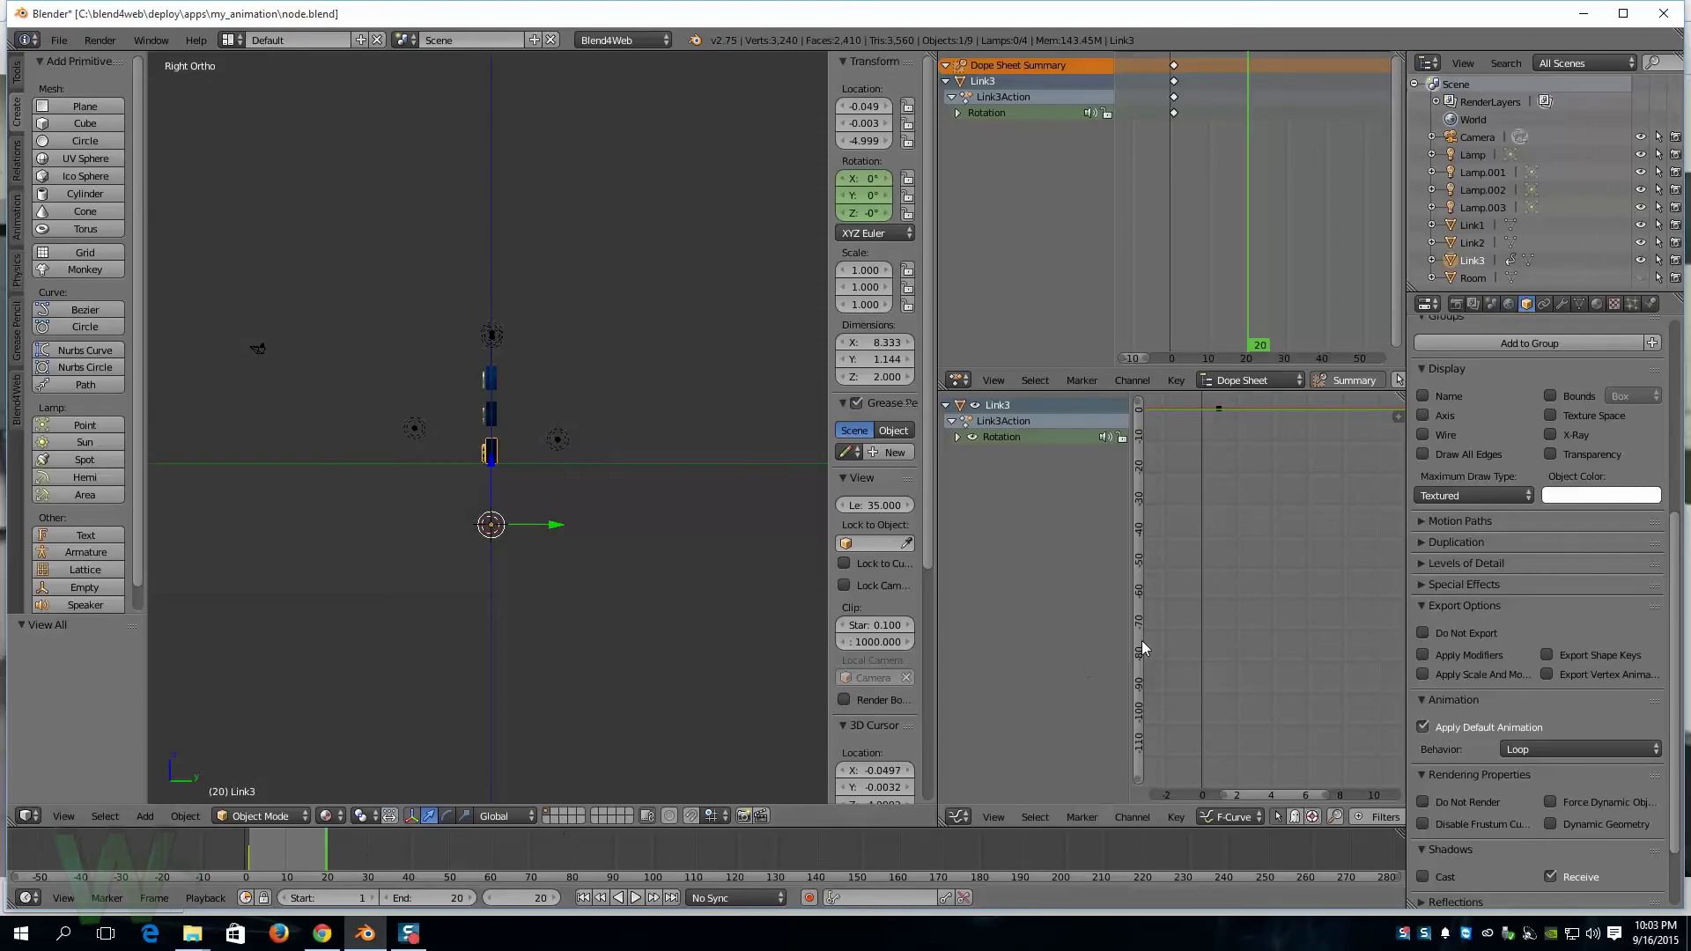
click(869, 179)
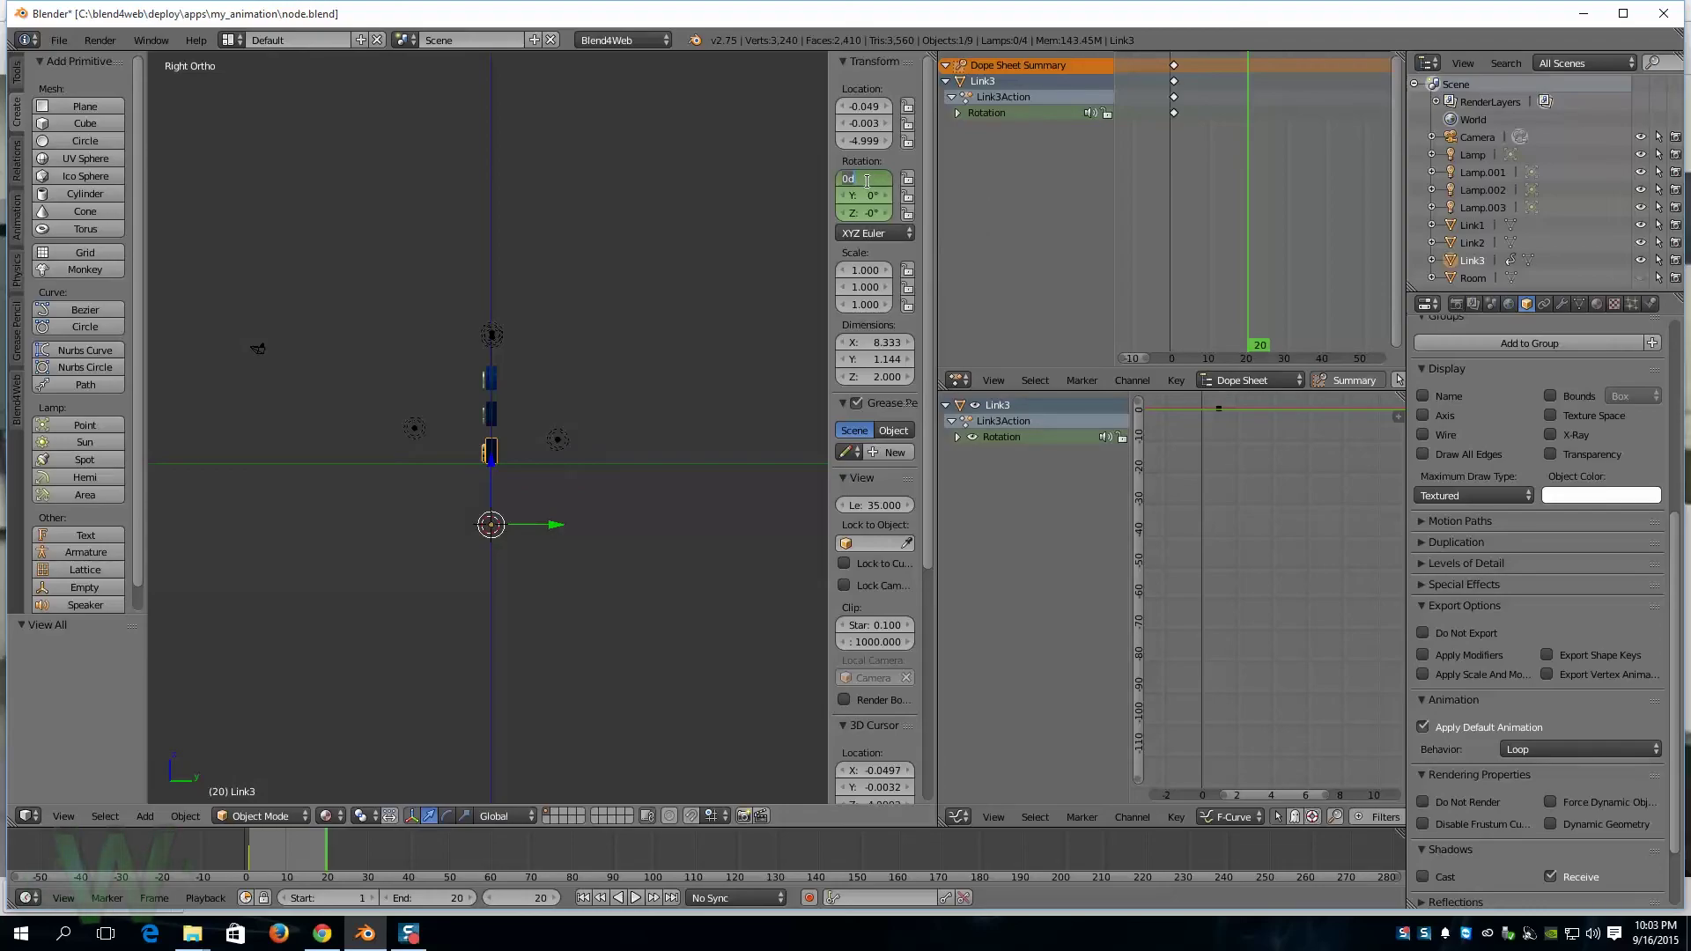
text(-360)
key(Return)
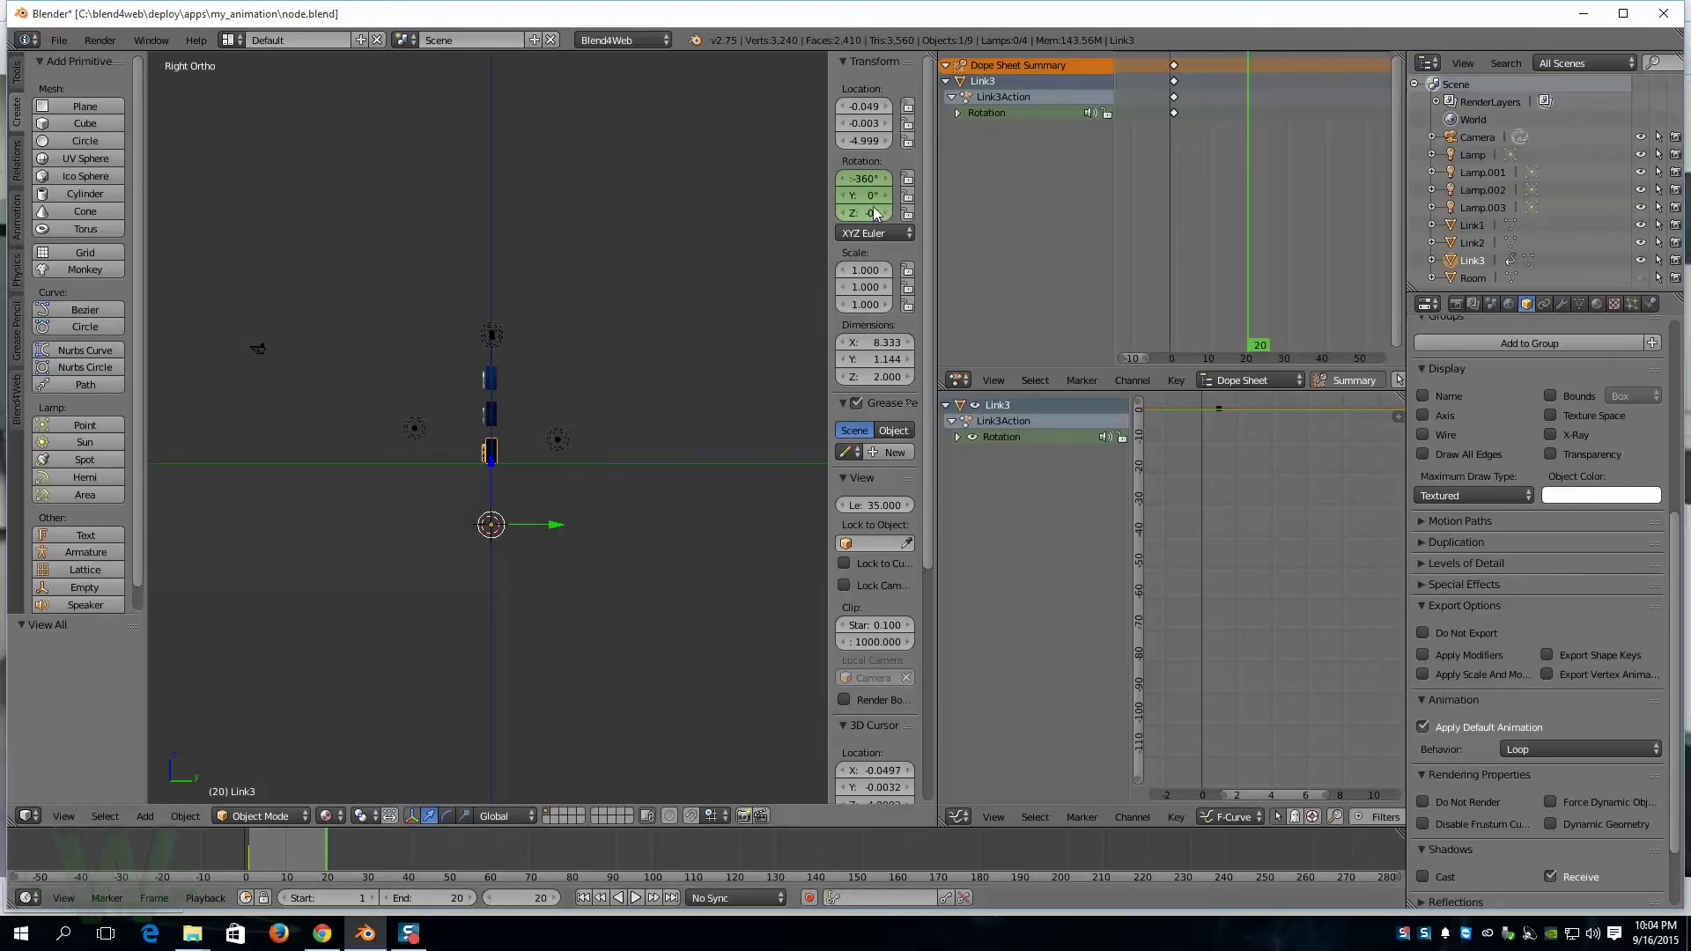
key(i)
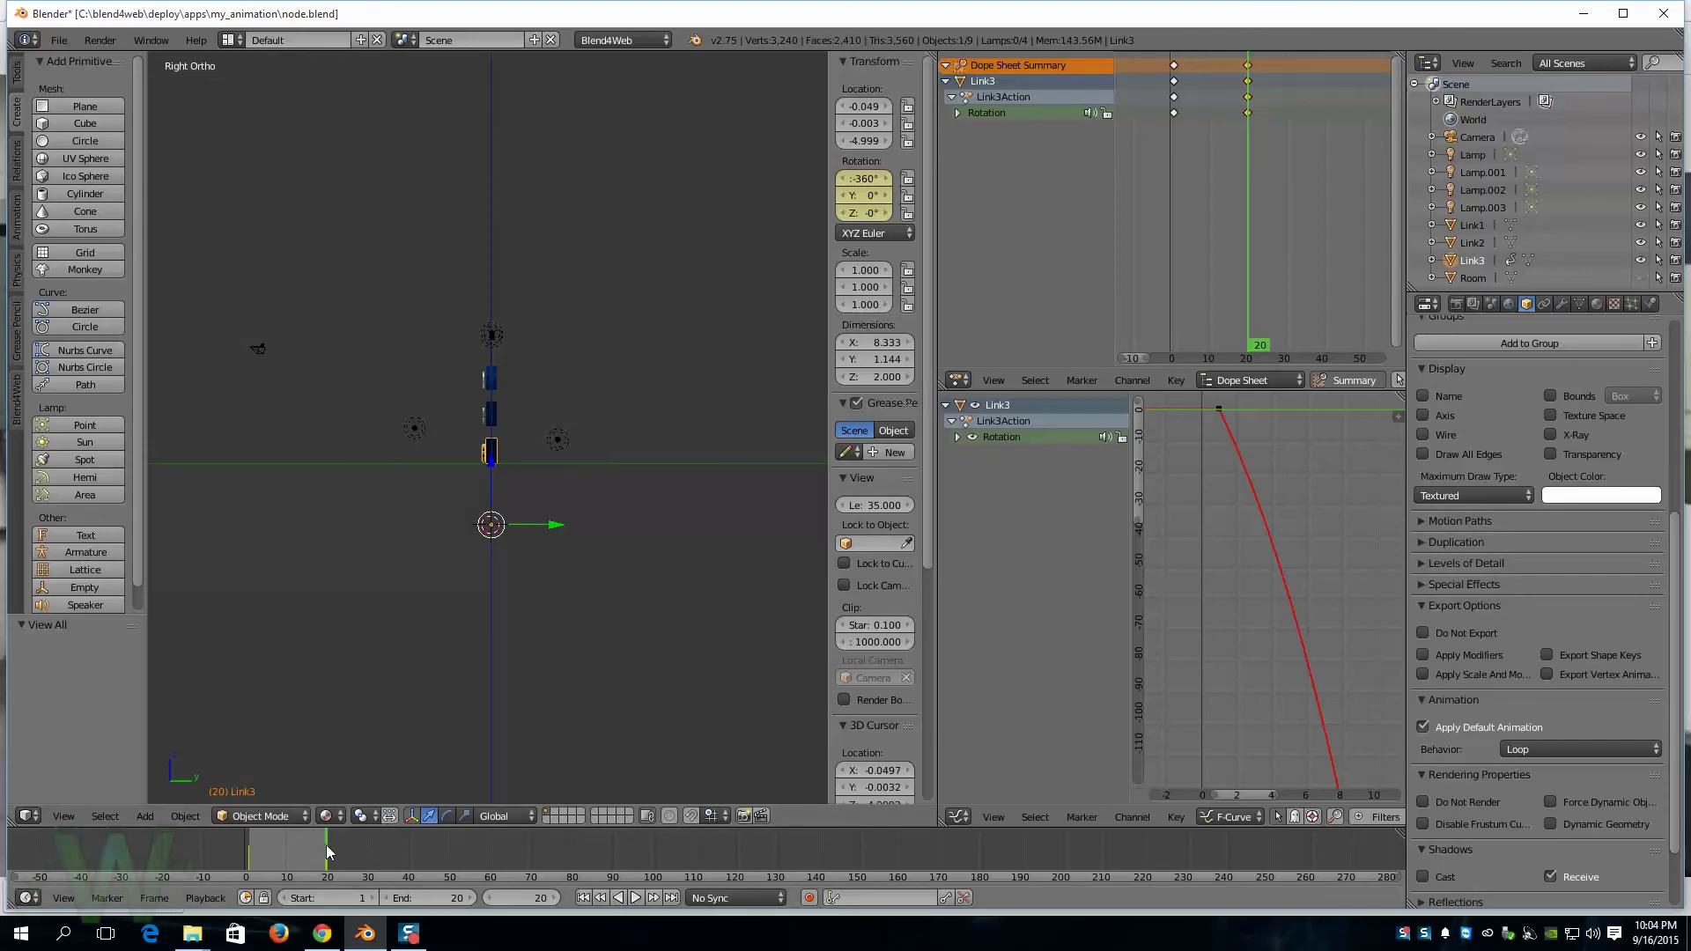
mouse_move(326, 844)
mouse_down()
mouse_move(250, 854)
mouse_move(328, 870)
mouse_up()
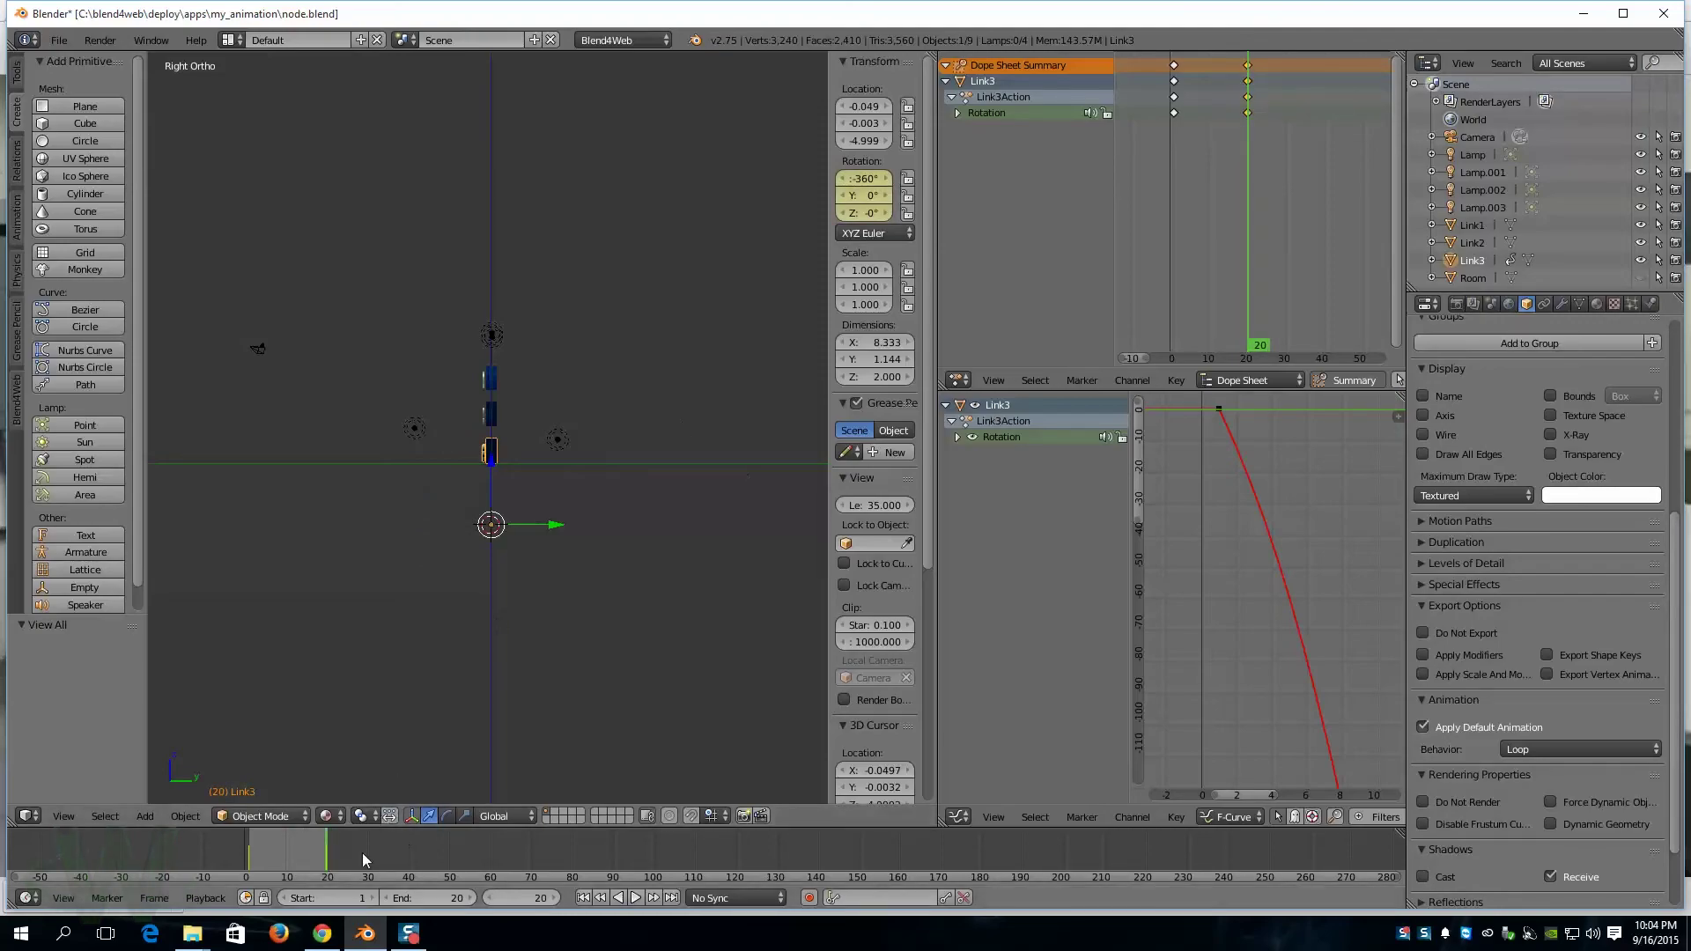
Step: Export the scene with the 20-frame rotation as a Blend4Web HTML file
click(59, 40)
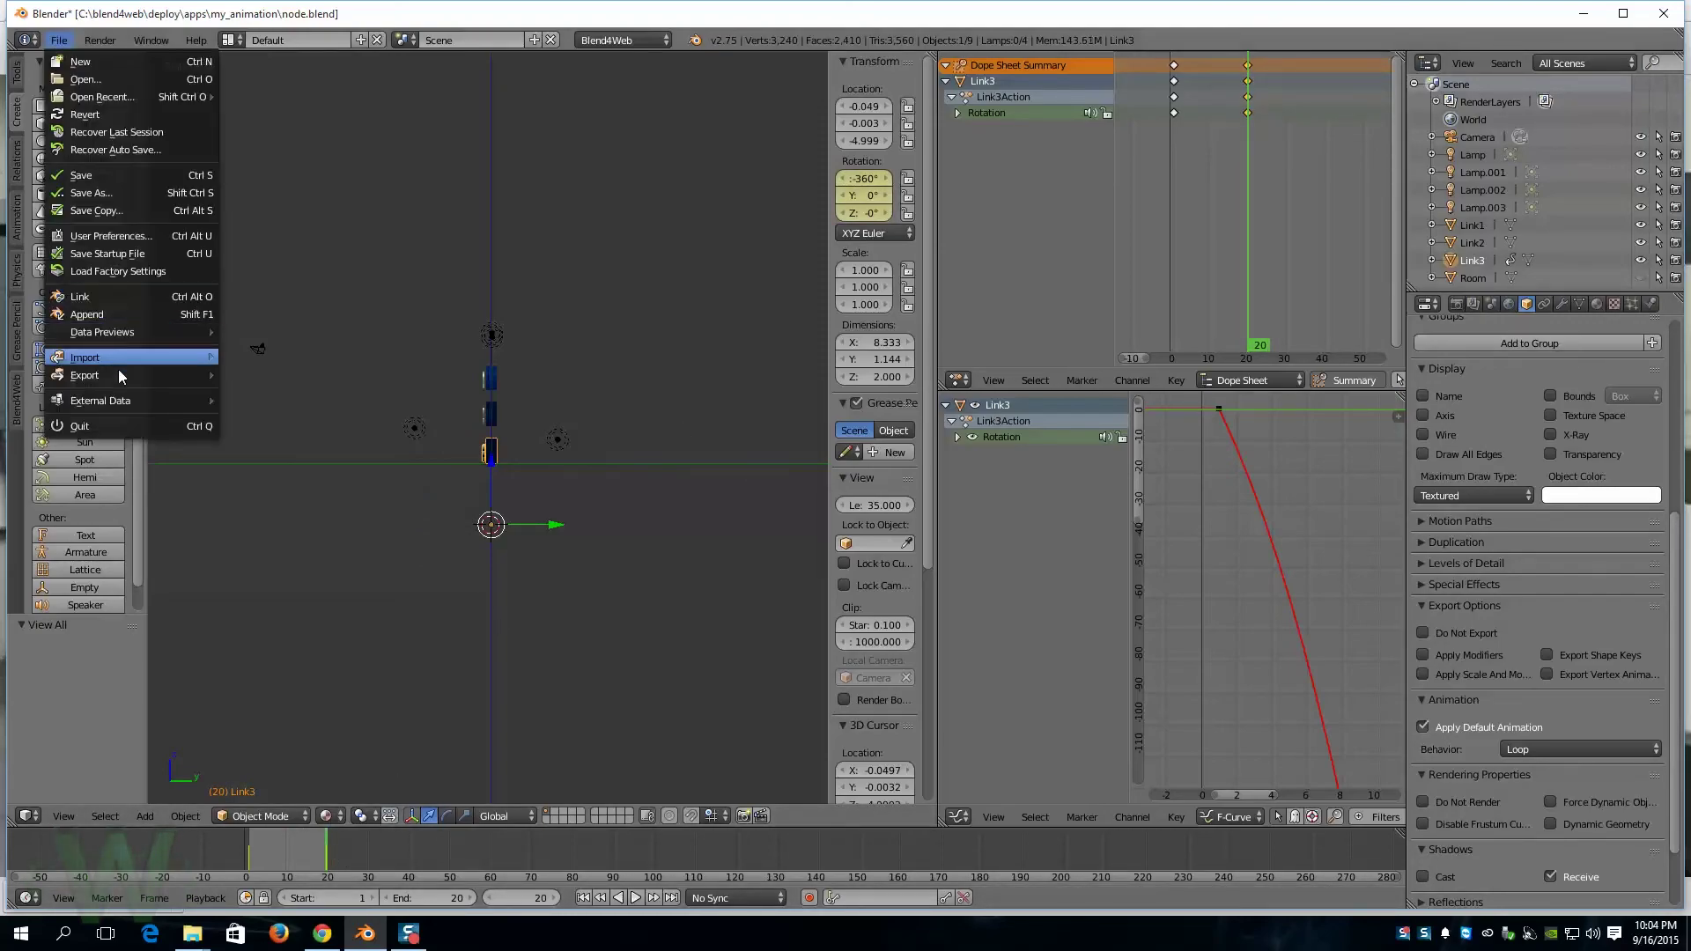
mouse_move(118, 373)
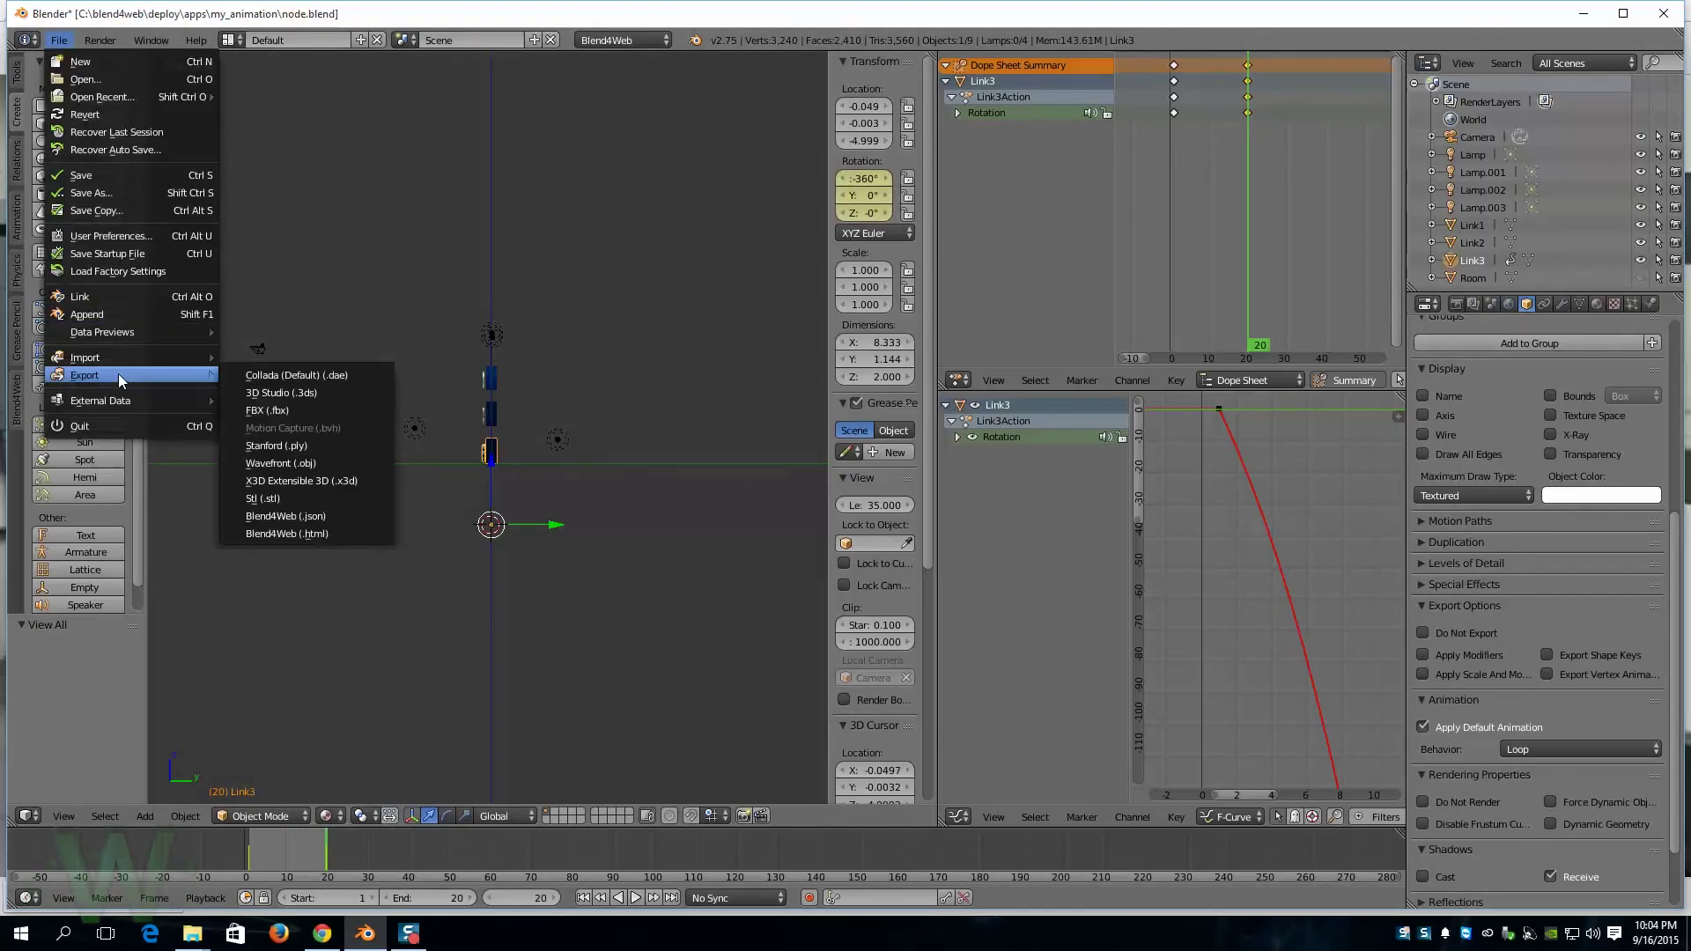
click(326, 535)
click(1620, 87)
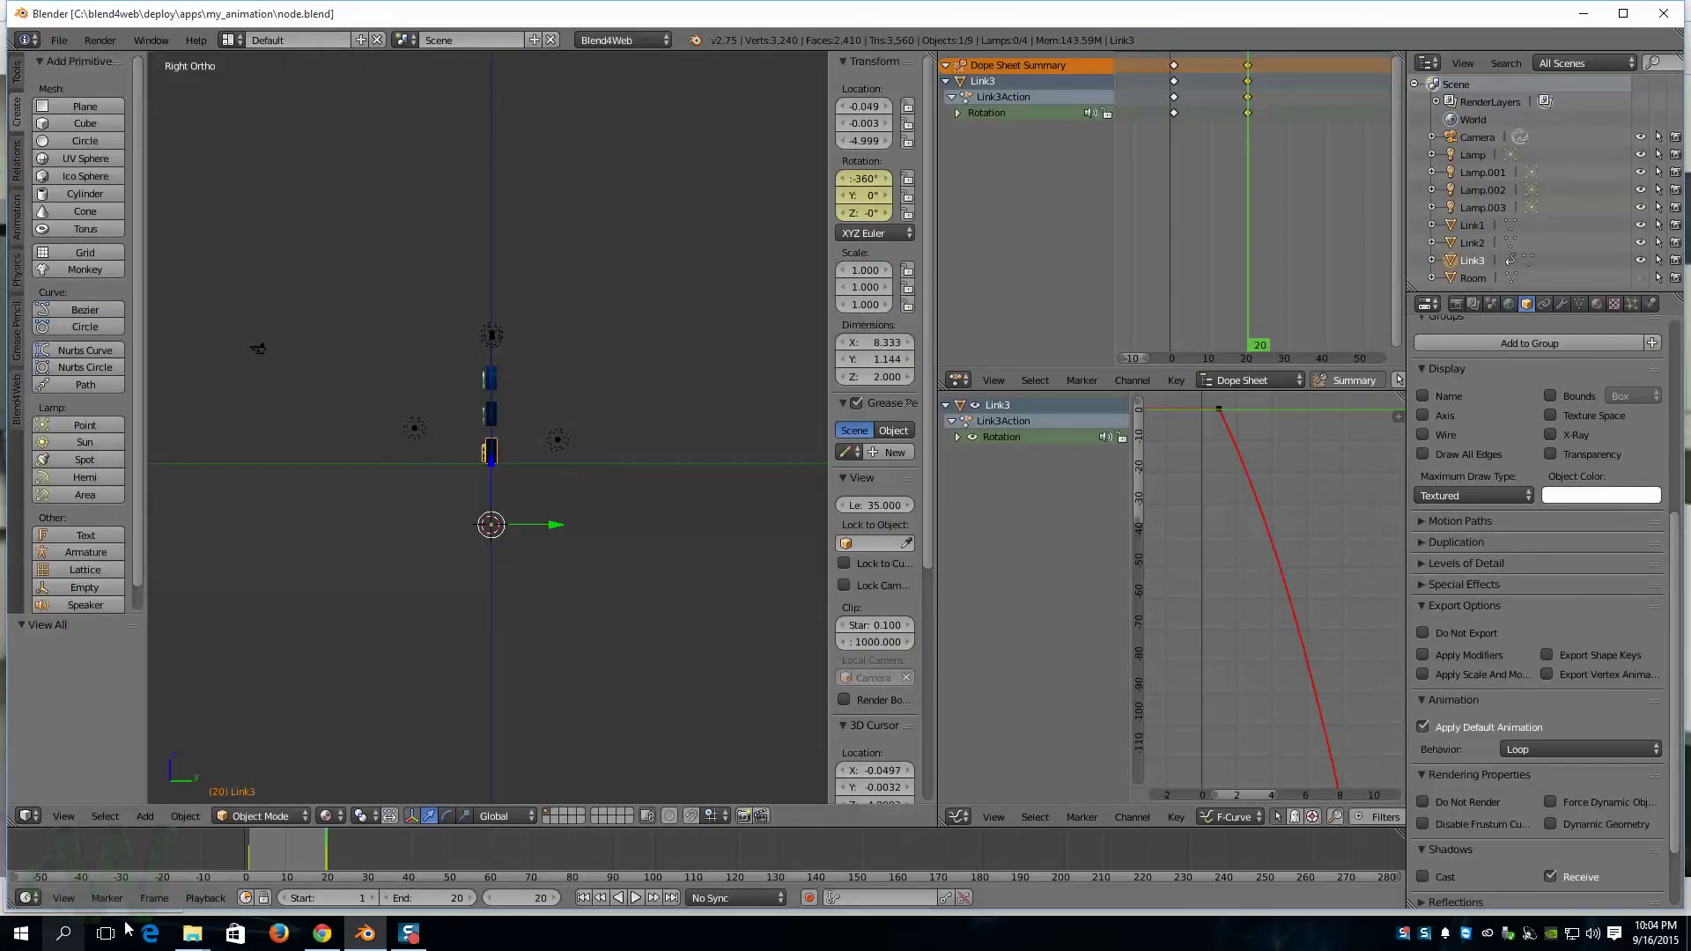
Step: Switch to Chrome, reload node.html, and look around the panorama to check the slower Link3 rotation
click(319, 936)
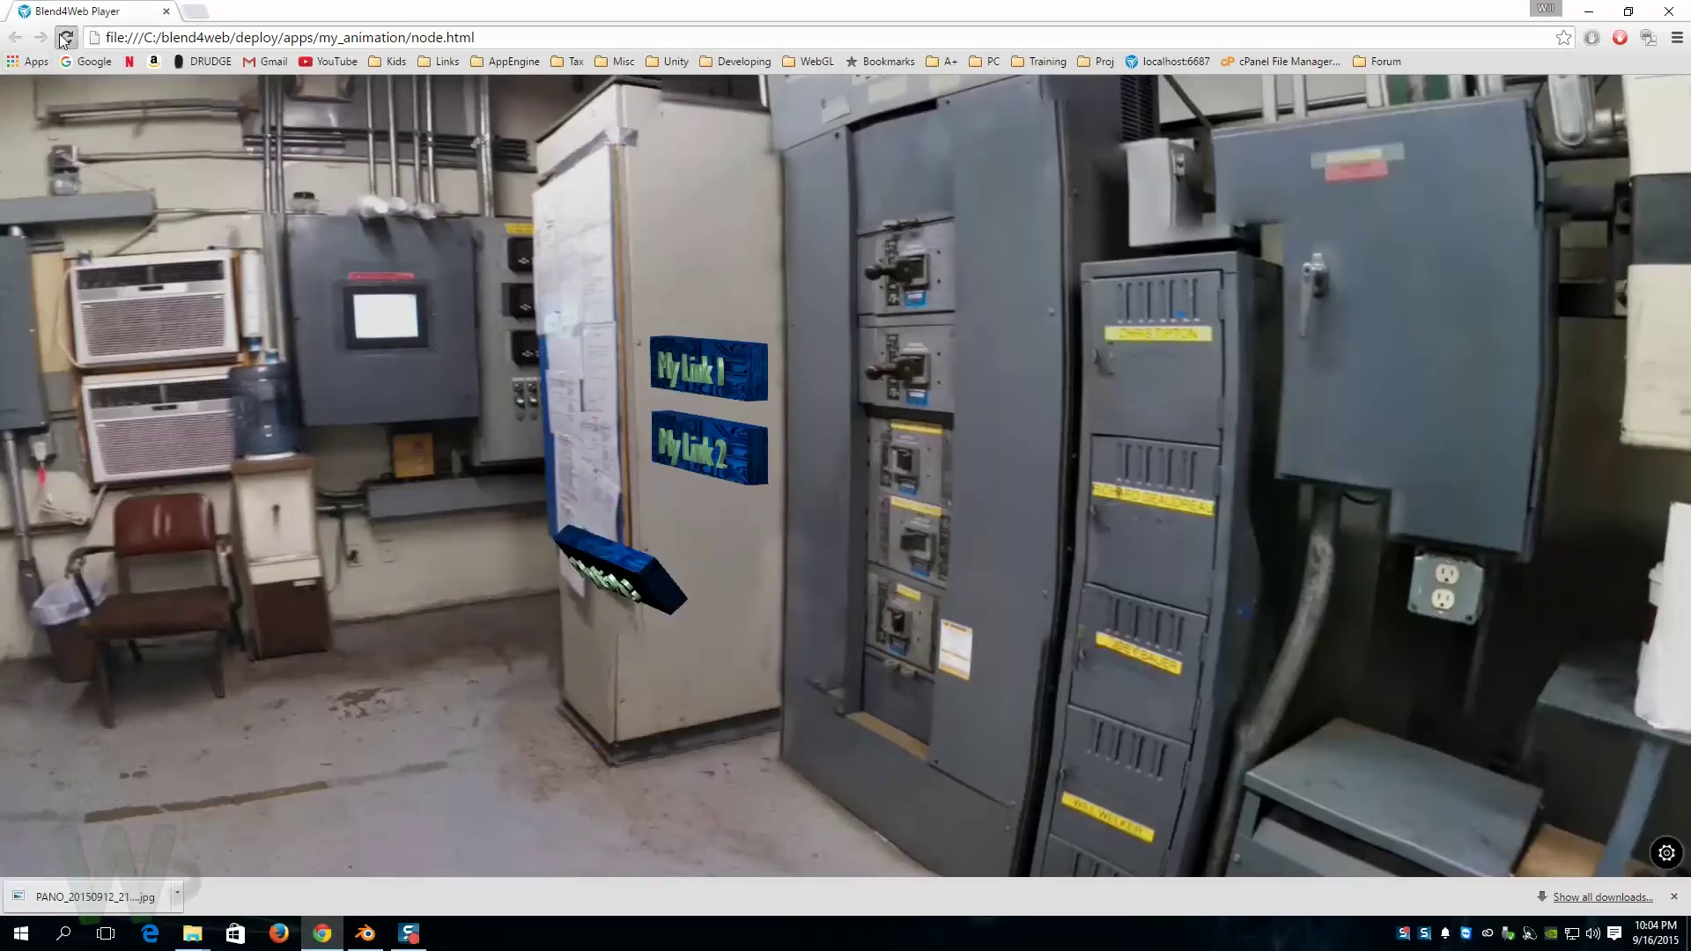
key(F5)
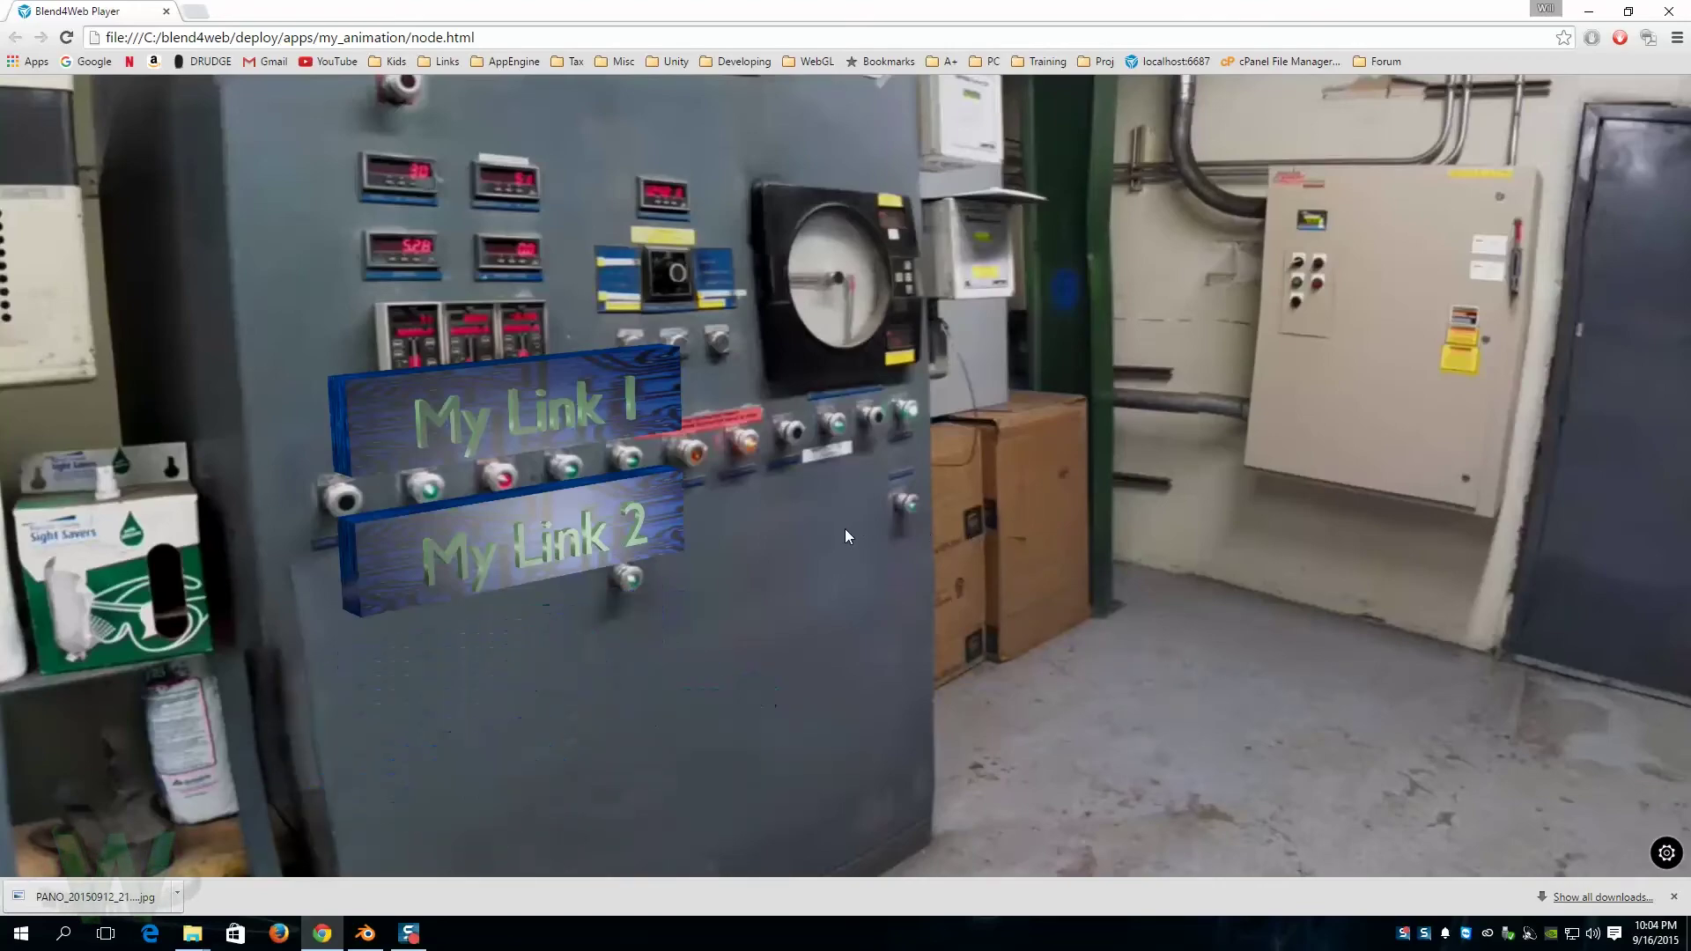
drag(847, 556, 595, 571)
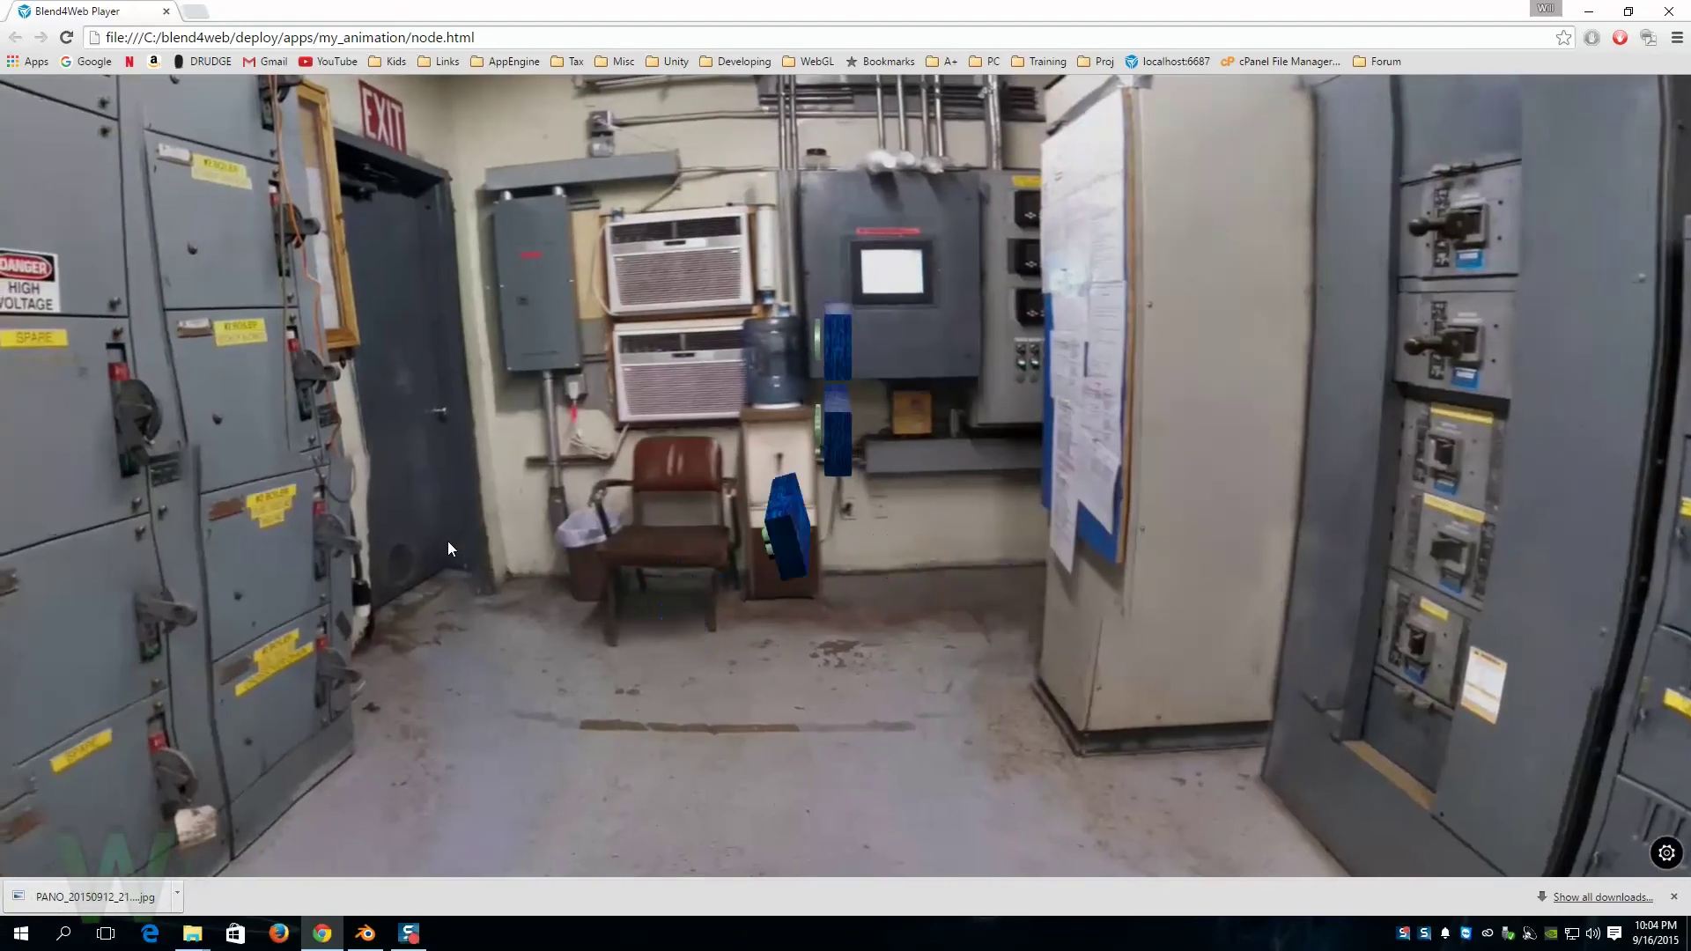
drag(448, 543, 742, 569)
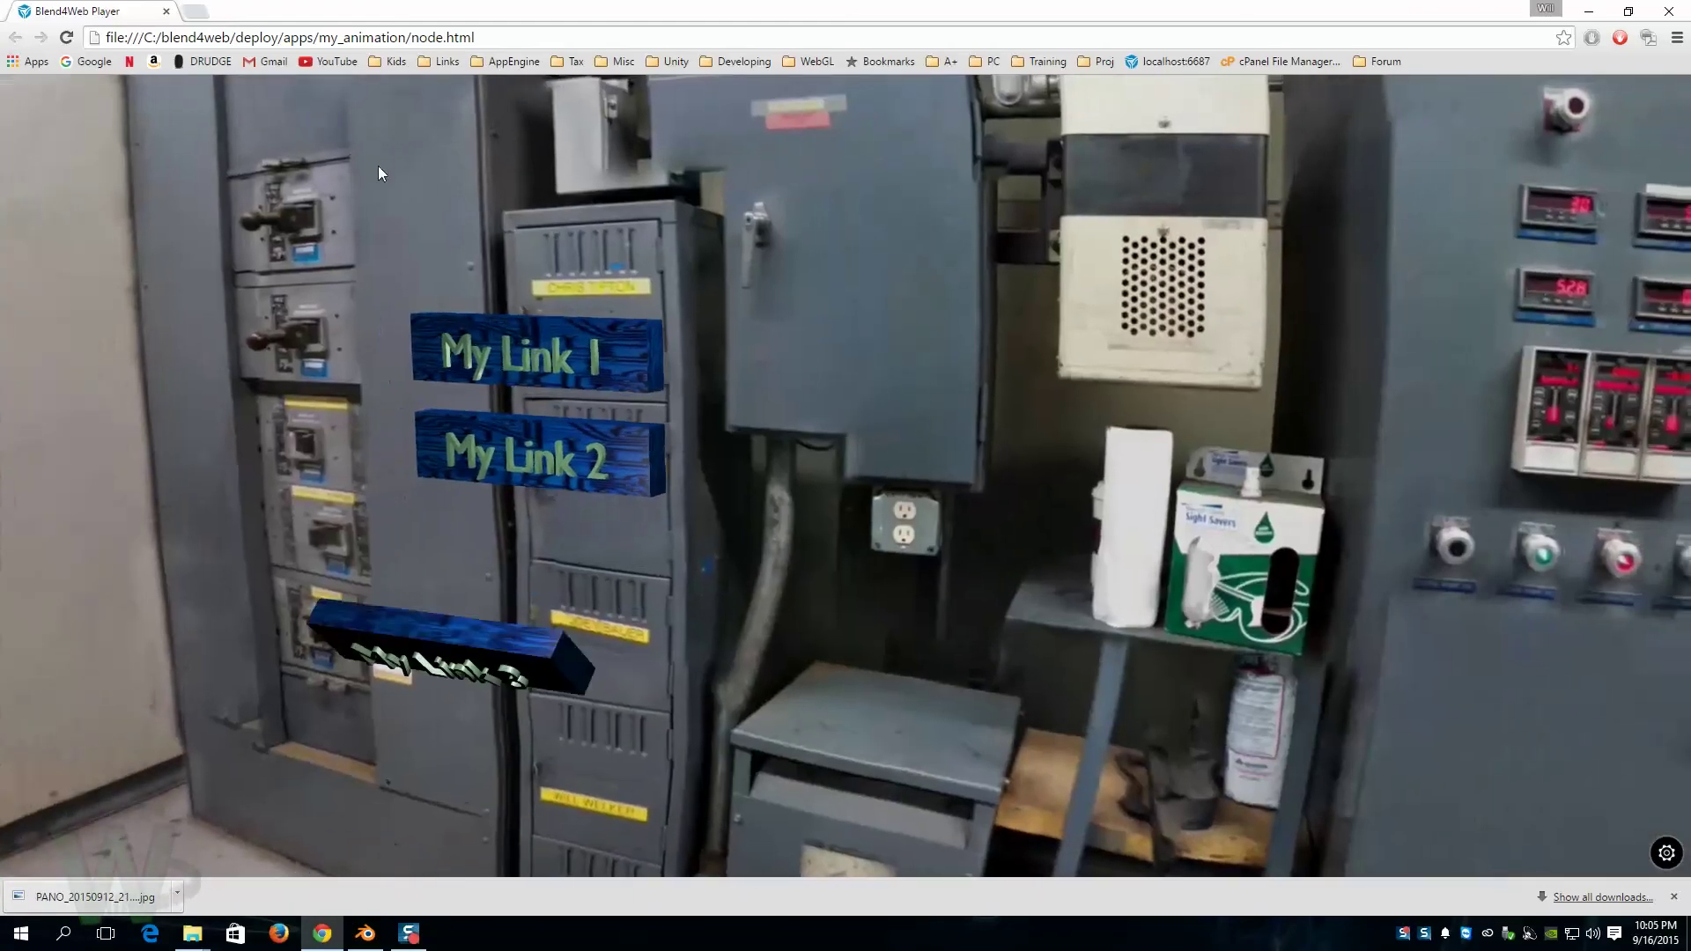
Step: Switch to Blender, replace the Graph Editor with the NLA Editor, and widen the animation editors
key(alt+Tab)
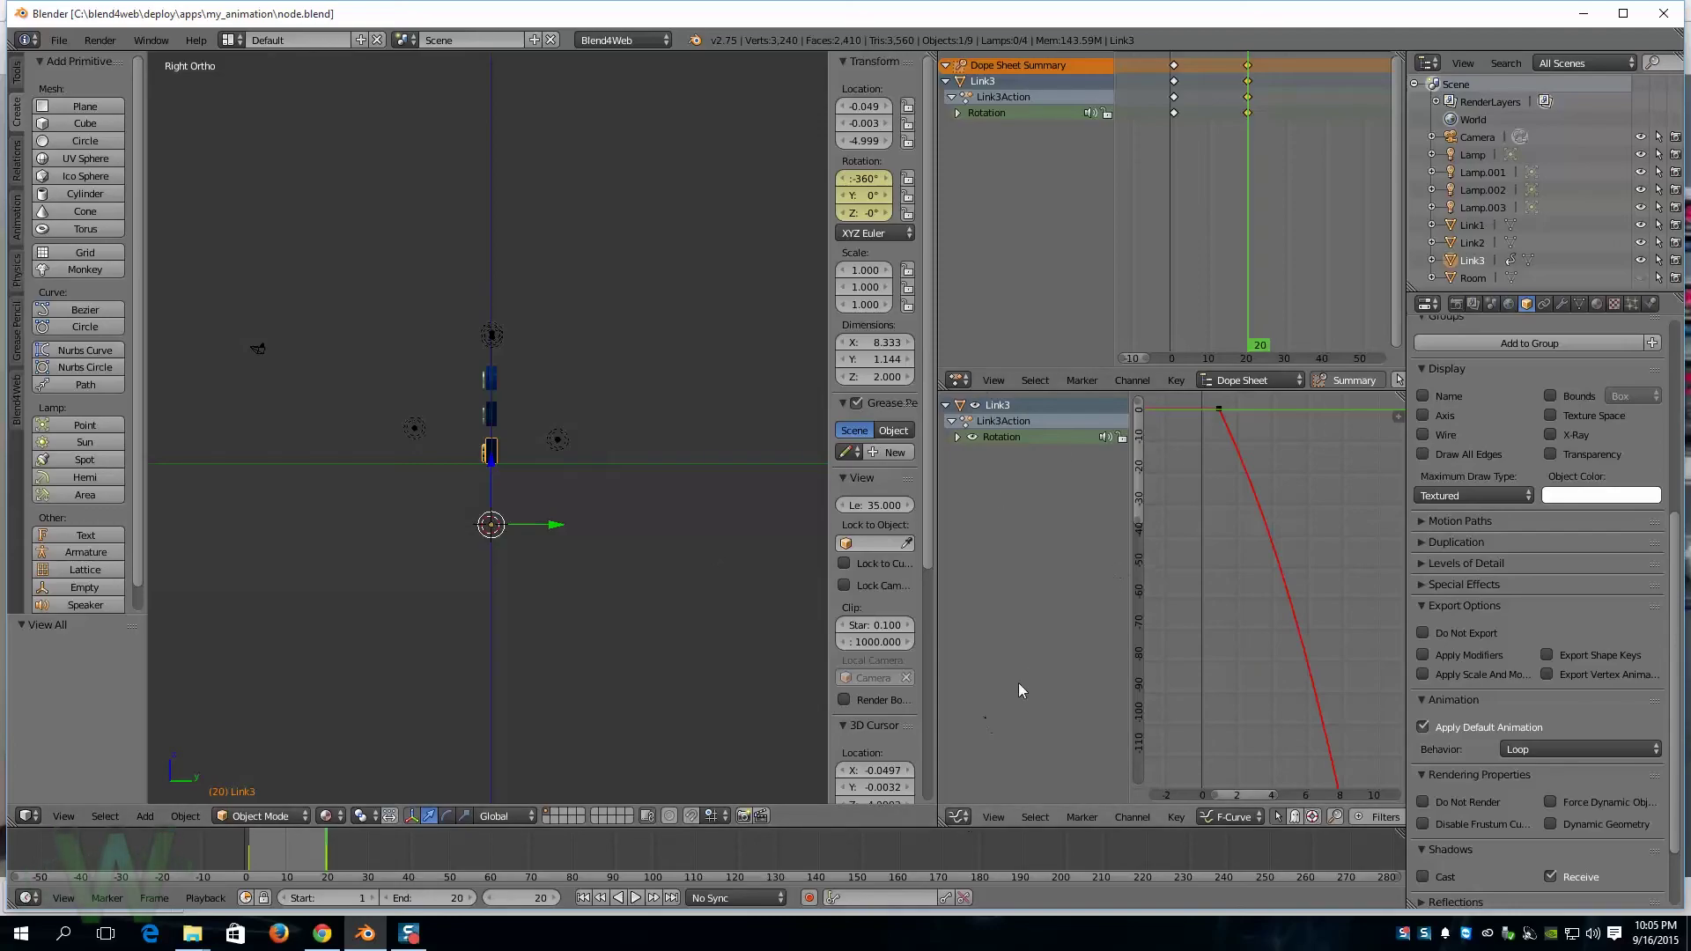
click(959, 817)
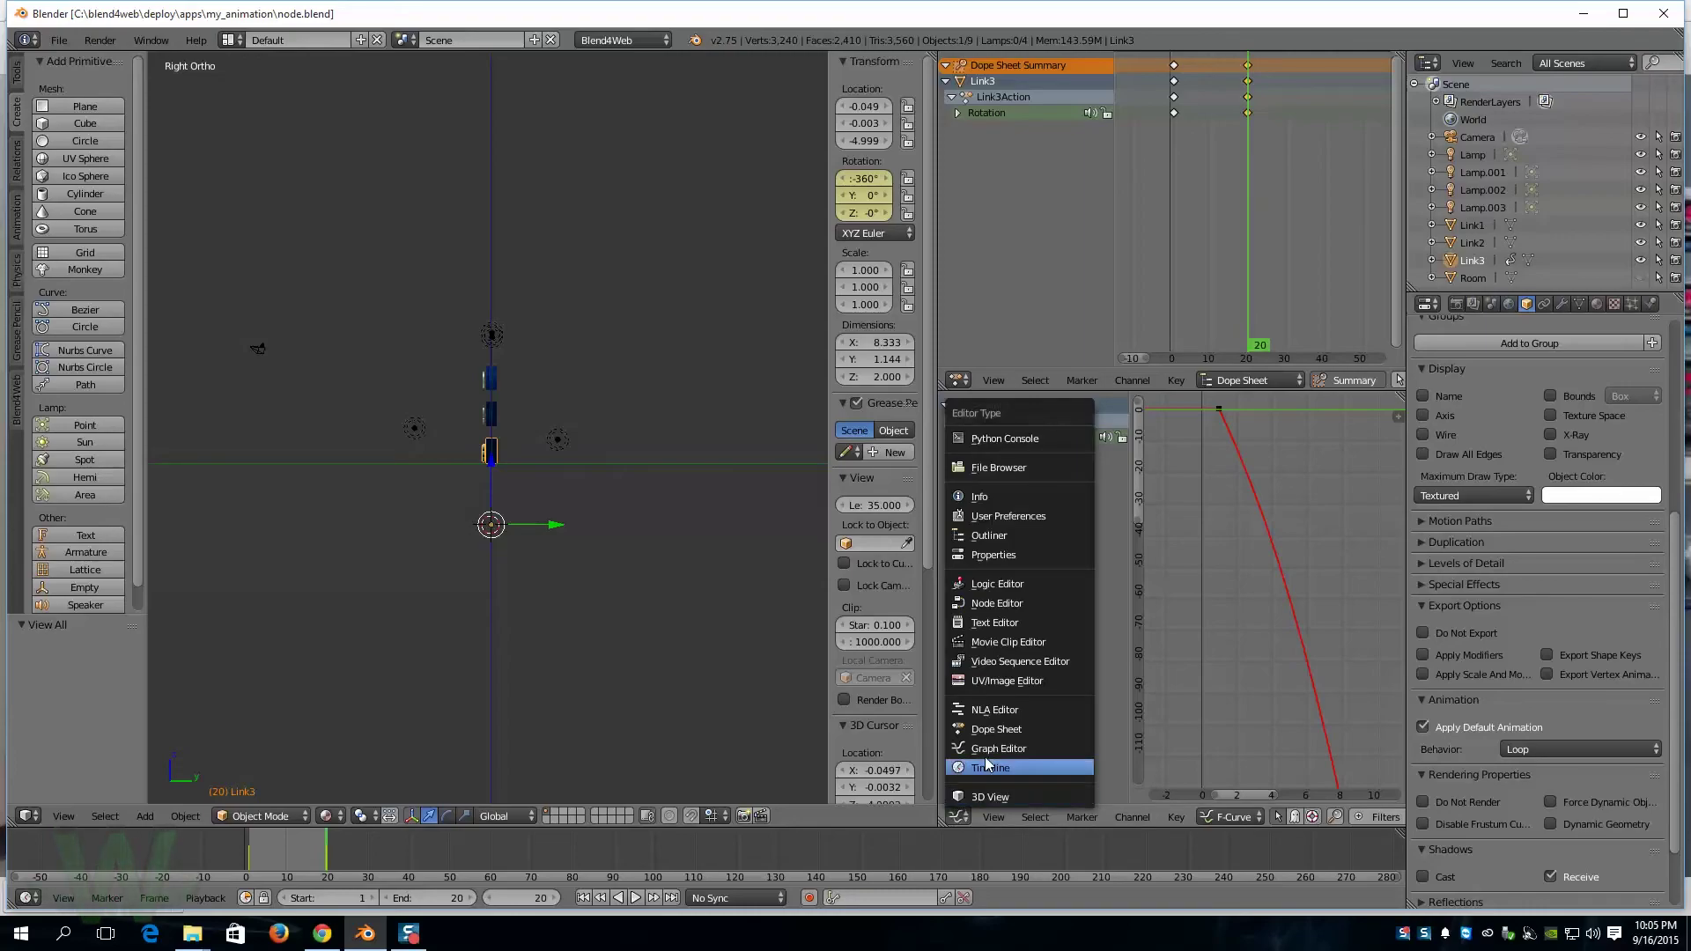
click(1001, 714)
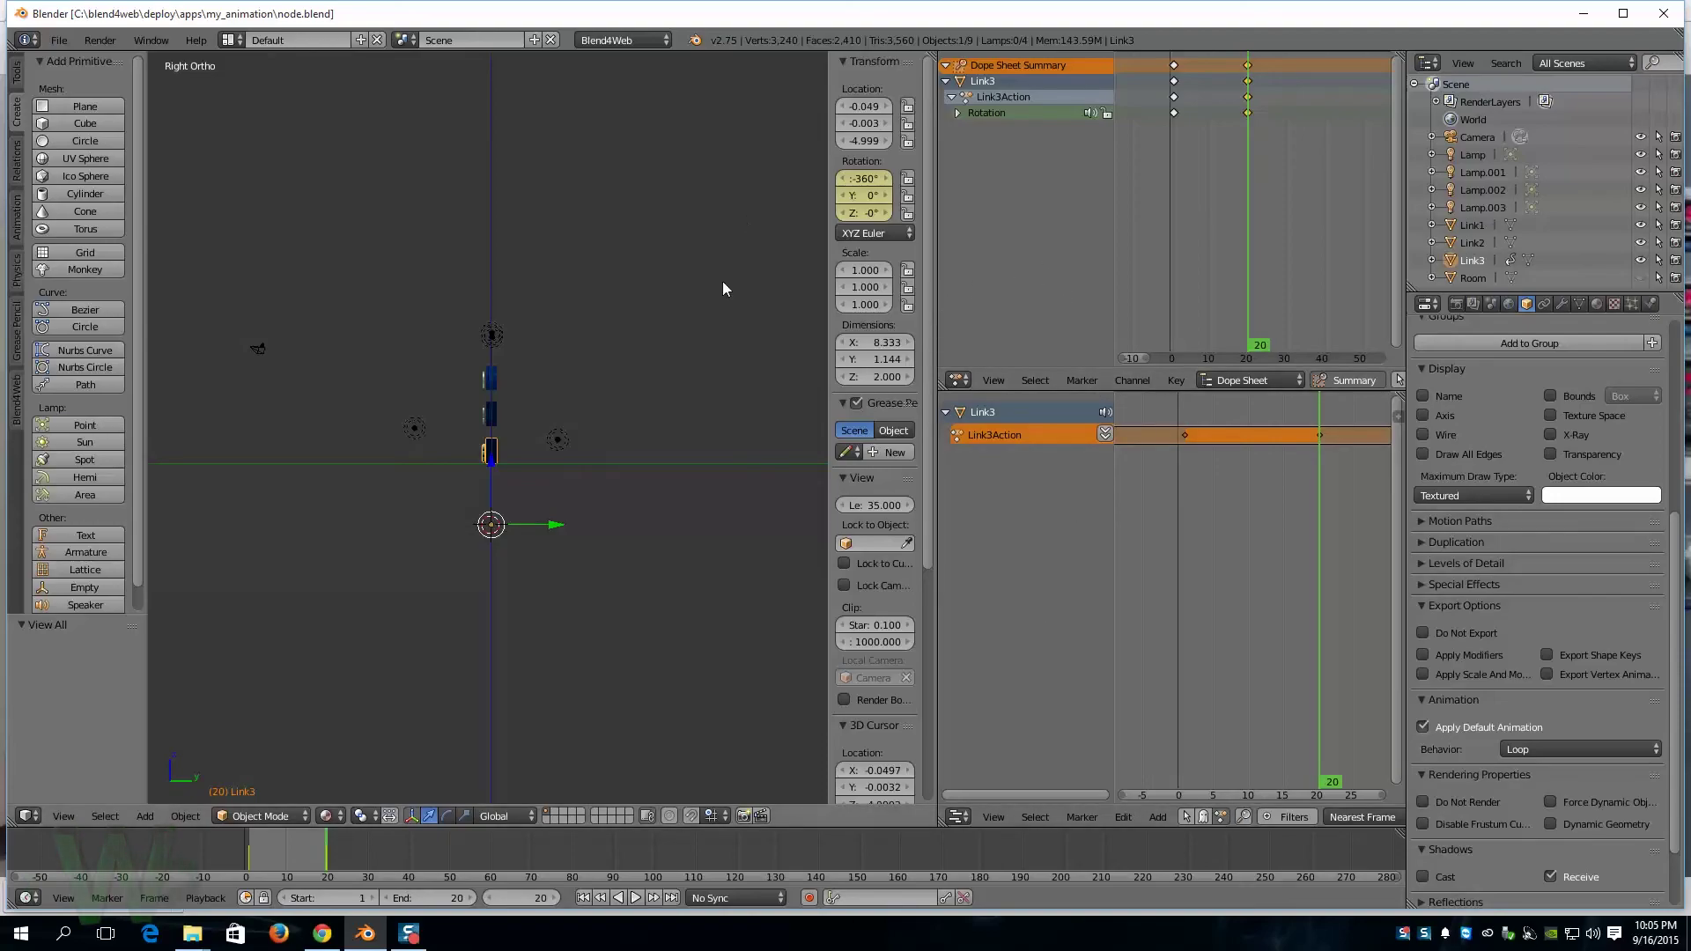
drag(937, 286, 730, 287)
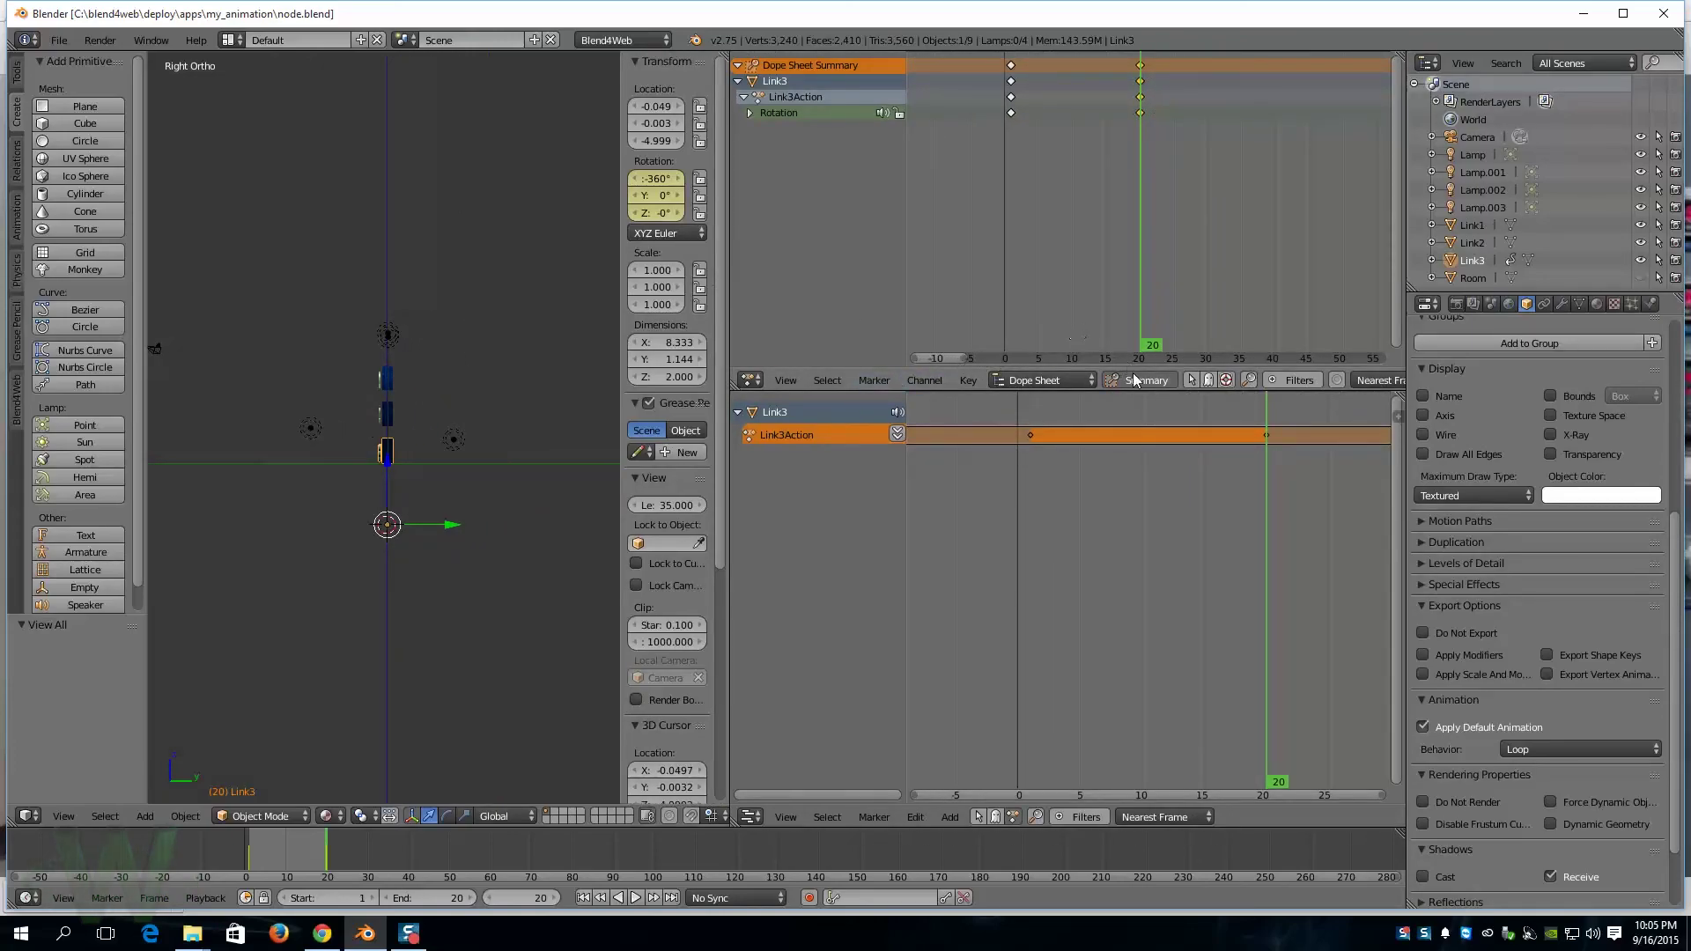
Step: Set the Dope Sheet to Action Editor mode and push Link3Action down into a strip on an NLA track
click(1075, 379)
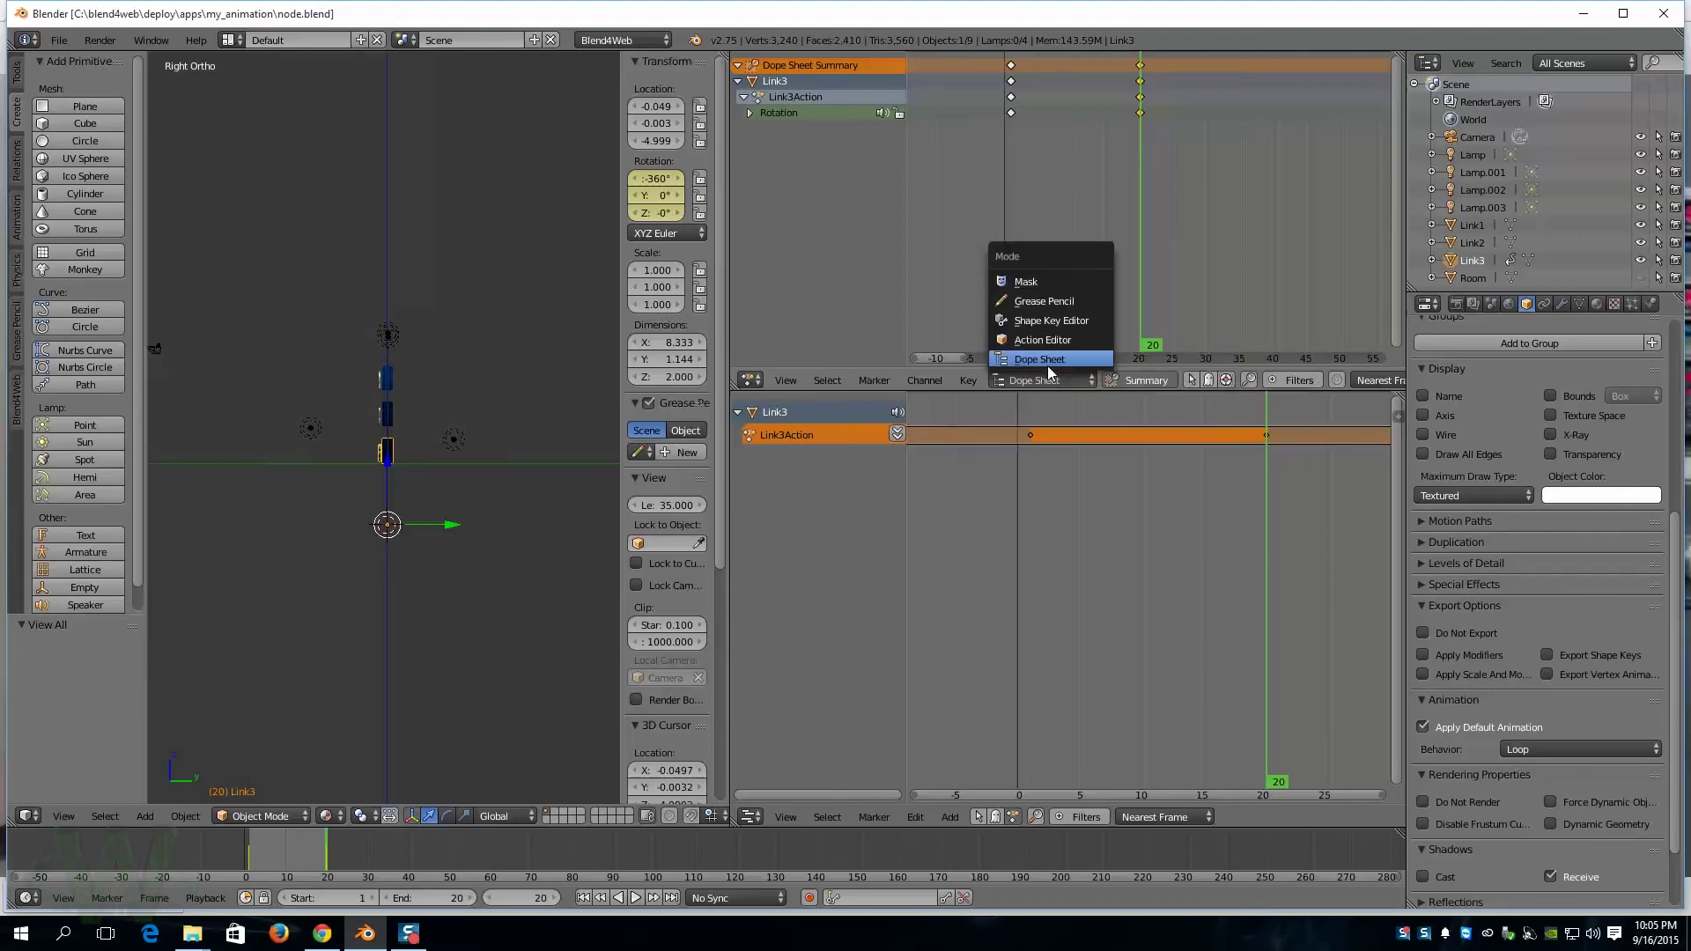
click(1051, 342)
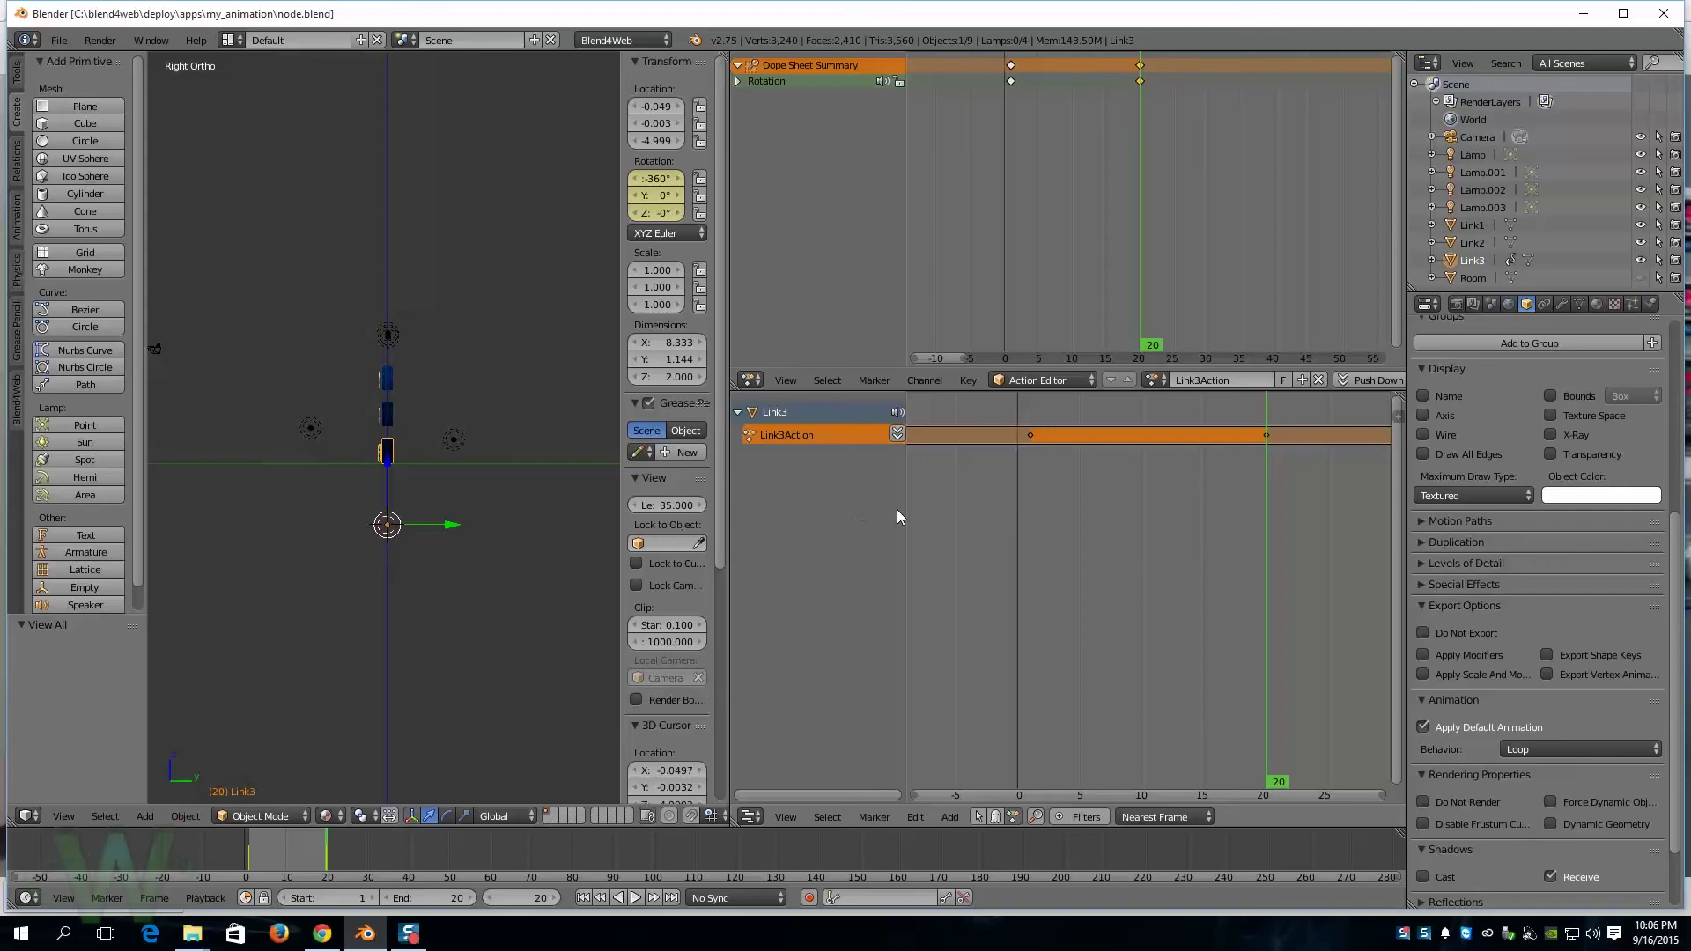
click(897, 435)
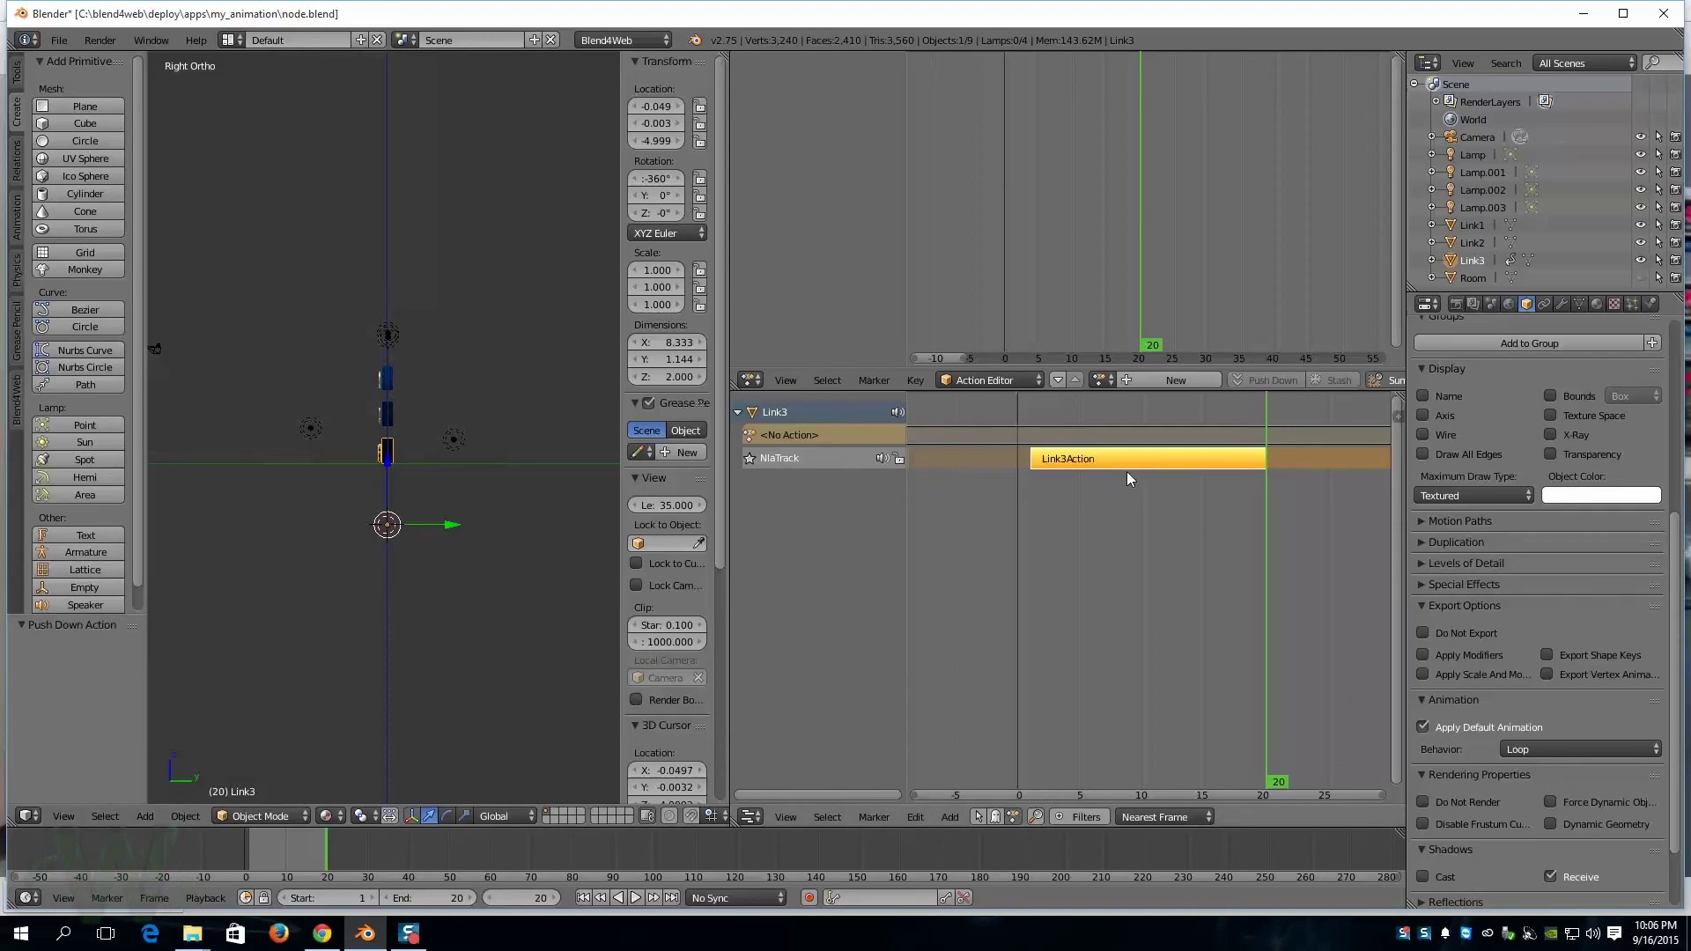
Step: Try sliding the Link3Action strip along its NLA track
scroll(1261, 606, down, 4)
key(g)
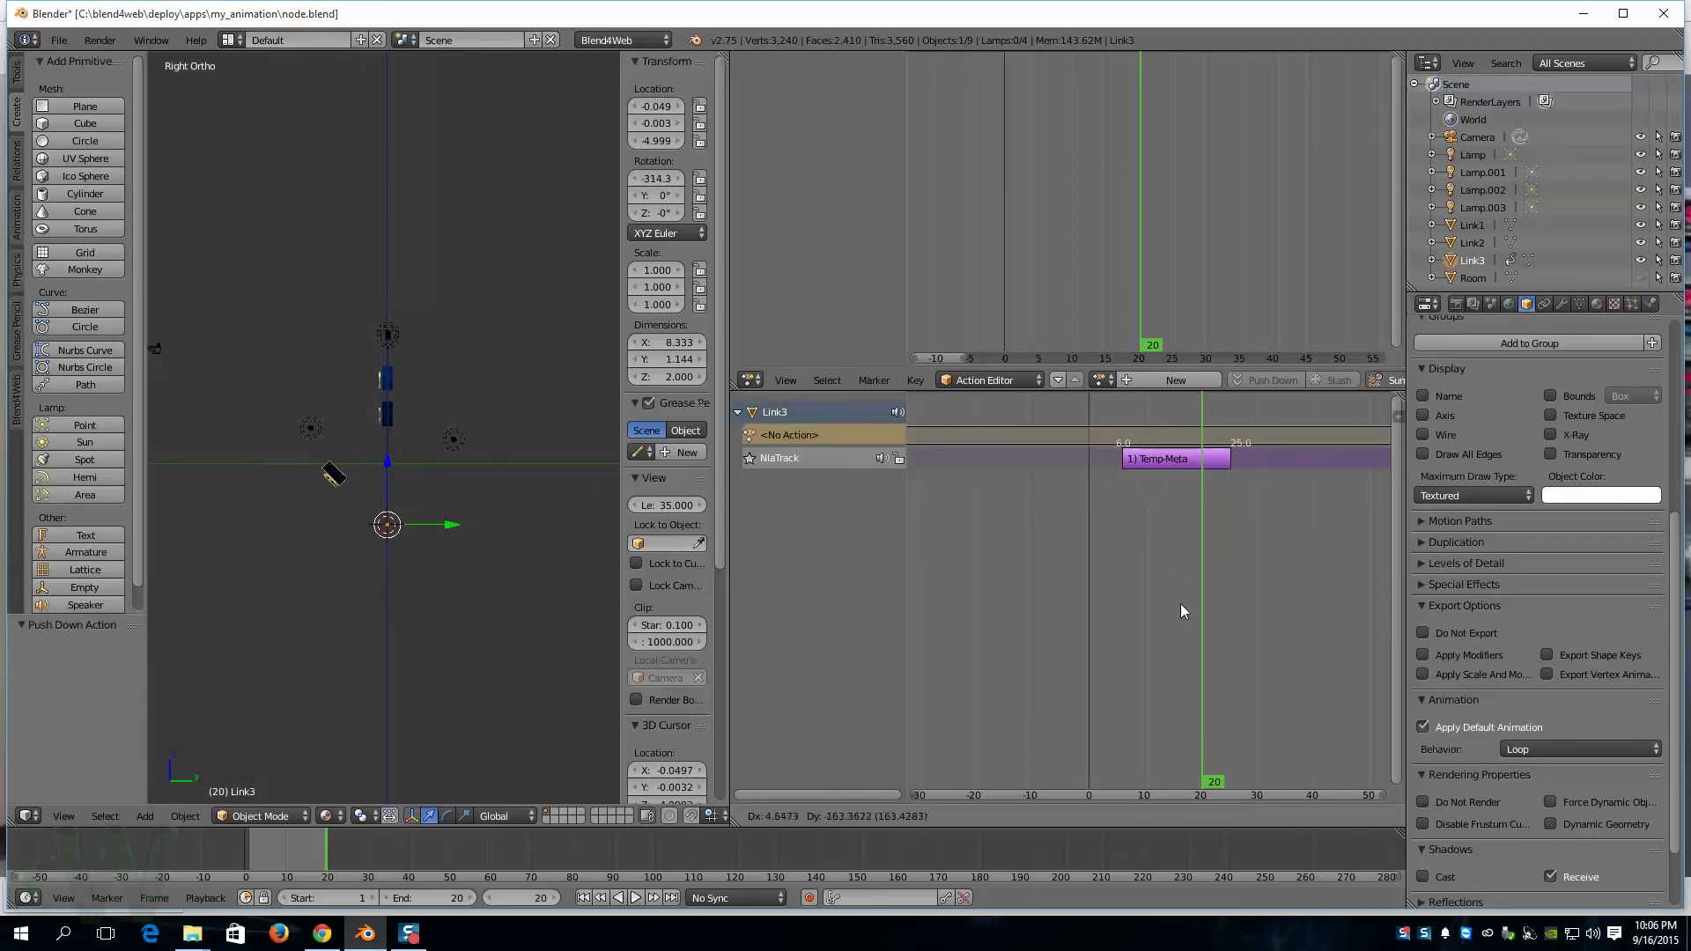
click(1132, 589)
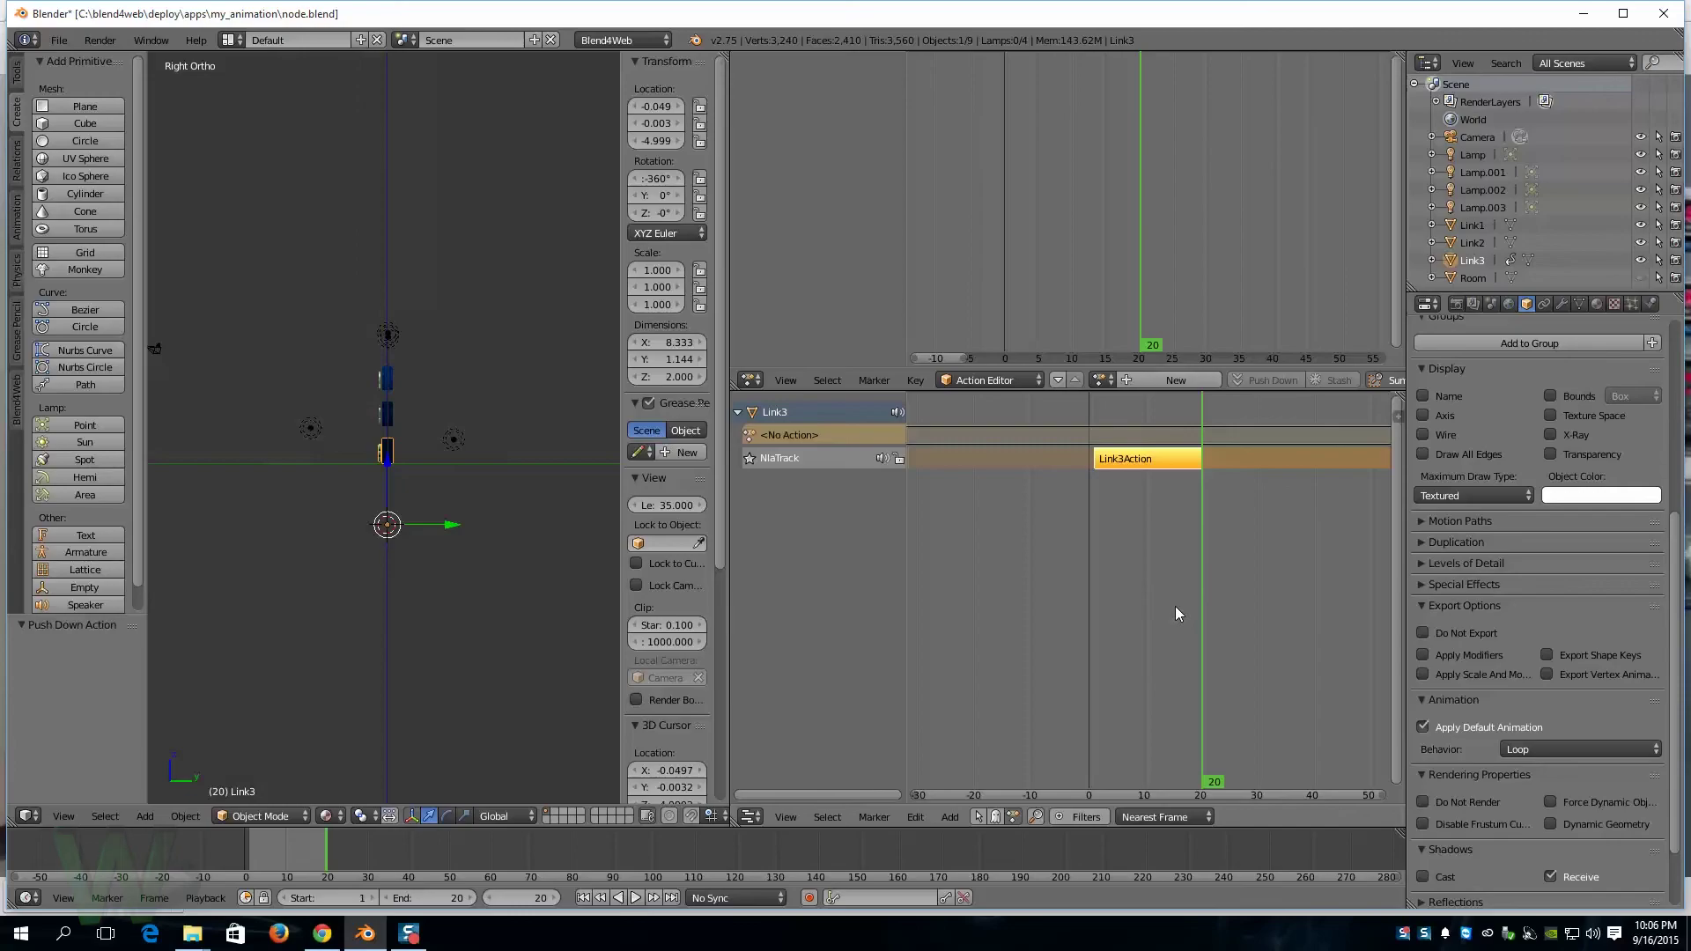
Step: Insert a rotation keyframe for the Link2 sign at frame 1
drag(729, 483, 1117, 475)
right_click(582, 374)
right_click(581, 409)
click(249, 851)
key(i)
click(705, 327)
Step: Go to frame 20, set Link2's X rotation to -360°, and insert a rotation keyframe
double_click(542, 900)
text(20)
key(Return)
double_click(1043, 178)
text(-360)
key(Return)
key(i)
Step: Widen the animation editors and push Link2Action down into a strip on an NLA track
drag(315, 844, 327, 878)
drag(1114, 572, 692, 573)
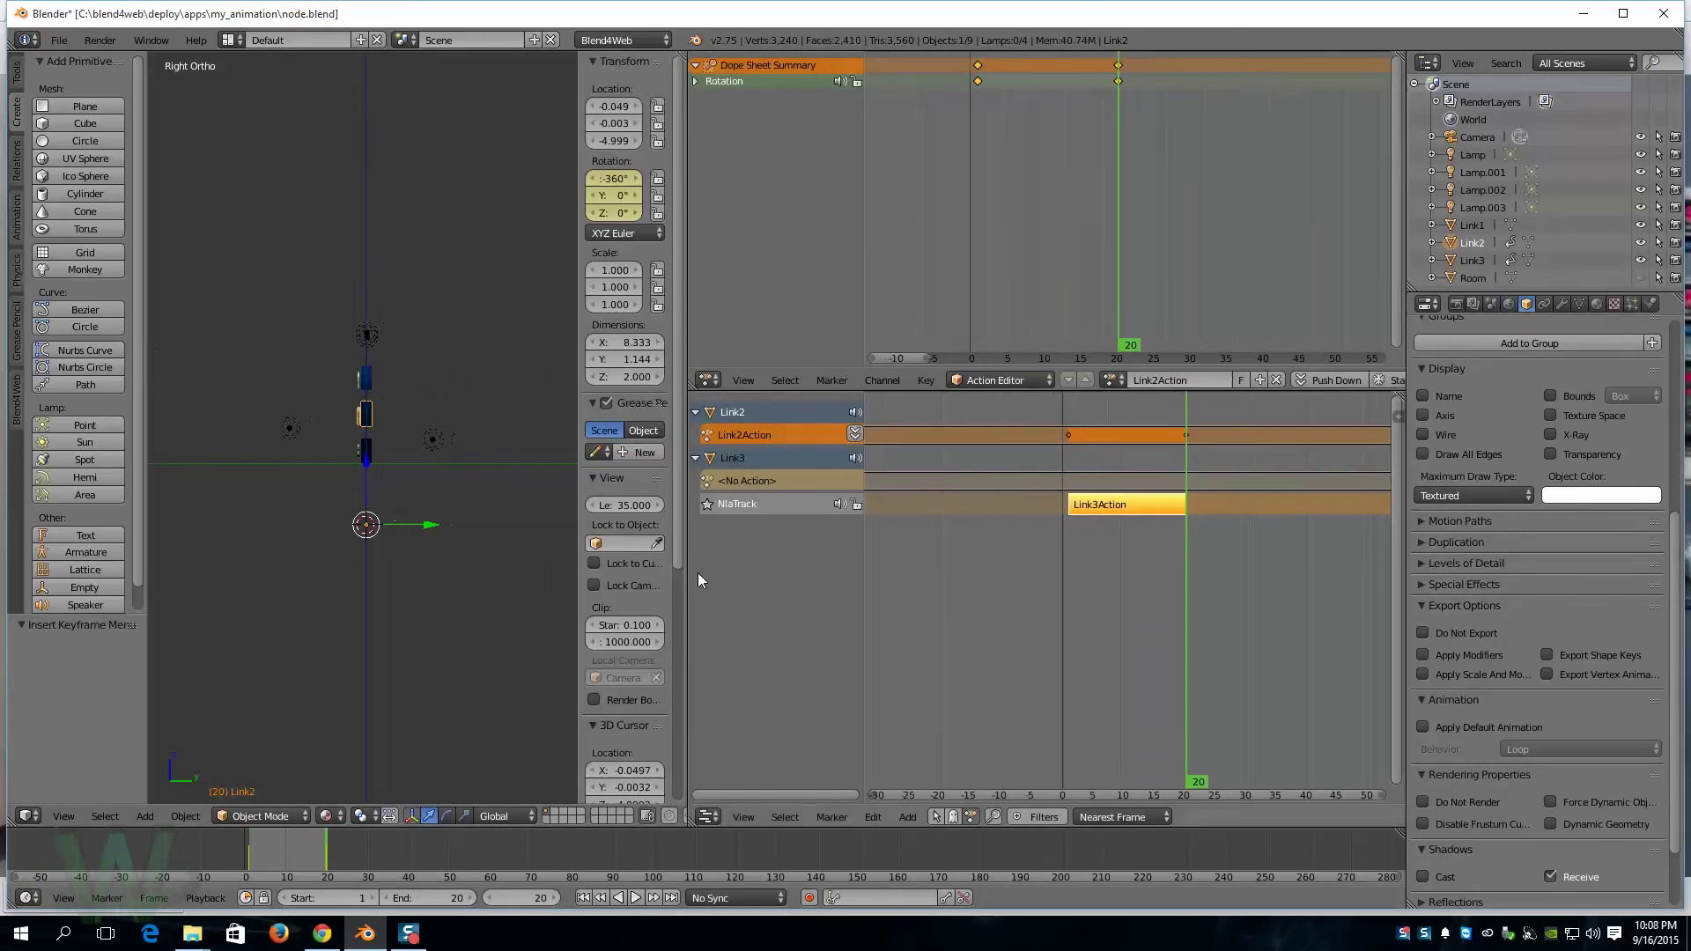
click(854, 435)
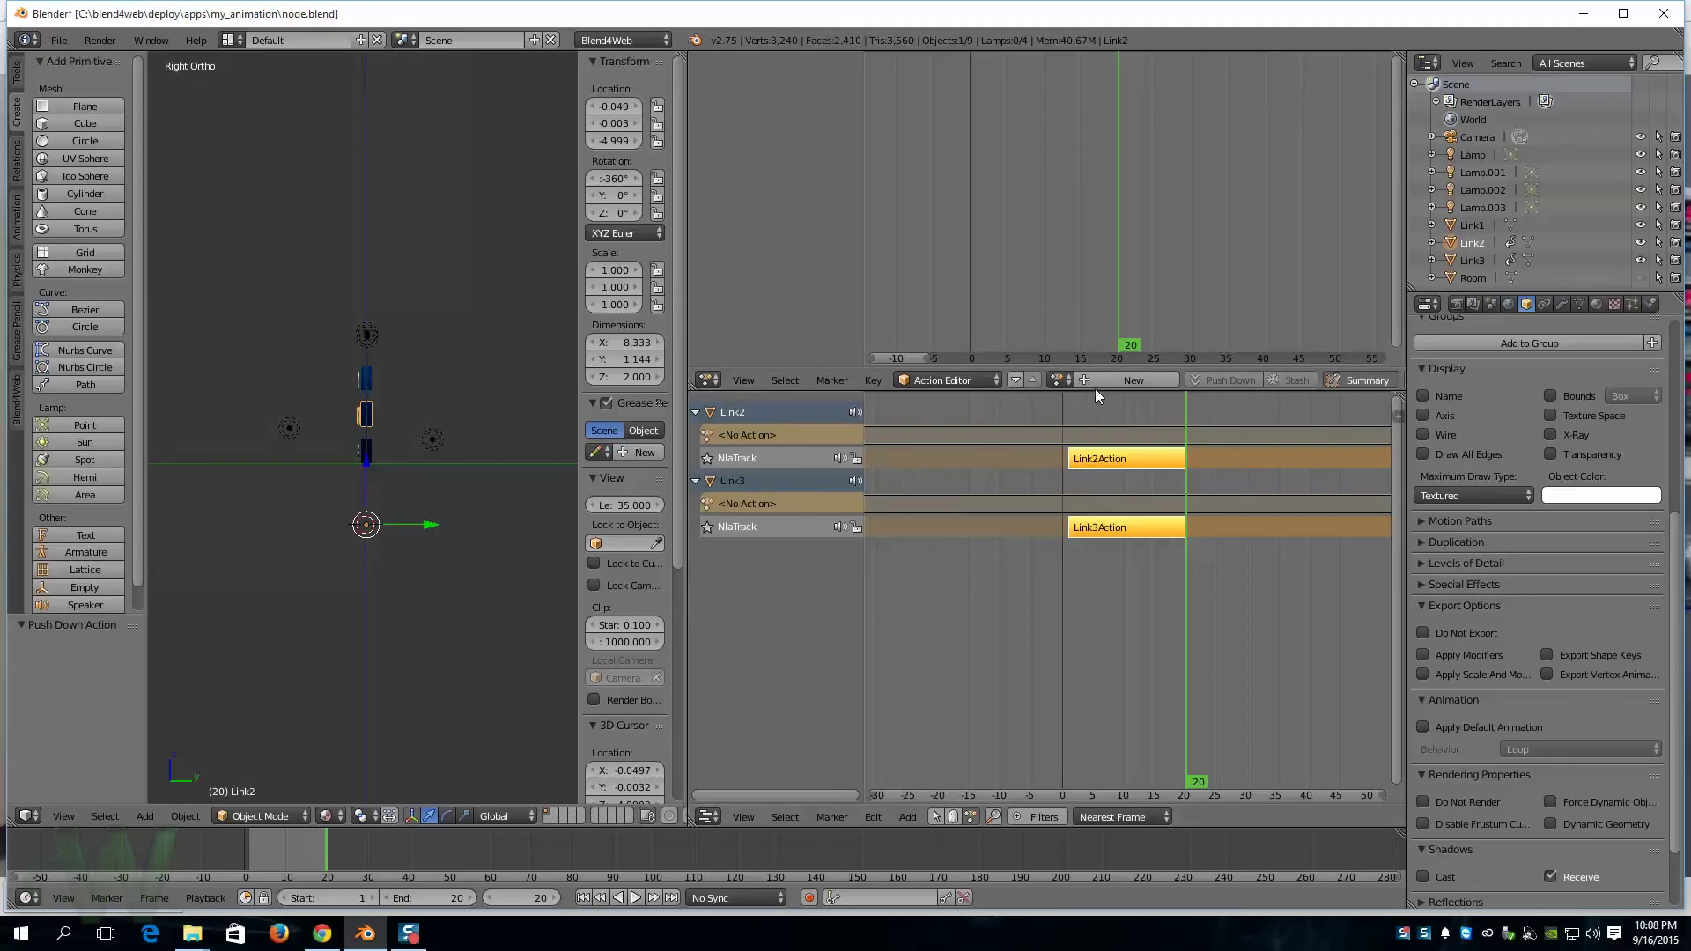
Step: Try assigning Link3Action to Link2 as its active action, and unlink it again
click(1063, 381)
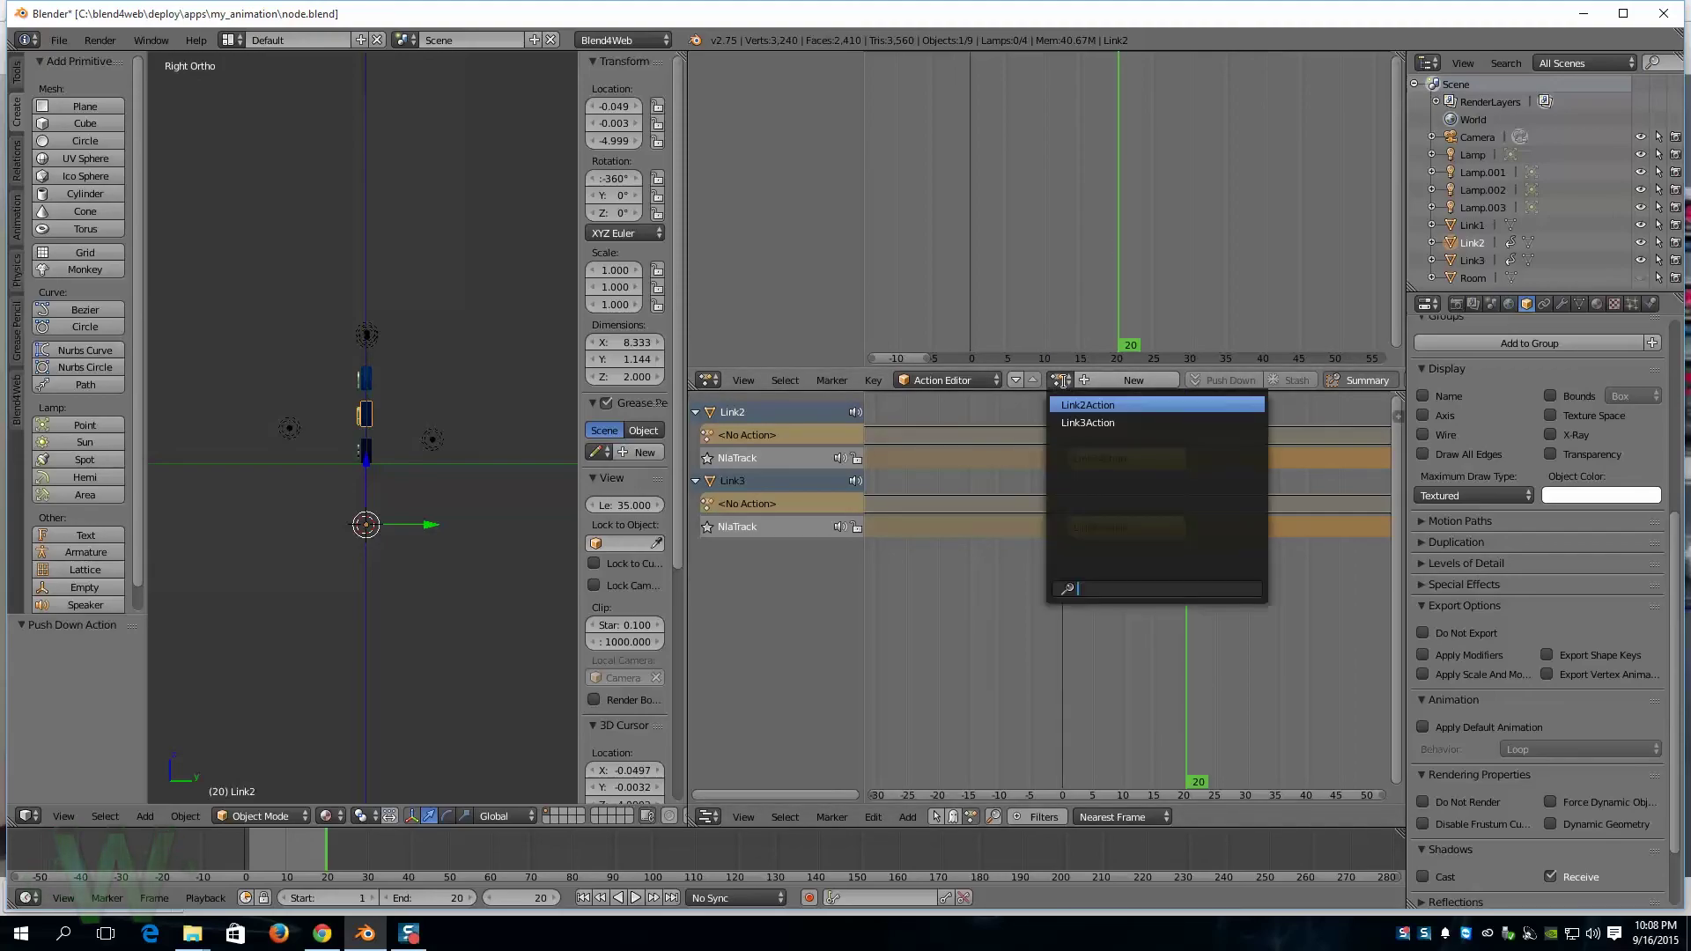
click(1076, 422)
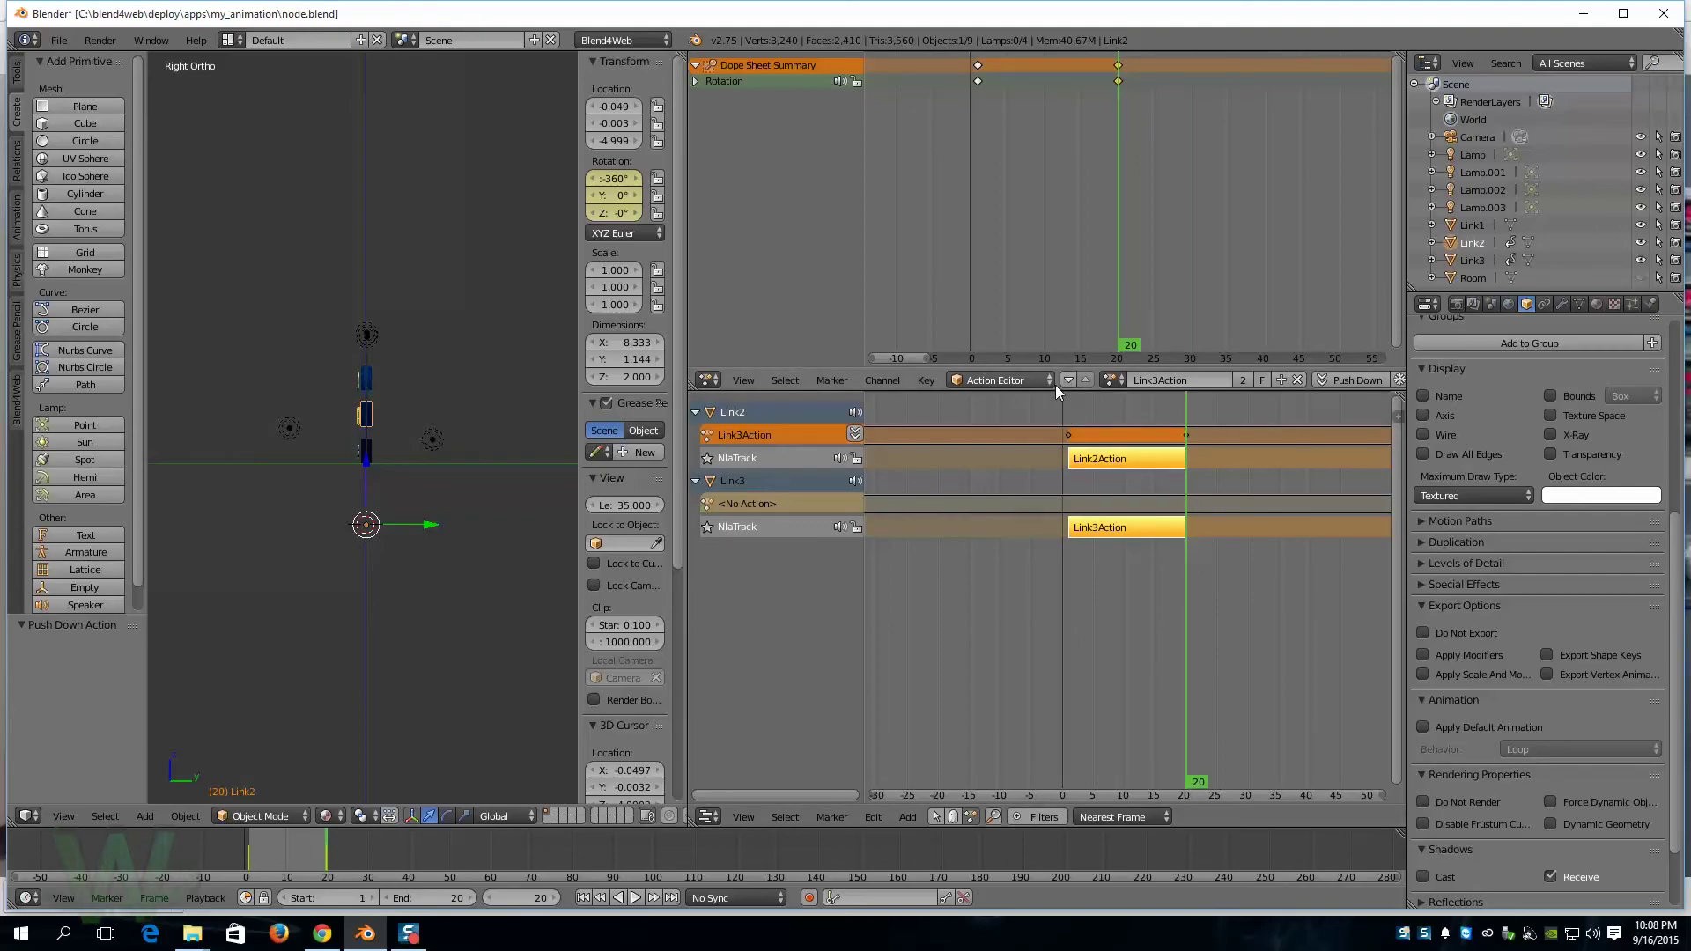
click(1297, 381)
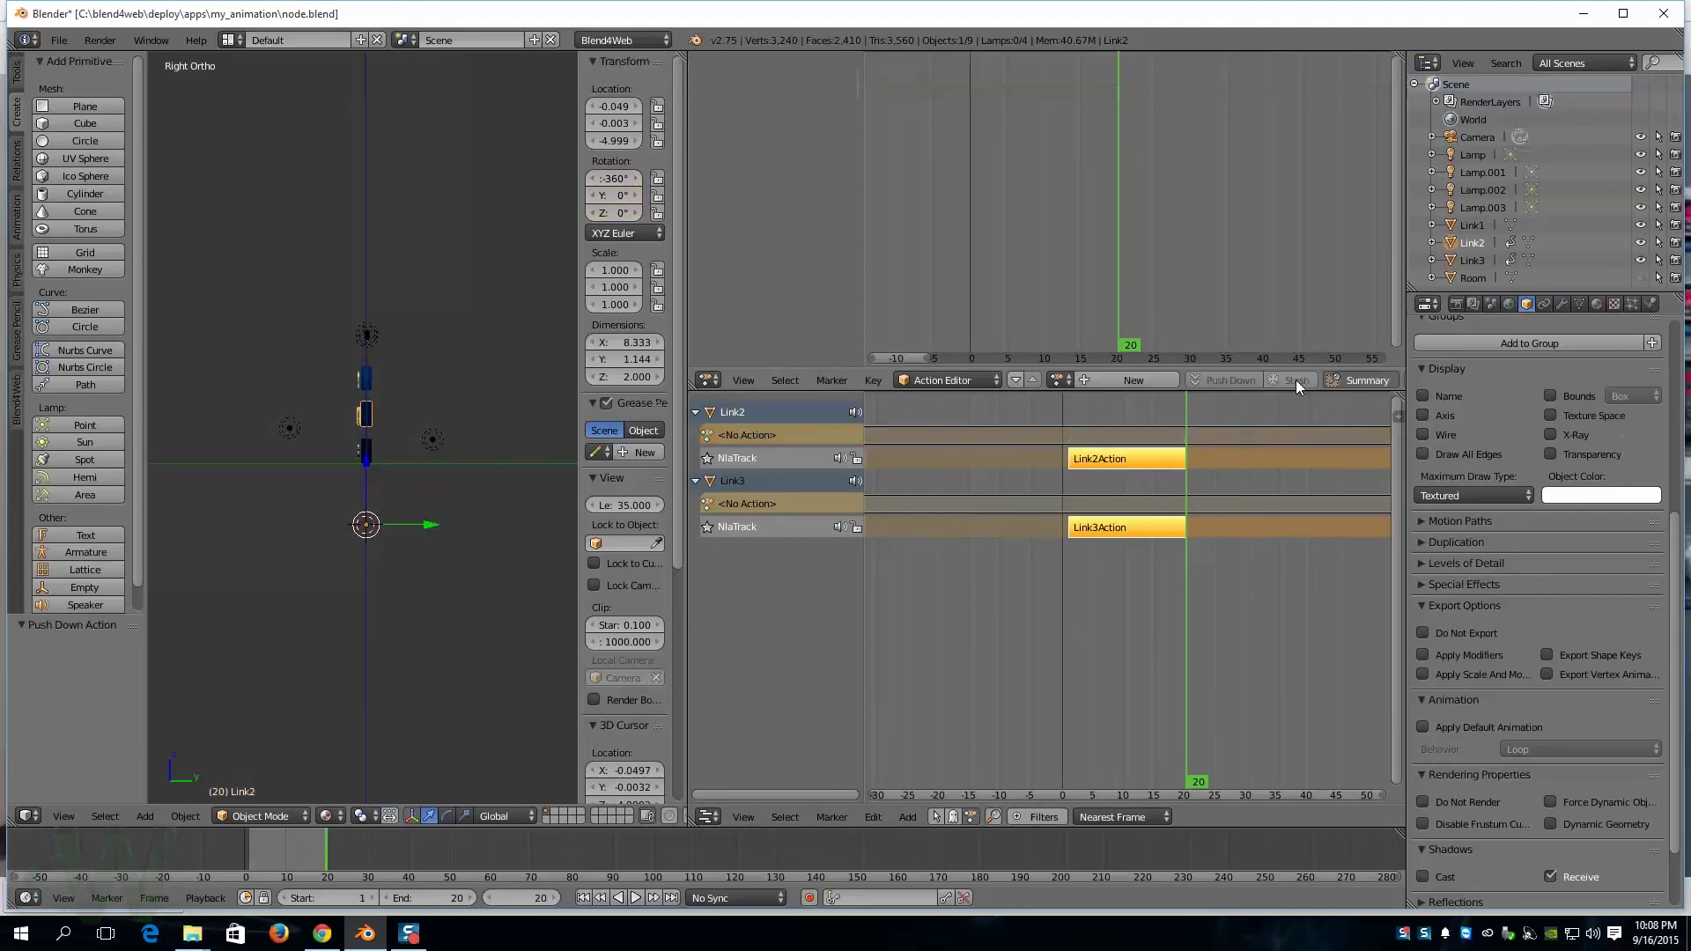
click(1063, 379)
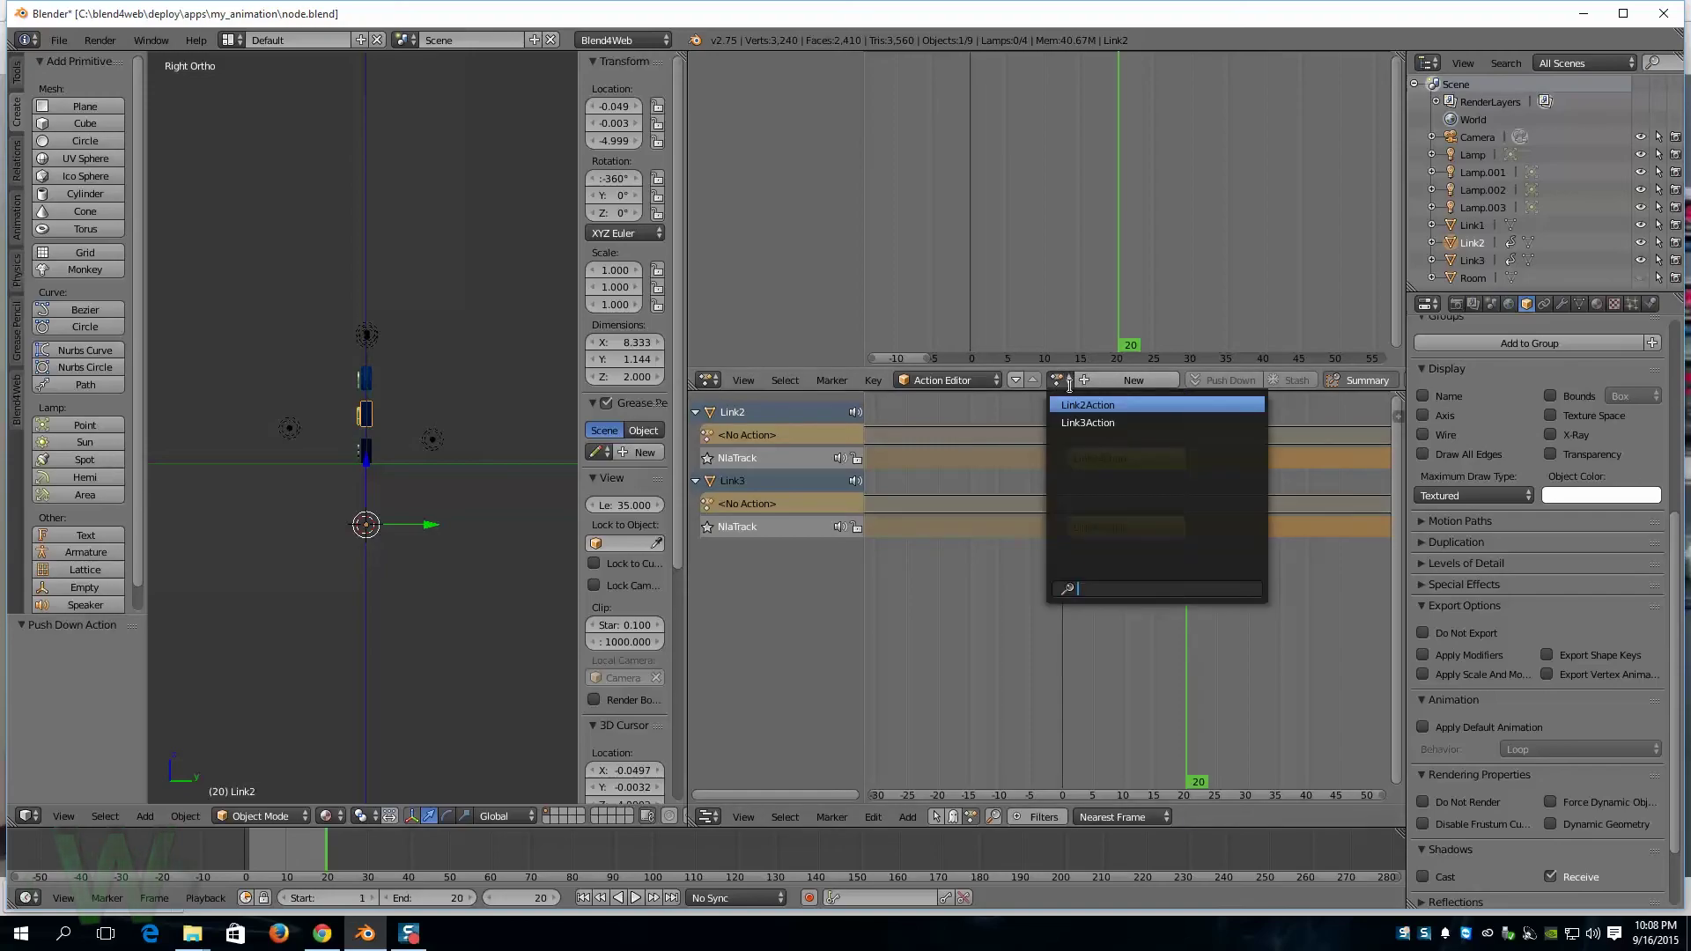
click(1085, 423)
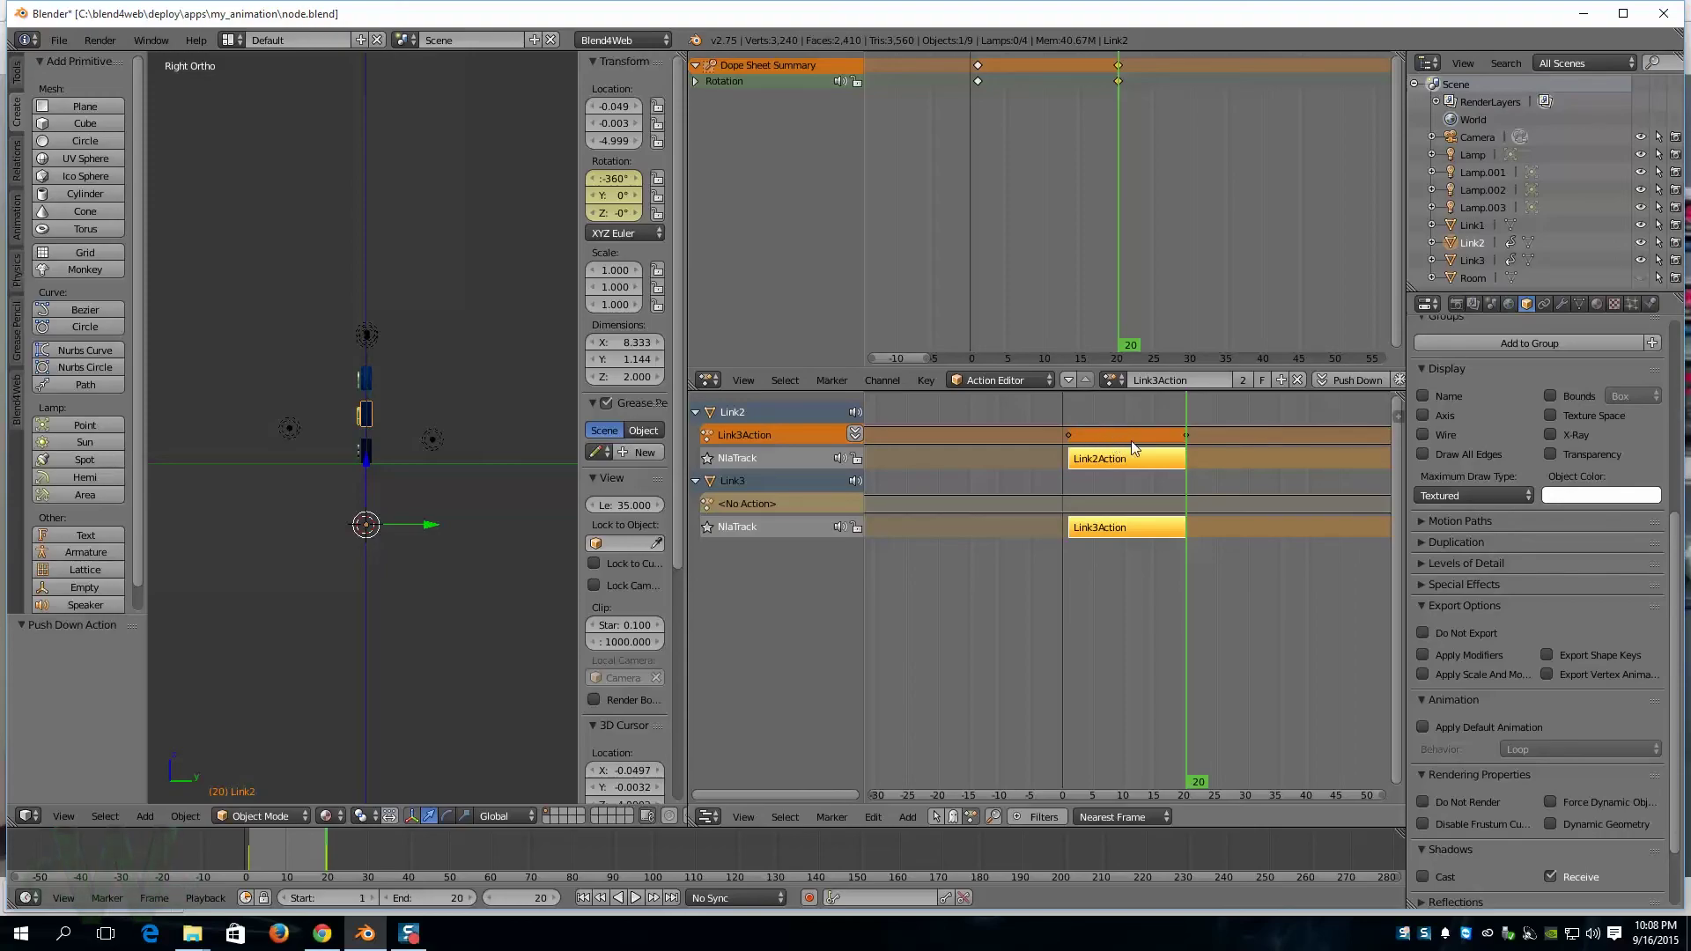
click(1297, 380)
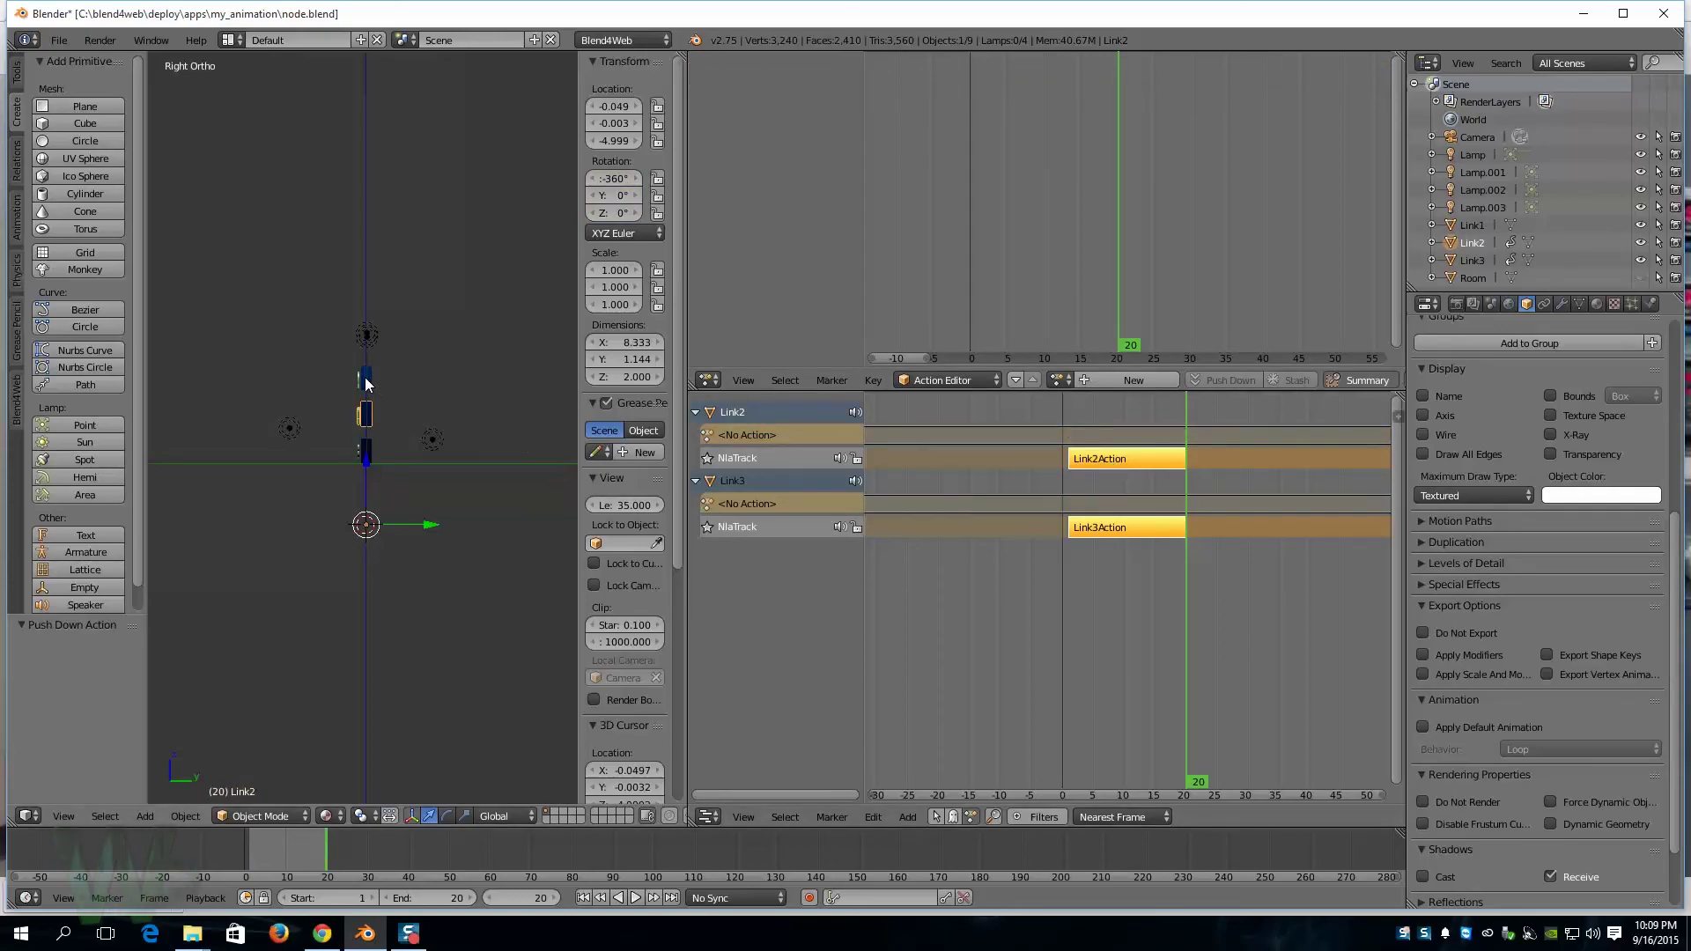
Step: Select the Link1 sign and insert a rotation keyframe for it at frame 1
right_click(367, 334)
right_click(371, 385)
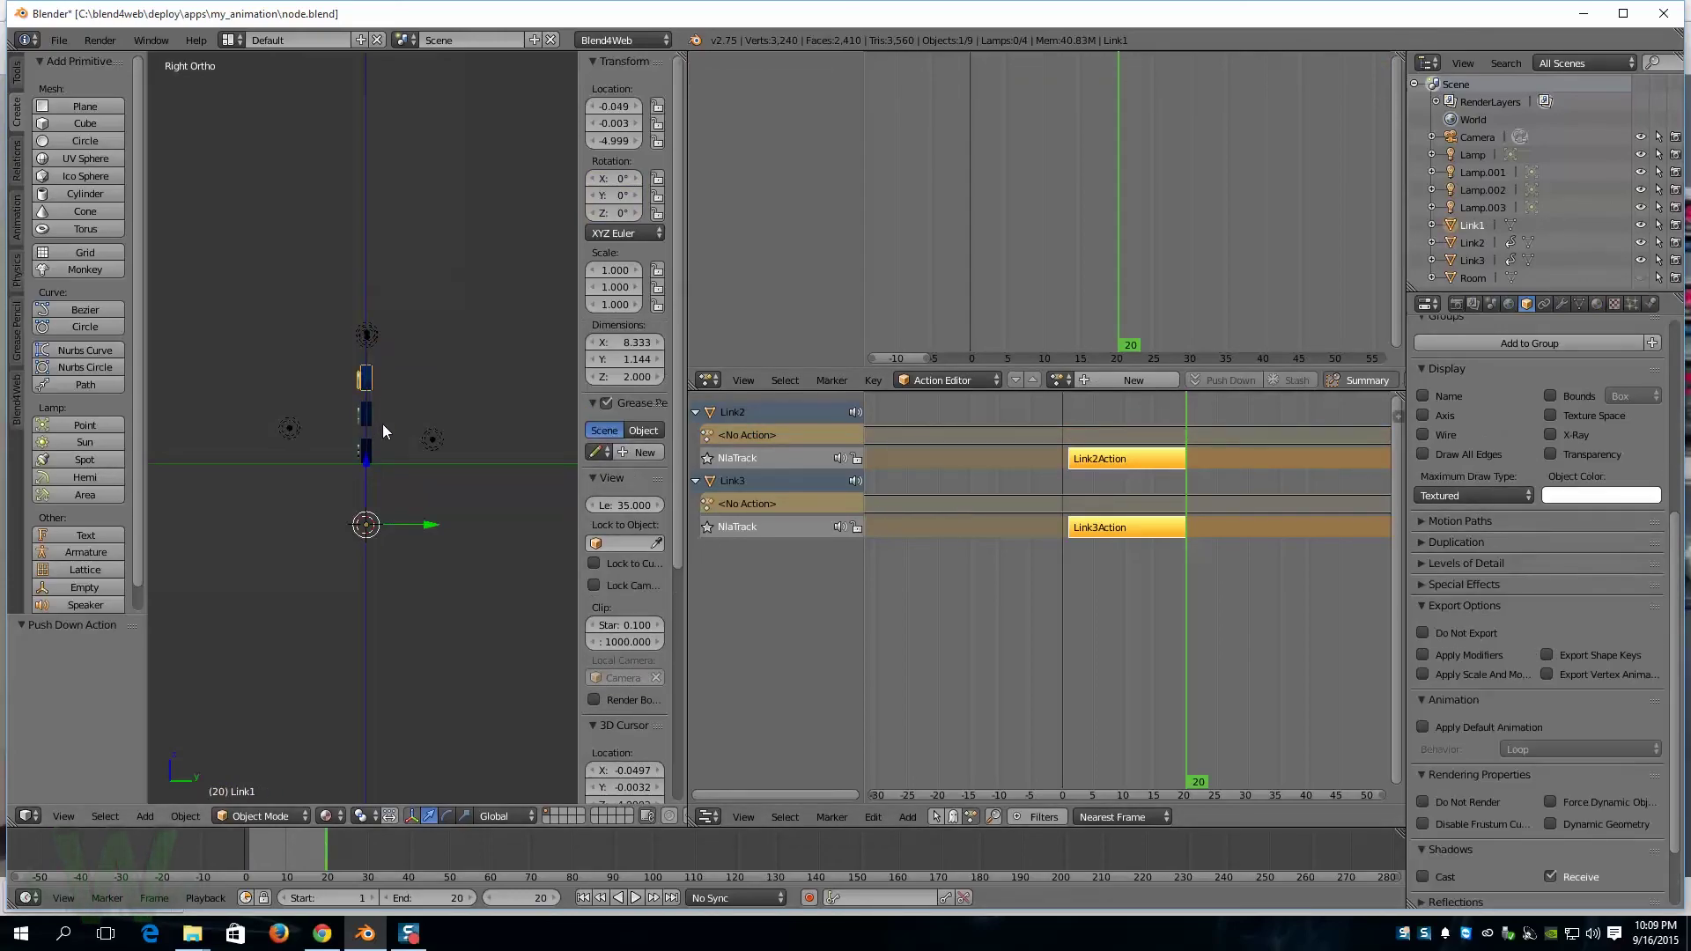
key(shift+Left)
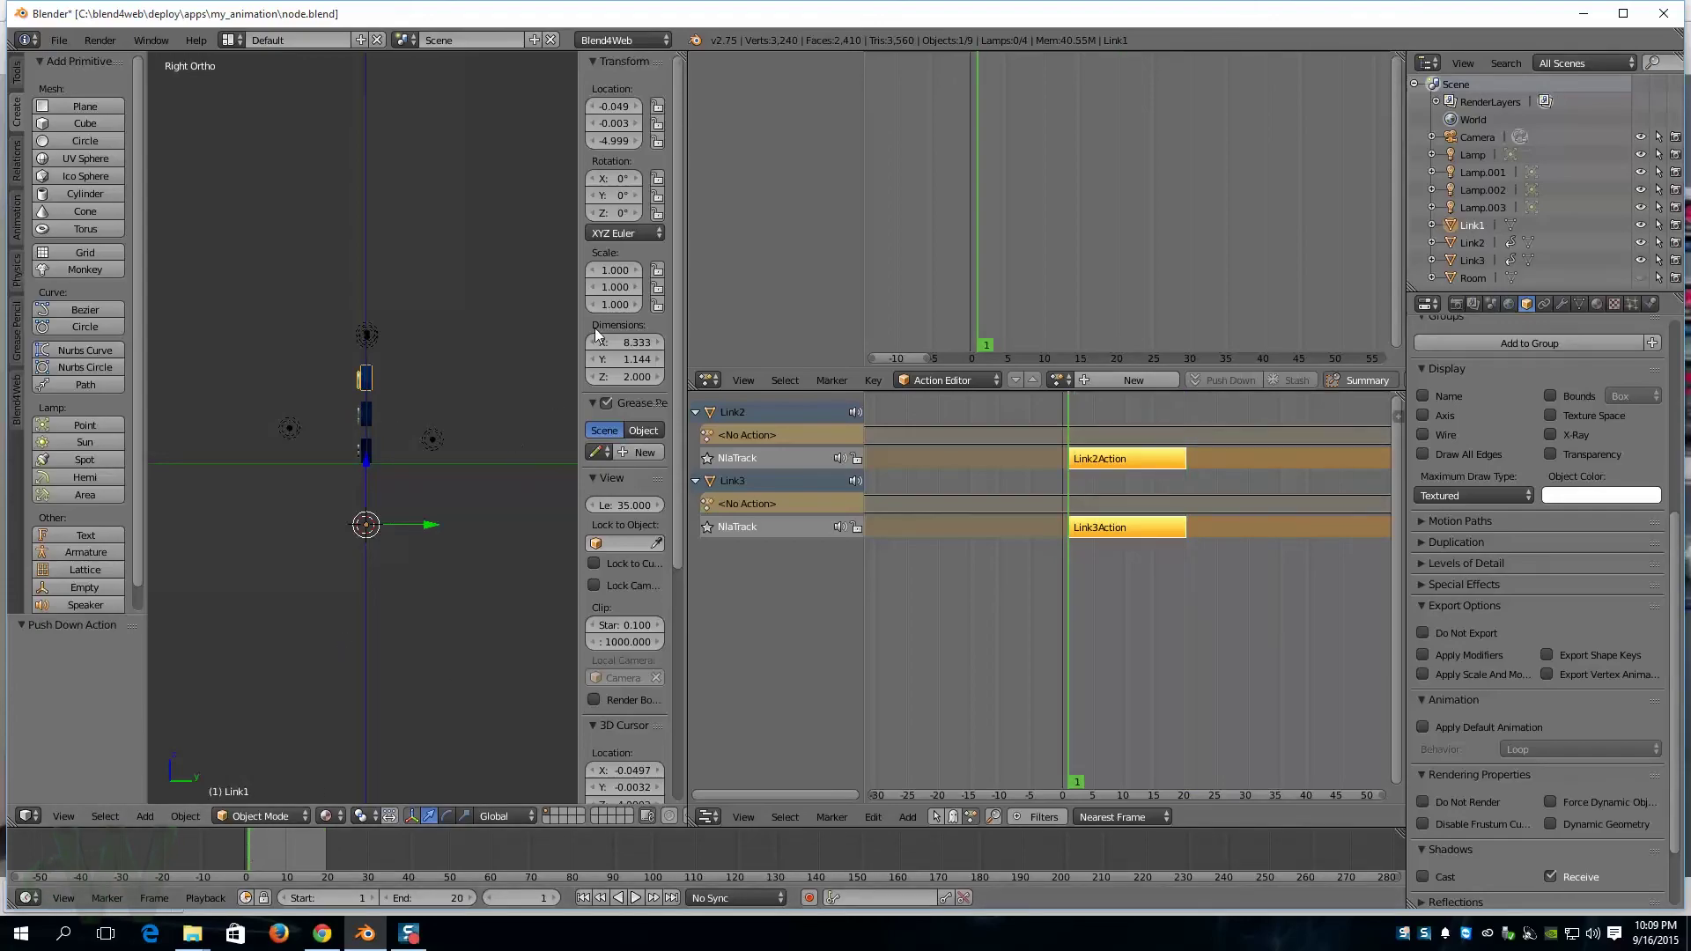
key(i)
Step: Keyframe Link1's rotation at frame 20 with X set to -360°
key(shift+Right)
click(611, 177)
text(-360)
key(Return)
key(i)
click(290, 856)
key(shift+Right)
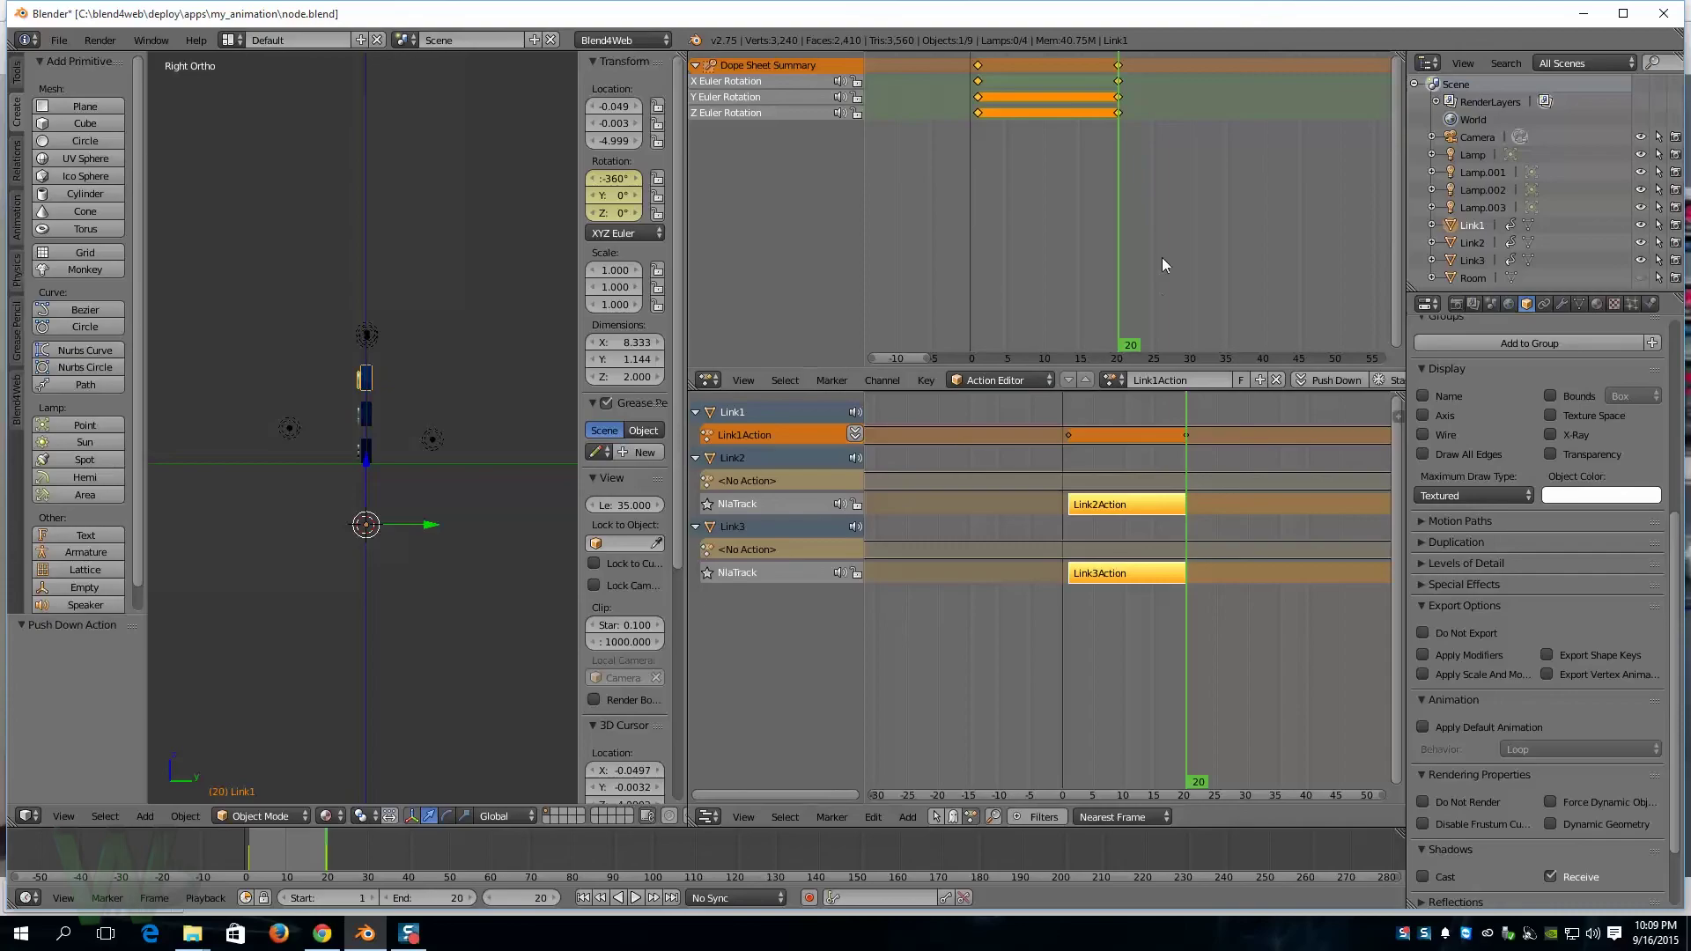
Step: Push Link1Action down into an NLA strip, and resize the editors for a taller NLA Editor and a wider 3D view
click(855, 434)
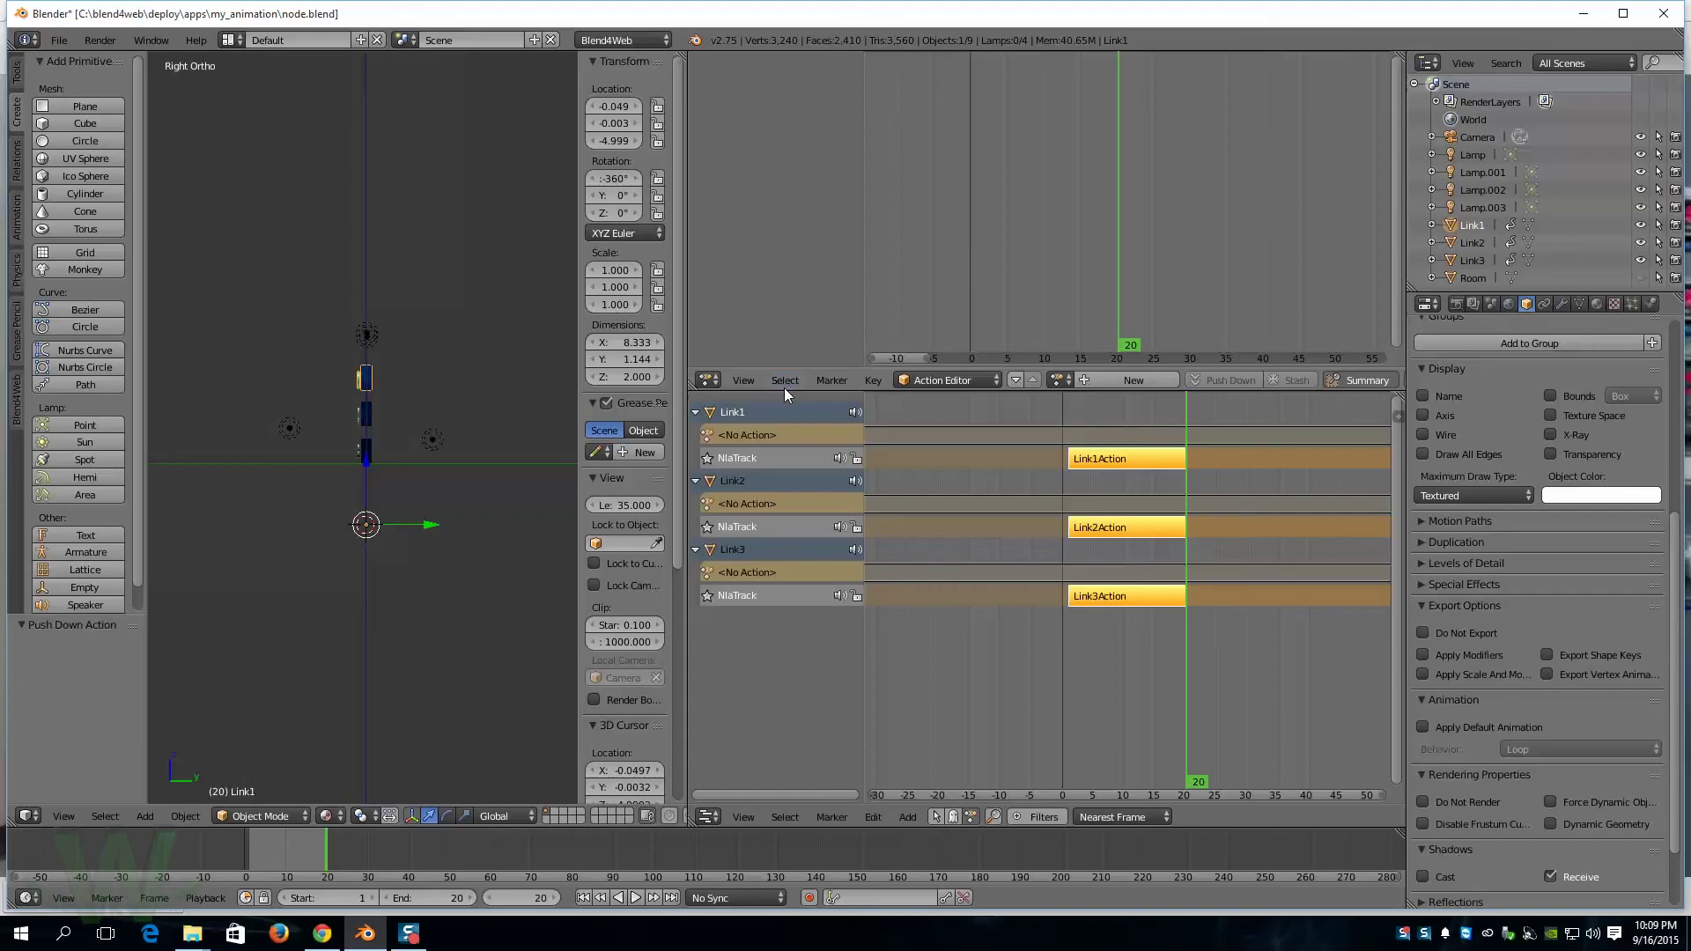
drag(759, 390, 777, 150)
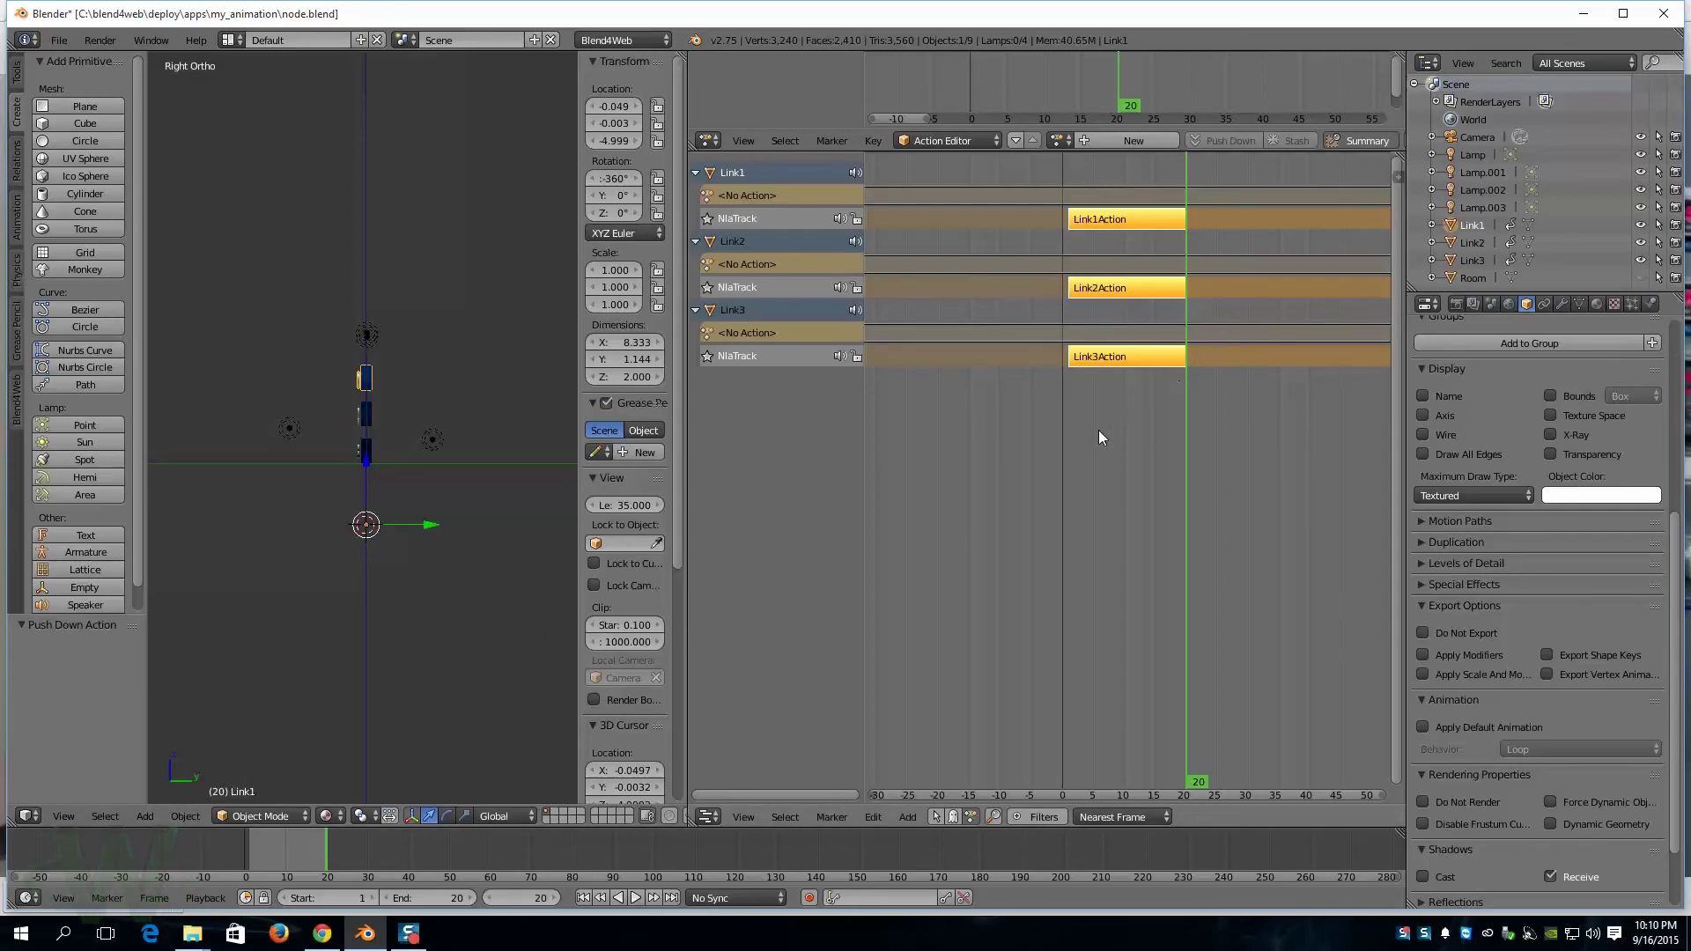
drag(688, 476, 787, 484)
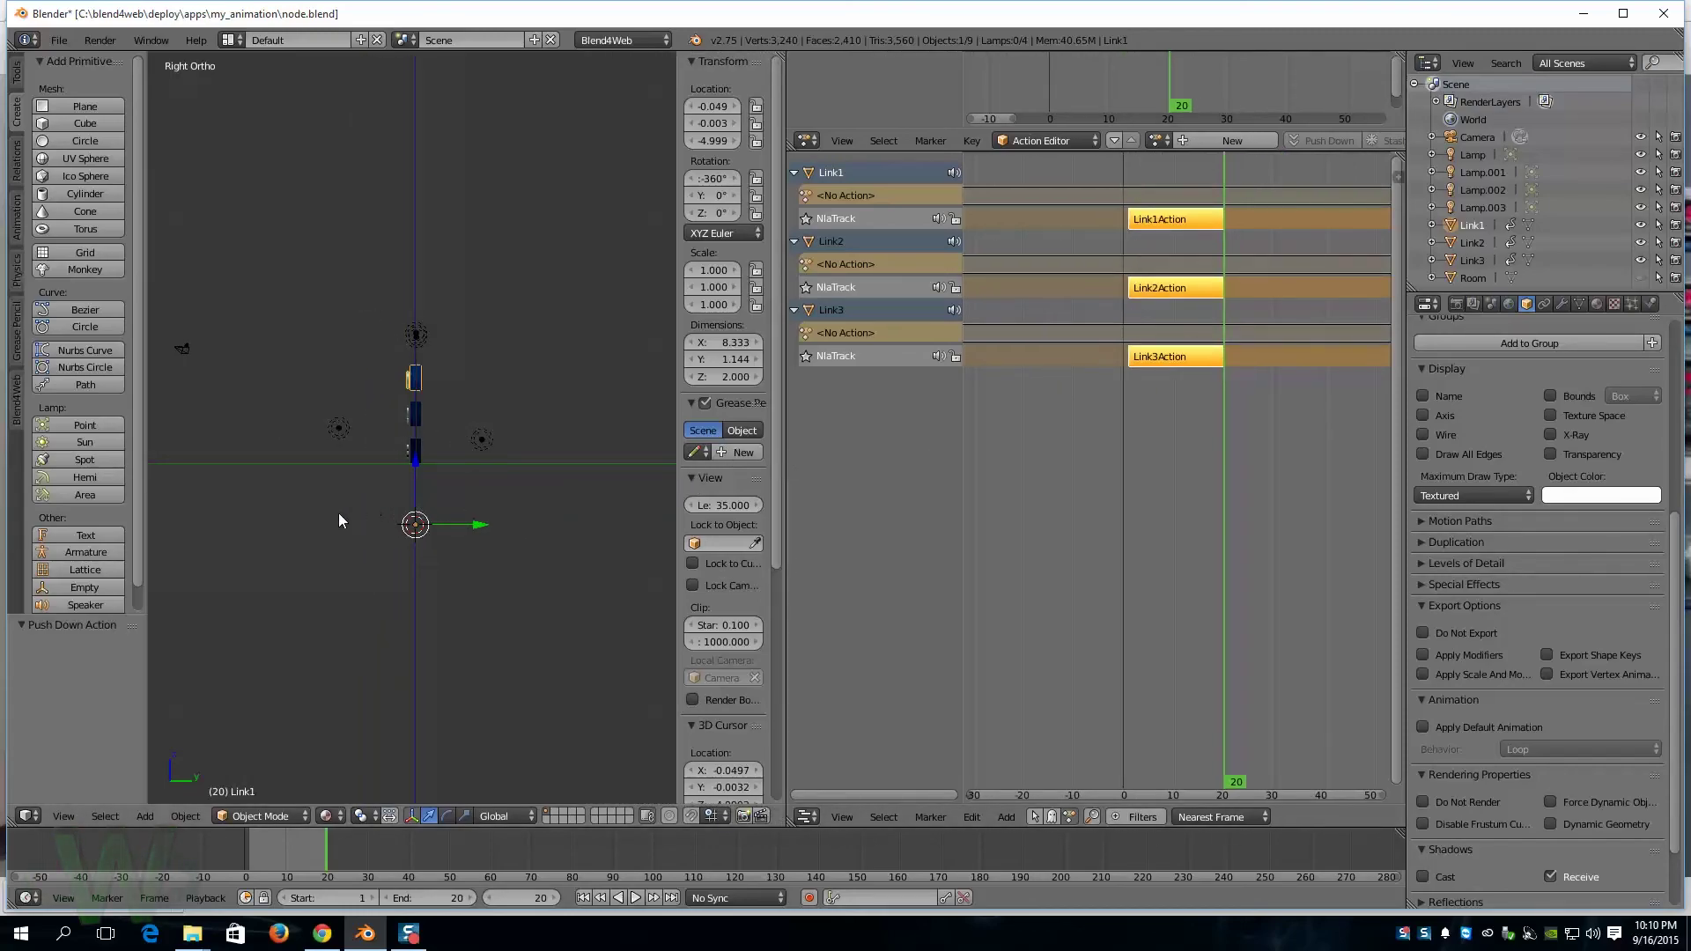
Step: Add a speaker and place it beside the left end of the My Link 1 sign, at about X -4.9, Z 6.75
middle_drag(299, 520, 510, 546)
scroll(551, 399, up, 5)
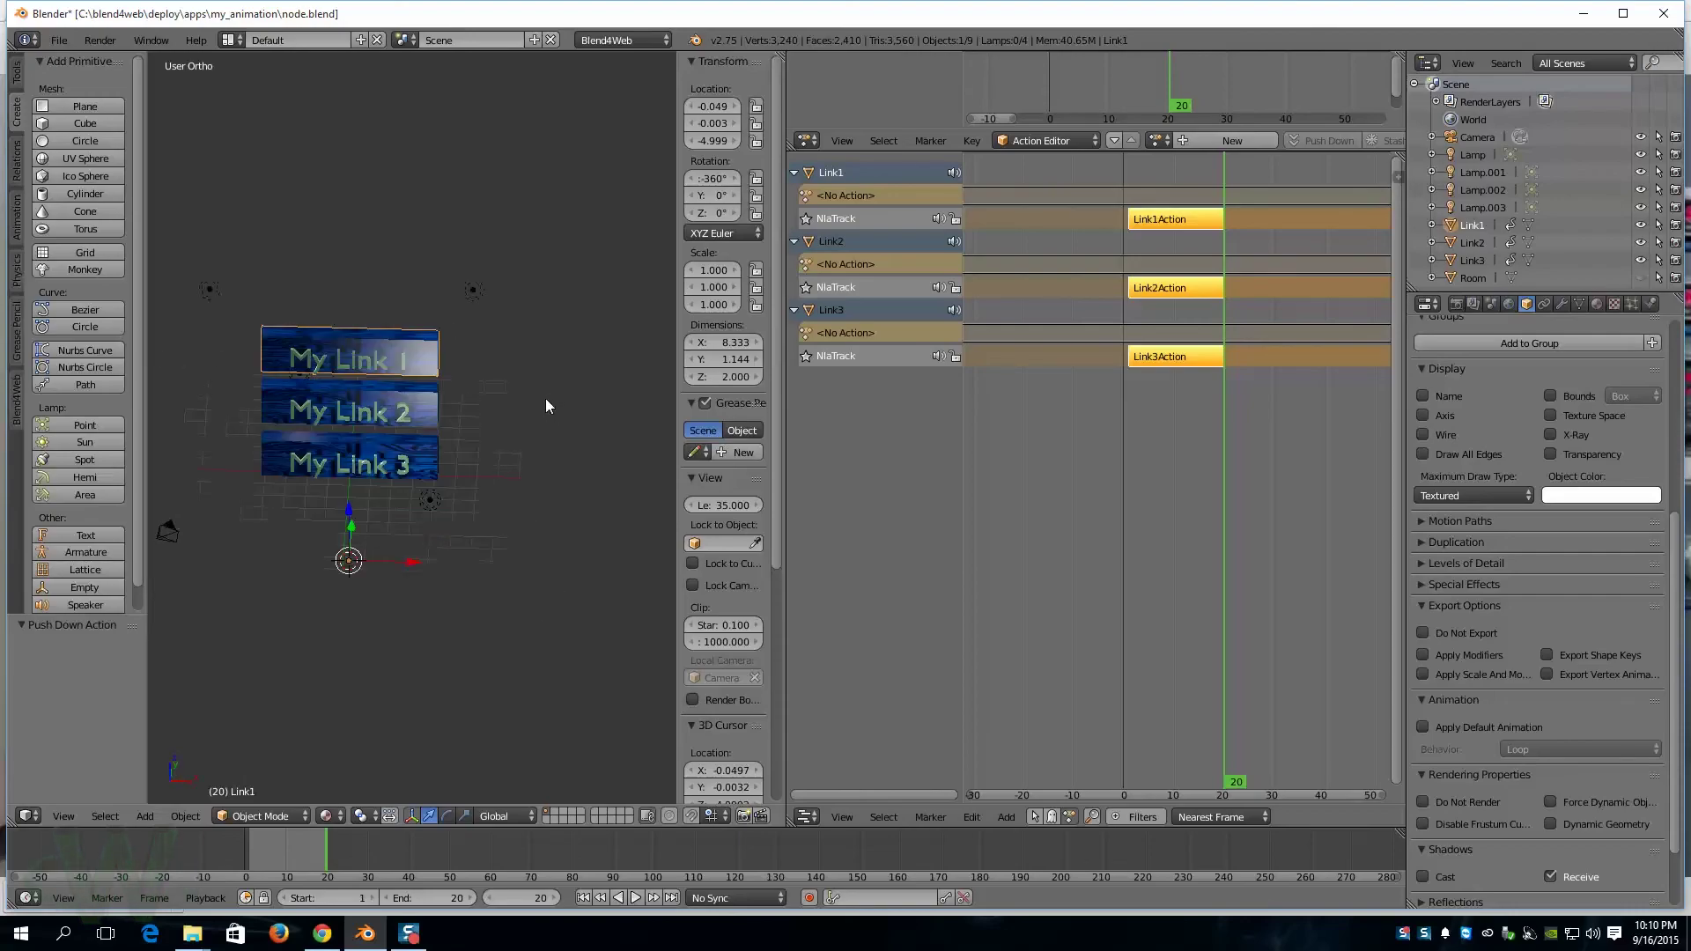
scroll(540, 461, down, 3)
middle_drag(540, 465, 580, 434)
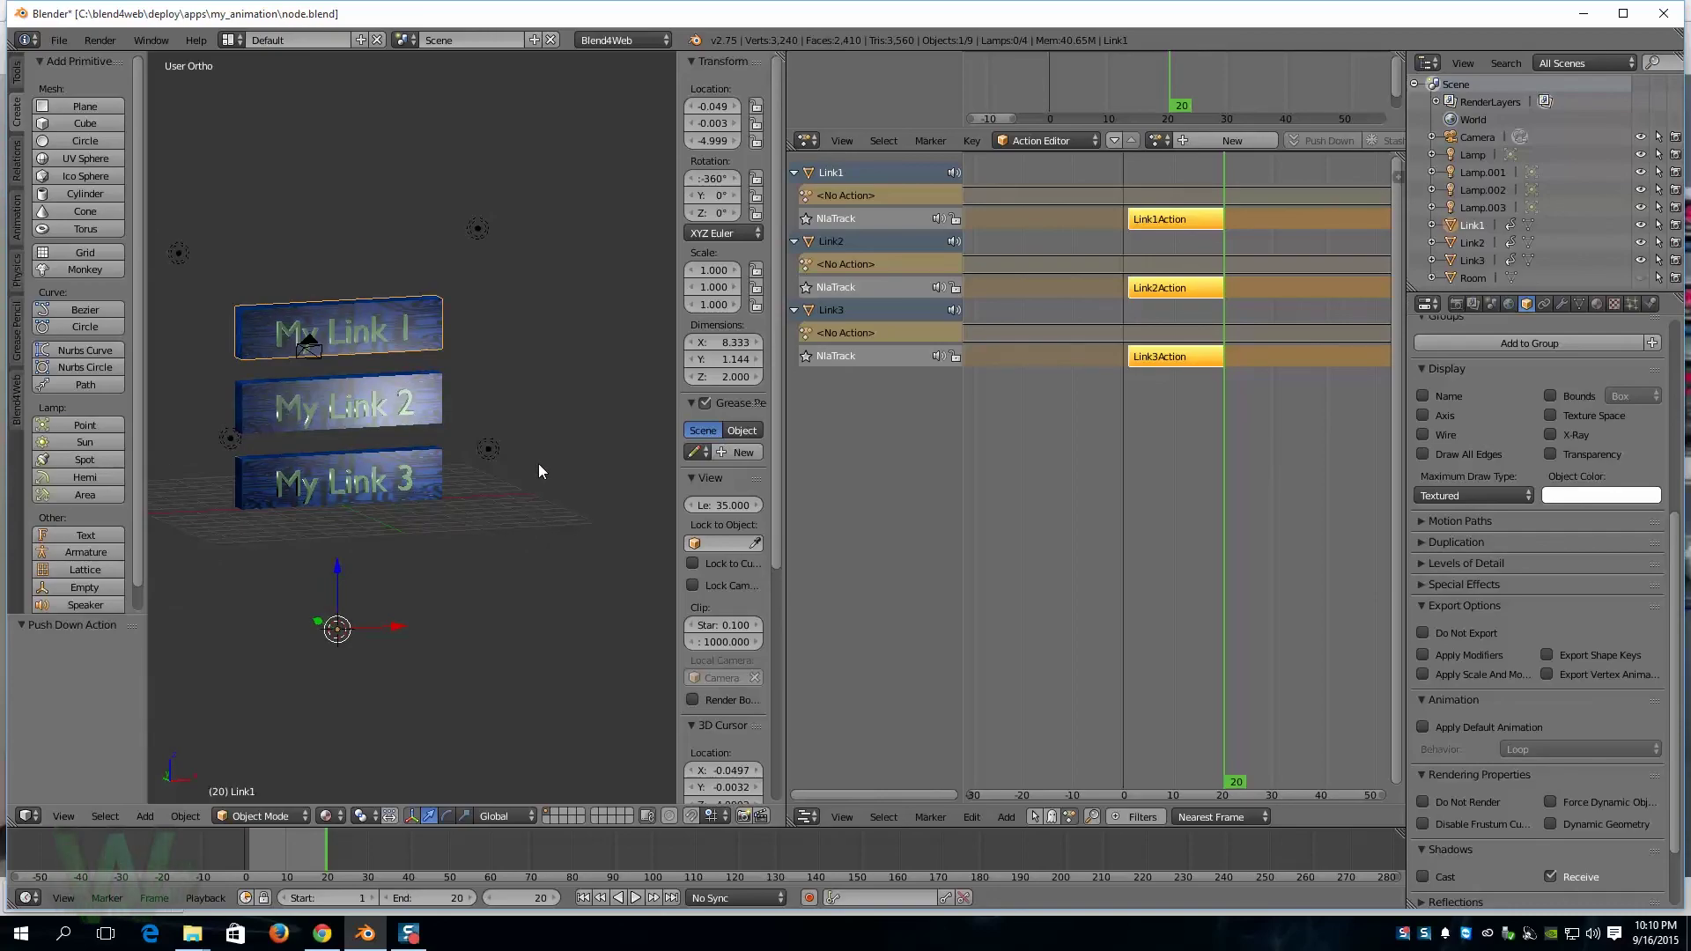
key(KP_1)
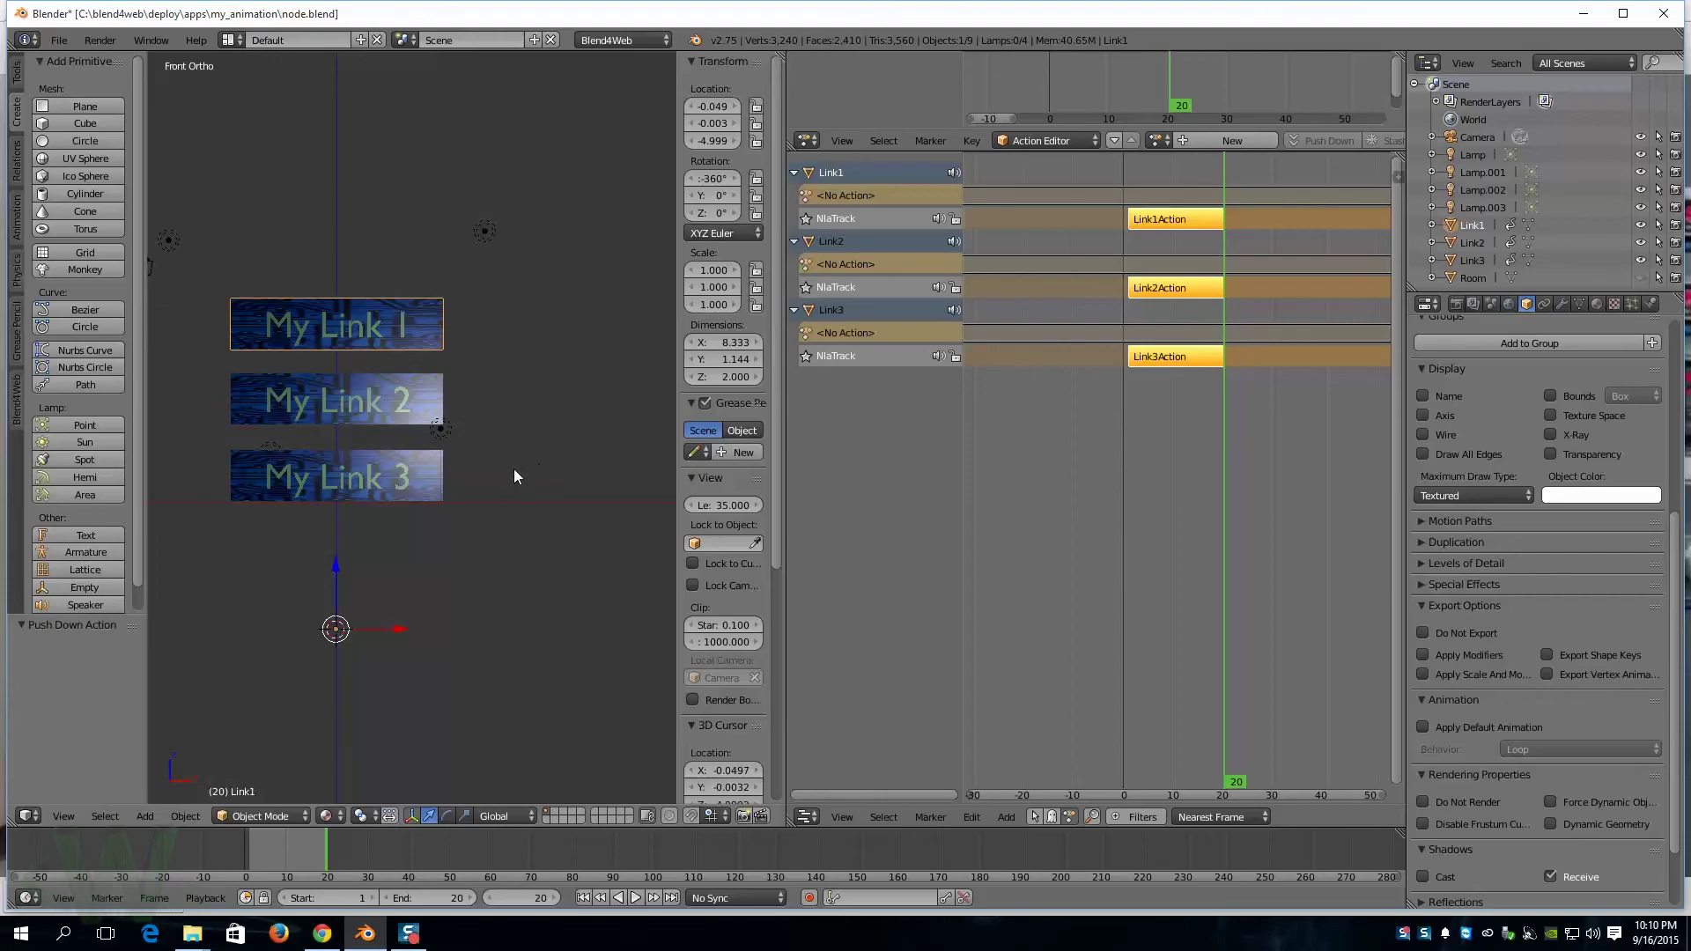
shift+middle_drag(349, 436, 524, 435)
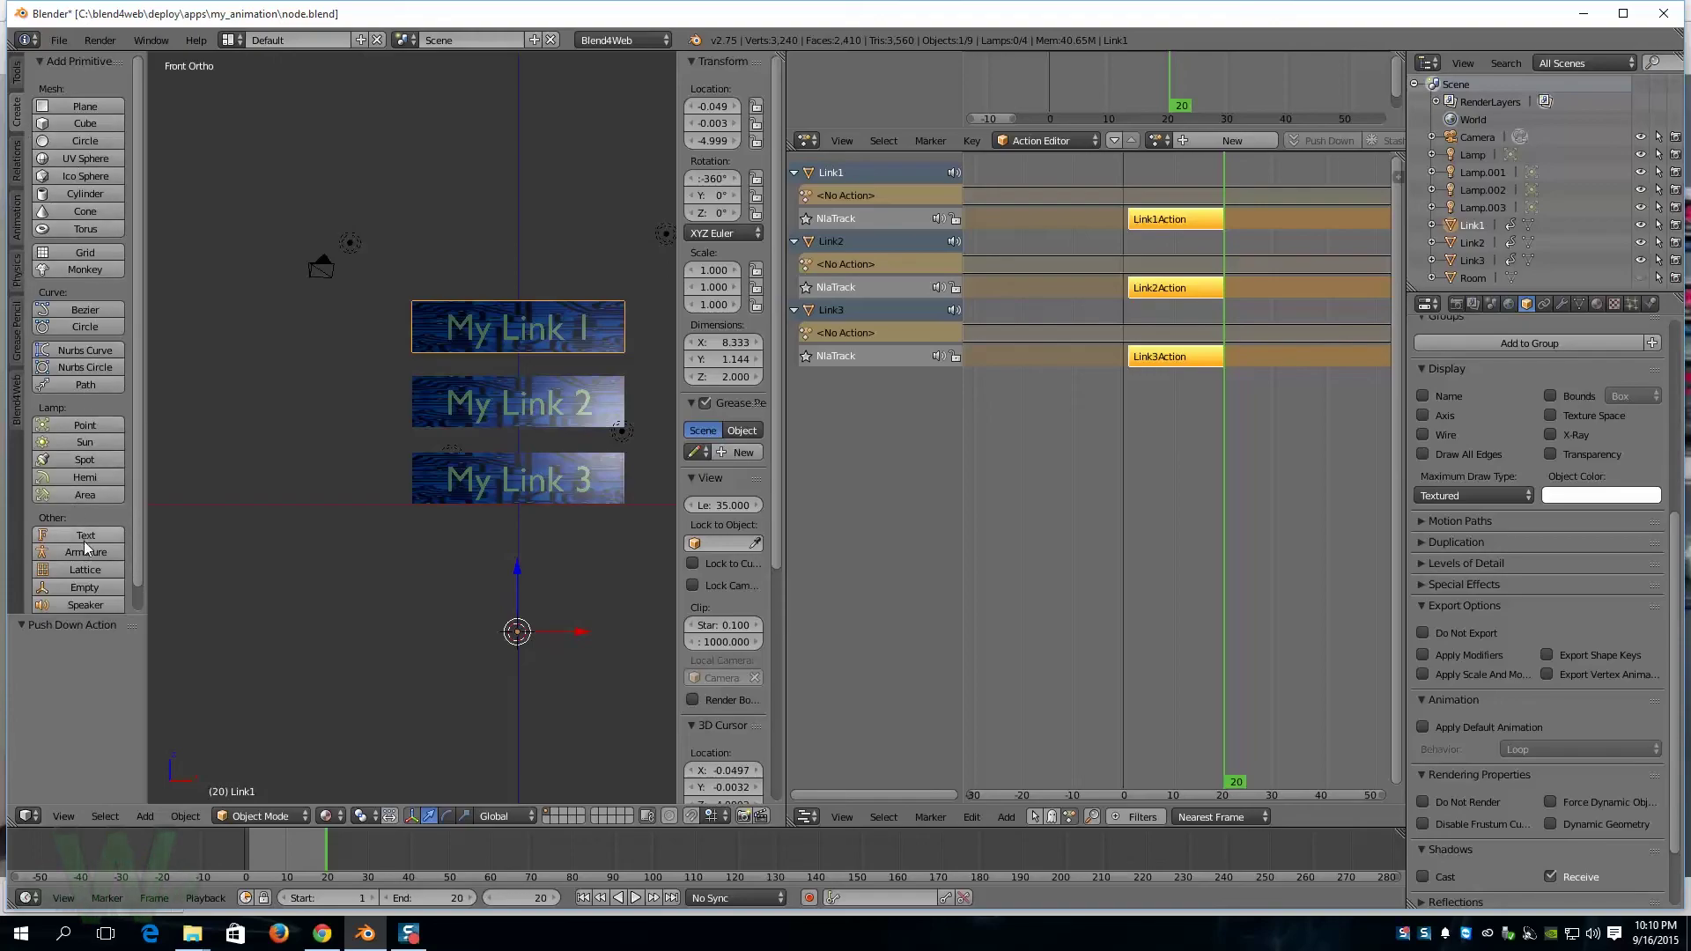
click(85, 606)
drag(523, 575, 525, 272)
drag(584, 341, 461, 340)
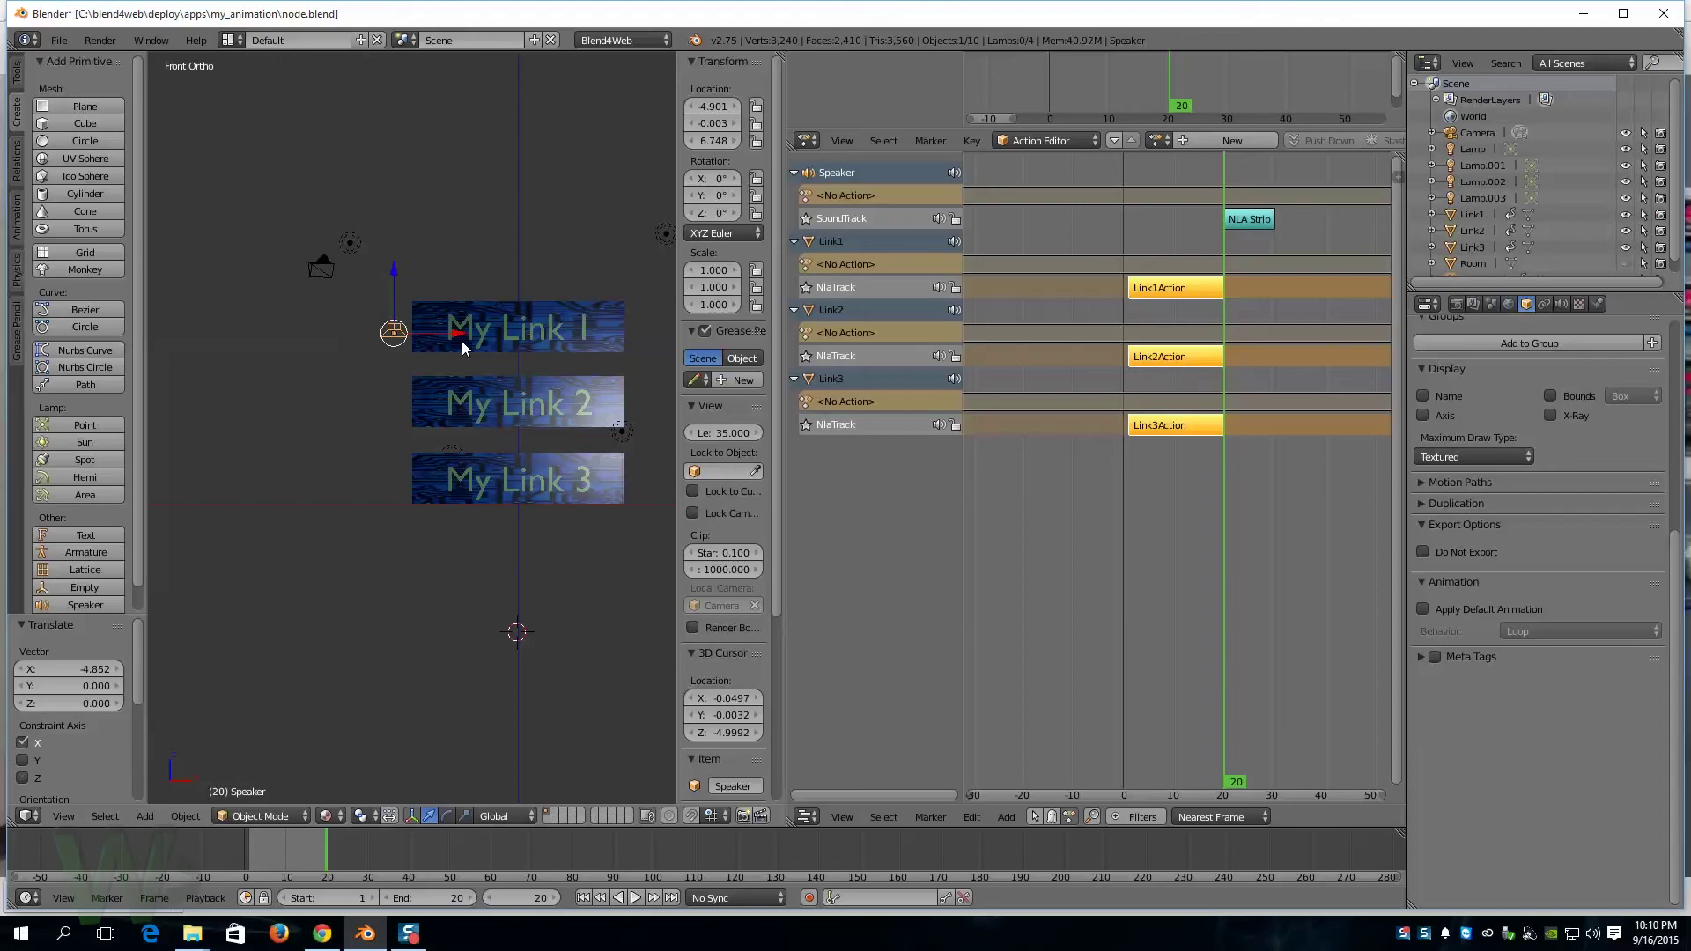
key(KP_7)
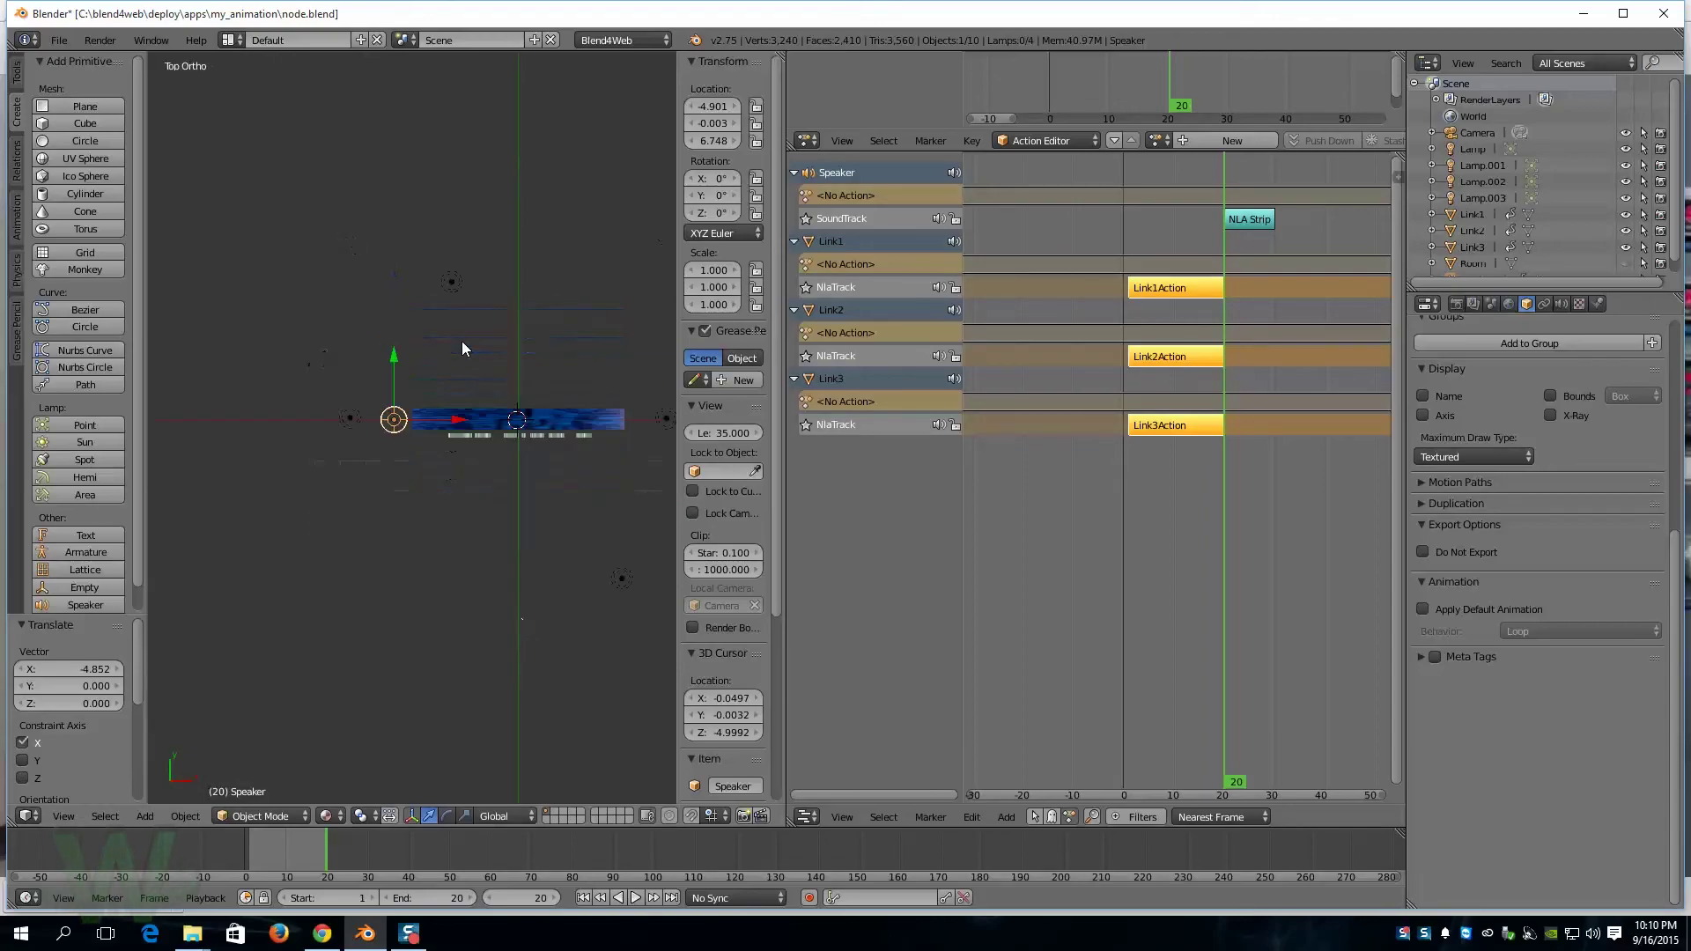
key(KP_1)
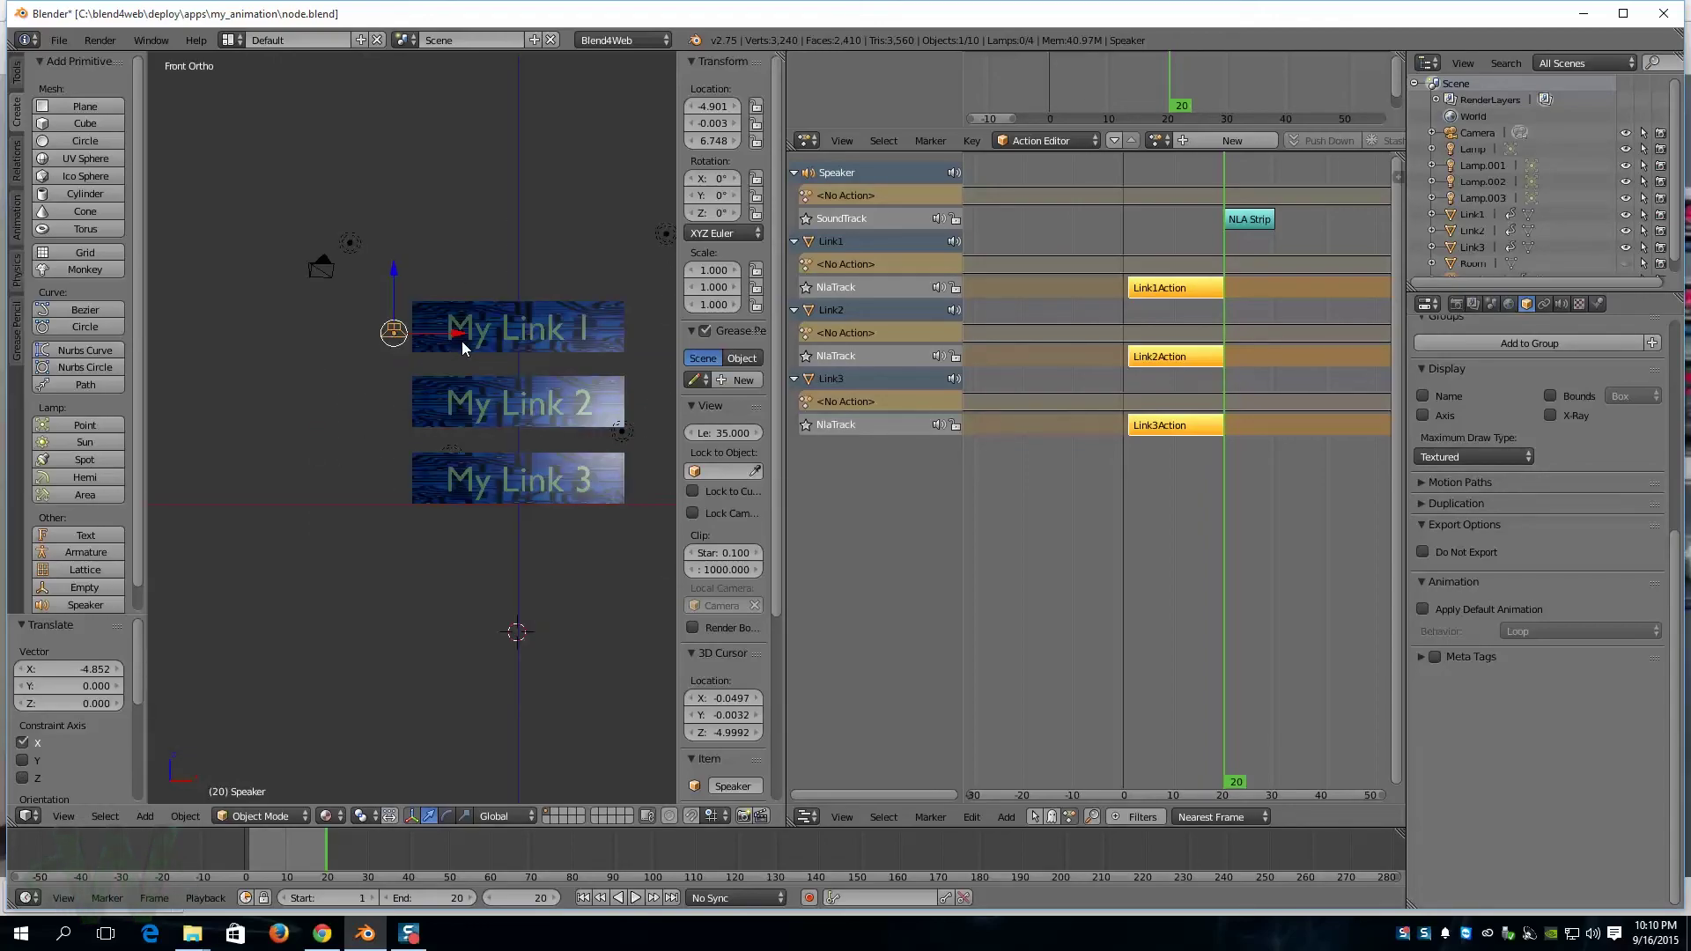
Step: Duplicate the speaker twice straight down in Z, beside My Link 2 at about Z 4.1 and My Link 3 at about Z 1.0
key(shift+d)
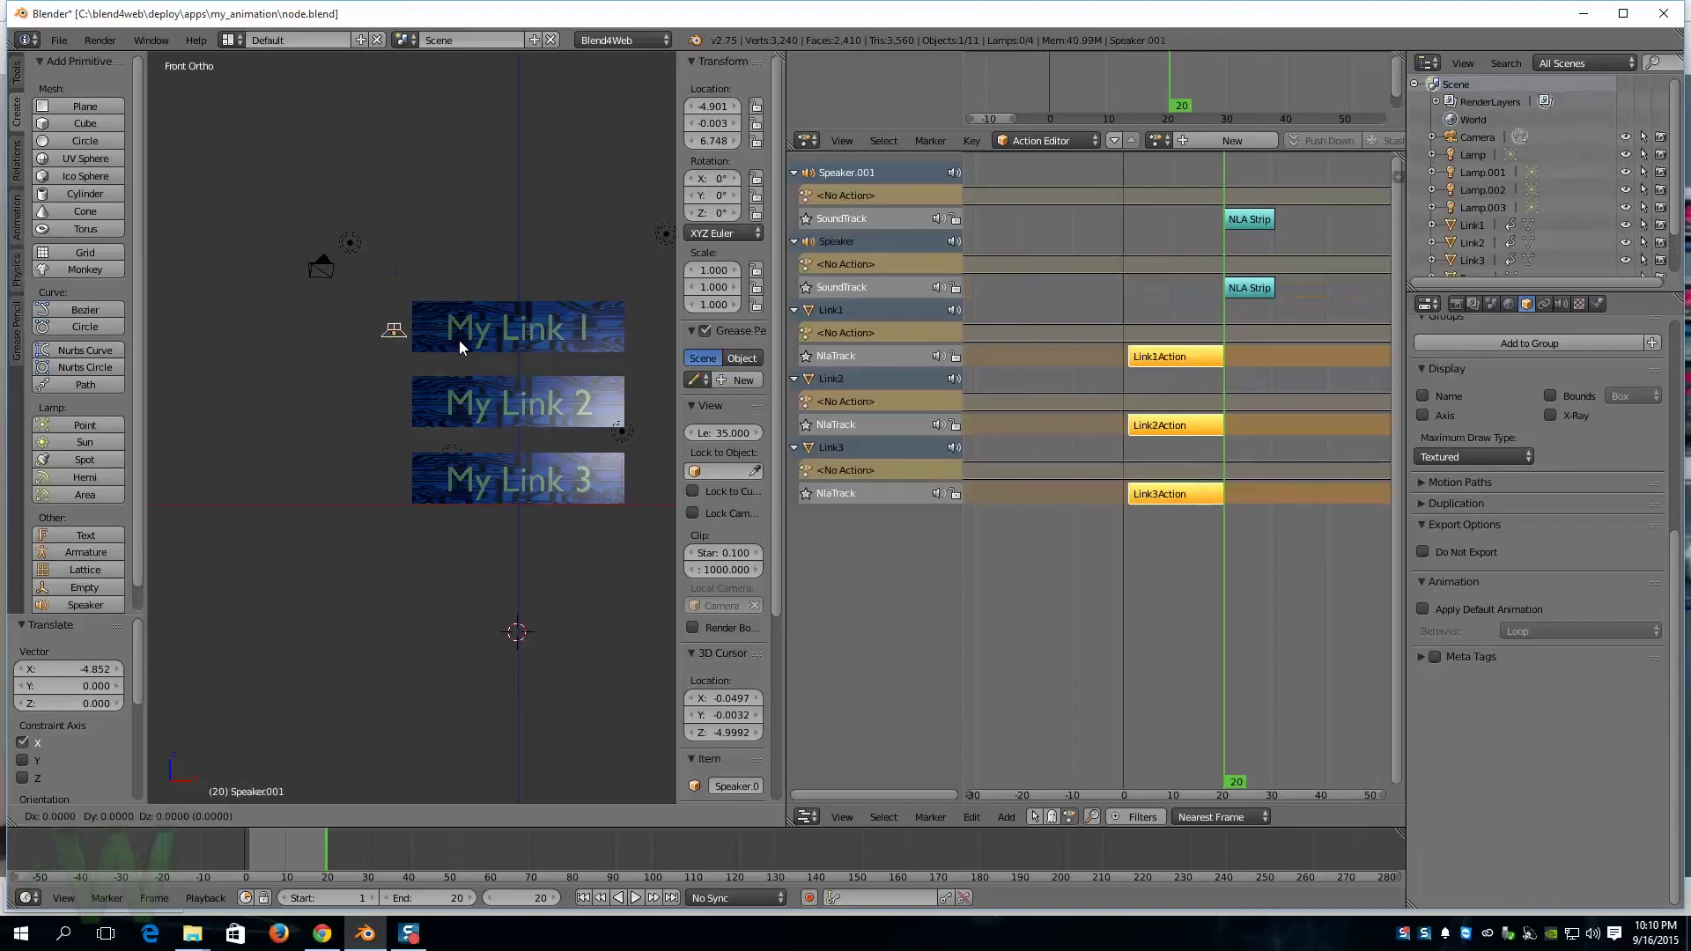
key(z)
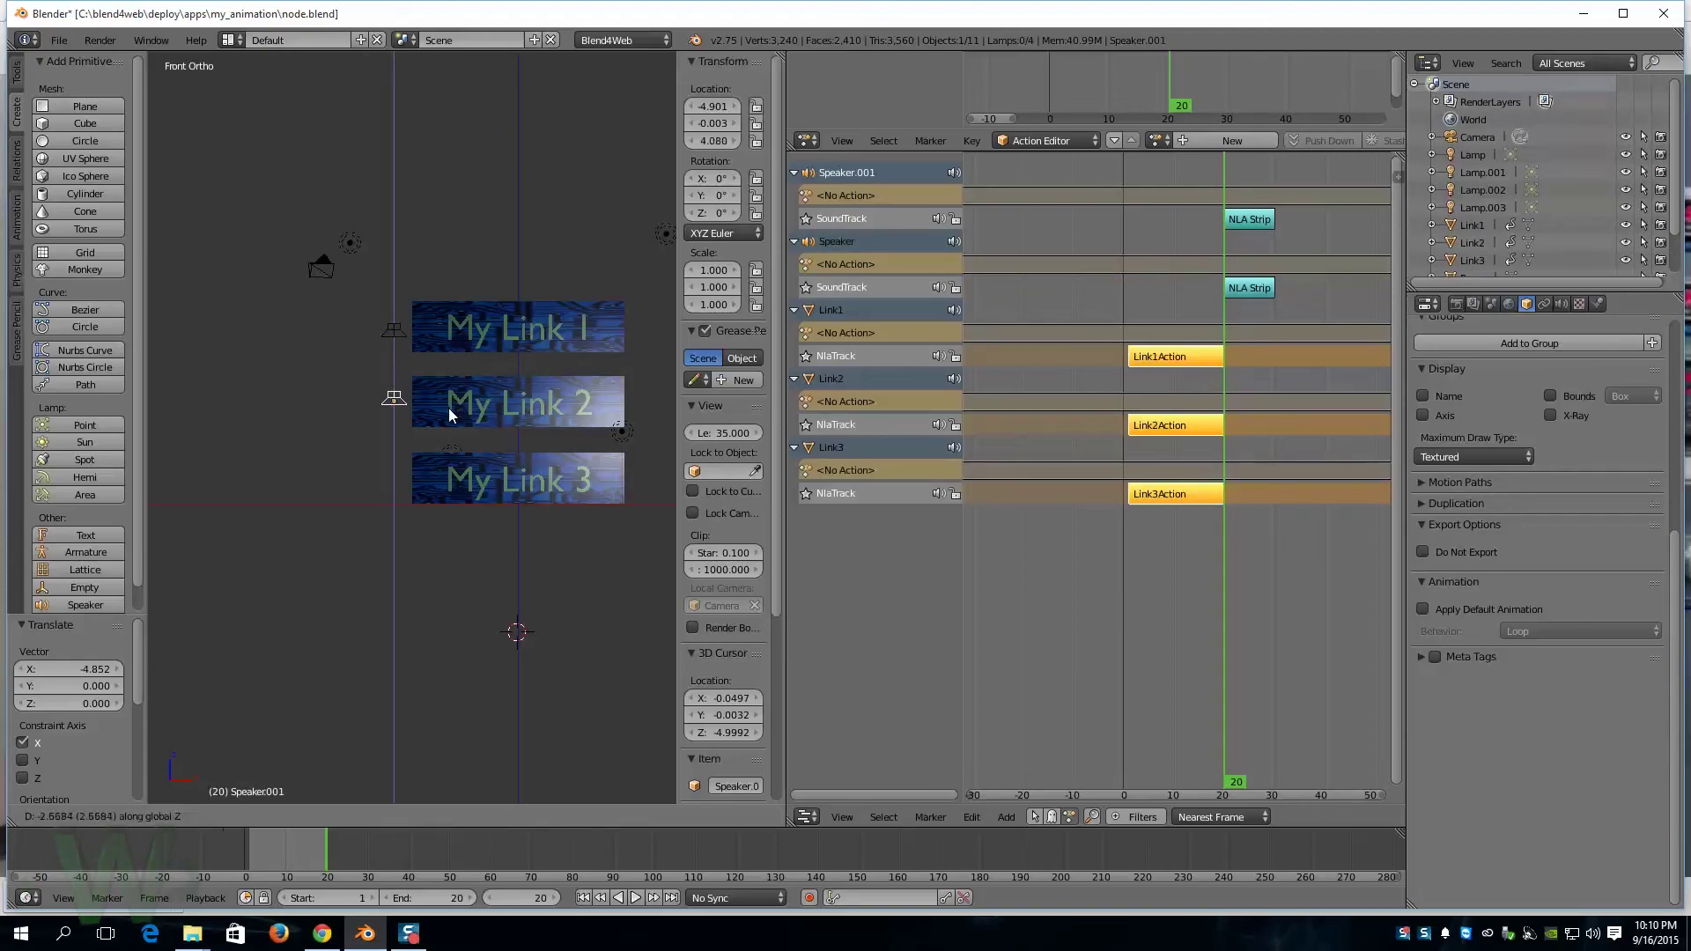
click(448, 408)
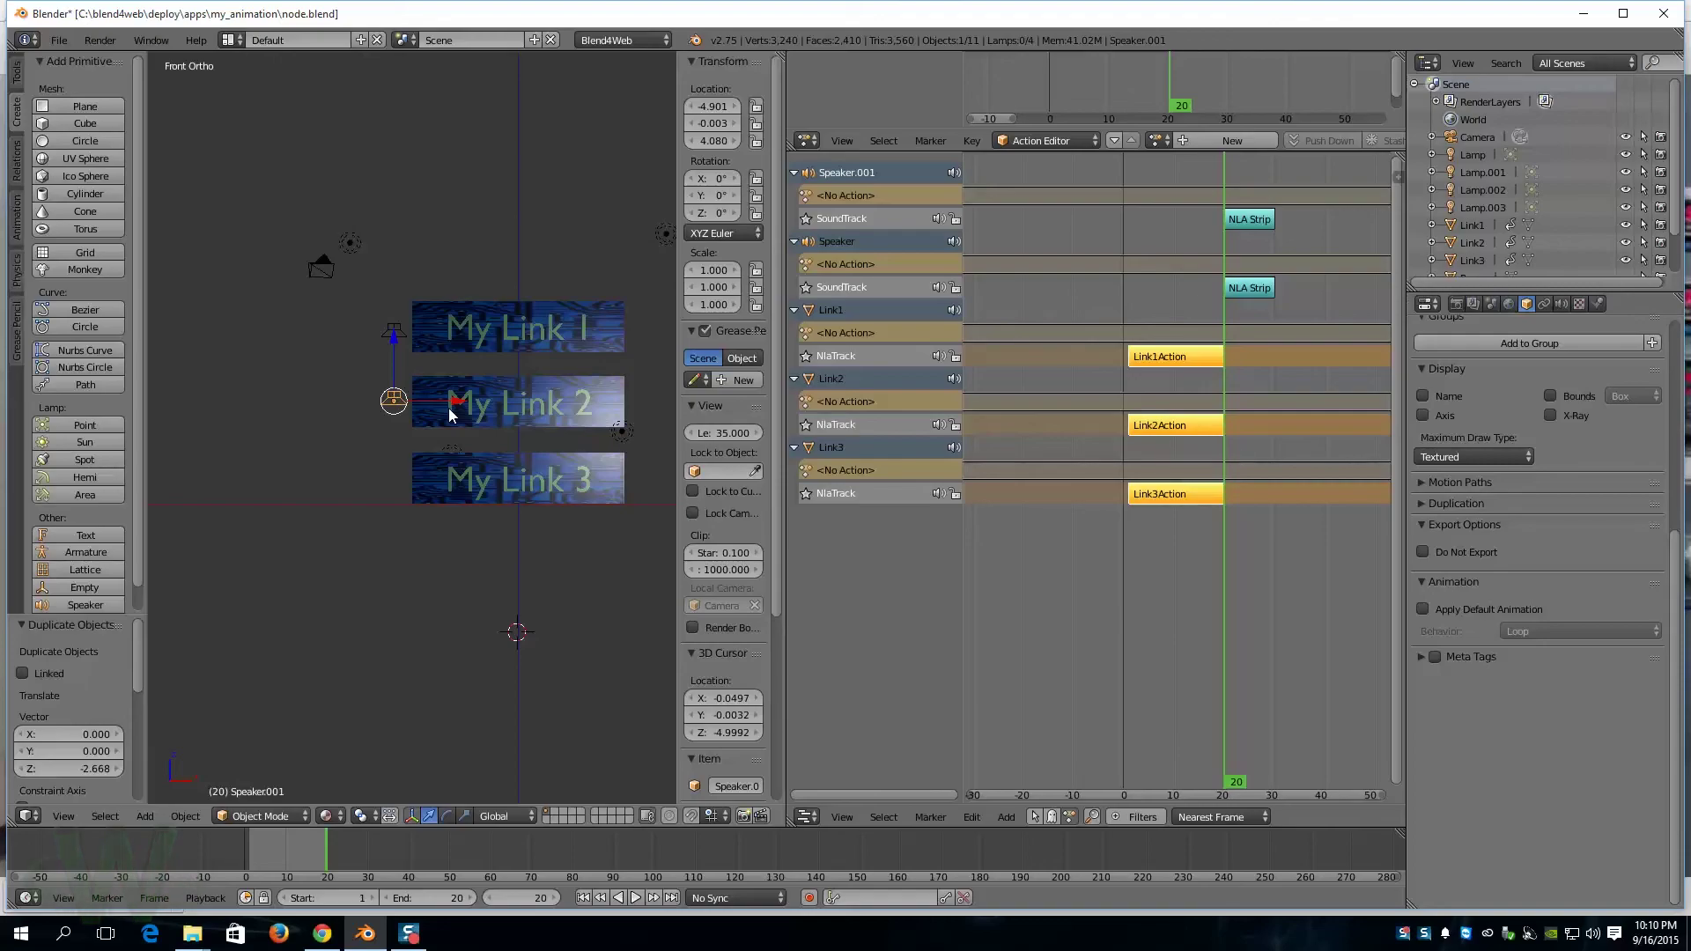
key(shift+d)
key(z)
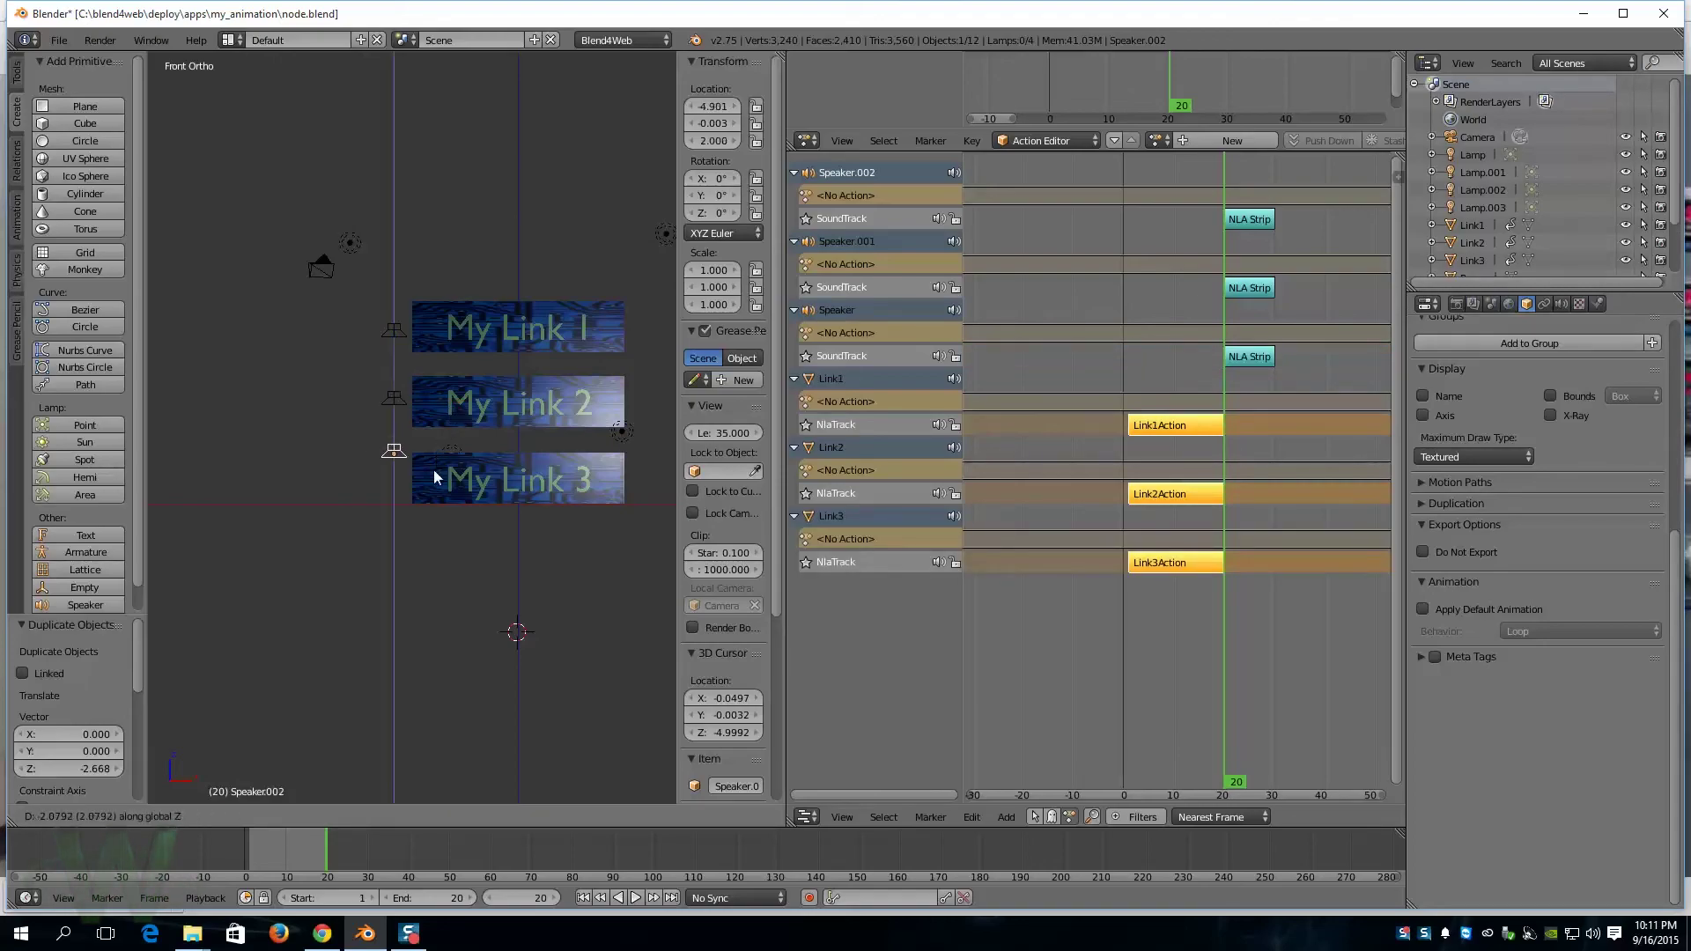
click(424, 486)
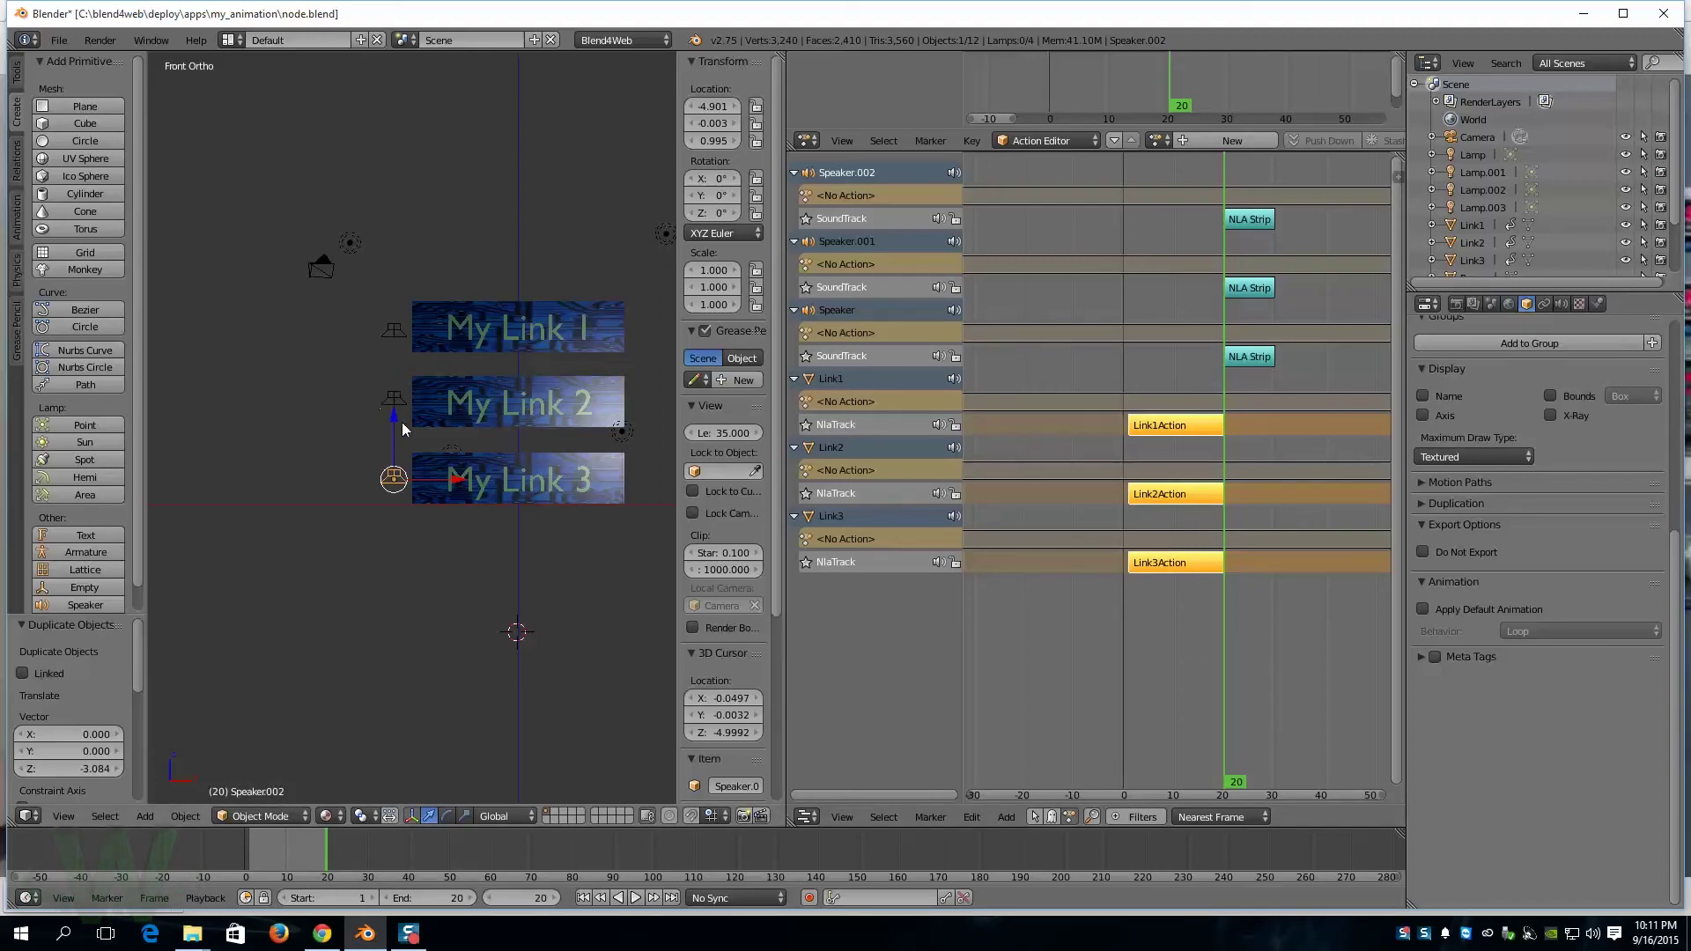
Step: Load clink.ogg from the my_animation folder as the sound of the speaker beside the My Link 1 sign
click(395, 338)
click(390, 398)
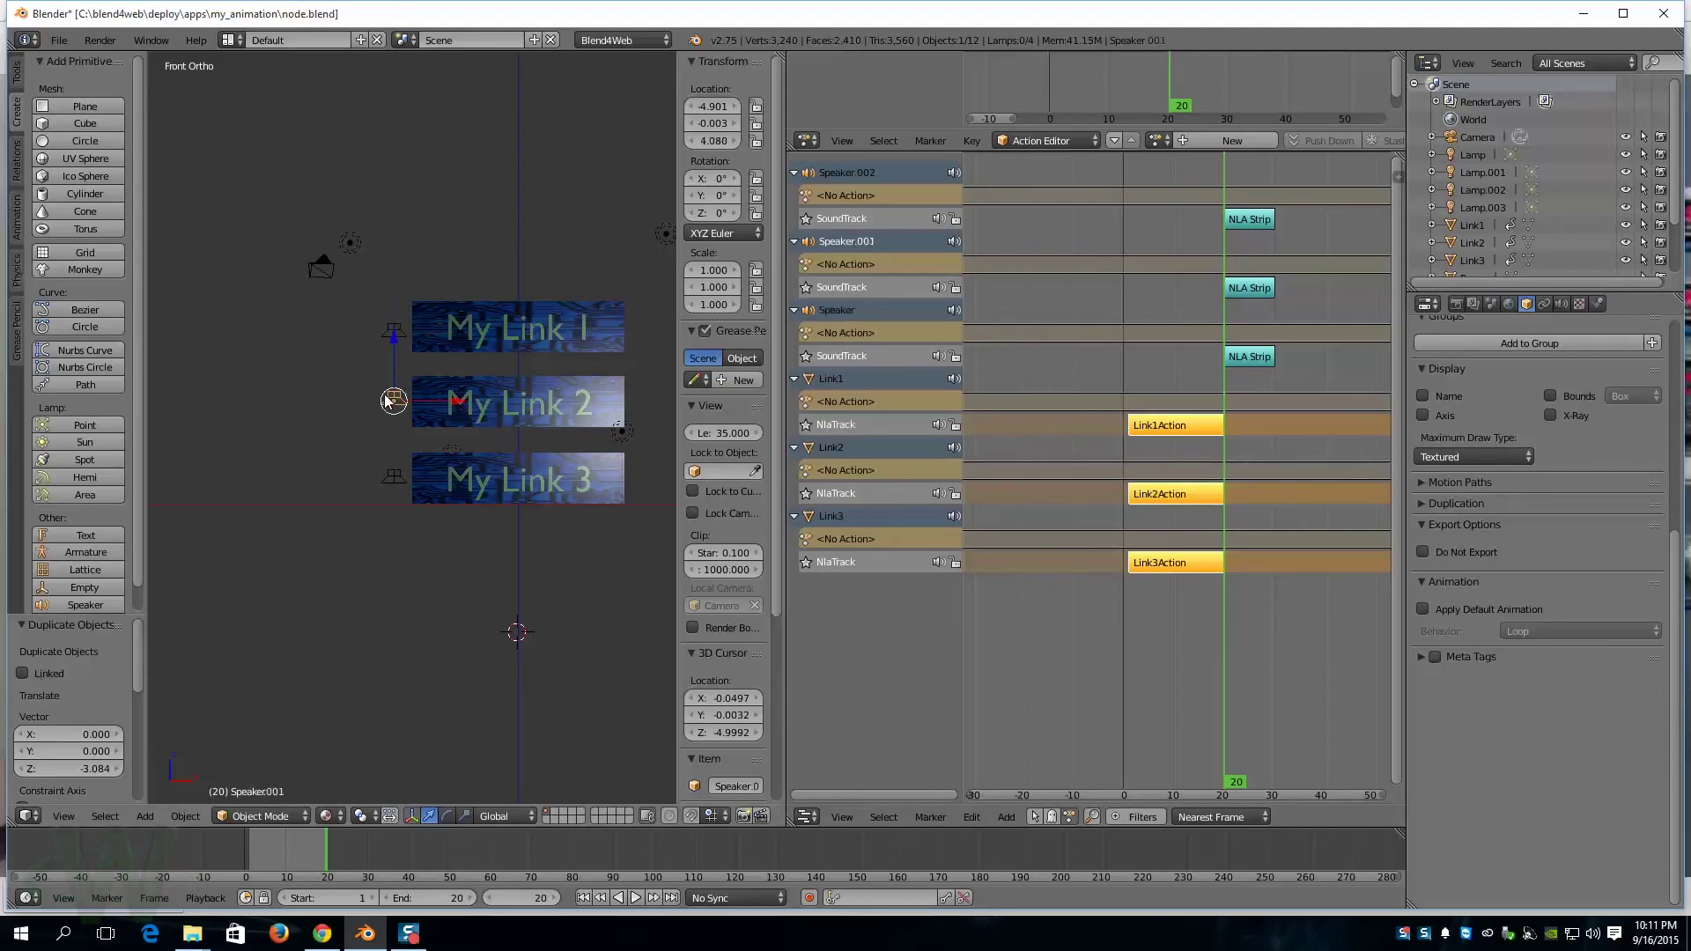
click(398, 476)
click(399, 337)
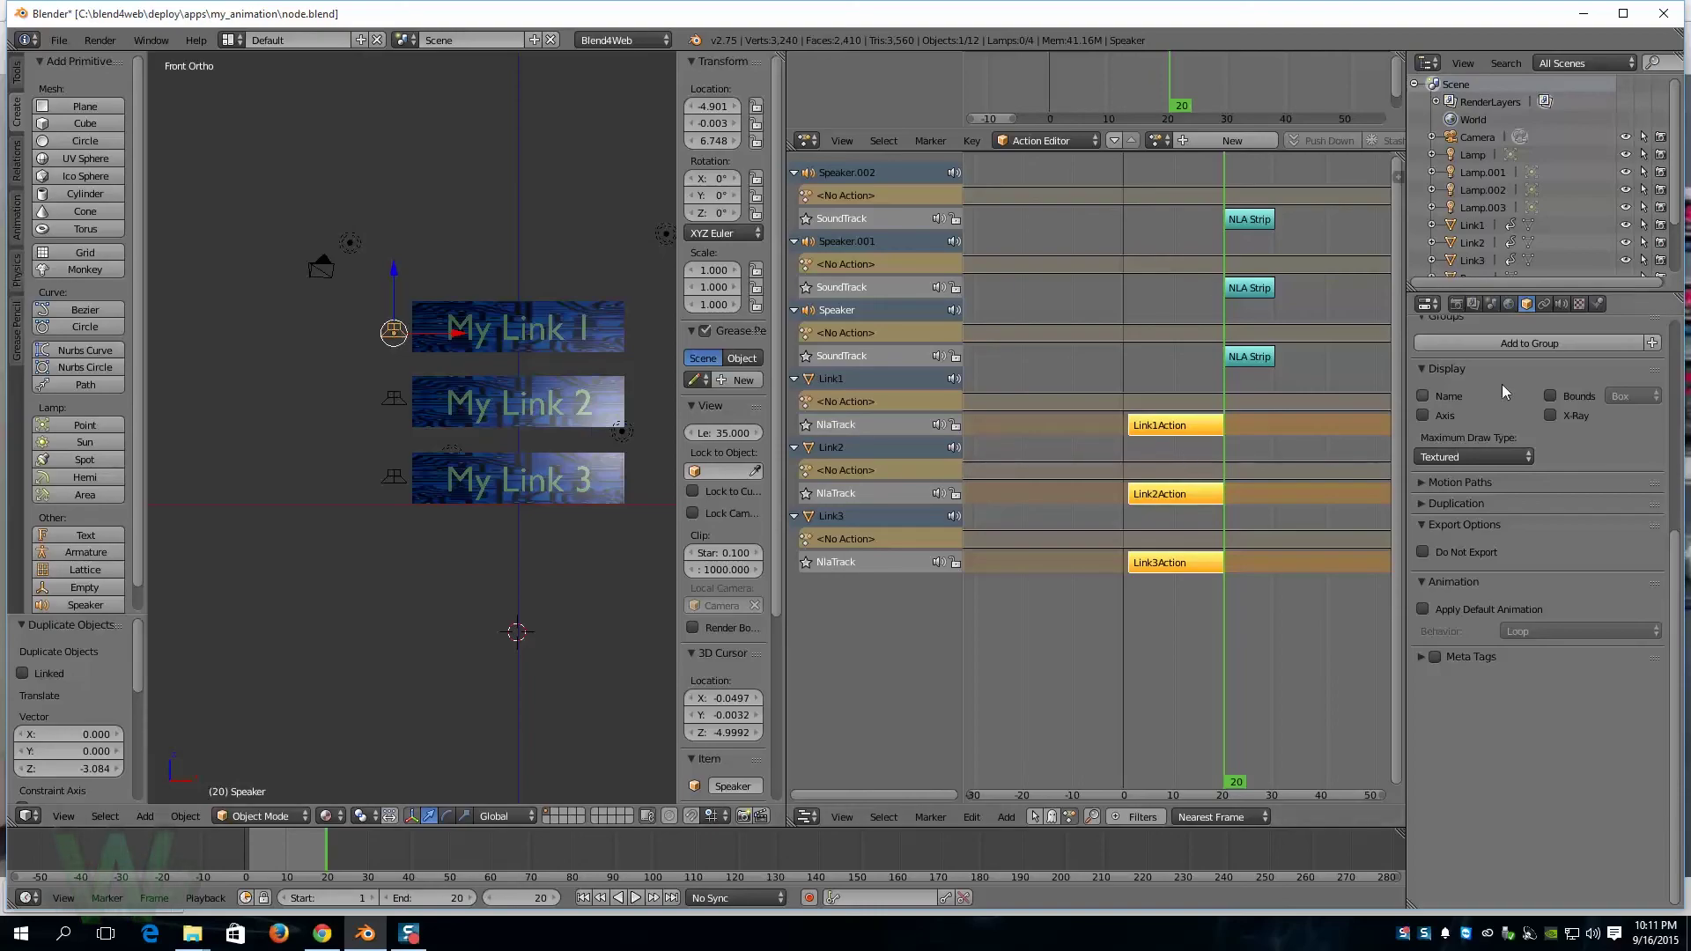
click(1563, 304)
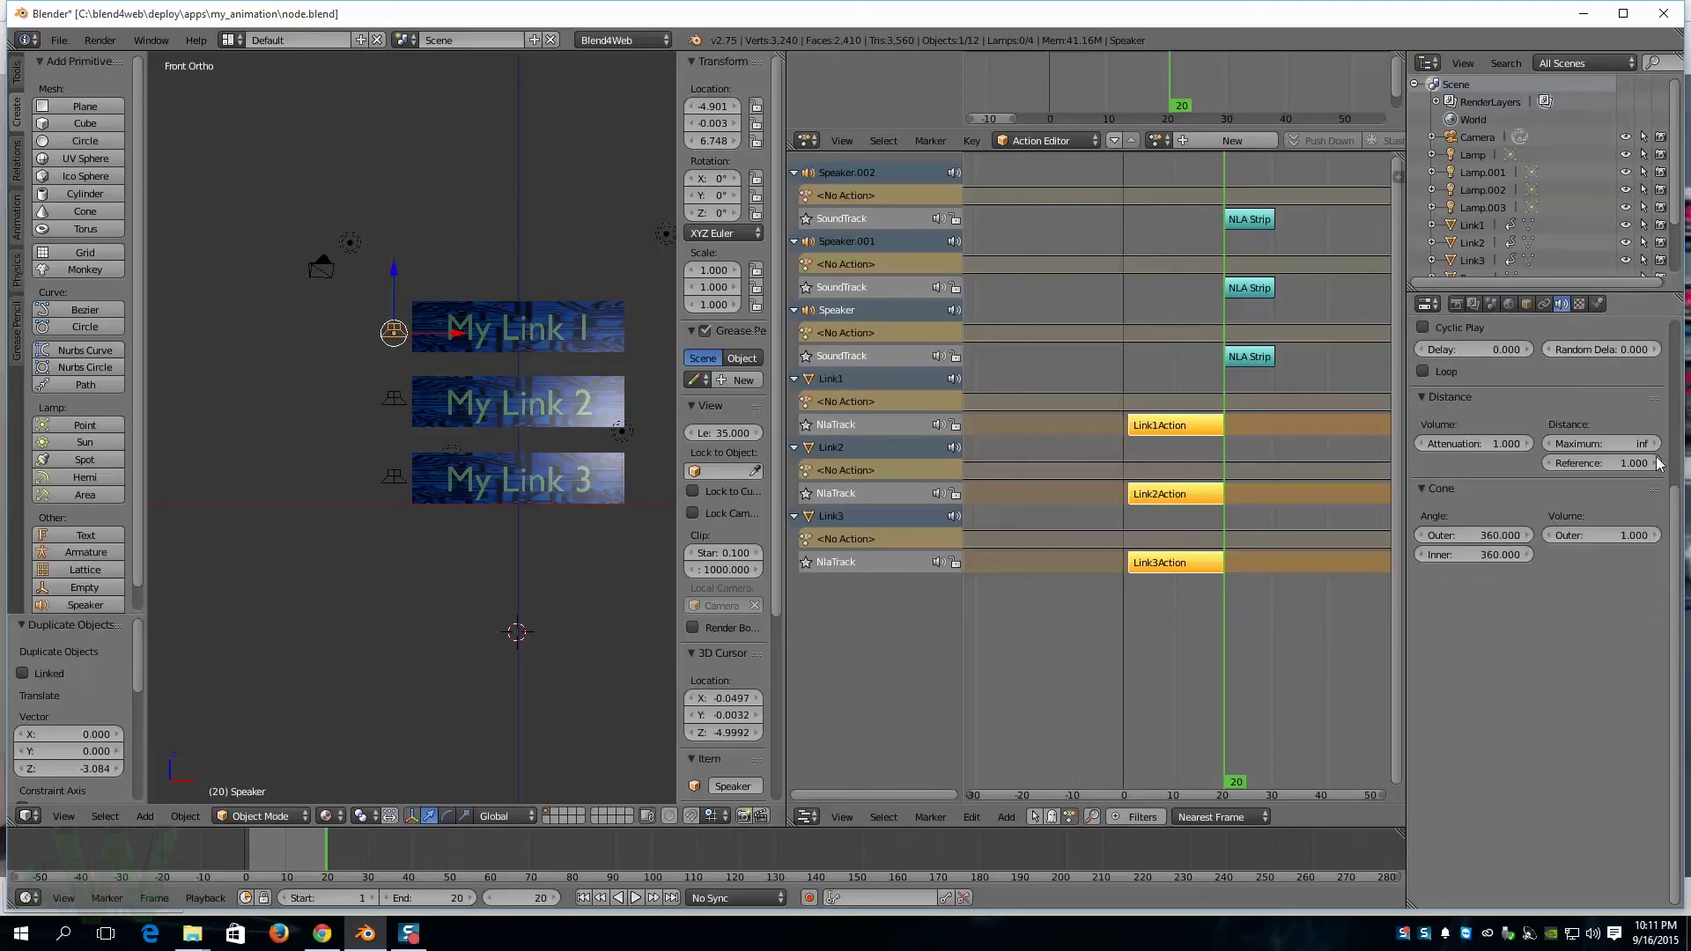
scroll(1675, 518, up, 1)
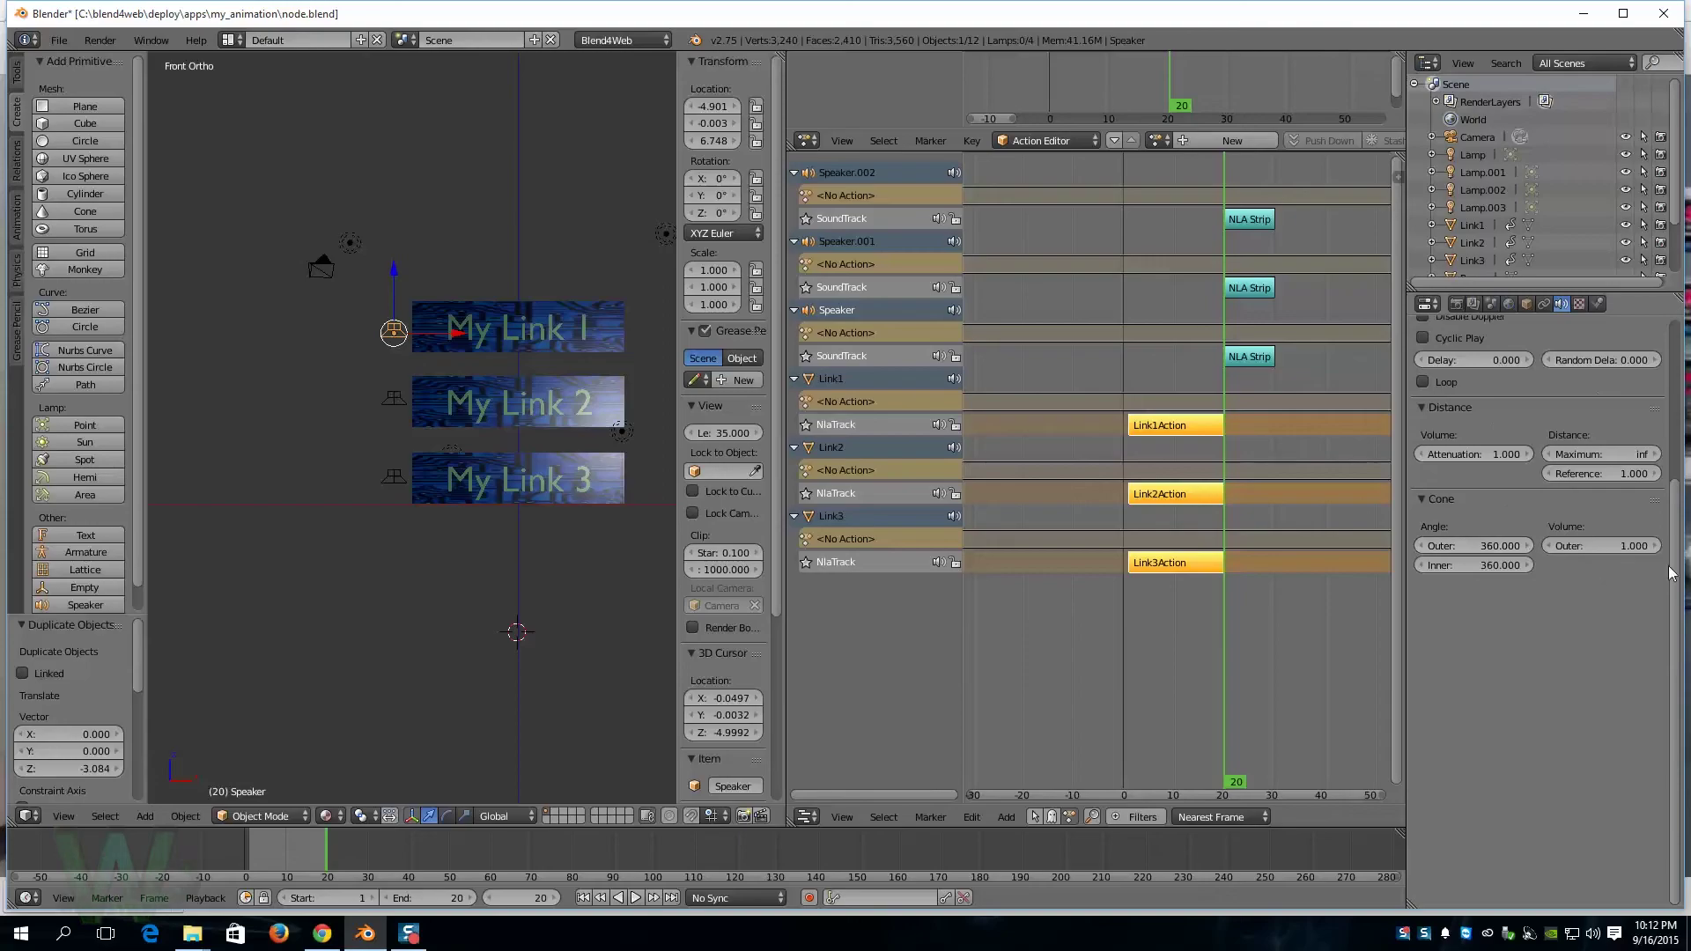
scroll(1679, 581, up, 5)
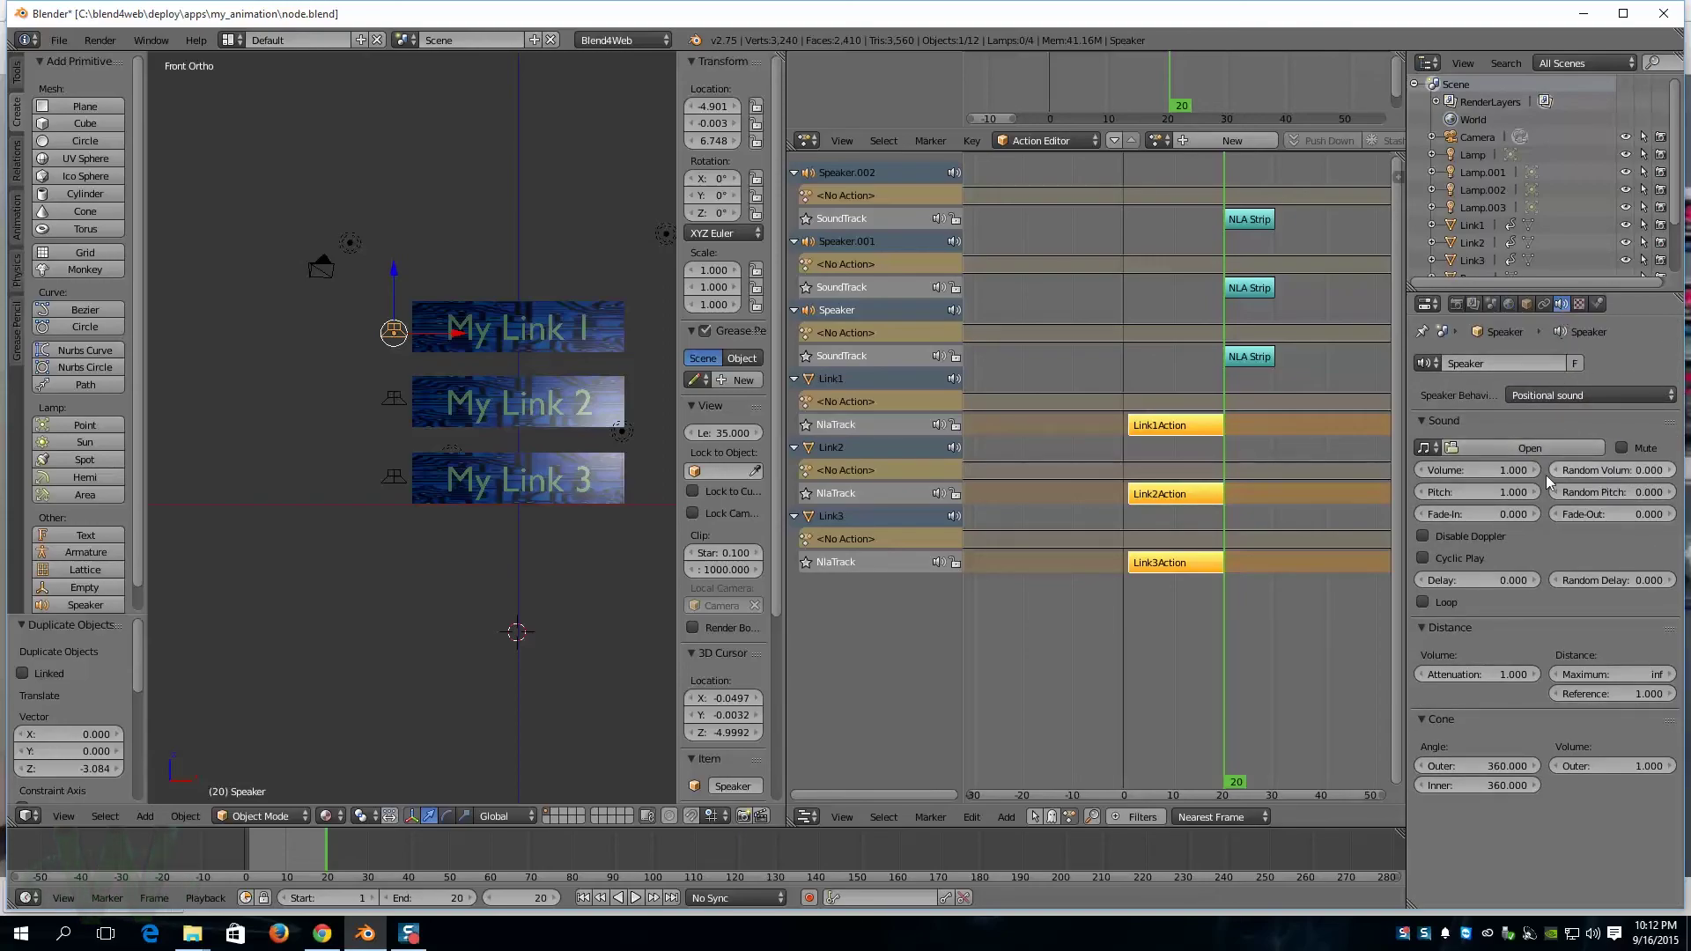
click(1550, 449)
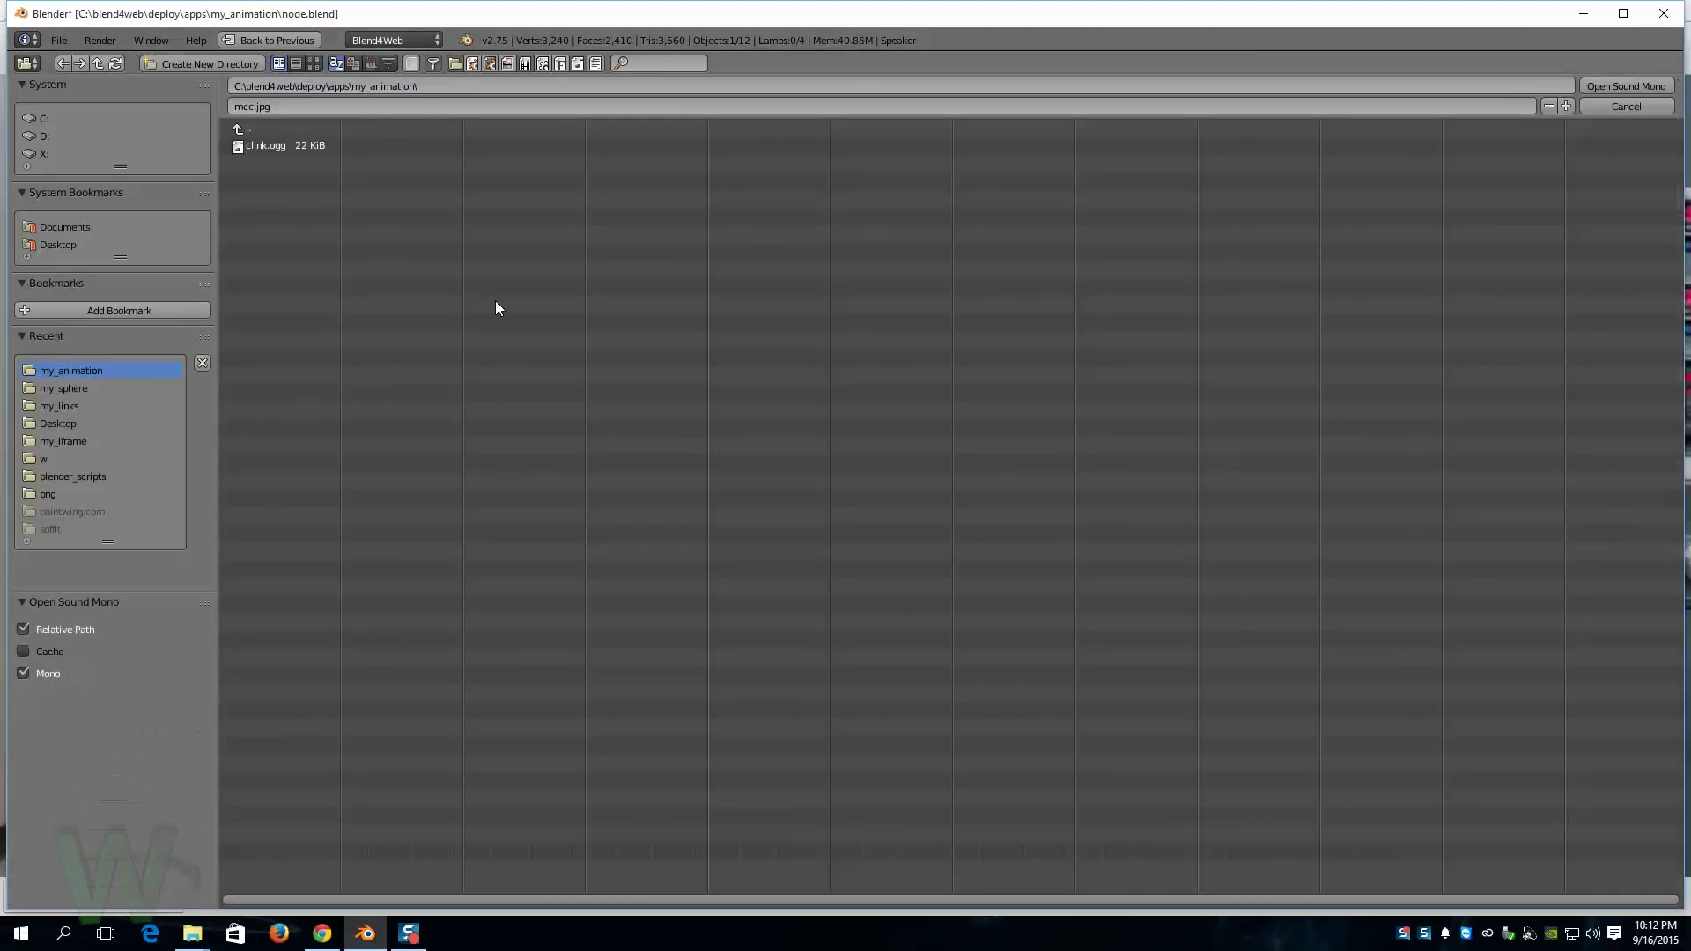
click(279, 146)
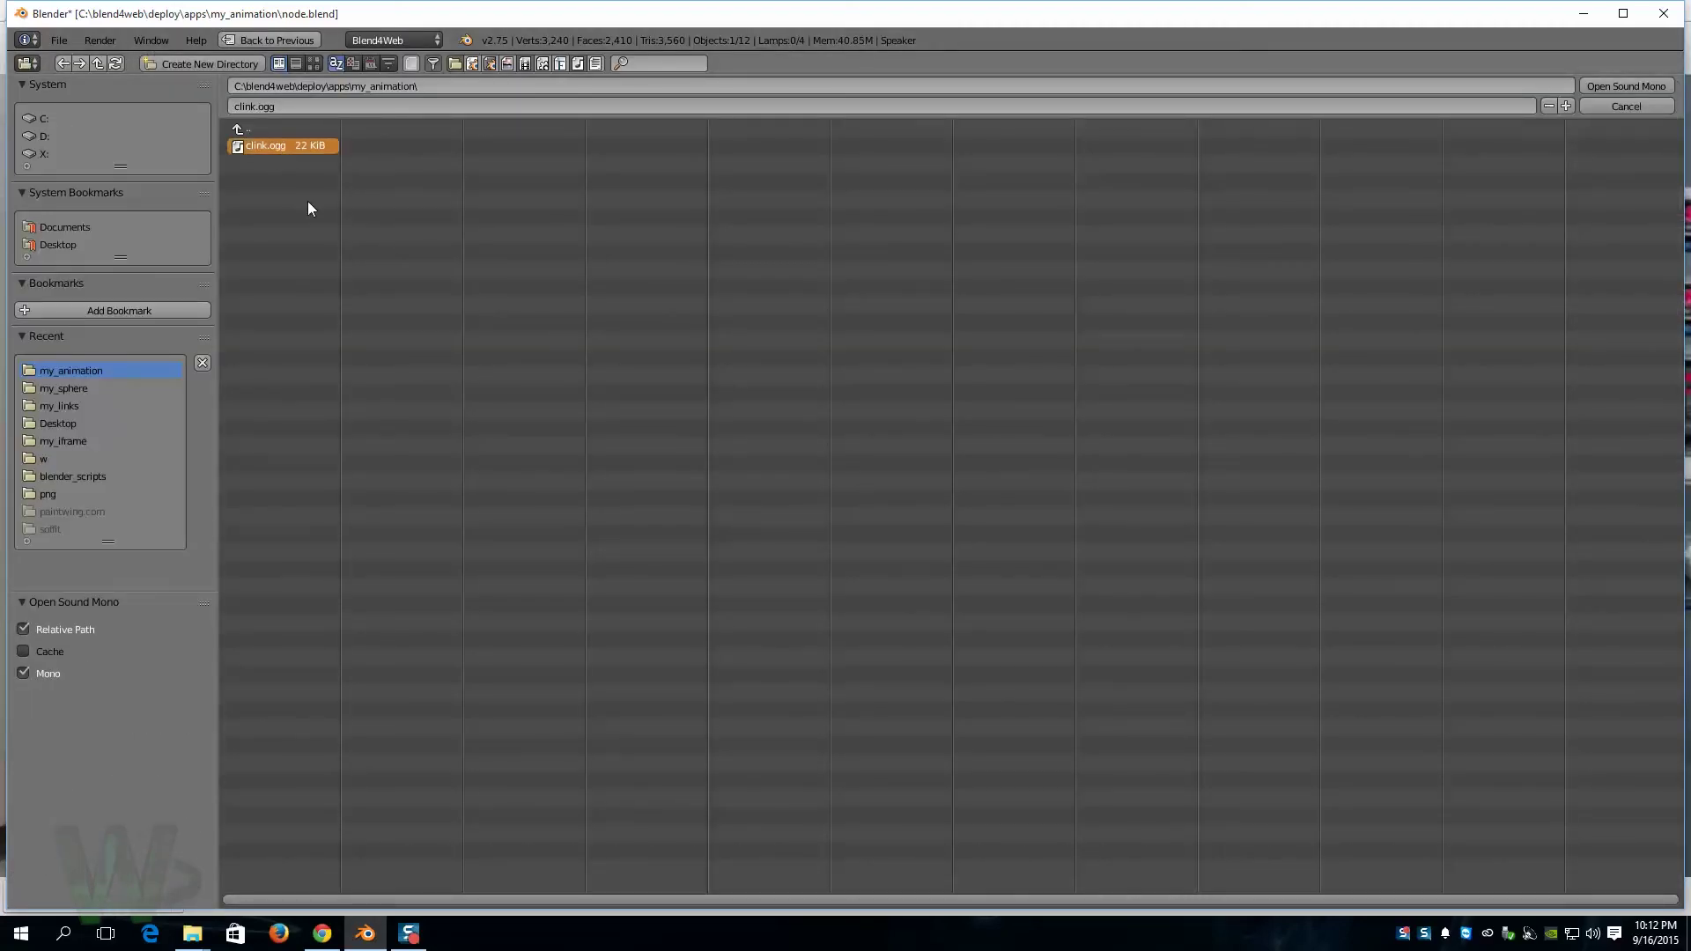
click(1614, 86)
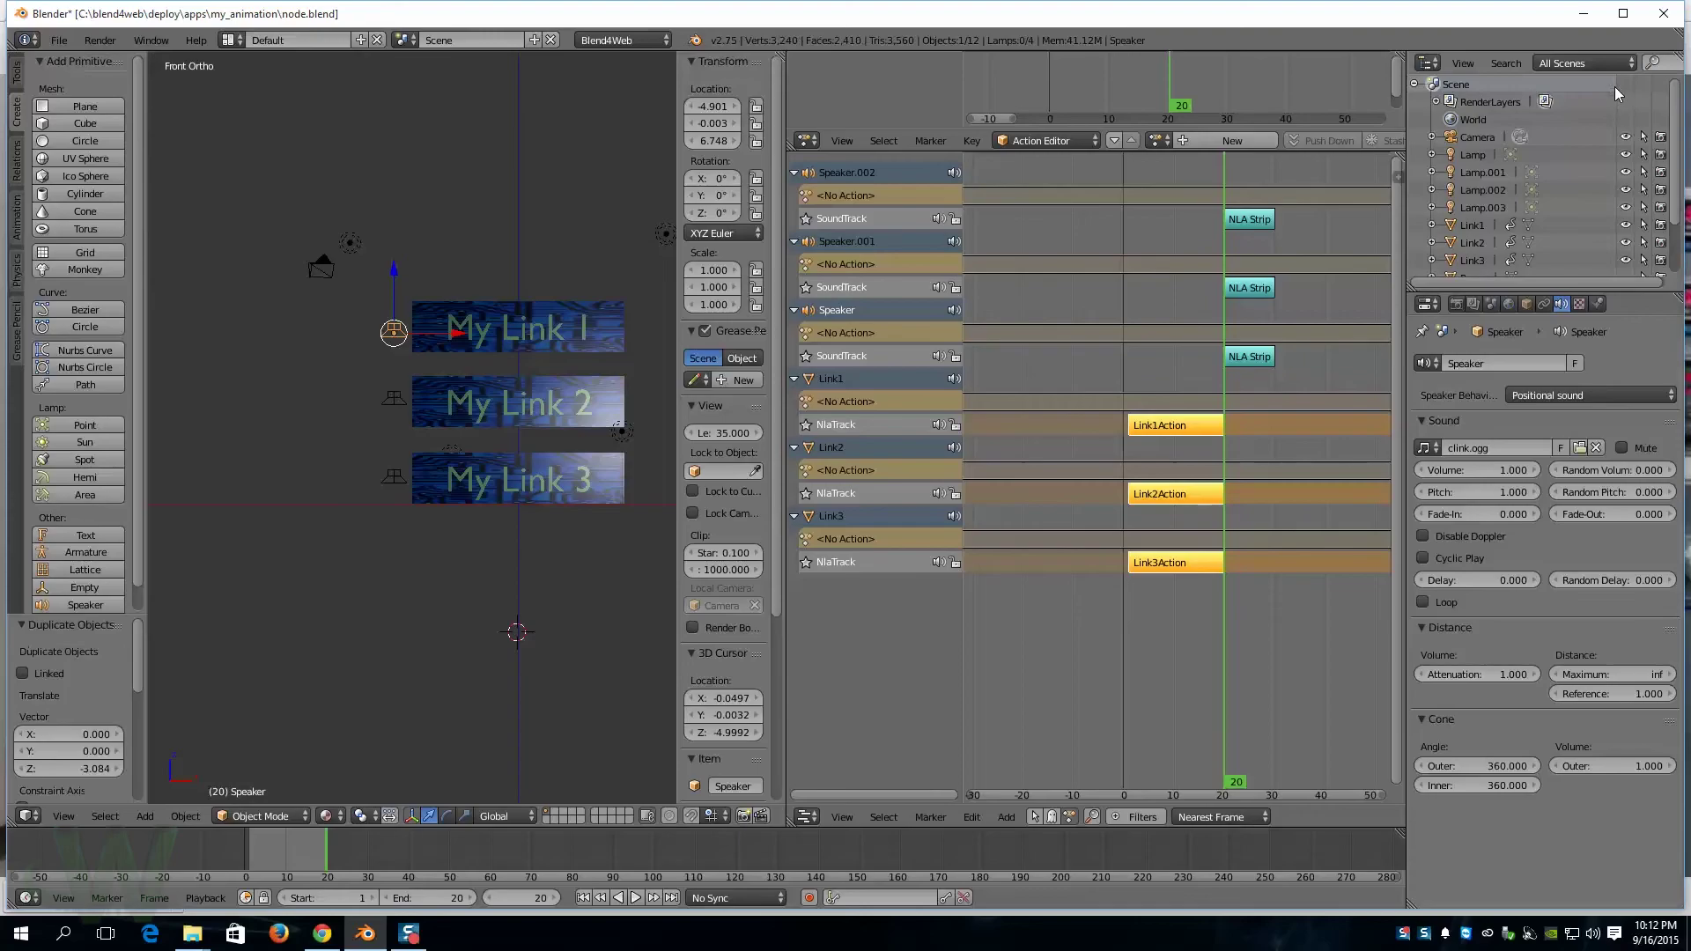
Step: Load clink.ogg from the my_animation folder as the sound of the speakers beside My Link 2 and My Link 3
right_click(393, 404)
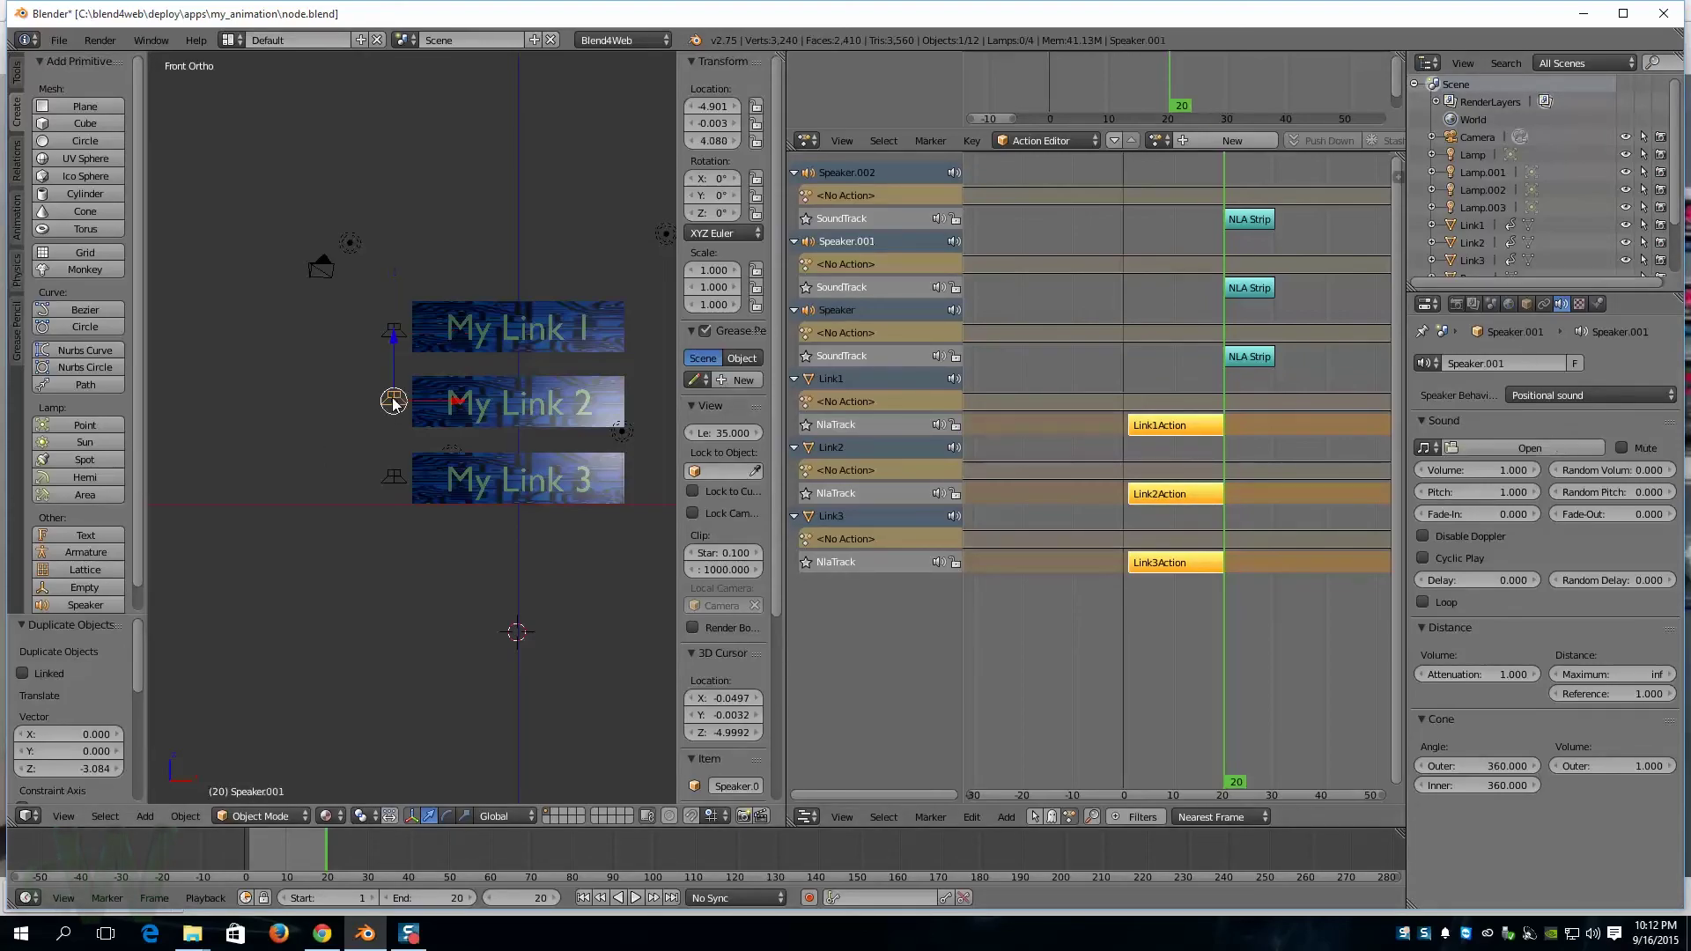
click(1549, 447)
click(273, 147)
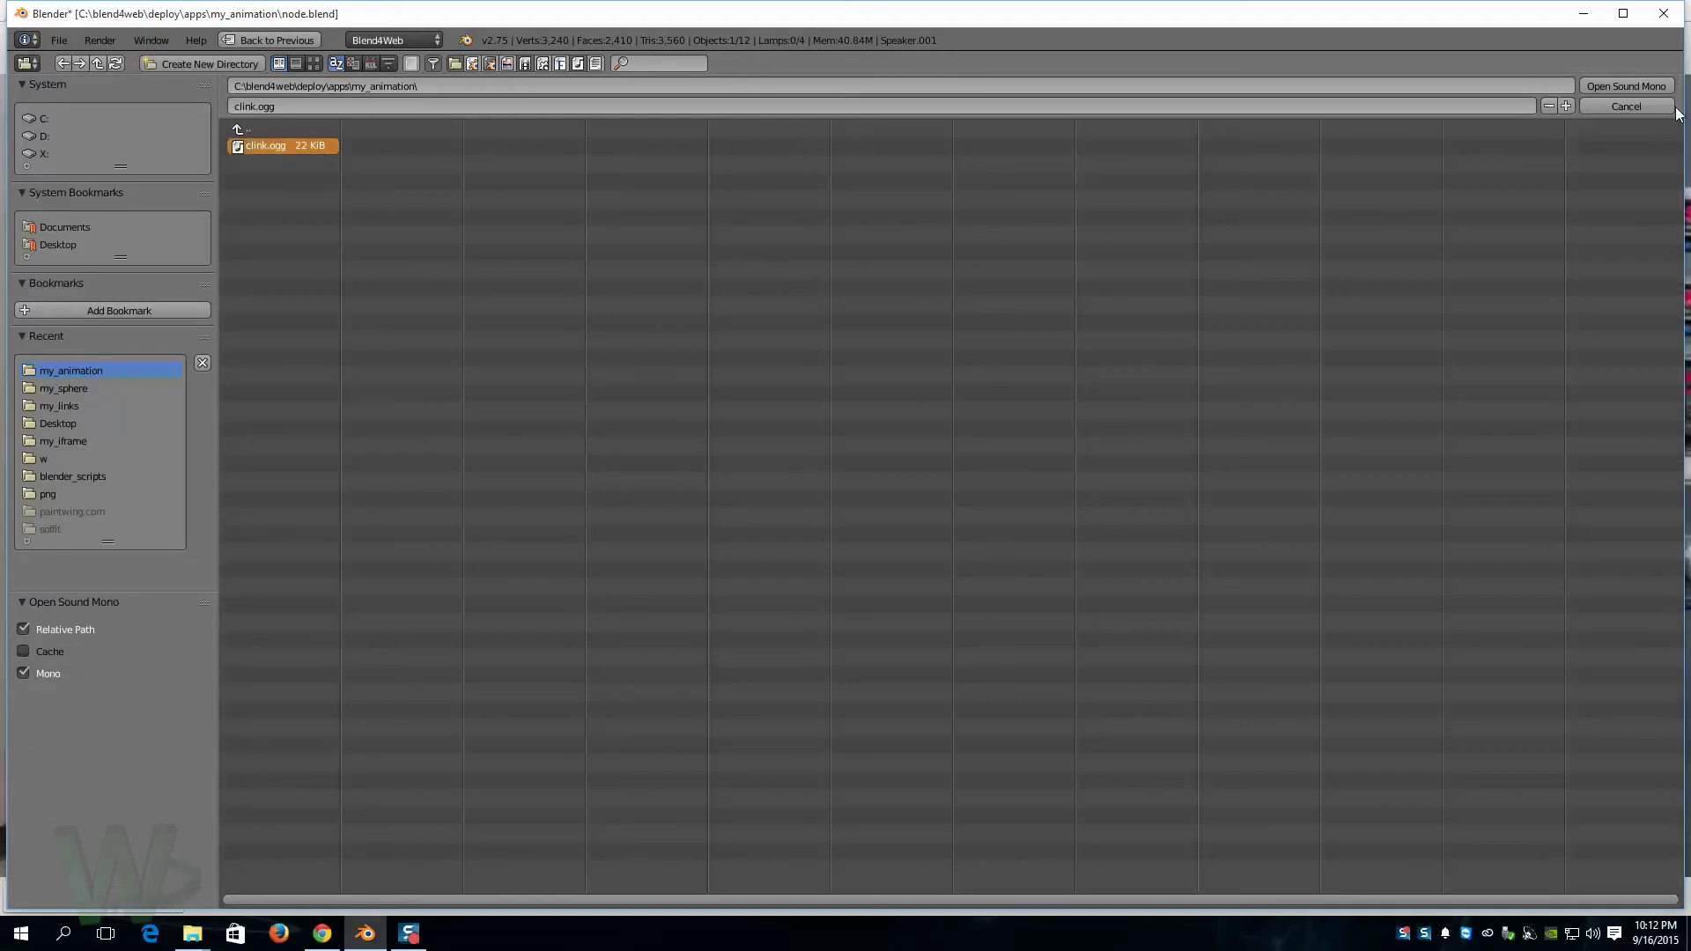
click(1626, 86)
right_click(393, 477)
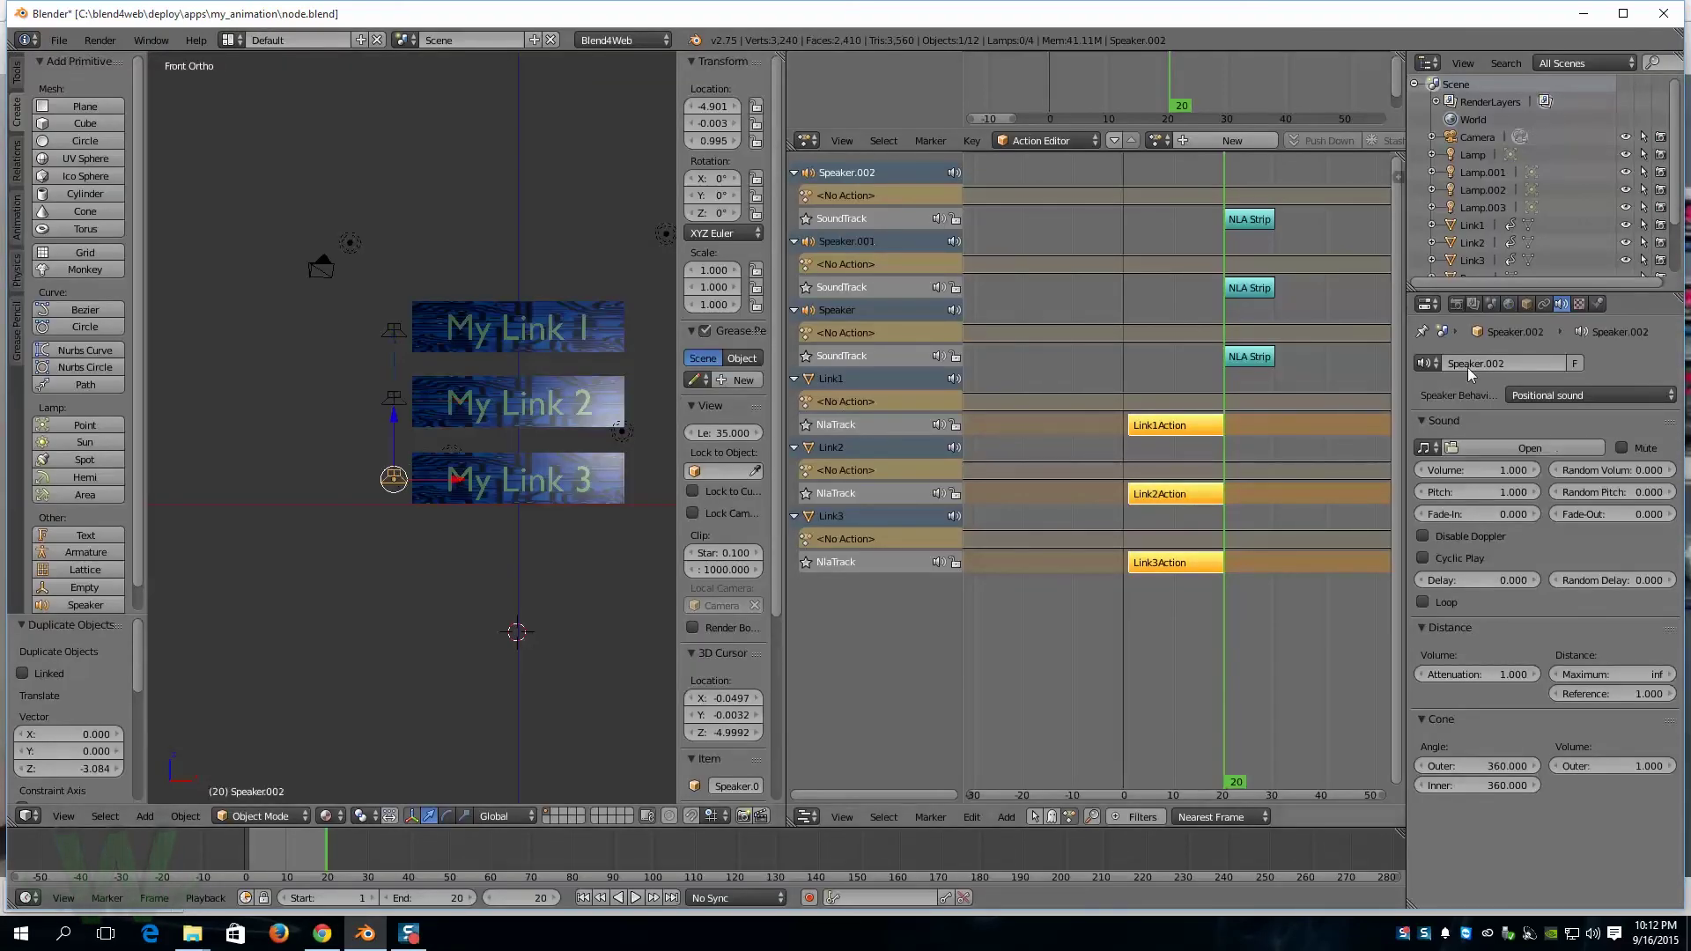
click(1532, 449)
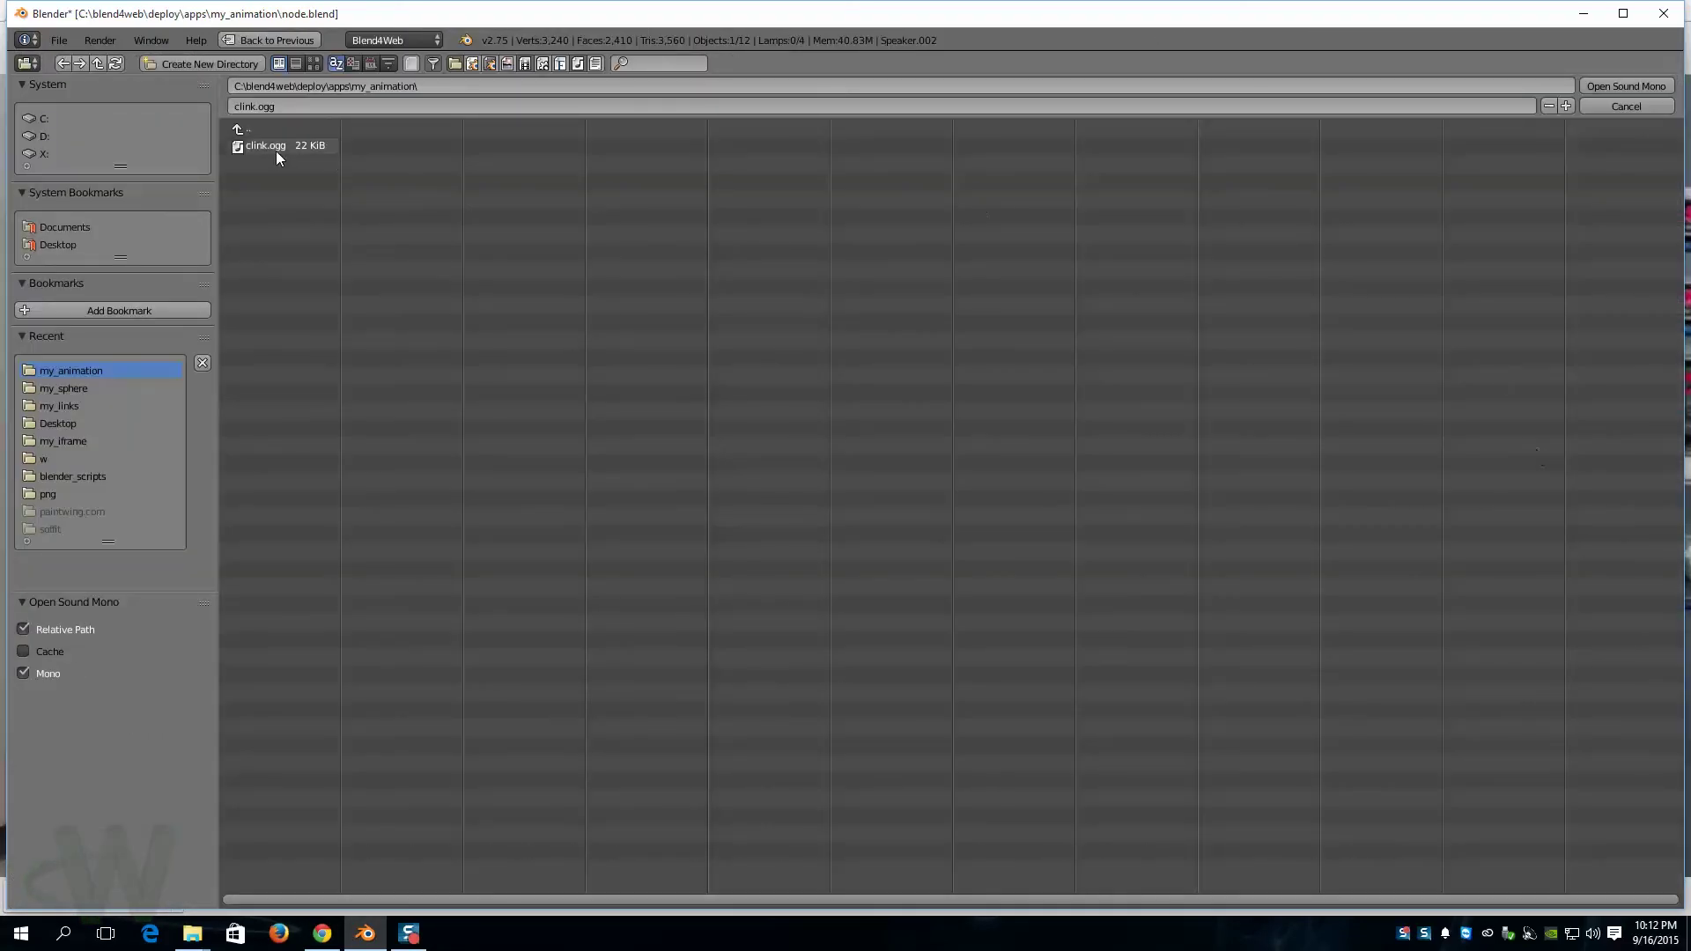
click(1624, 88)
Step: Move the Speaker.002 sound strip back to start at about frame 2, and play the animation
key(g)
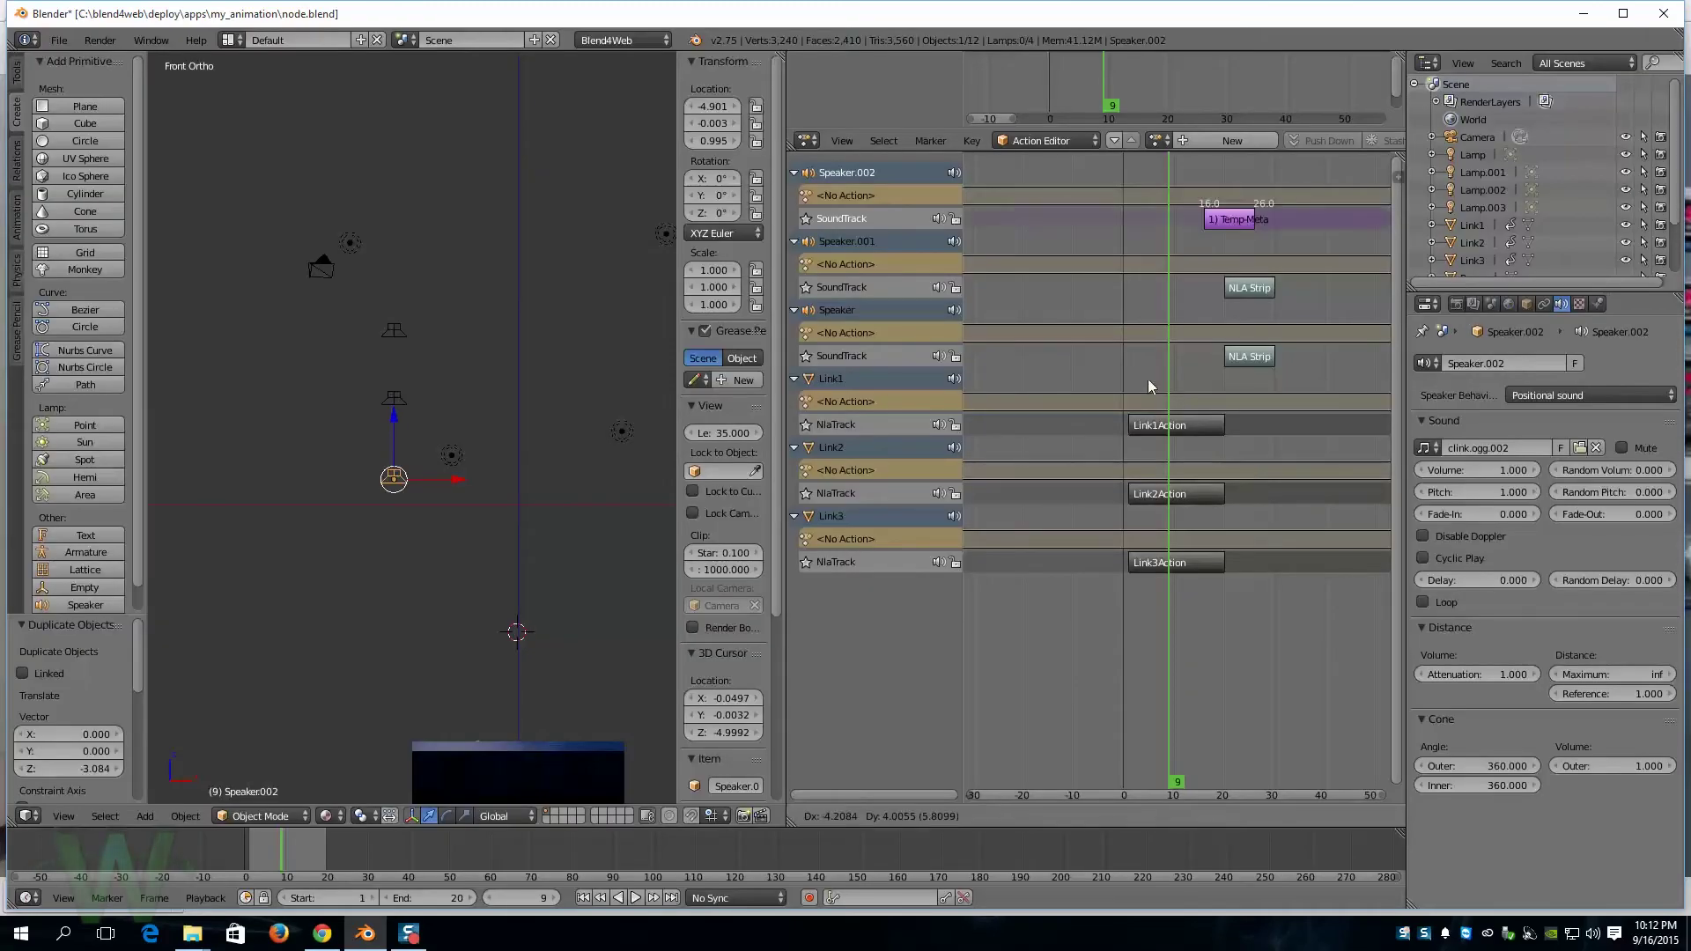
click(1148, 388)
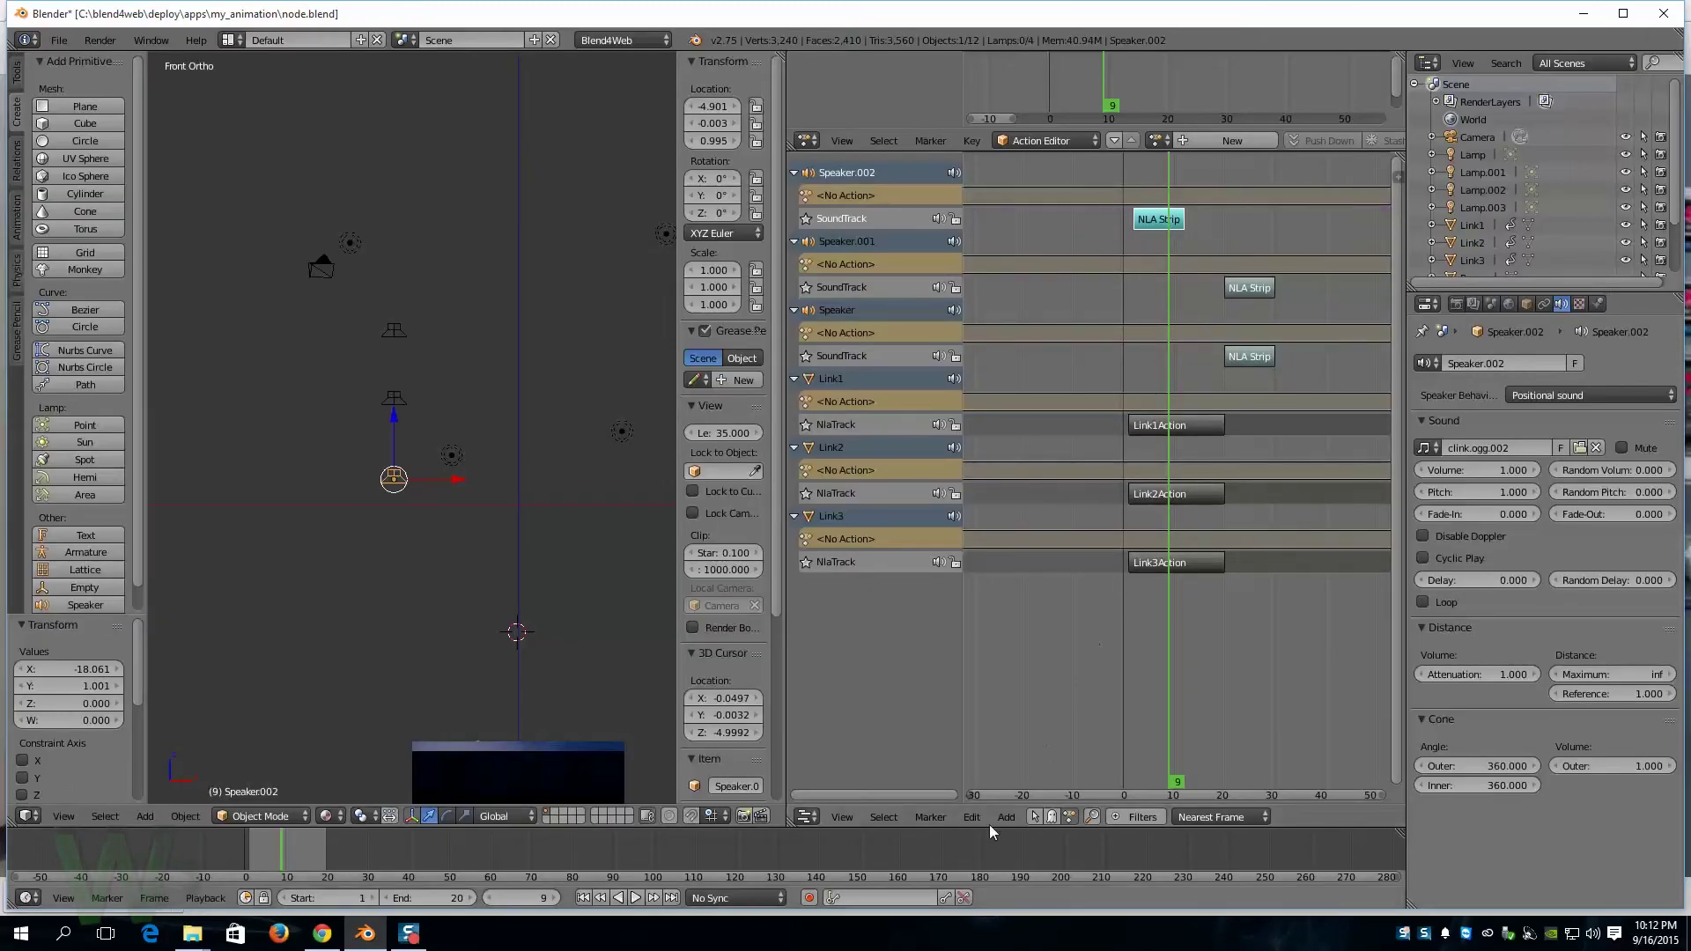
click(636, 897)
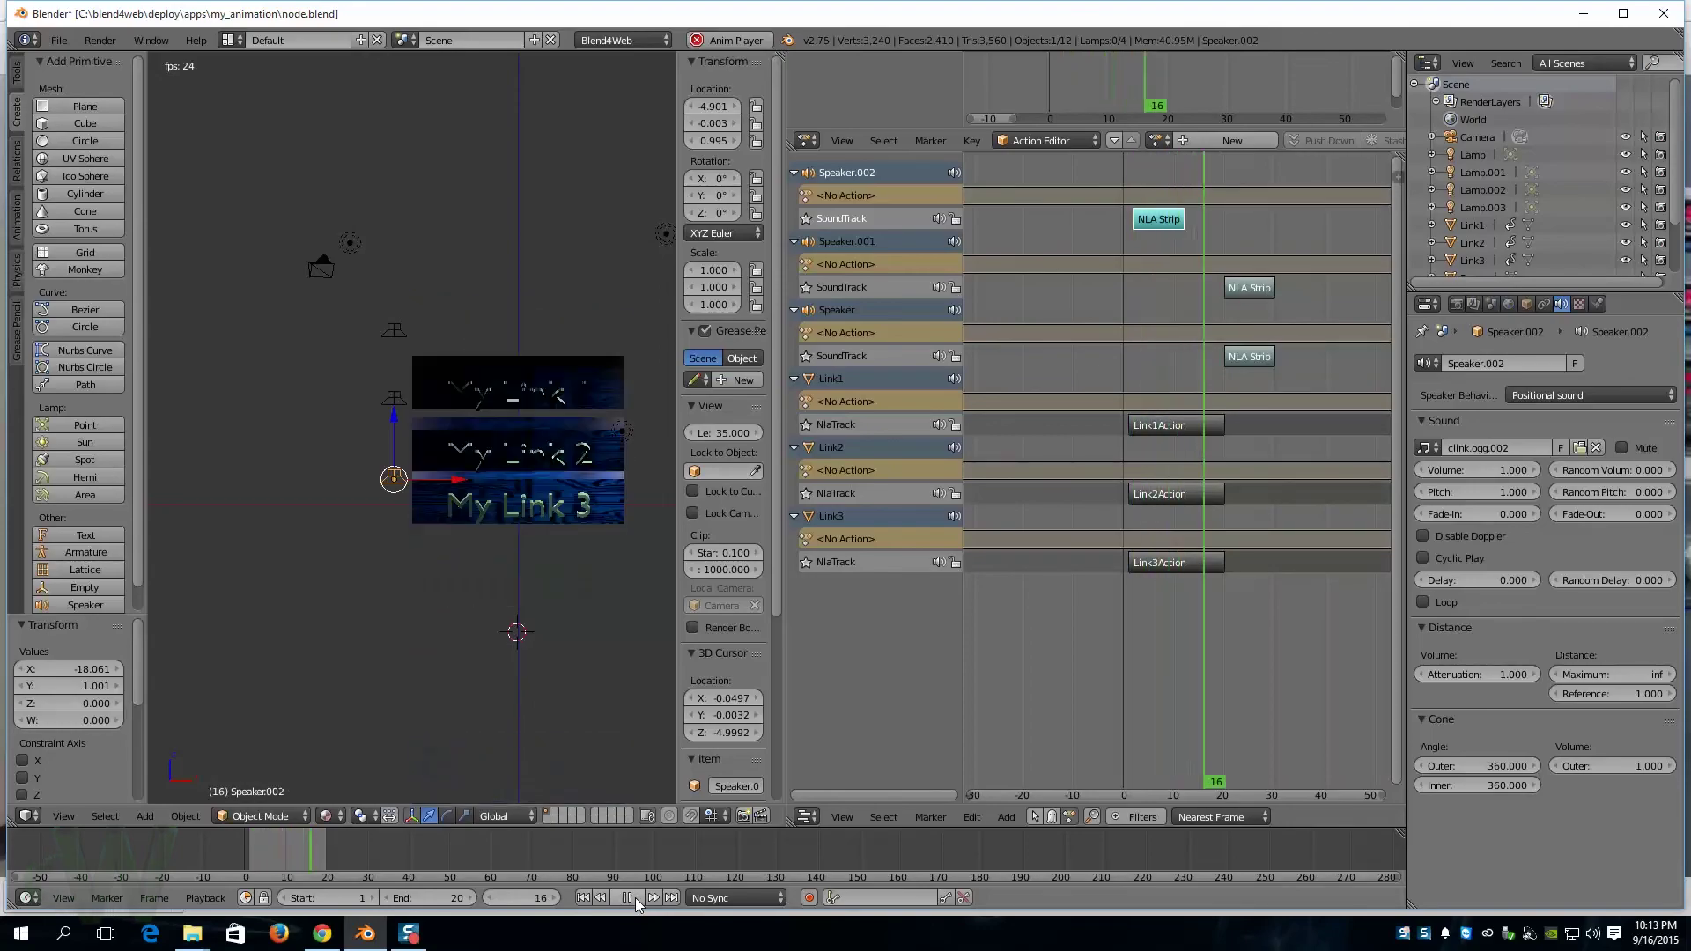
click(631, 898)
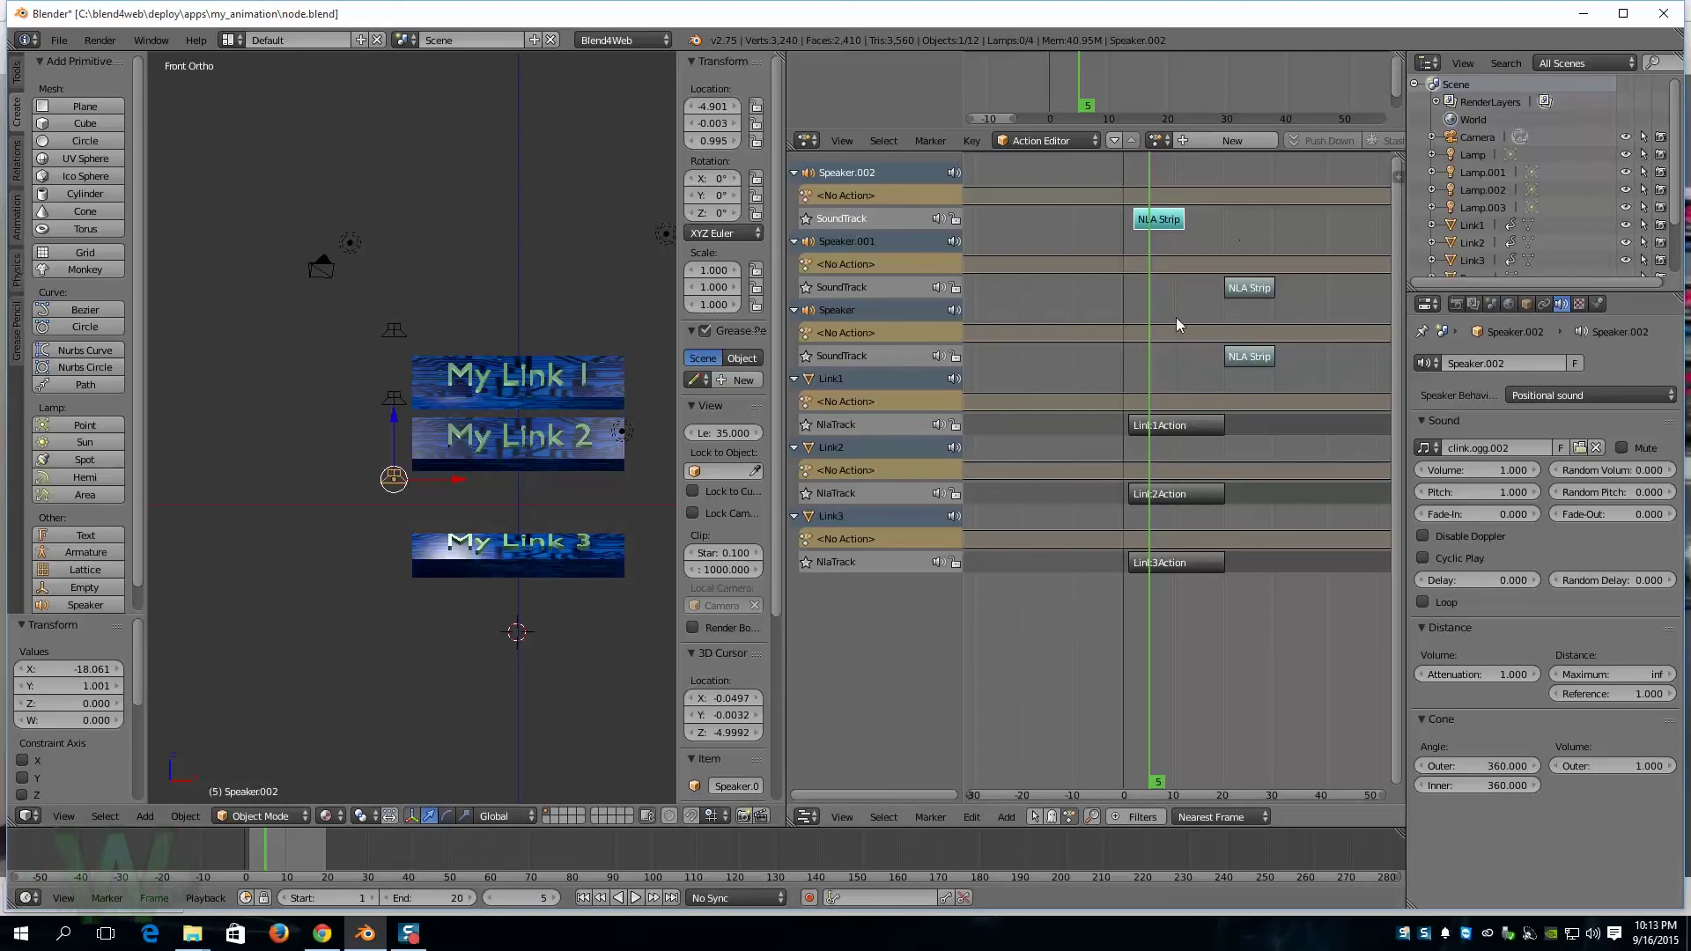
Step: Widen the NLA Editor and align the start of the Speaker.002 sound strip with Link1Action at frame 1
drag(787, 470, 473, 473)
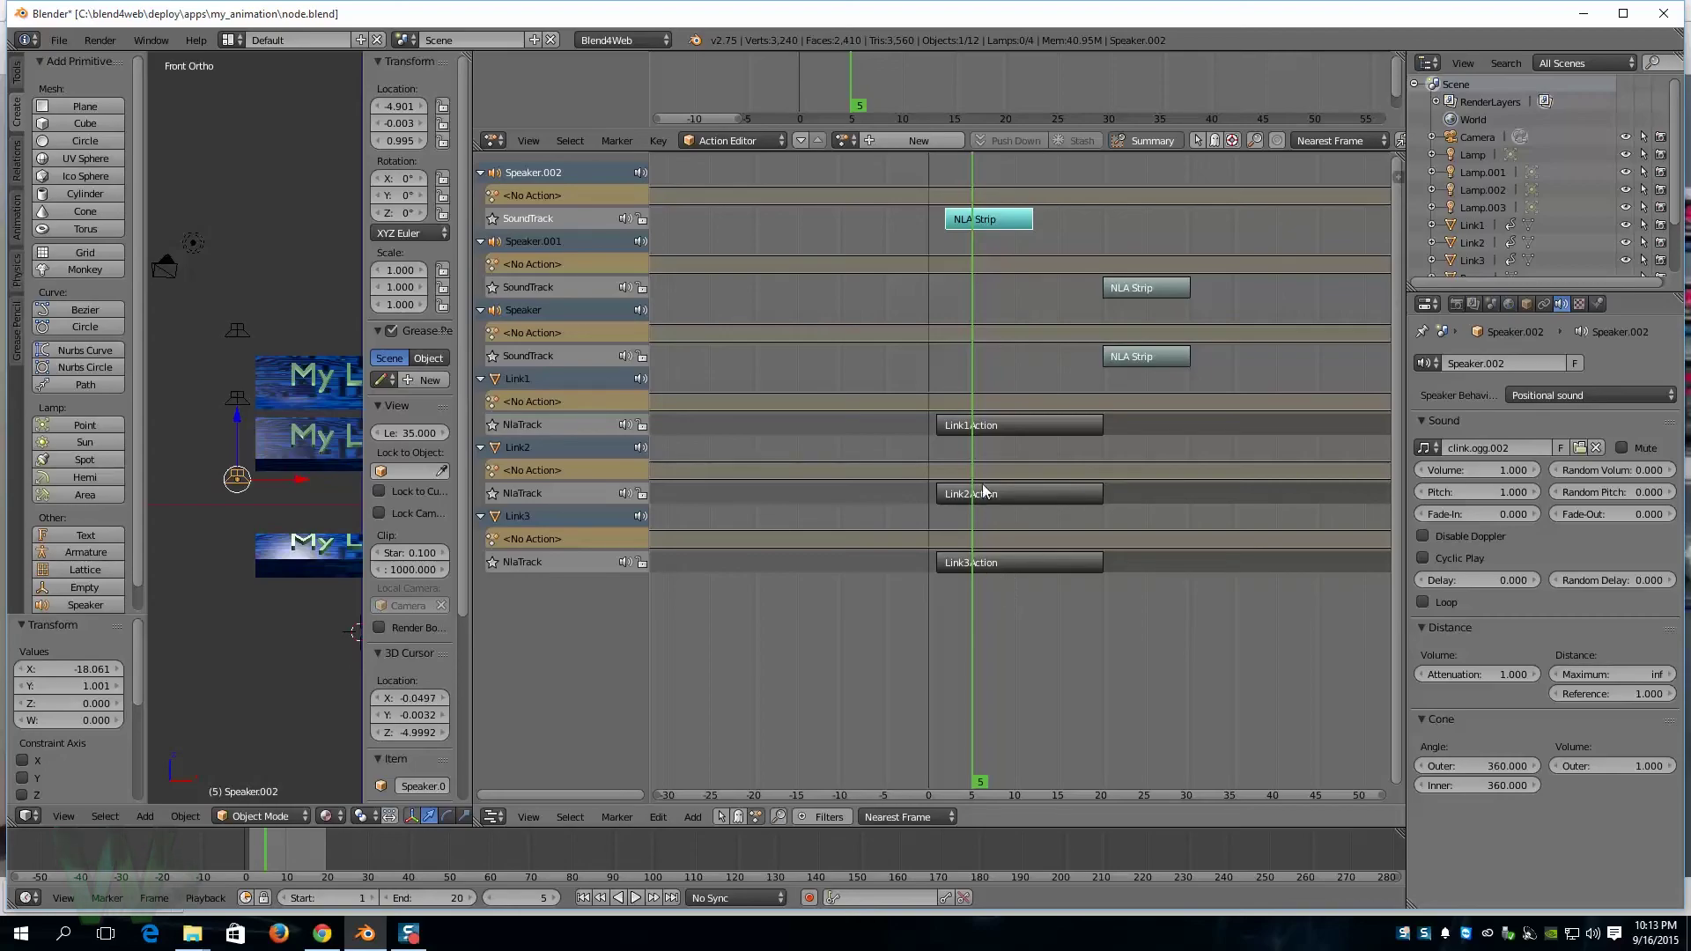
right_click(1001, 424)
key(g)
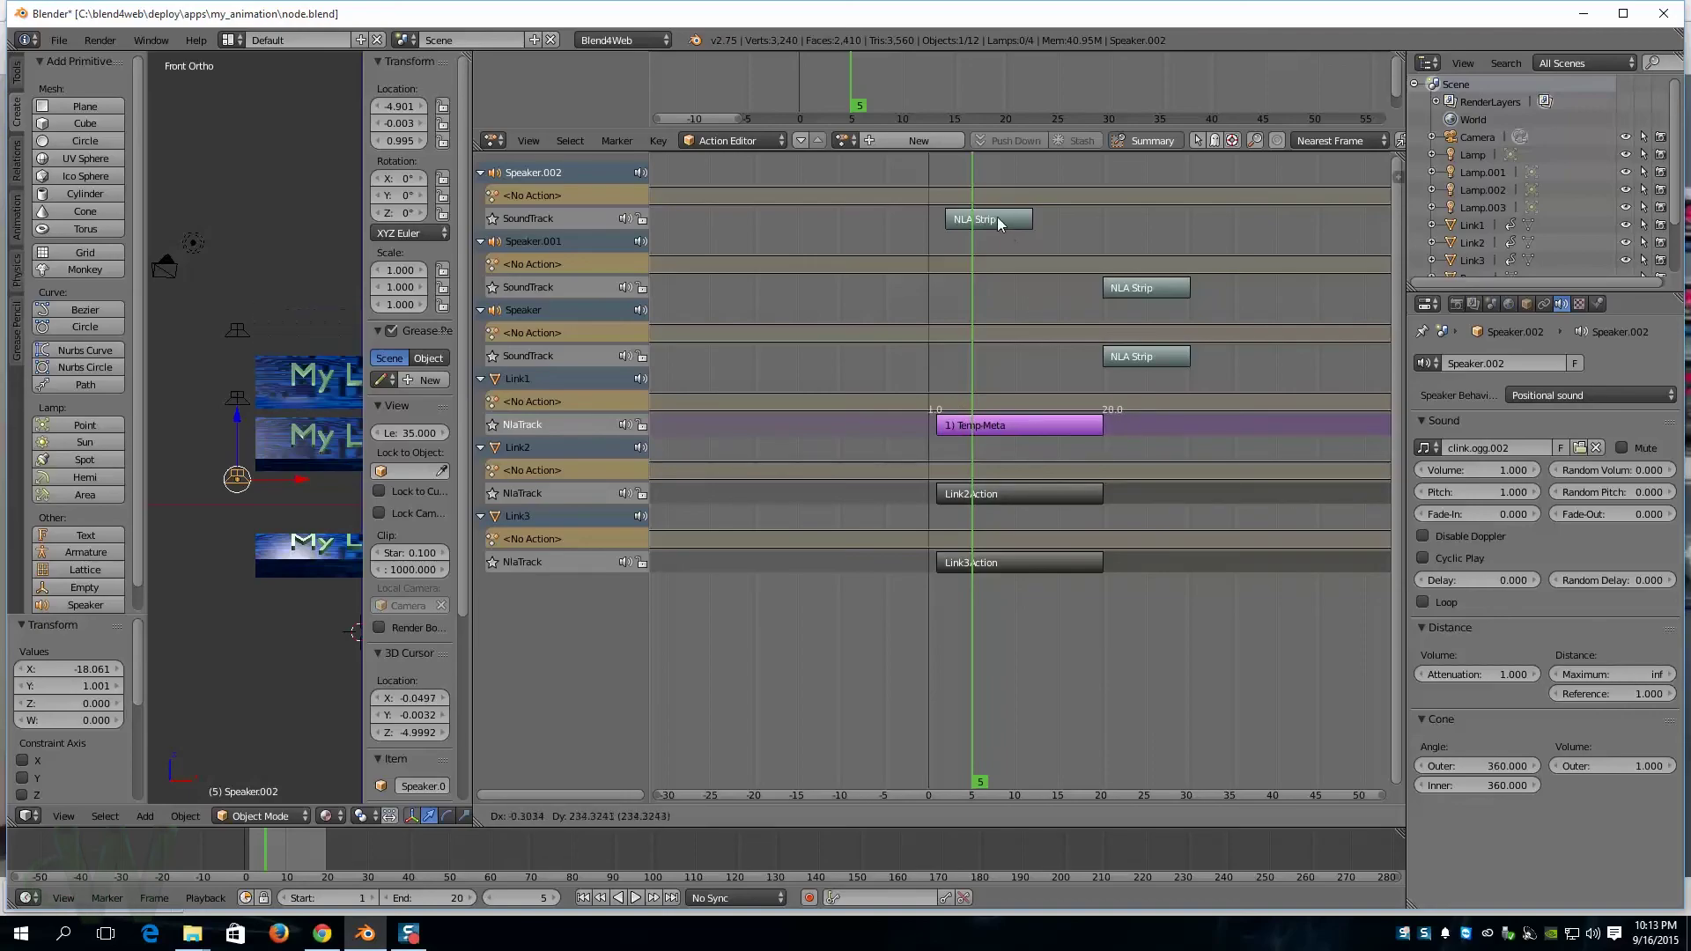
click(1003, 262)
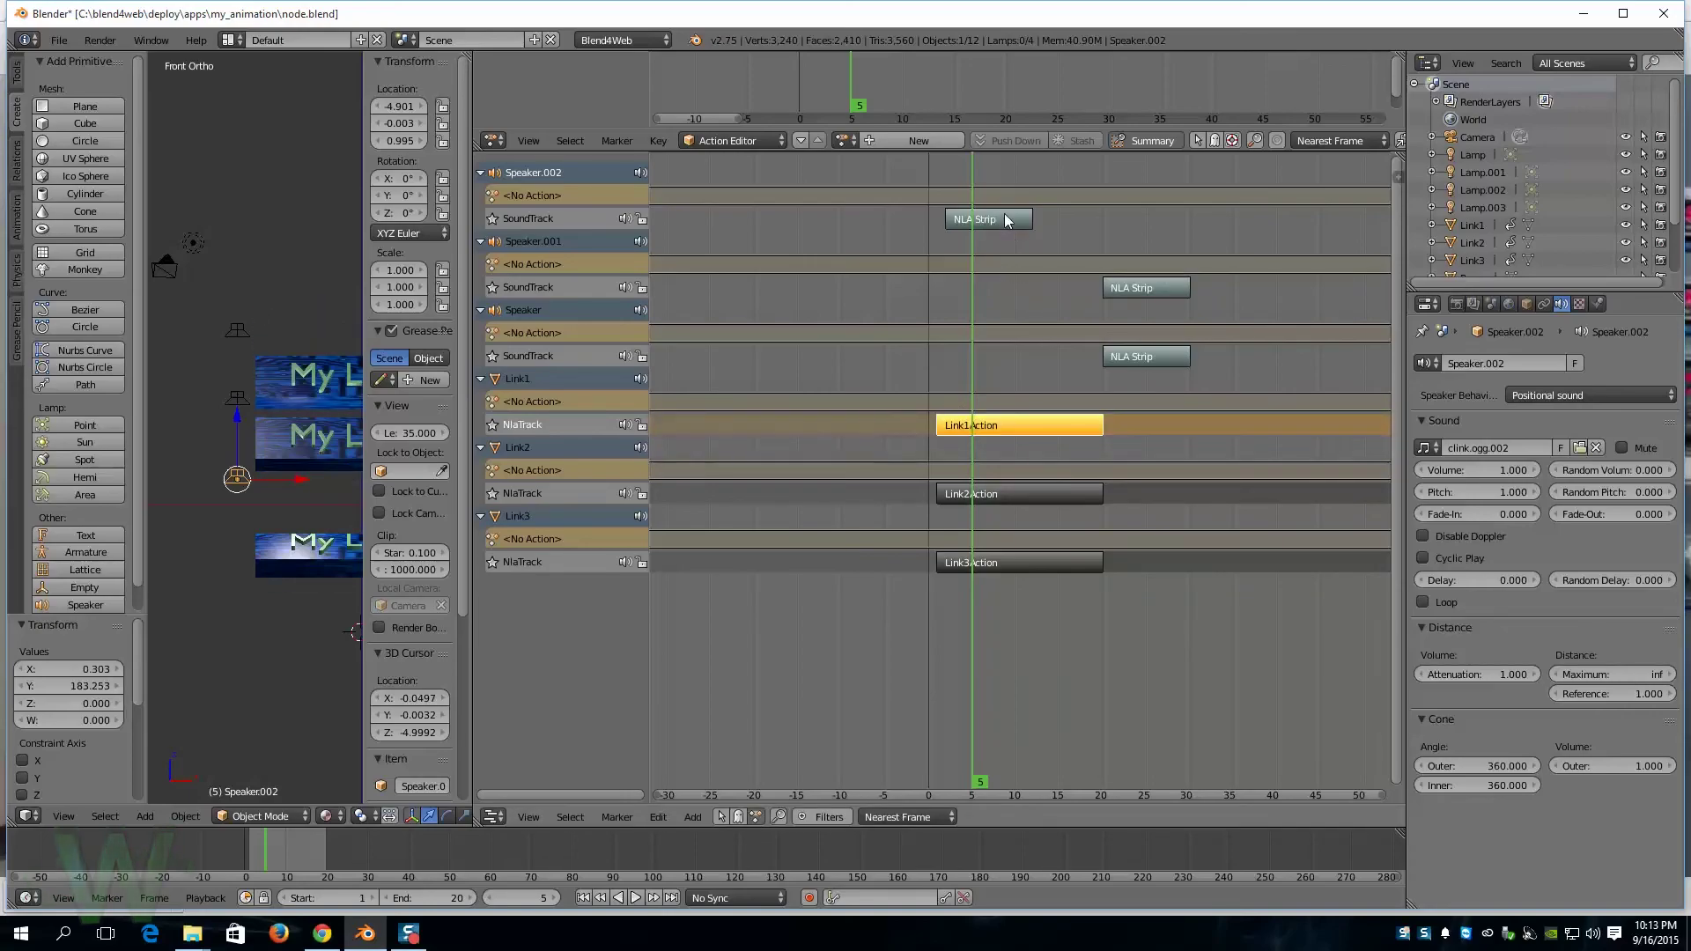
right_click(1006, 225)
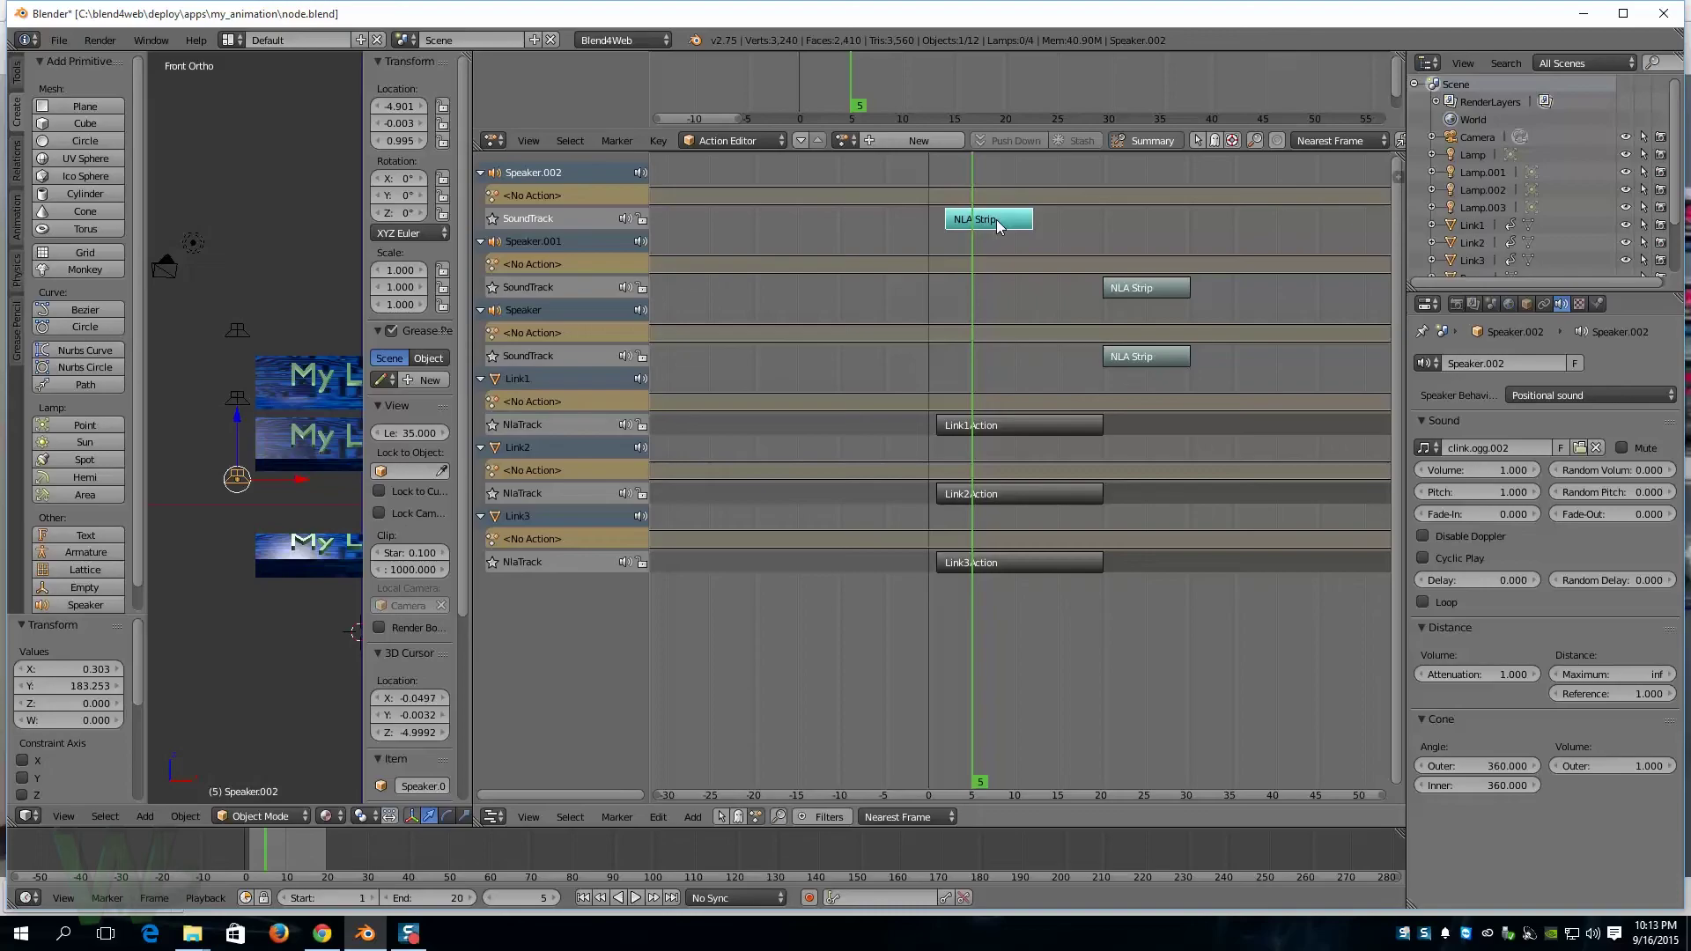
key(g)
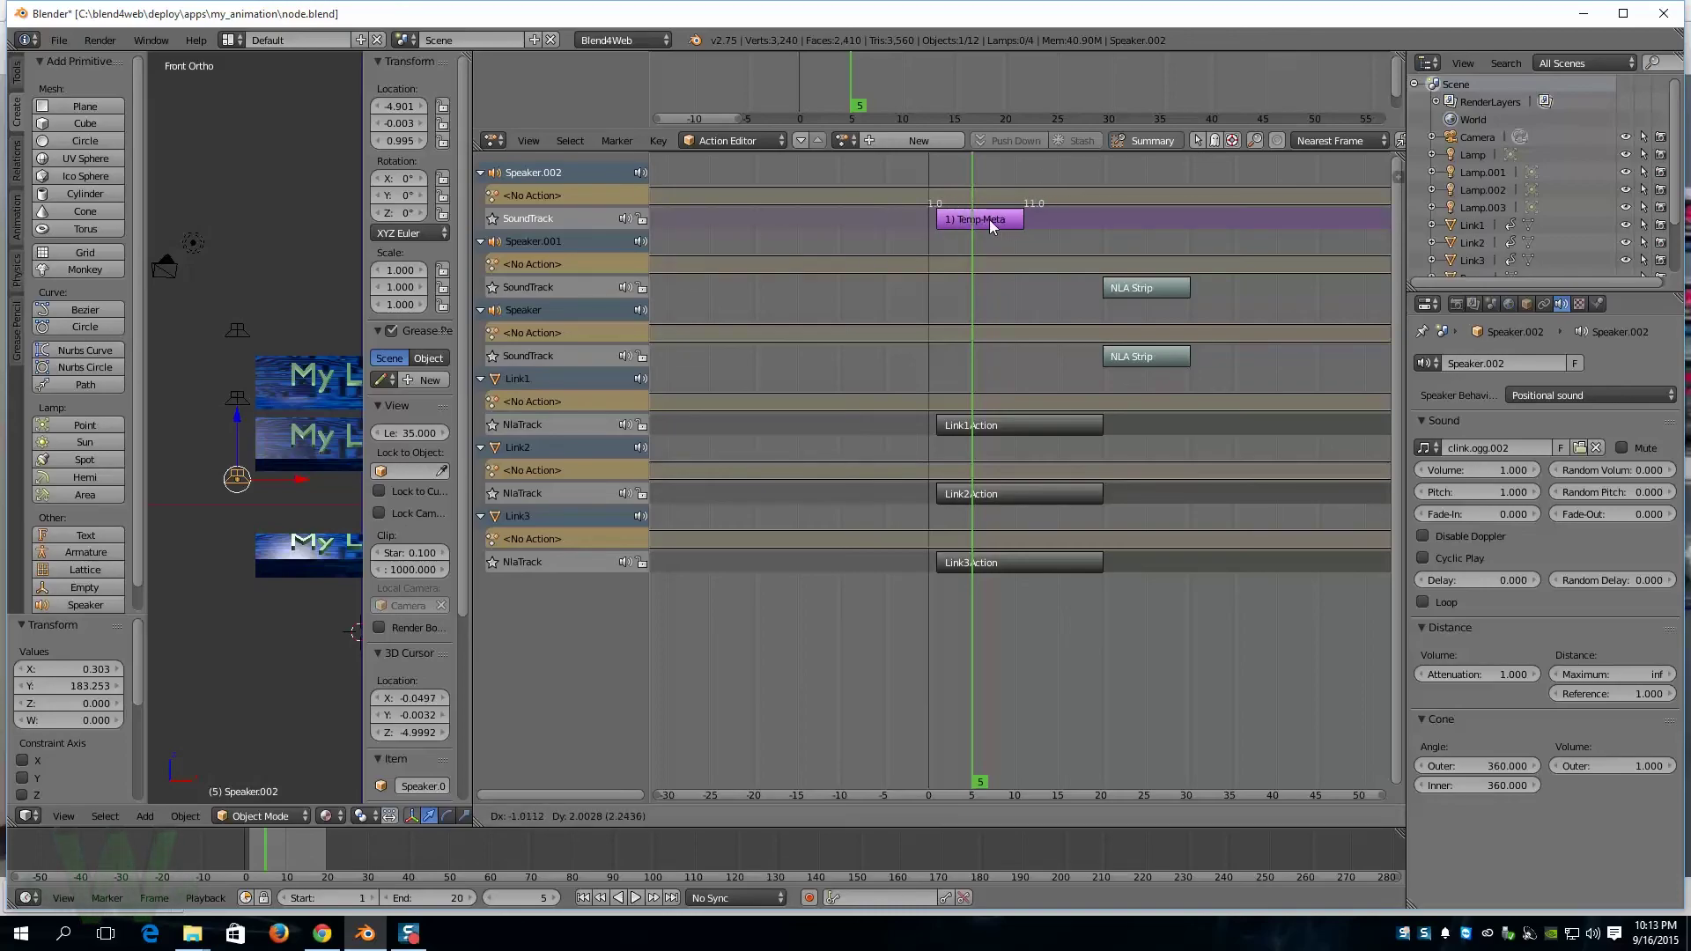
click(987, 220)
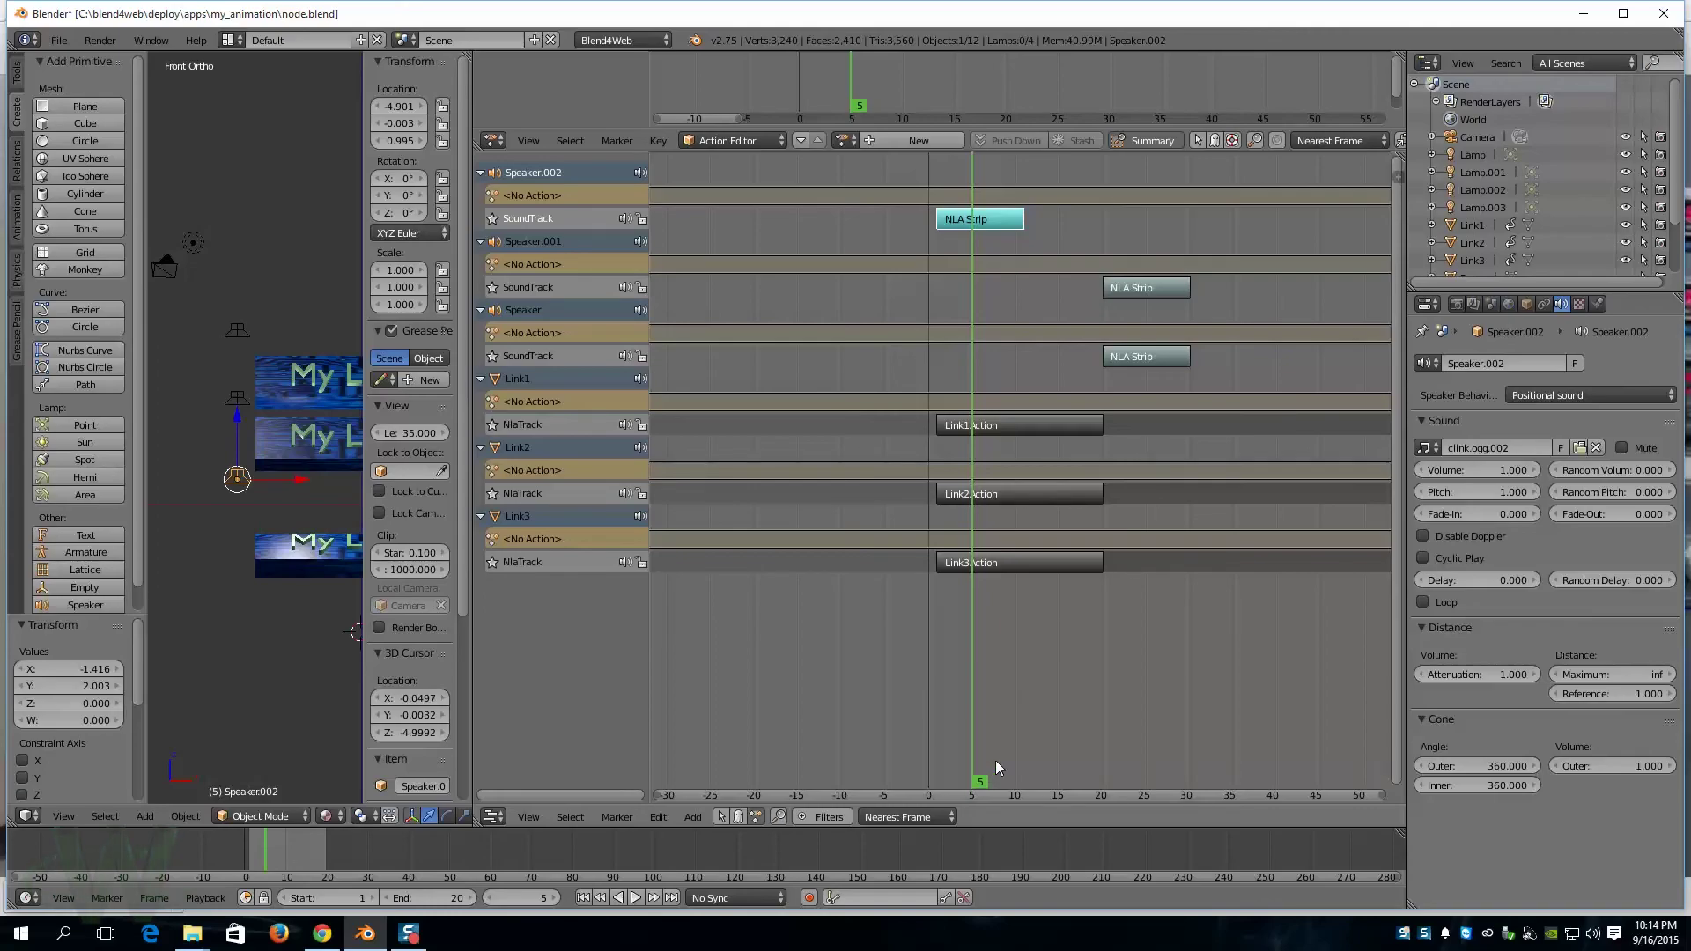
Step: Move the Link2Action strip and the Speaker.001 sound strip so both start at frame 50
scroll(1023, 721, up, 2)
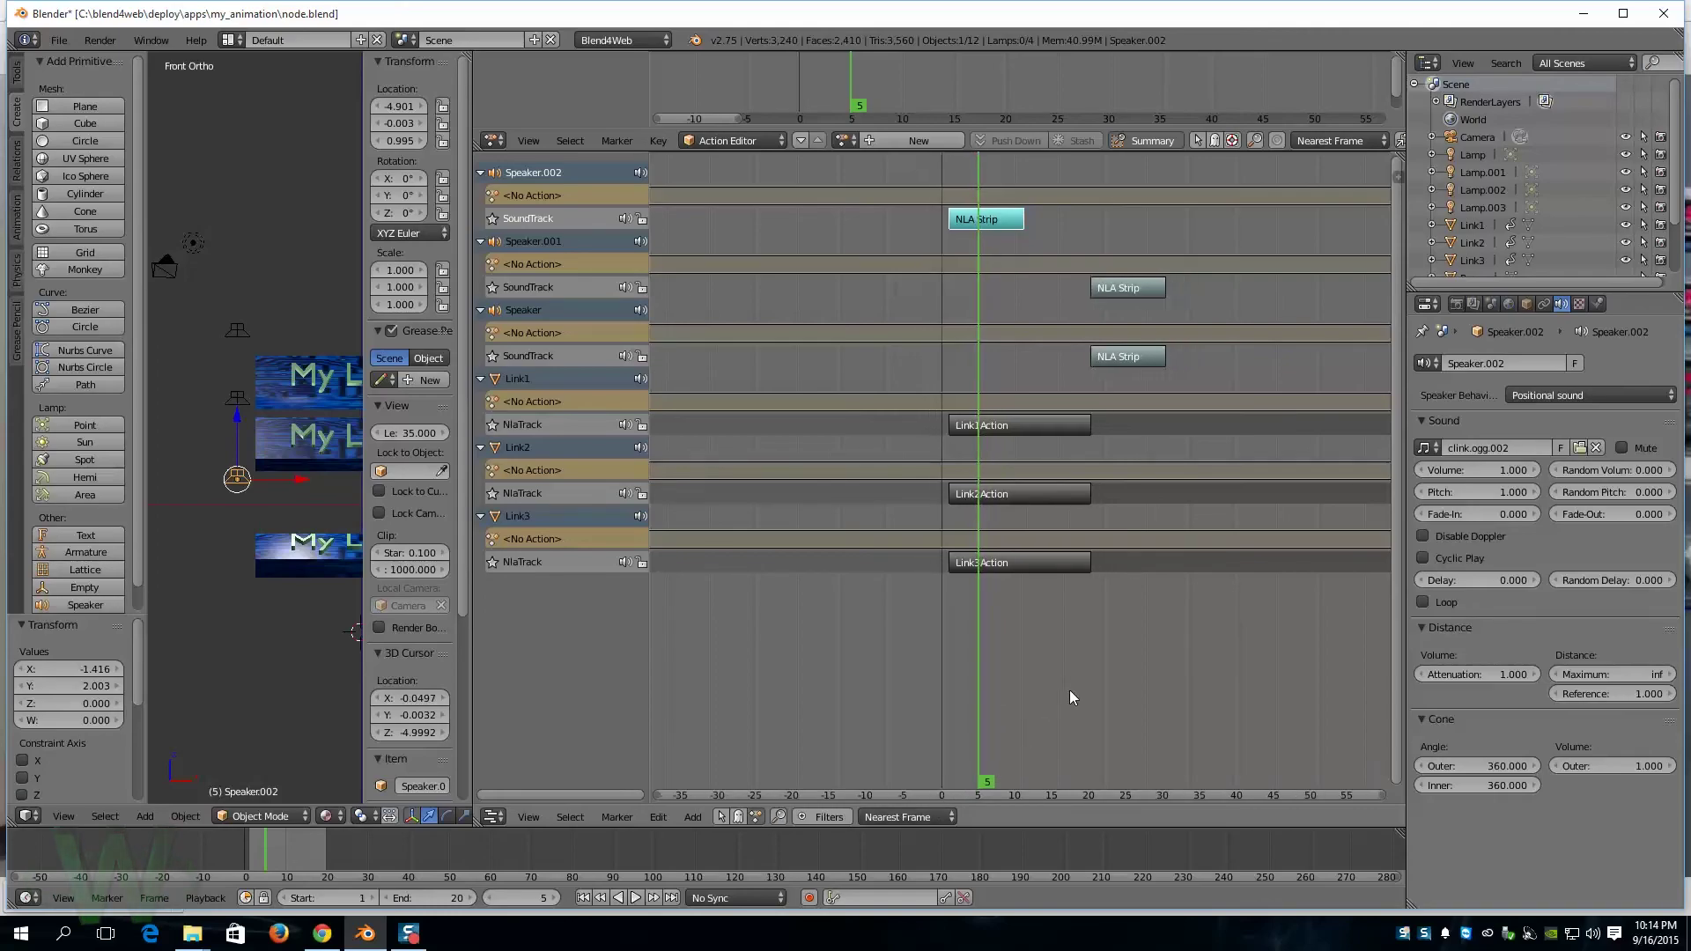
scroll(1070, 692, down, 4)
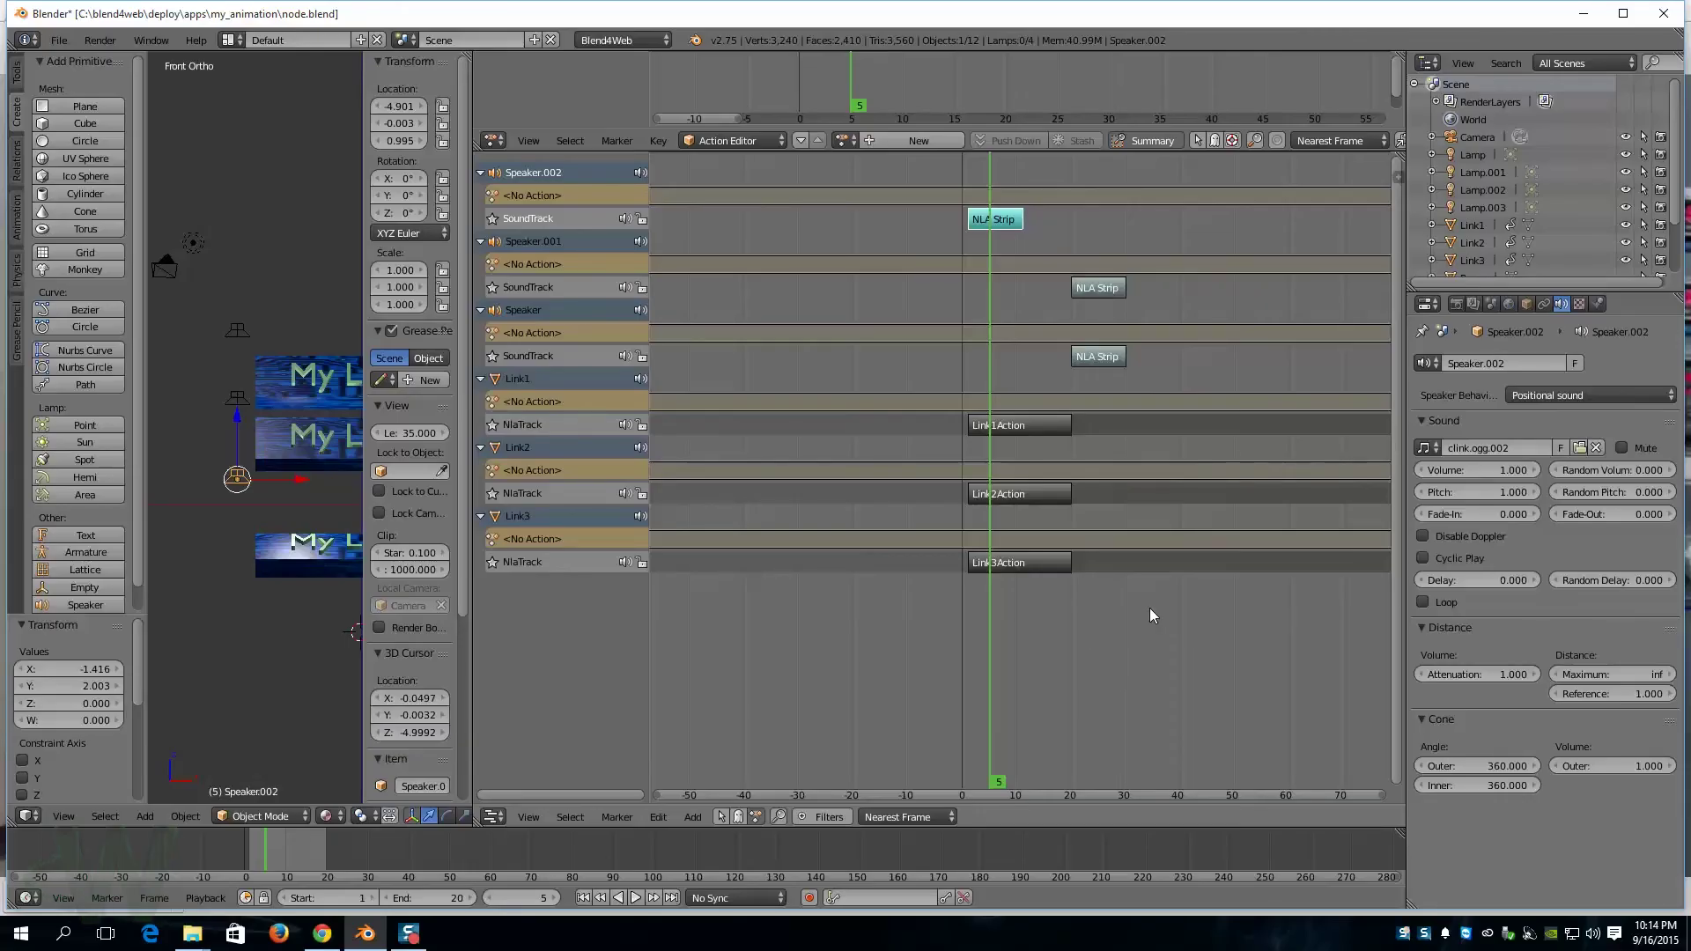
middle_drag(1150, 615, 891, 628)
scroll(951, 620, down, 2)
middle_drag(1086, 626, 1010, 580)
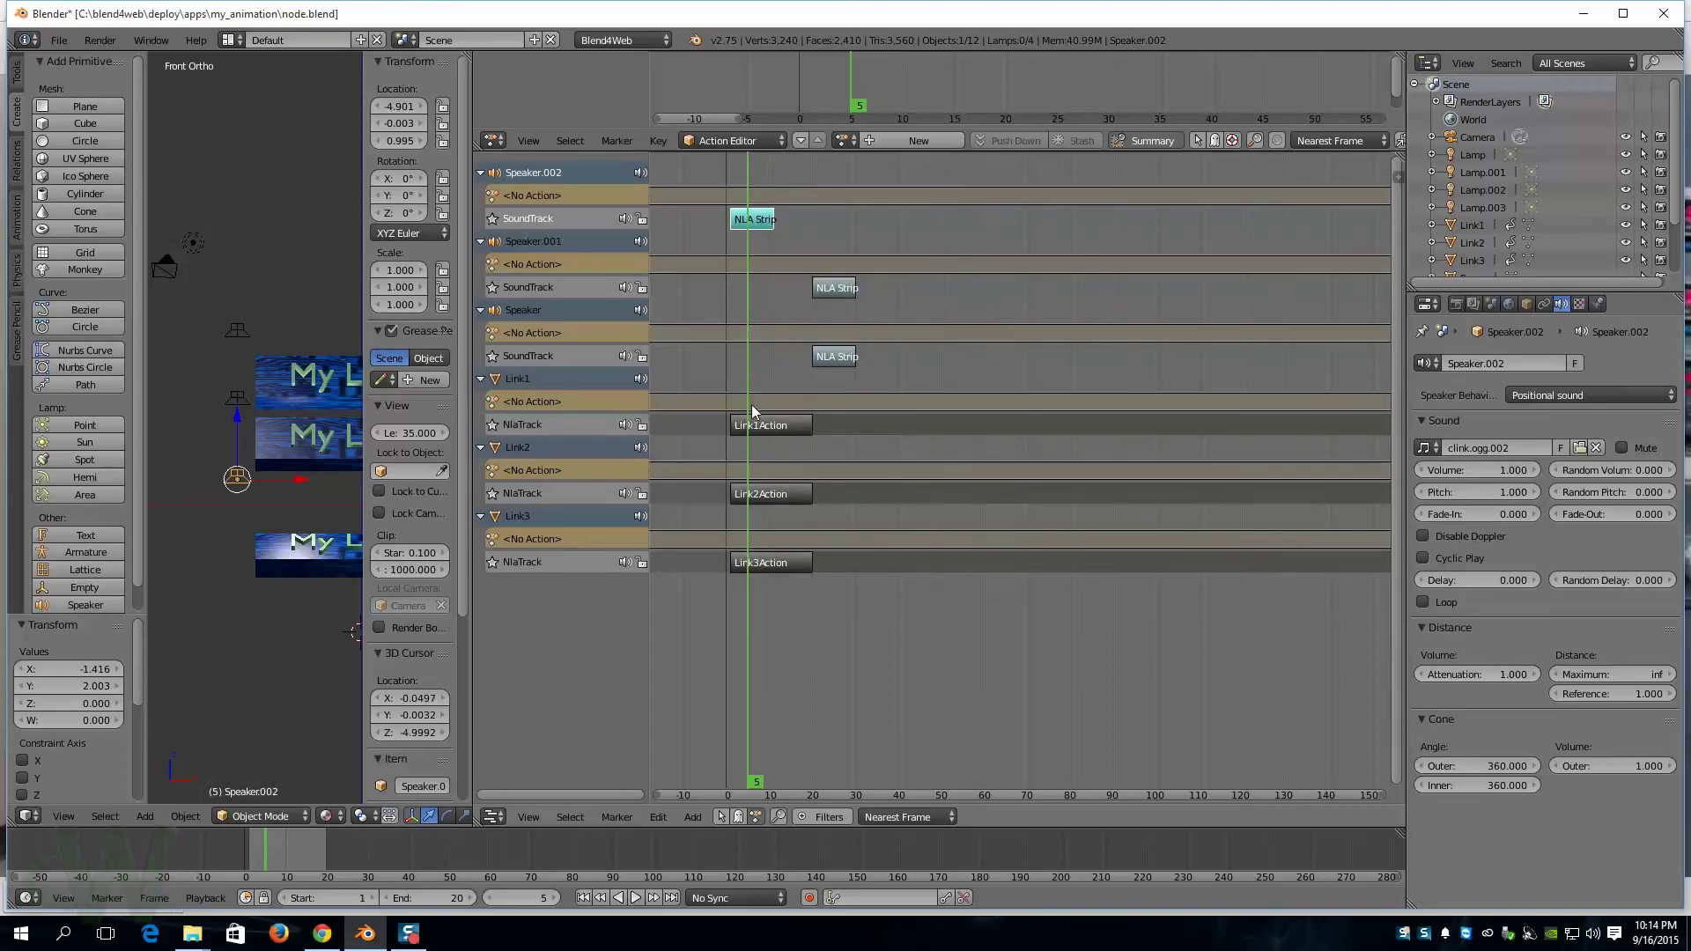
drag(768, 494, 978, 368)
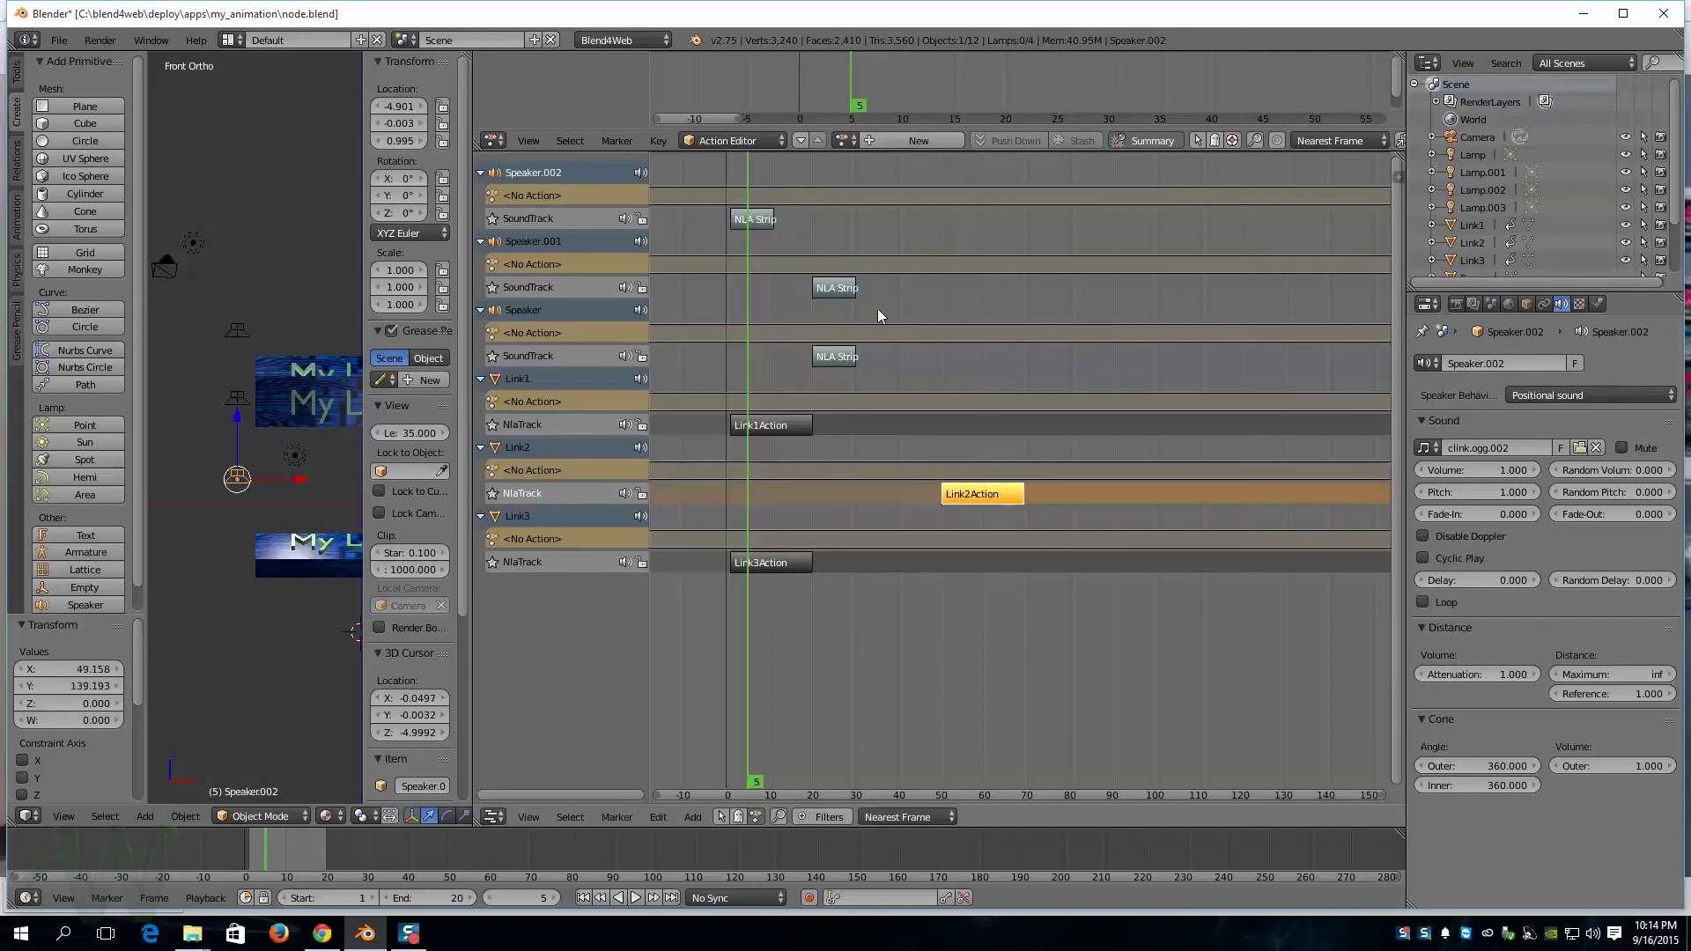
right_click(826, 291)
key(g)
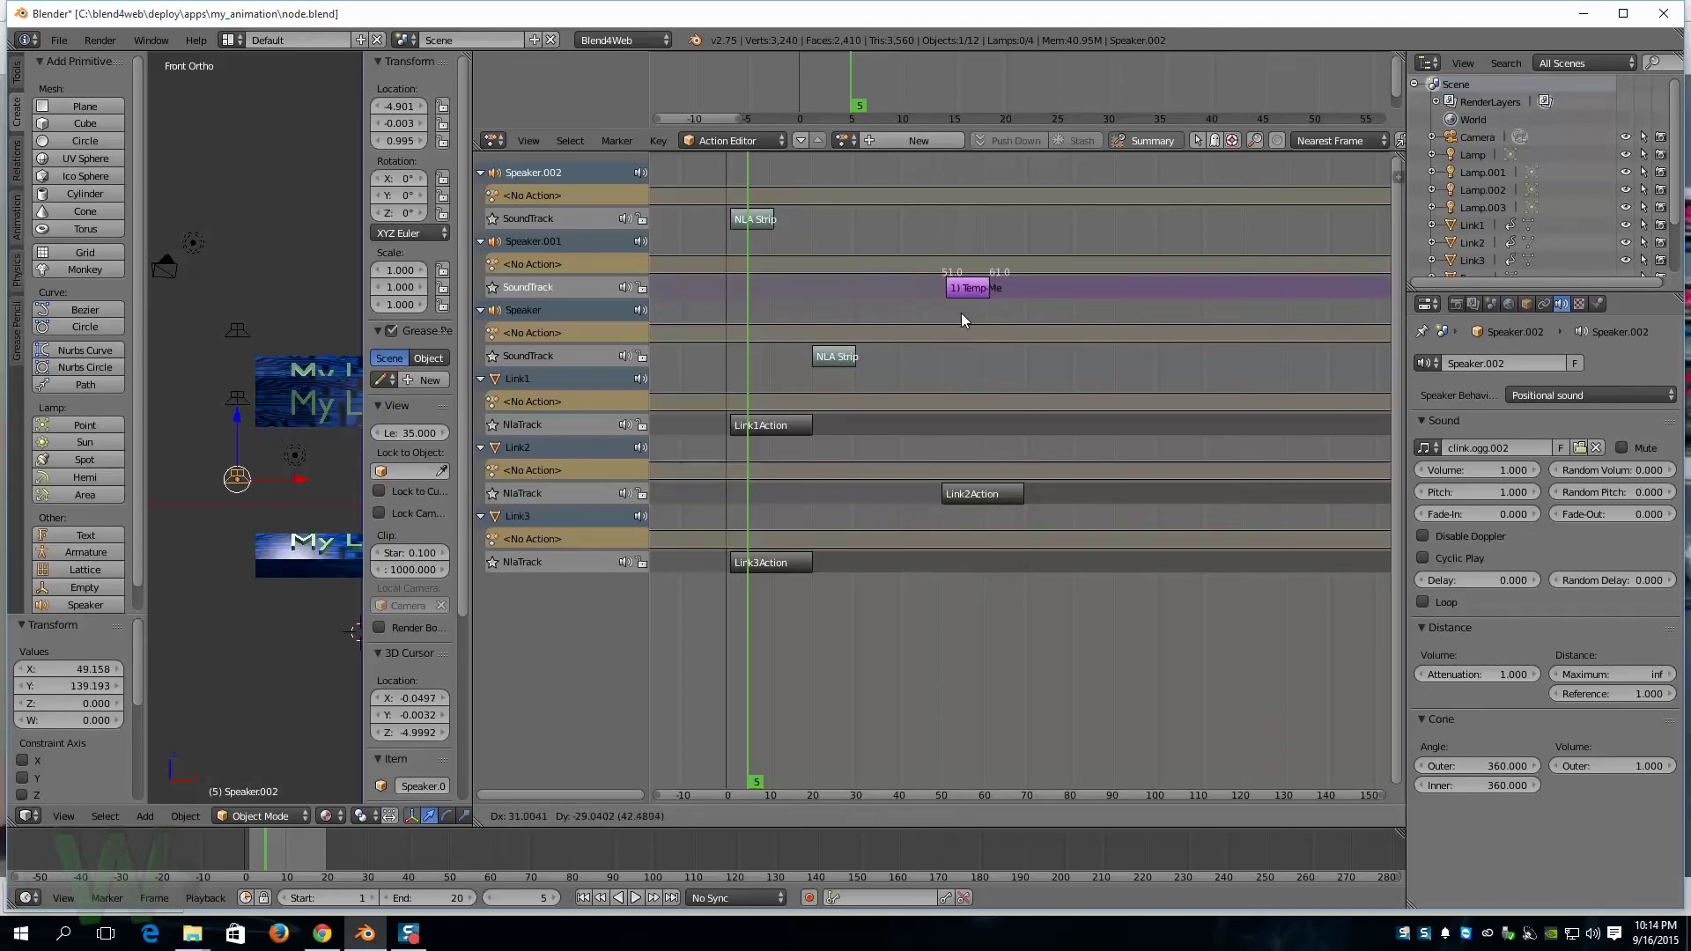
click(959, 313)
Step: Move the Link3Action strip and the Speaker sound strip so both start at frame 100
right_click(774, 566)
key(g)
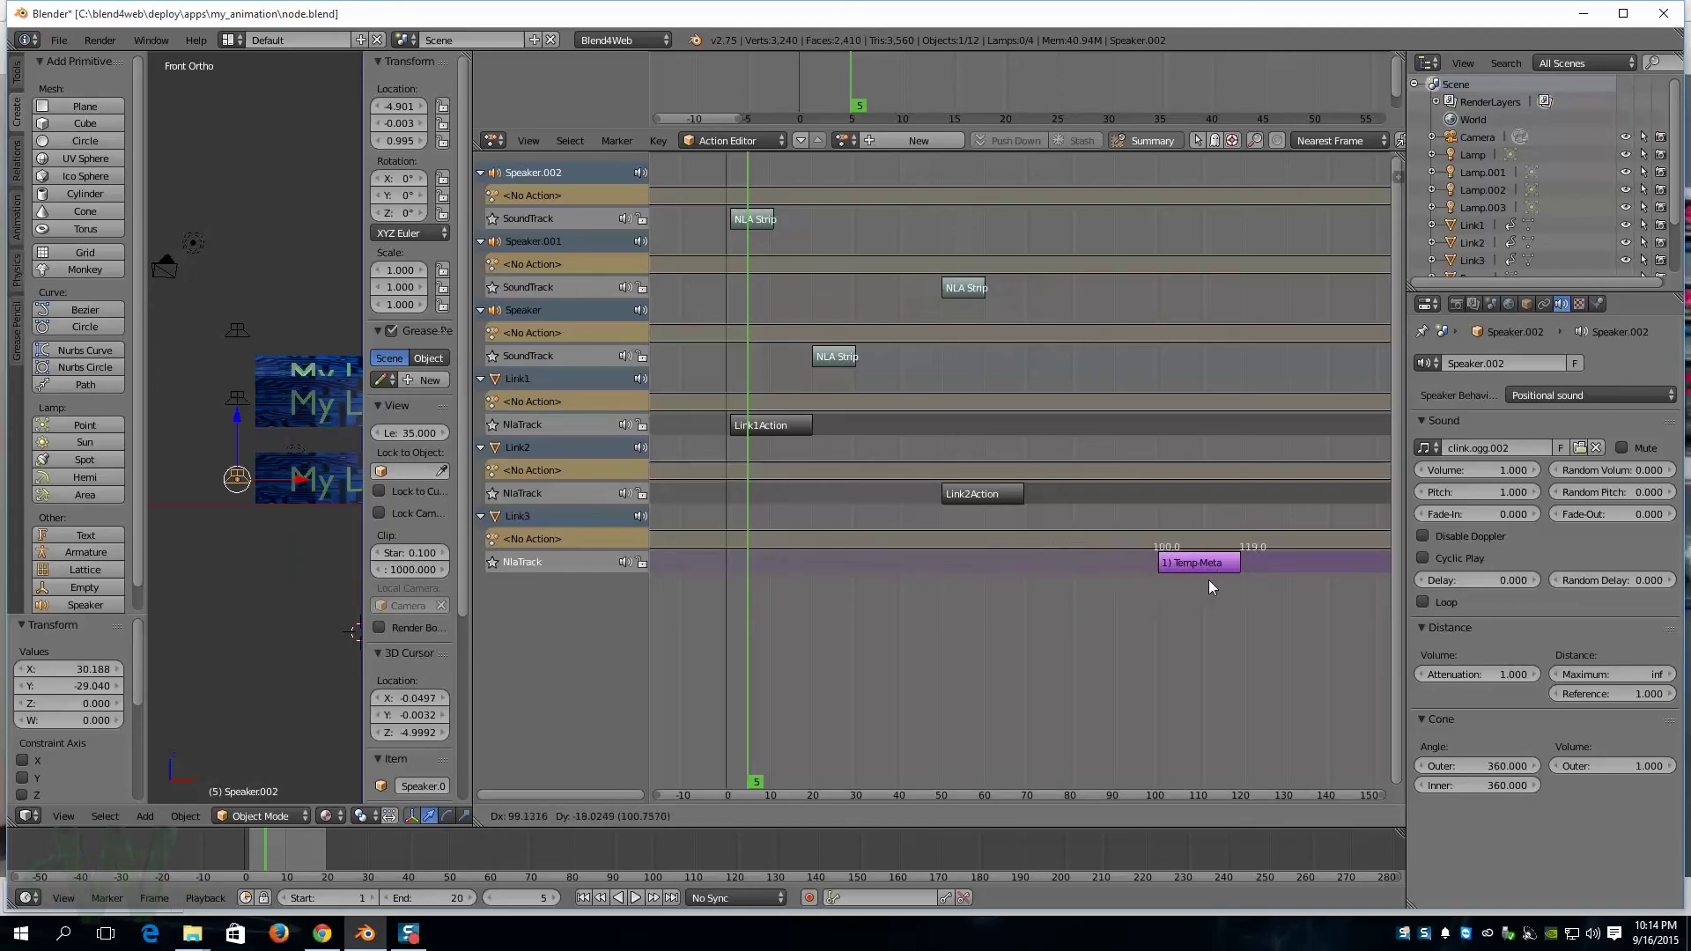
click(1208, 580)
right_click(962, 289)
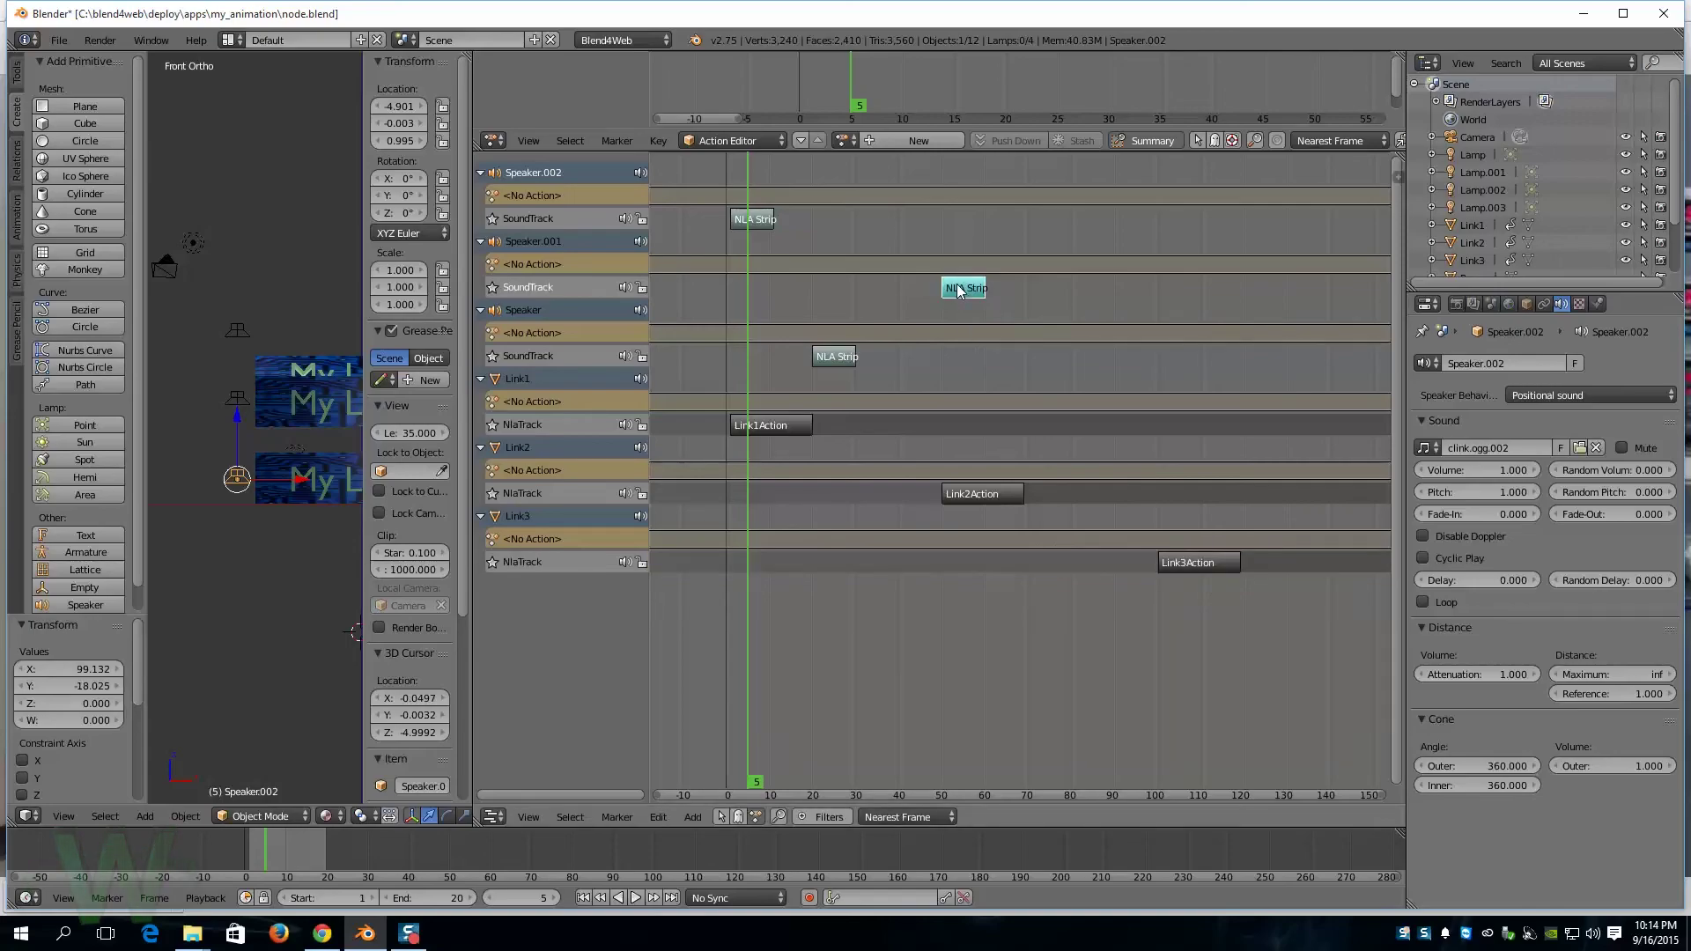
right_click(833, 356)
key(g)
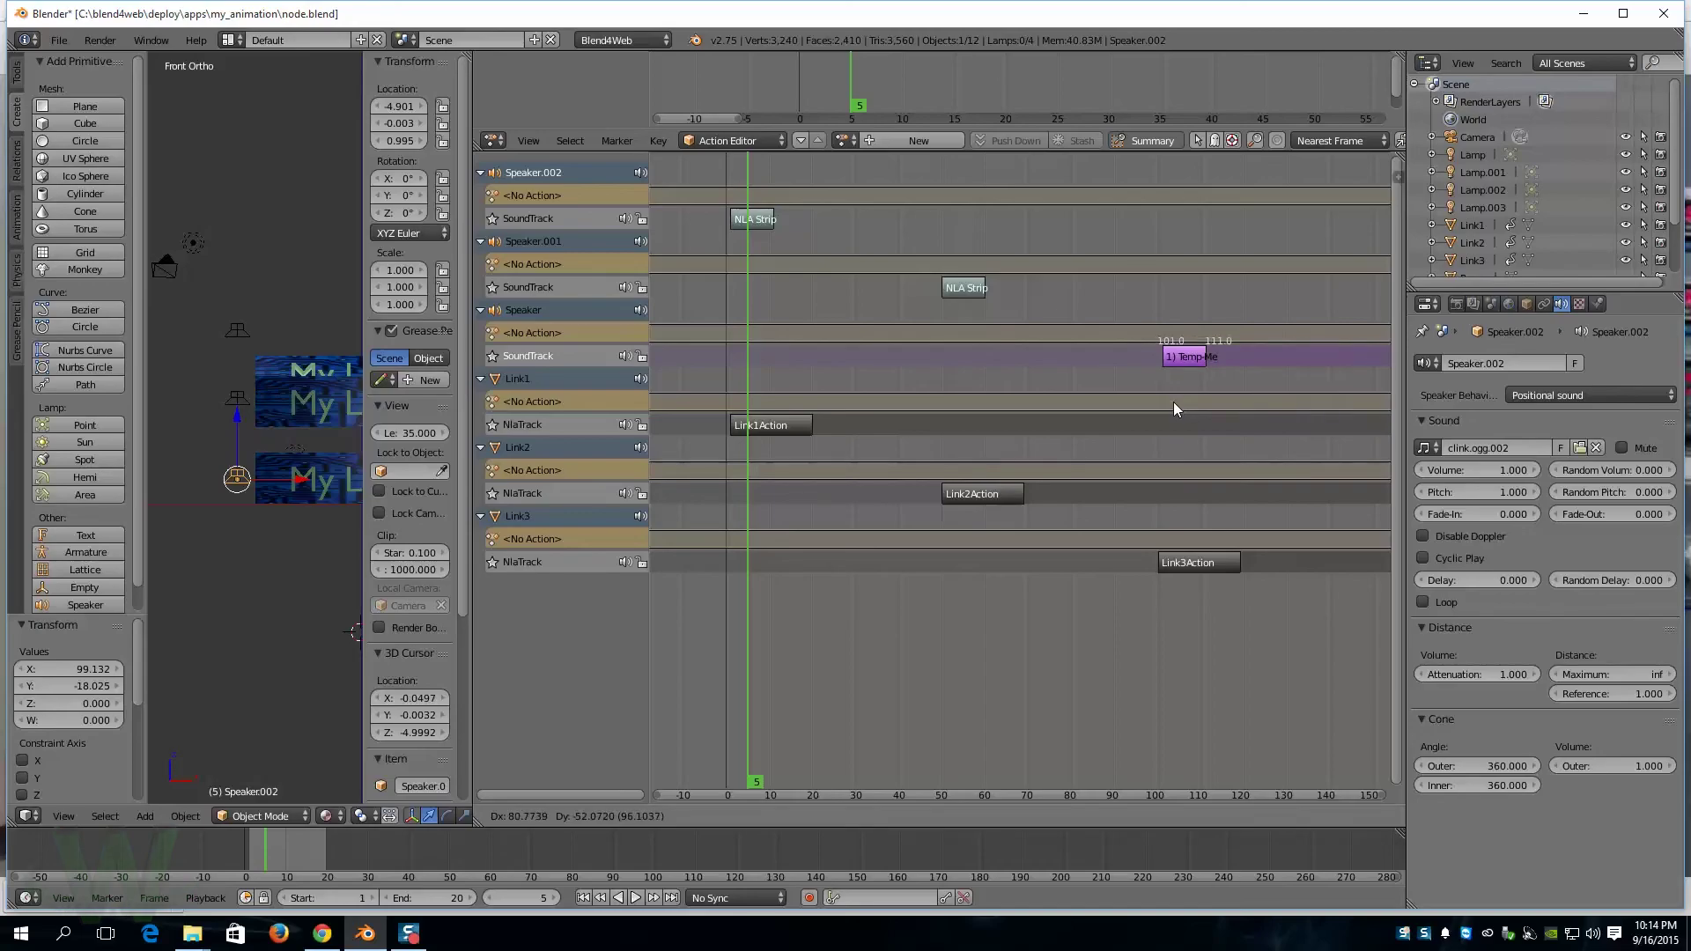
click(1170, 473)
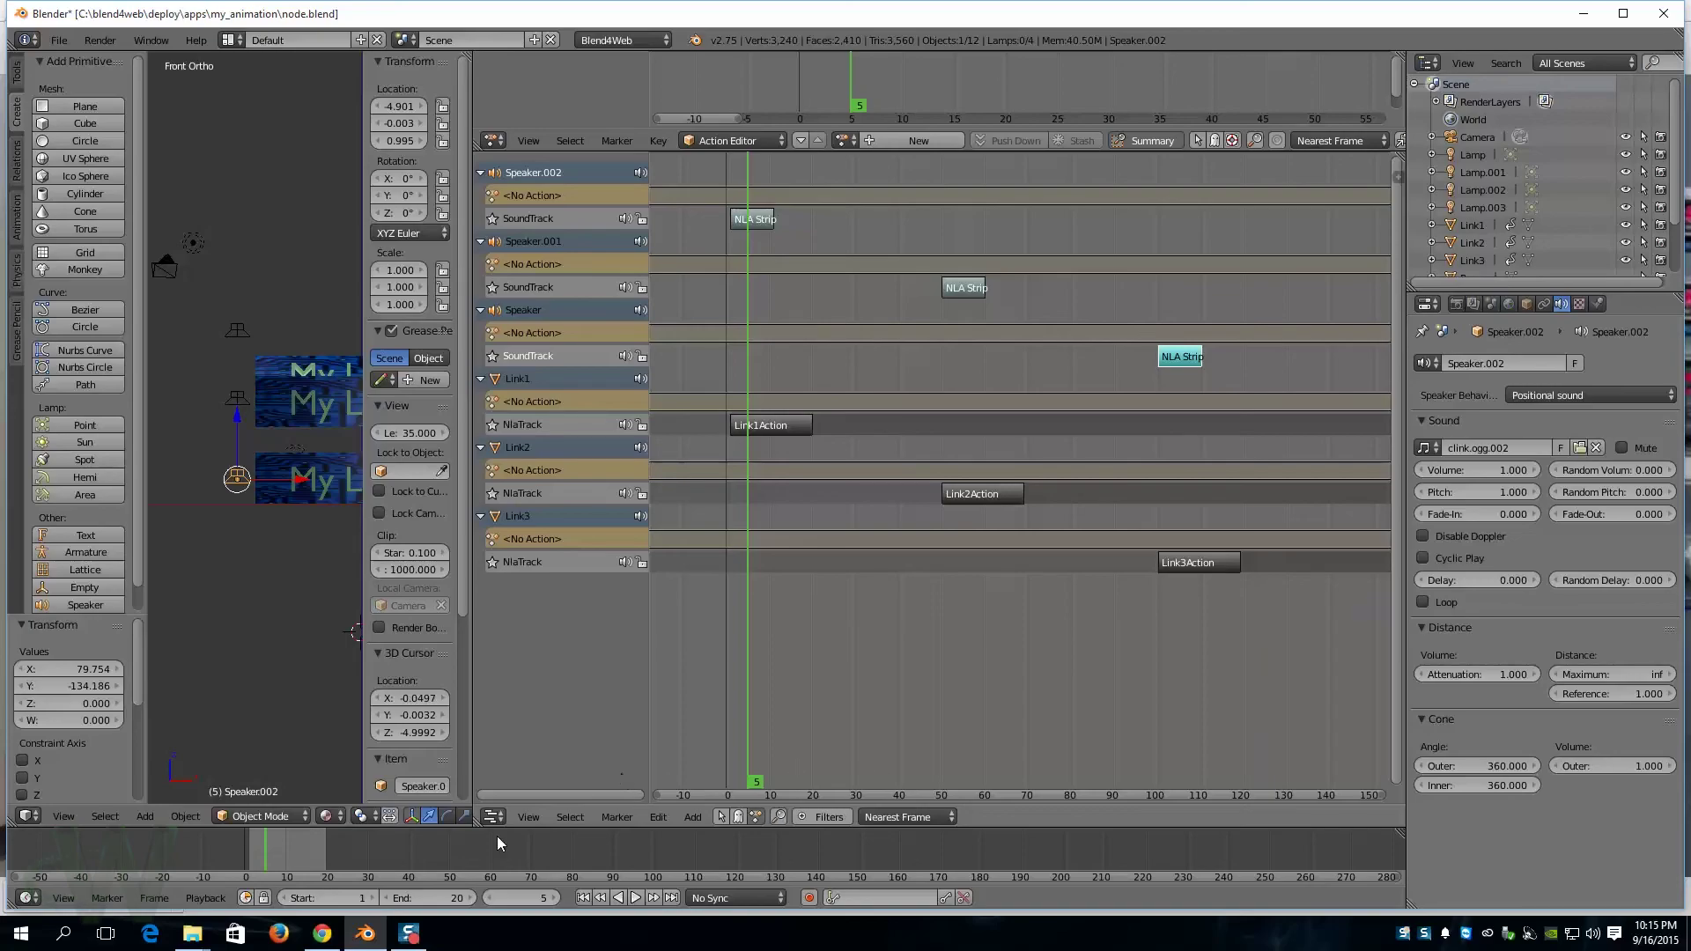
Step: Set the timeline's end frame to 120, and widen the 3D view with both of its side panels hidden
click(430, 899)
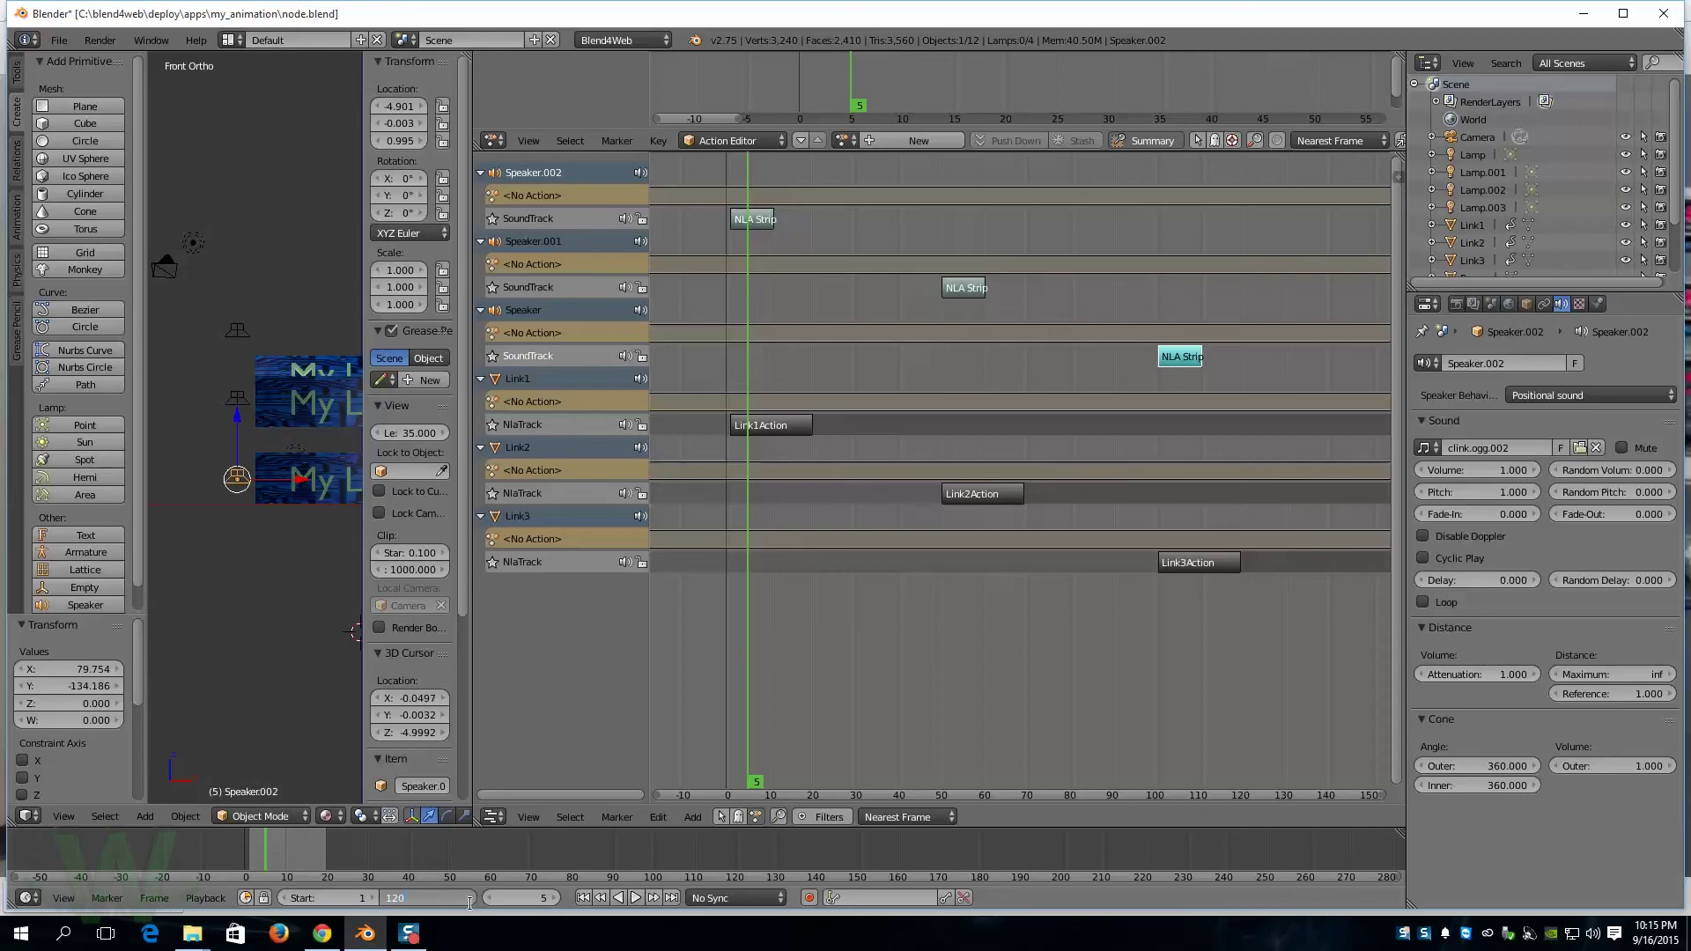
key(Return)
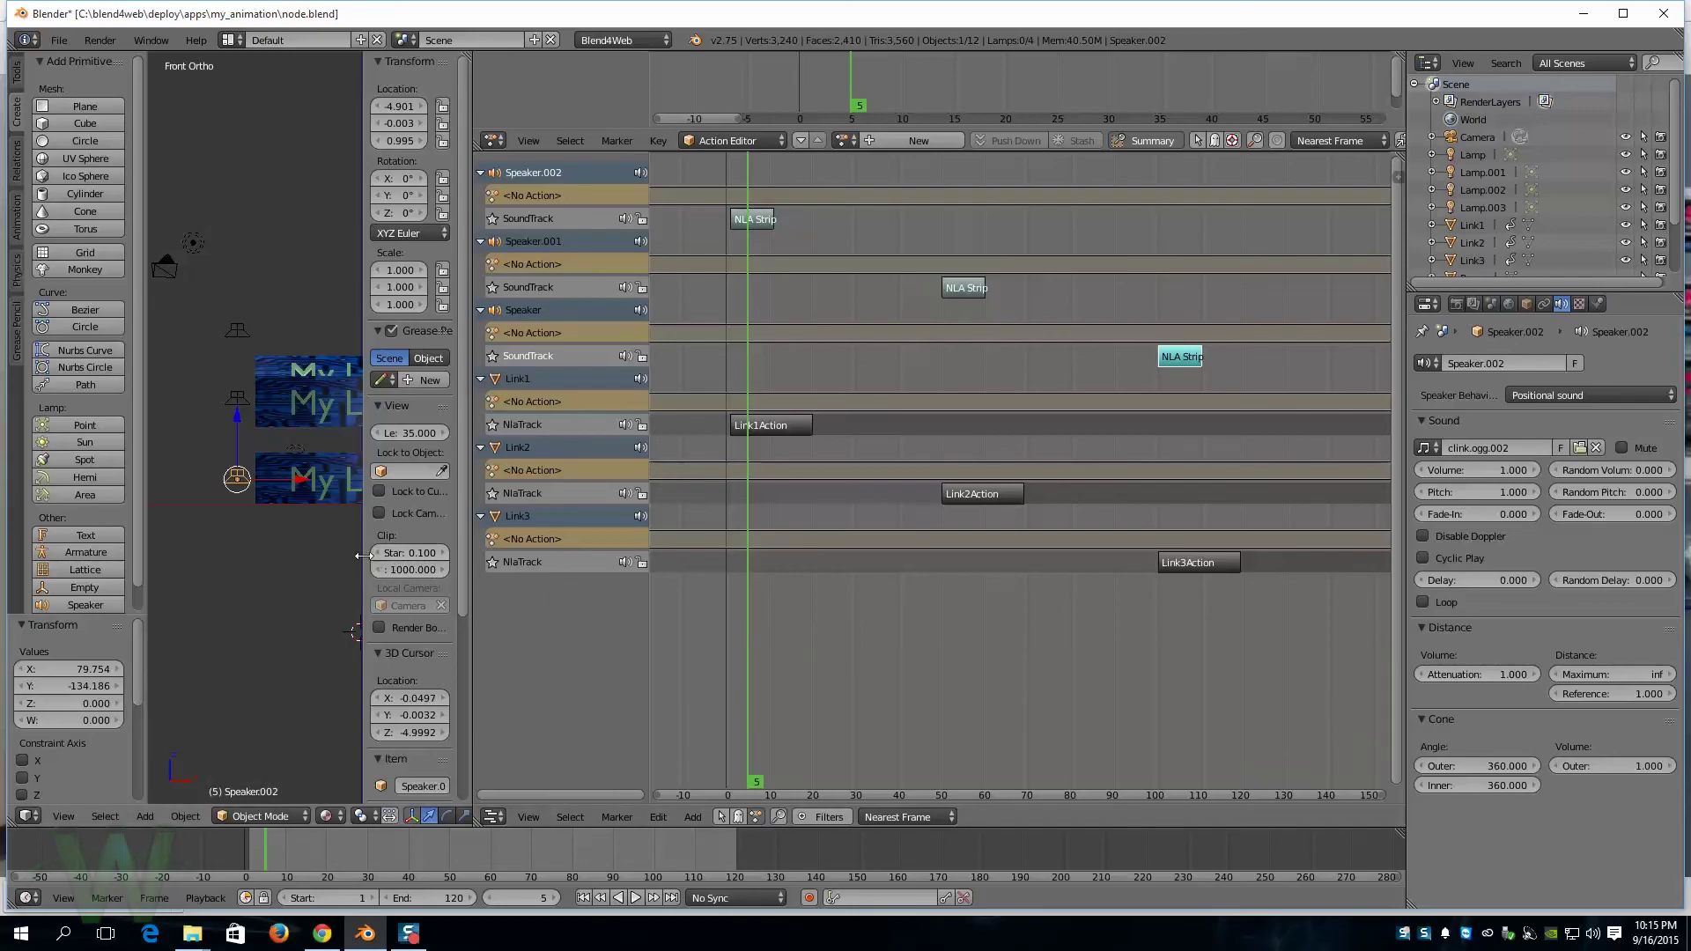
drag(474, 582, 838, 627)
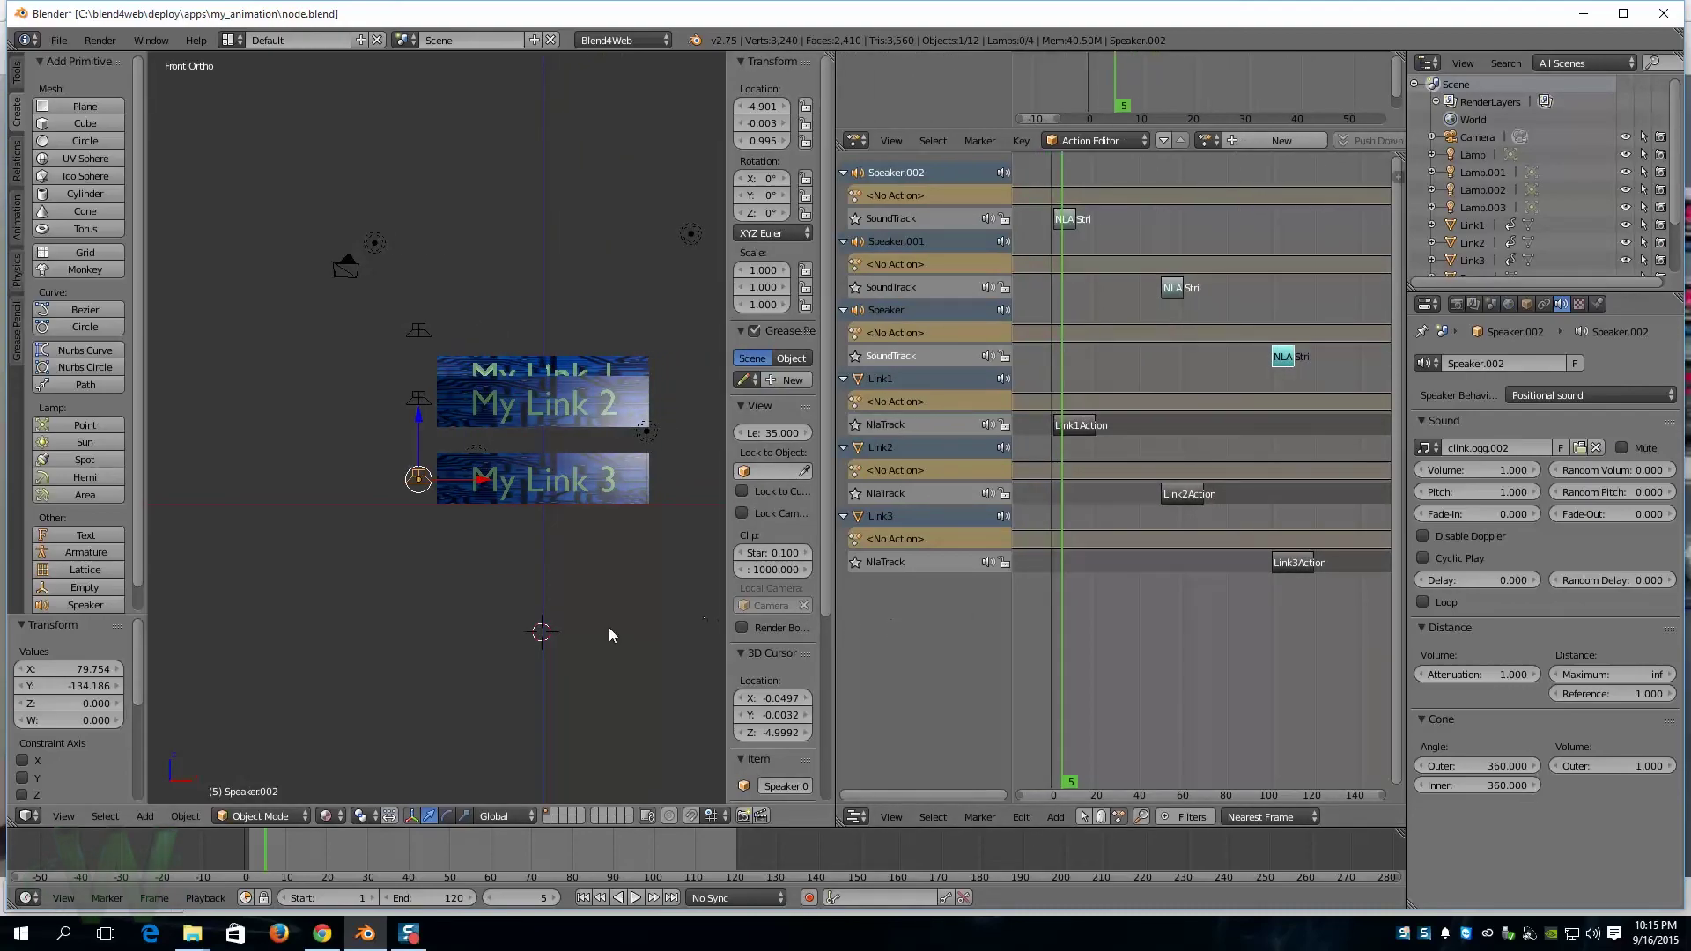
key(n)
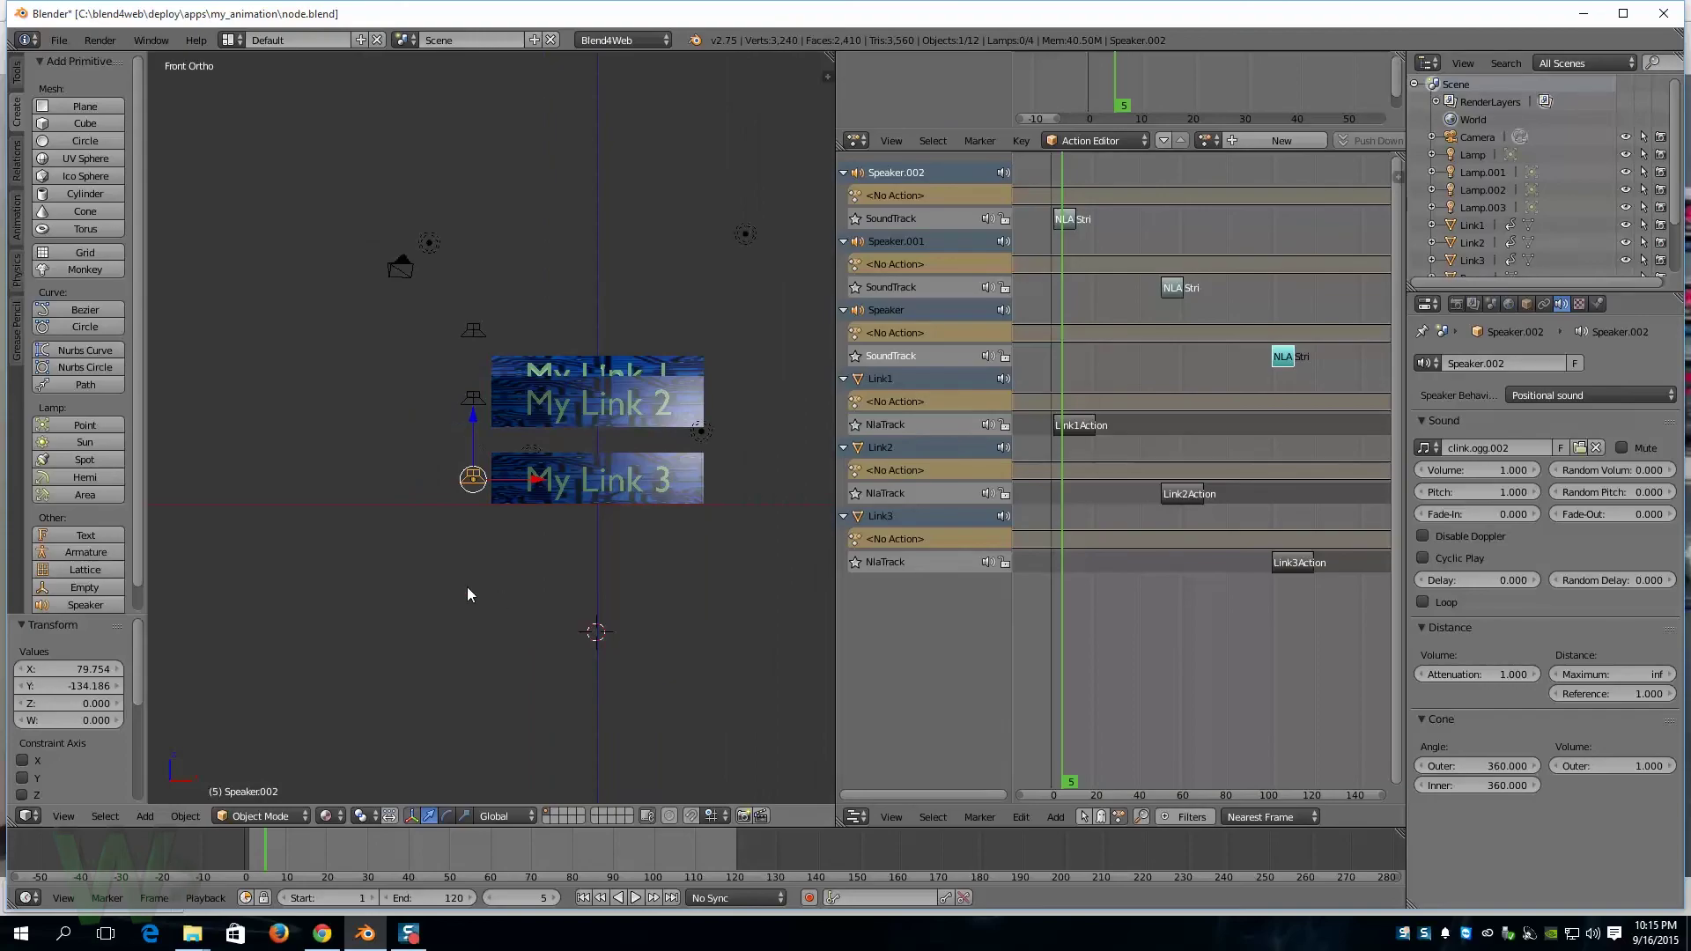
key(t)
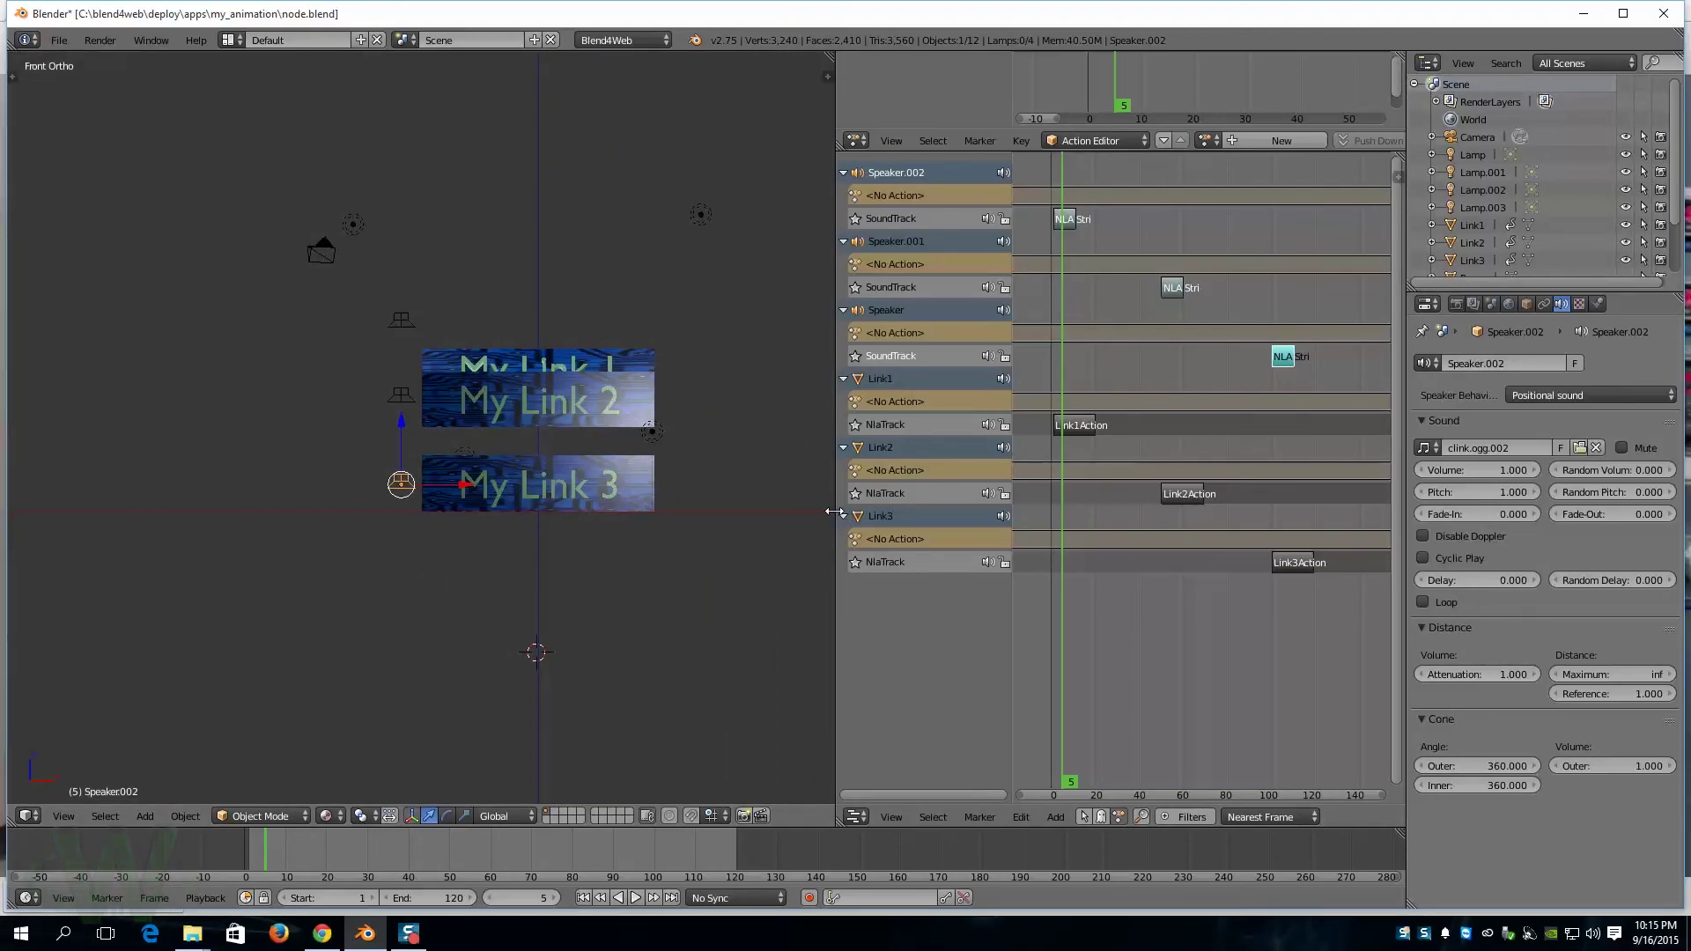
drag(832, 512, 893, 513)
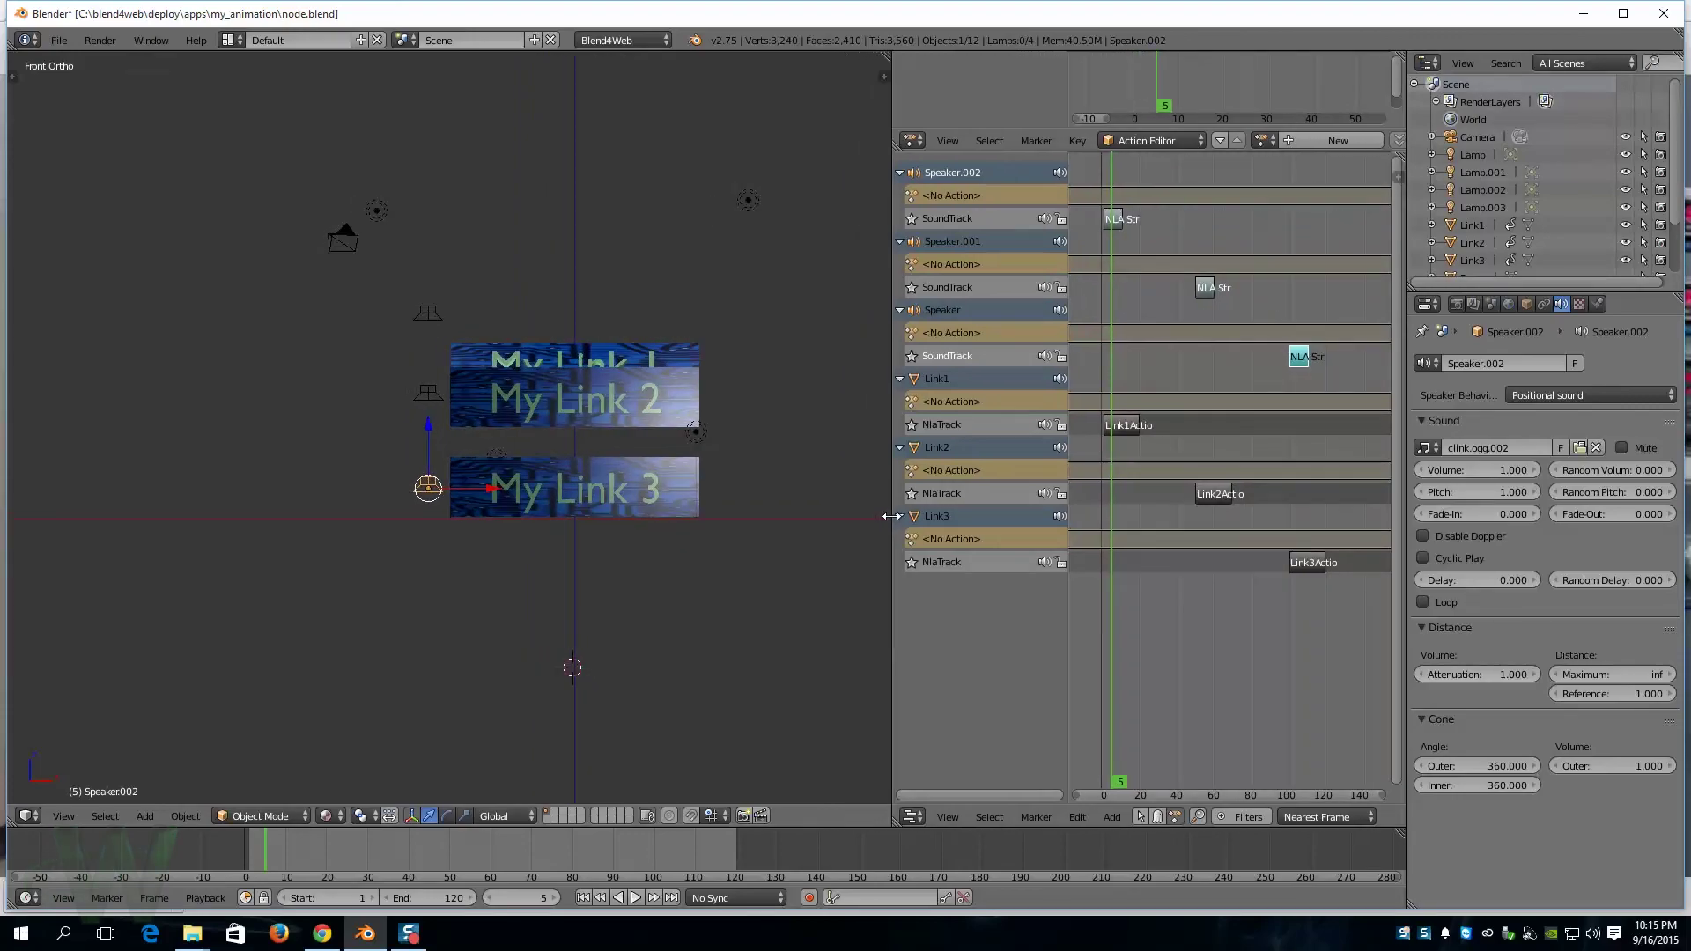
Step: Split the 3D view into two stacked areas and turn the lower one into a Node Editor for Blend4Web logic node trees
drag(888, 57, 821, 327)
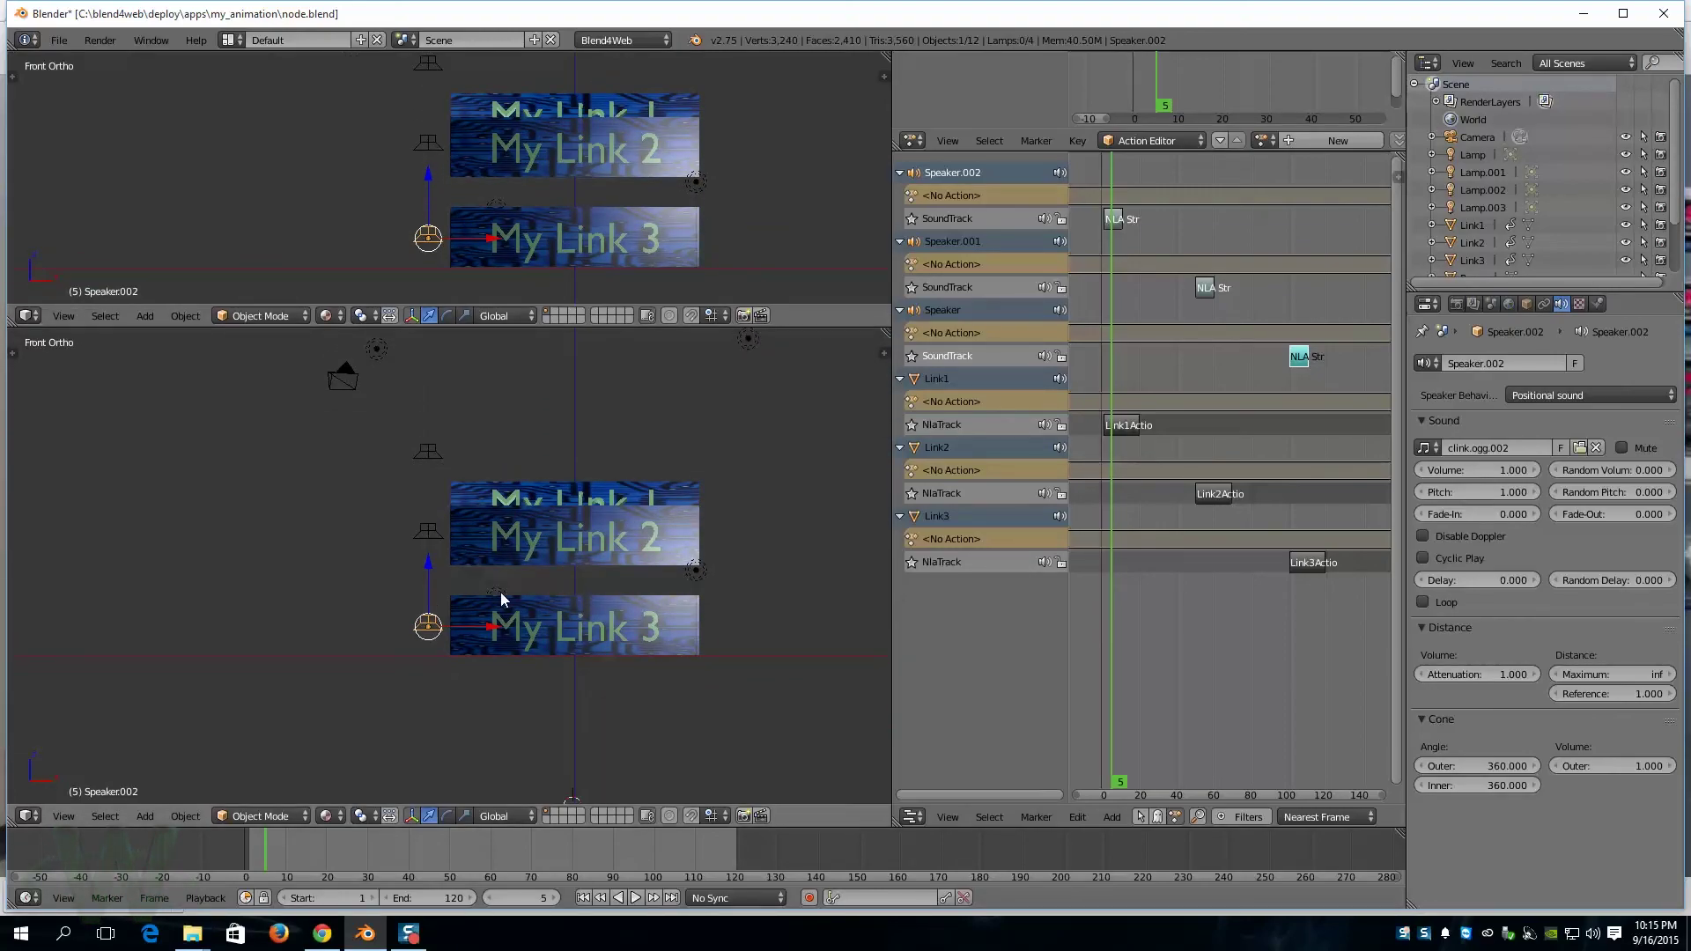
click(30, 816)
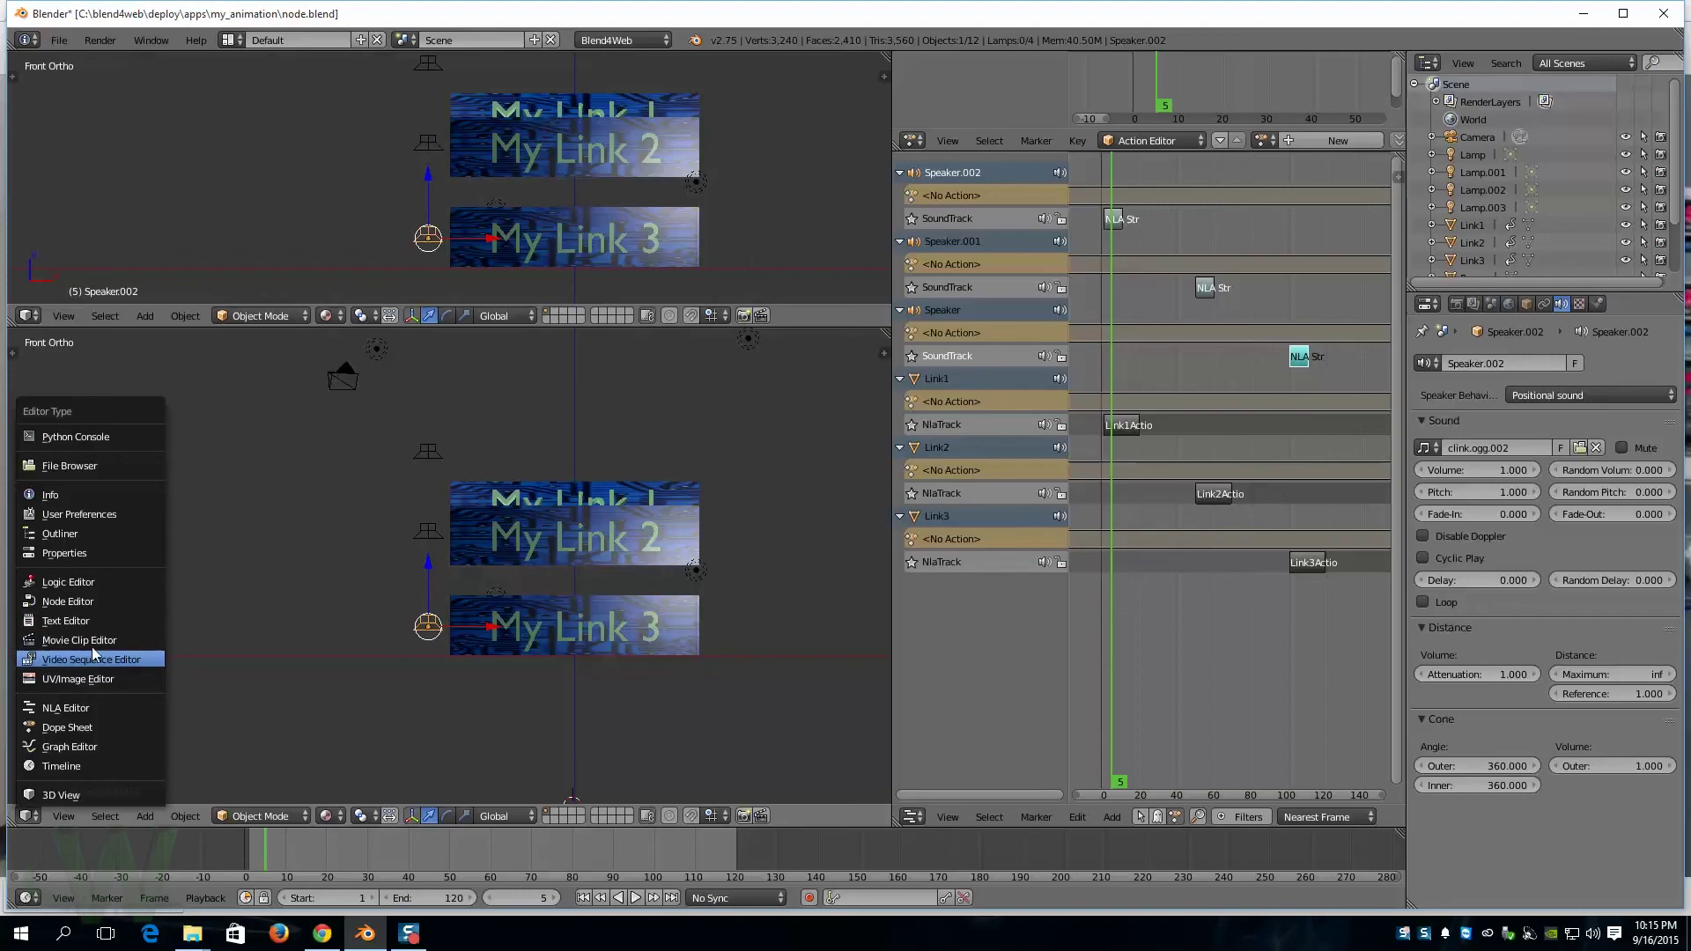
click(57, 603)
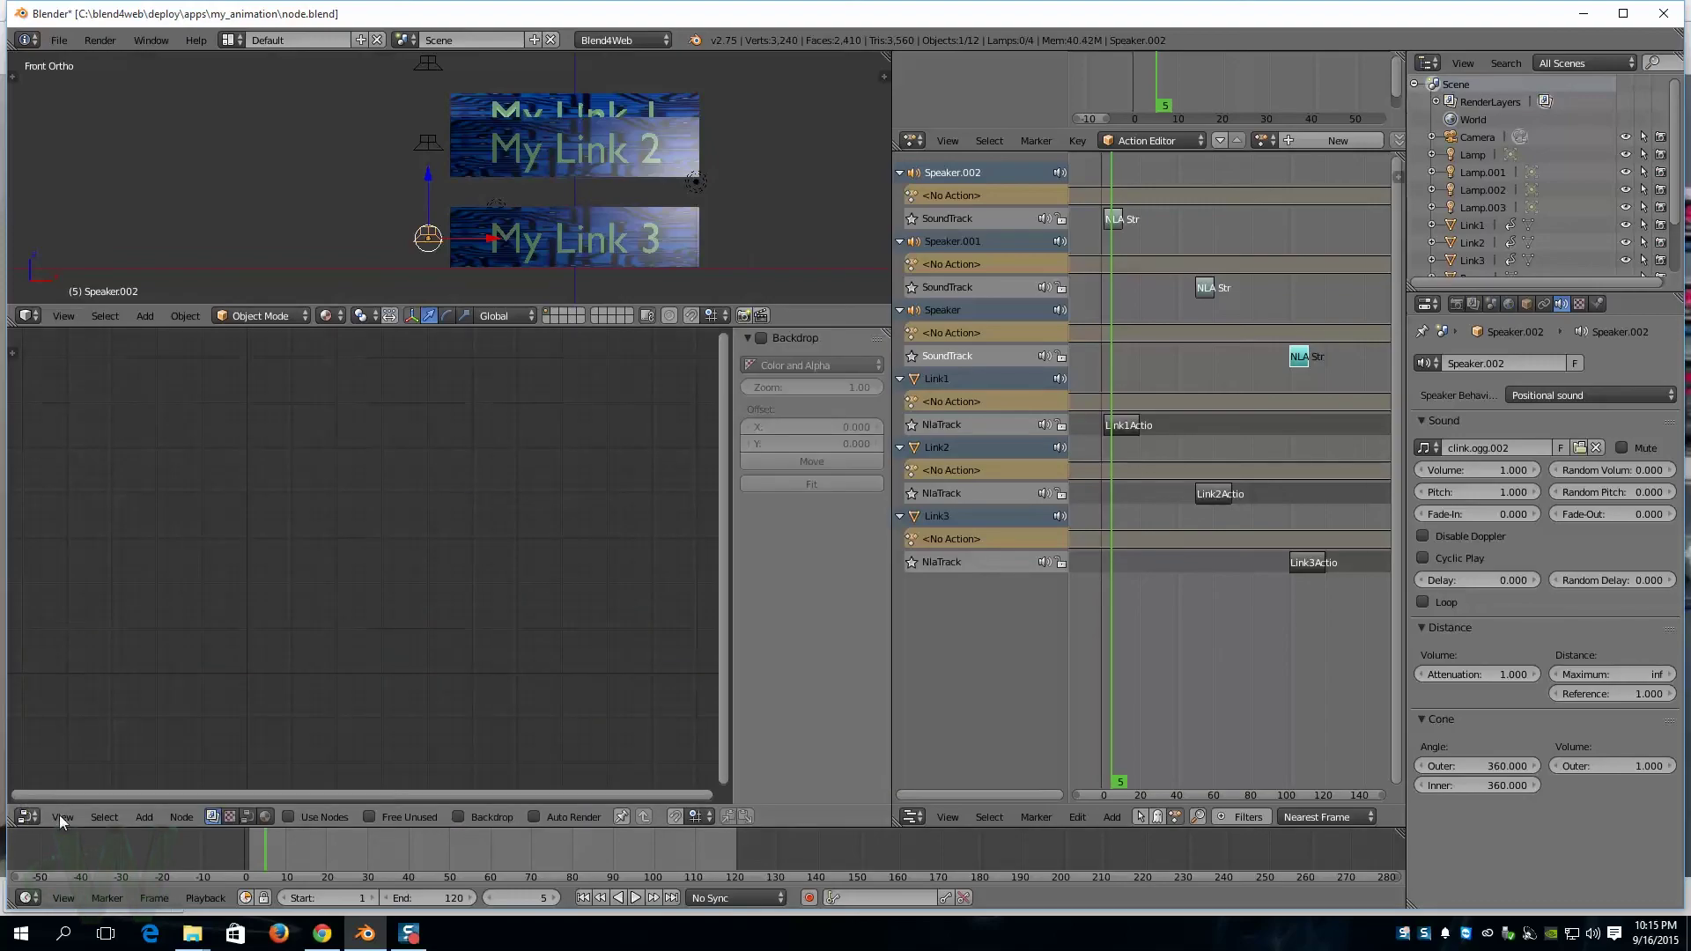
click(247, 816)
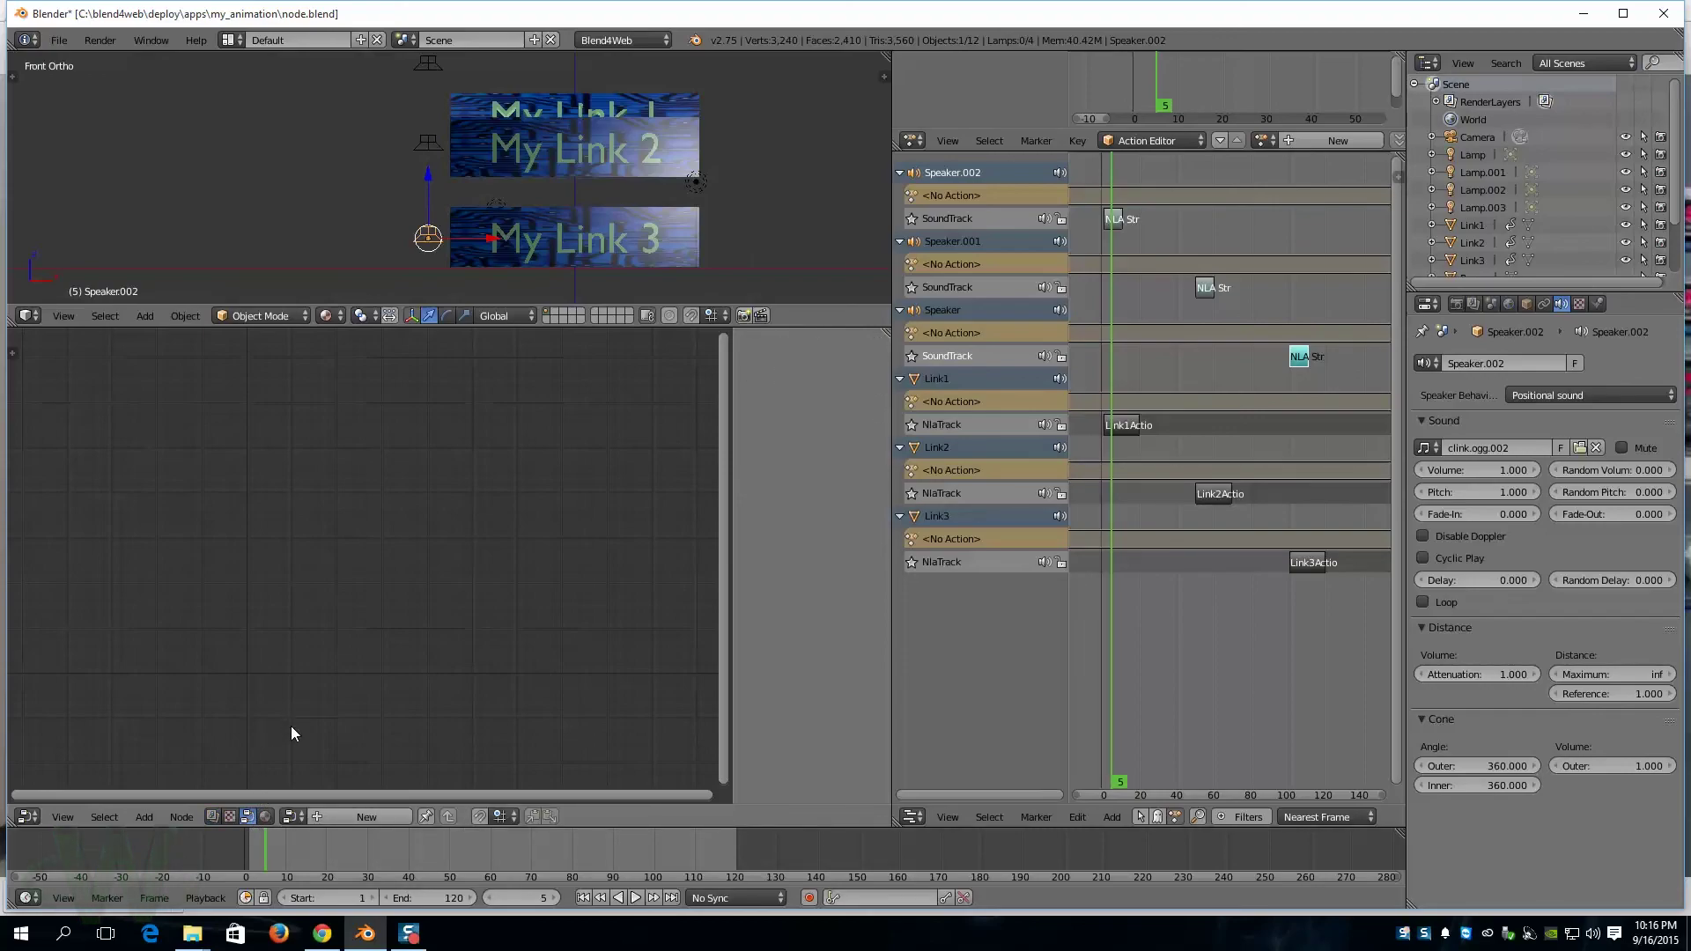
Step: Enable the scene's Logic Editor, create a new B4WLogicNodeTree as its active node tree, and load that tree in the node editor
click(1490, 305)
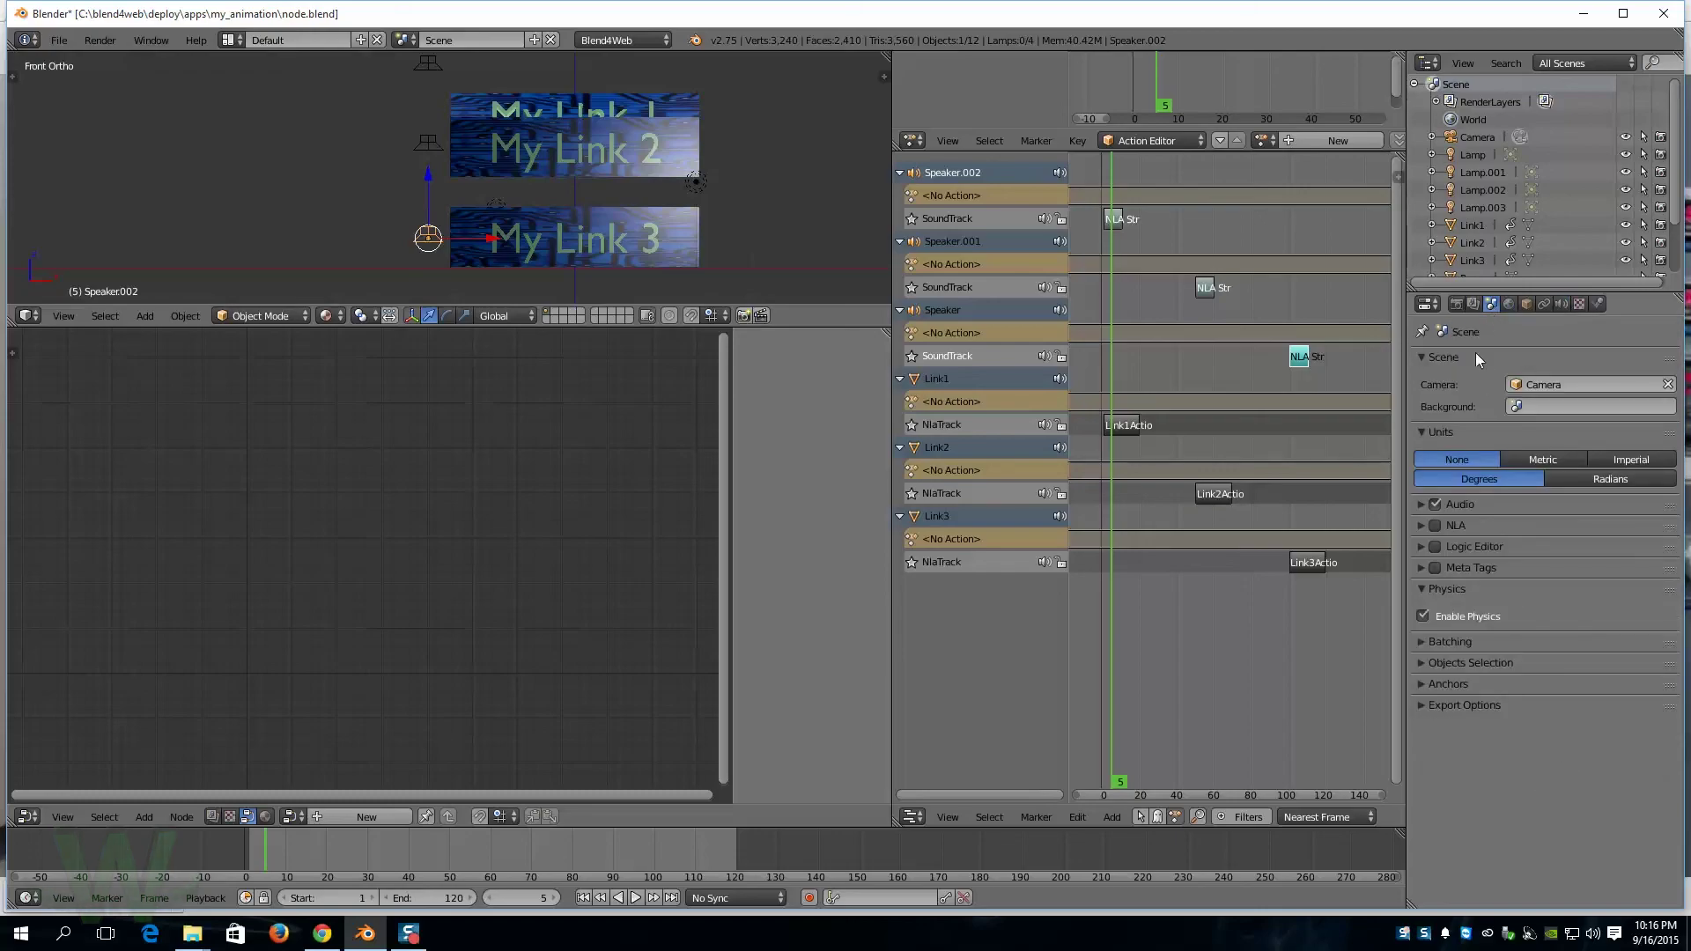
click(1424, 547)
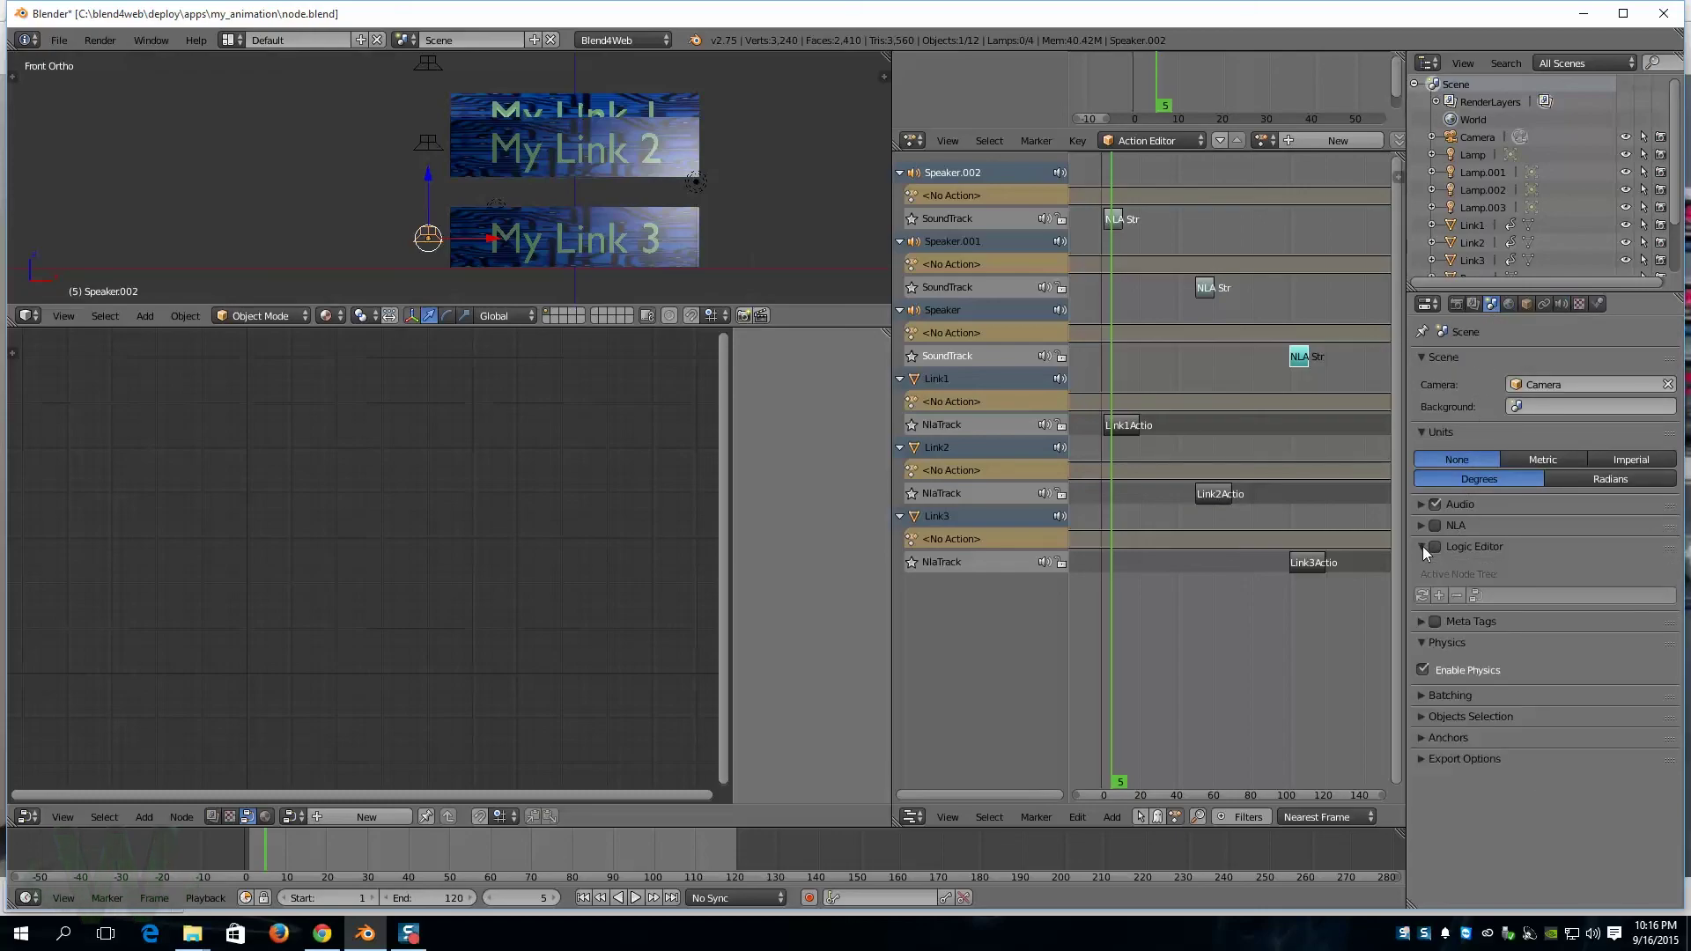
click(1435, 548)
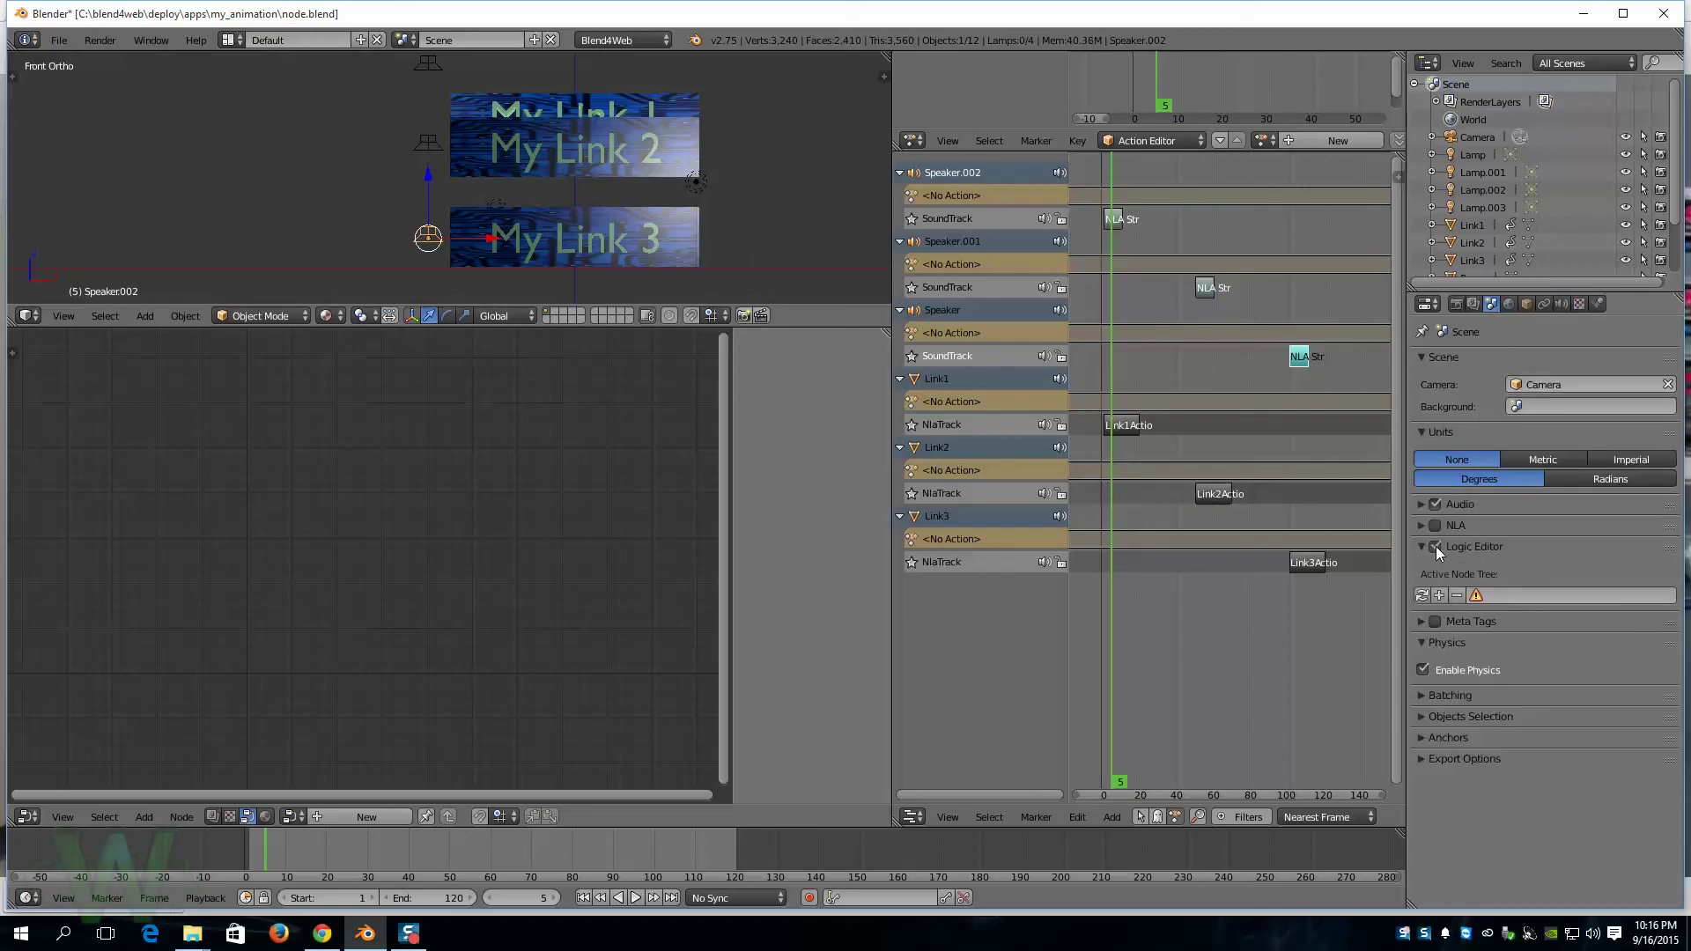
click(1439, 596)
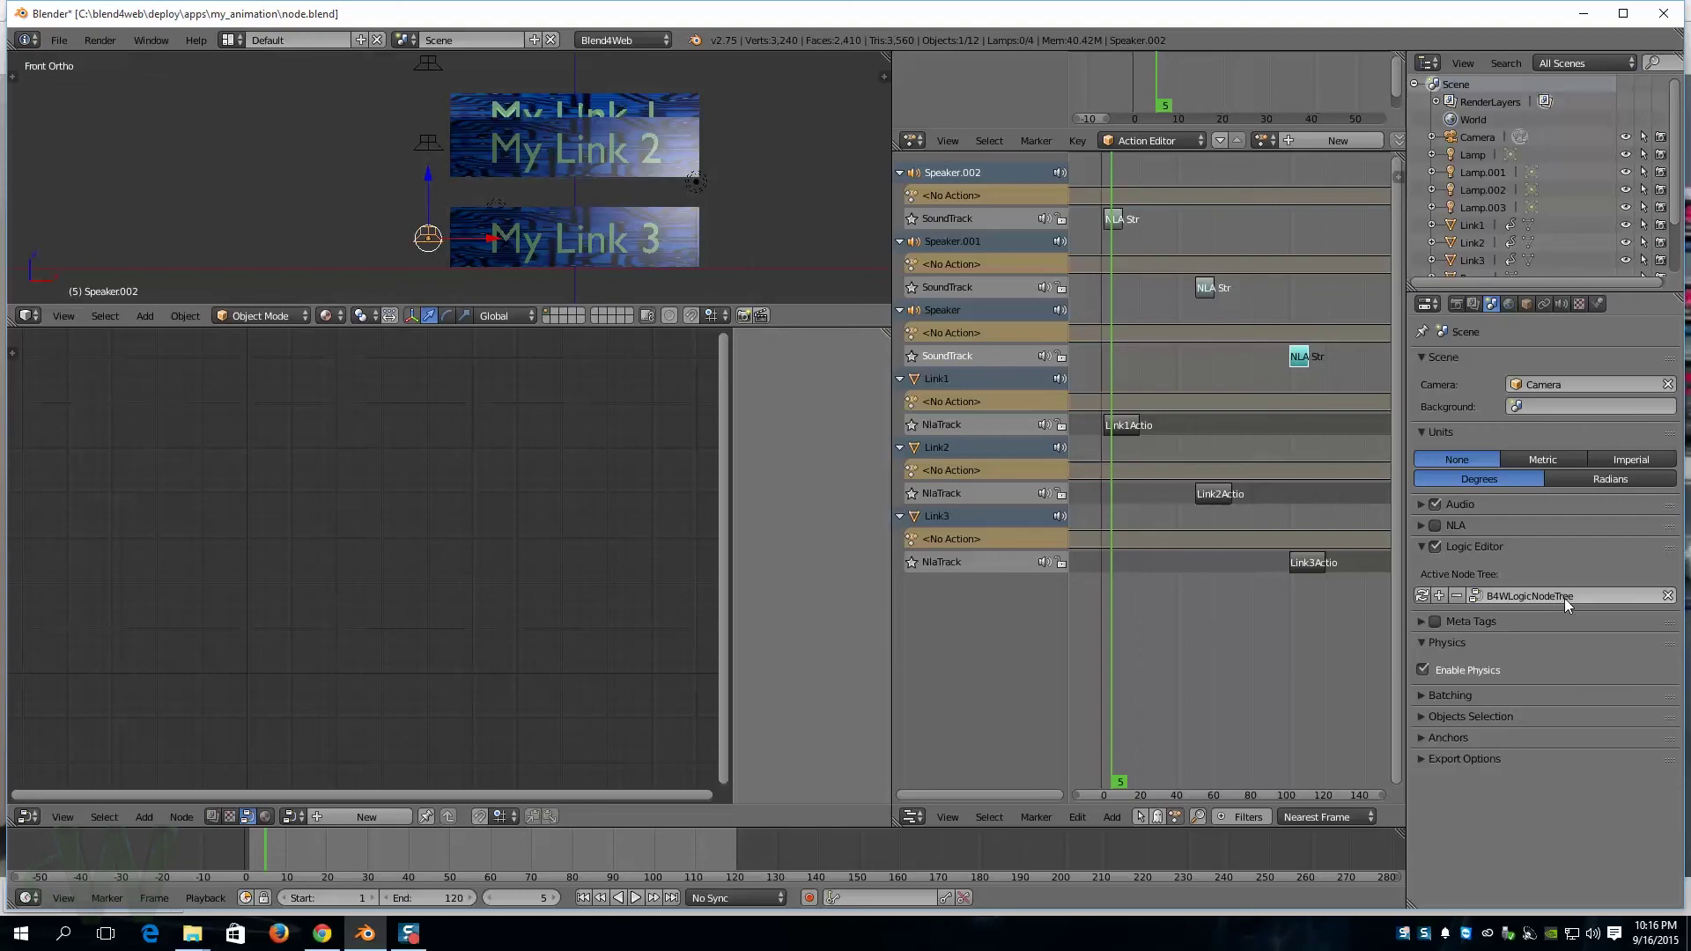
click(296, 818)
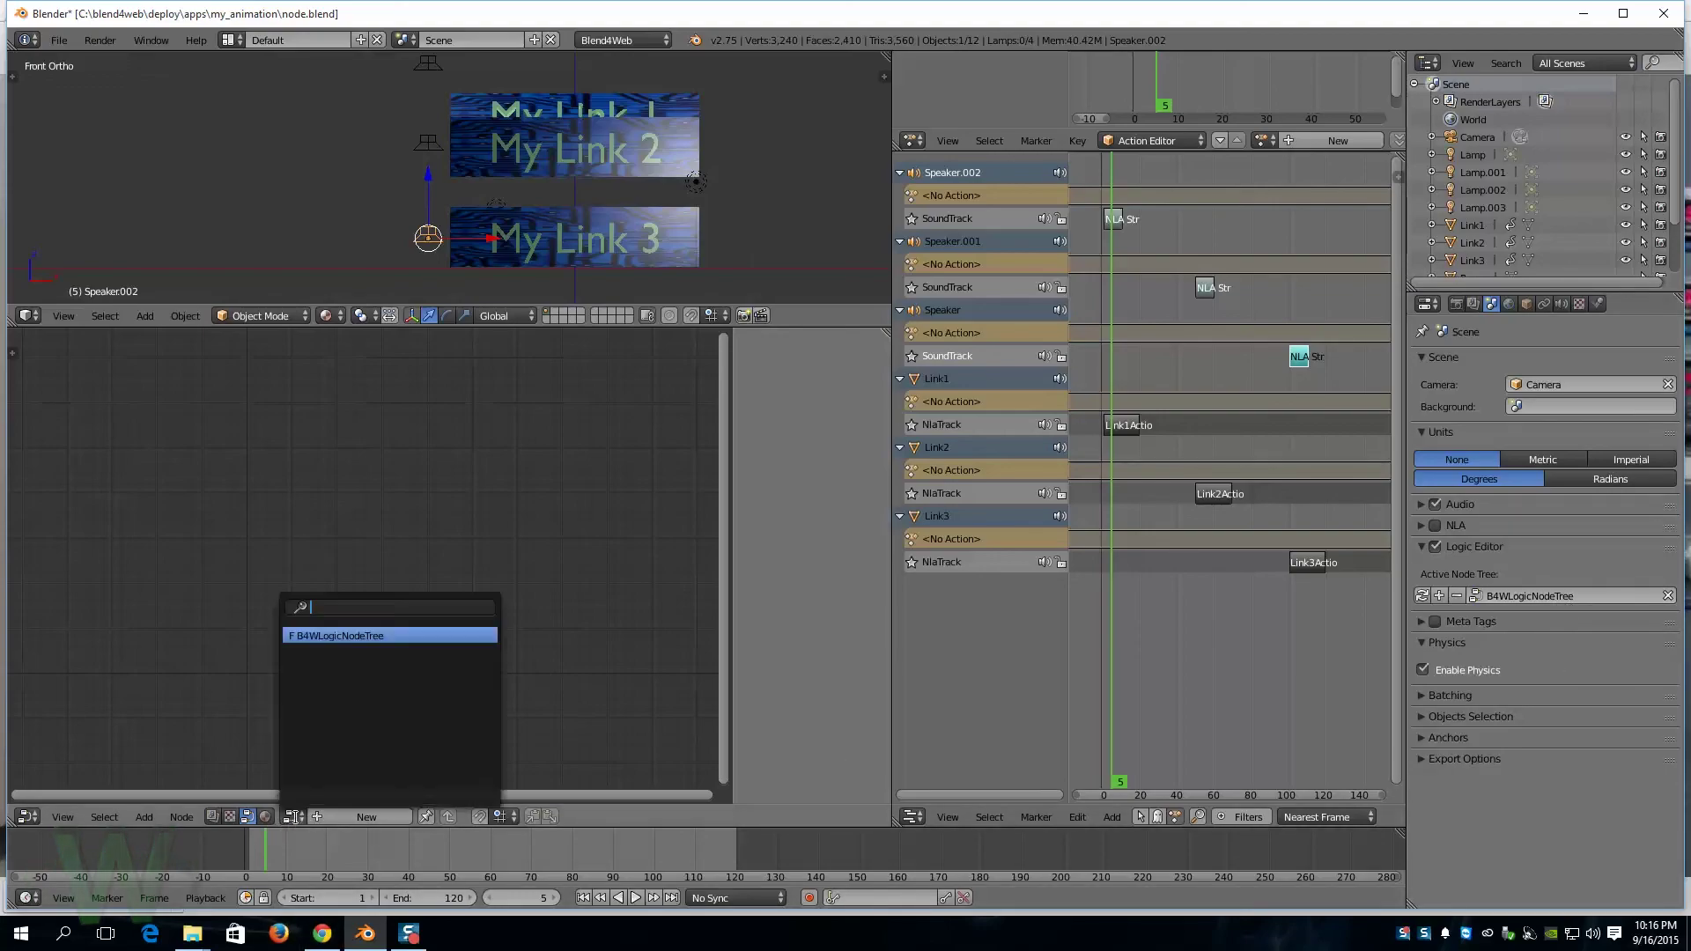
click(333, 639)
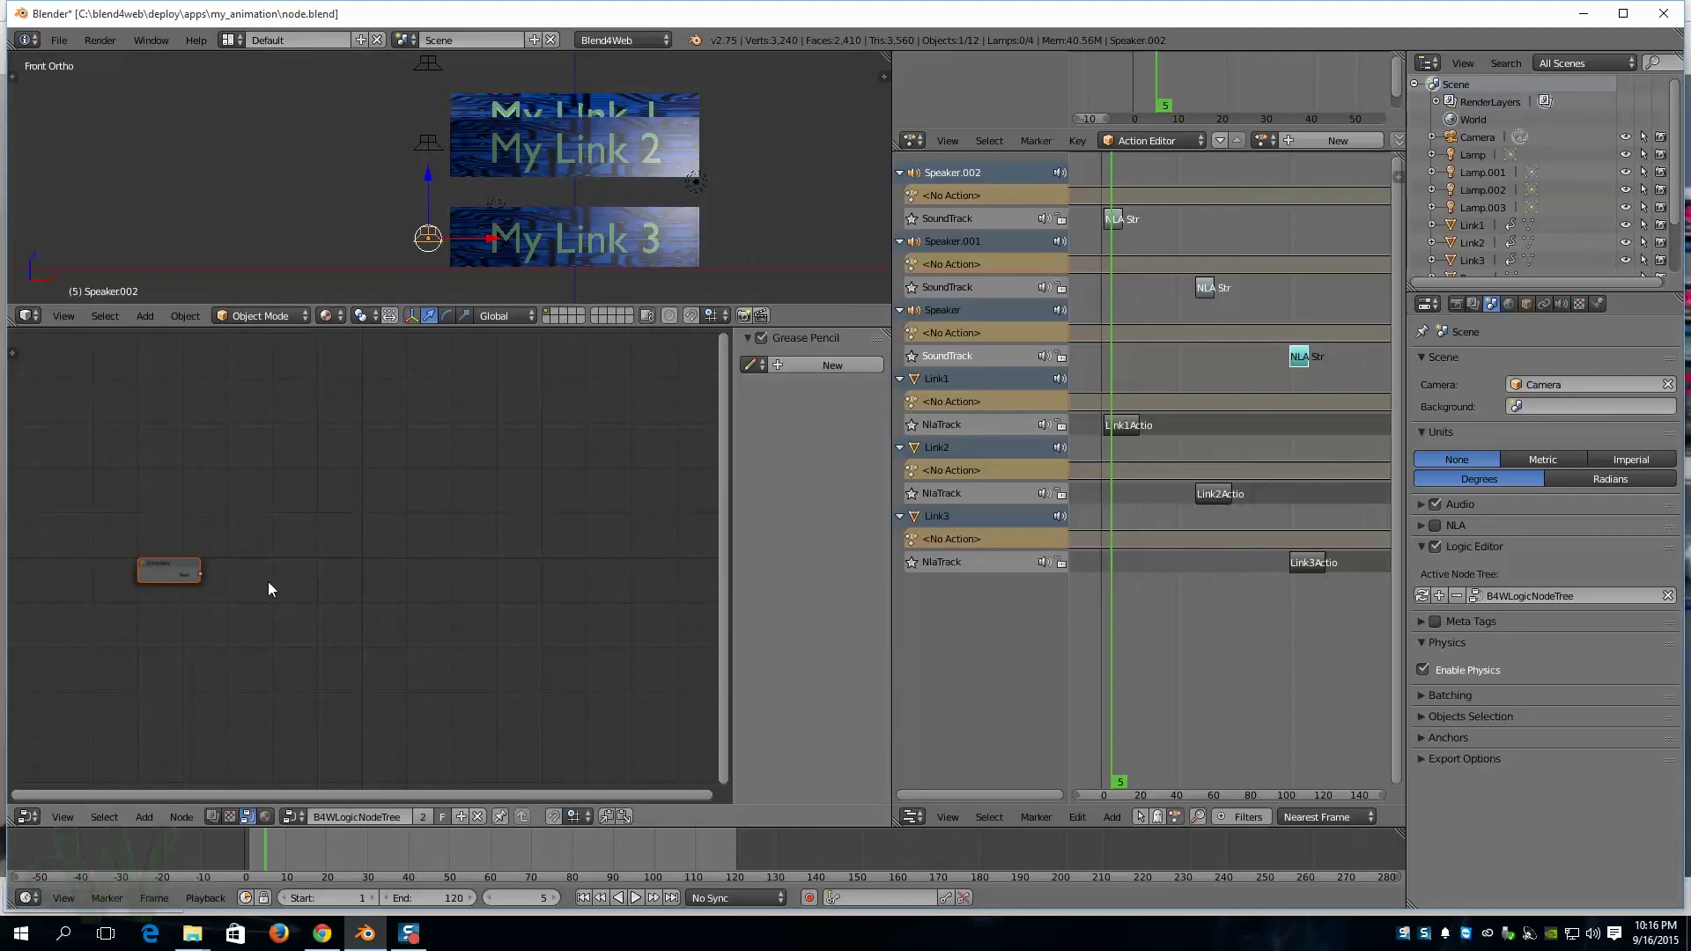
Step: Add a Select & Jump logic node just below and beyond the Entry Point node
click(174, 563)
scroll(198, 537, up, 2)
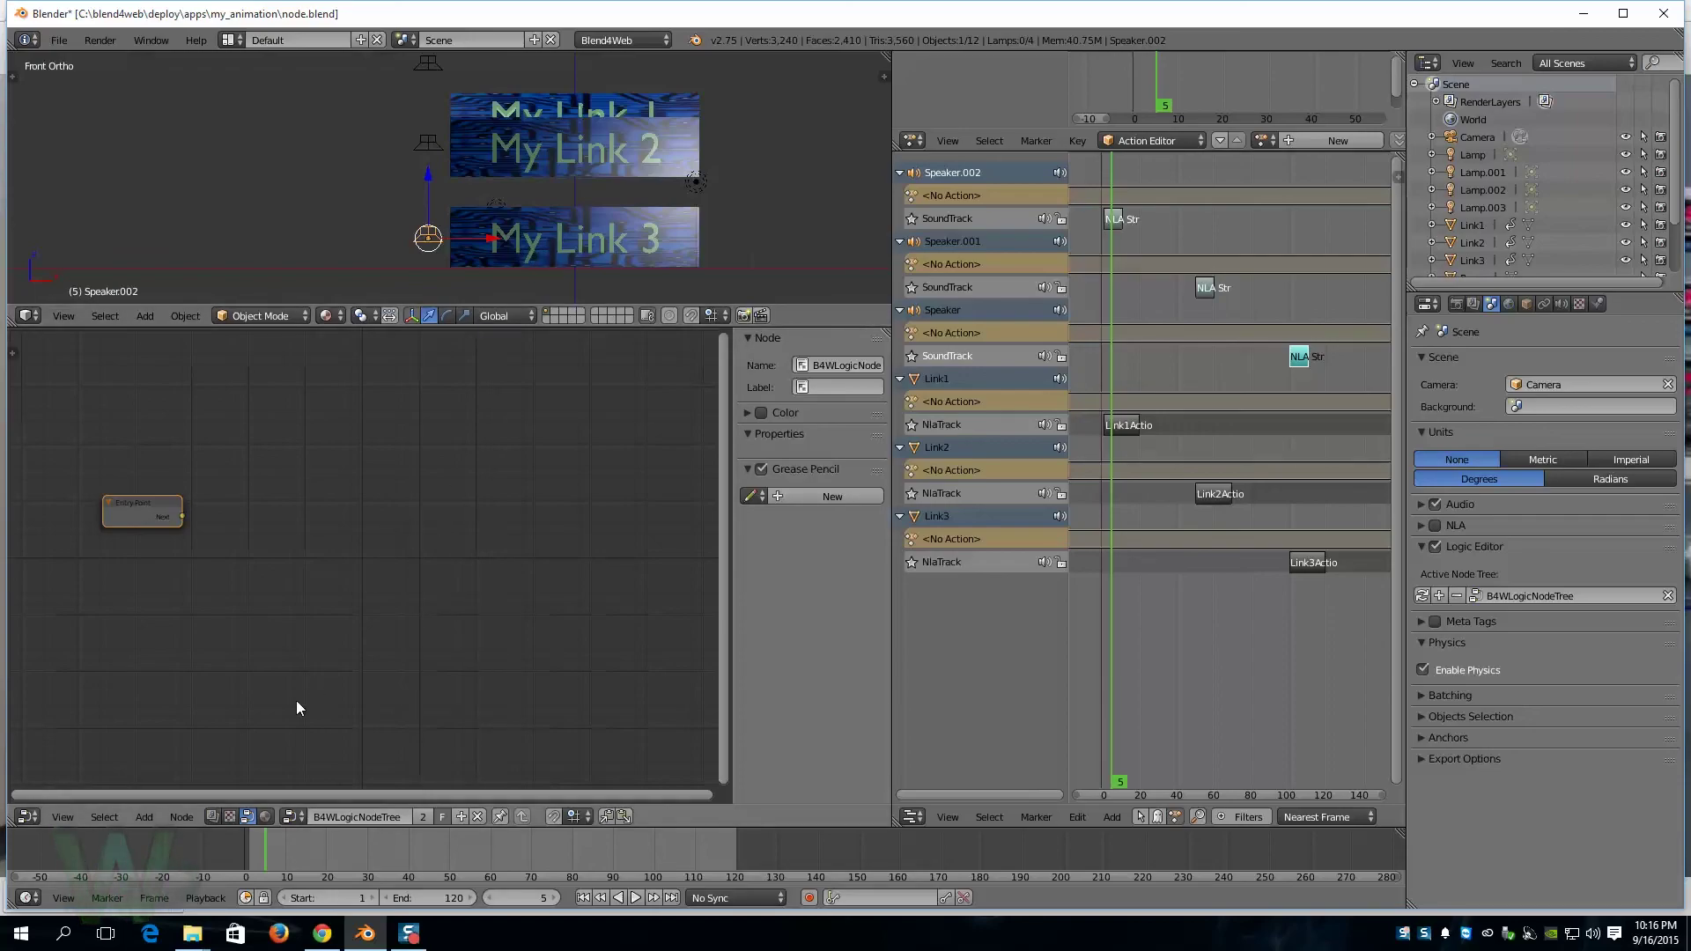
click(187, 812)
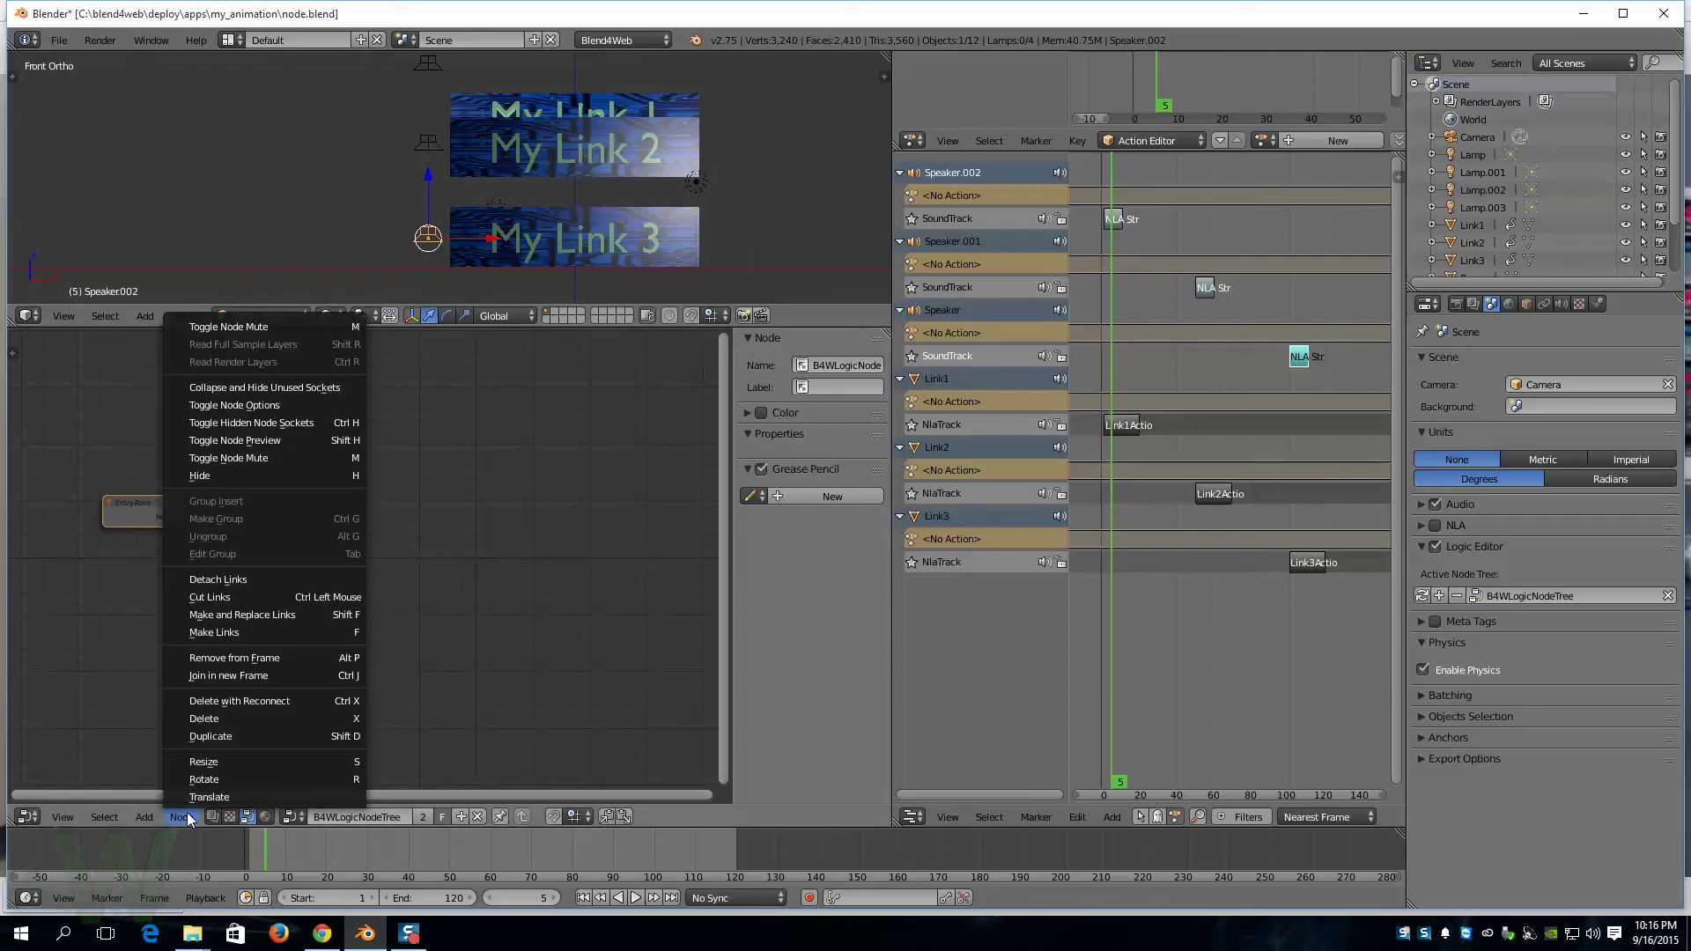
mouse_move(150, 819)
mouse_move(174, 779)
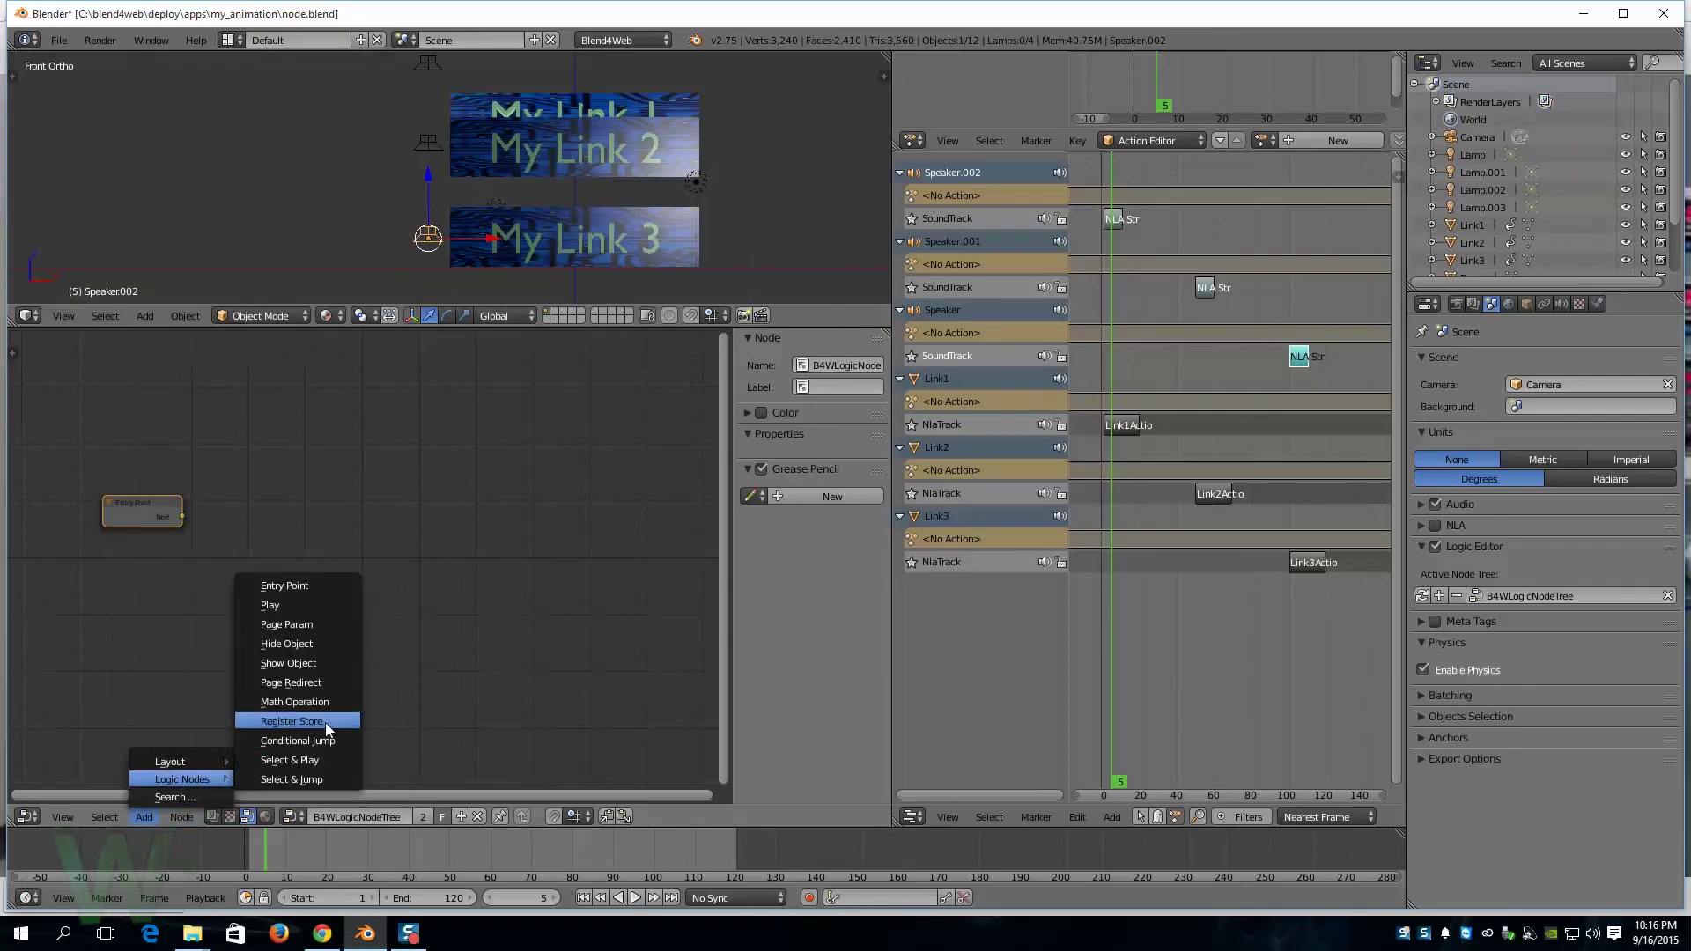
click(319, 775)
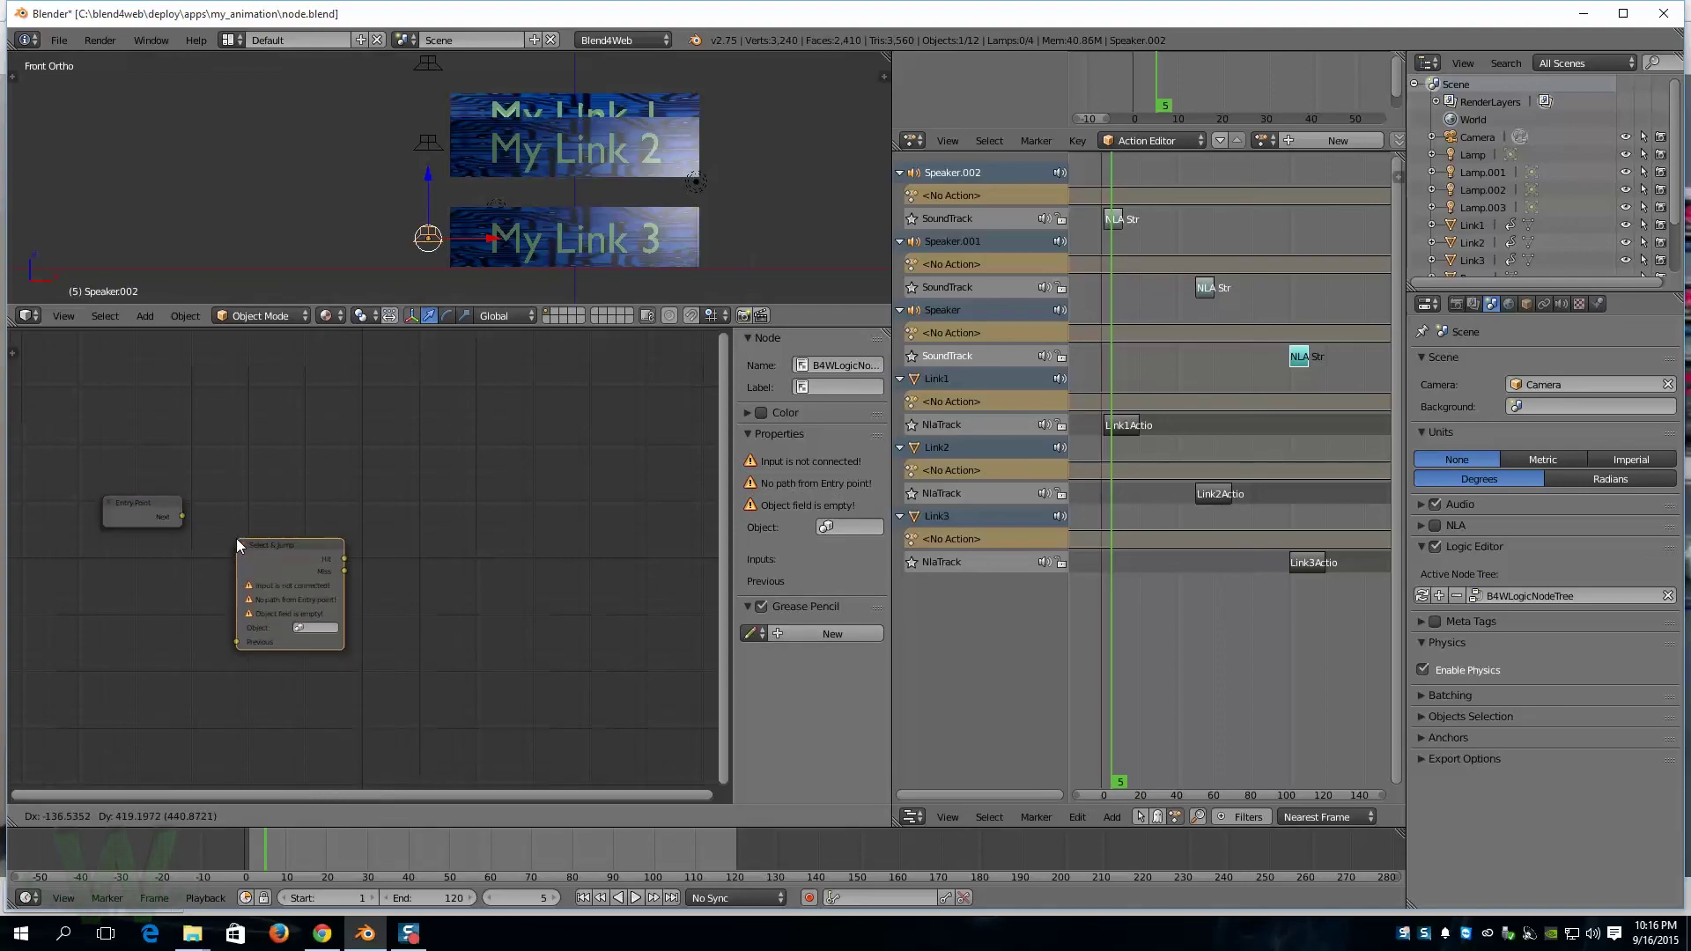
click(235, 539)
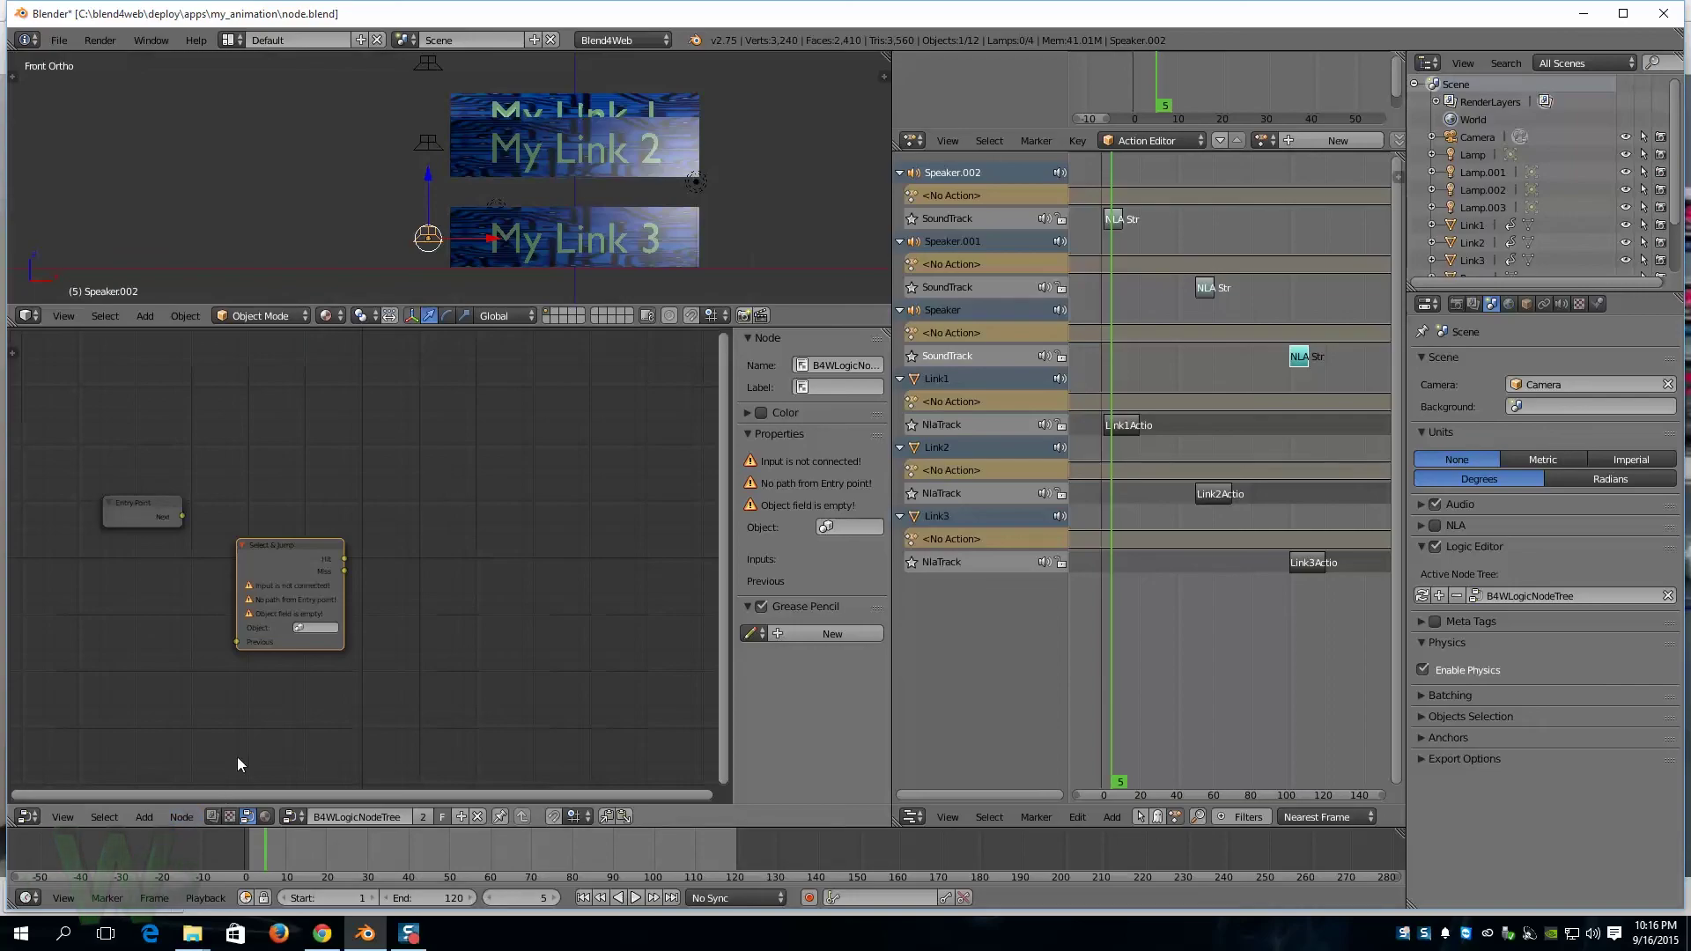
Step: Add a Play logic node above and to the right of the Select & Jump node
key(shift+a)
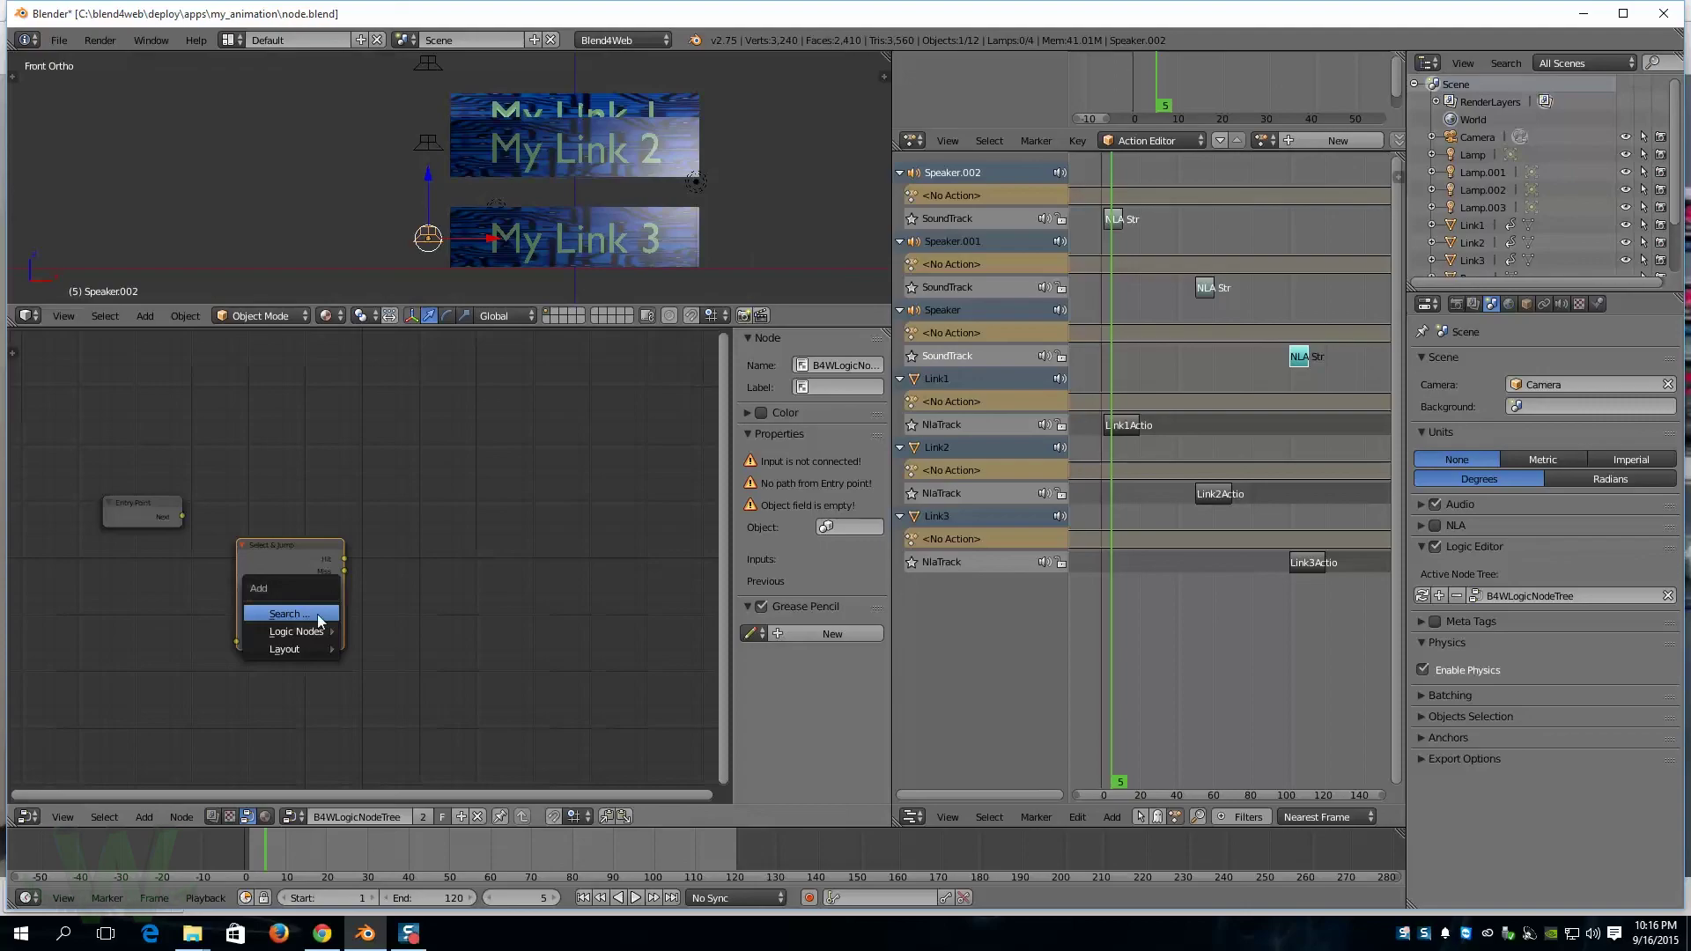
mouse_move(311, 628)
click(384, 657)
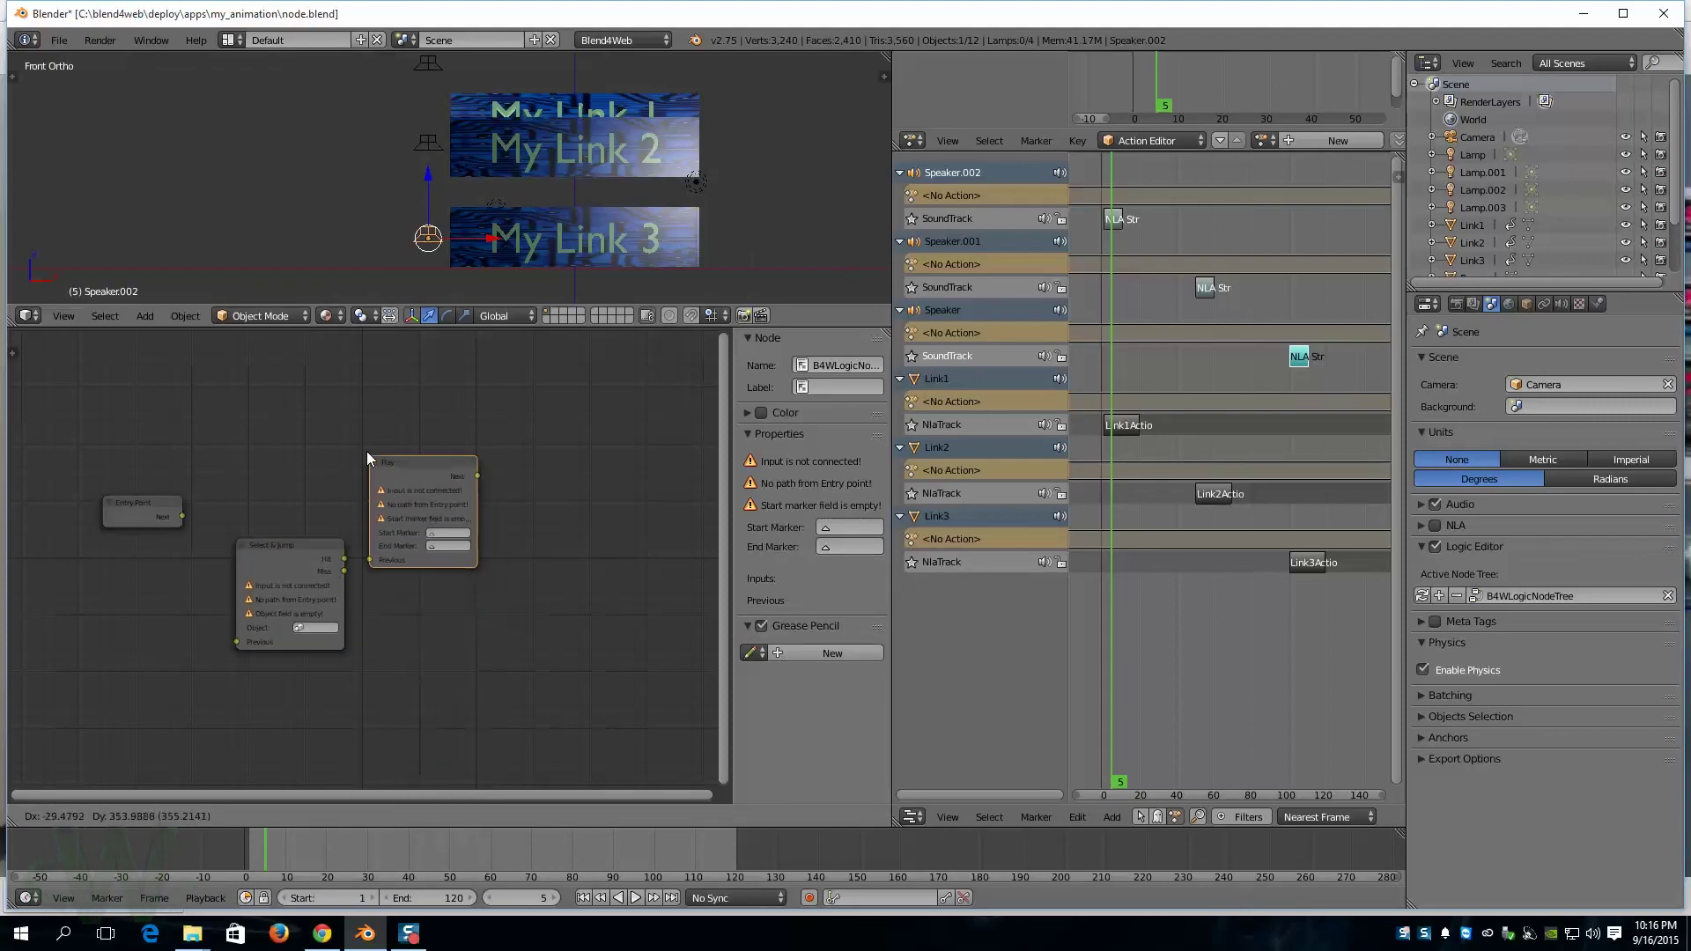
click(367, 404)
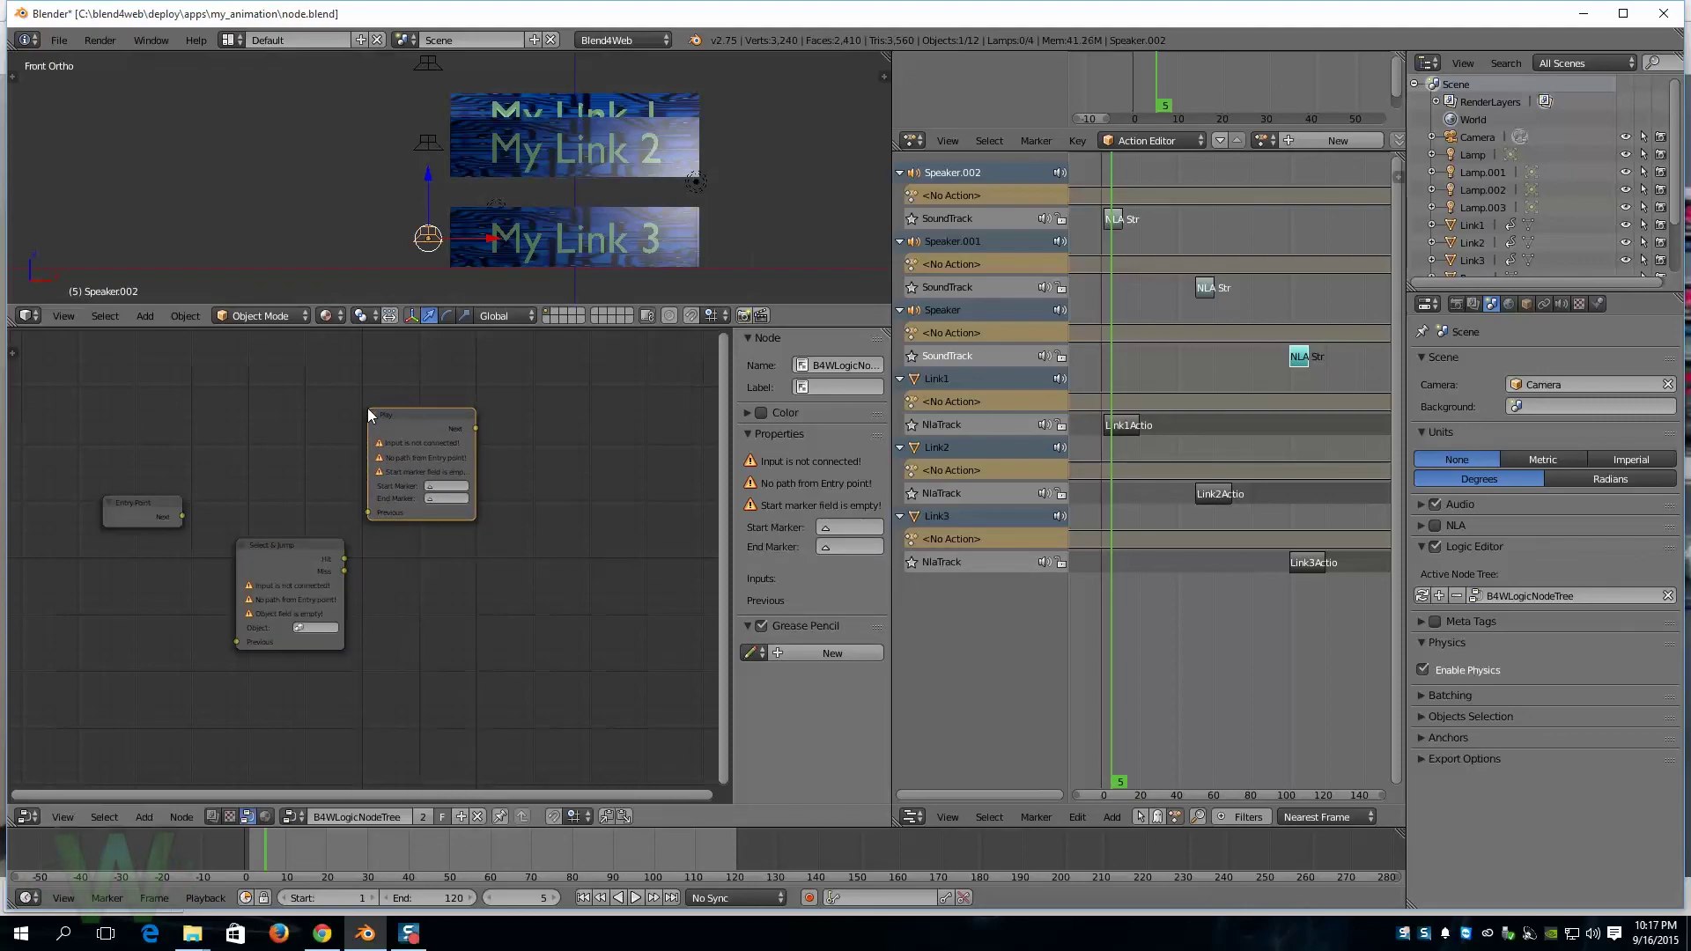
Step: Add a Page Redirect logic node above and to the right of the Play node
scroll(478, 536, down, 2)
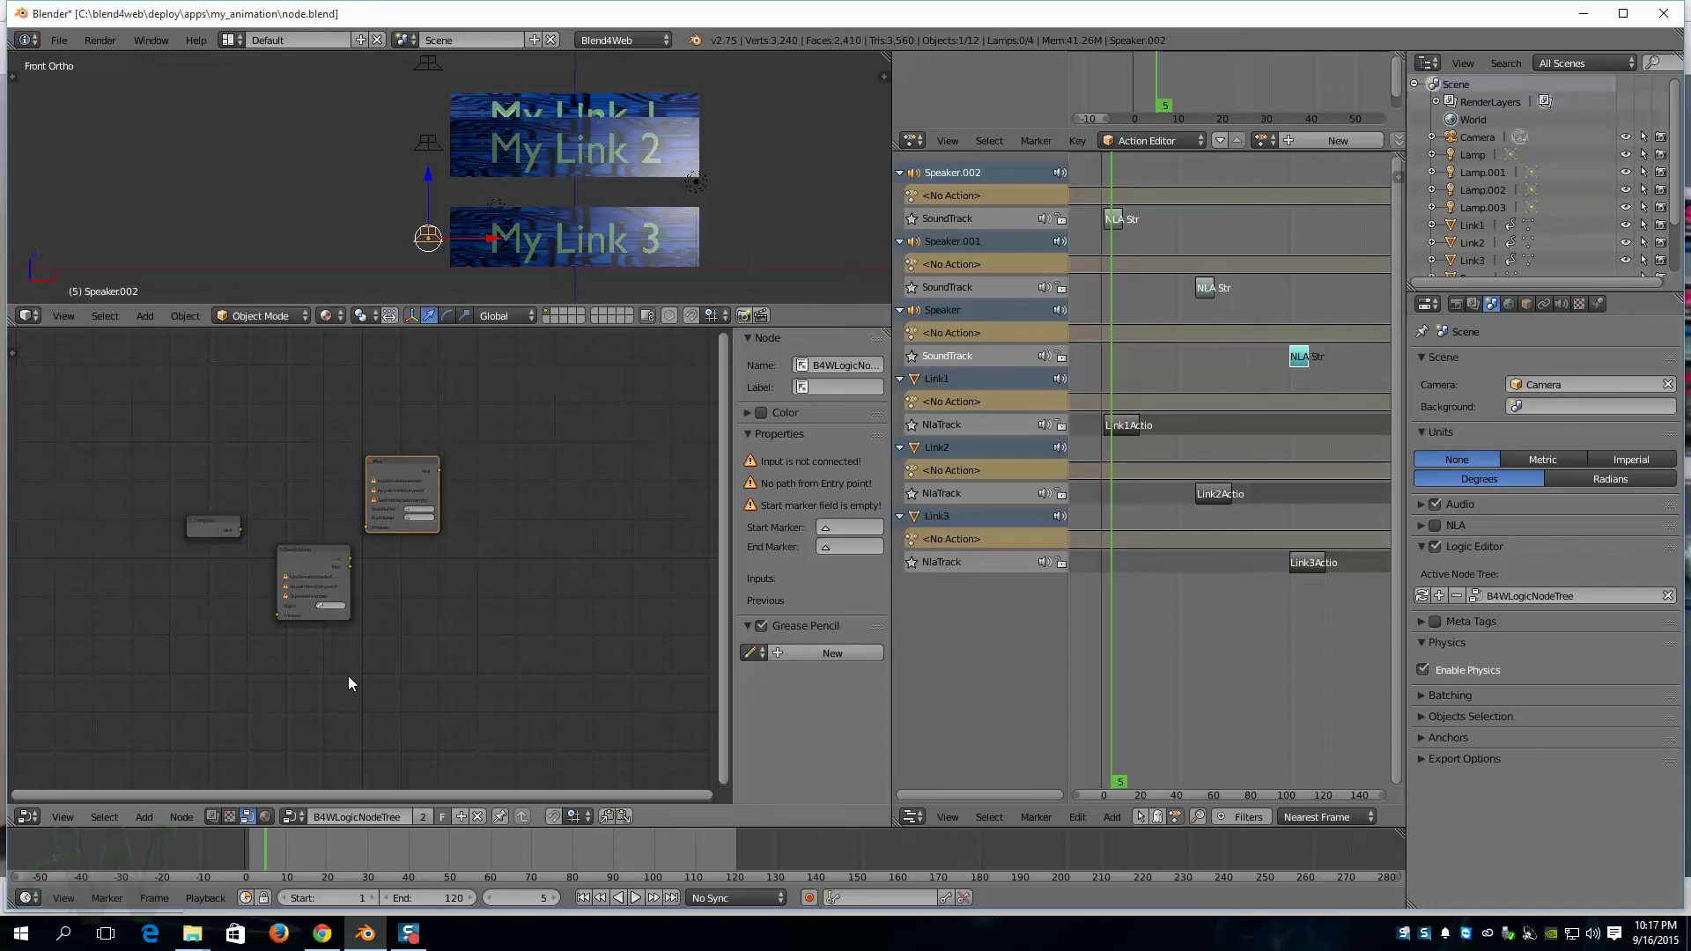
key(shift+a)
mouse_move(352, 649)
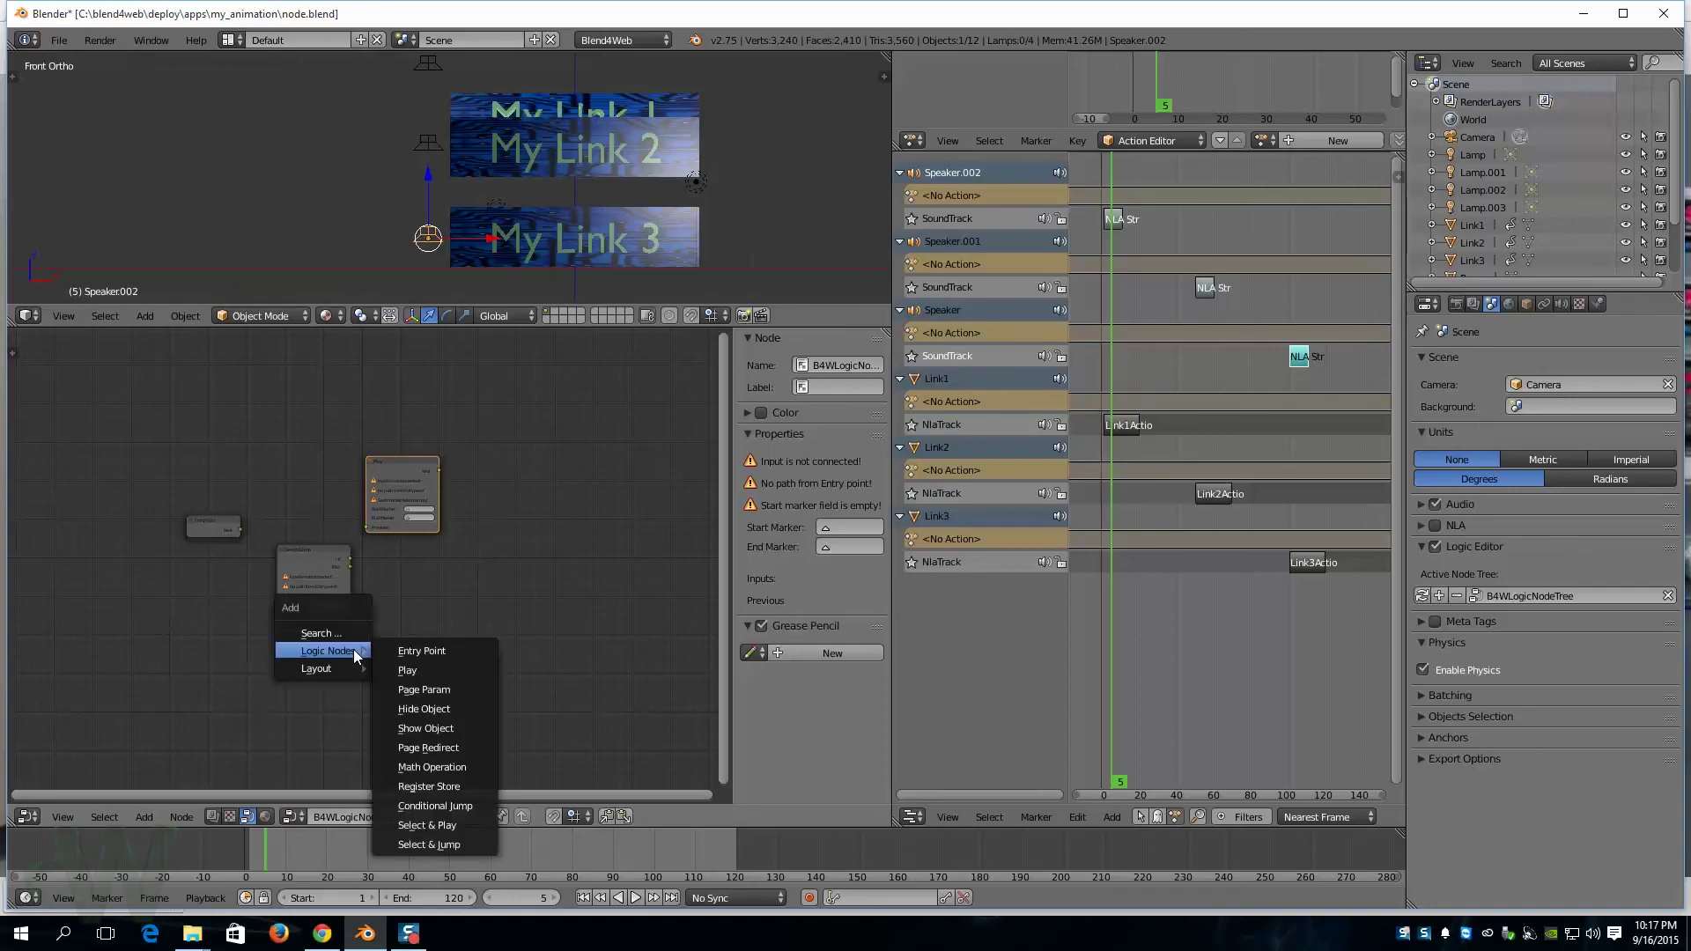
click(455, 742)
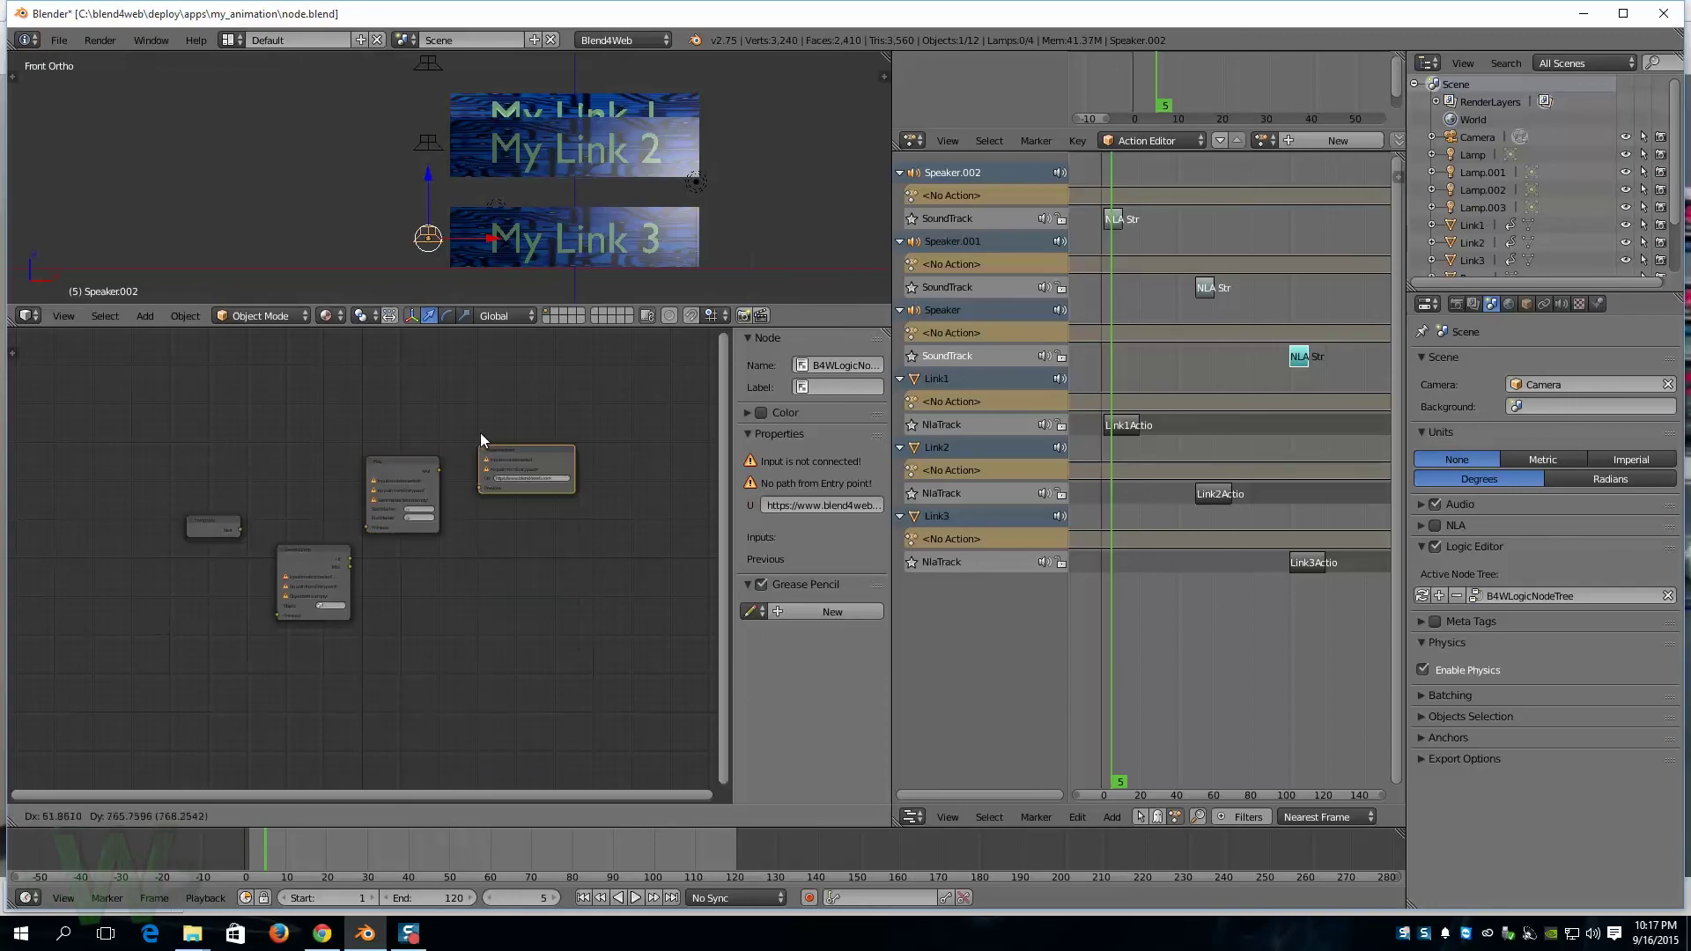
click(490, 403)
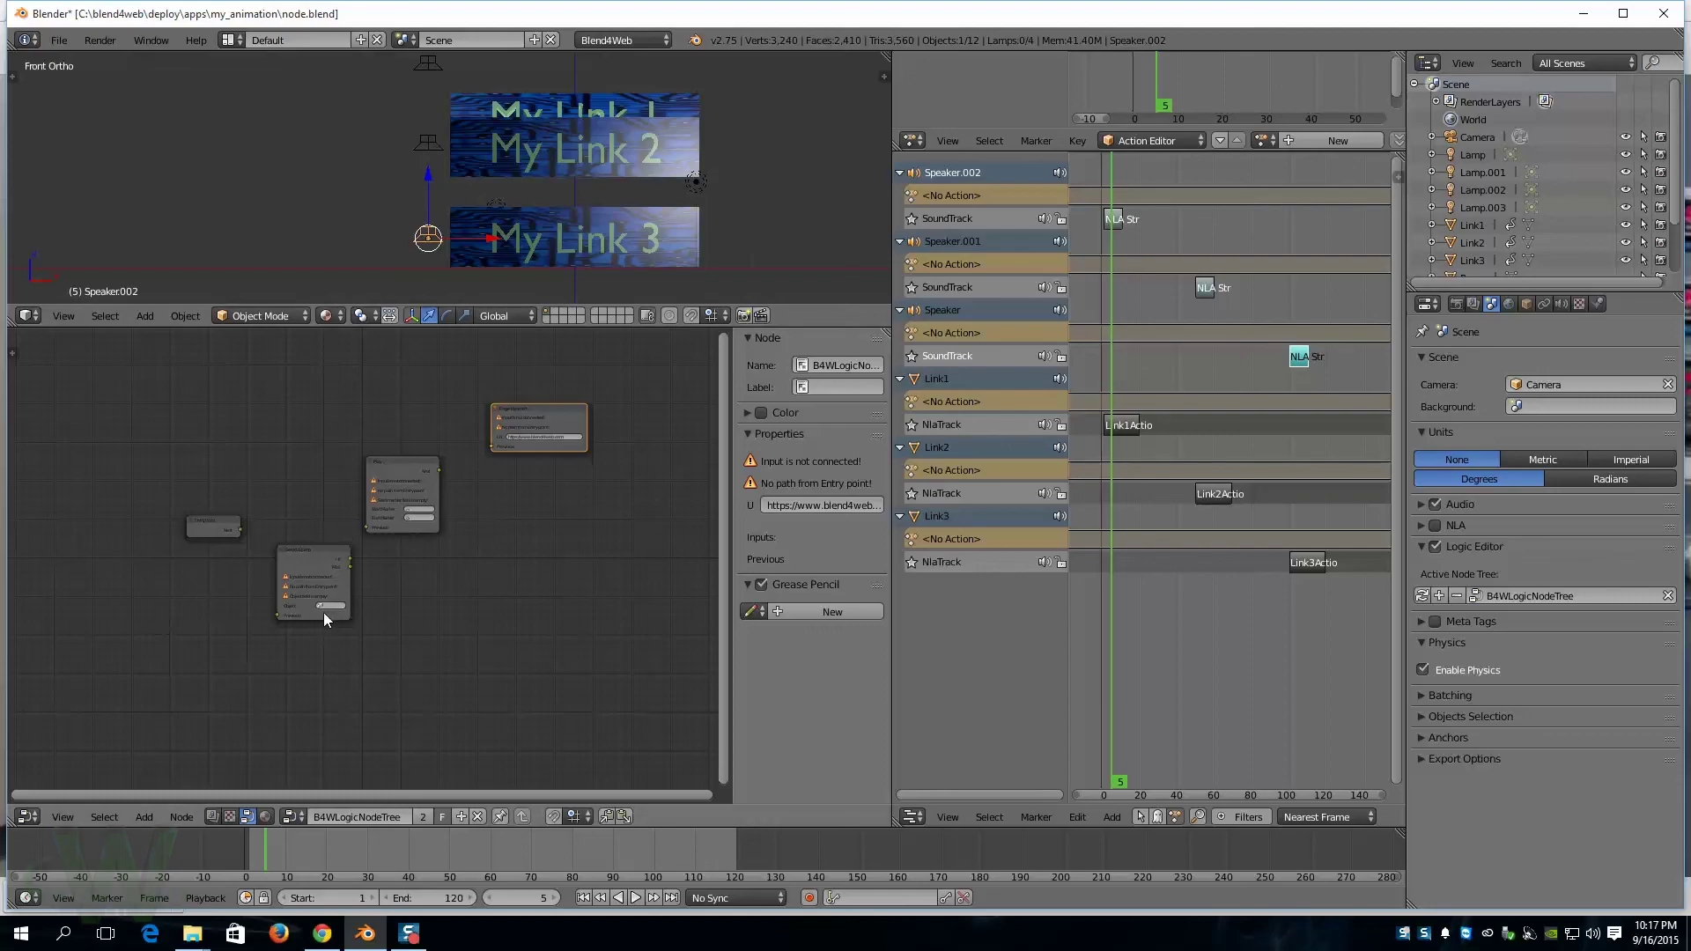
Step: Set the Select & Jump node's object to Link1
scroll(324, 617, up, 4)
scroll(306, 669, up, 2)
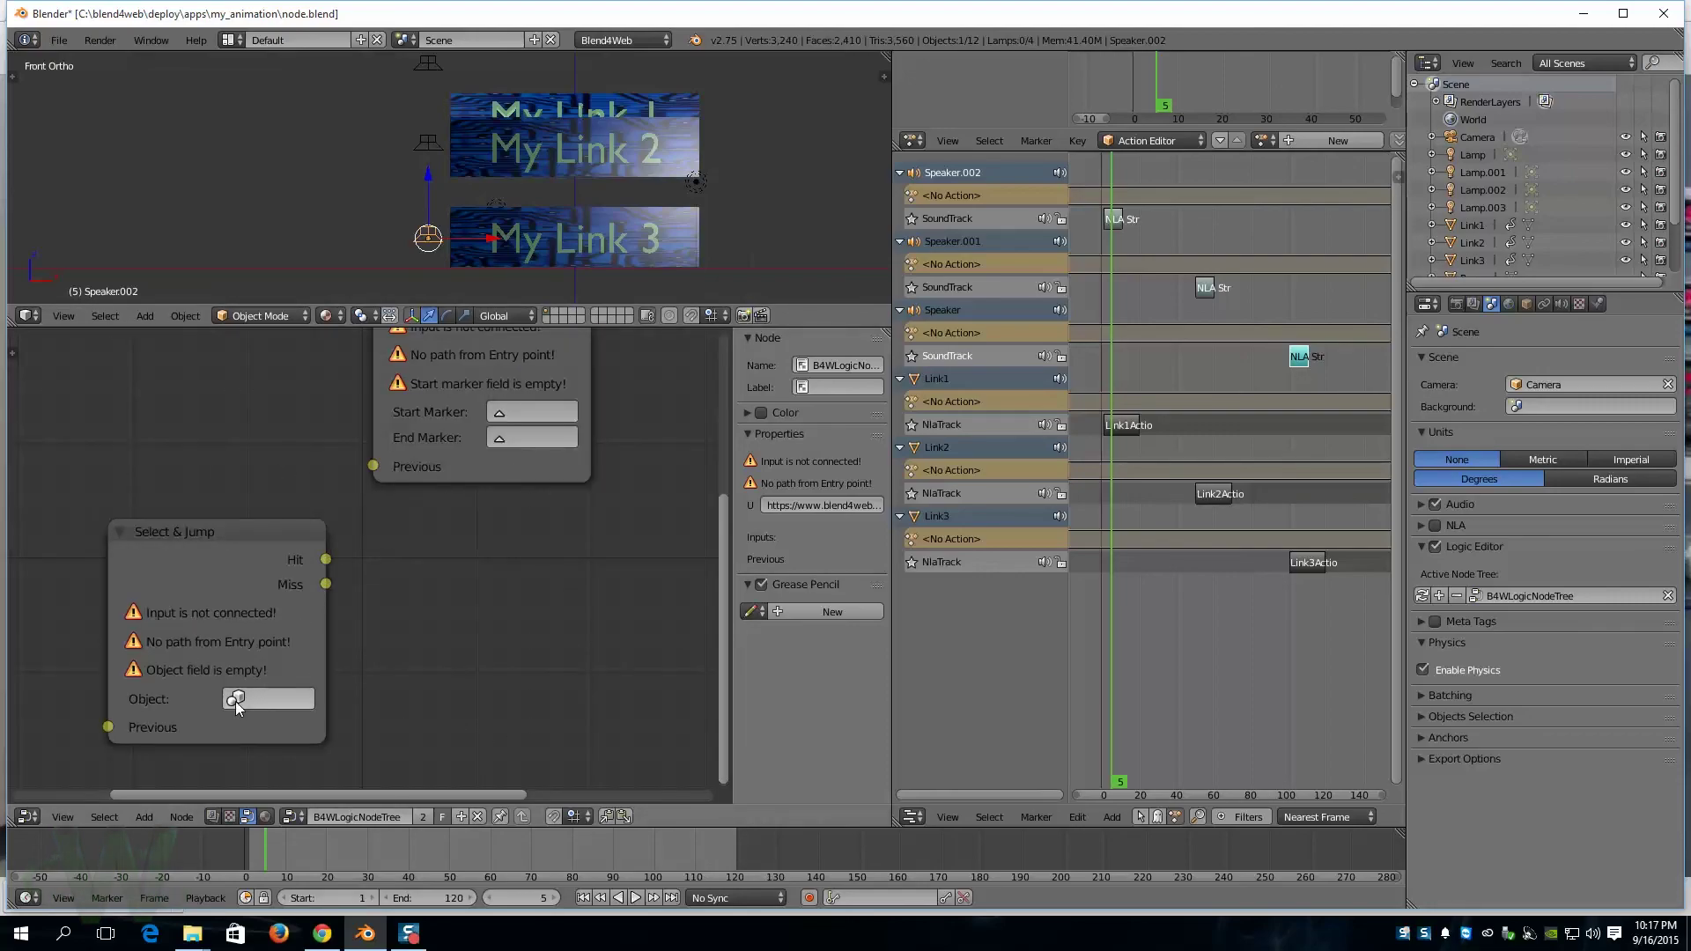
click(235, 701)
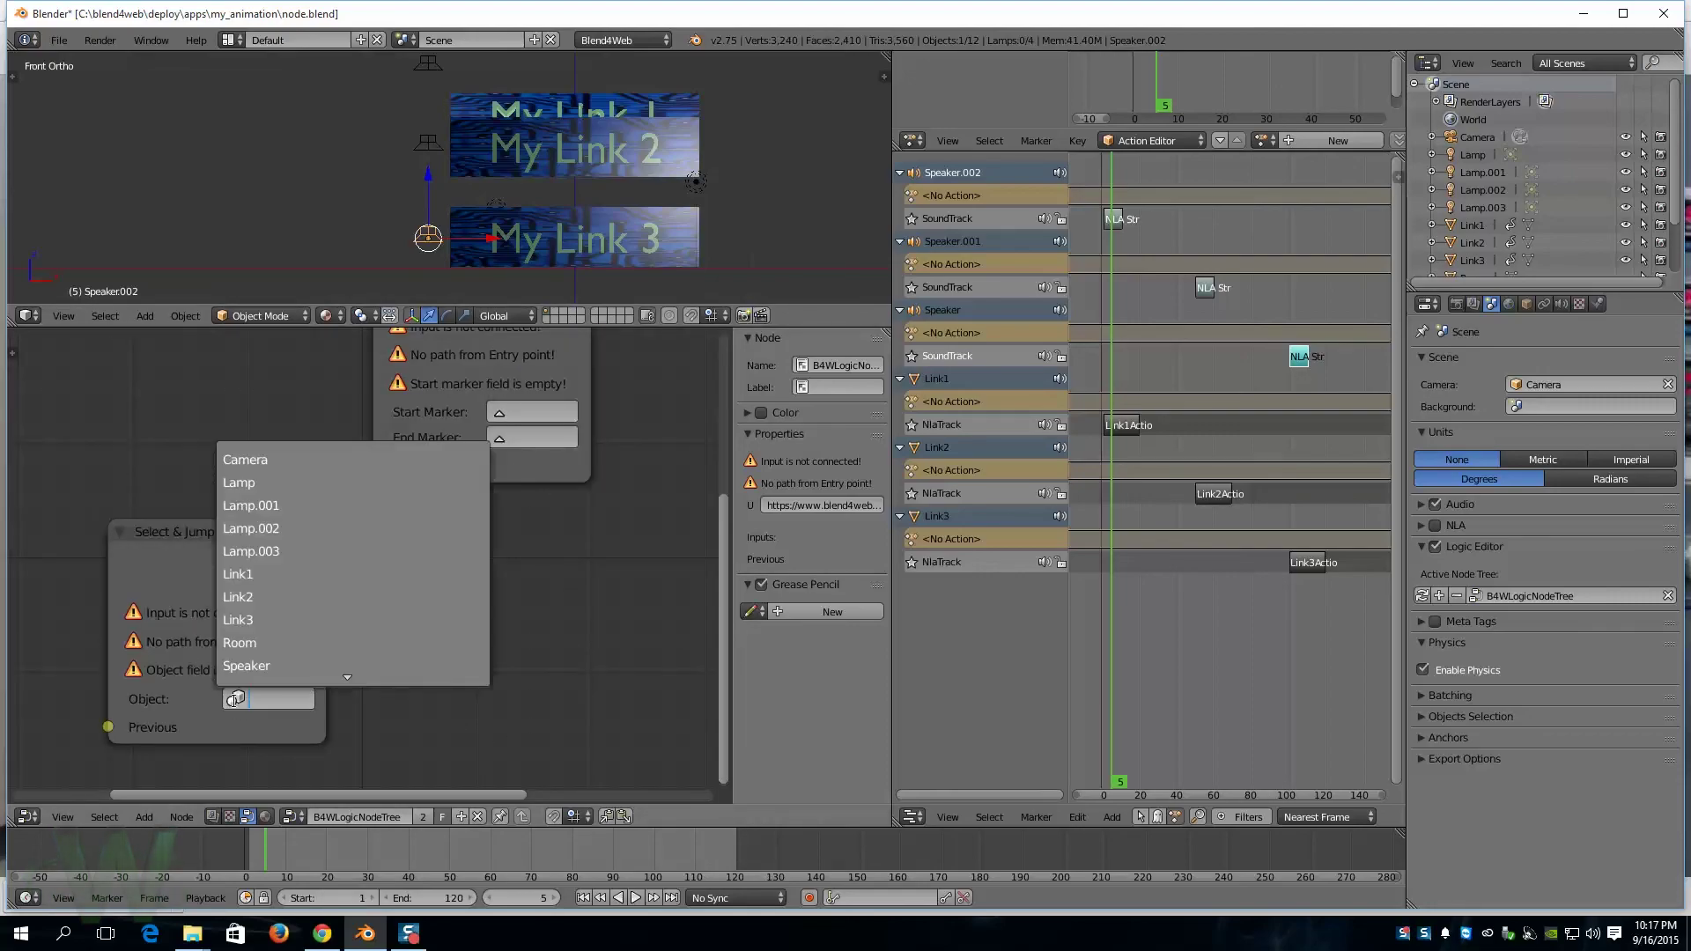
click(265, 575)
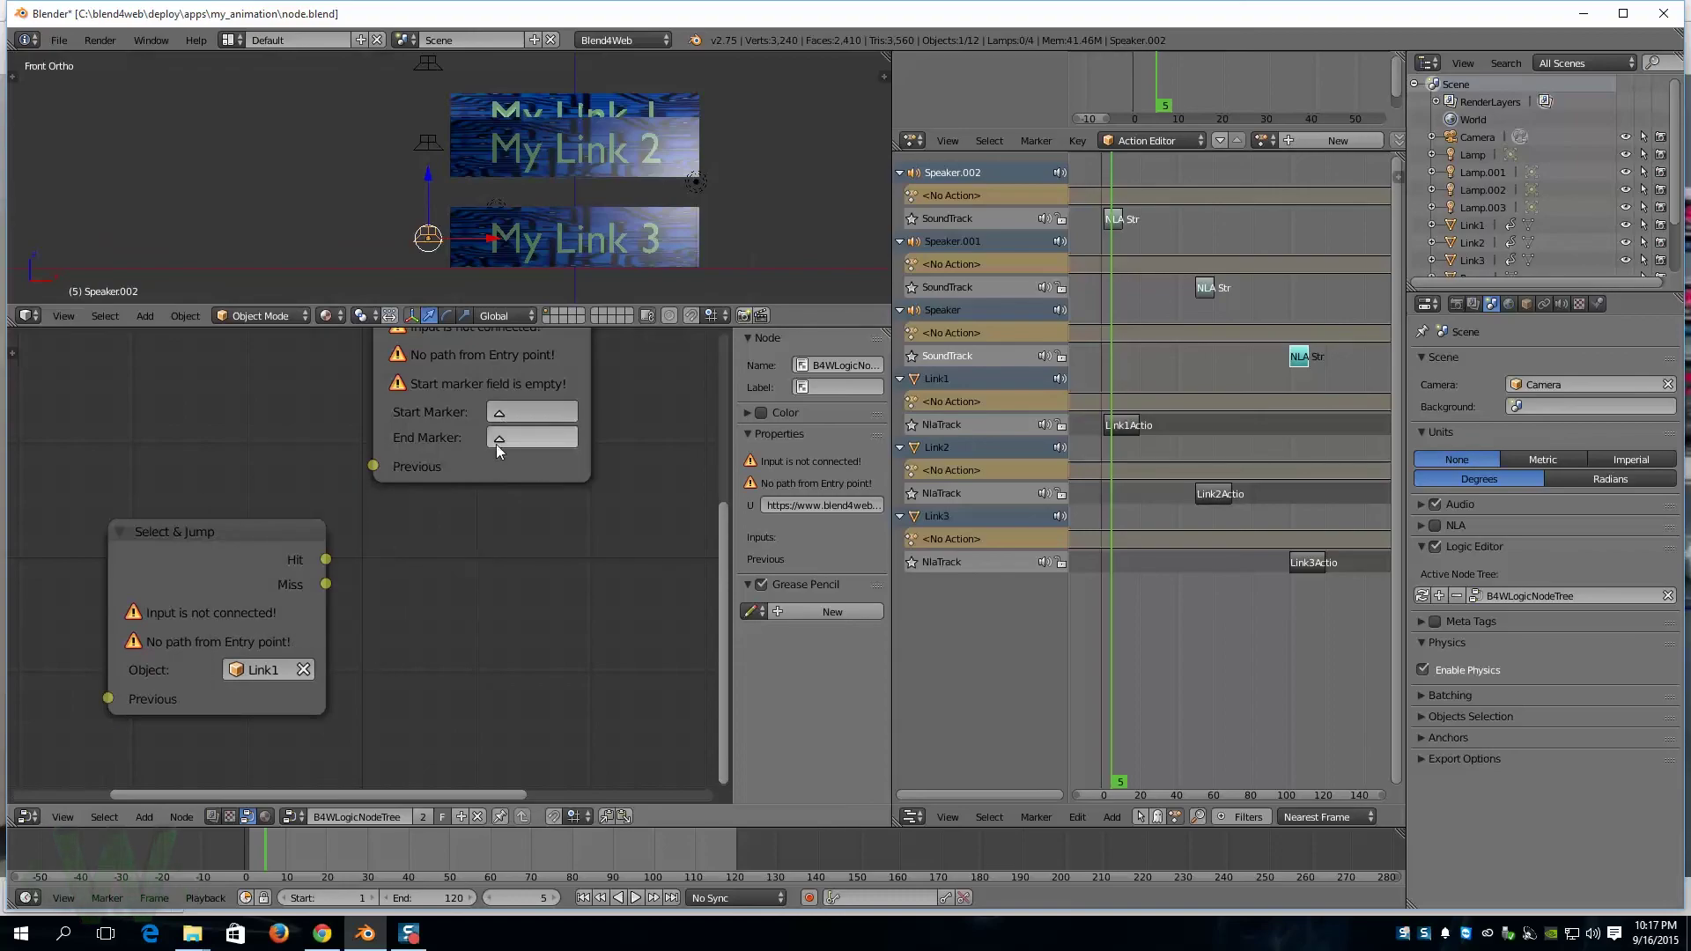
scroll(464, 474, down, 2)
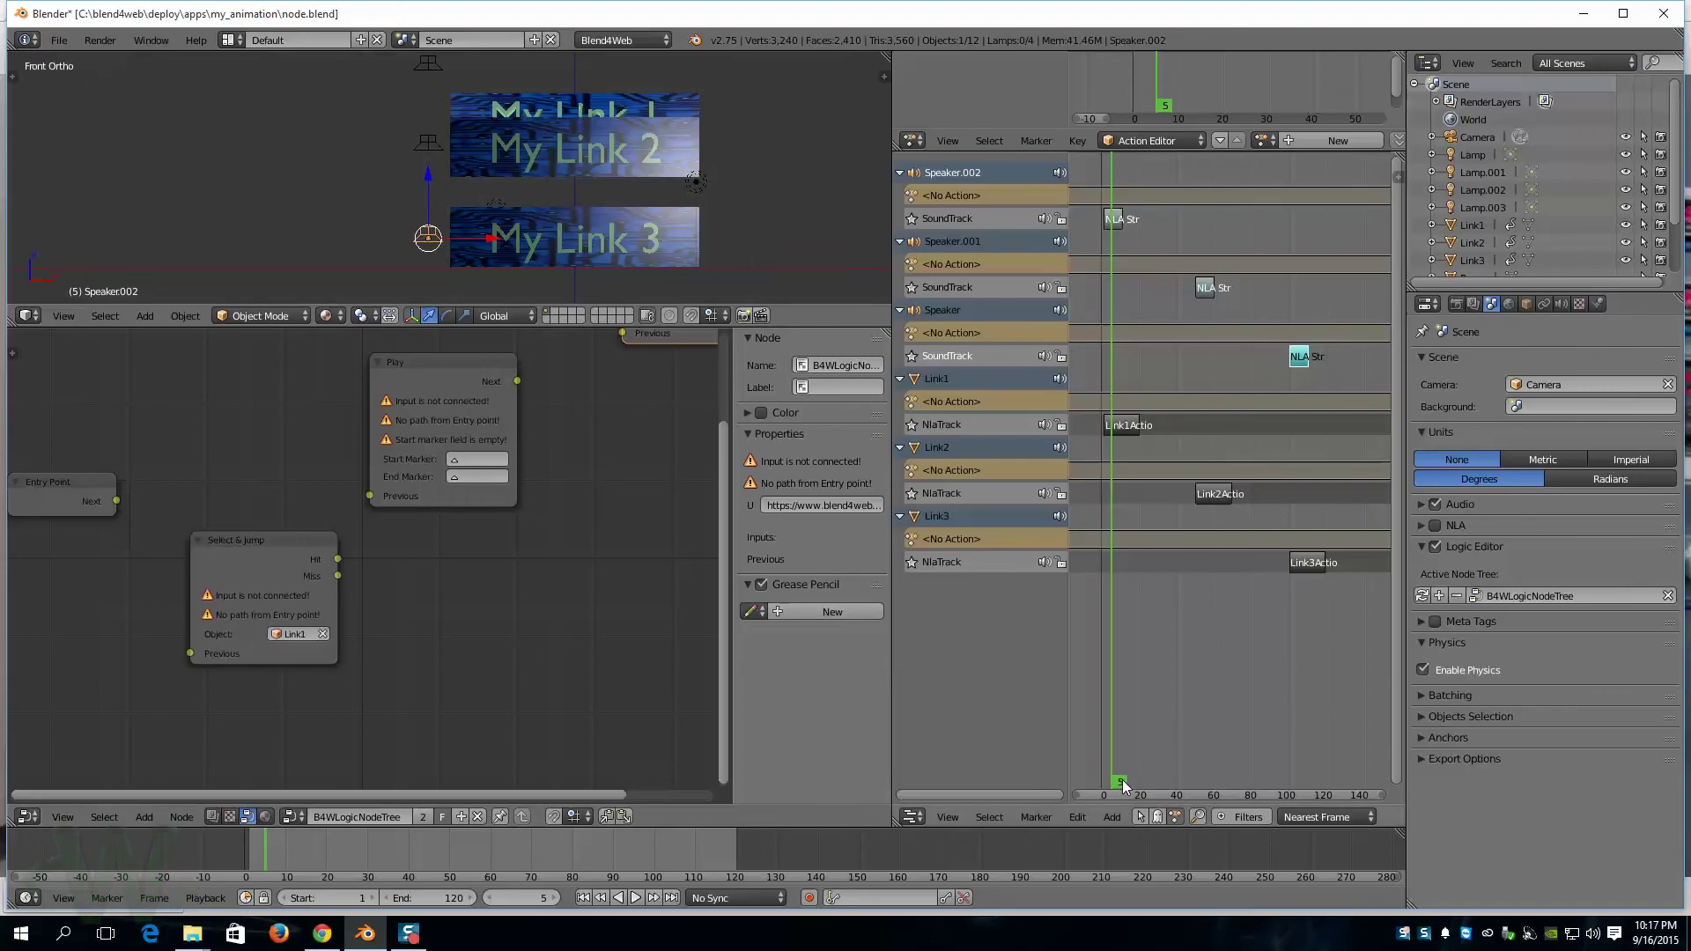
scroll(515, 661, down, 2)
scroll(514, 653, up, 1)
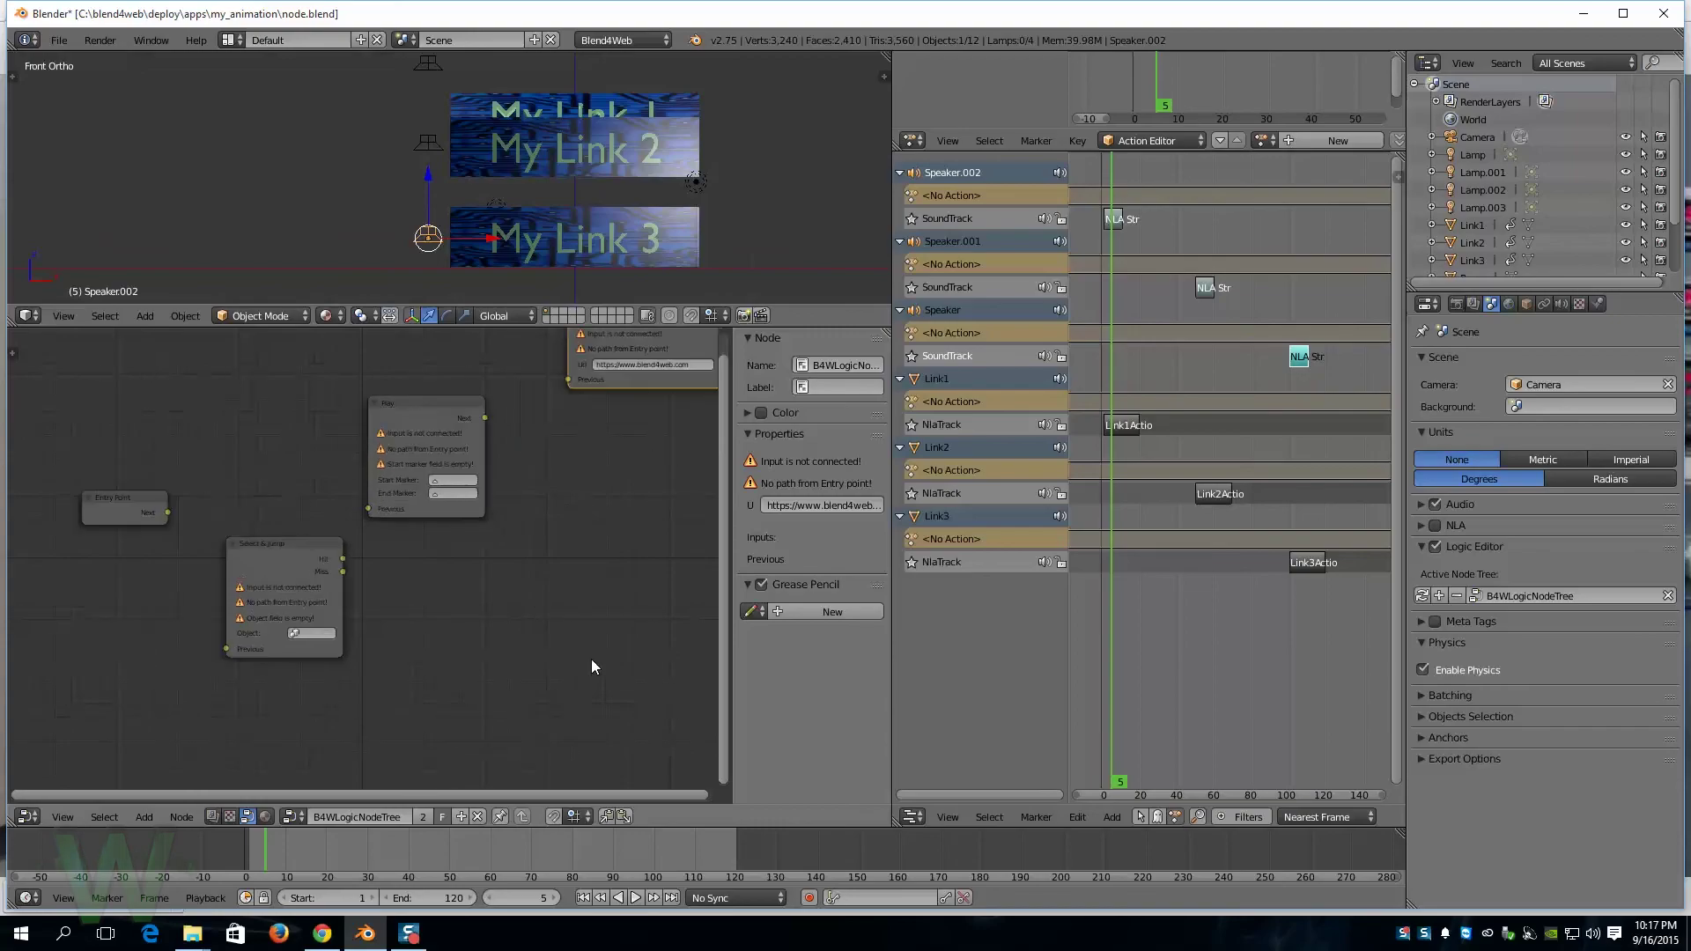
Step: Add timeline markers at frames 1, 20 and 50 in the NLA editor
drag(1138, 784, 1103, 786)
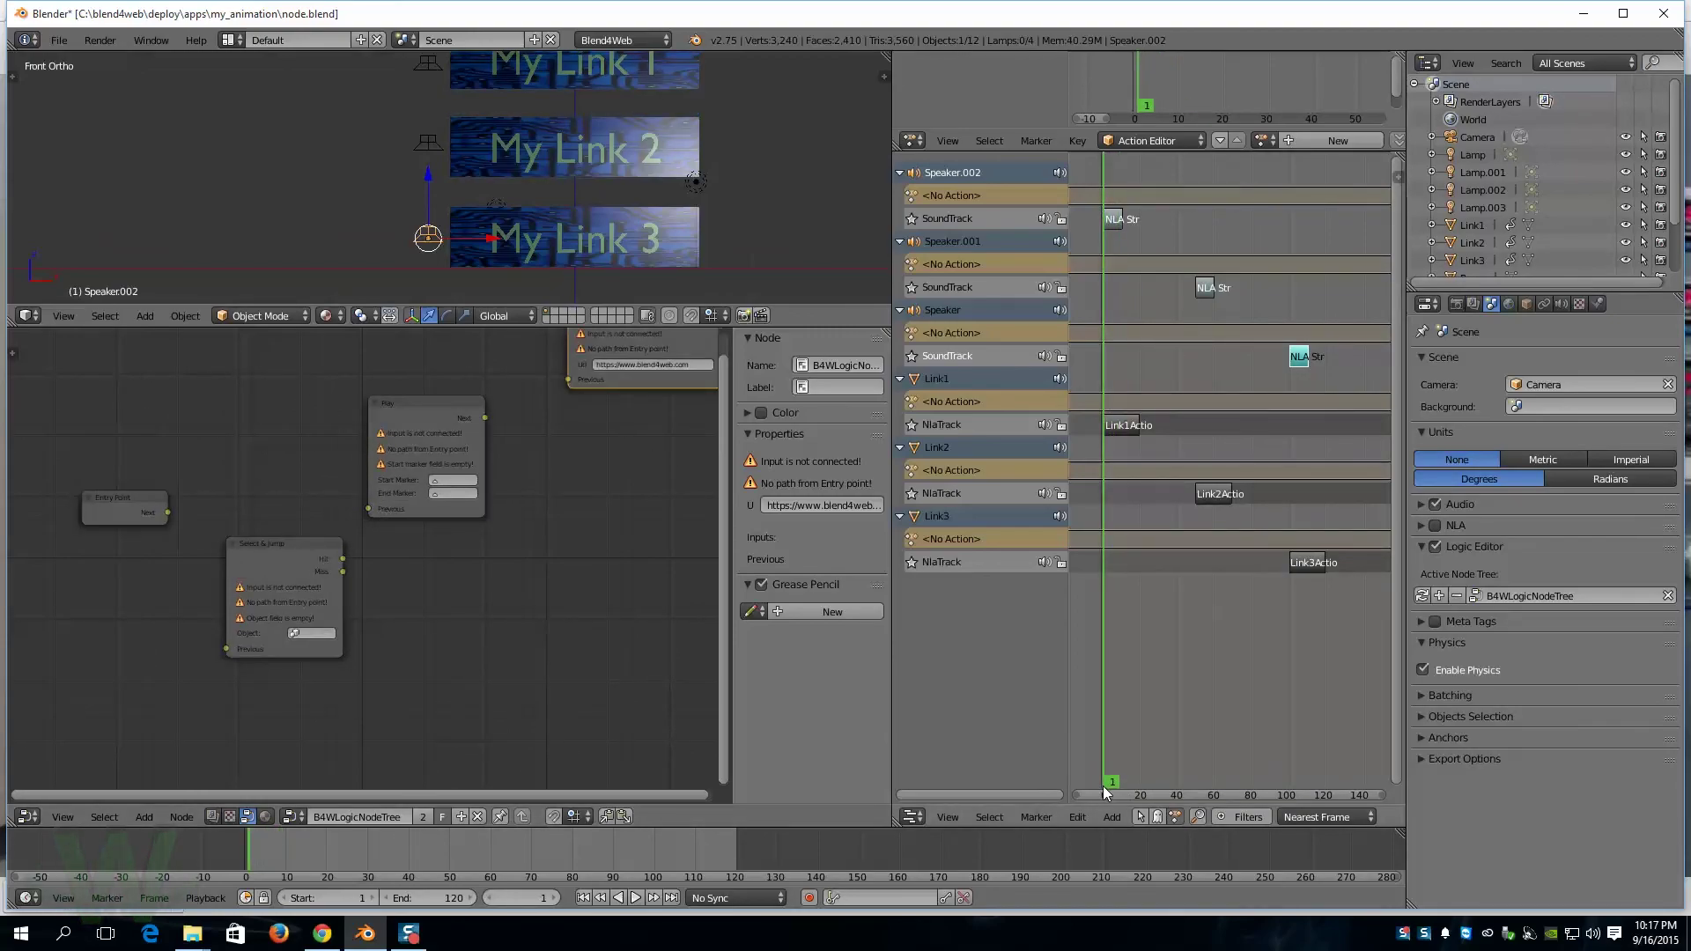
key(m)
drag(1103, 786, 1139, 791)
key(m)
drag(1140, 795, 1234, 793)
key(m)
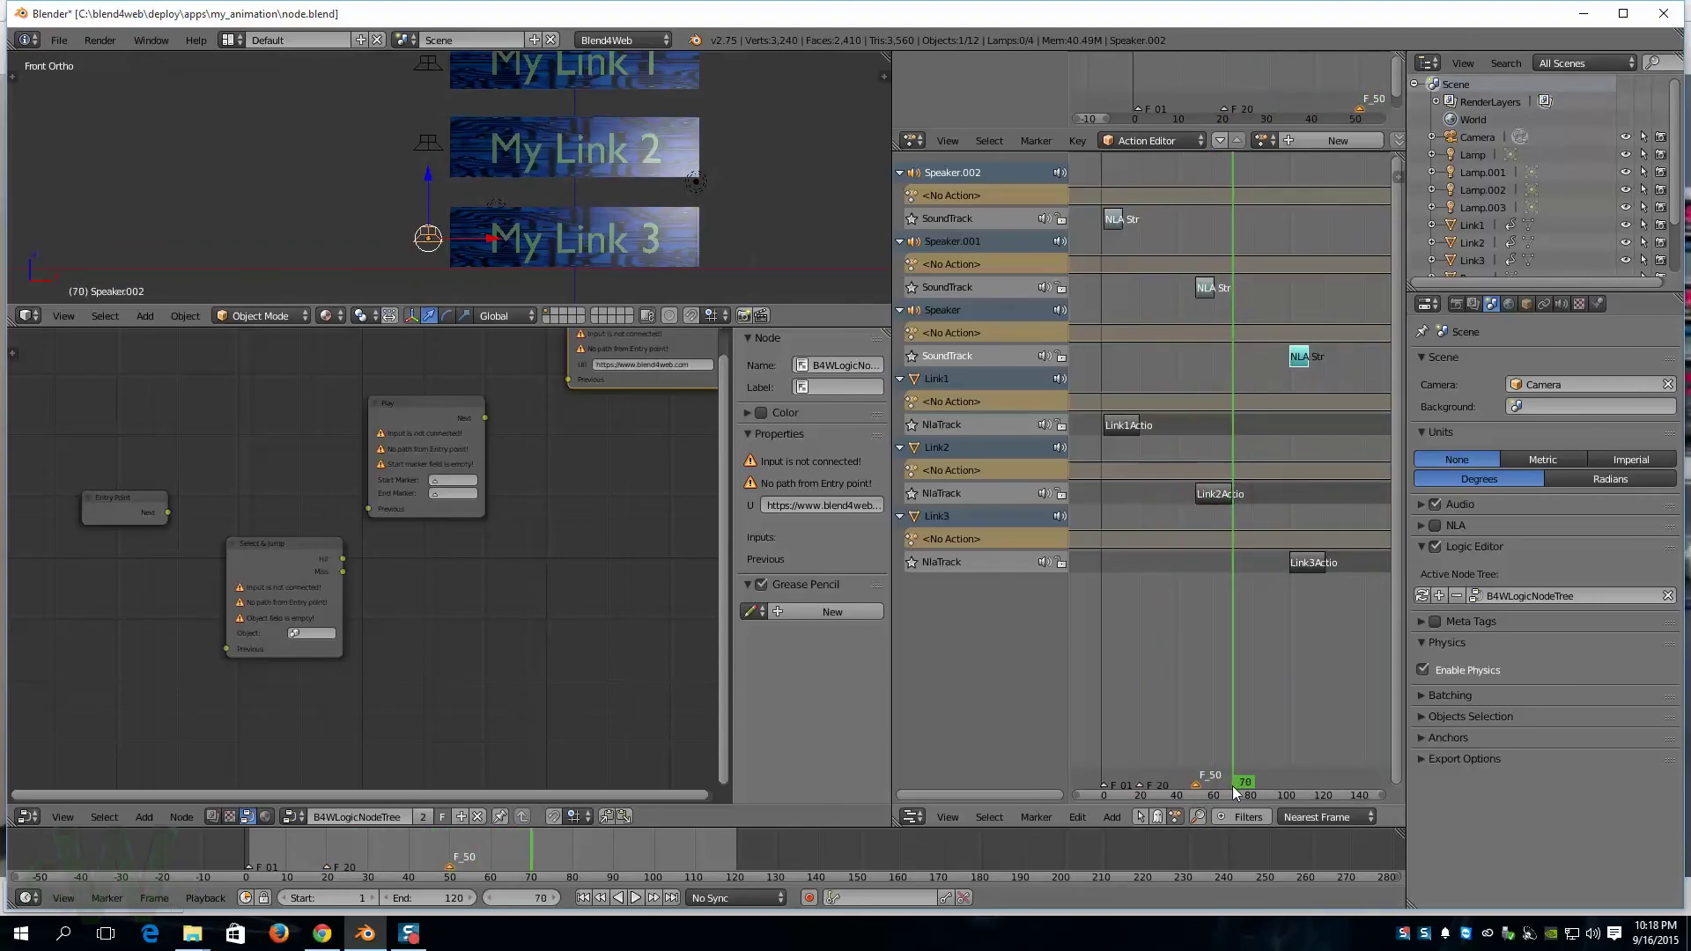
Step: Add timeline markers at frames 70, 100 and 120 in the NLA editor
key(m)
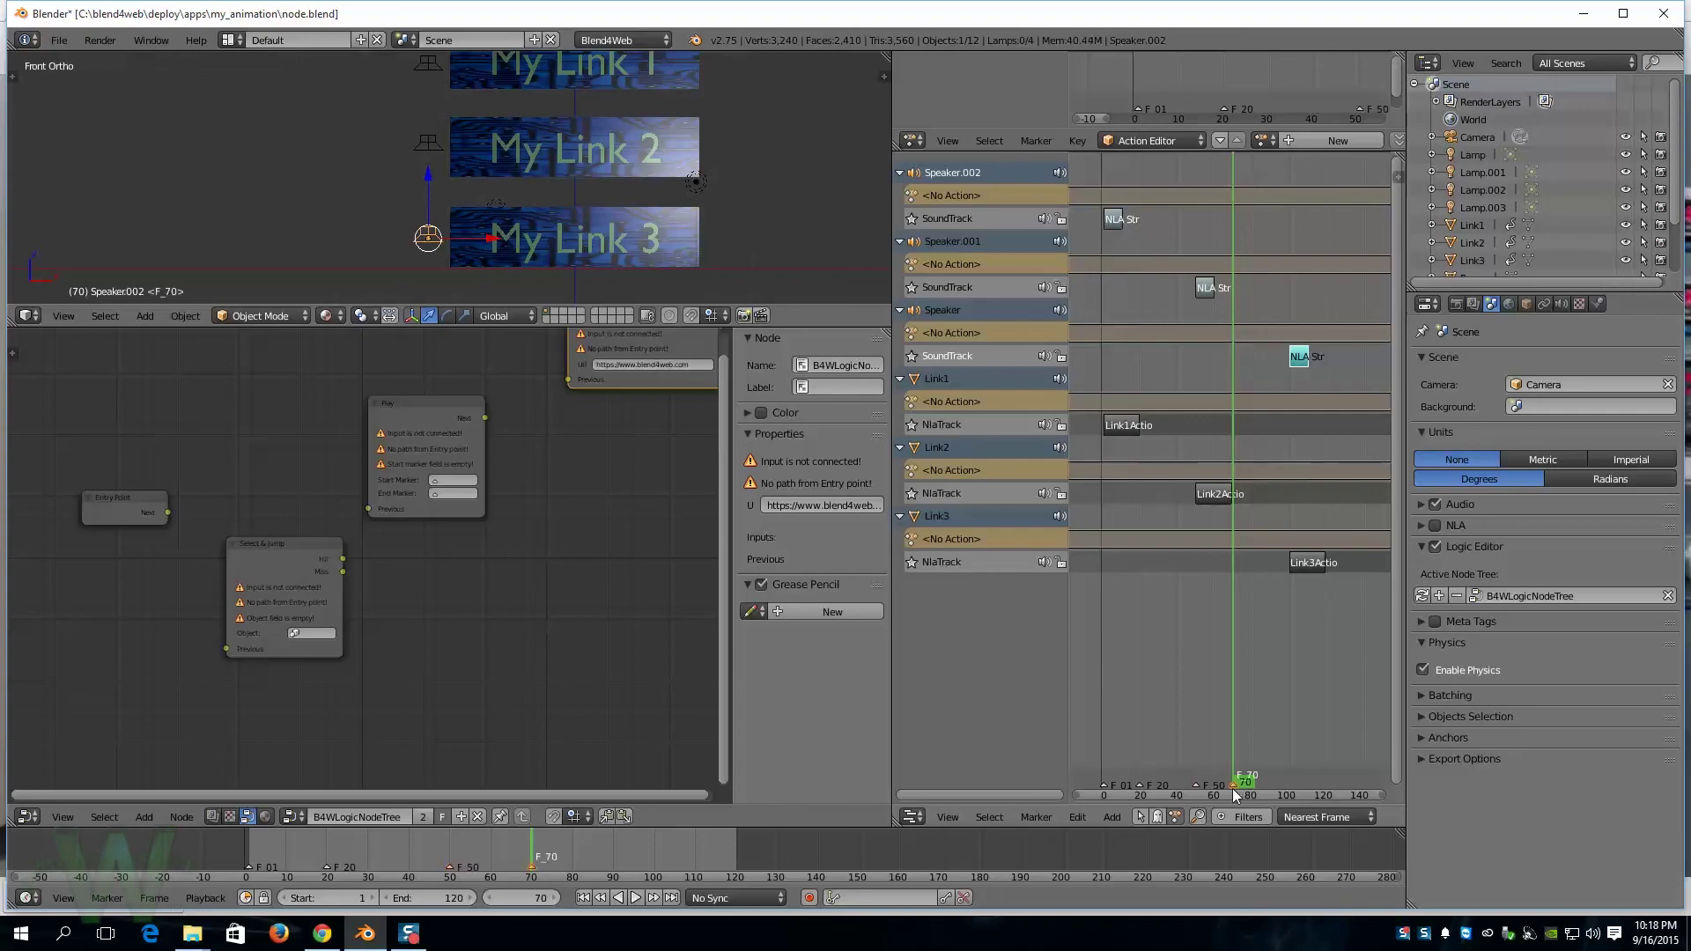
drag(1244, 786, 1324, 792)
key(m)
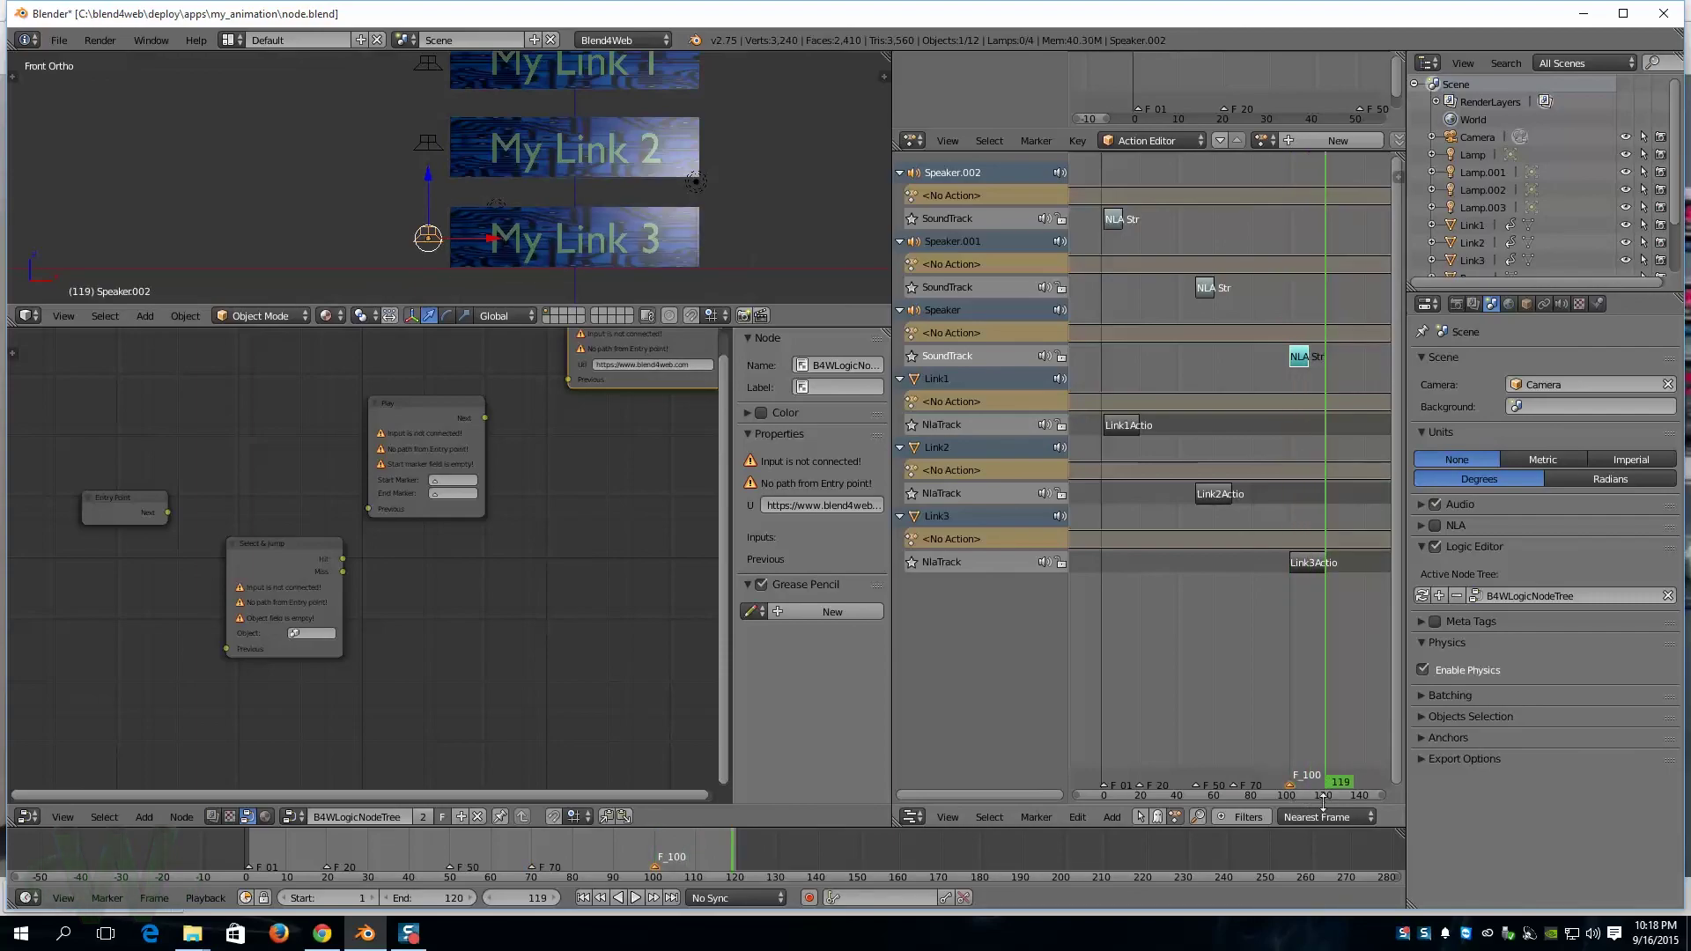
click(1345, 791)
drag(1346, 790, 1326, 789)
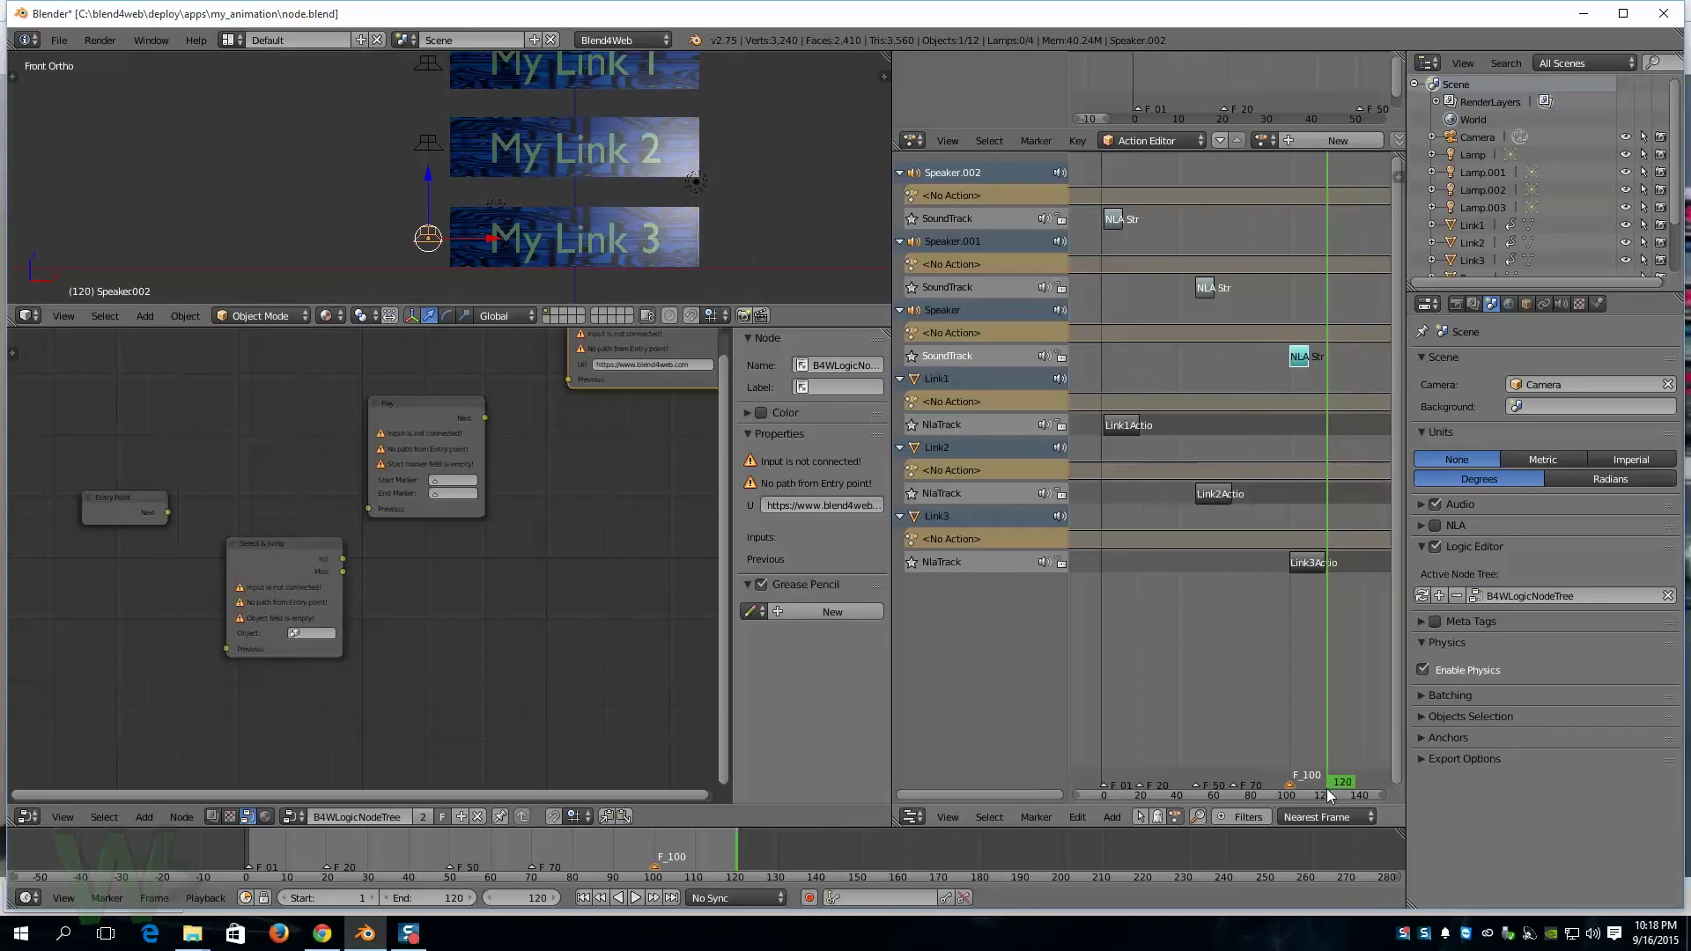
key(m)
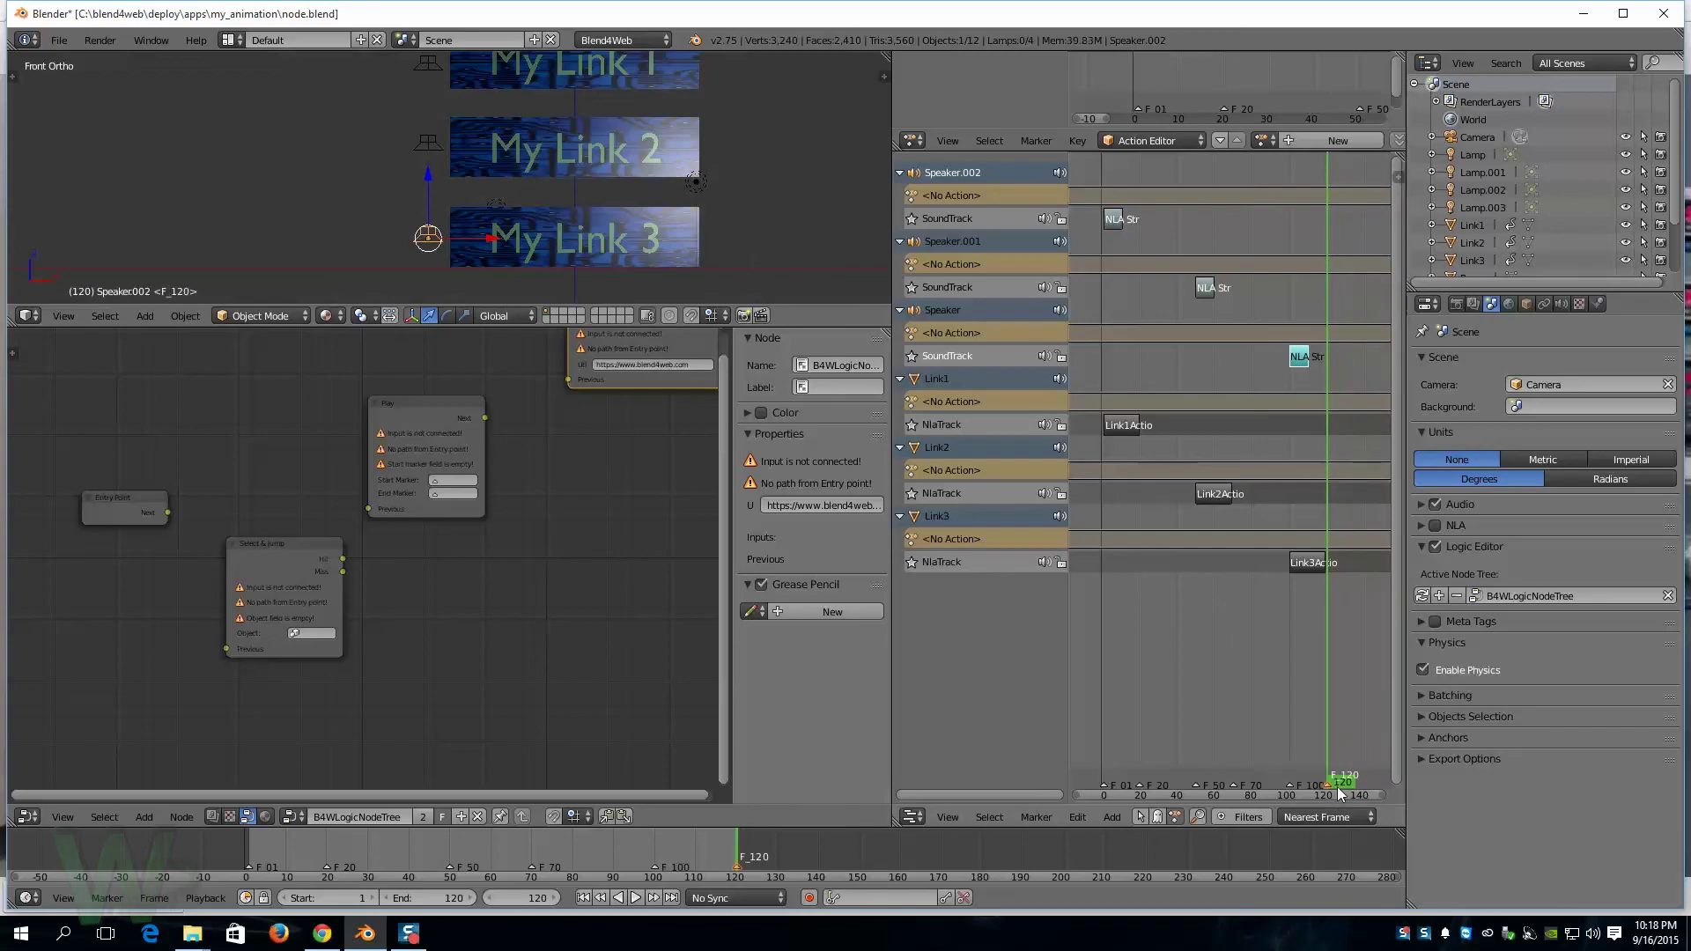
Step: Set the Play node's start marker to F_01 and its end marker to F_20
click(437, 481)
click(456, 496)
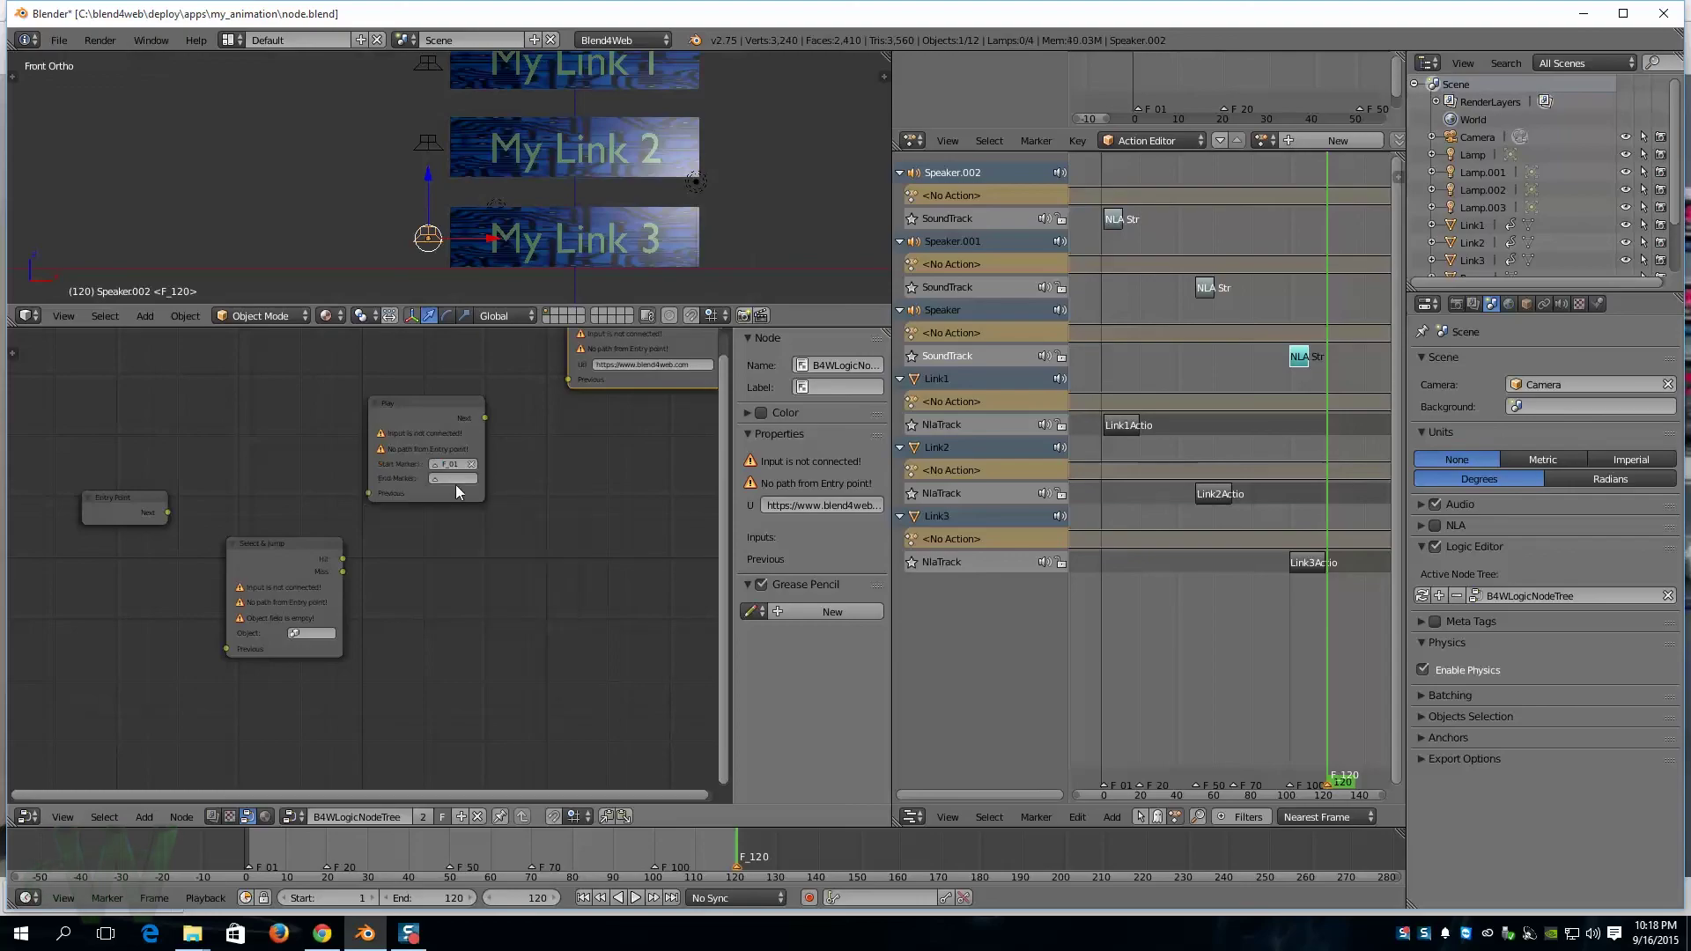
click(453, 480)
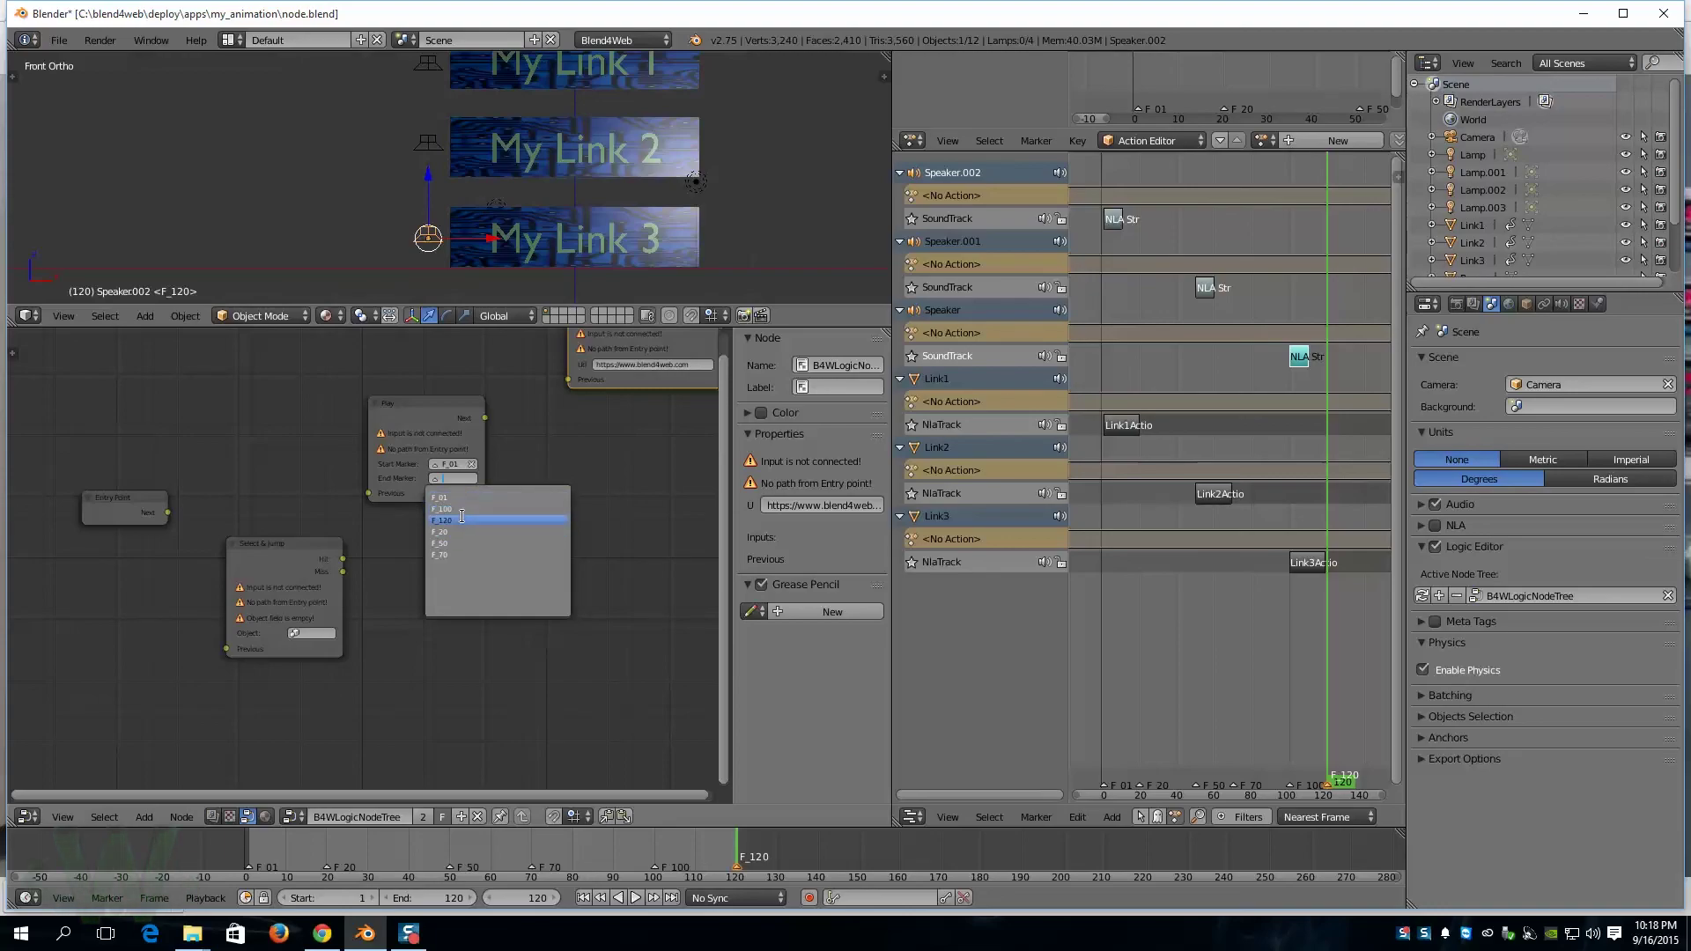
click(479, 531)
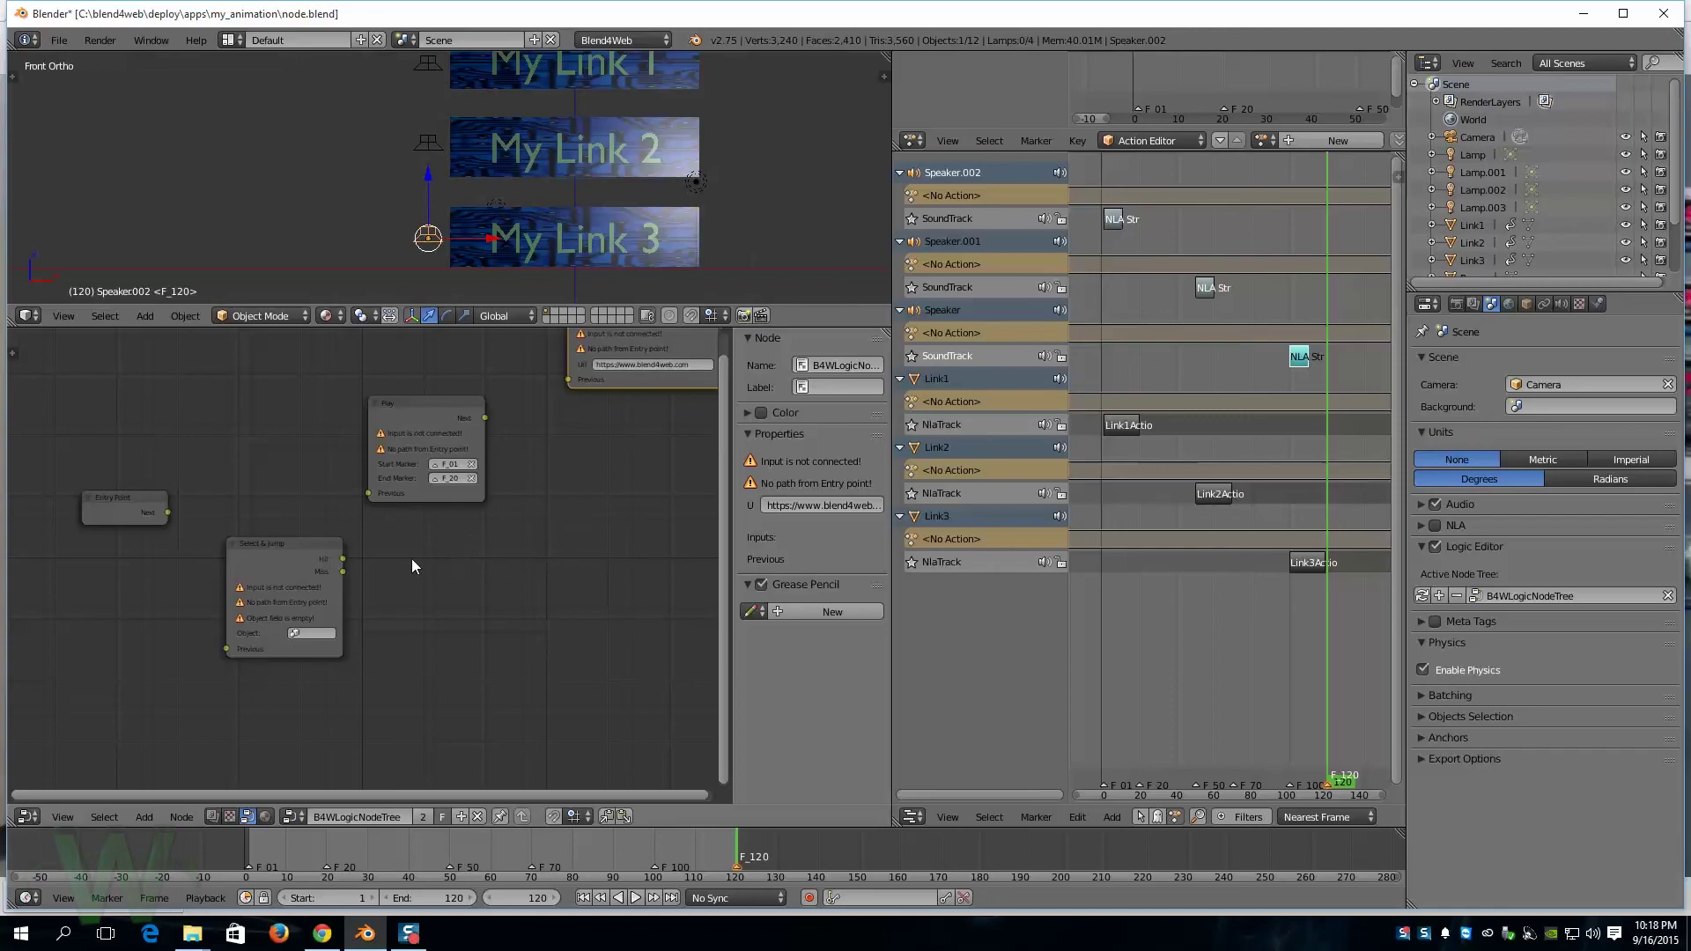
Step: Link the Entry Point to Select & Jump, its Hit output to the Play node, and Play's Next output to Page Redirect
drag(166, 513, 216, 613)
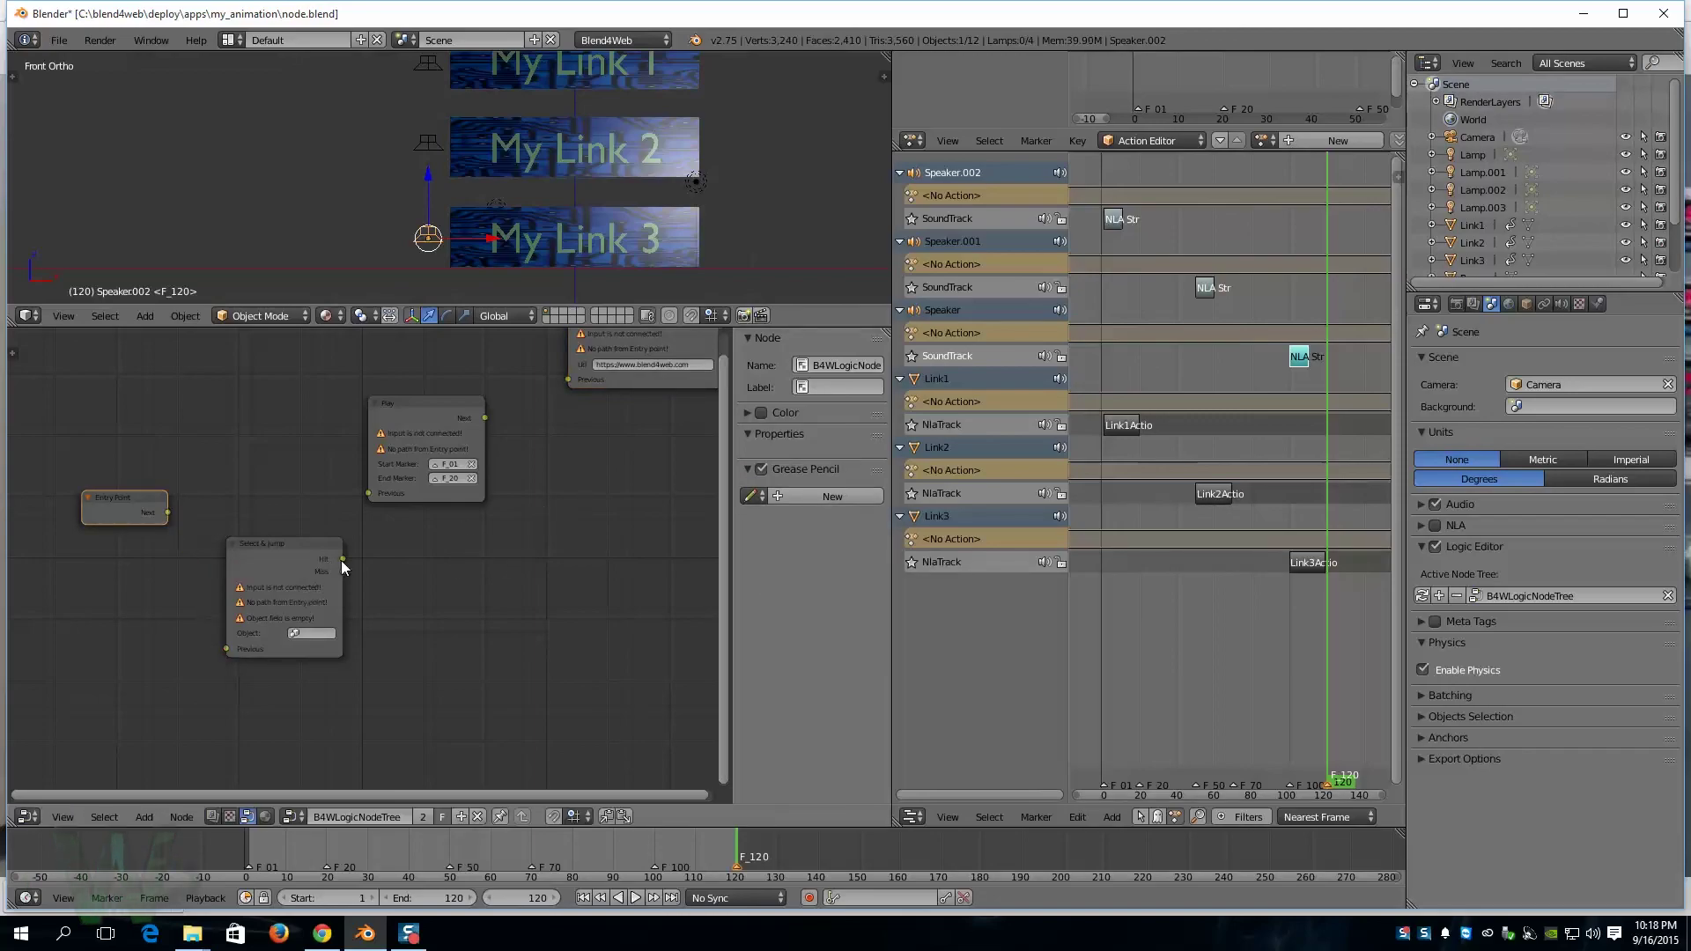
drag(167, 513, 236, 654)
drag(166, 512, 227, 649)
drag(343, 558, 370, 500)
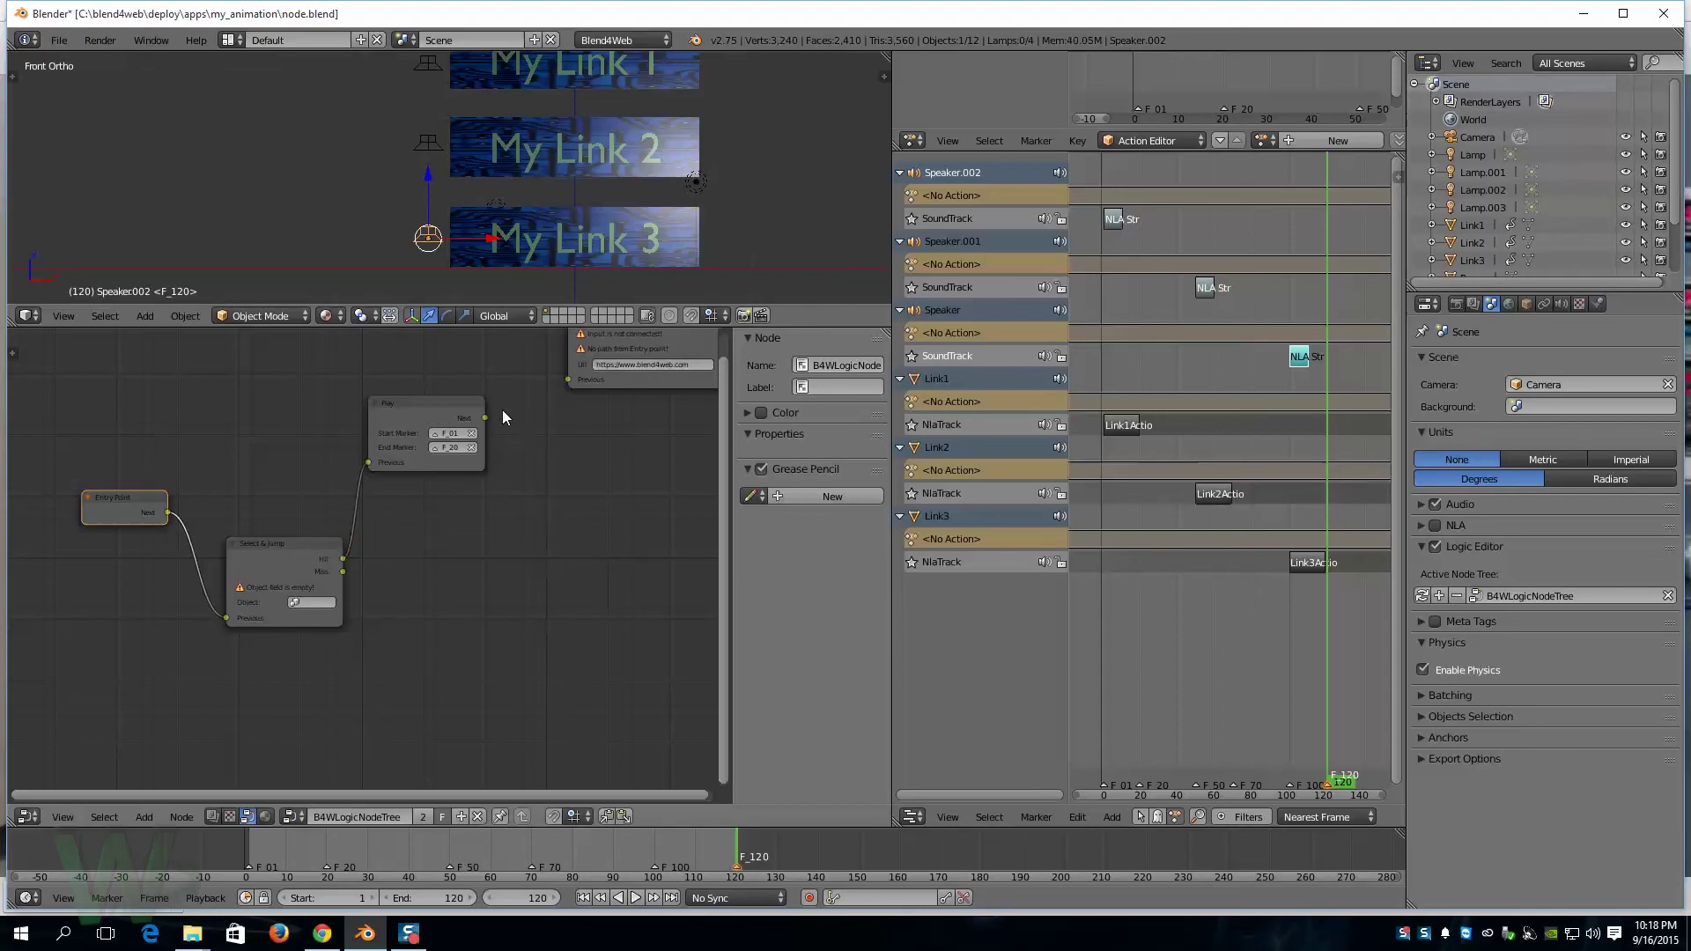
drag(485, 418, 574, 386)
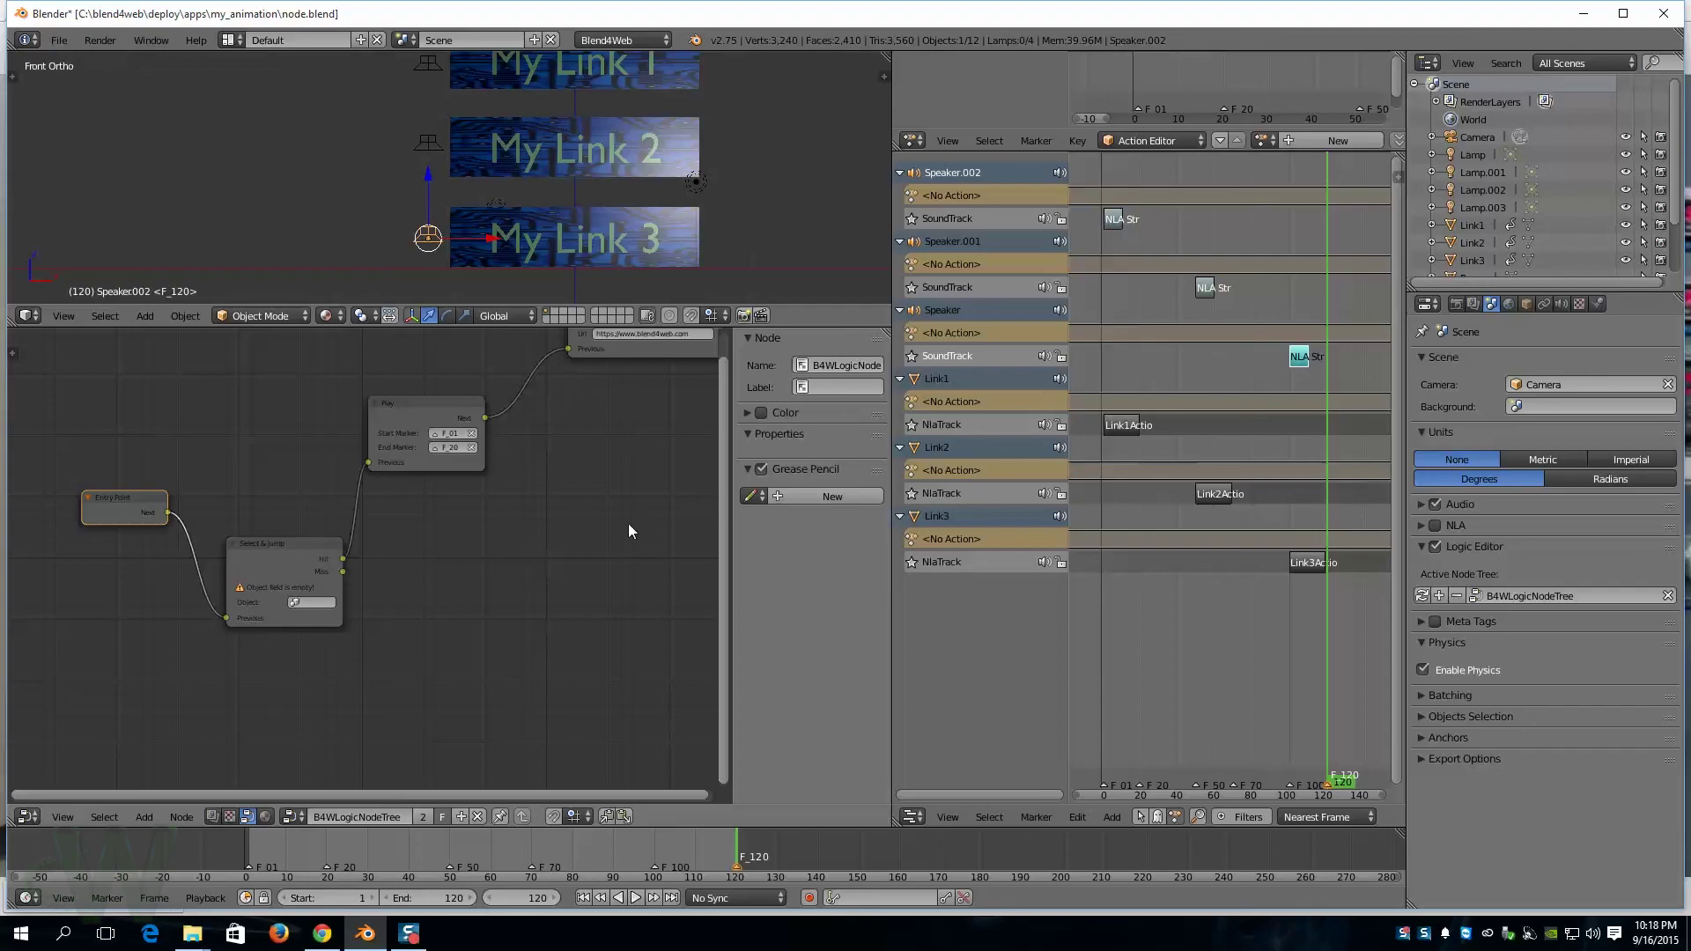
Step: Duplicate the linked Select & Jump, Play and Page Redirect nodes twice, placing the copies side by side after the original chain
scroll(597, 532, down, 5)
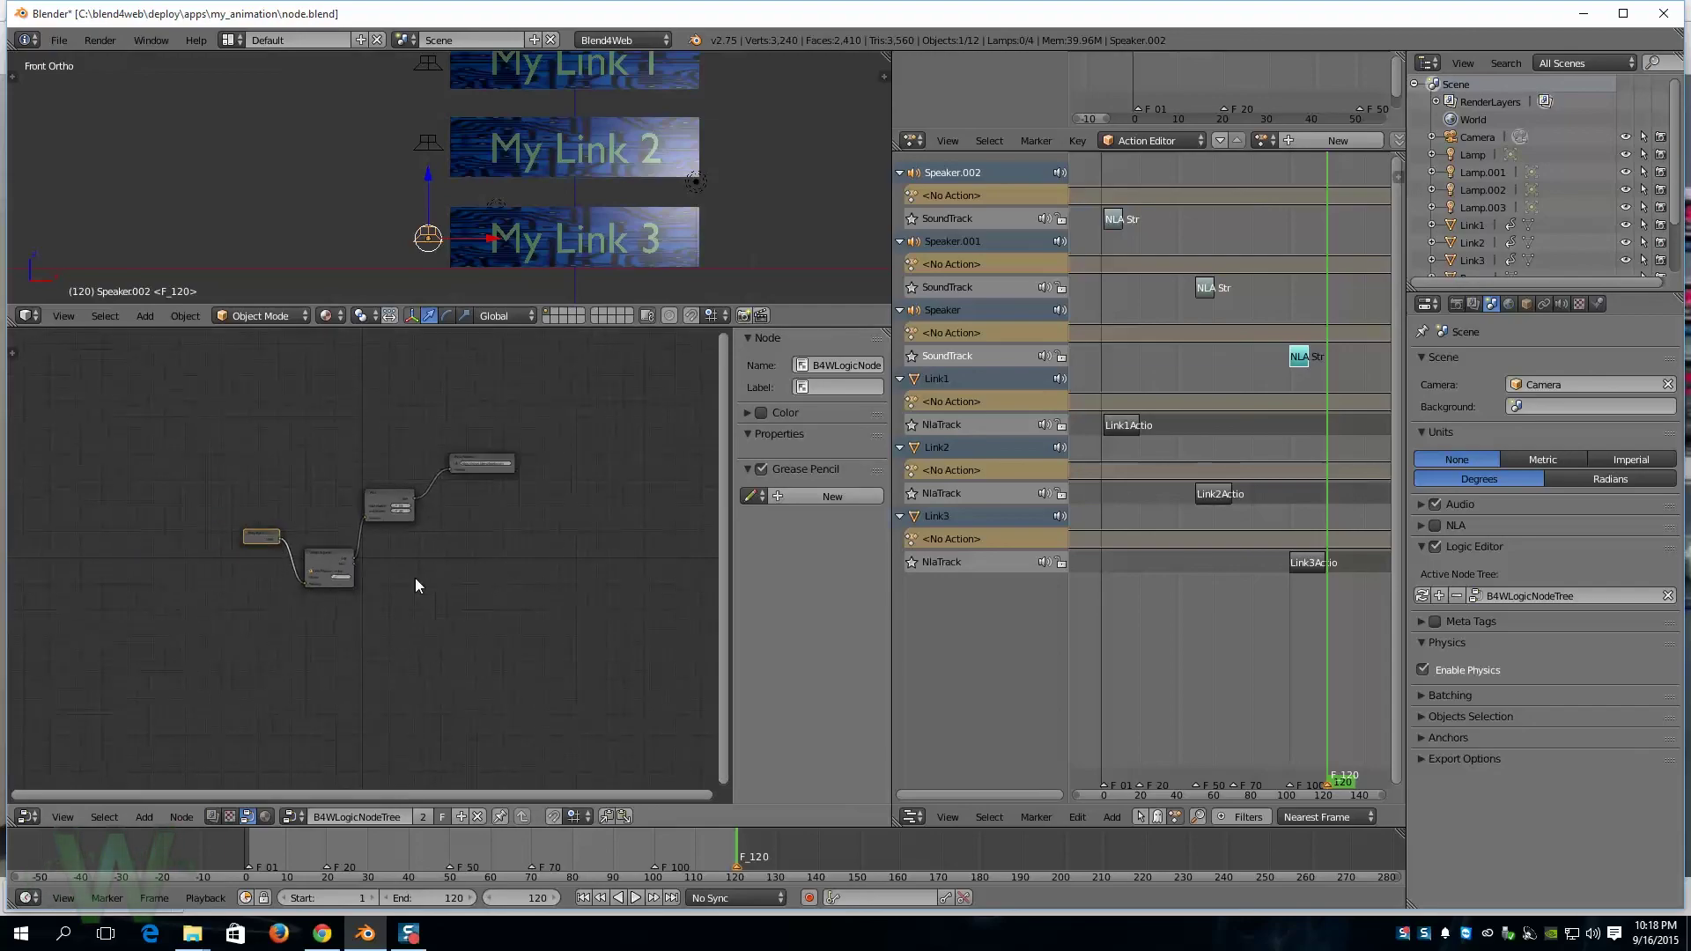
click(347, 561)
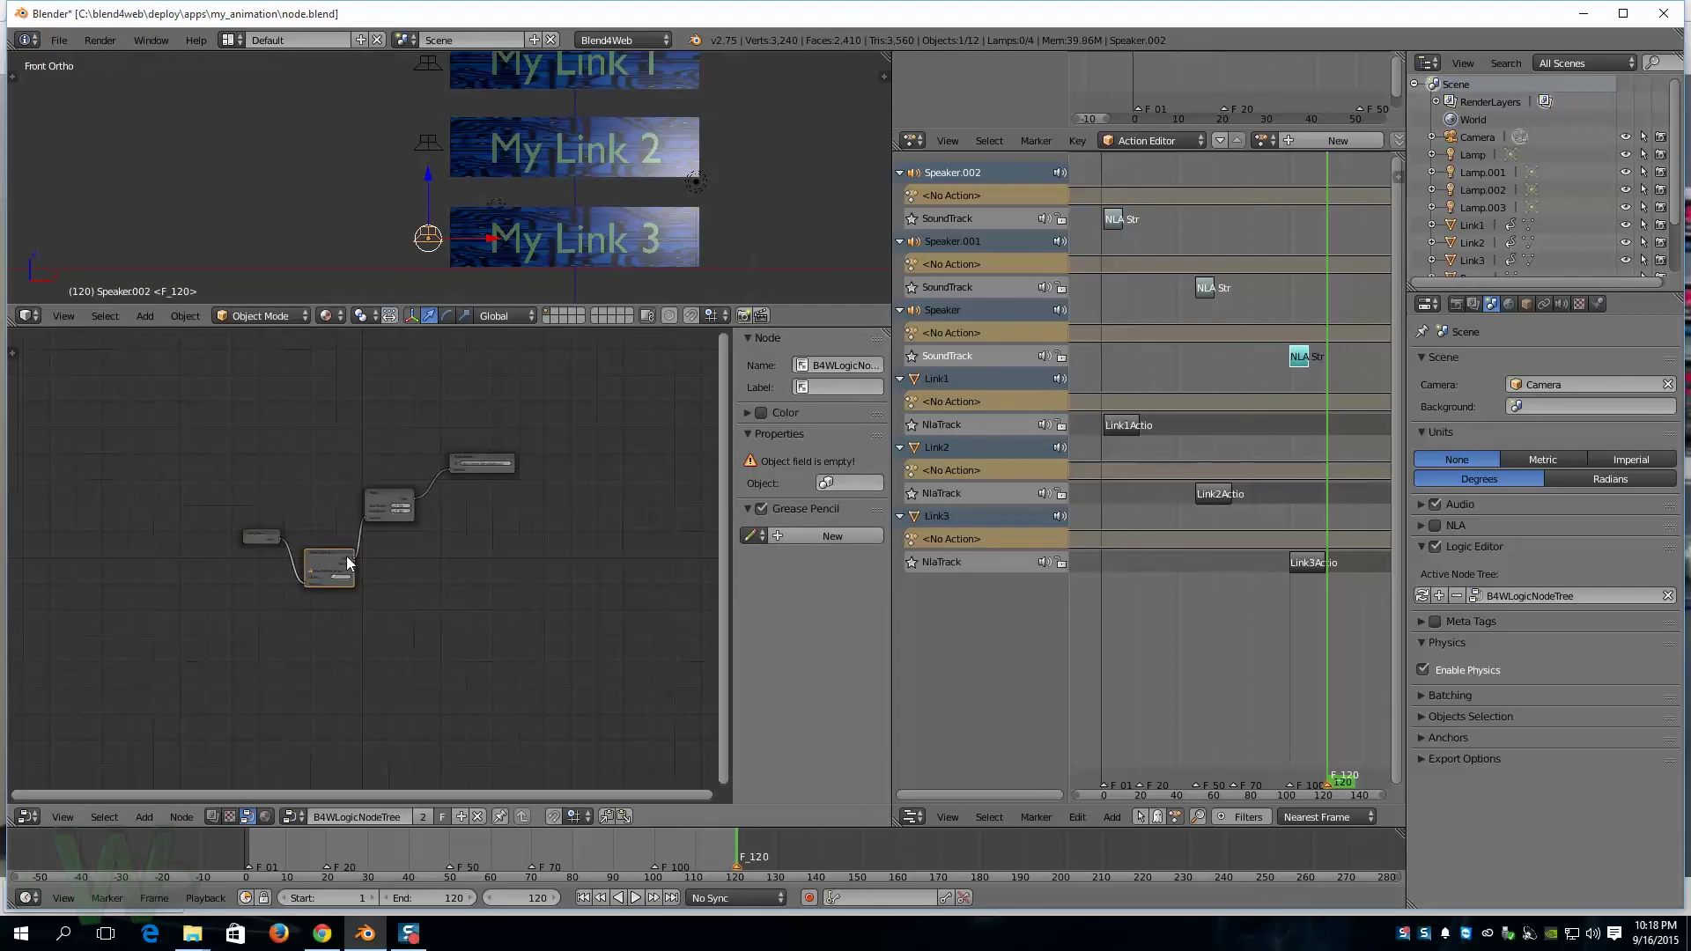
click(381, 498)
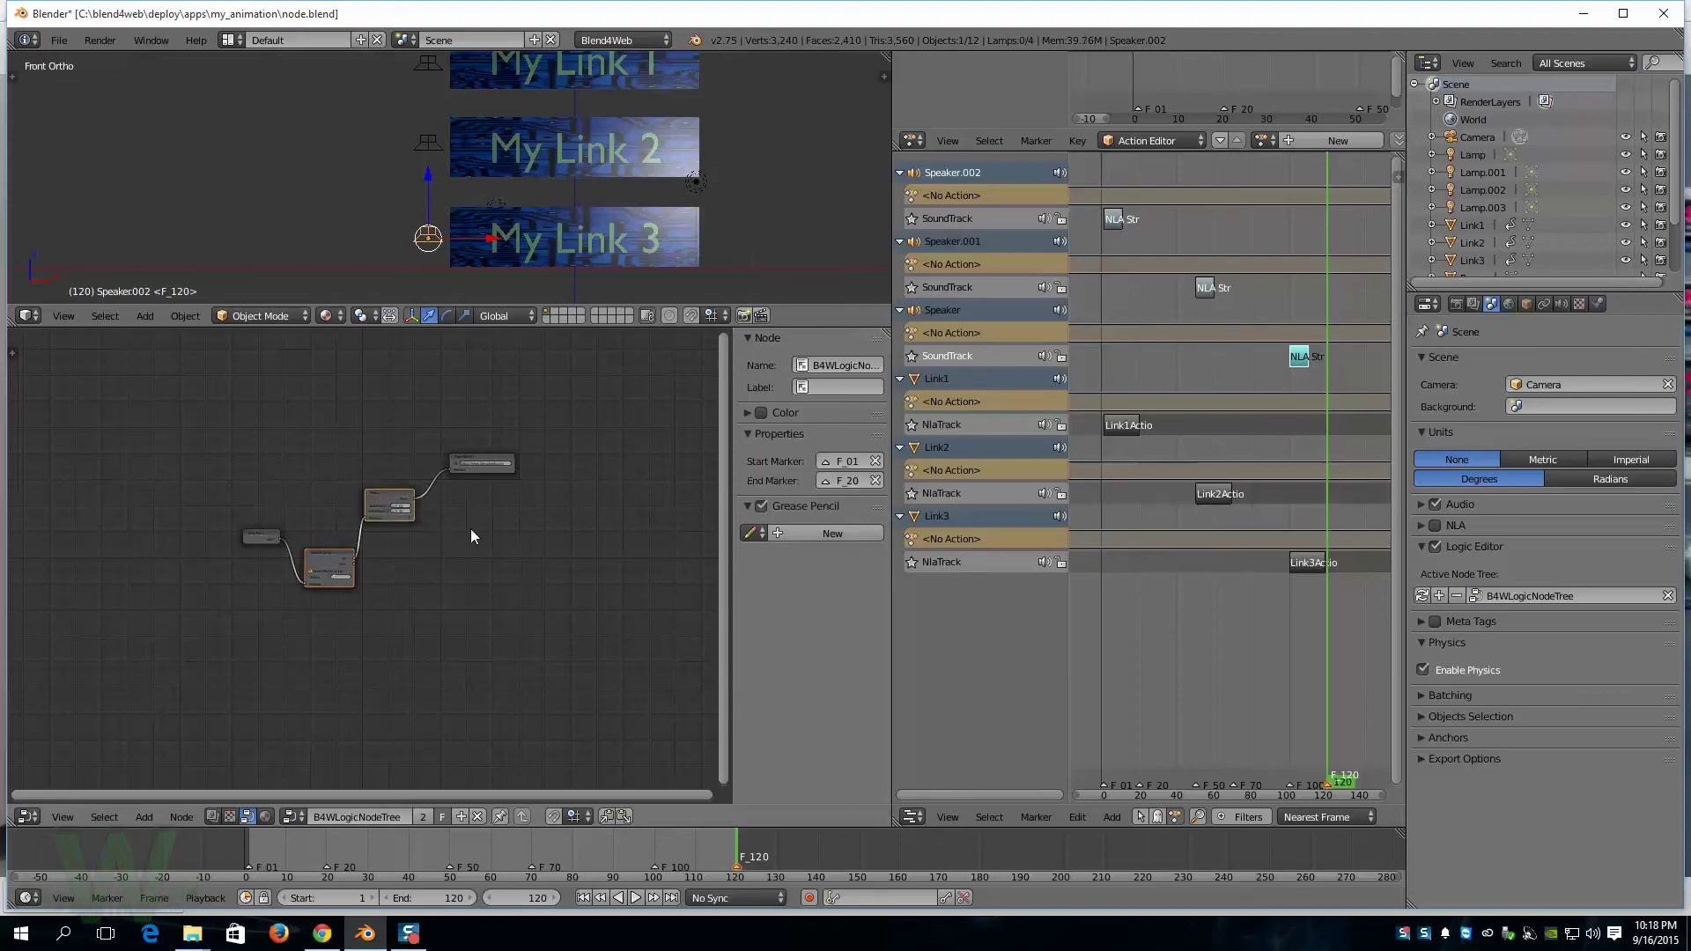
click(455, 464)
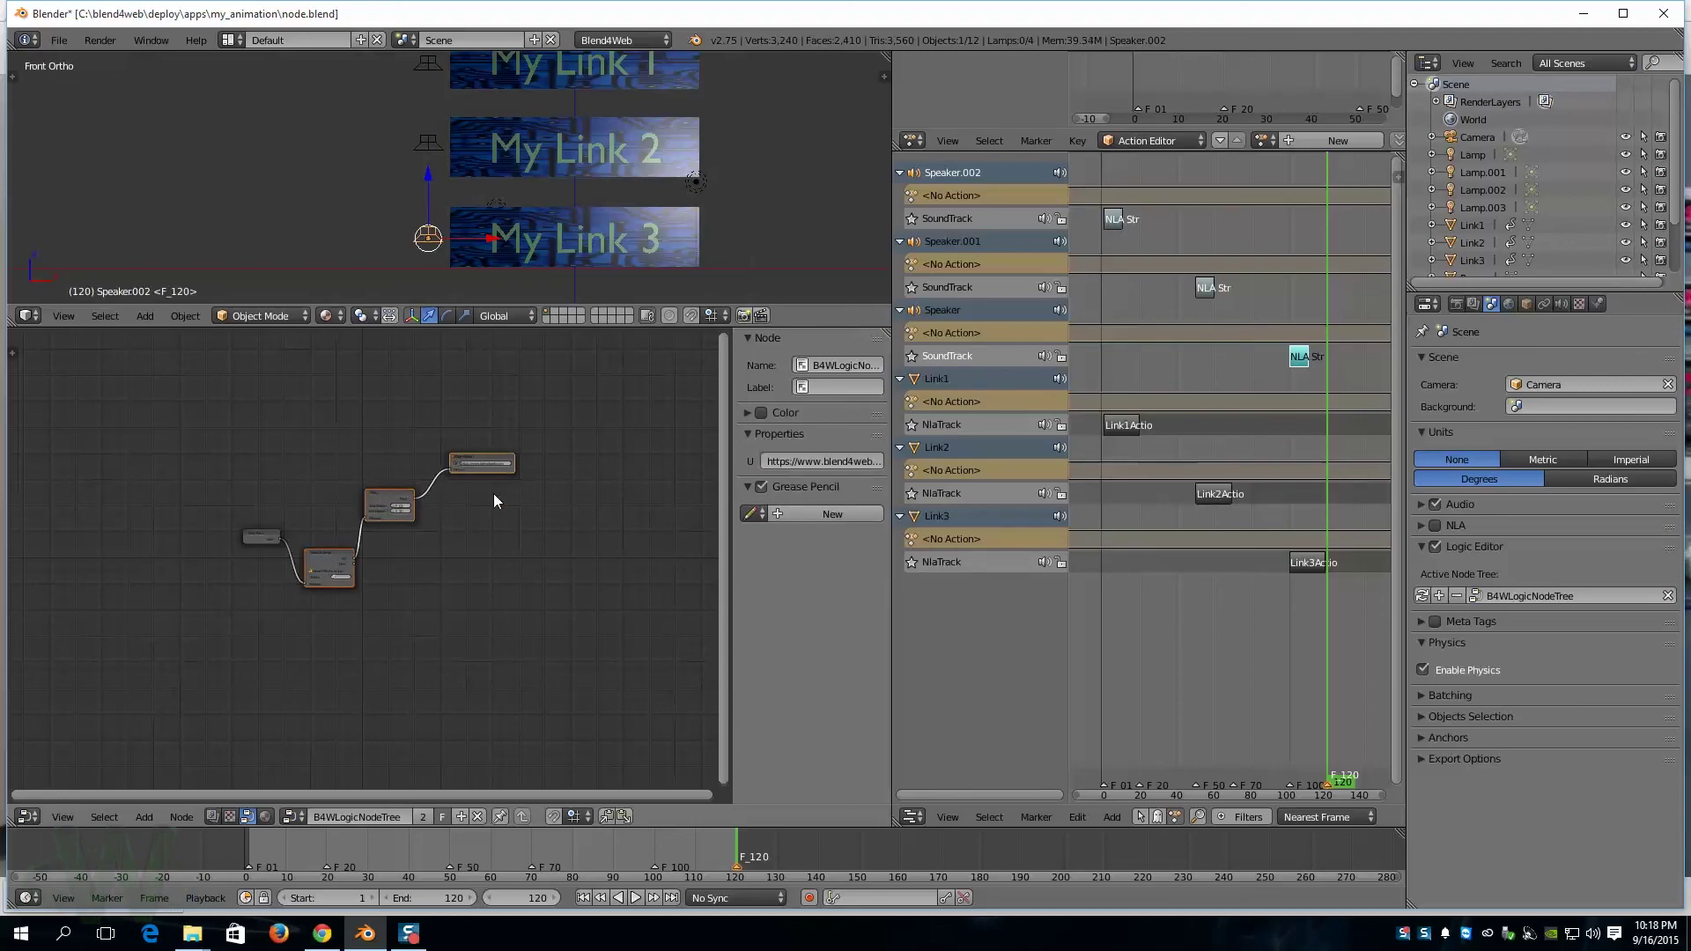
key(shift+d)
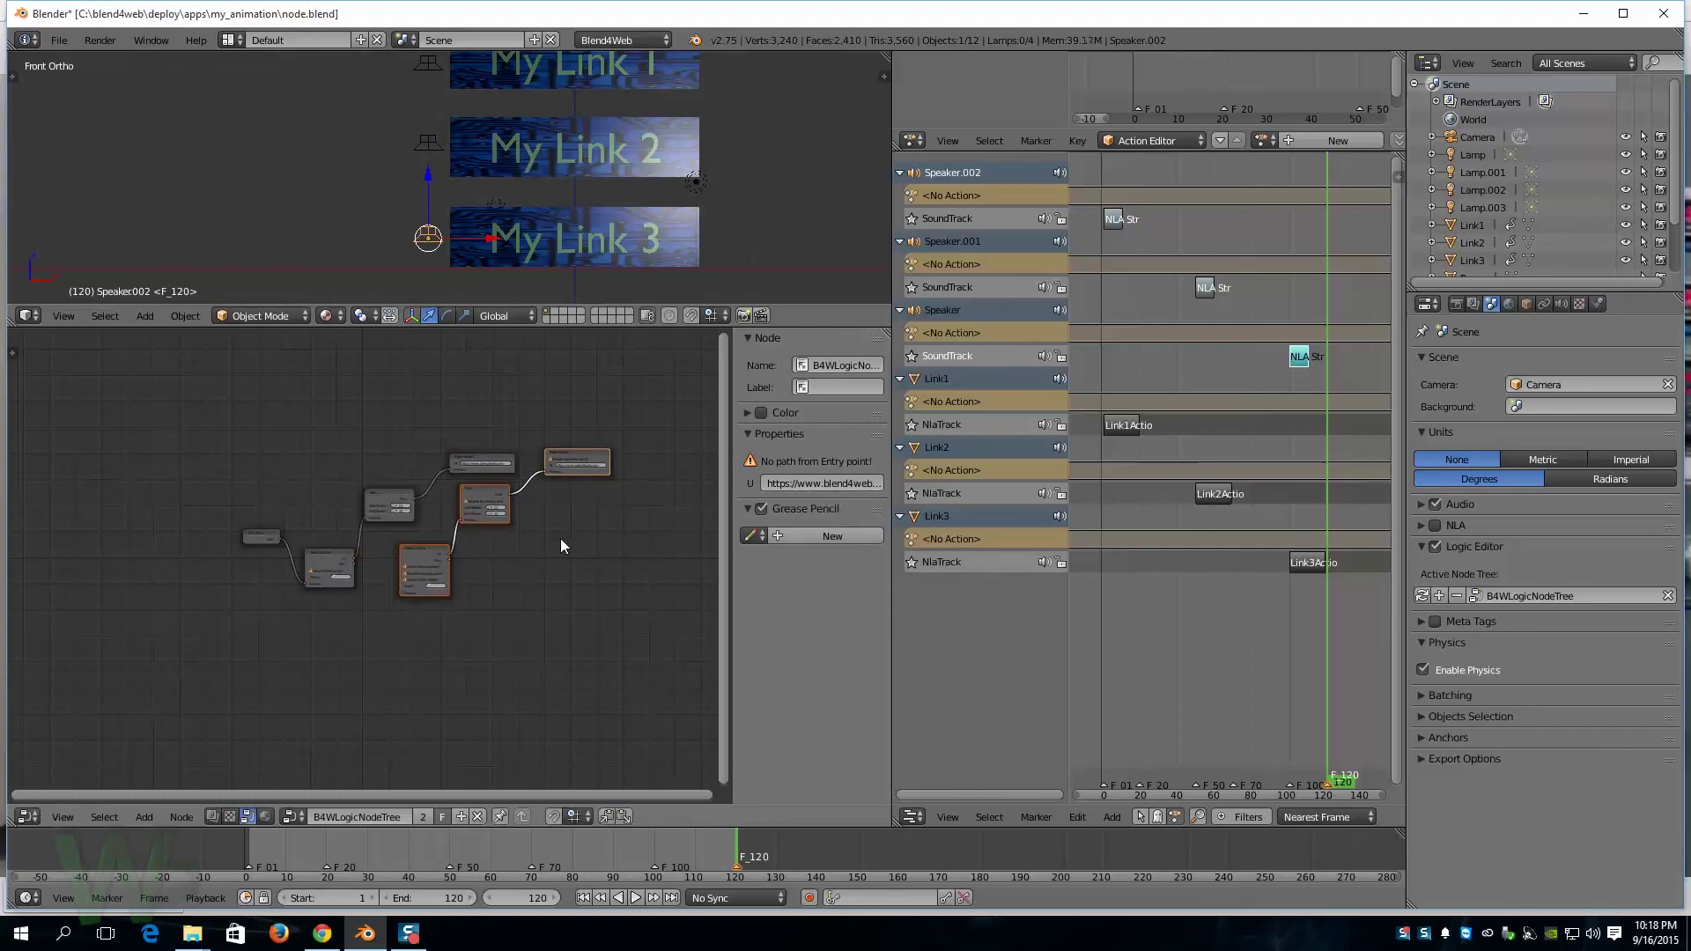
click(611, 570)
Step: Link the first Select & Jump's Miss output to the second's Previous input, and the second's Miss output to the third's Previous input
scroll(504, 614, up, 4)
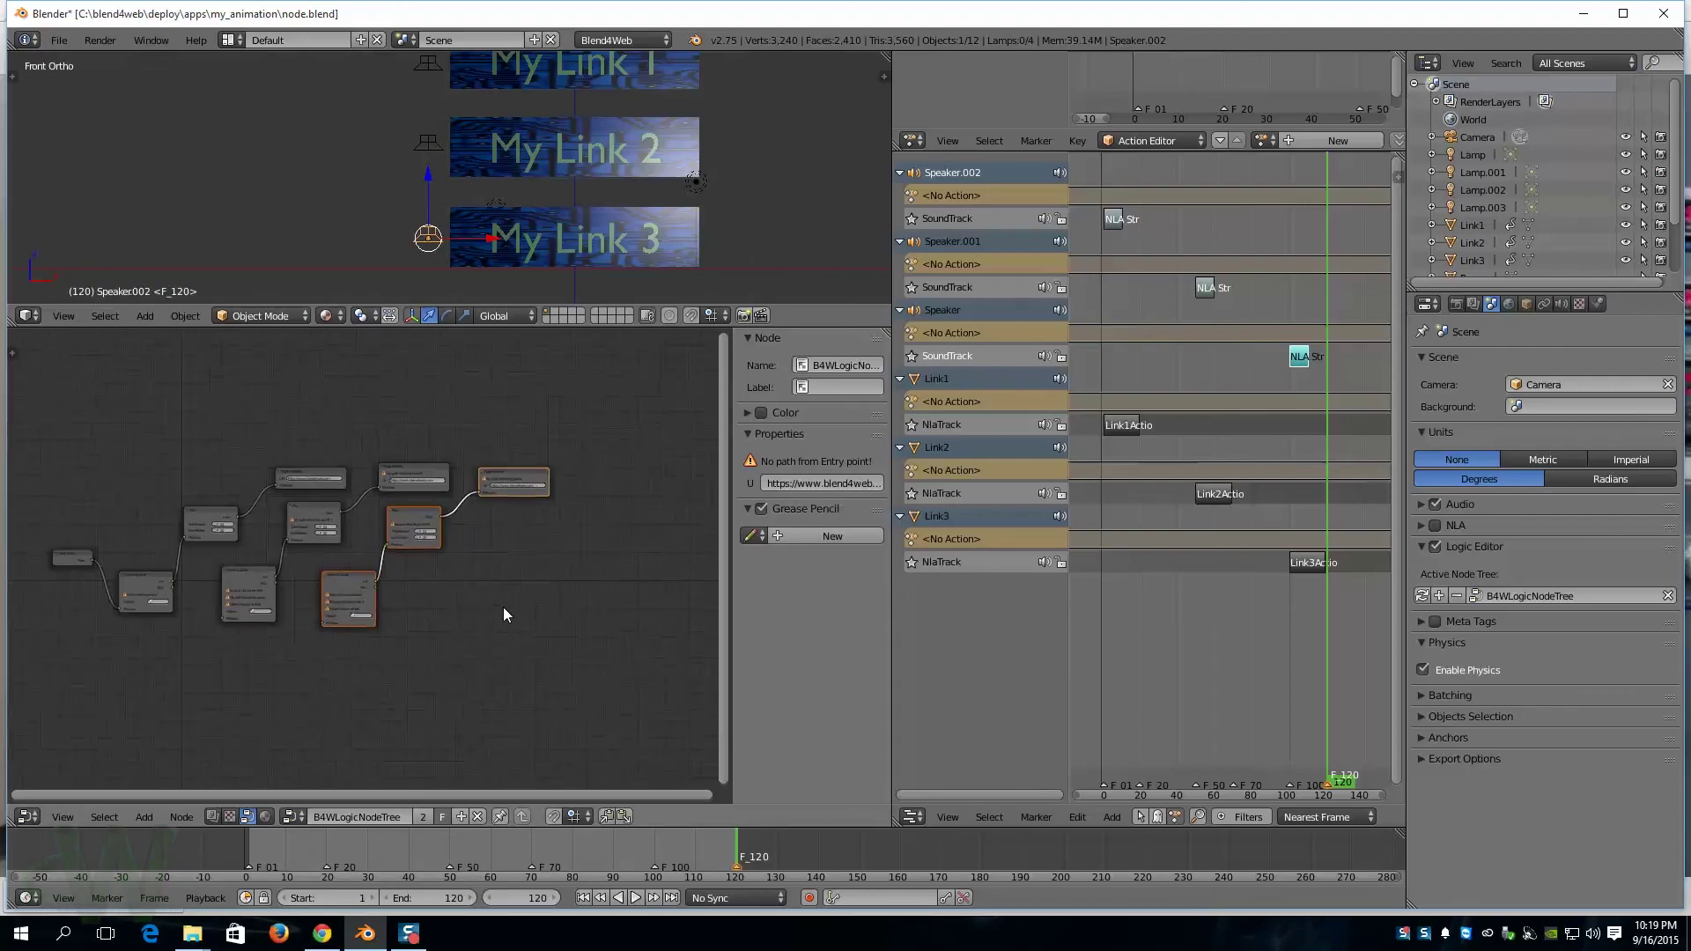
middle_drag(504, 607, 599, 605)
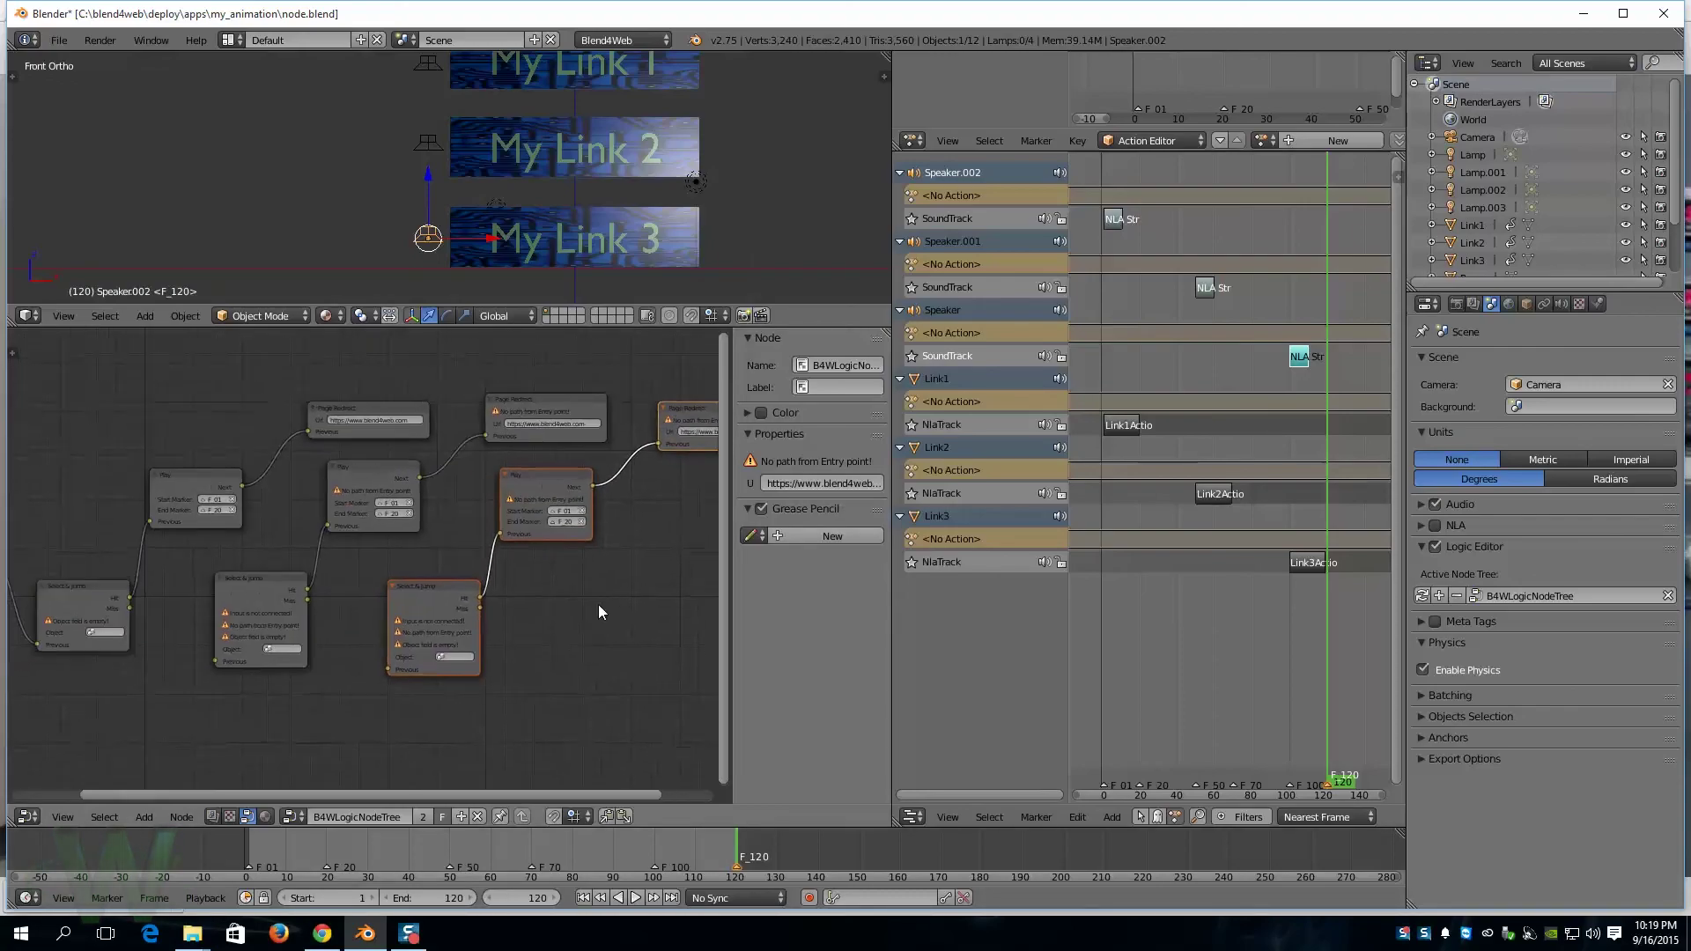
drag(130, 607, 215, 662)
drag(307, 601, 389, 669)
Step: Link the third Select & Jump's Miss output back to the first's Previous input, and insert a reroute point placed below the third node
scroll(525, 652, down, 2)
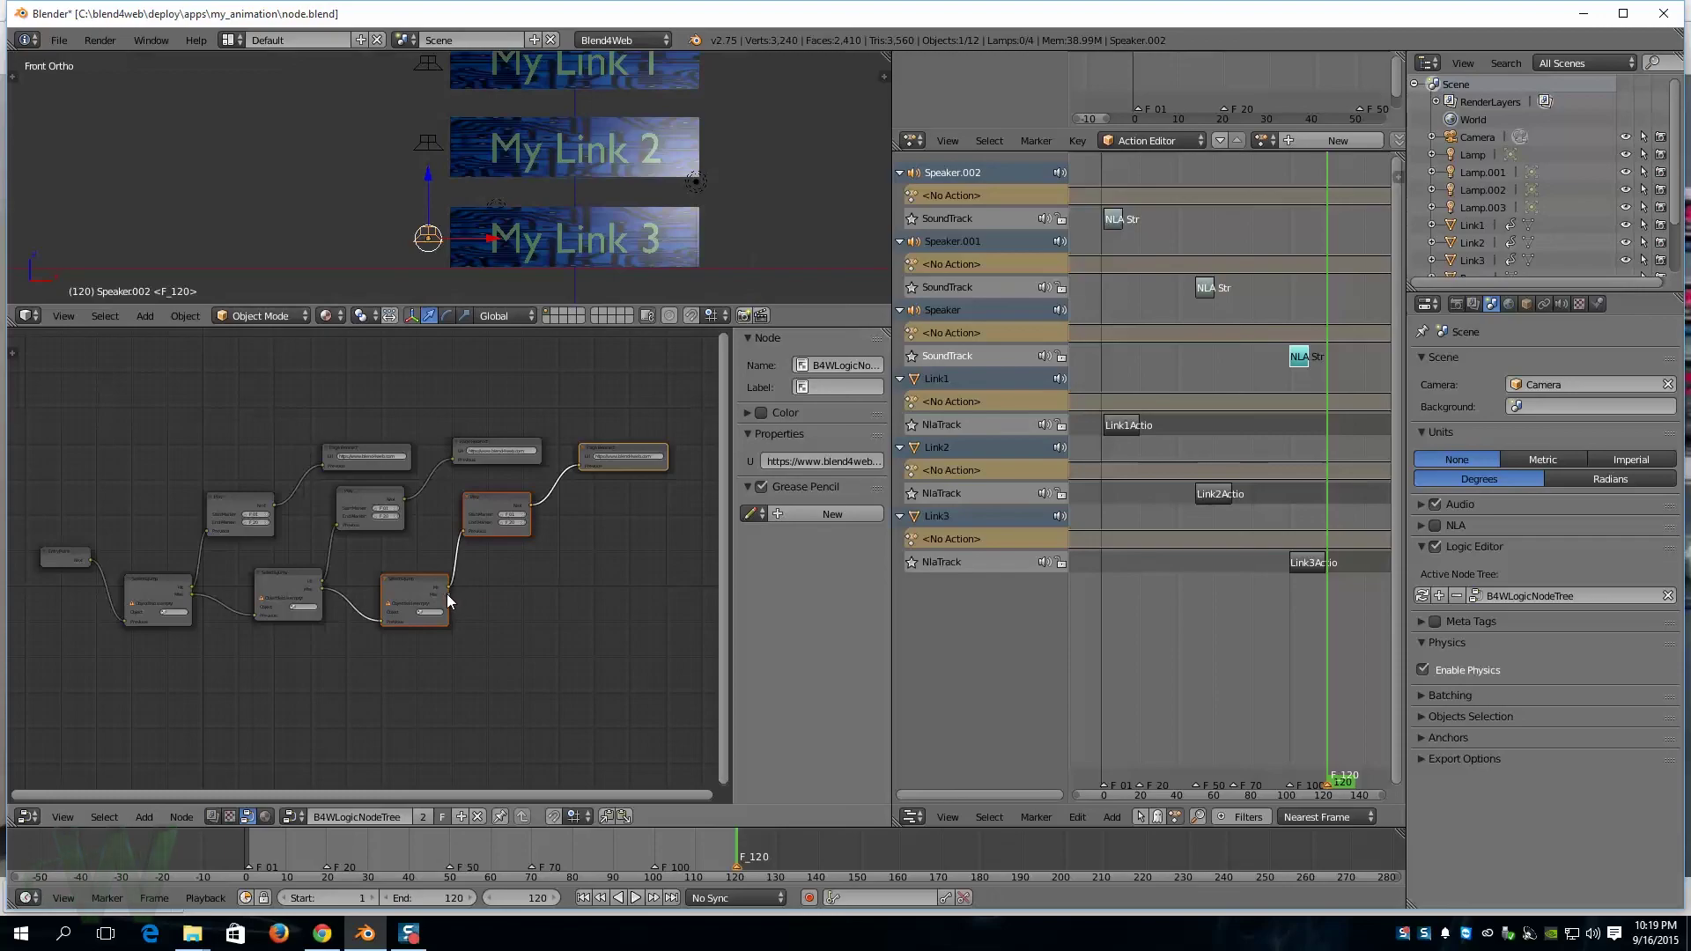
drag(448, 596, 125, 618)
shift+drag(332, 608, 336, 630)
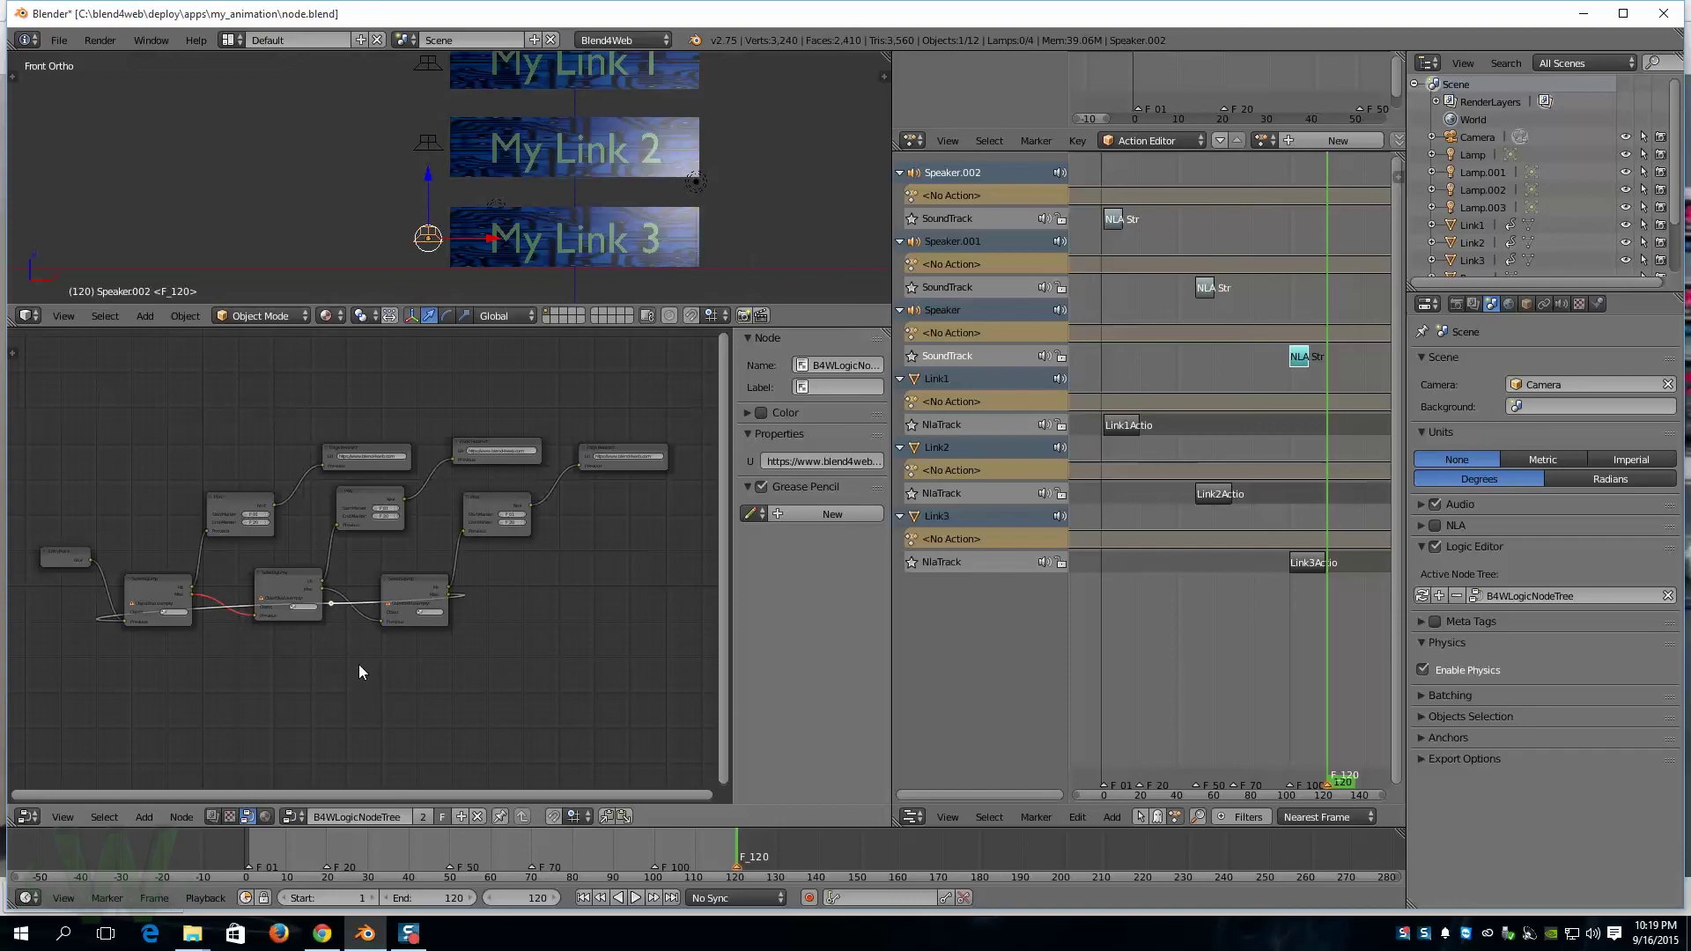
key(g)
click(493, 726)
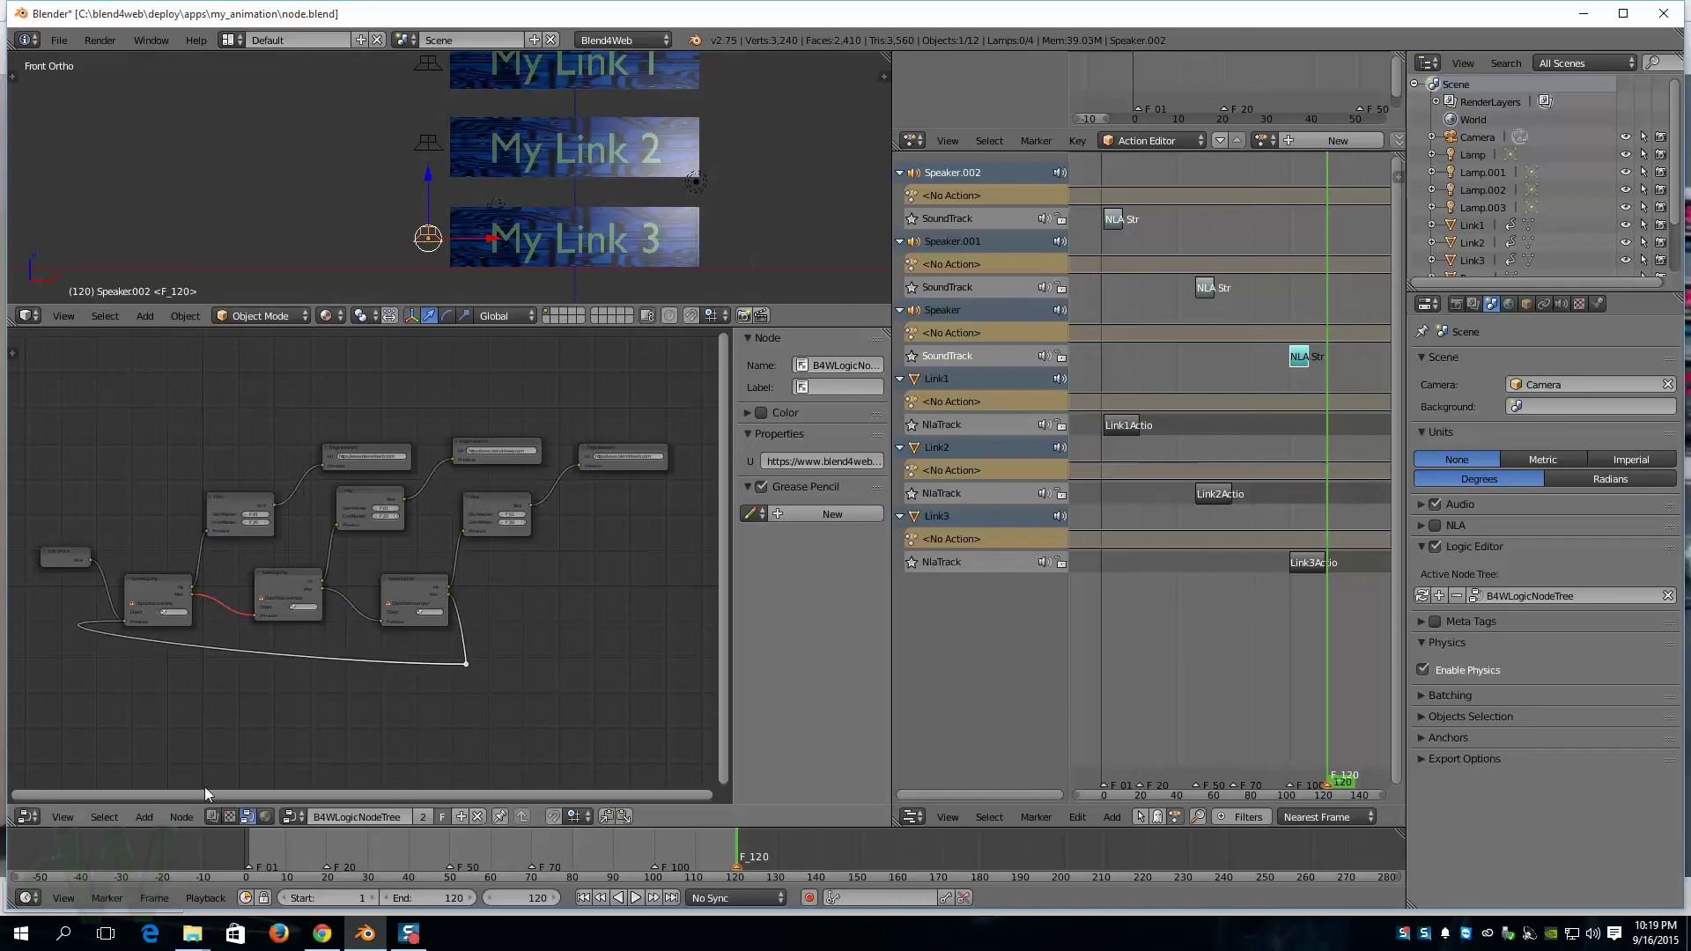
Step: Add a second Reroute below the first Select & Jump and run the loop-back link through it to that node's Previous input
click(182, 817)
mouse_move(145, 816)
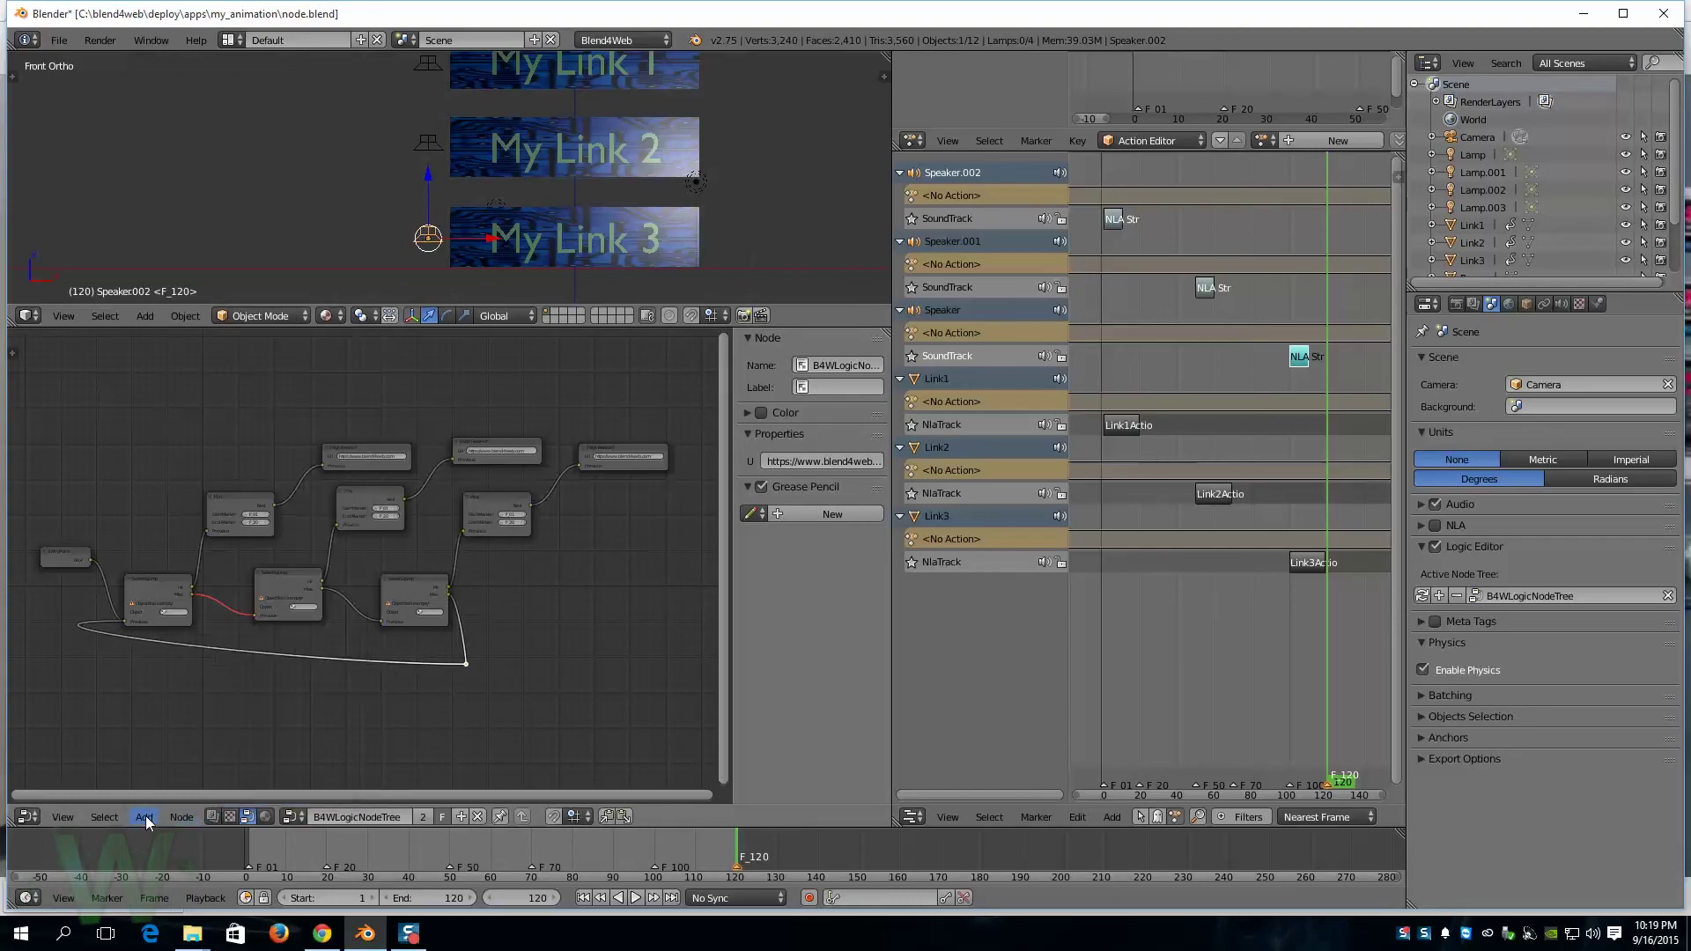
mouse_move(173, 781)
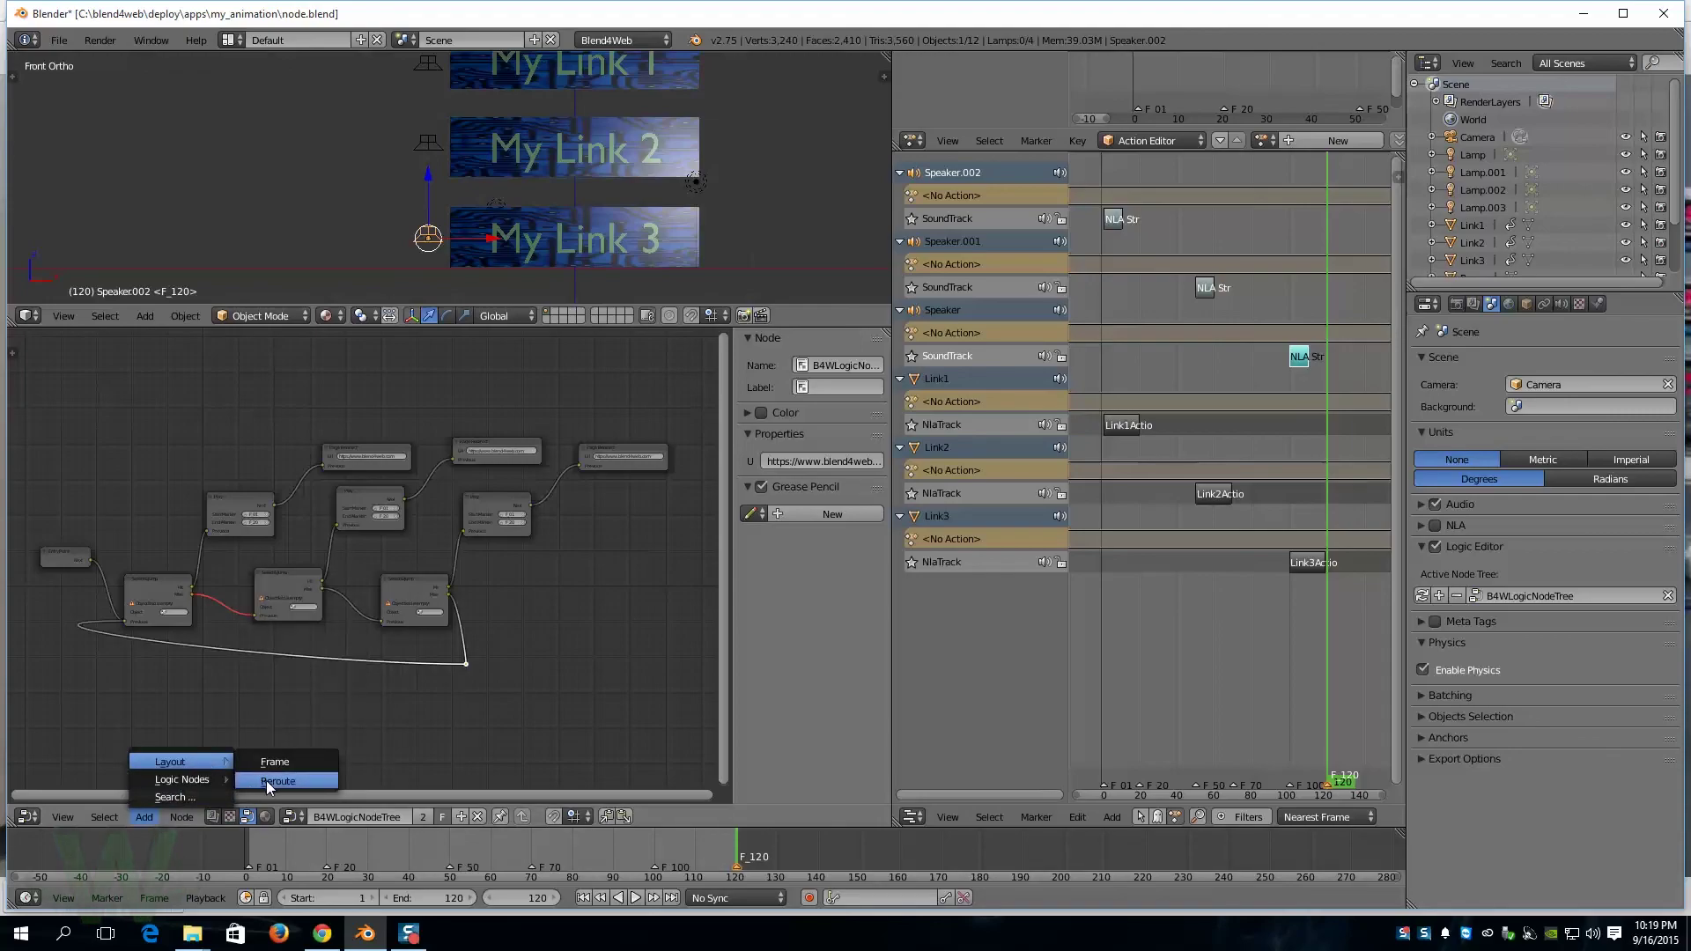
click(284, 780)
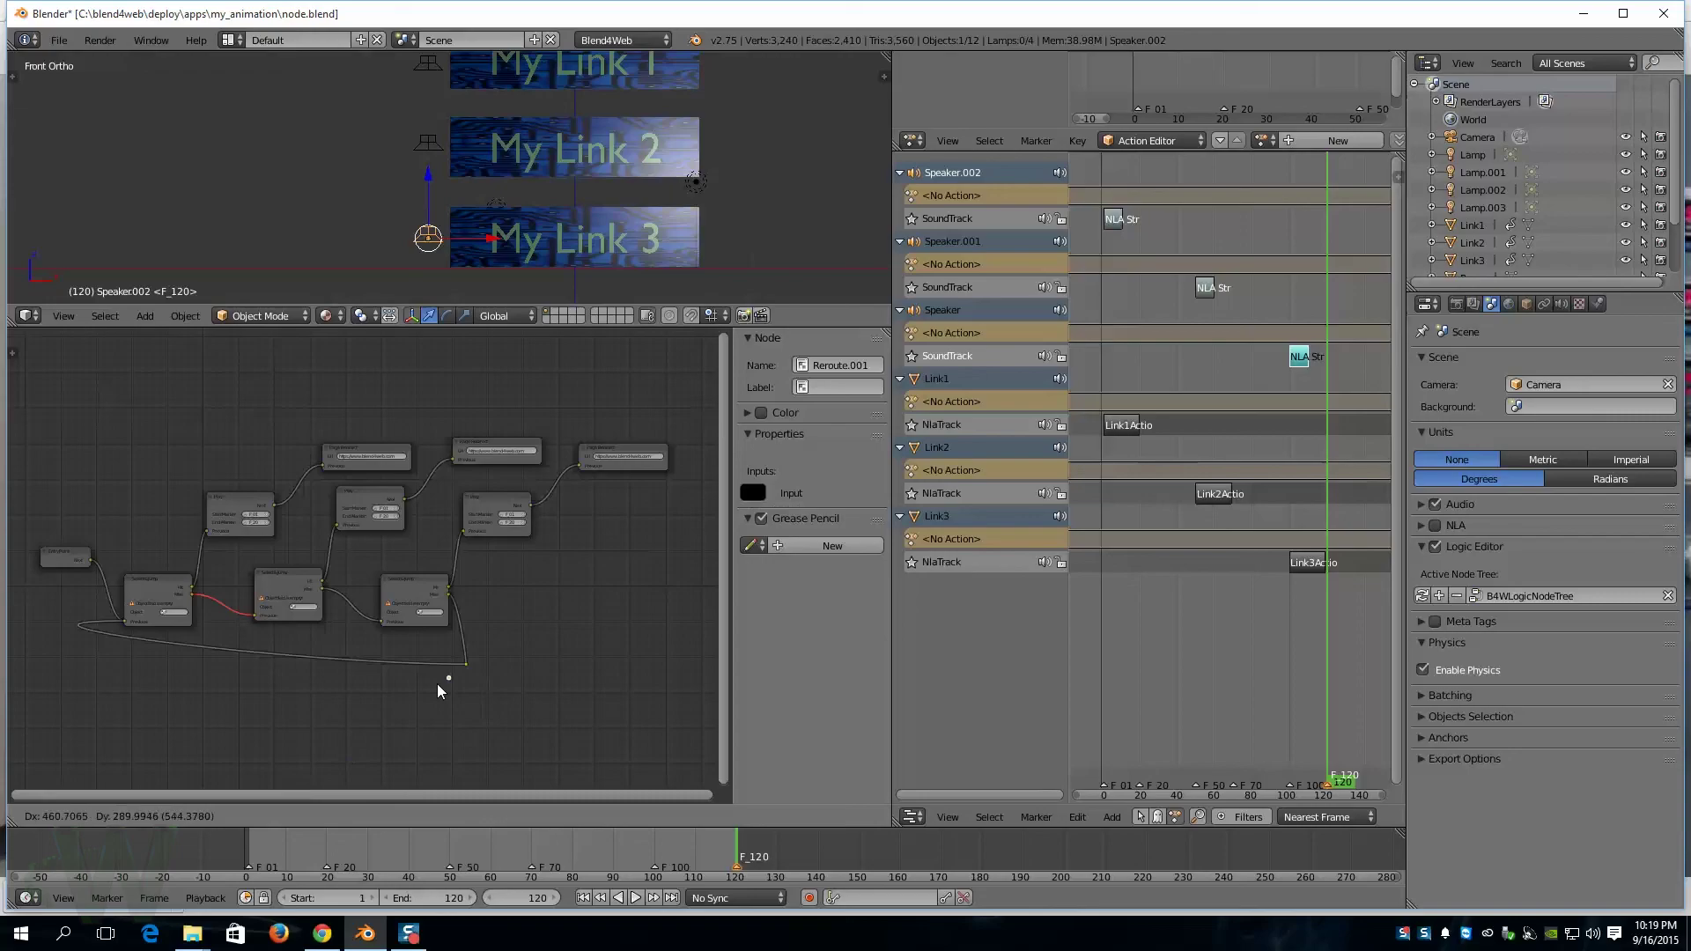
click(120, 678)
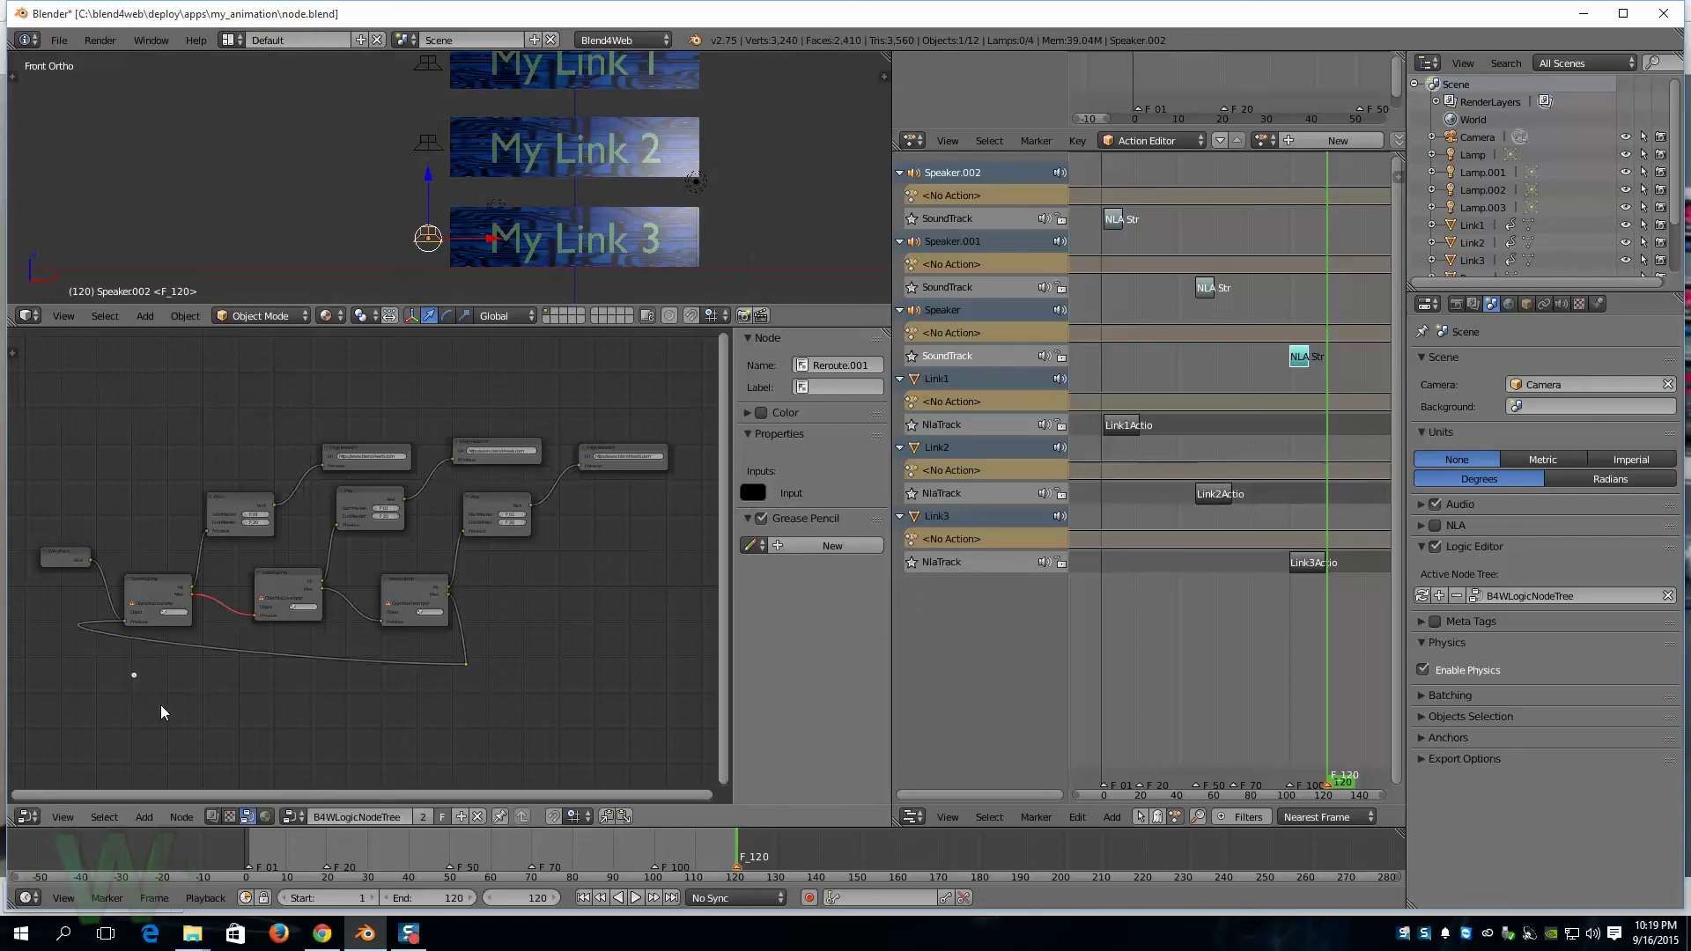
click(467, 670)
drag(467, 663, 125, 621)
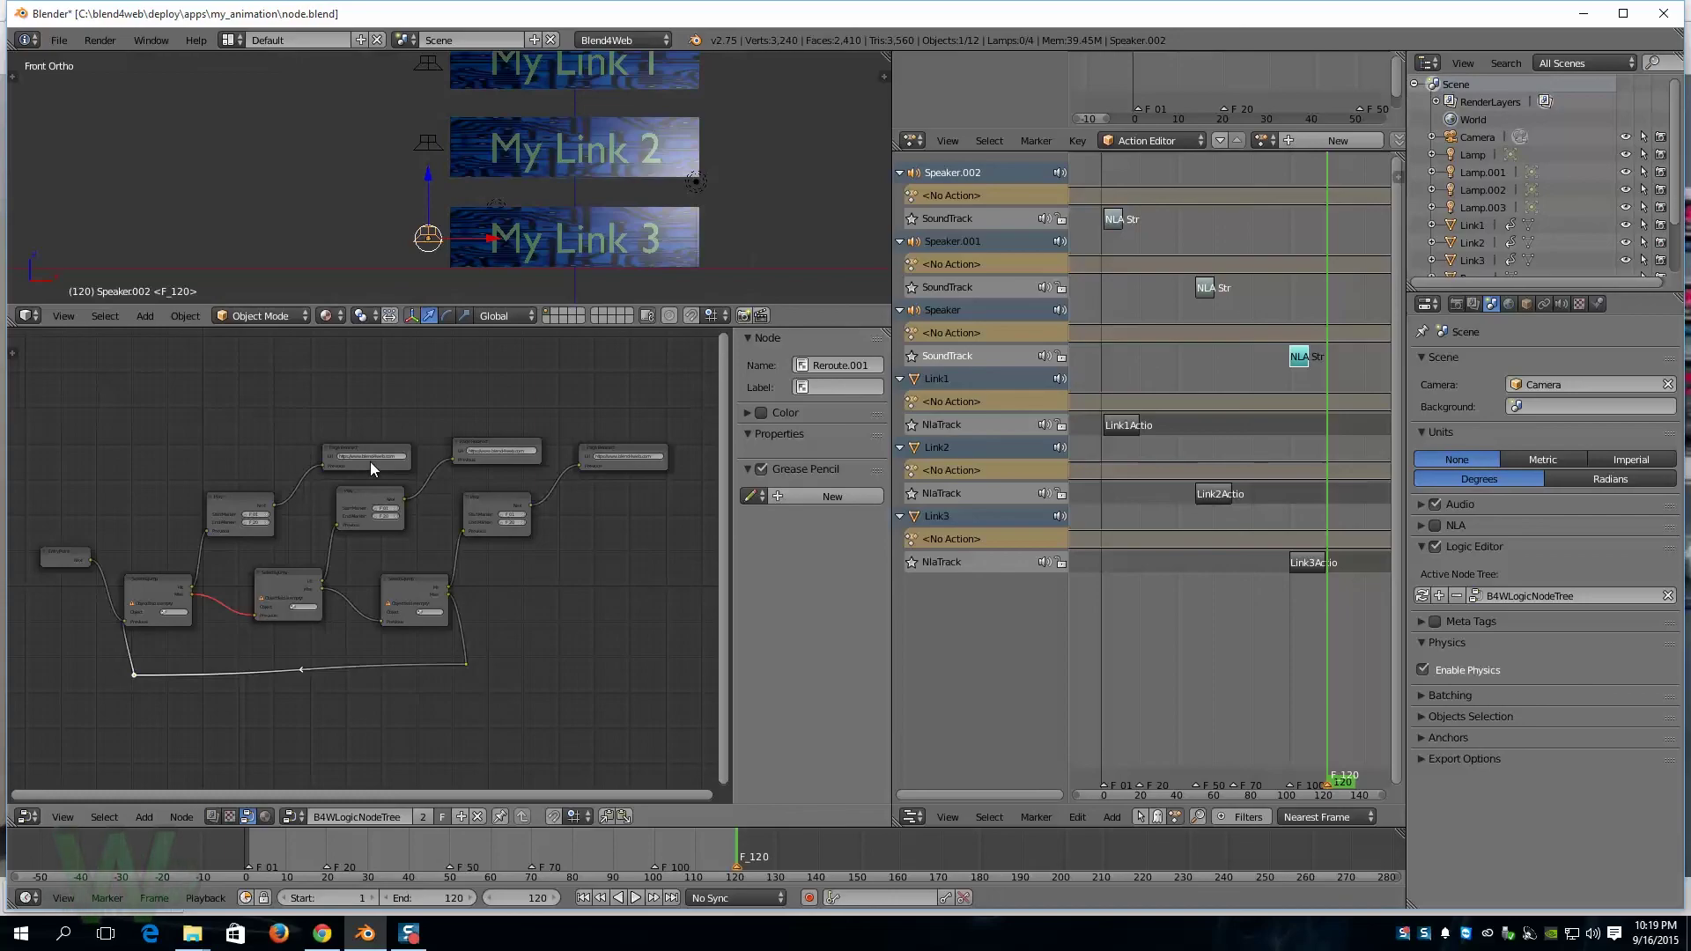
Step: Set the second Play node's start marker to F_50 and its end marker to F_70
scroll(371, 462, up, 2)
scroll(373, 464, up, 1)
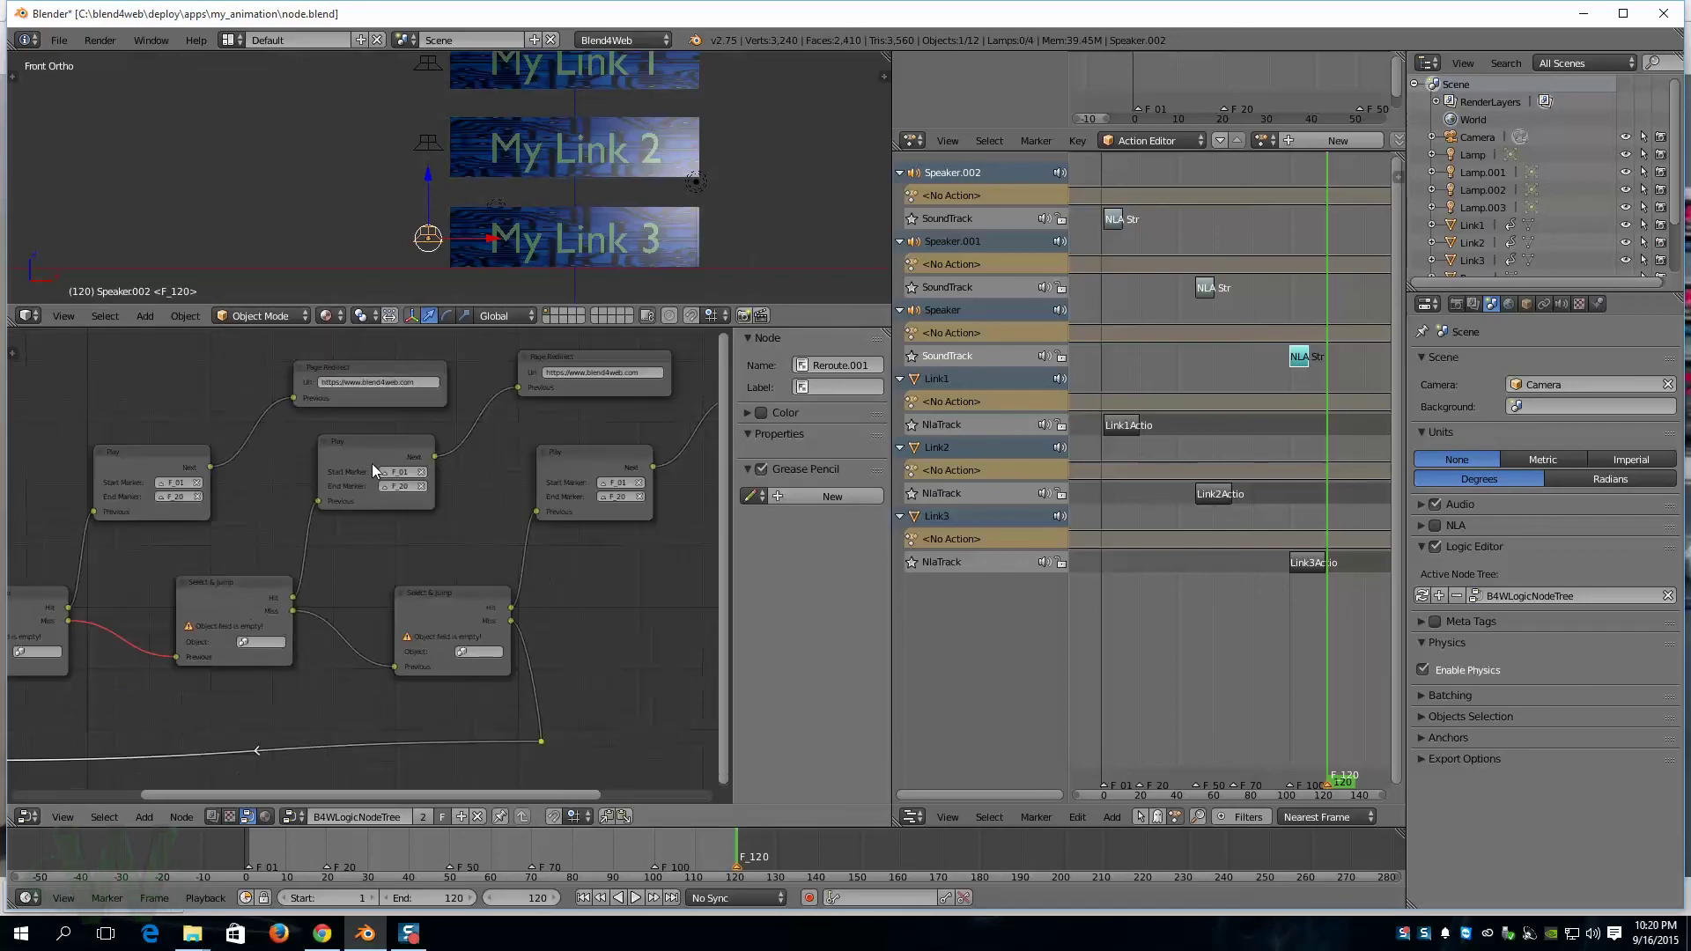
scroll(229, 491, up, 3)
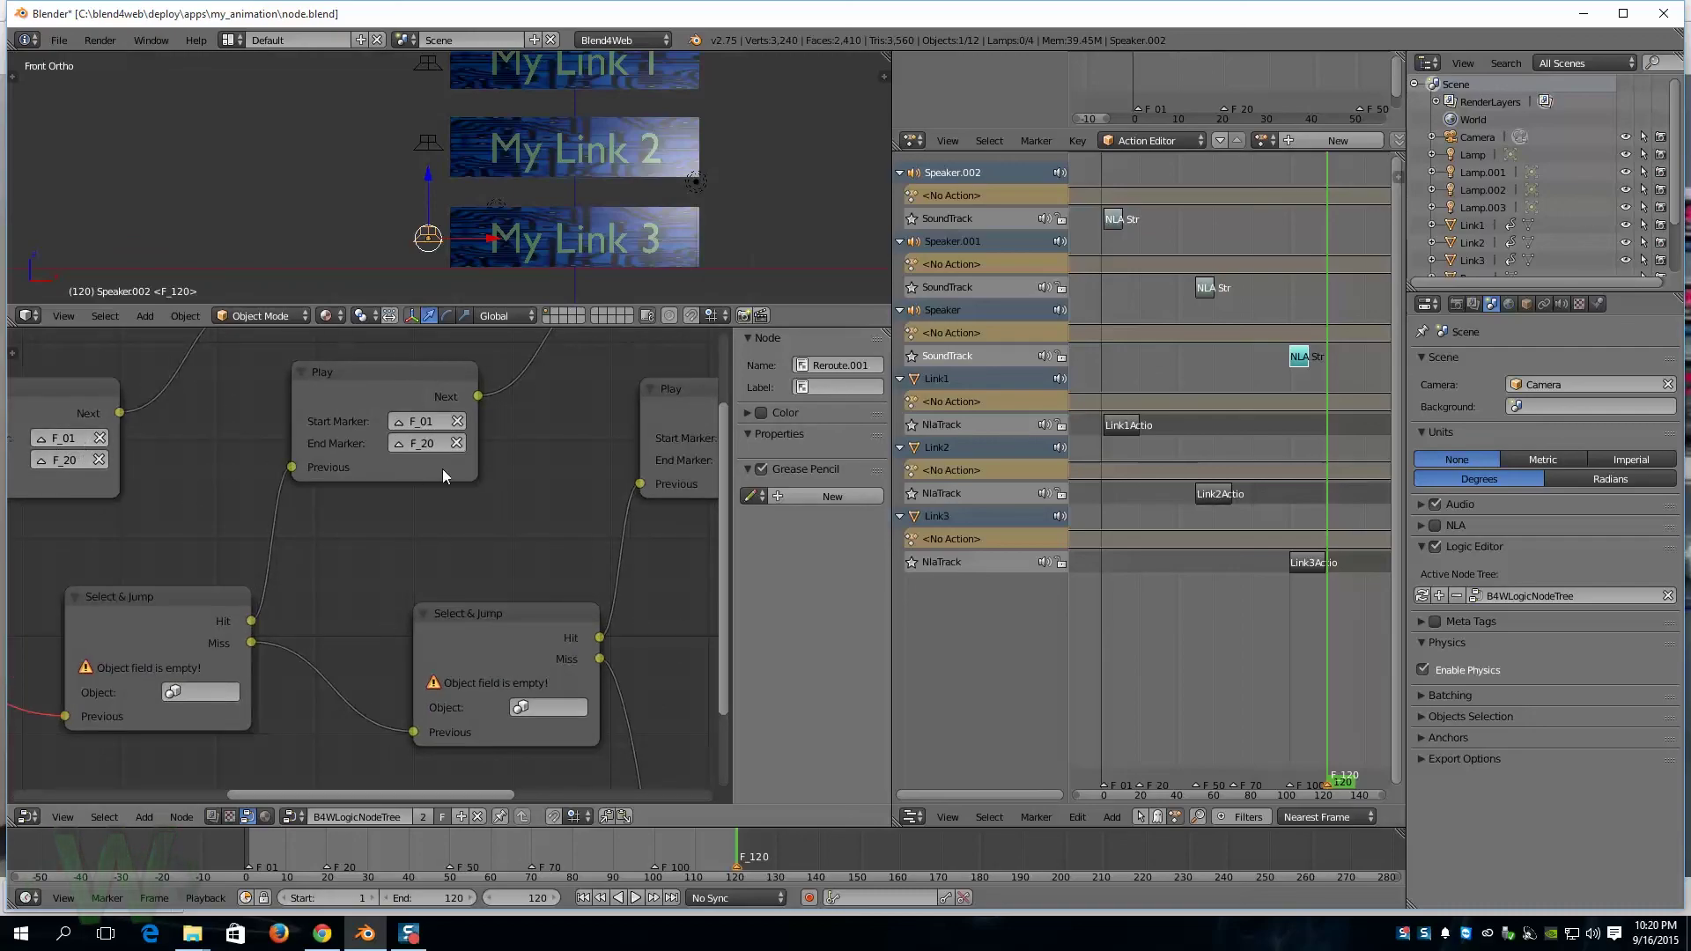
click(404, 421)
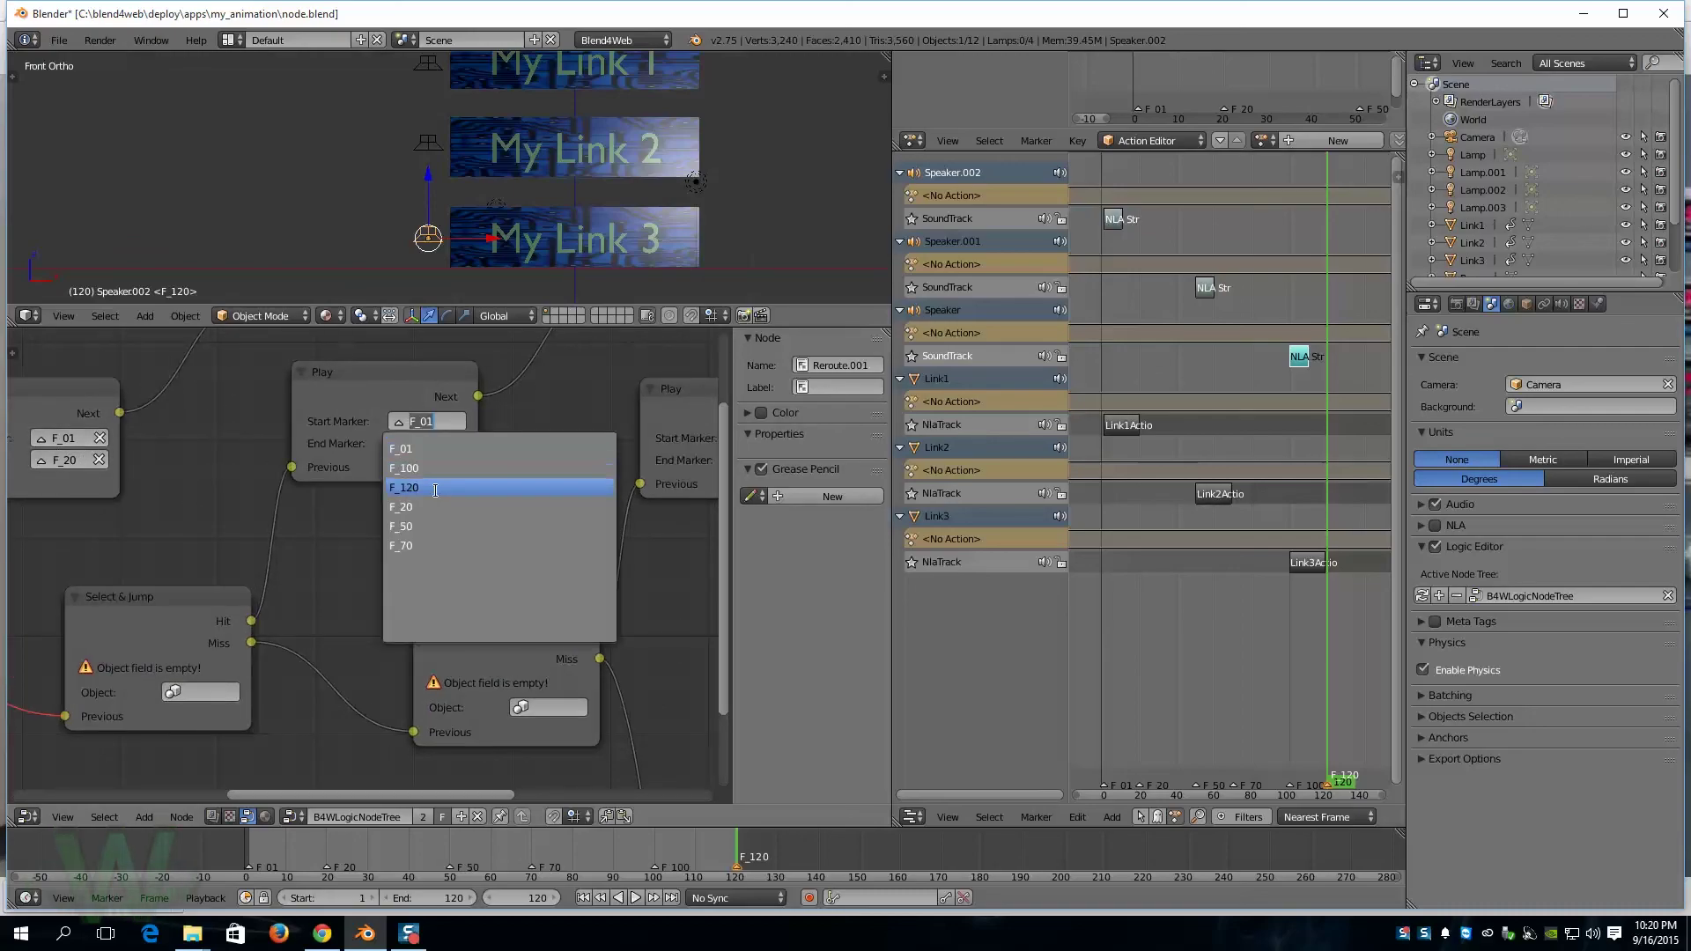
click(414, 526)
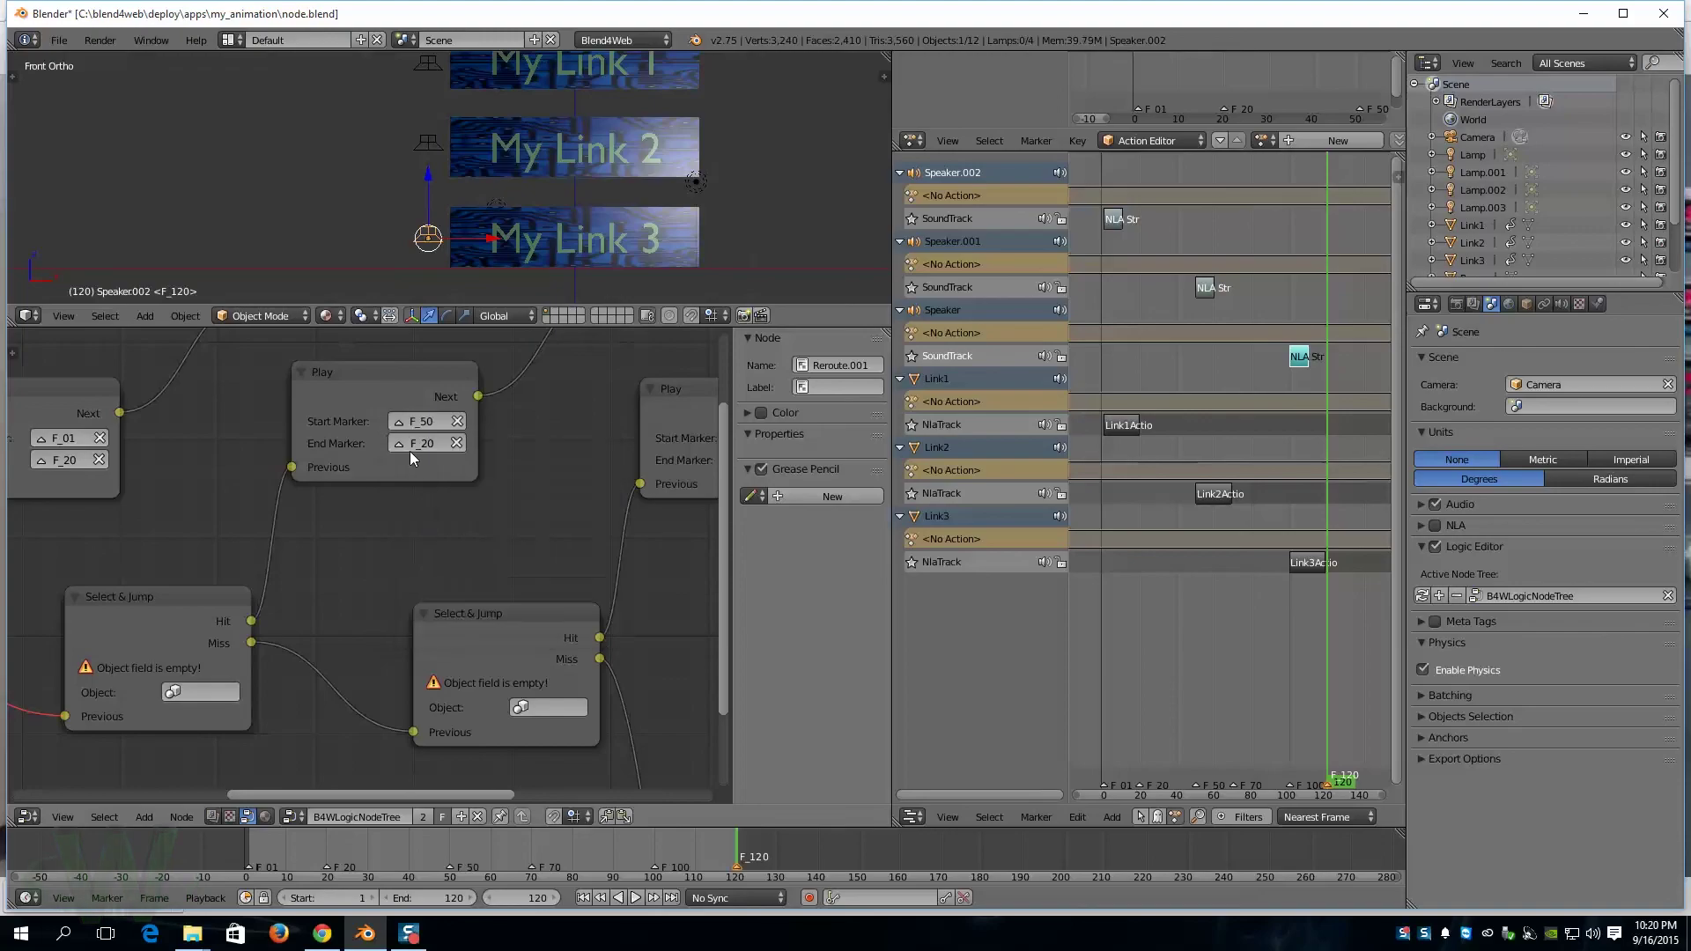
click(404, 444)
click(401, 567)
Step: Set the third Play node's start marker to F_100 and its end marker to F_120
scroll(534, 502, down, 4)
scroll(659, 485, up, 3)
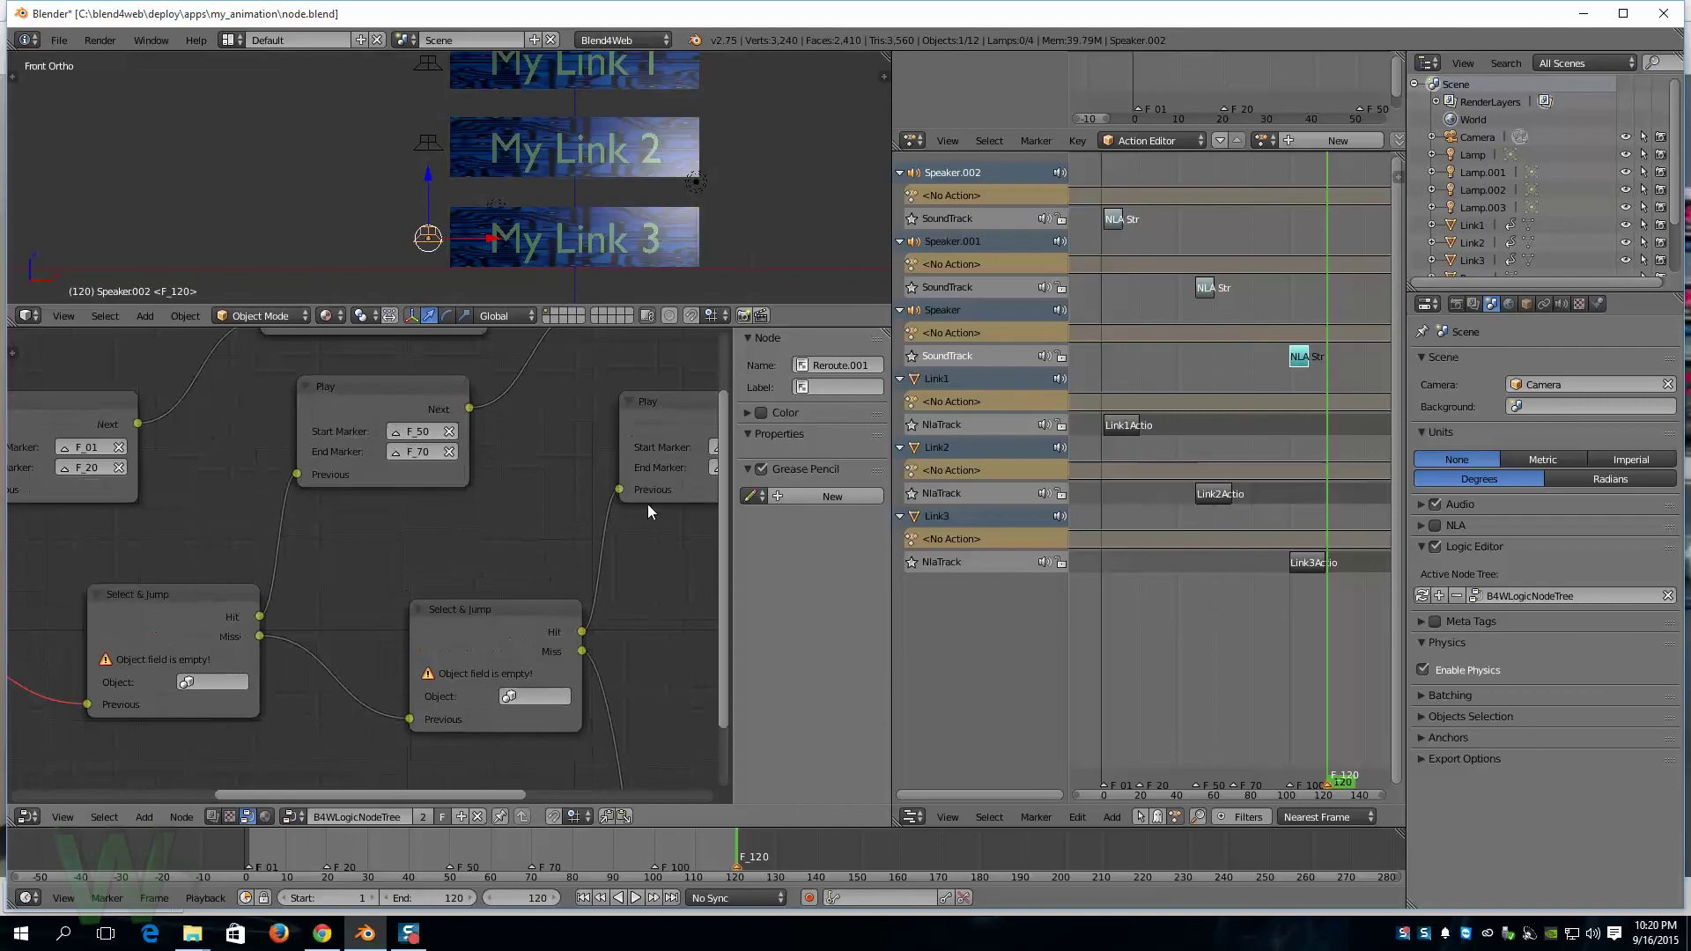
middle_drag(648, 503, 534, 483)
click(533, 481)
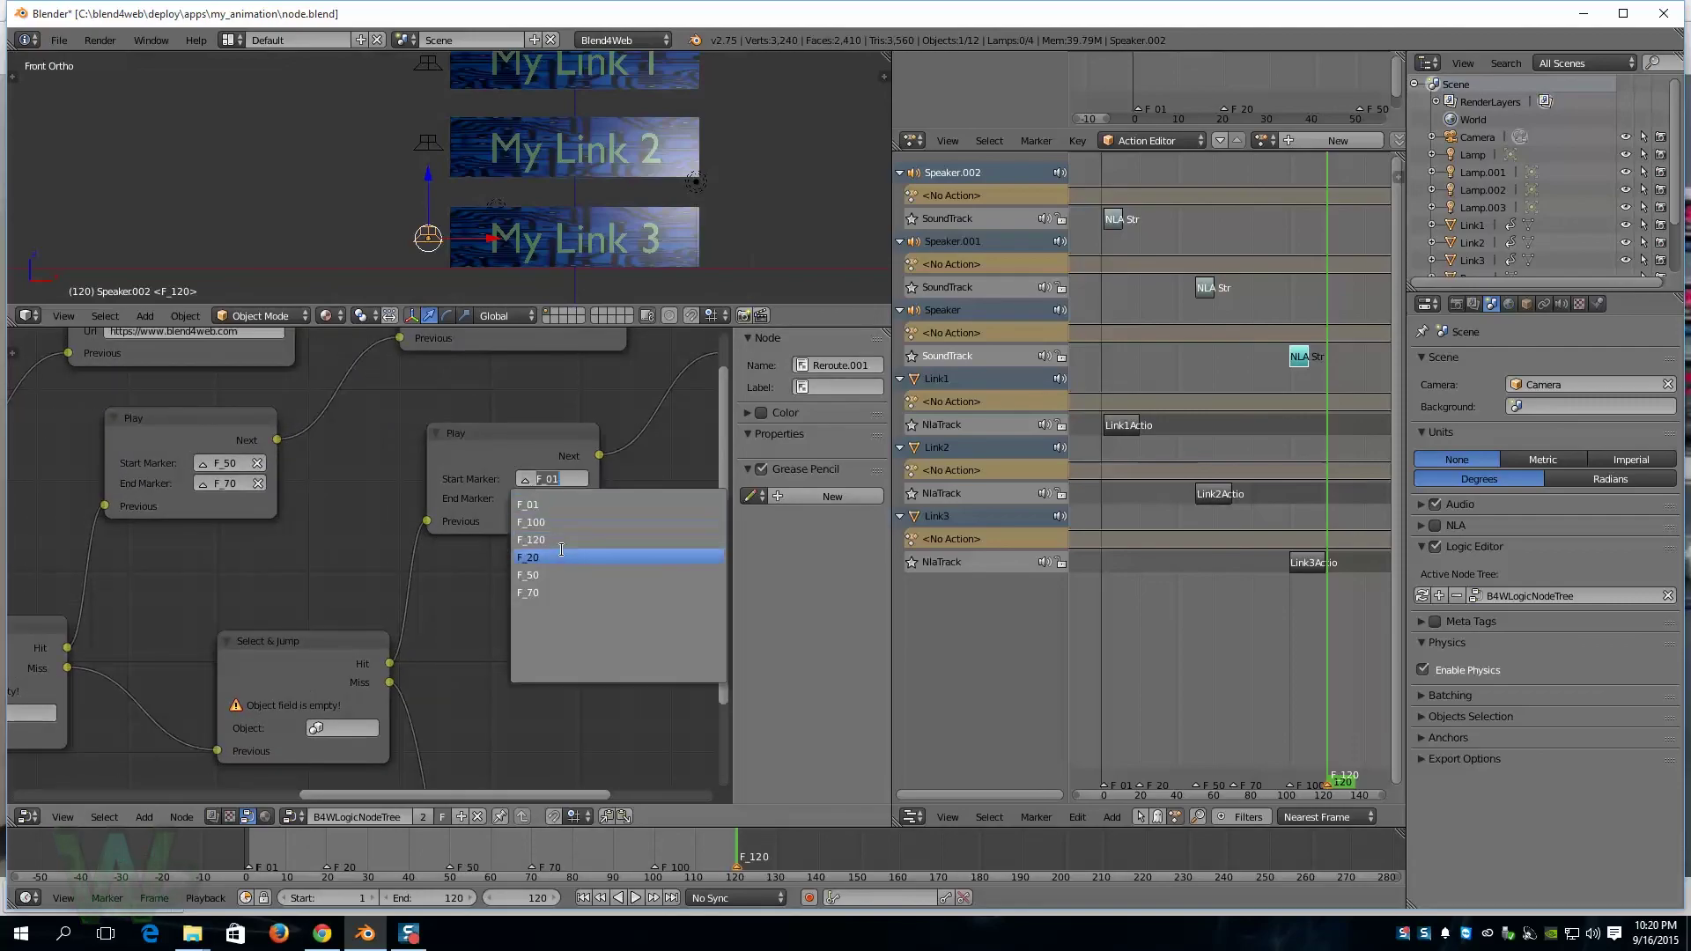
click(552, 523)
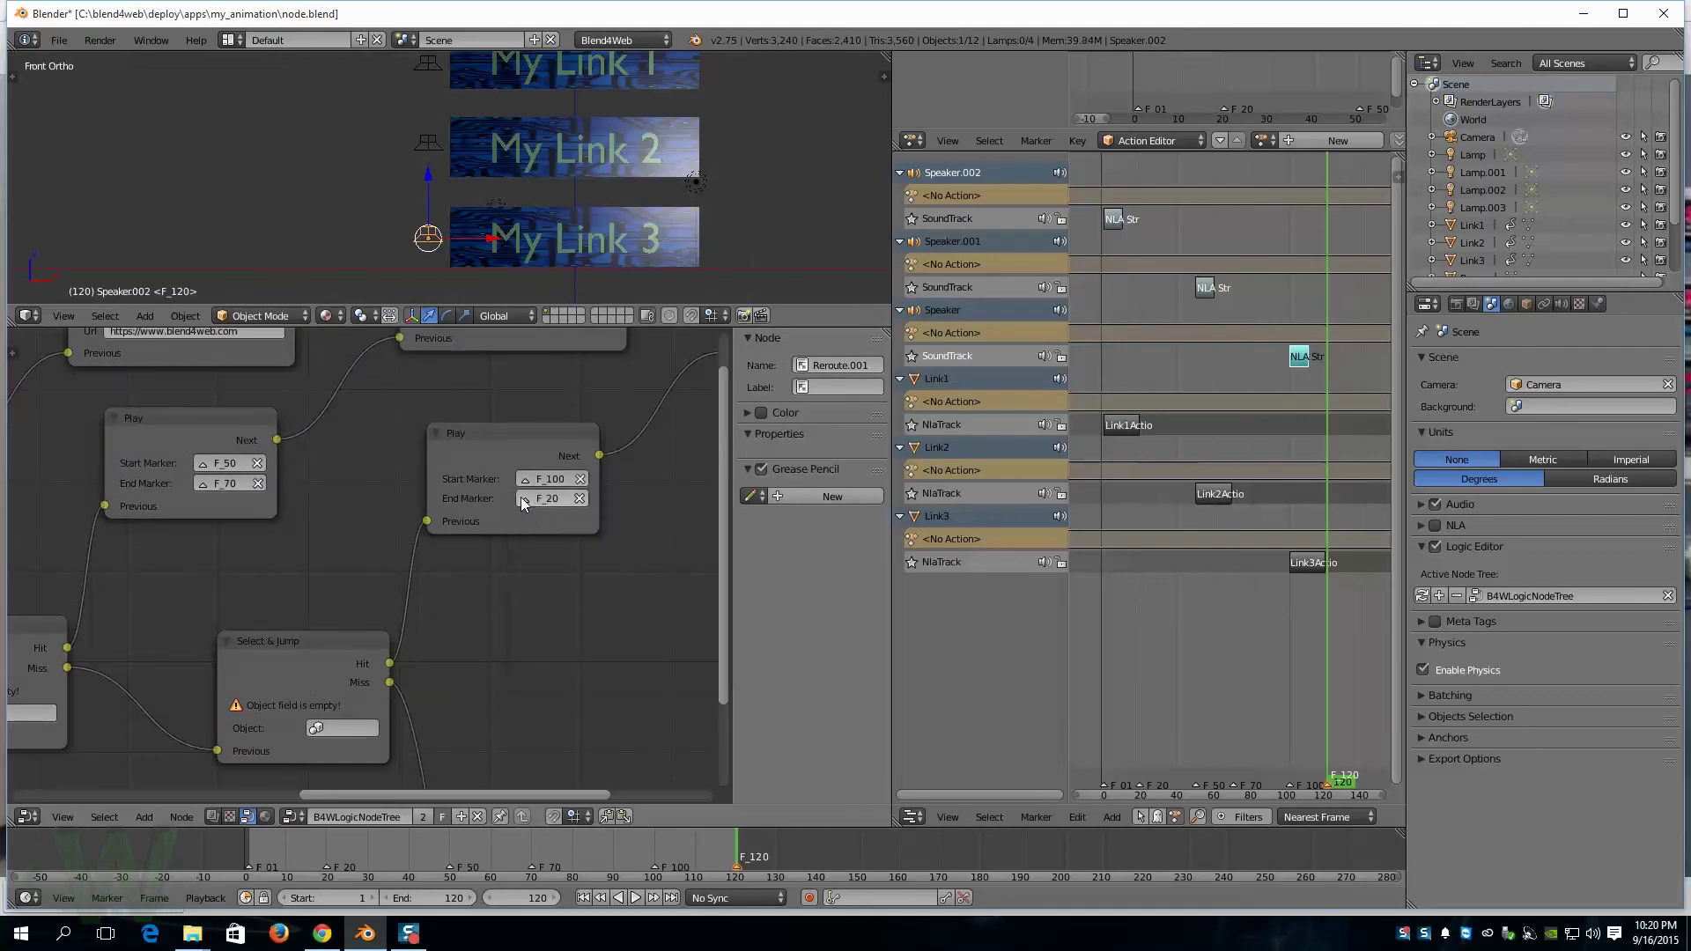
click(521, 497)
click(568, 577)
scroll(585, 573, down, 3)
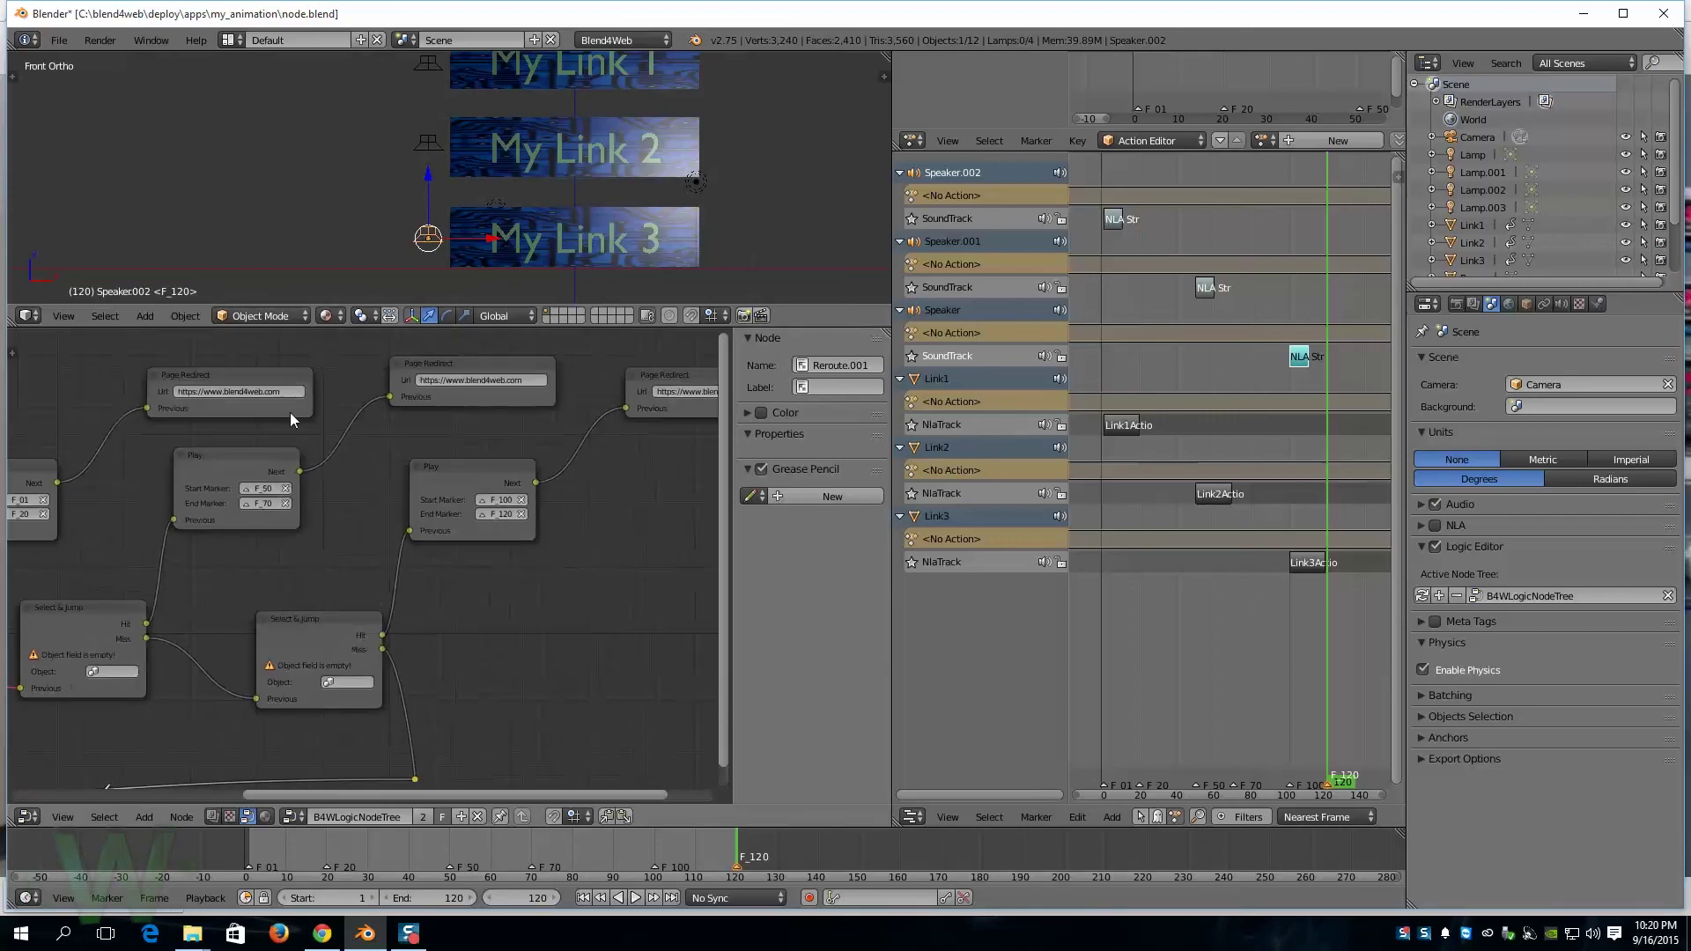
scroll(273, 418, up, 1)
scroll(345, 440, up, 4)
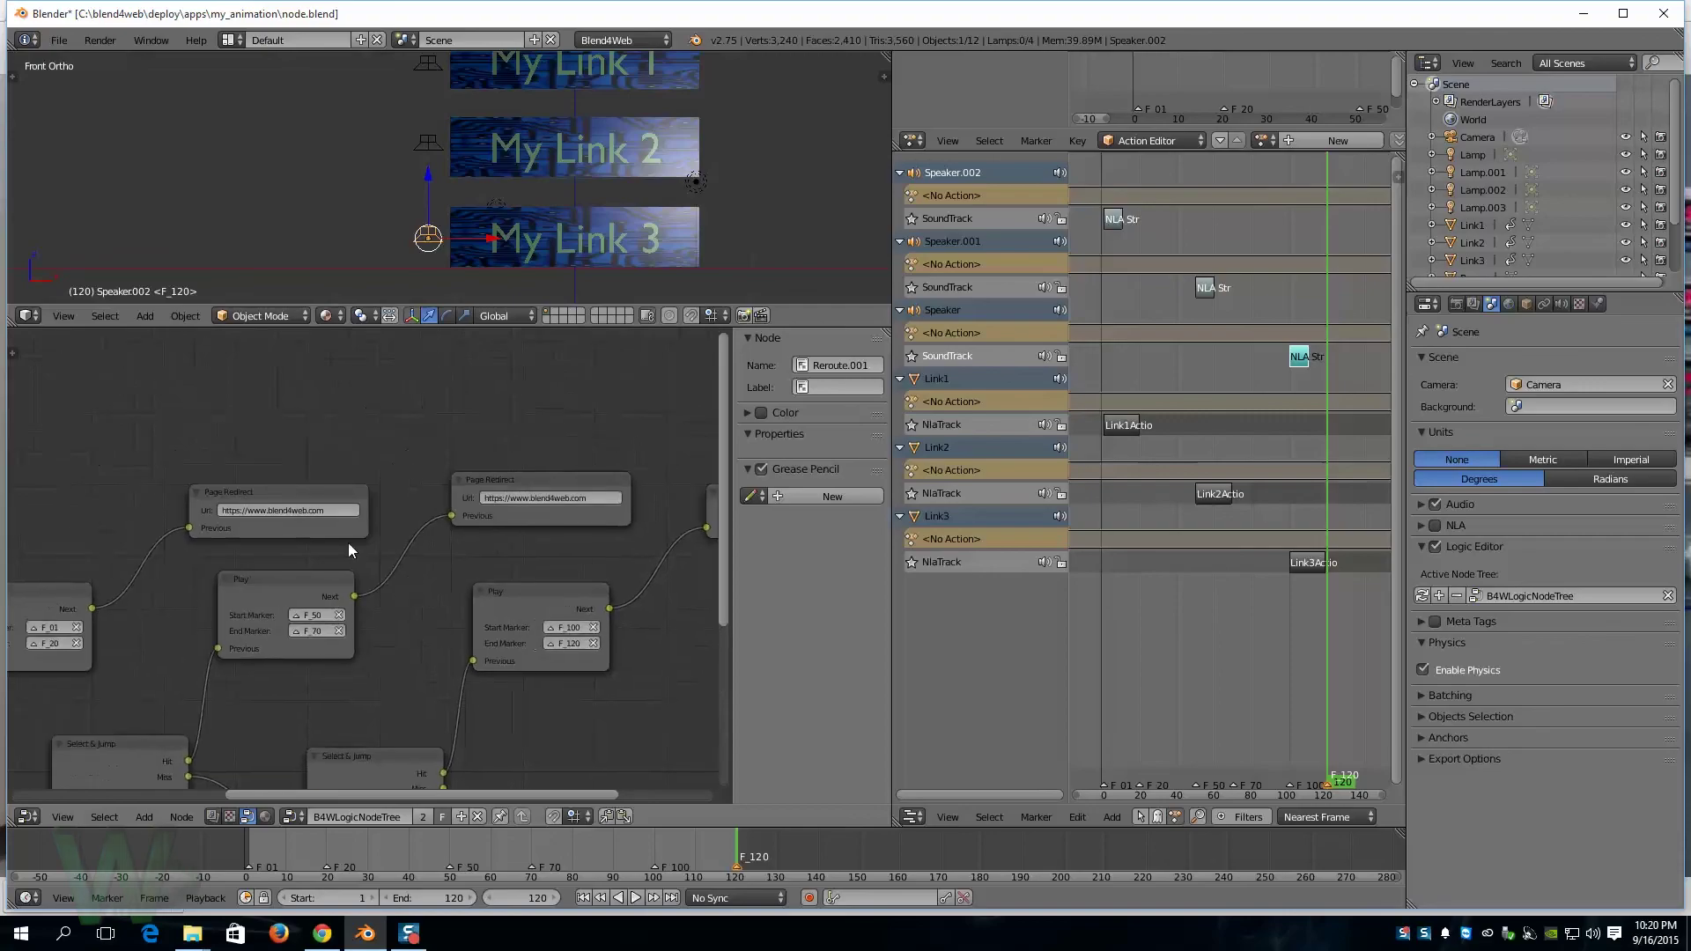
middle_drag(506, 561, 385, 574)
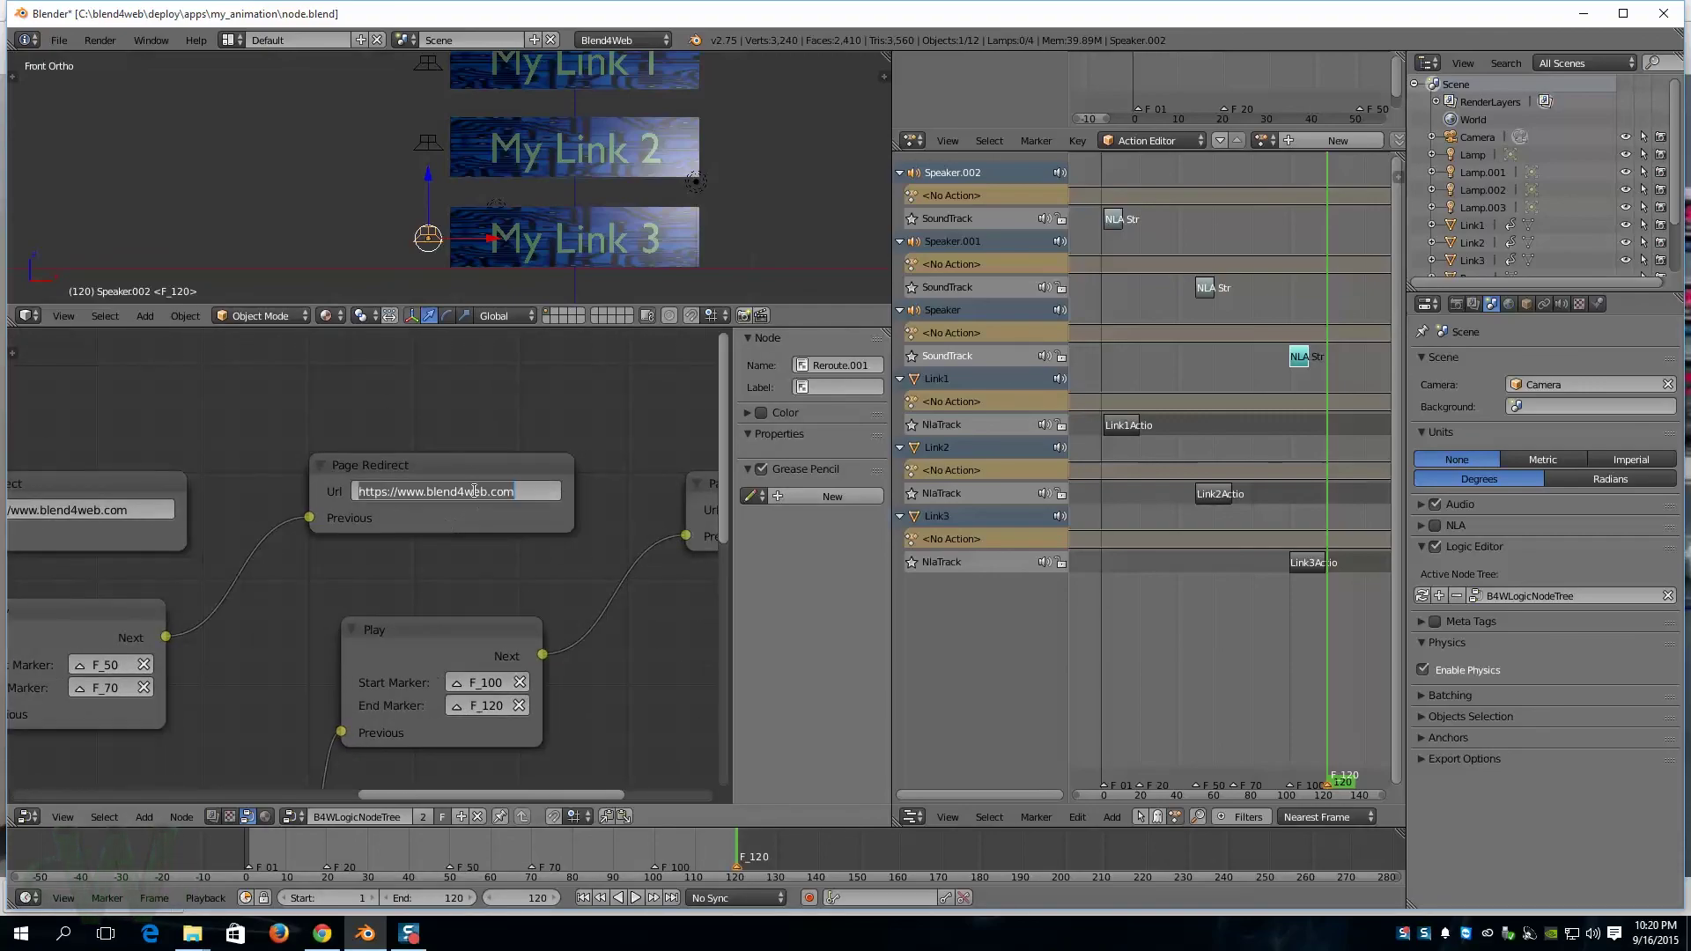
click(509, 492)
drag(508, 491, 426, 496)
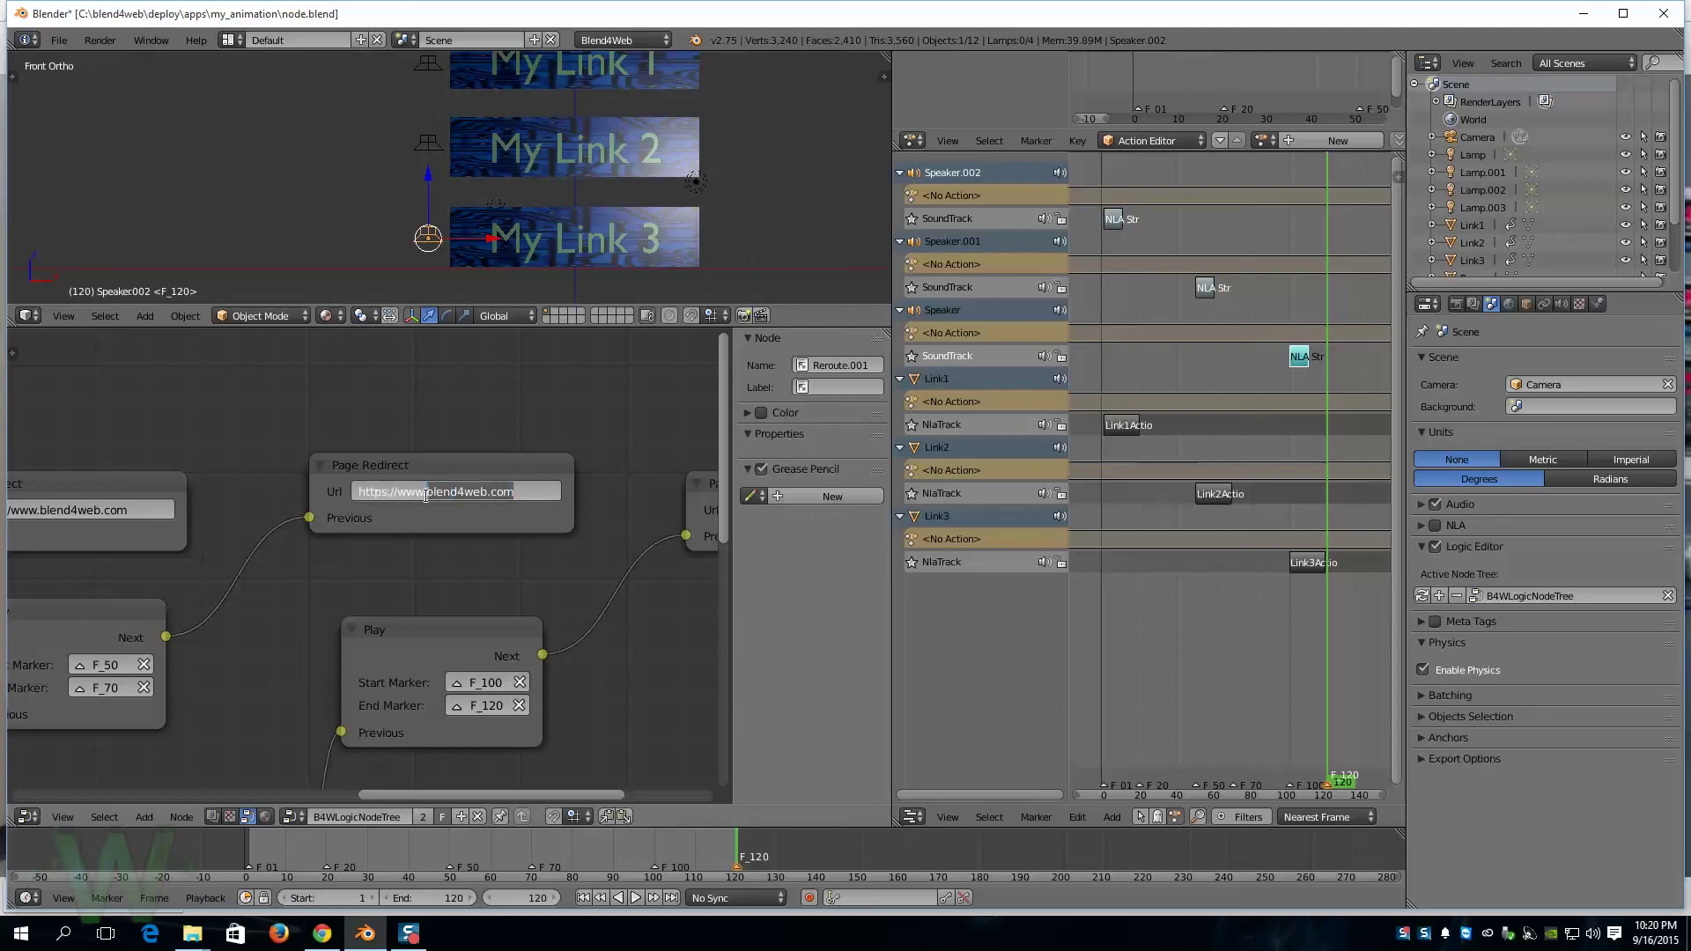
text(c)
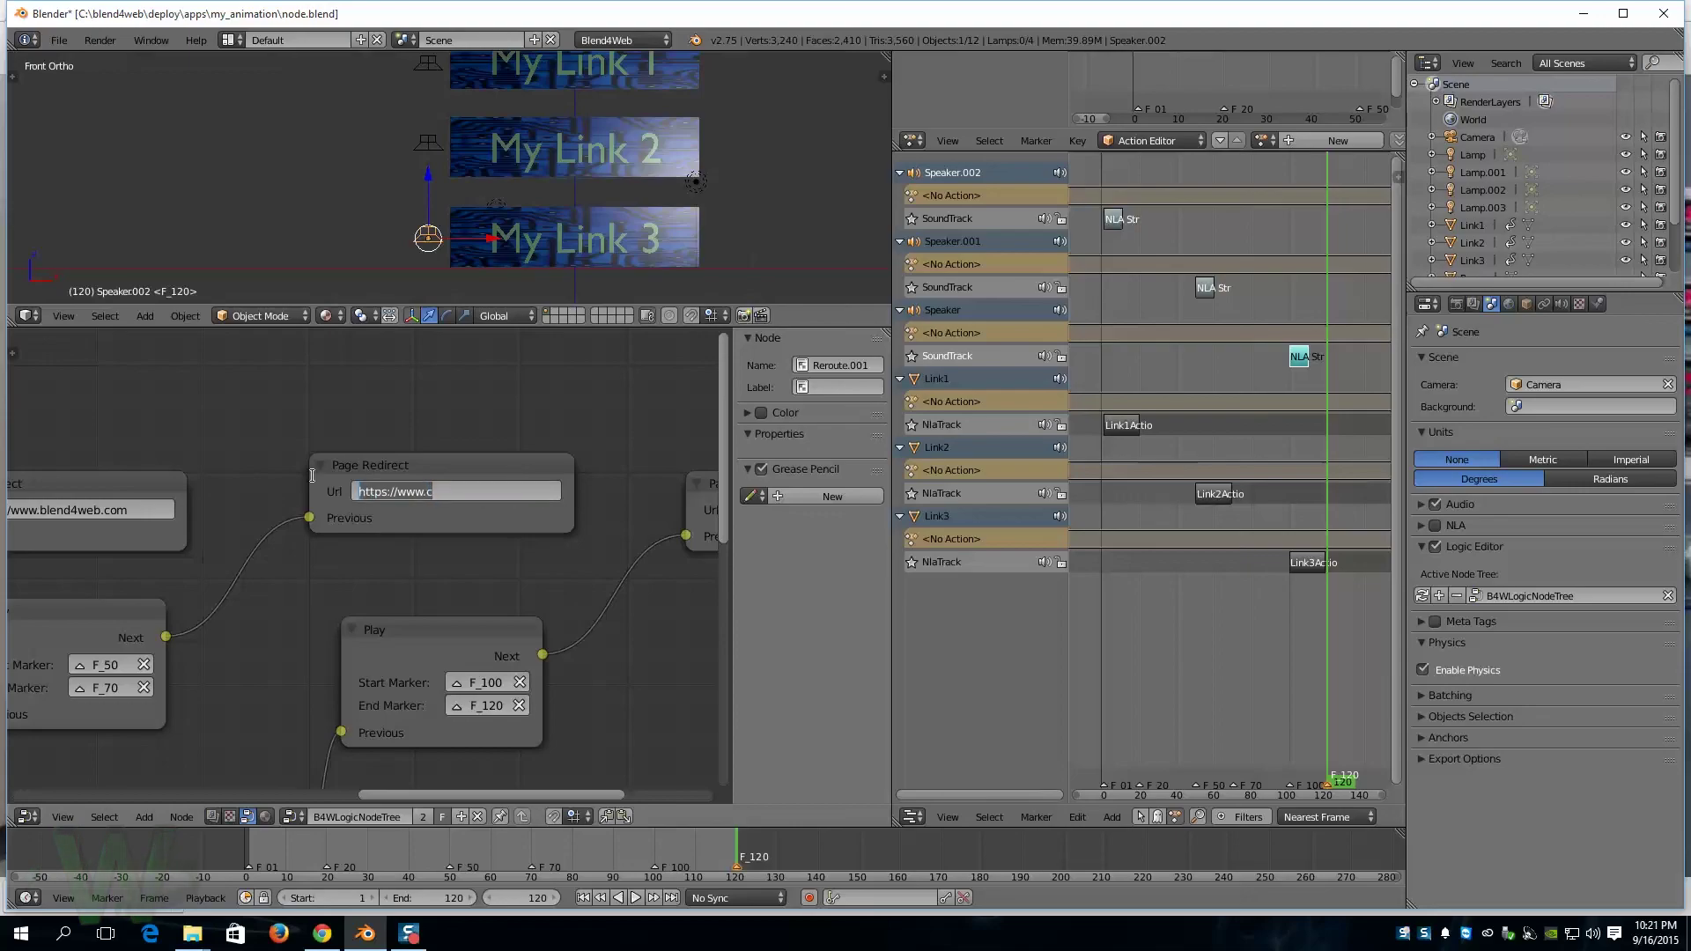
text(http://www.cgtextures.com/)
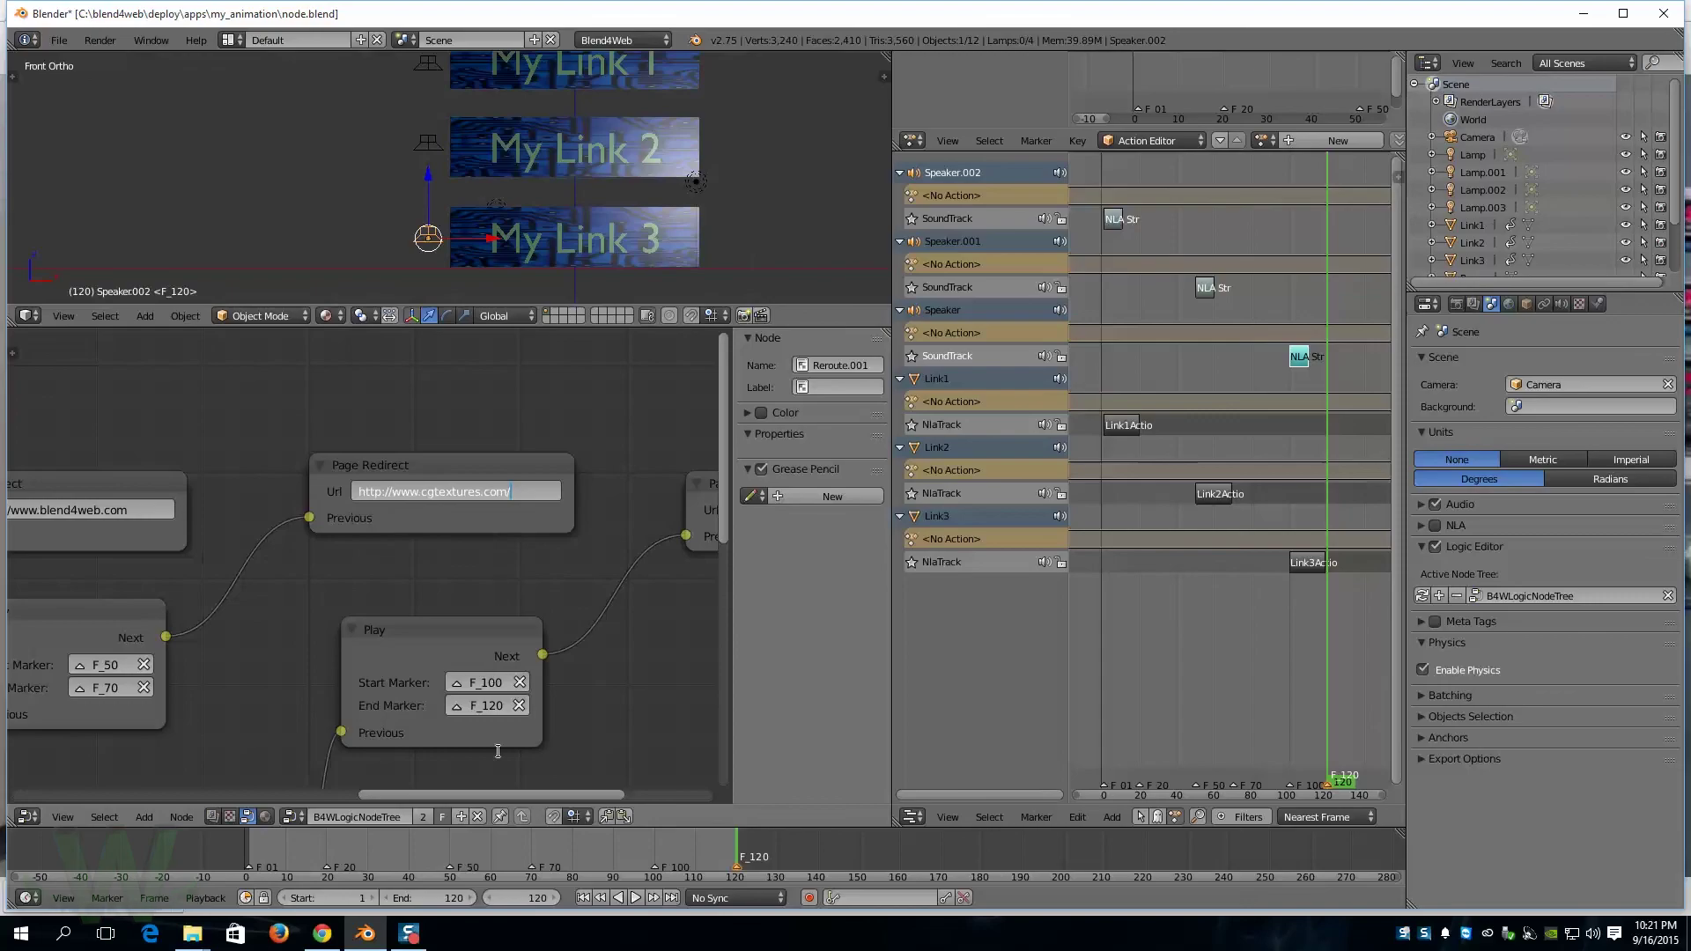
key(Return)
drag(480, 796, 560, 797)
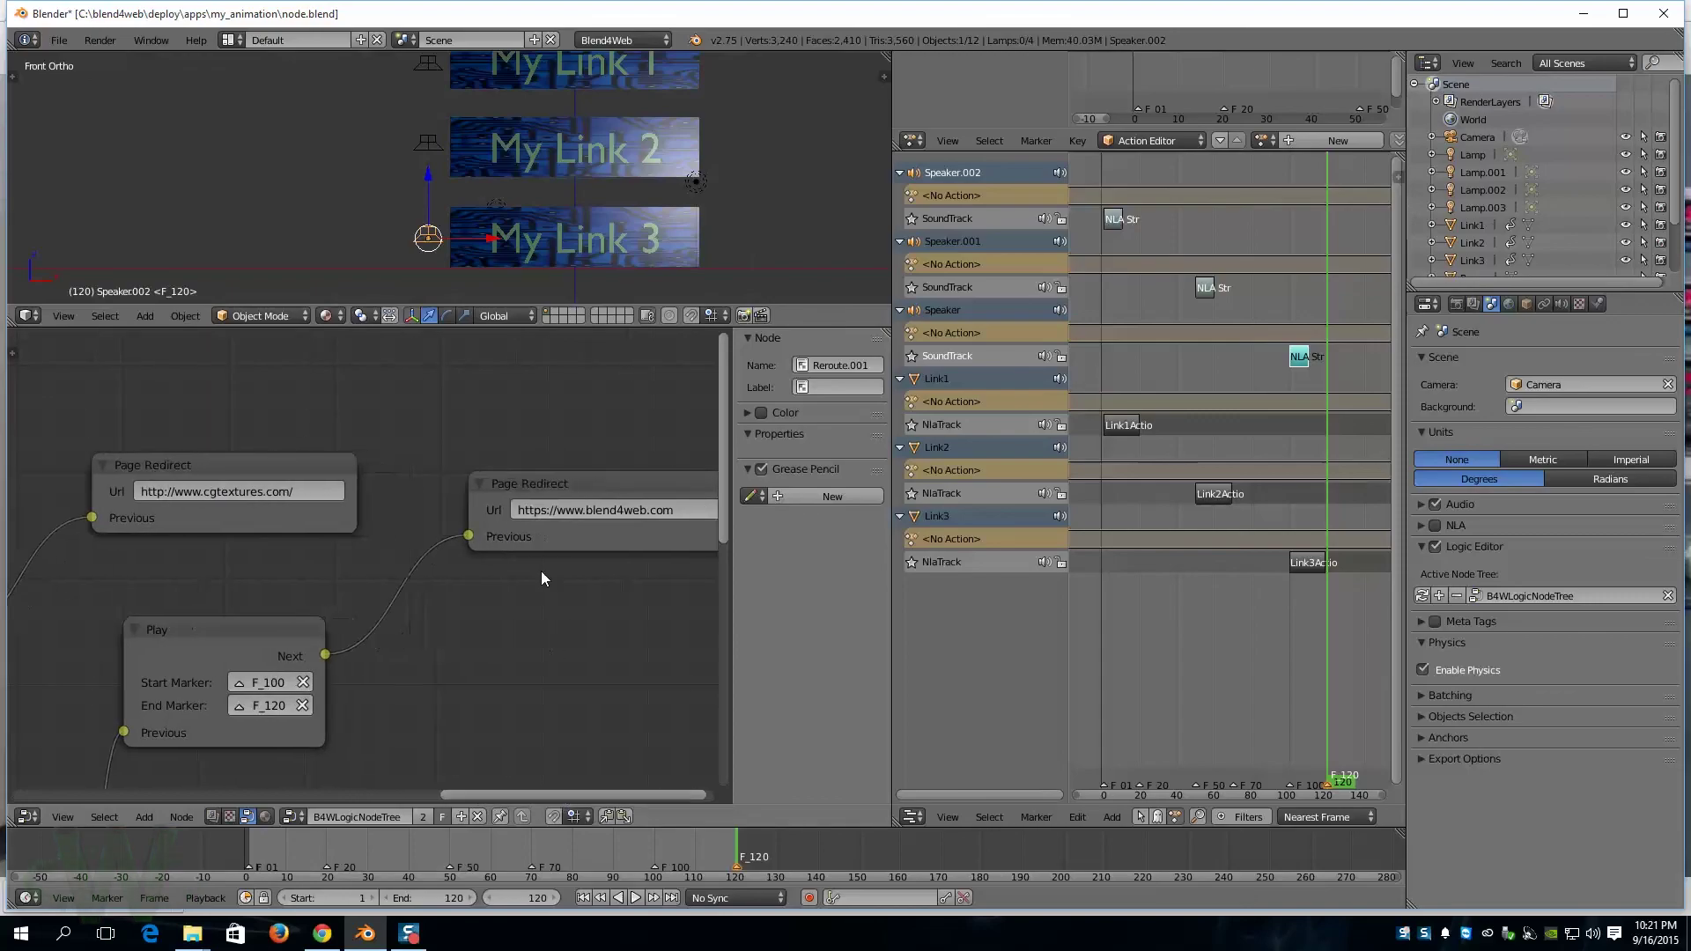
click(680, 510)
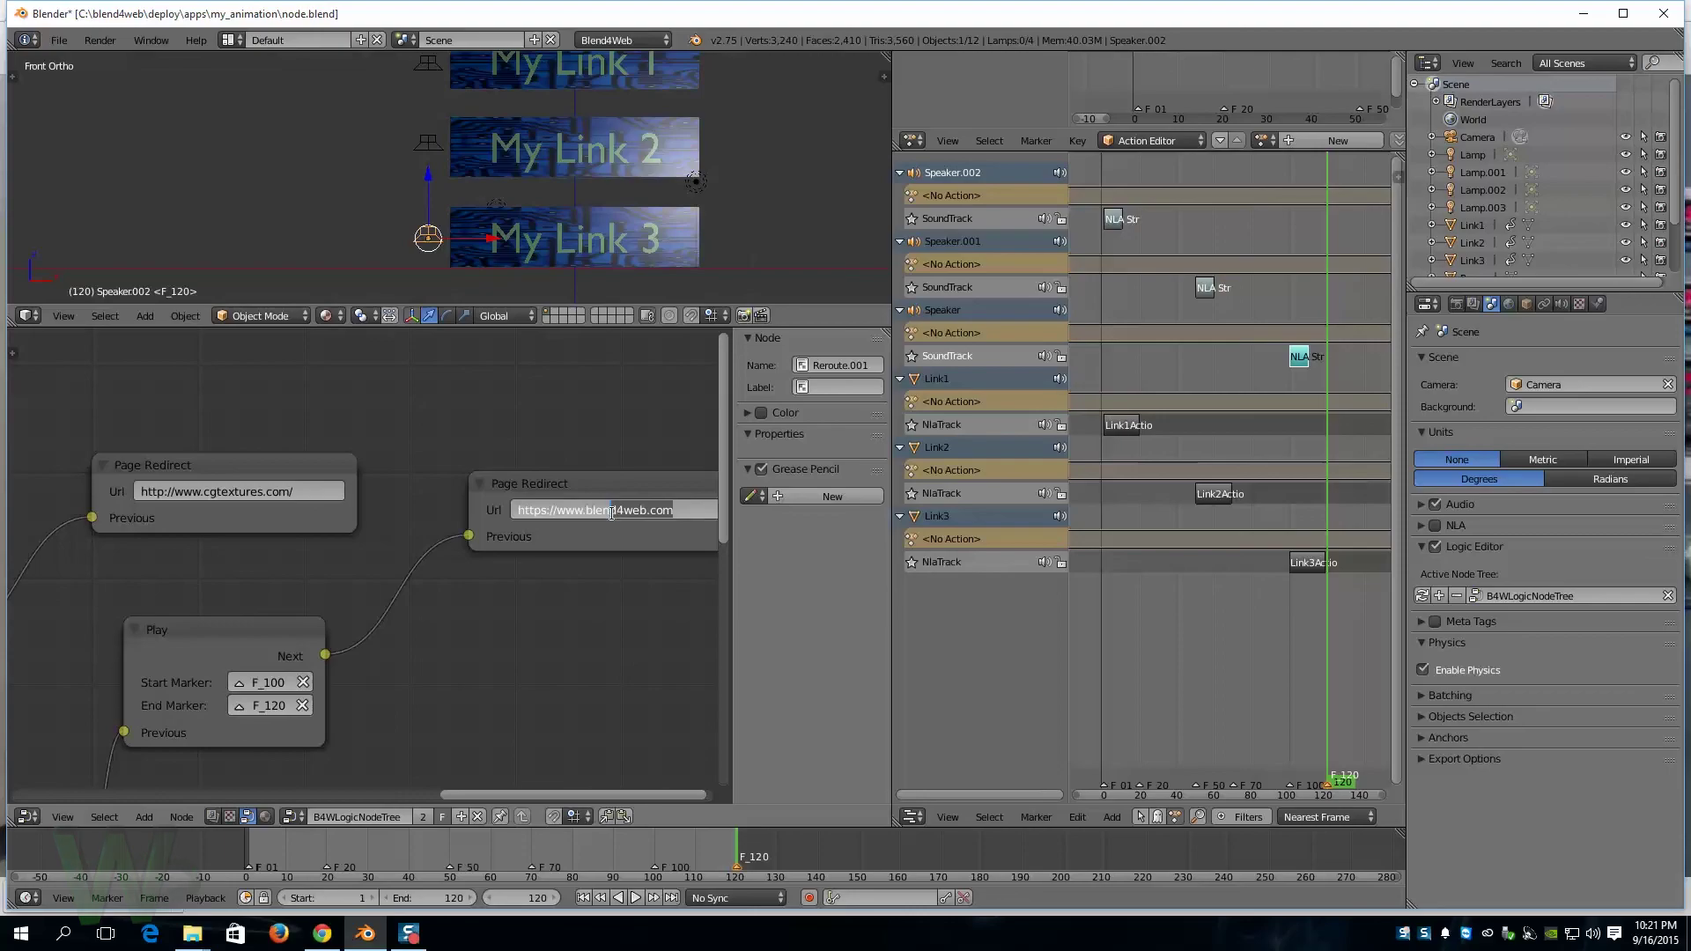
text(der.org)
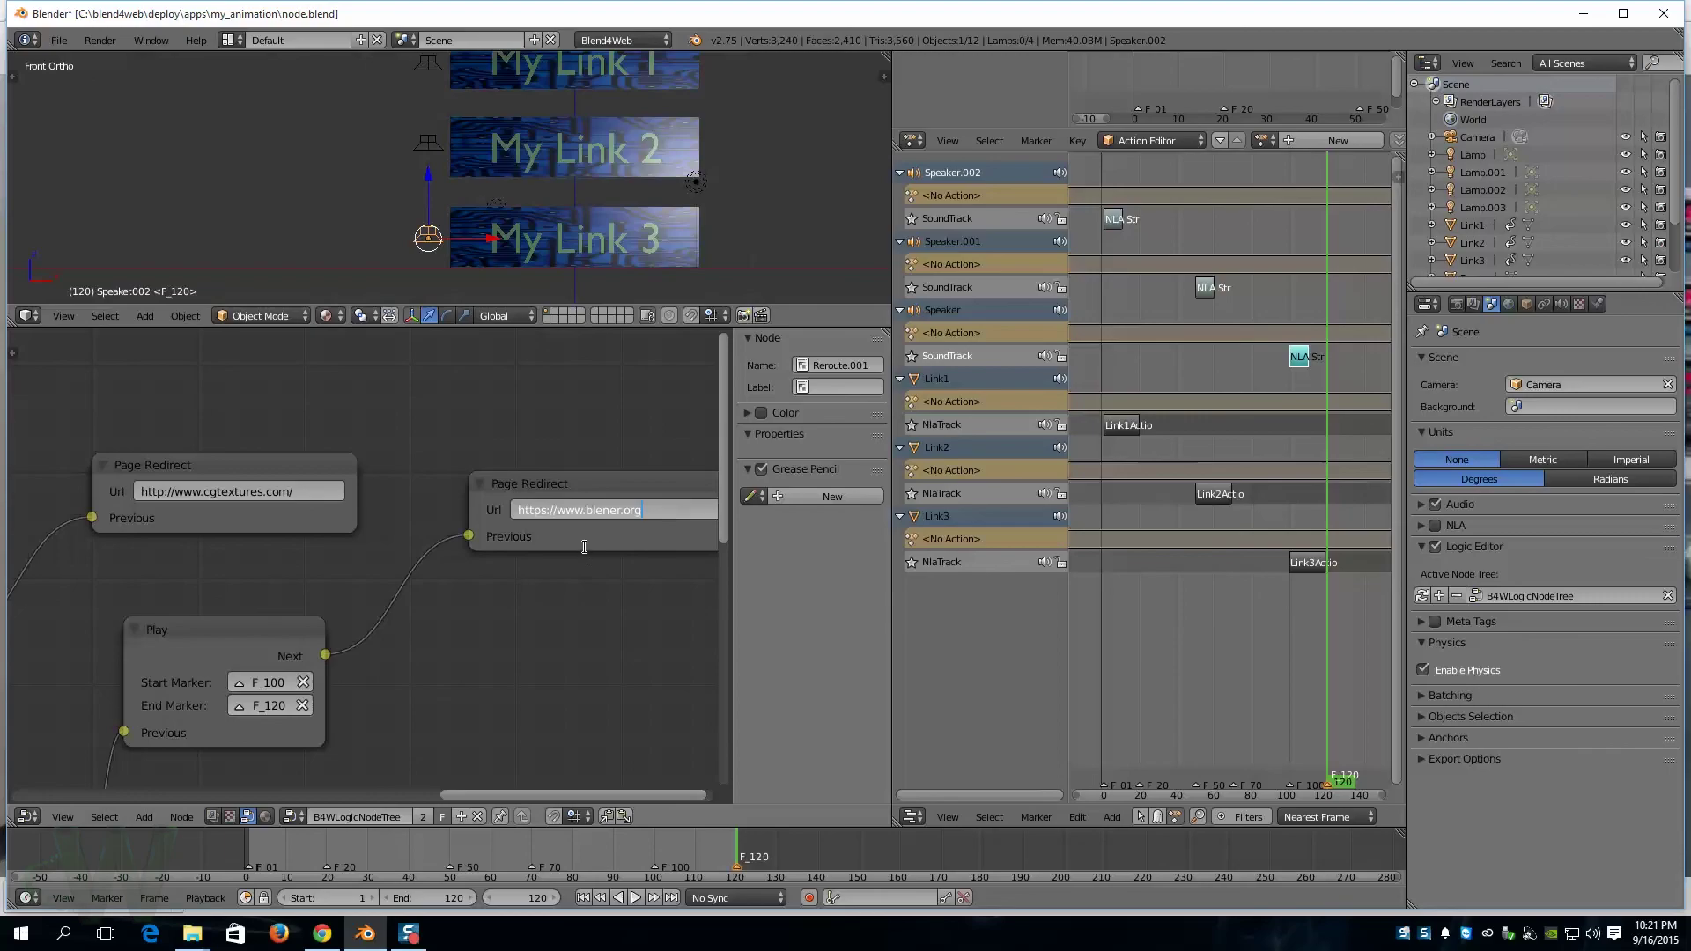
click(614, 511)
text(d)
click(665, 510)
key(Return)
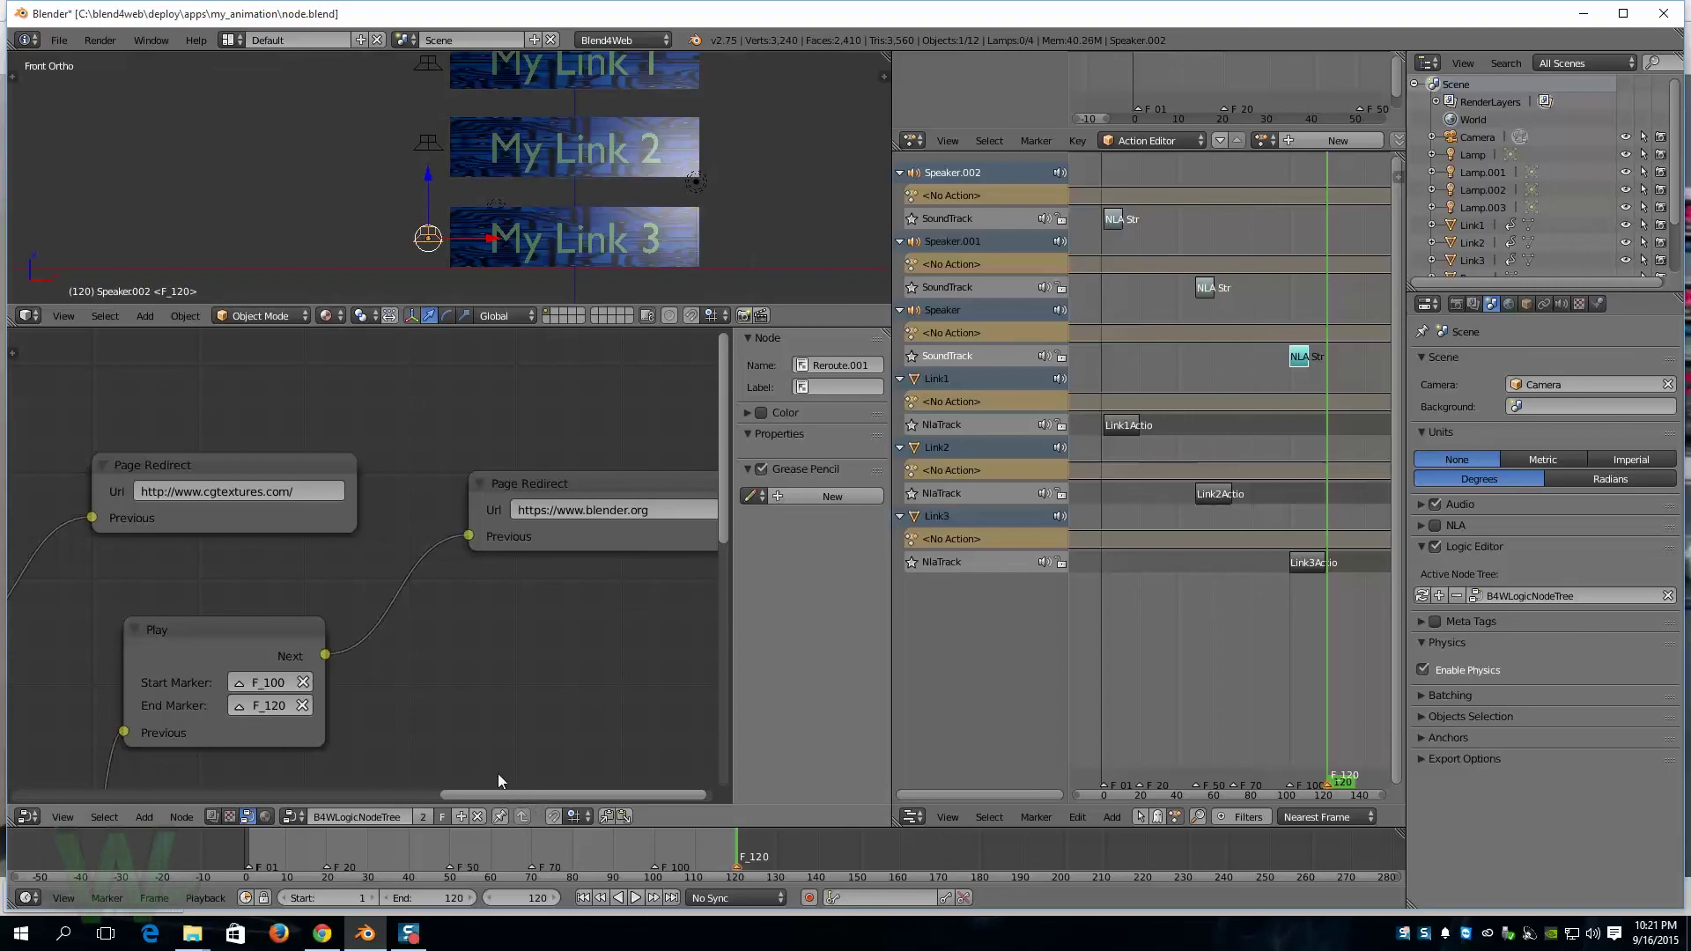
scroll(536, 669, down, 4)
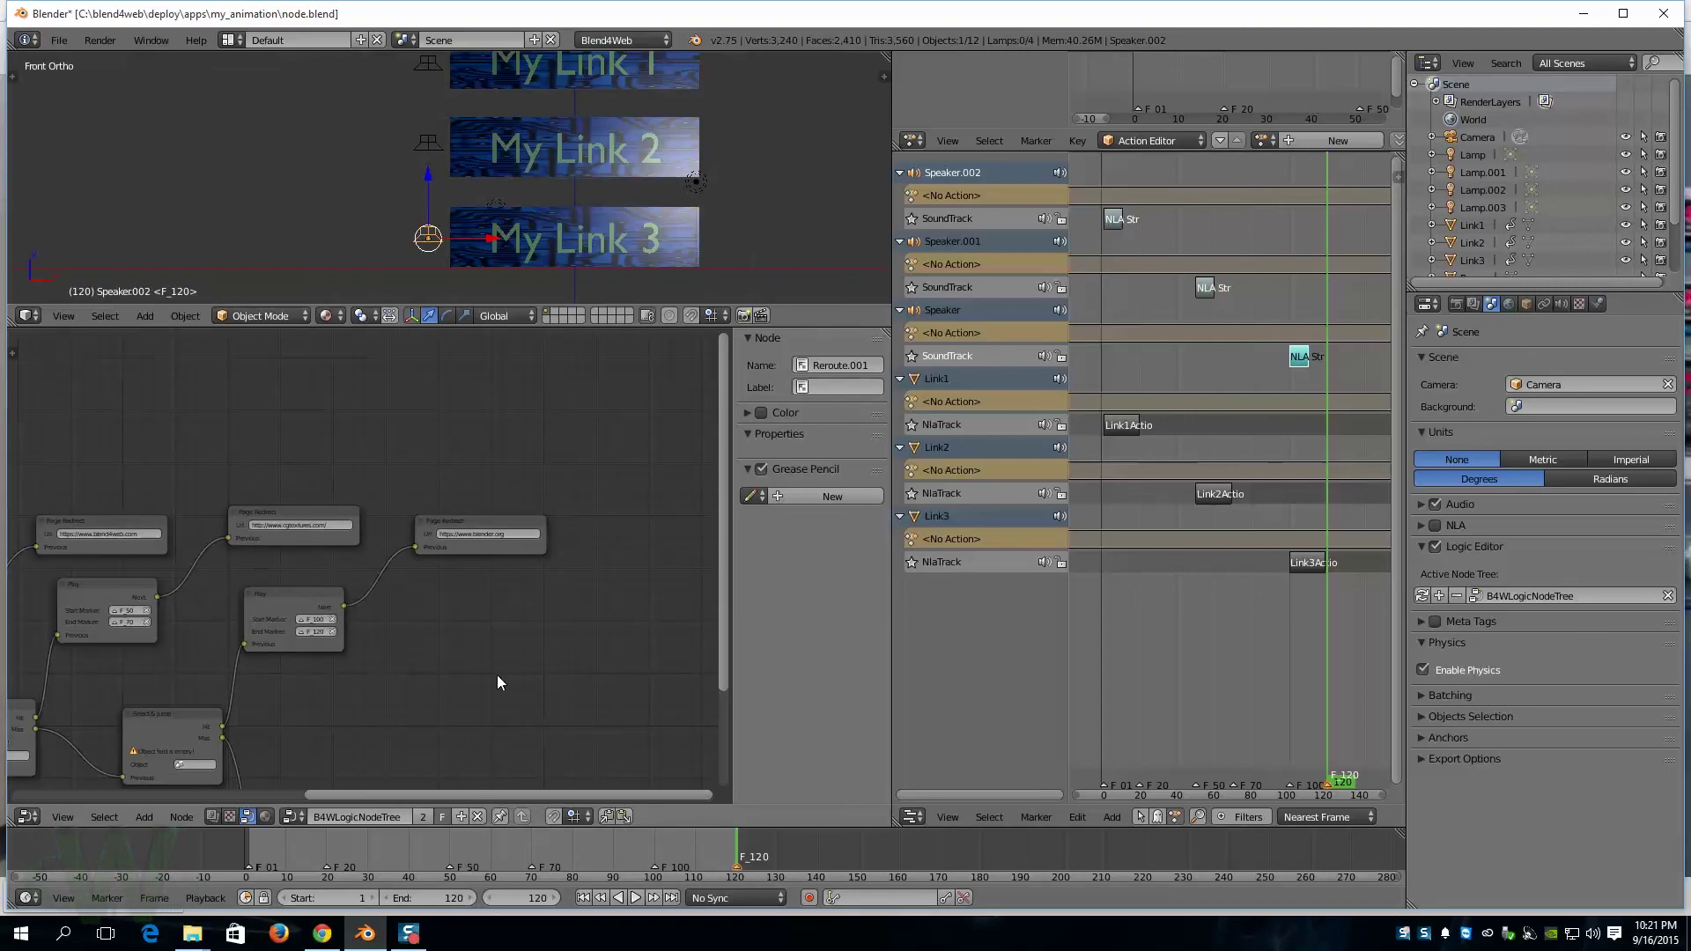
scroll(497, 683, down, 2)
drag(432, 795, 335, 799)
scroll(441, 700, down, 1)
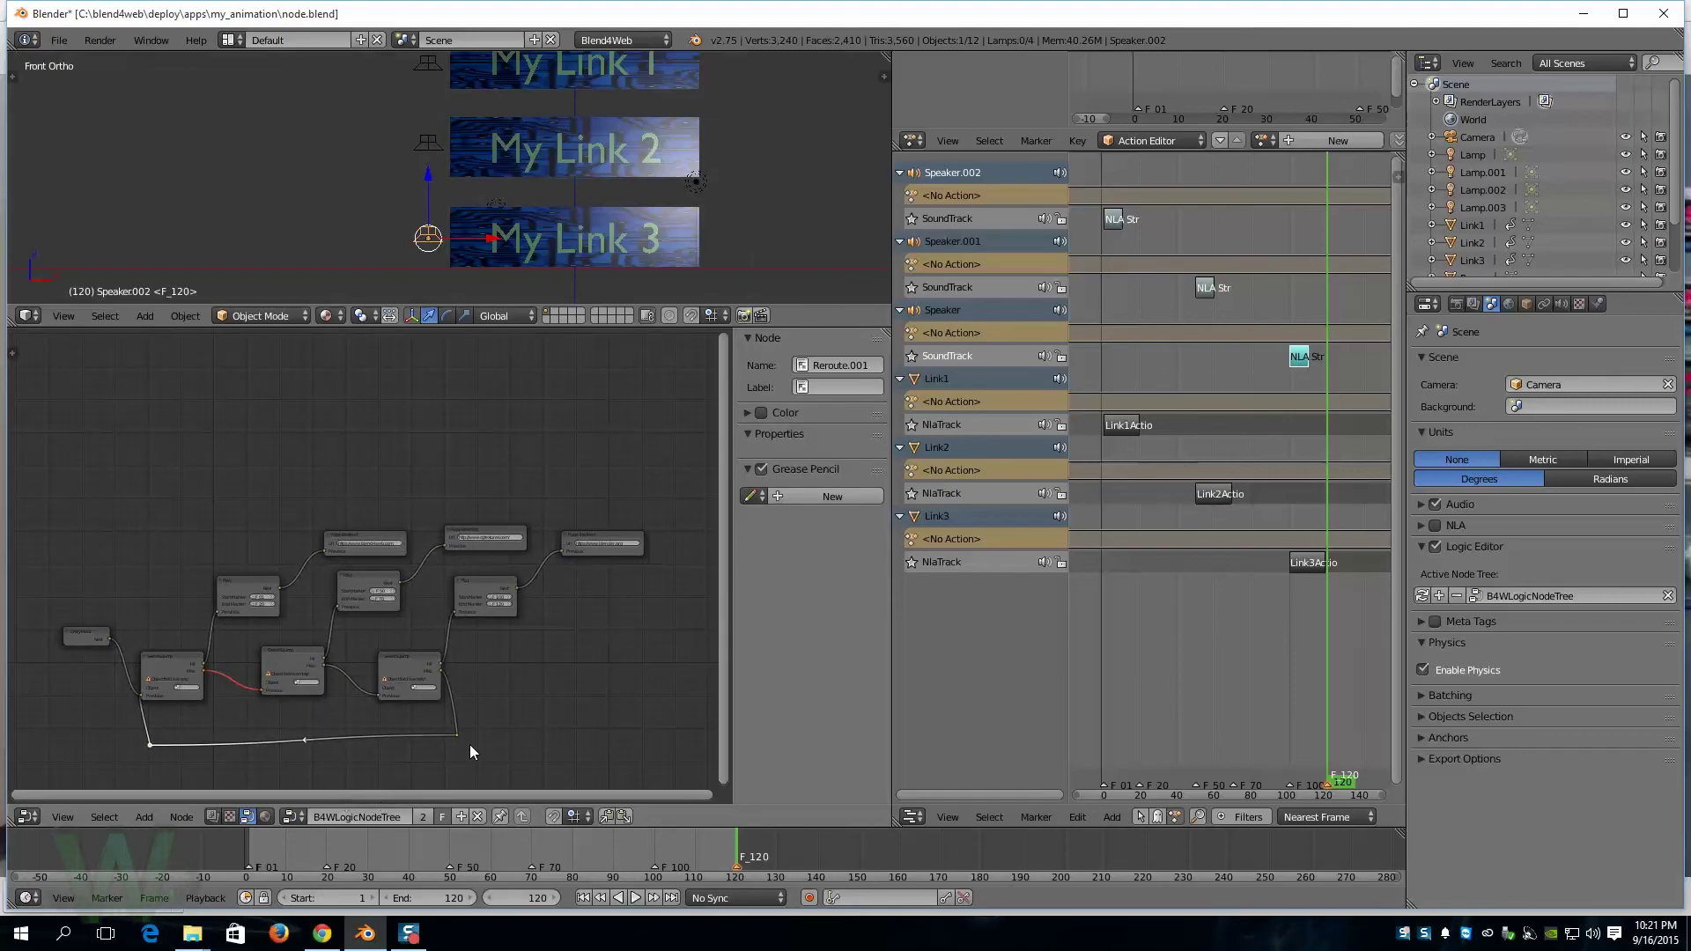
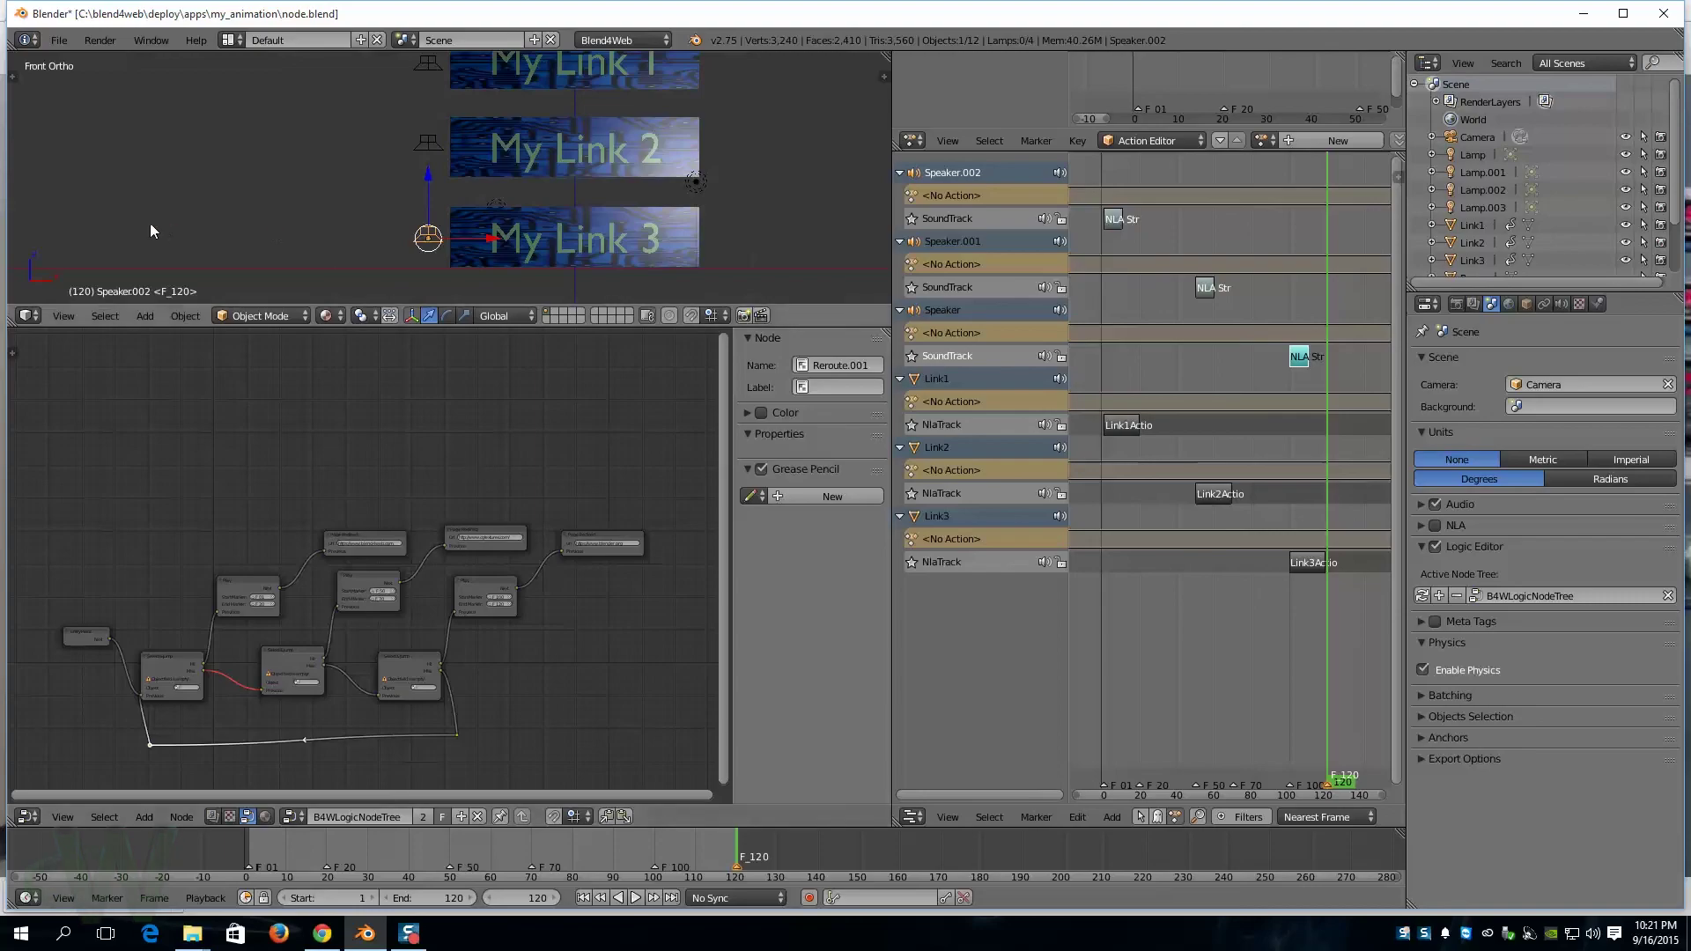
Step: Export the scene as Blend4Web HTML to node.html in the my_animation folder, and reload node.html in Chrome
click(59, 41)
mouse_move(118, 373)
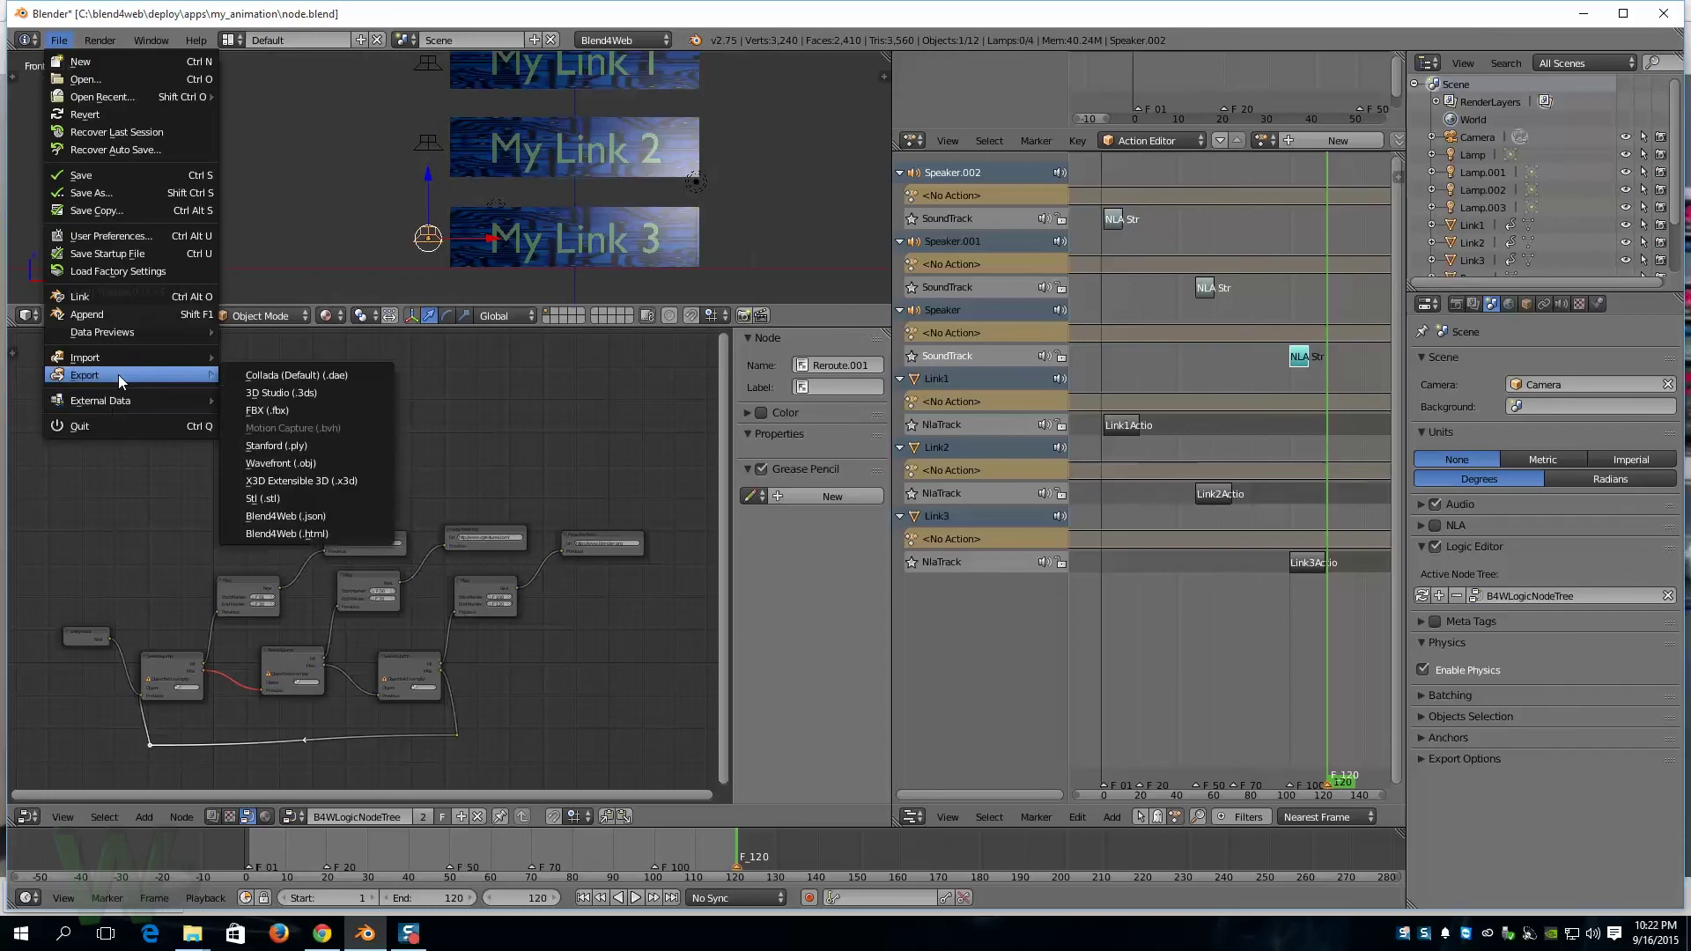
click(298, 539)
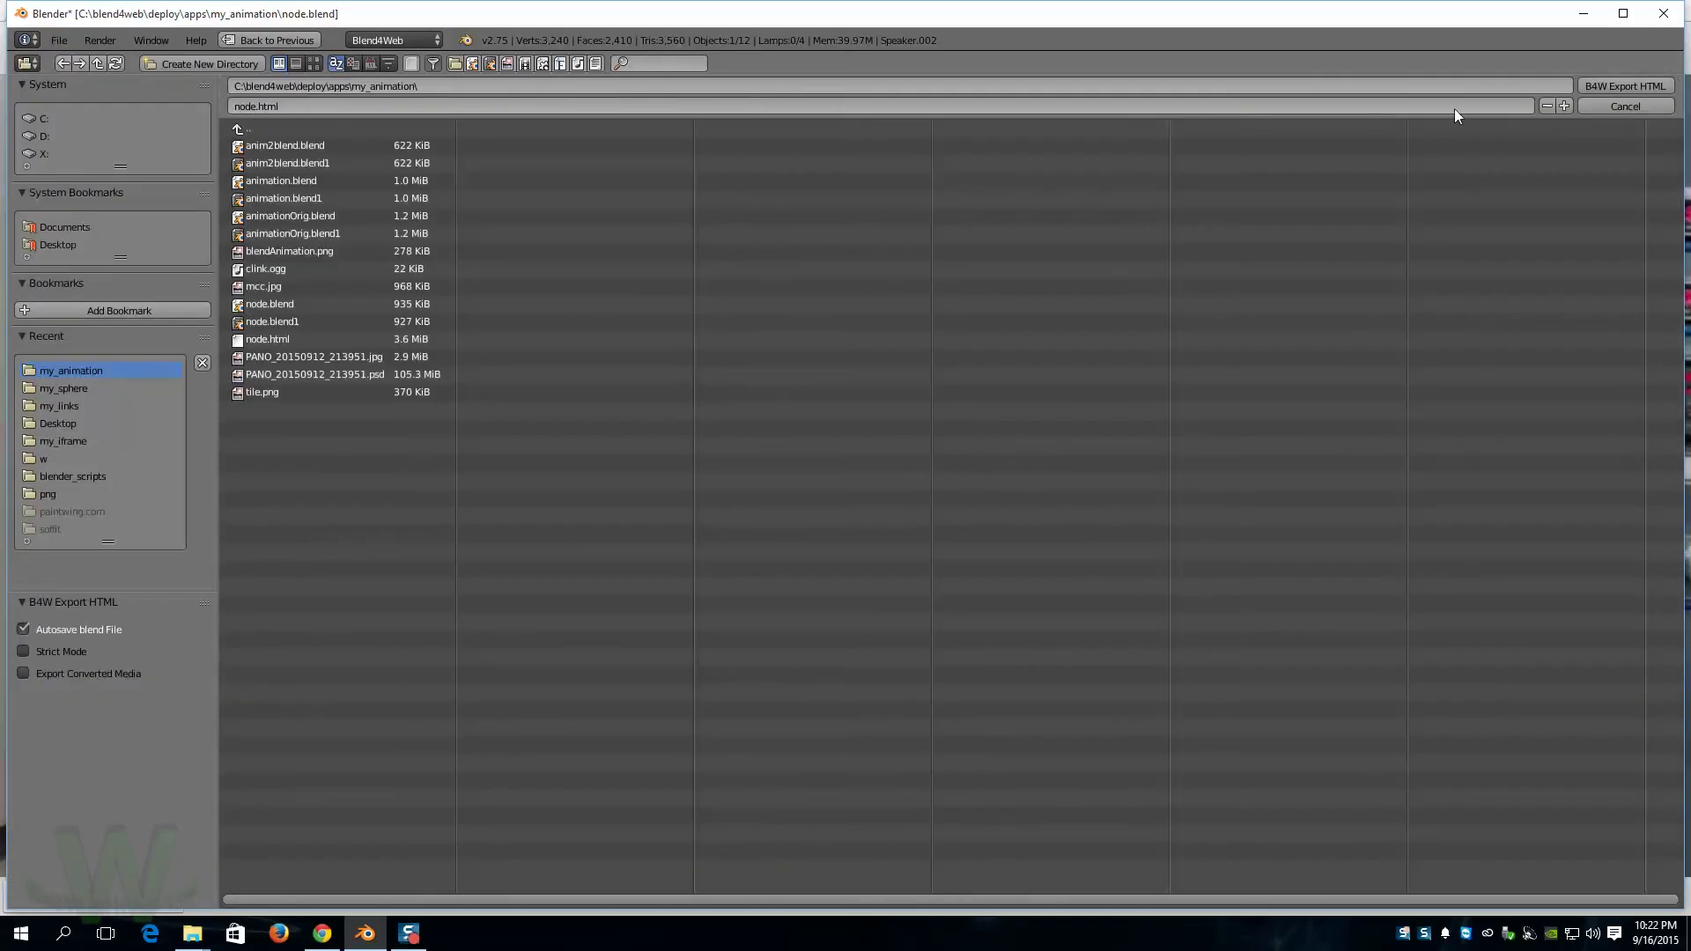
click(1632, 88)
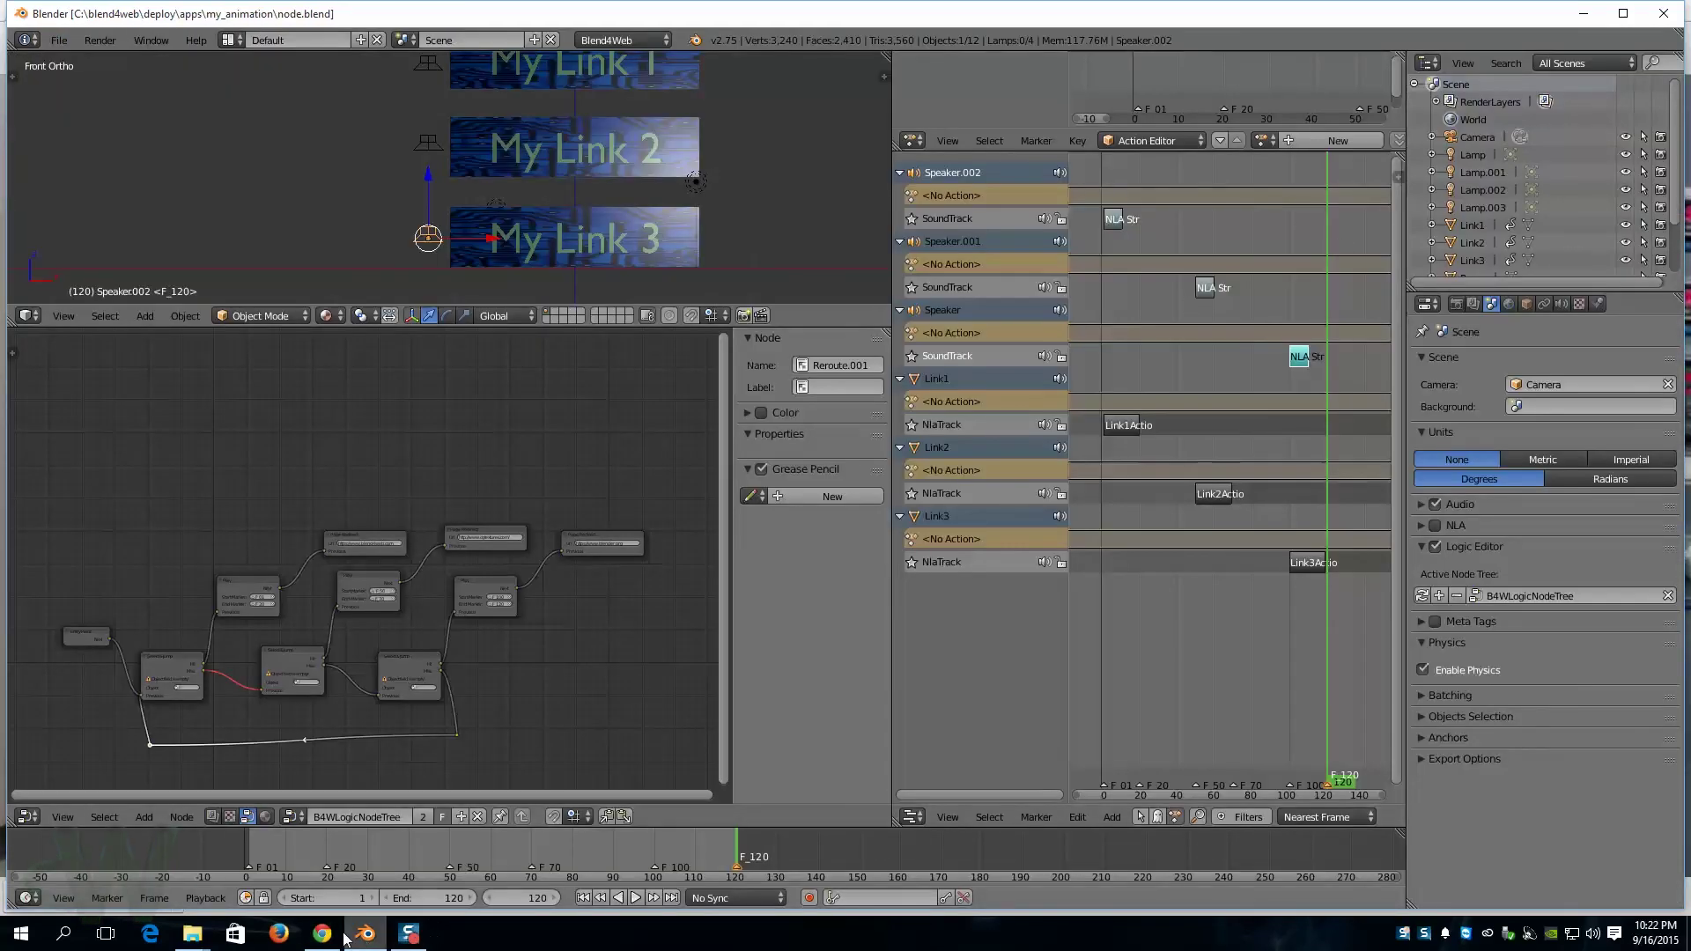
click(322, 933)
click(66, 37)
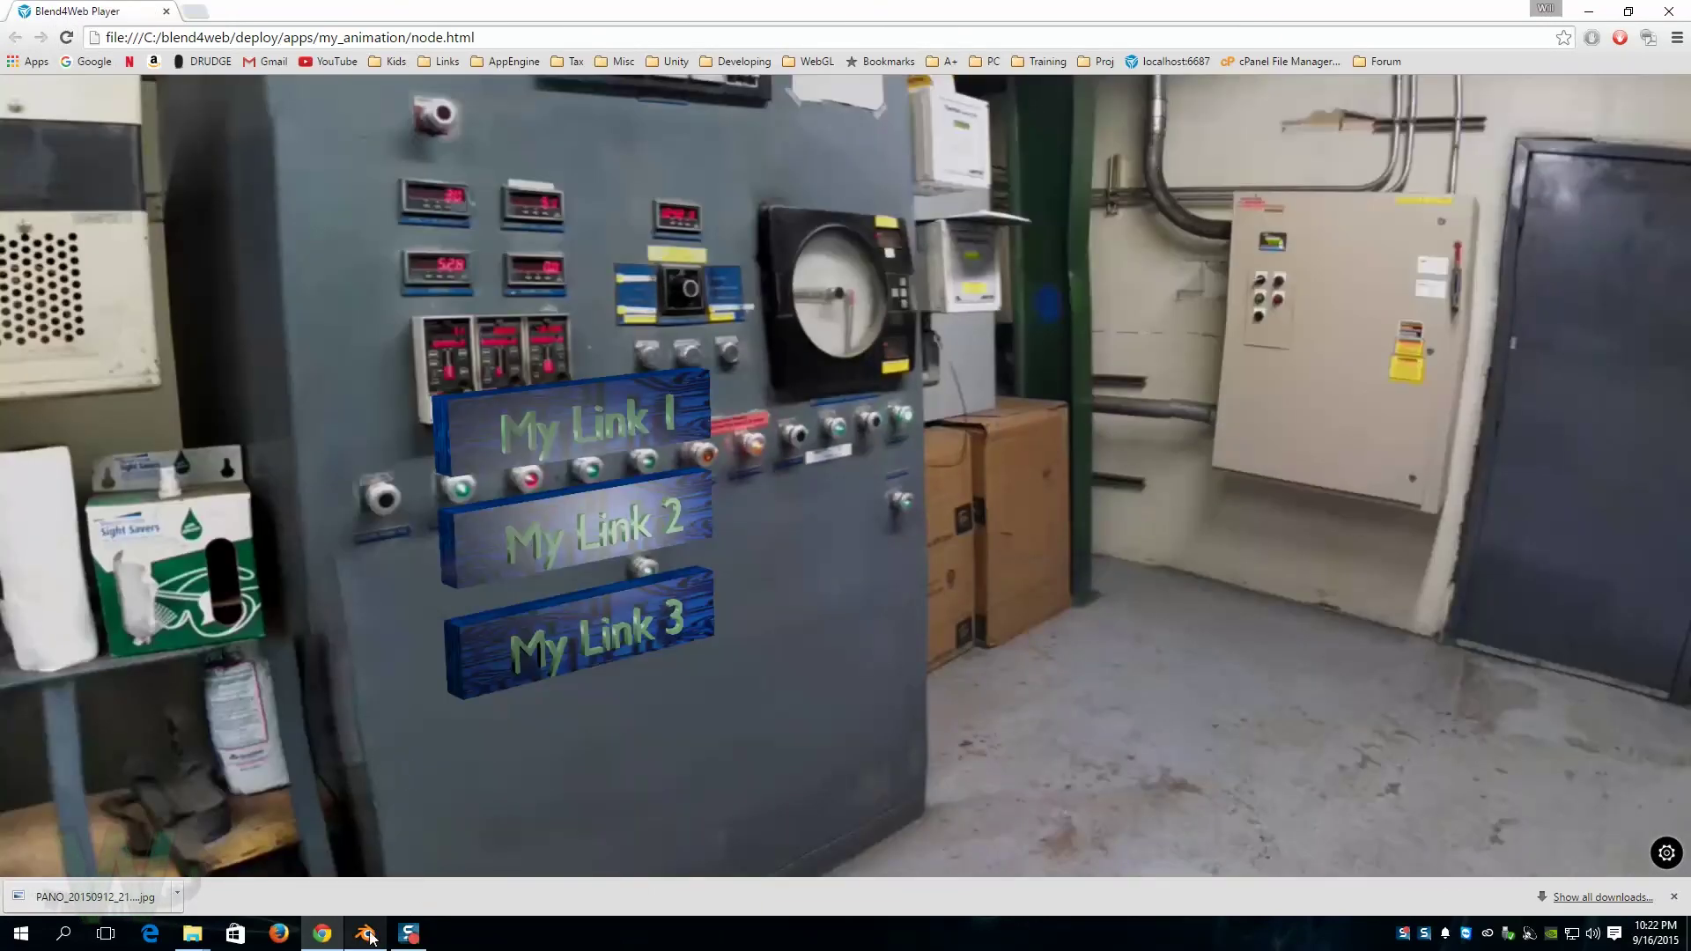
Step: Switch back to Blender, disable Apply Default Animation for the Link3 object, and save the file
mouse_move(365, 937)
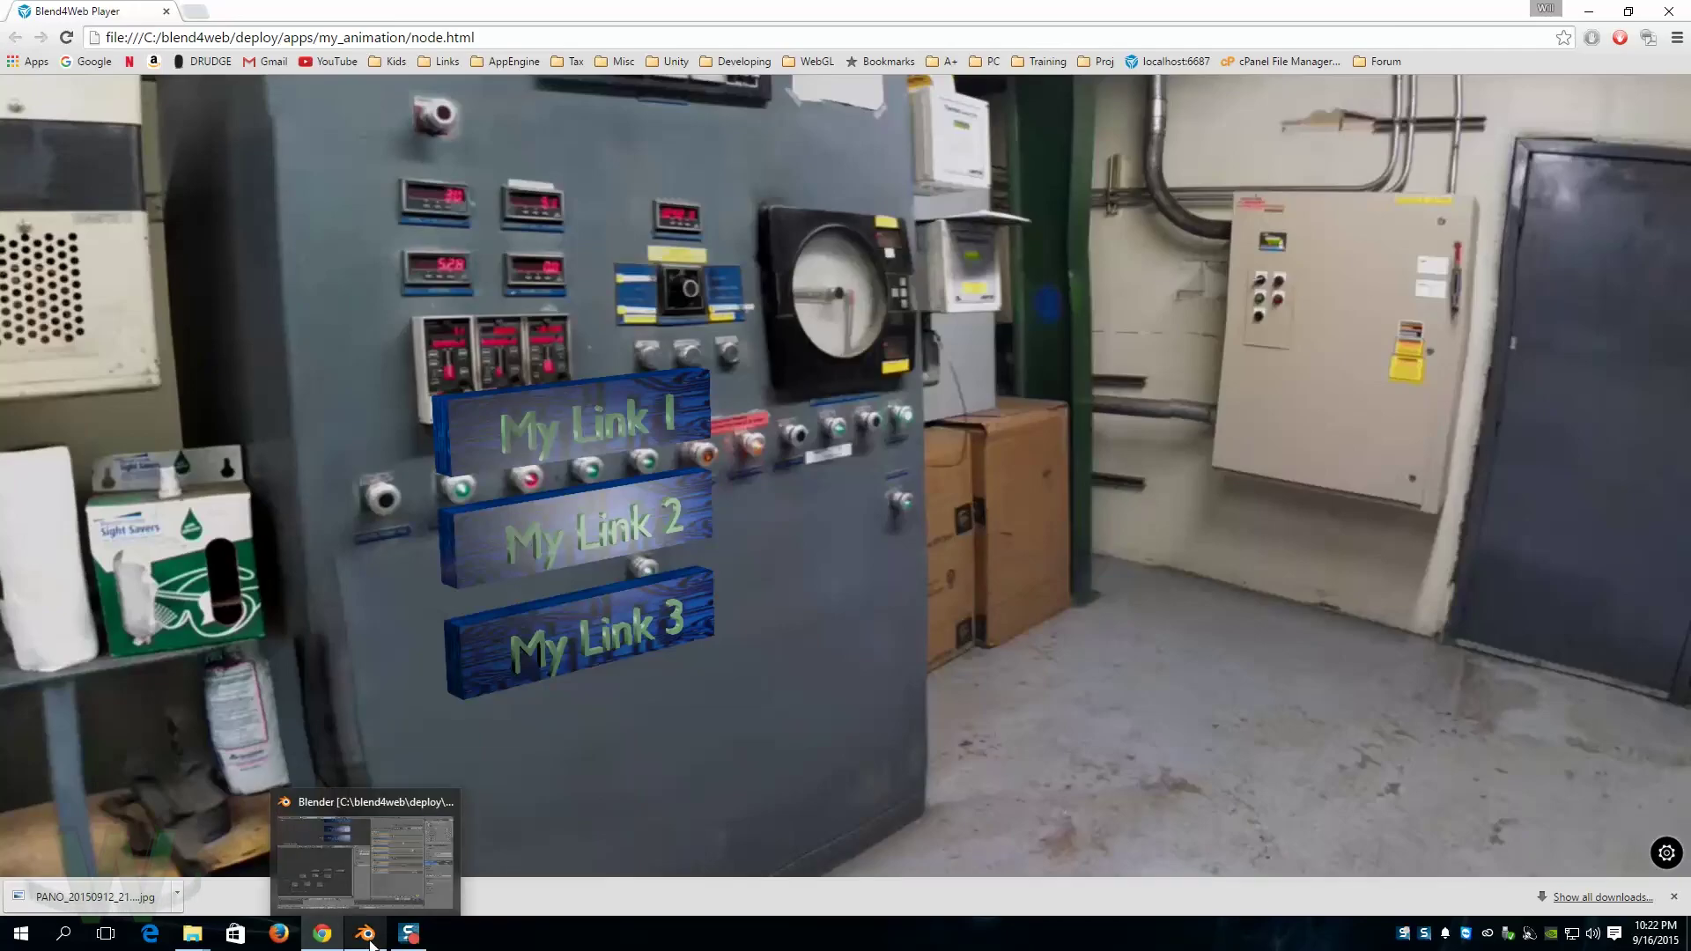
click(365, 938)
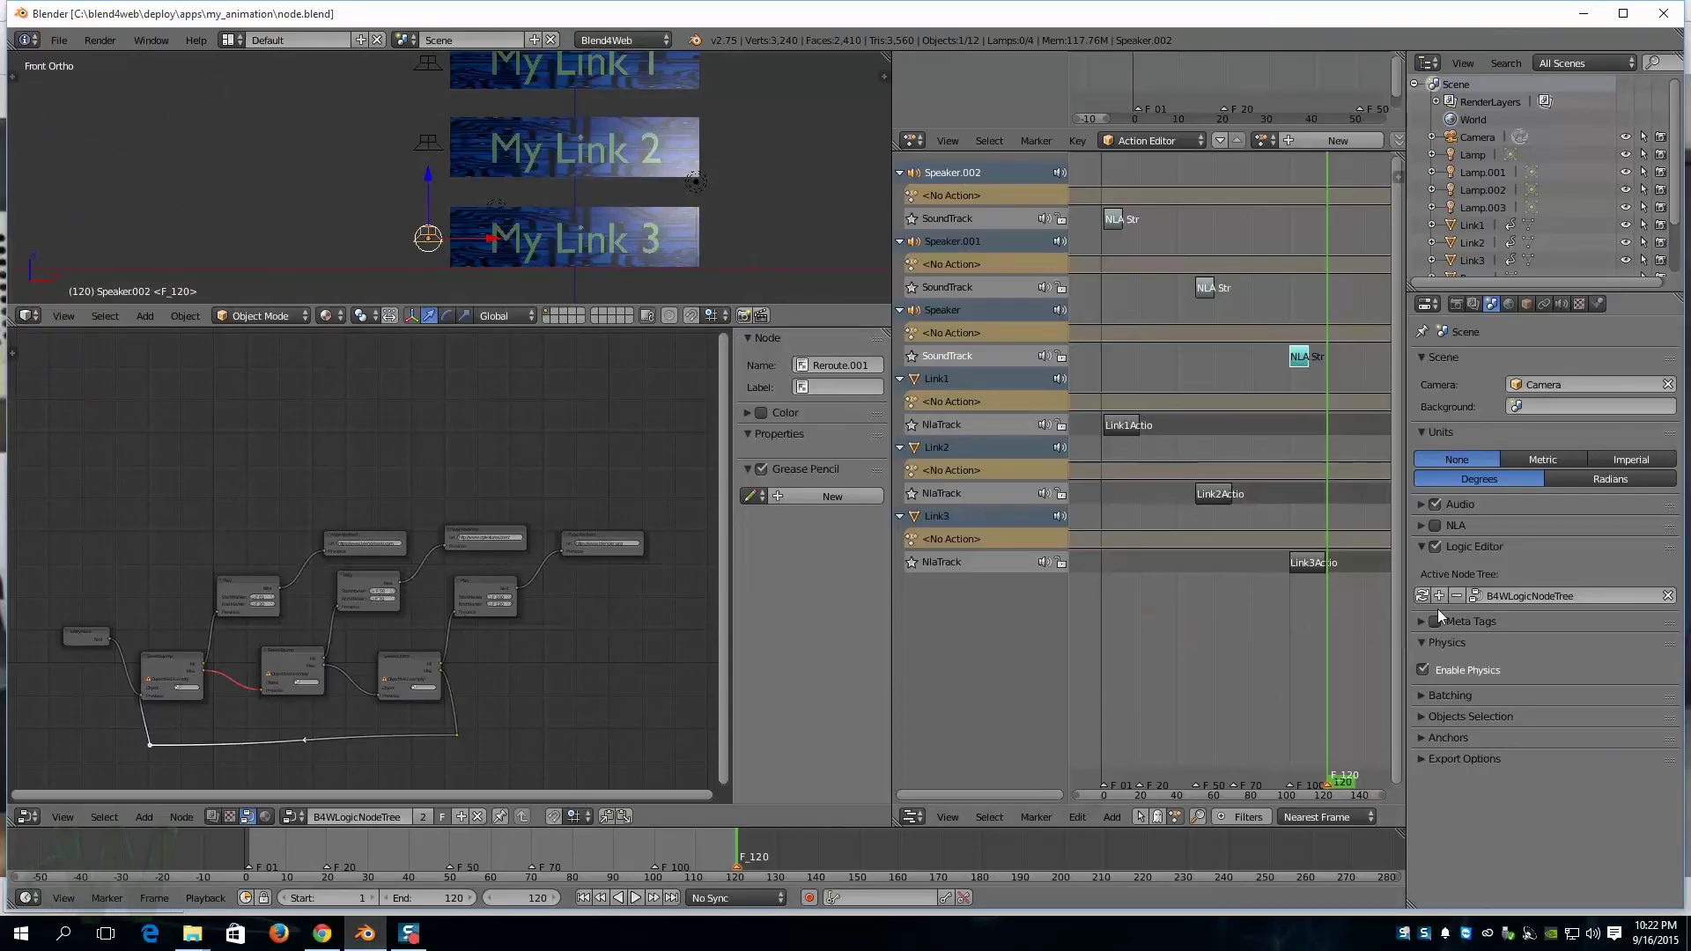
click(1526, 304)
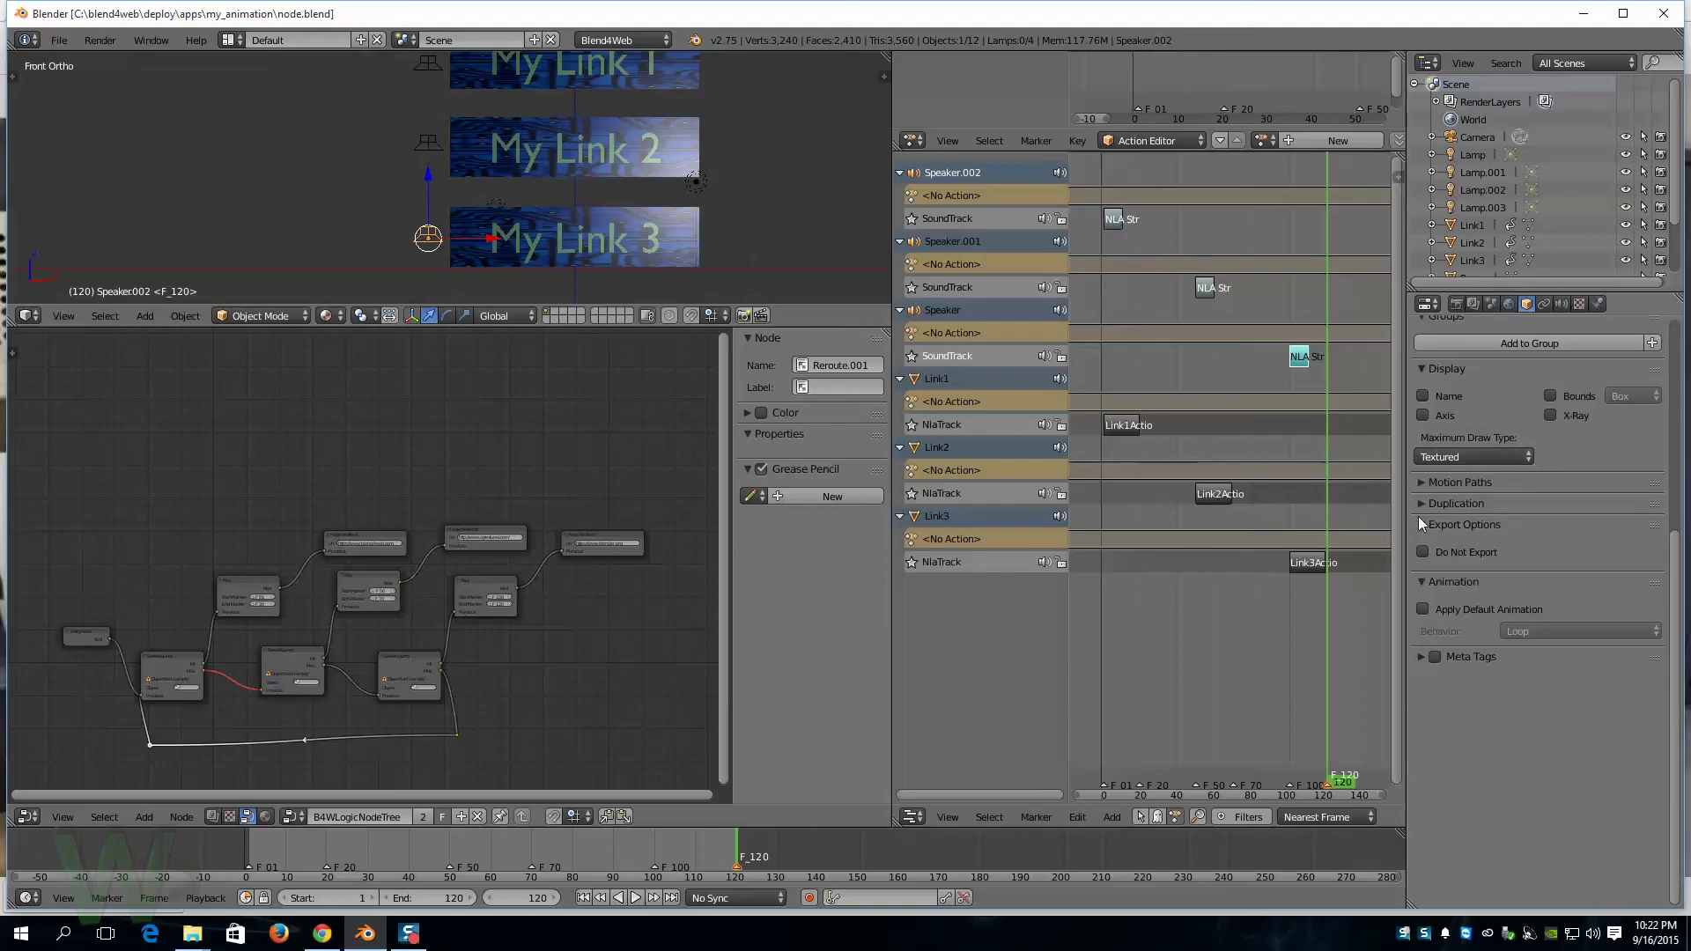
right_click(606, 241)
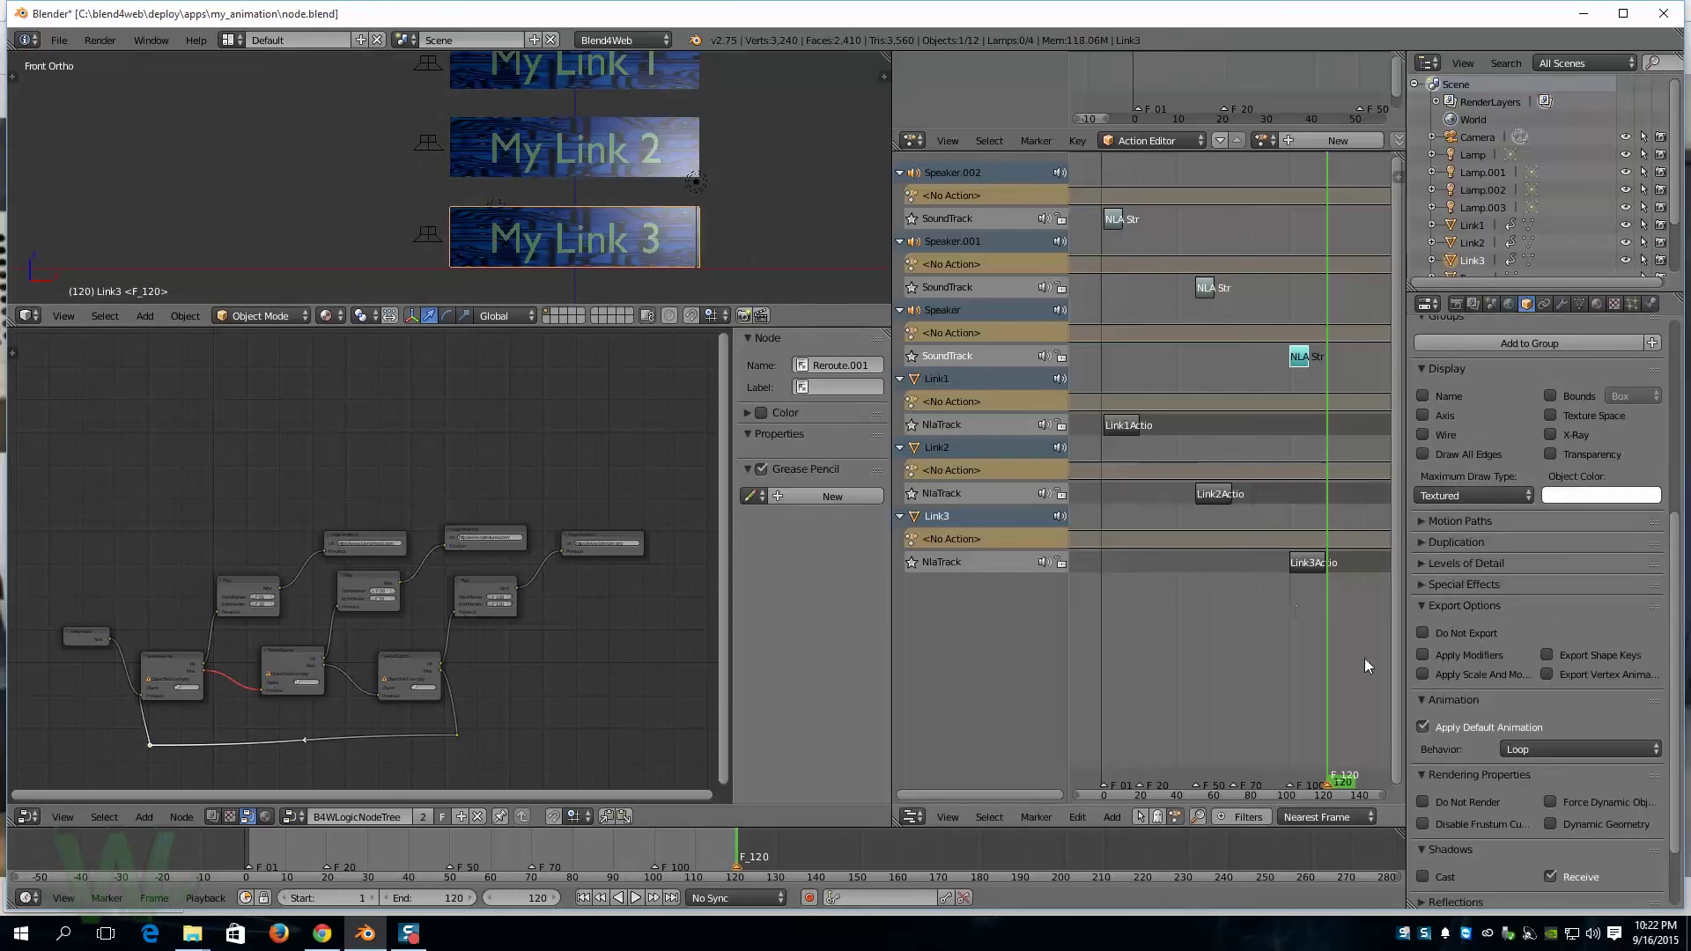
click(1425, 728)
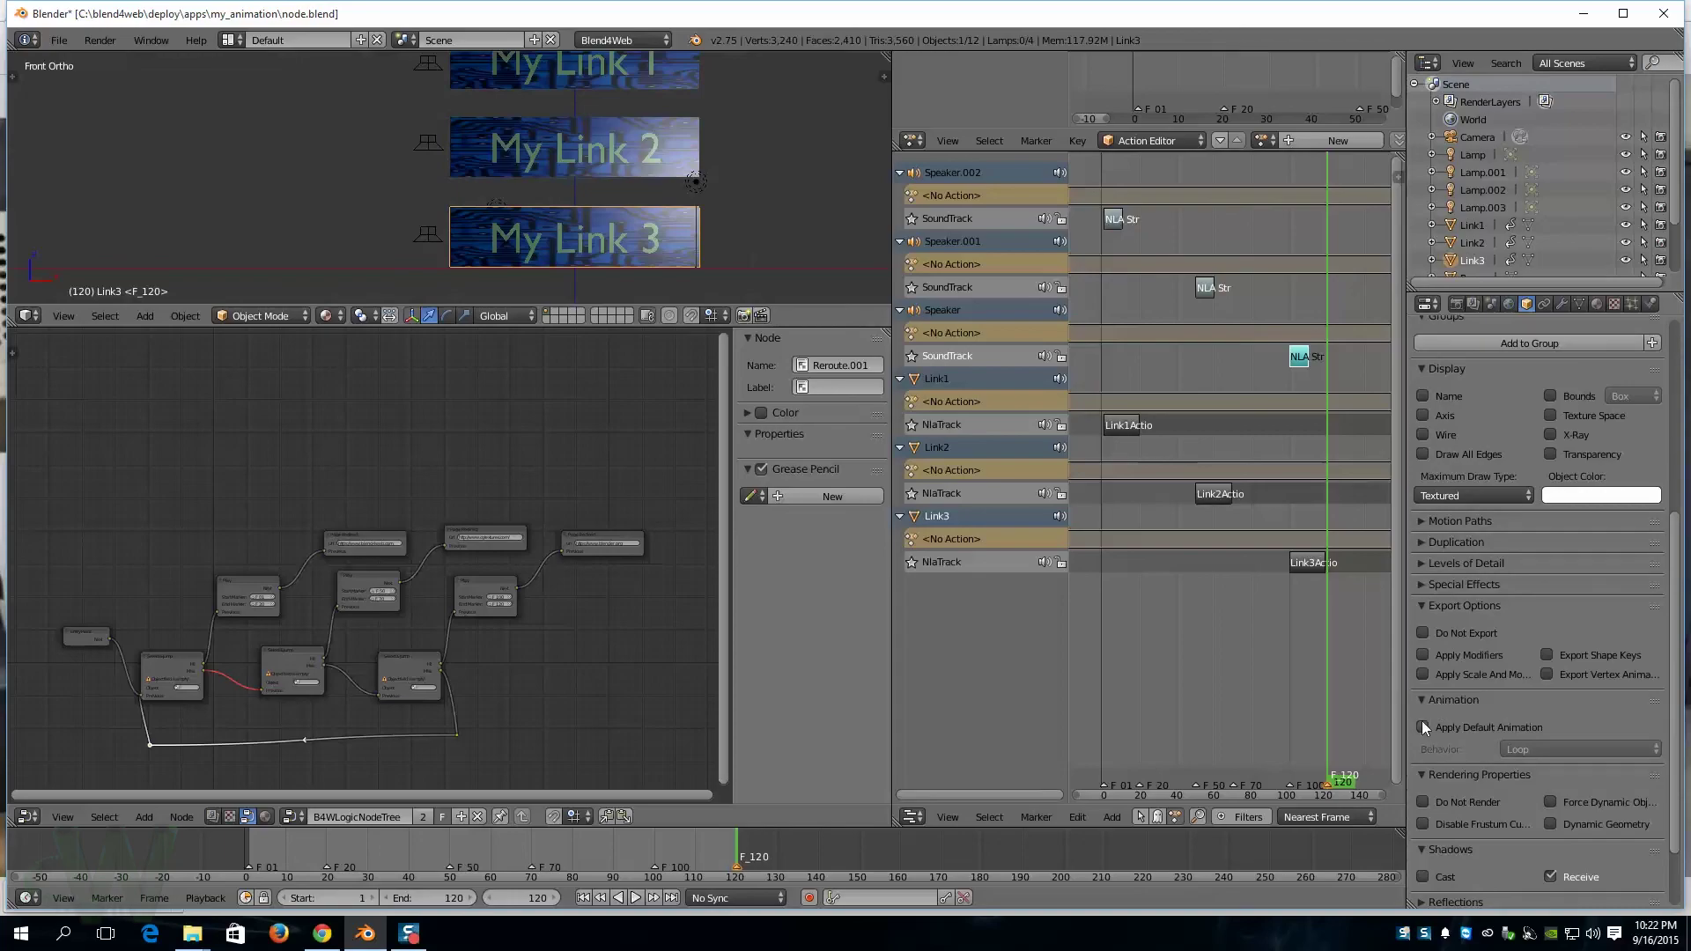
key(ctrl+s)
Step: Expand the scene's NLA settings and enable NLA
click(1492, 305)
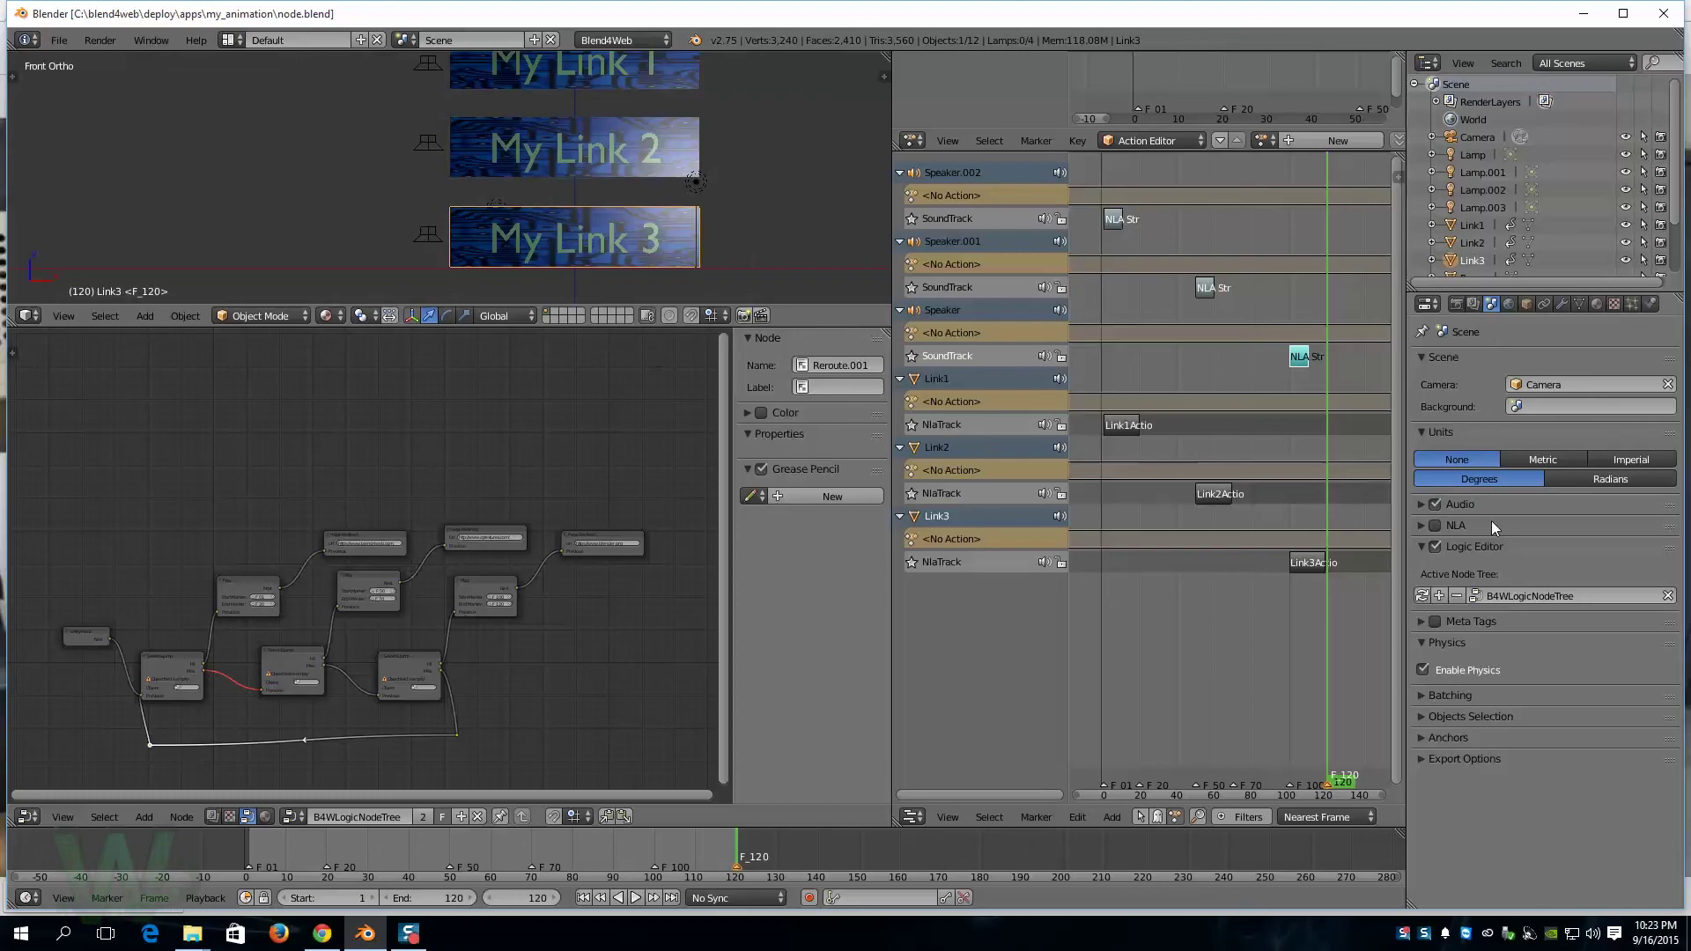
click(1422, 526)
click(1435, 526)
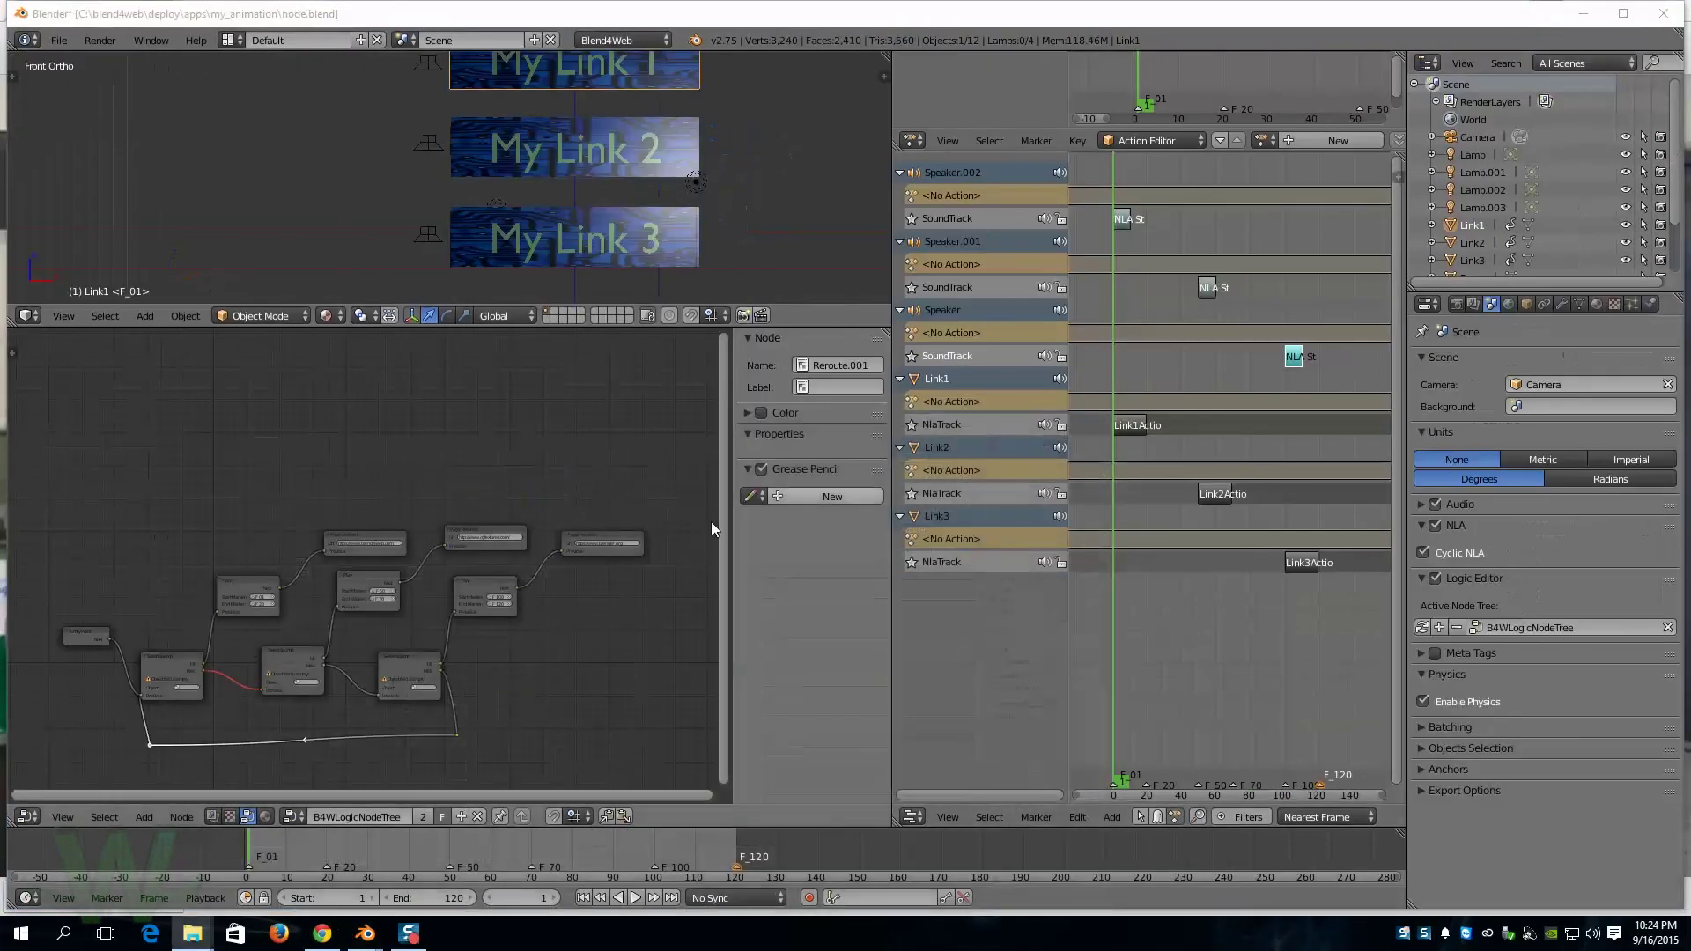
Step: Assign Link1 as the object of the first Select & Jump node
scroll(186, 674, up, 2)
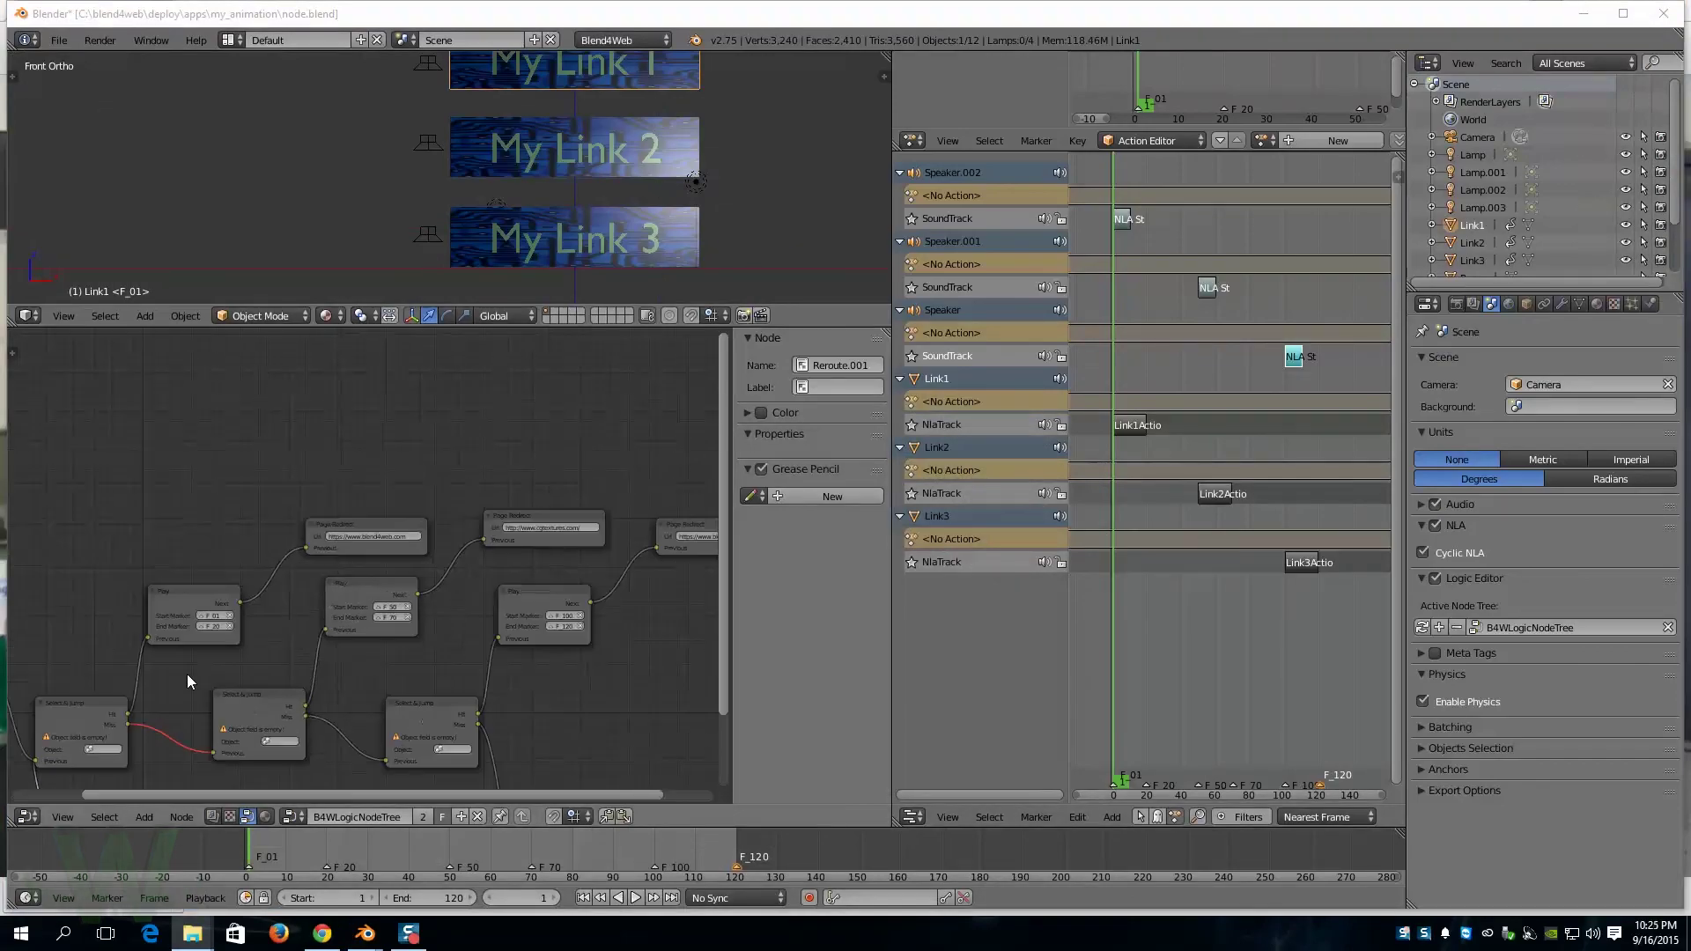
scroll(251, 555, up, 5)
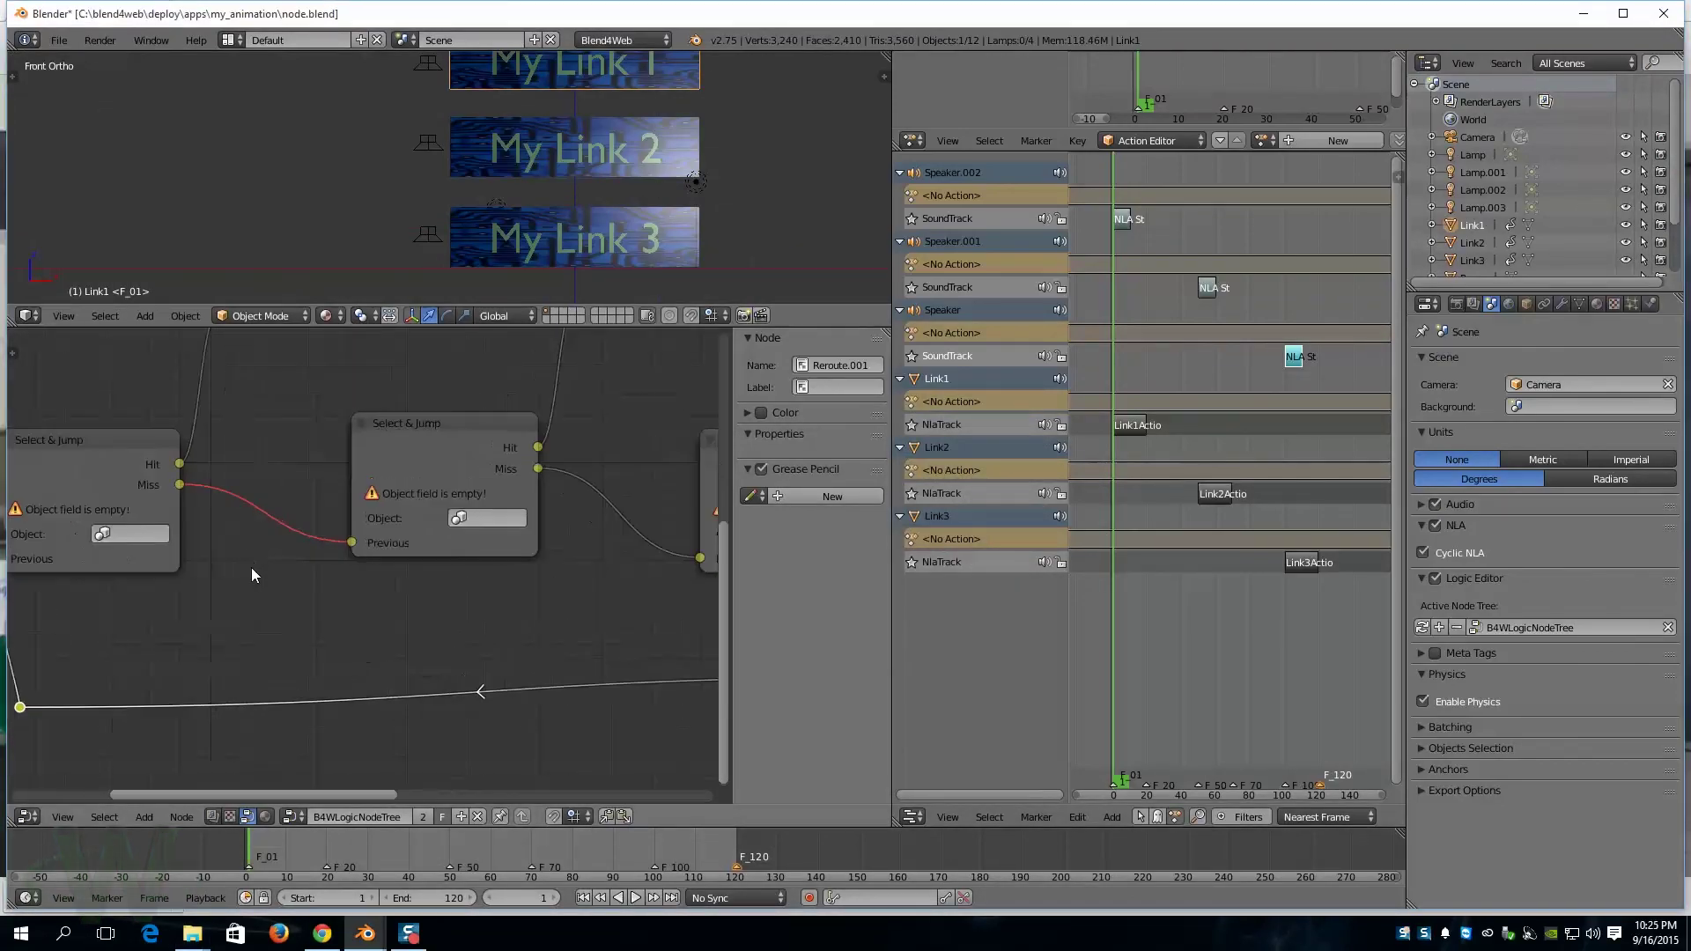
middle_drag(251, 567, 482, 596)
scroll(428, 617, up, 1)
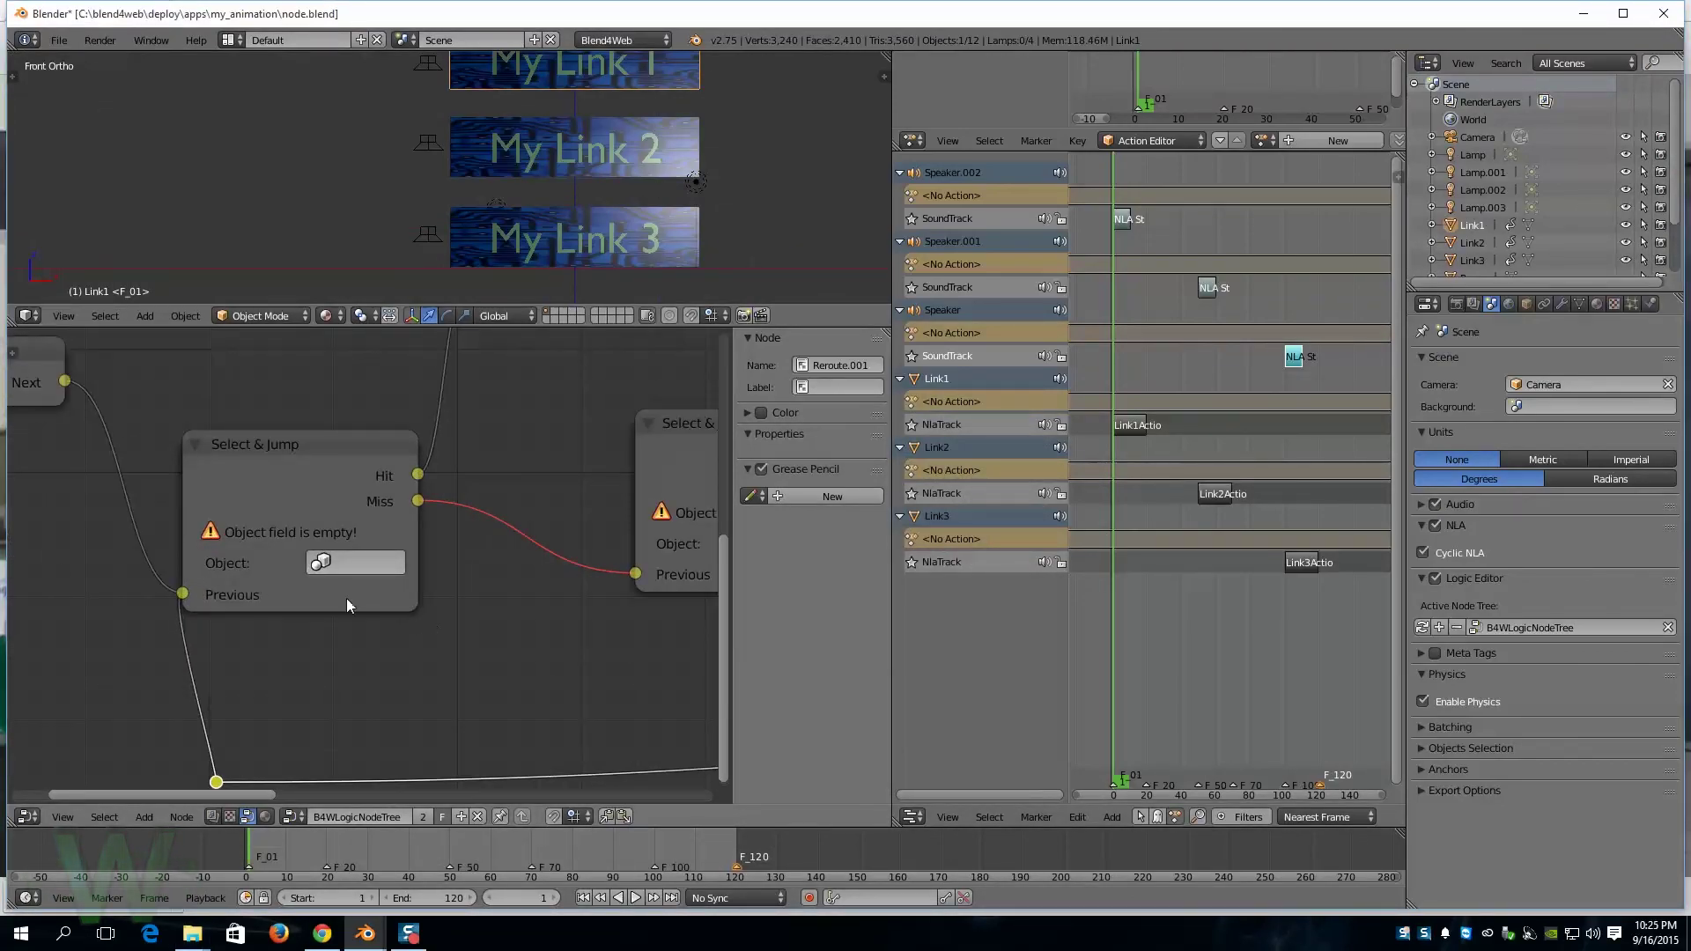
click(320, 561)
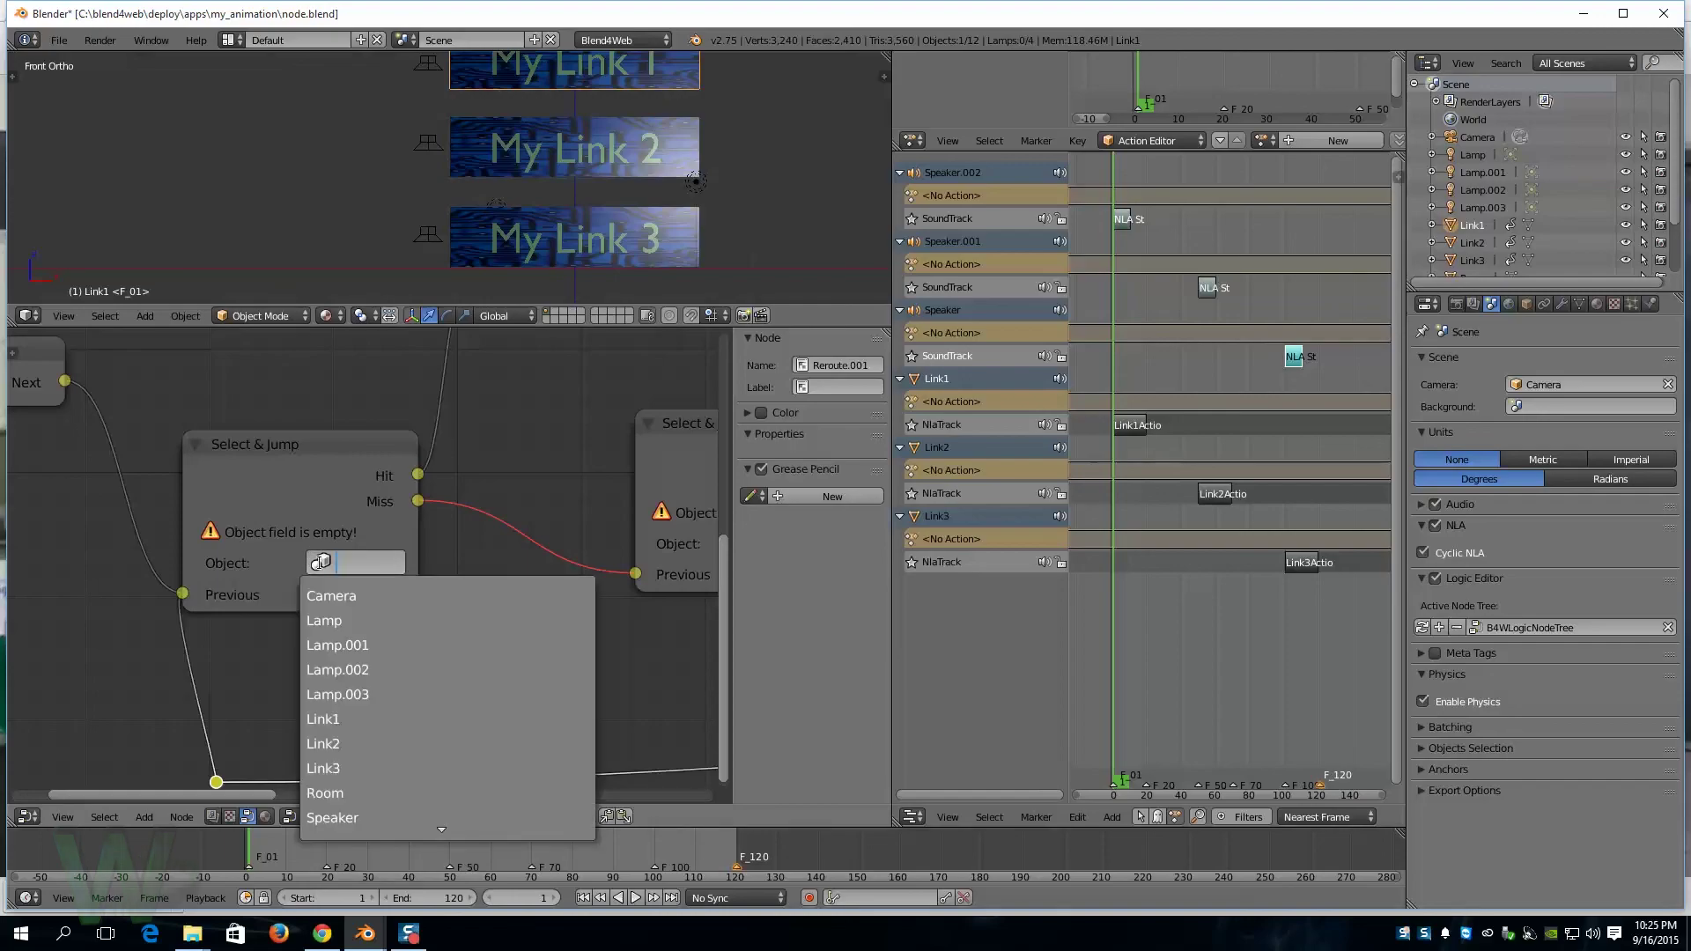
click(436, 718)
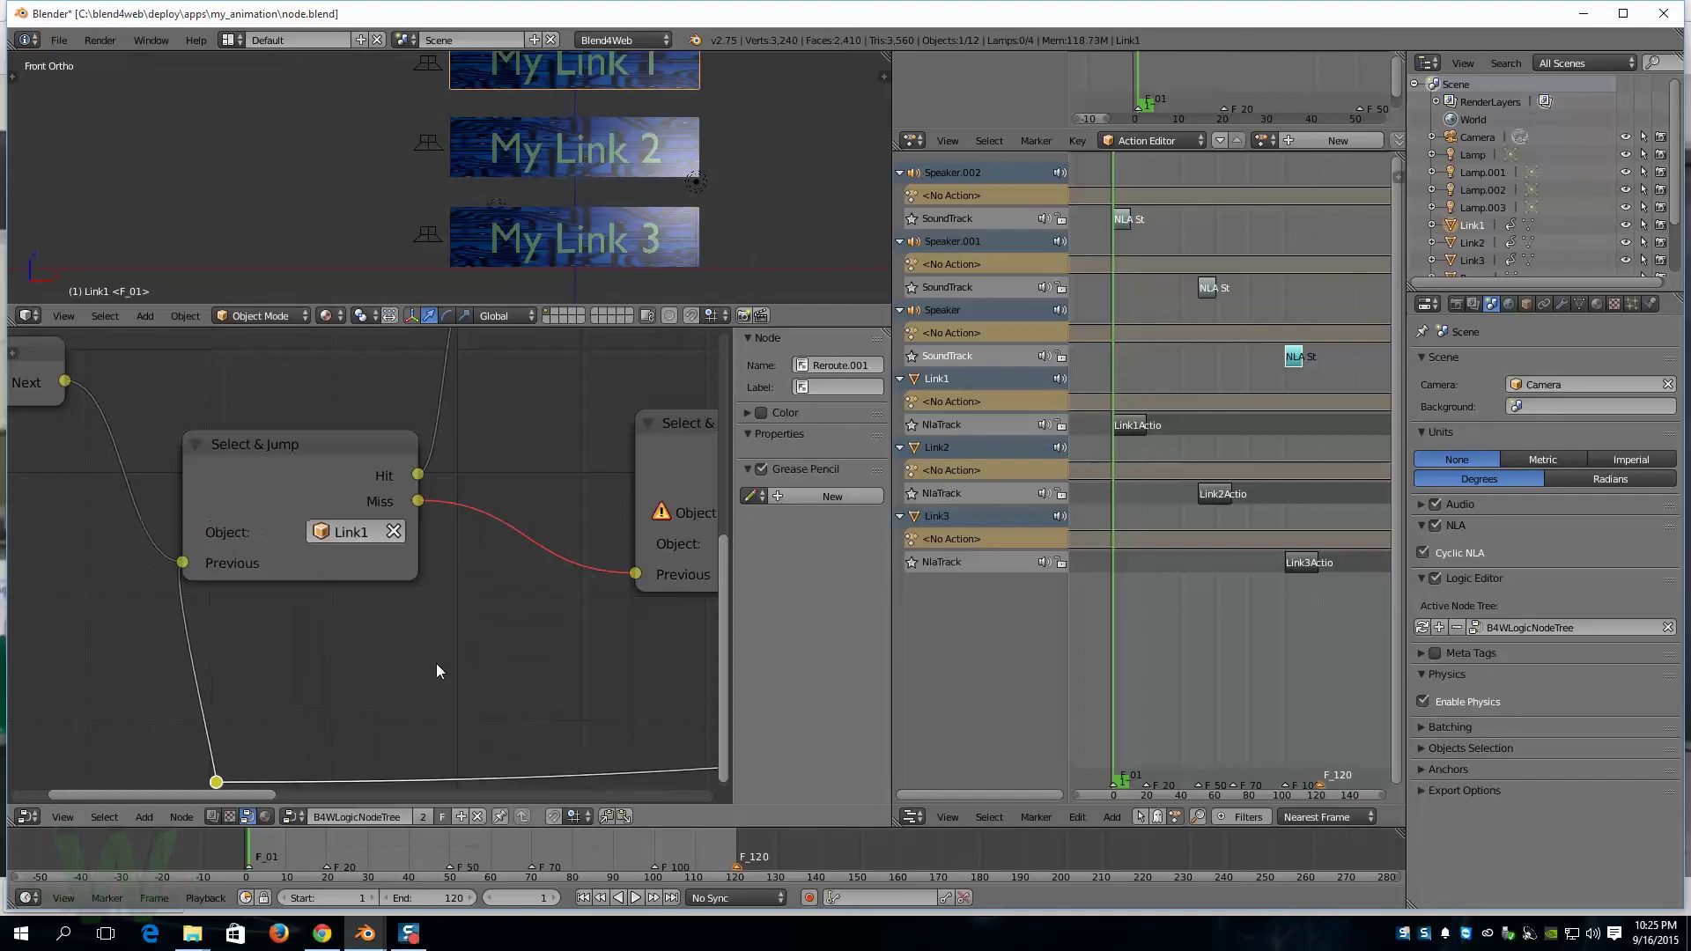
Step: Assign Link2 as the object of the second Select & Jump node
middle_drag(546, 654, 251, 665)
click(508, 554)
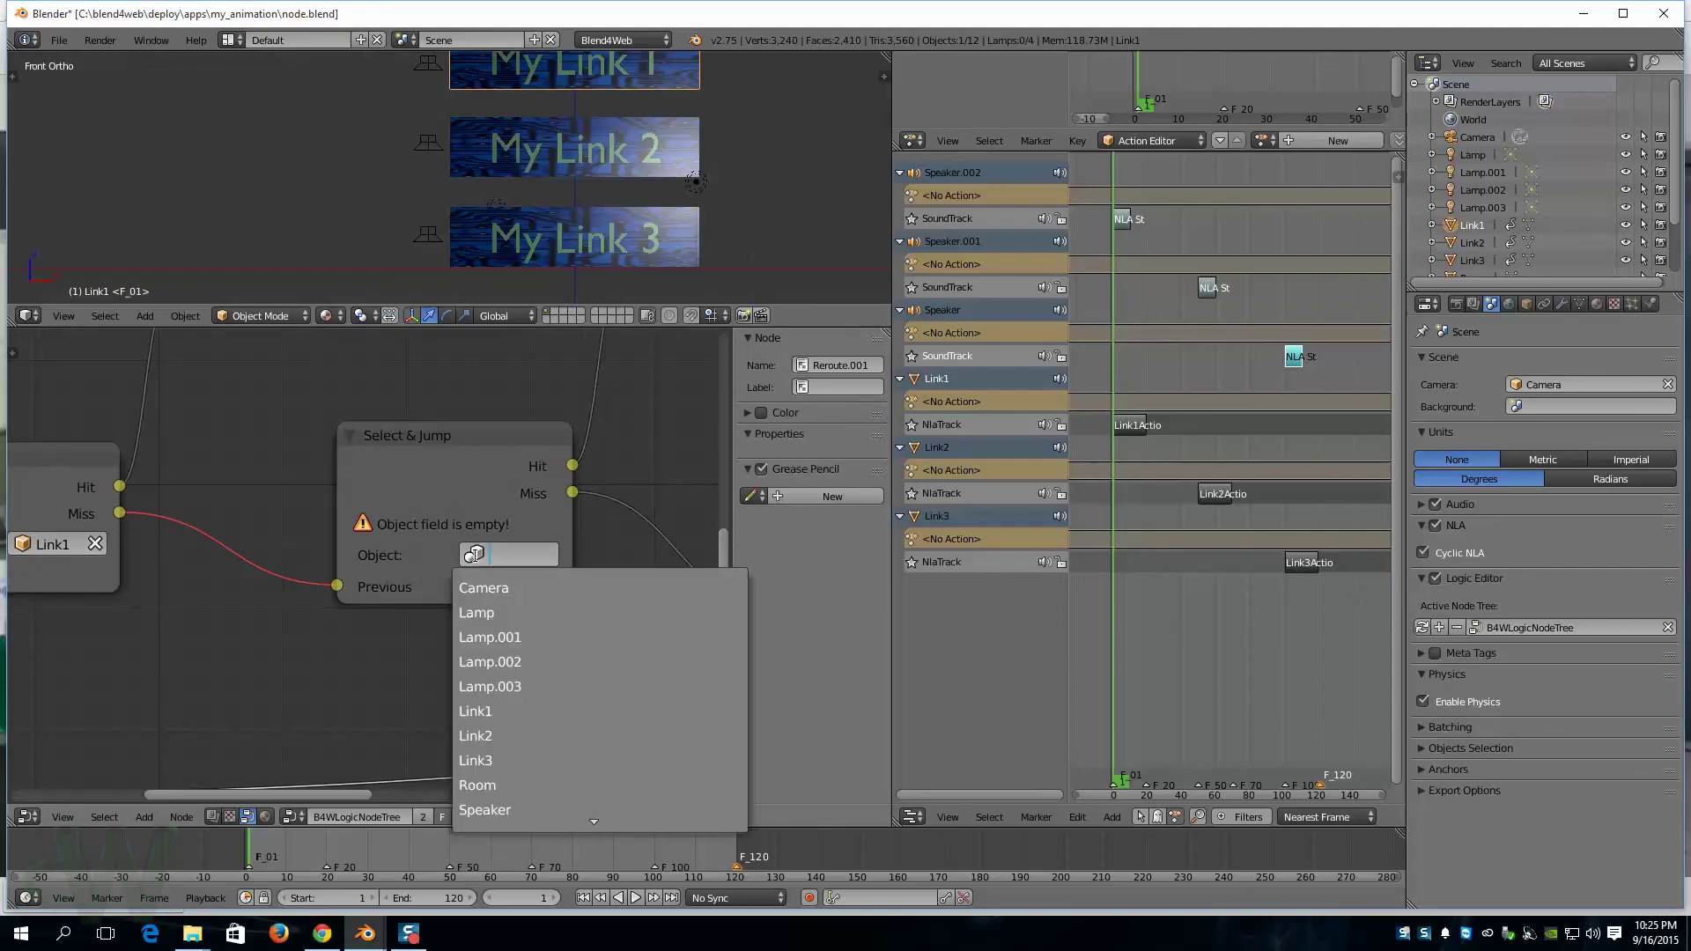
click(525, 738)
Step: Assign Link3 as the object of the third Select & Jump node
middle_drag(569, 687, 299, 648)
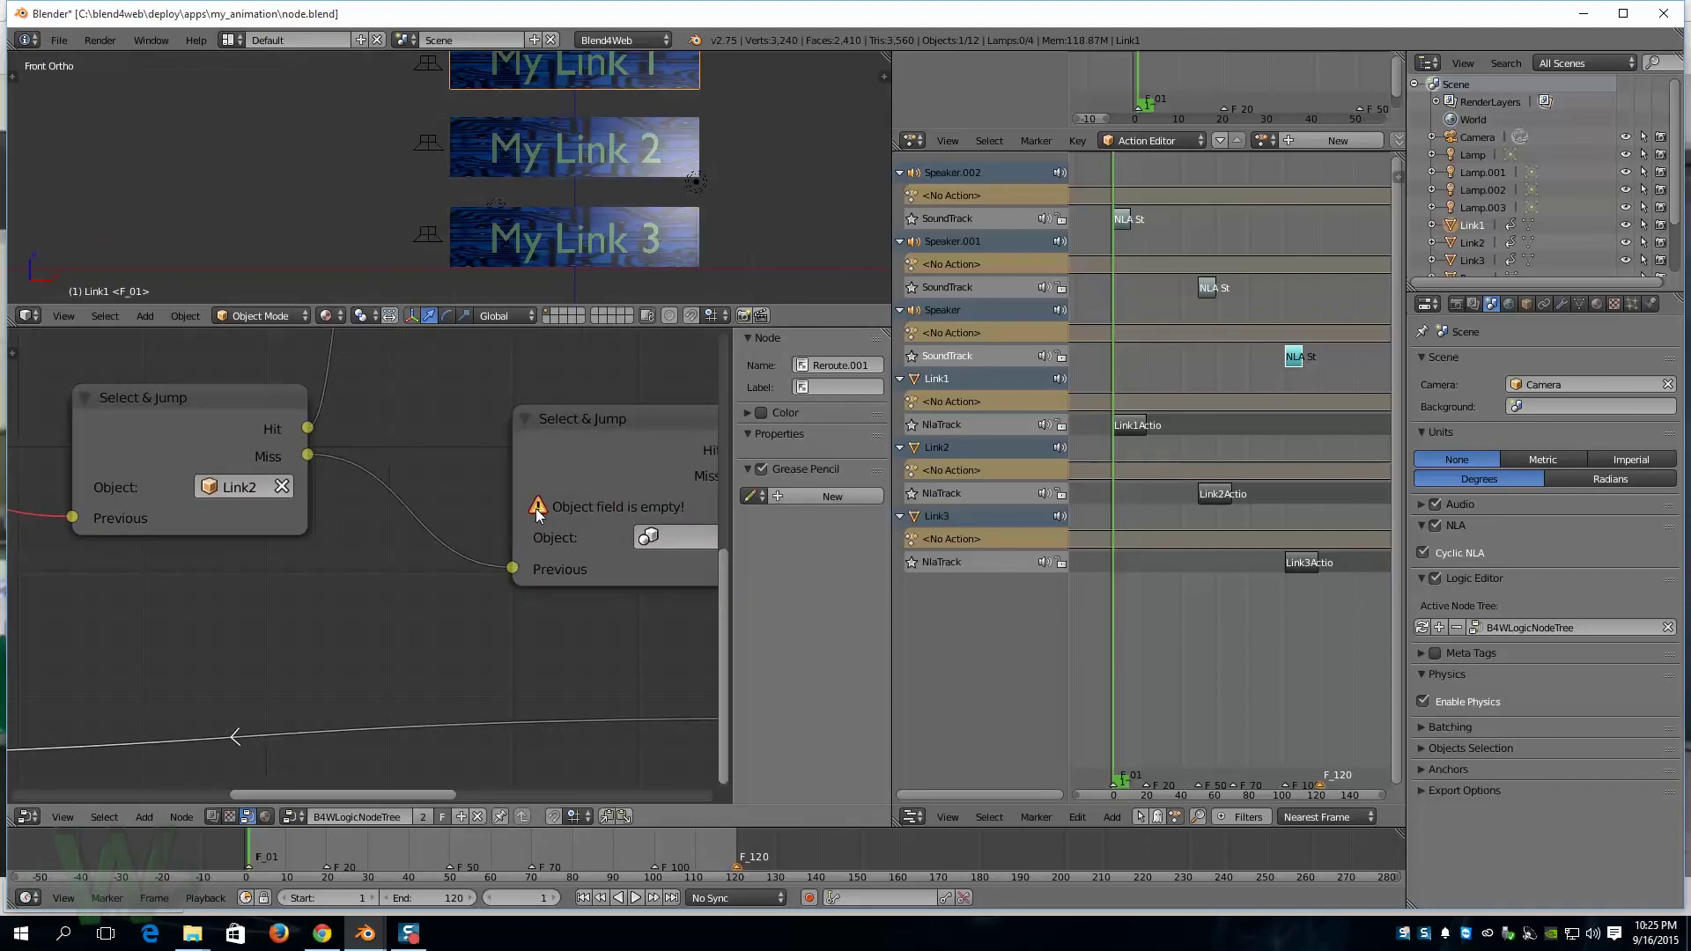
middle_drag(585, 631, 408, 642)
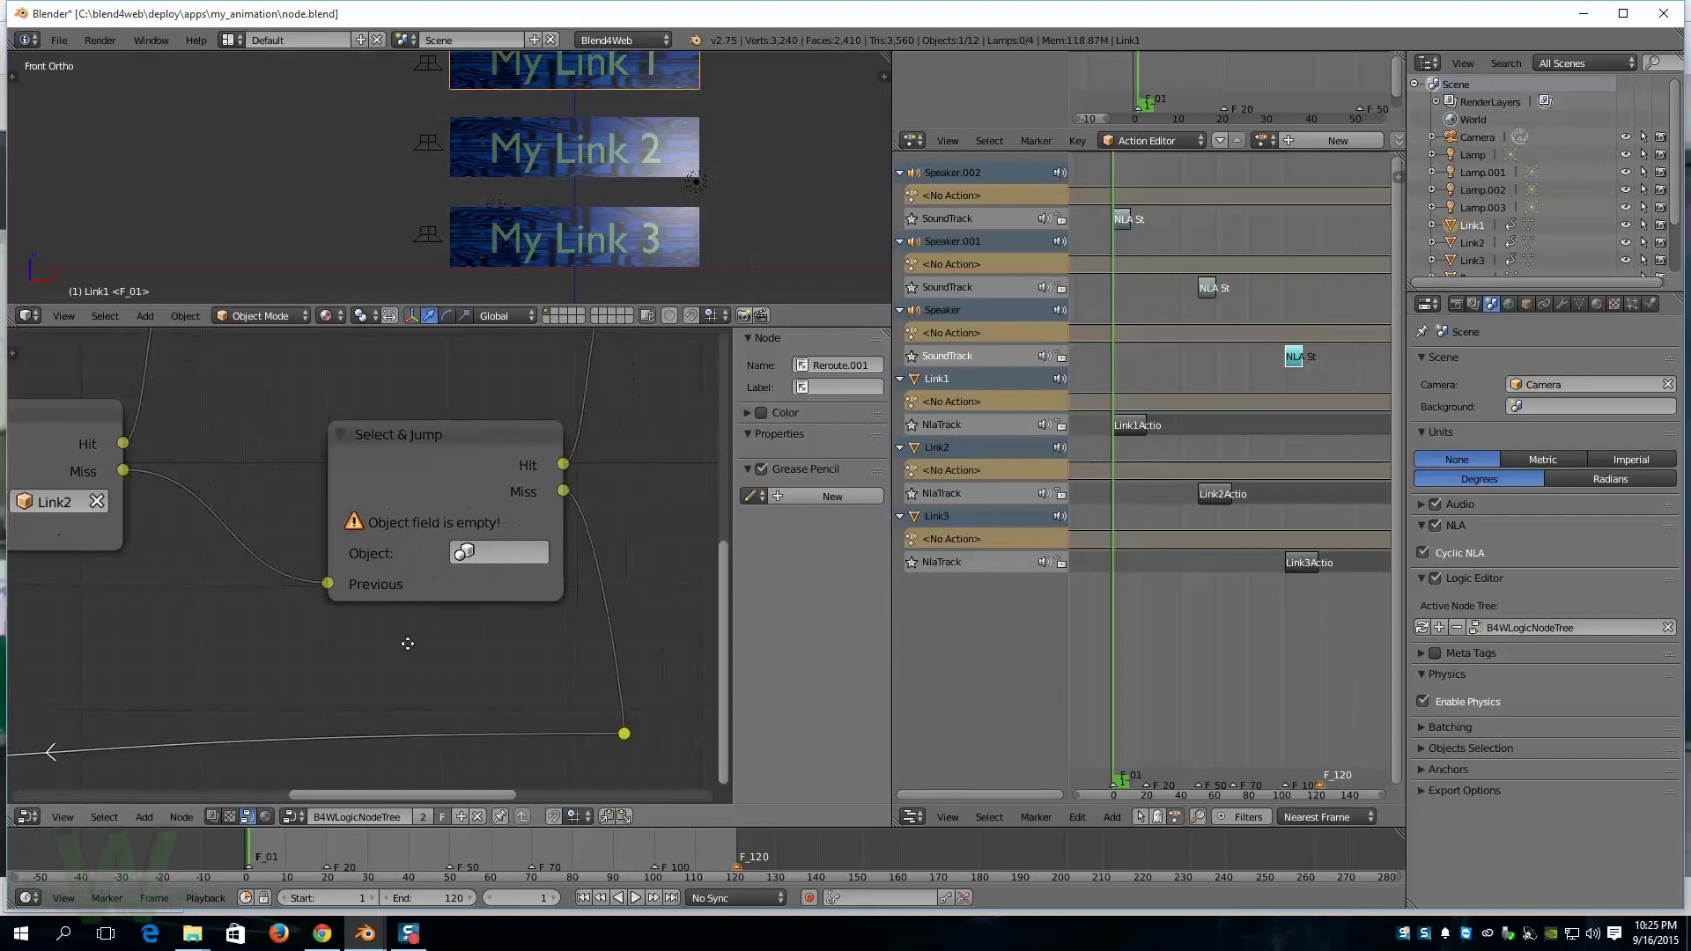
click(465, 554)
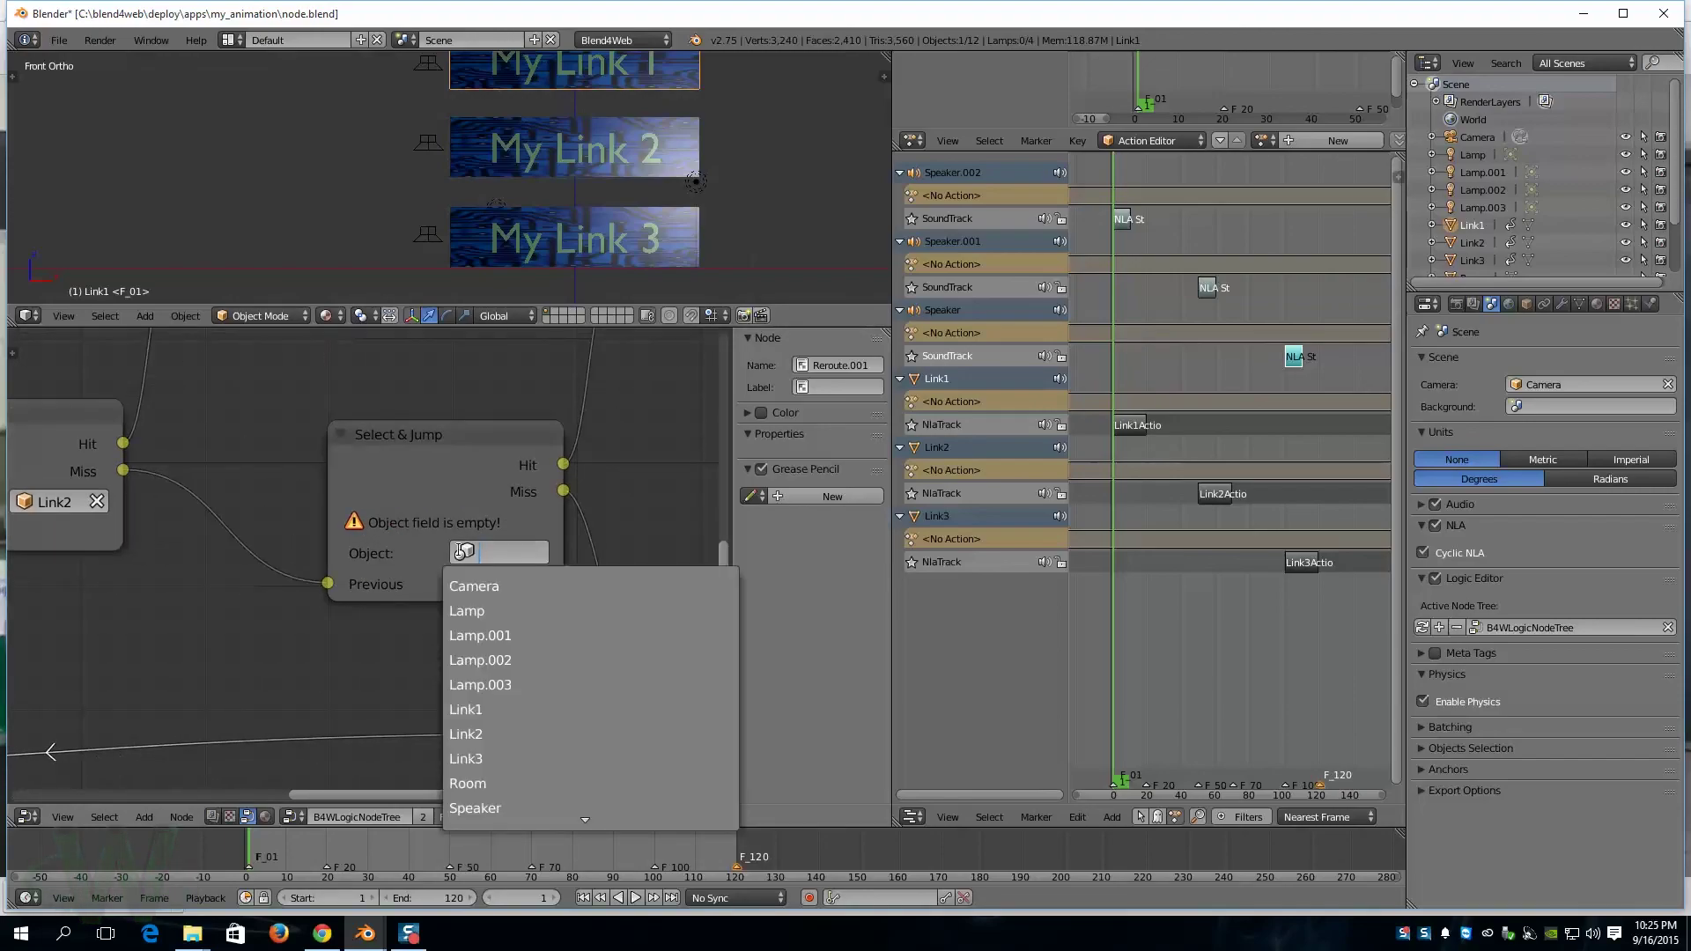
click(479, 765)
Step: Examine the logic node tree, checking the Select & Jump objects, their Hit and Miss connections, and the Play markers
scroll(481, 633, down, 4)
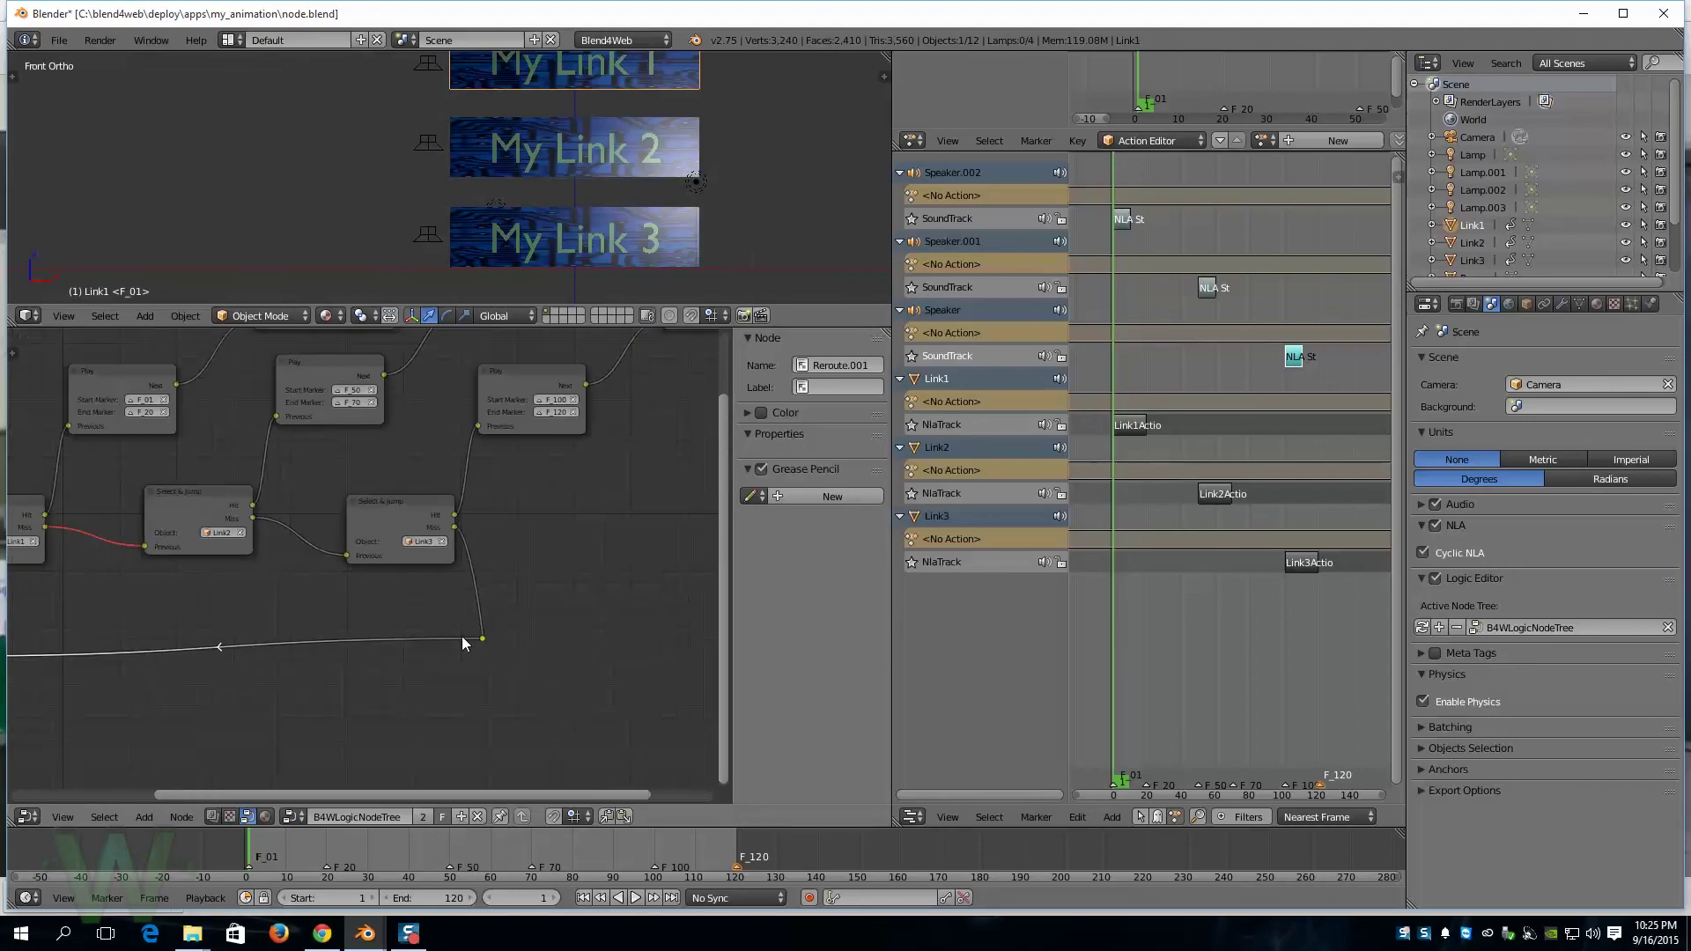
middle_drag(394, 632, 545, 663)
middle_drag(246, 652, 394, 657)
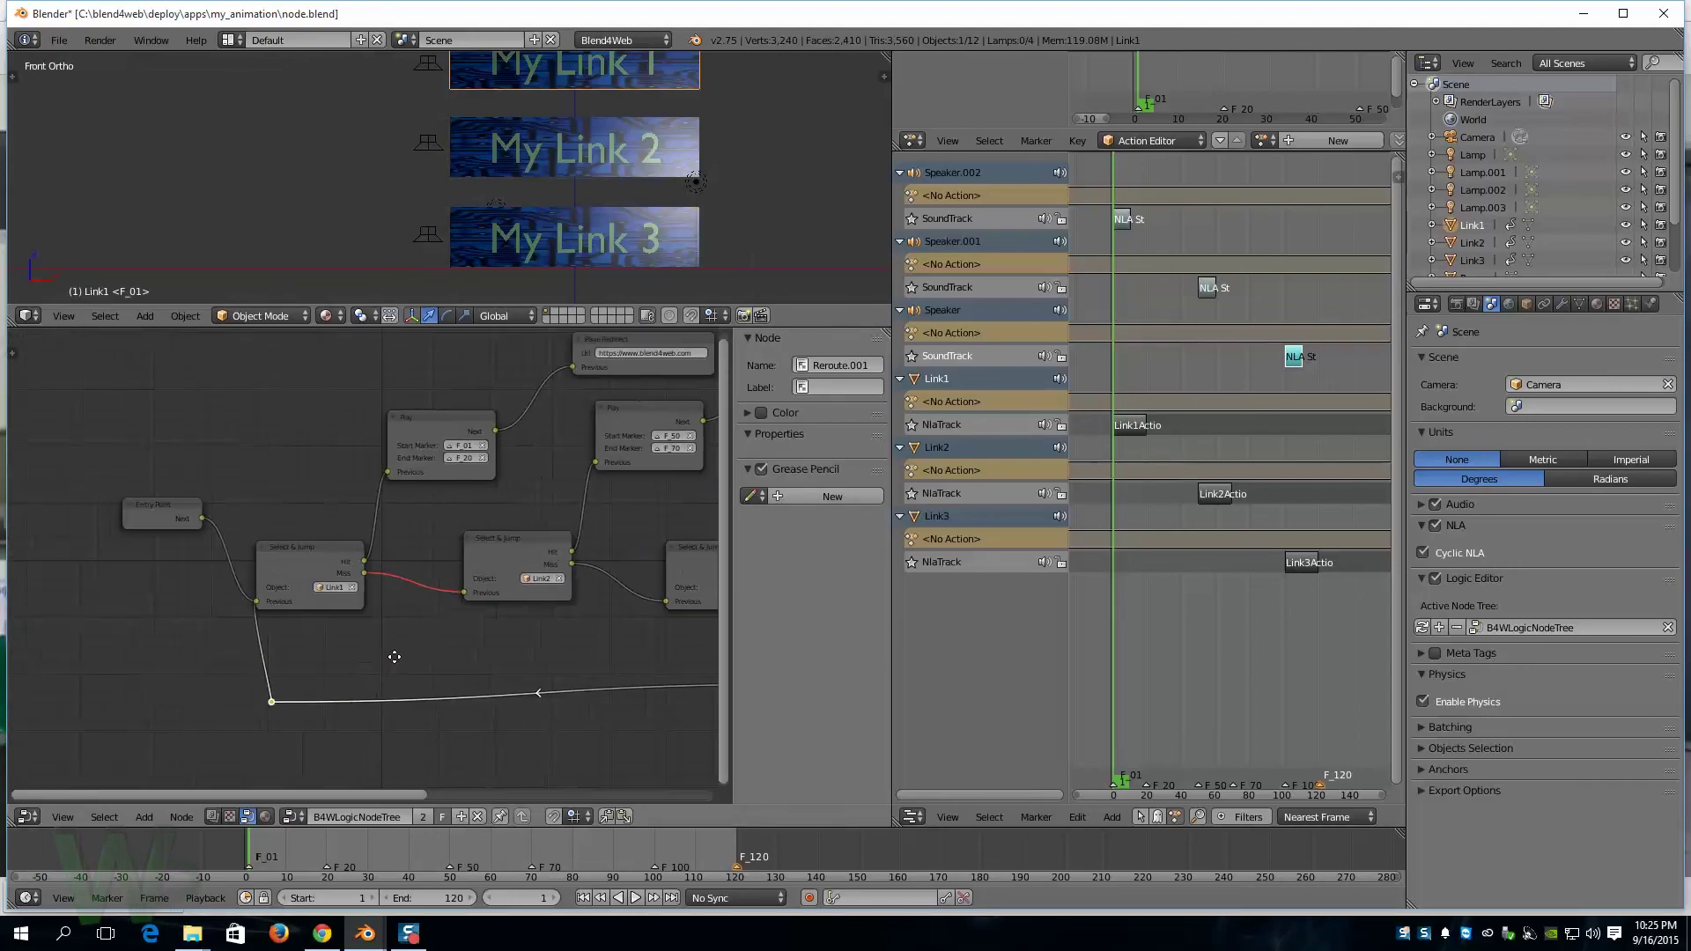
middle_drag(540, 645, 382, 642)
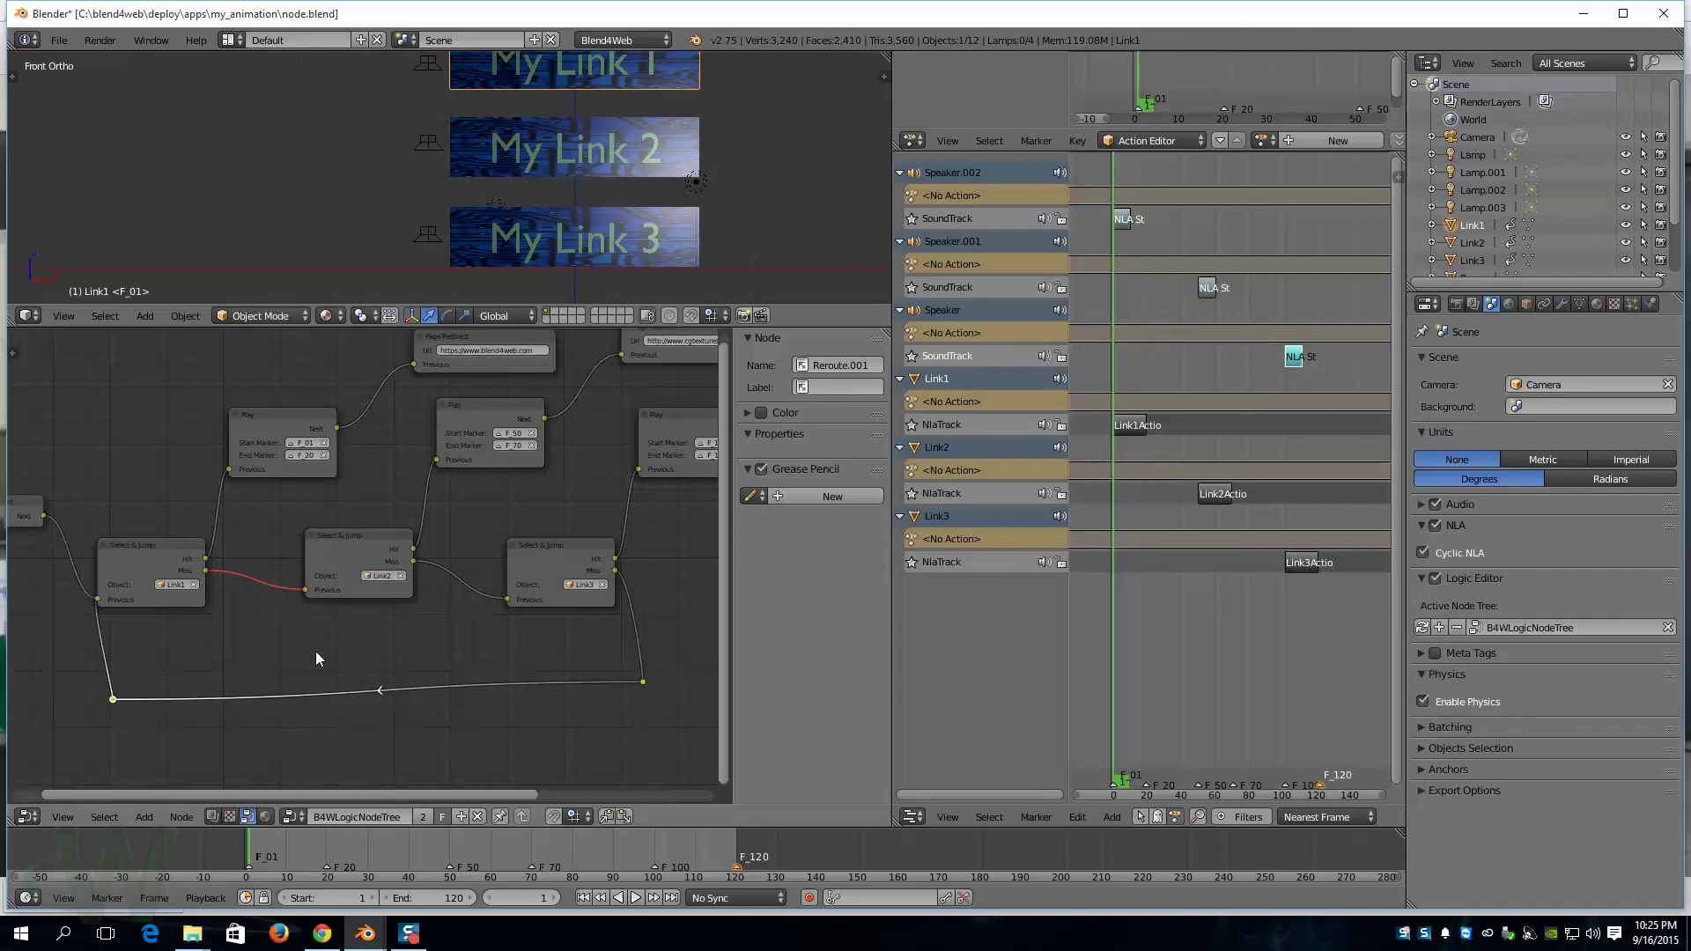
scroll(316, 652, down, 1)
scroll(316, 652, up, 2)
scroll(316, 658, up, 2)
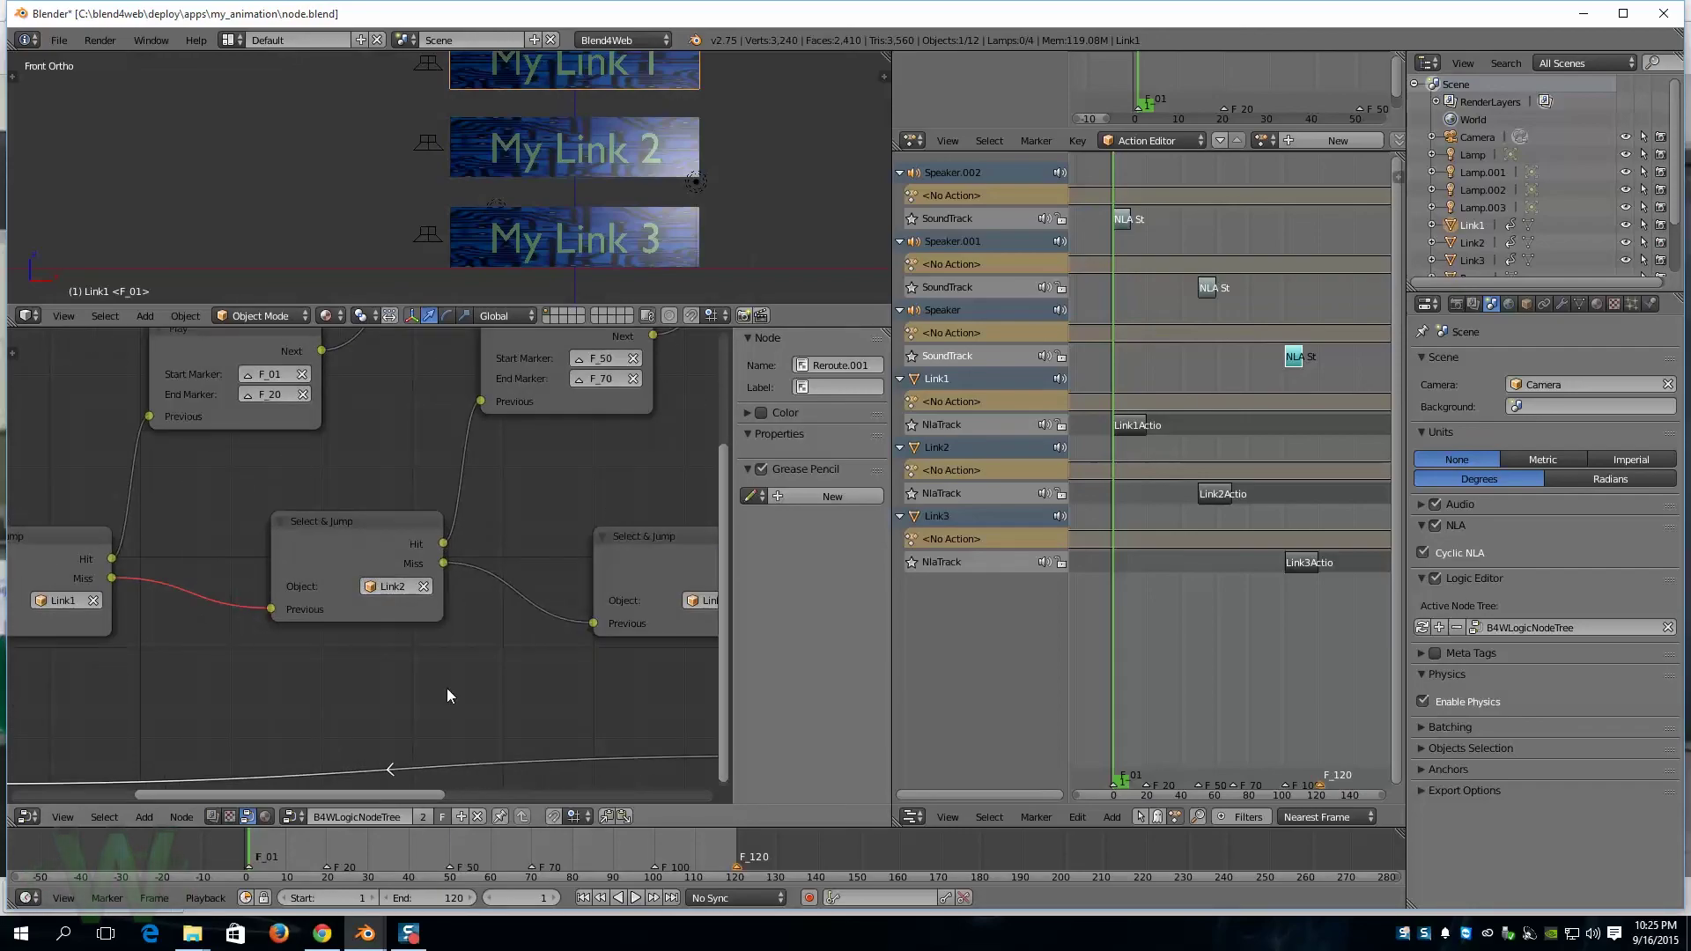
middle_drag(601, 641, 444, 687)
middle_drag(230, 654, 328, 697)
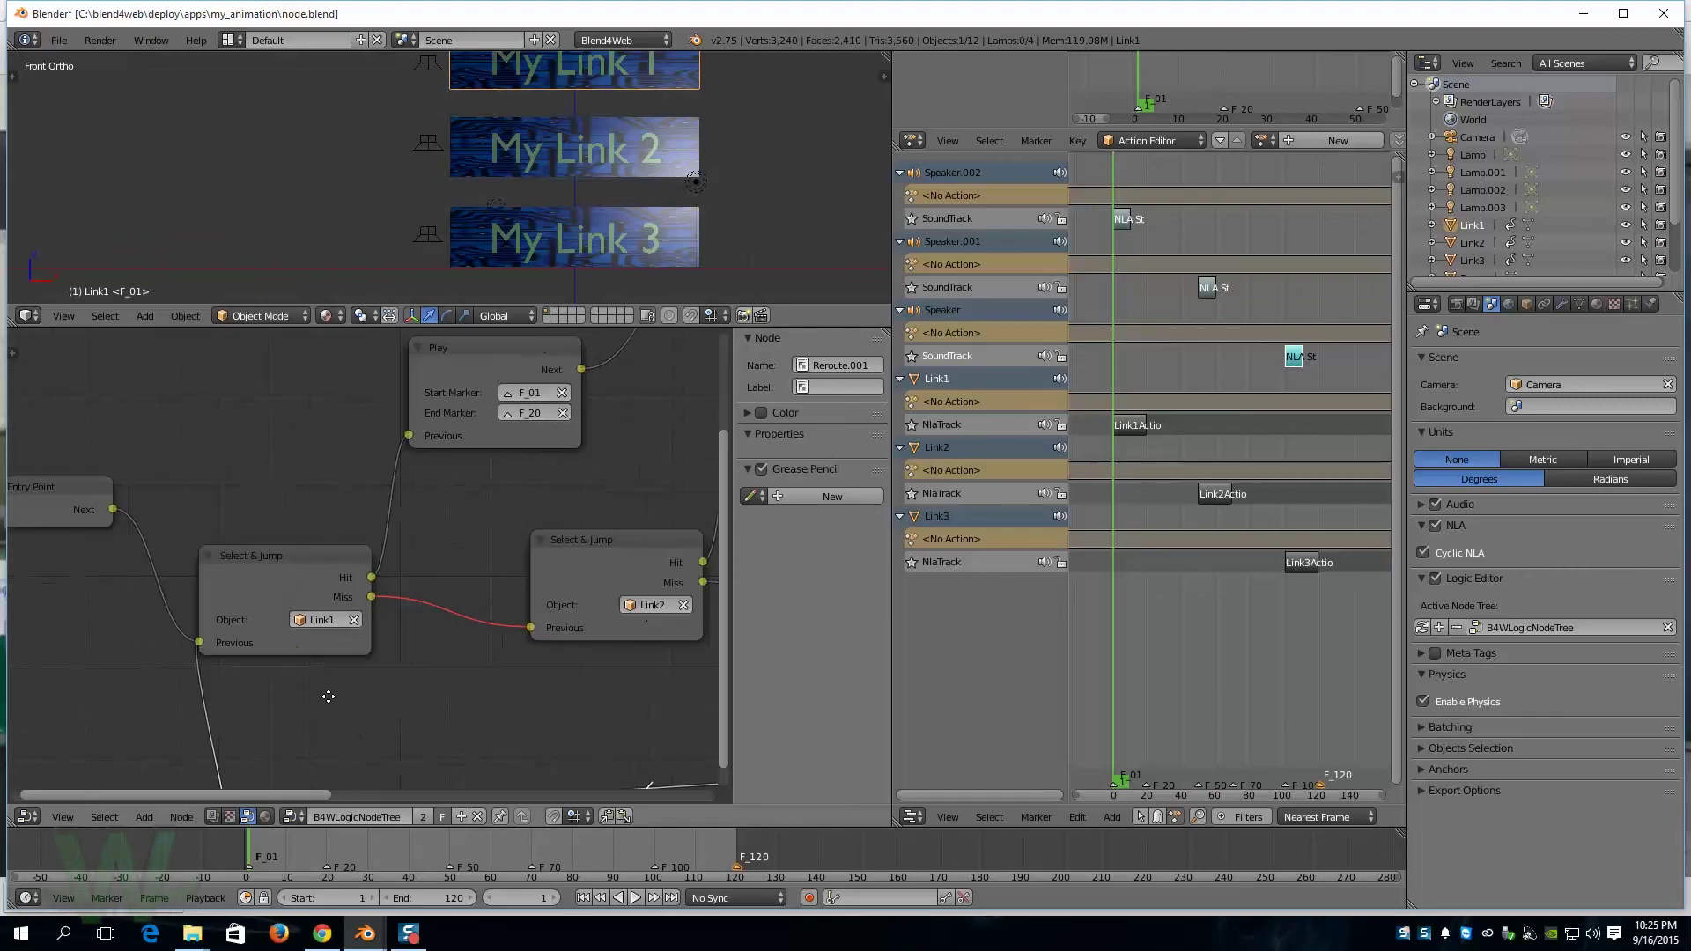
scroll(397, 683, down, 2)
middle_drag(505, 685, 337, 696)
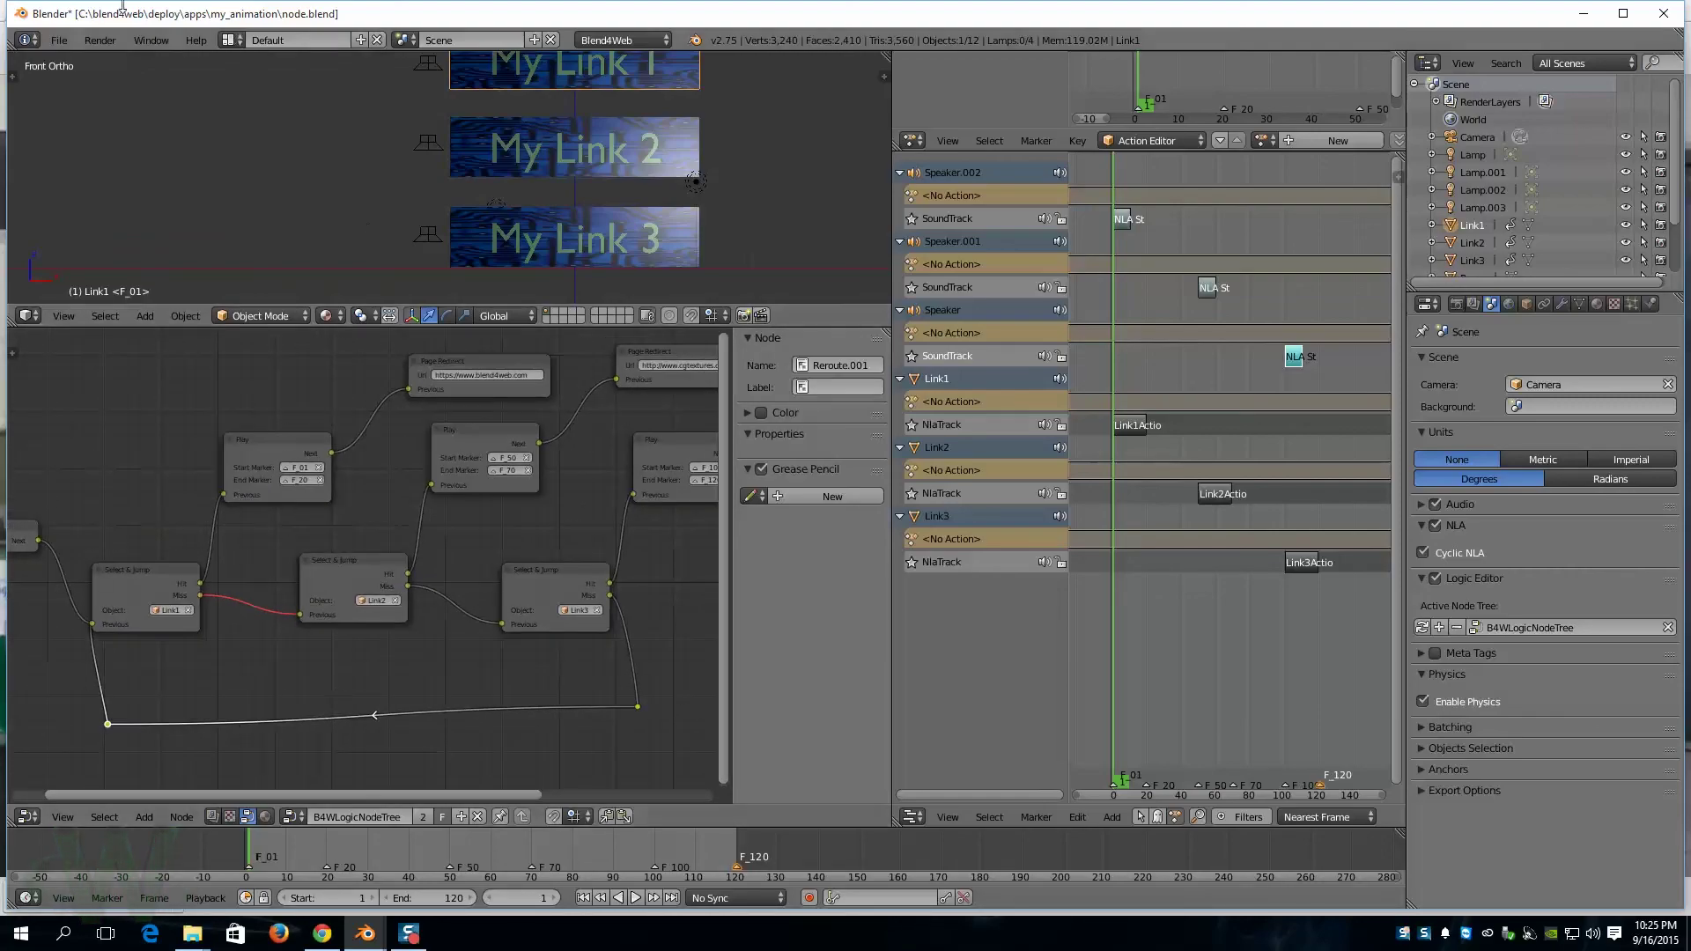
Step: Re-export the updated scene over node.html as Blend4Web HTML and refresh the panorama page in Chrome
click(62, 41)
mouse_move(156, 370)
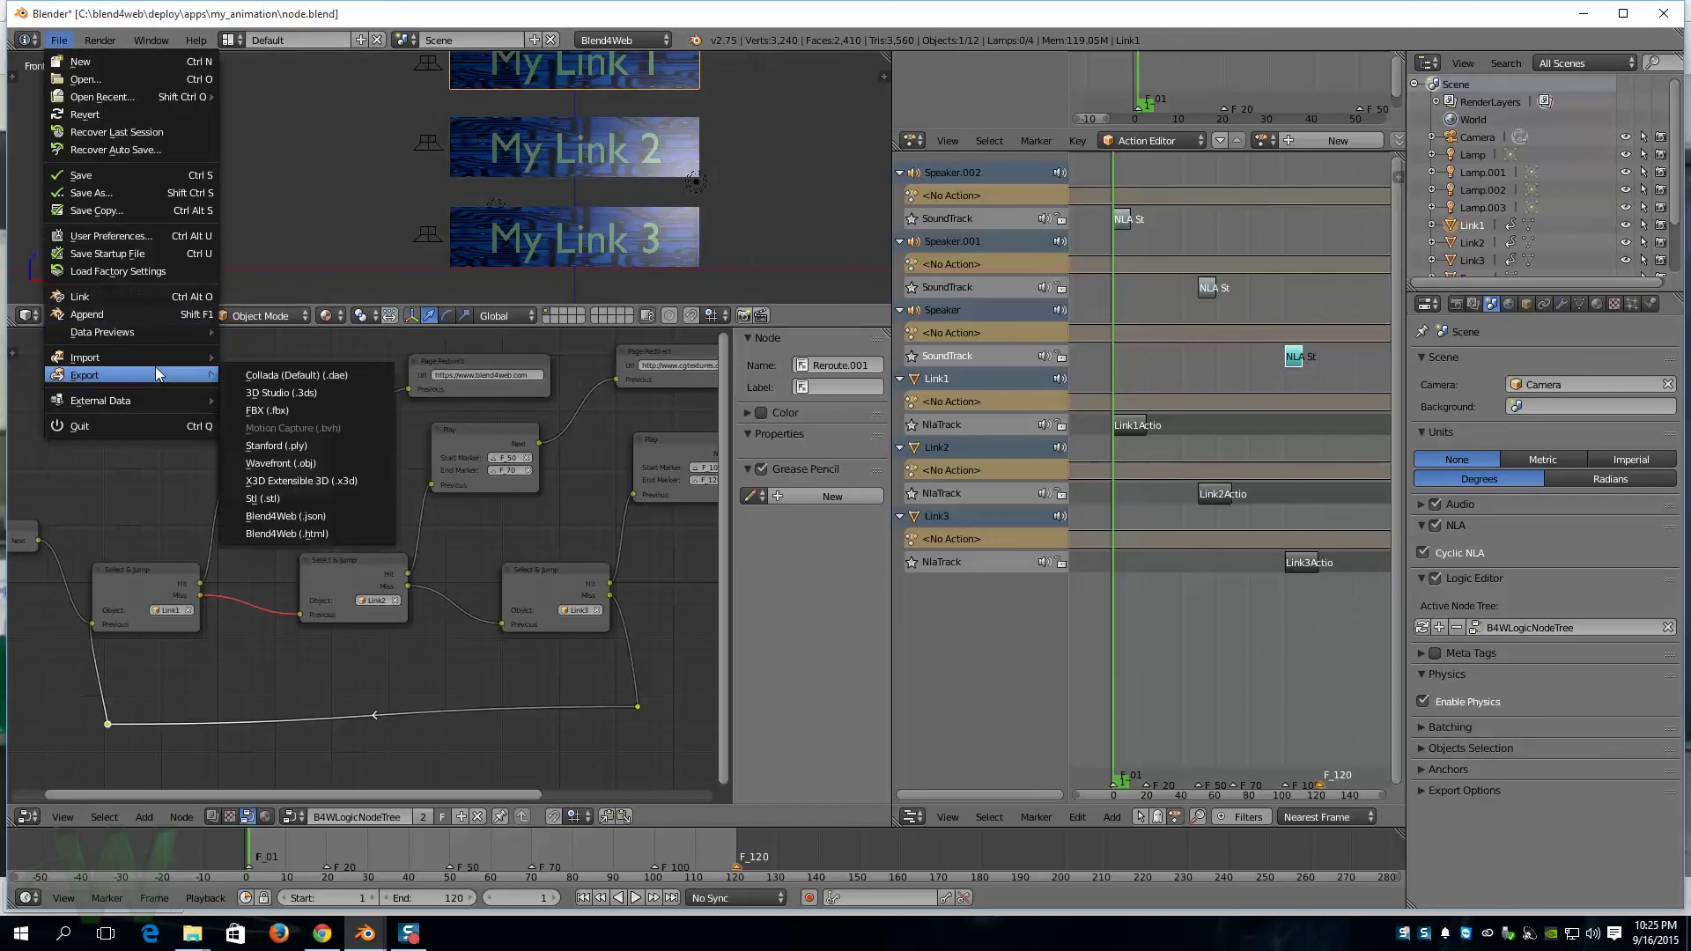
click(334, 532)
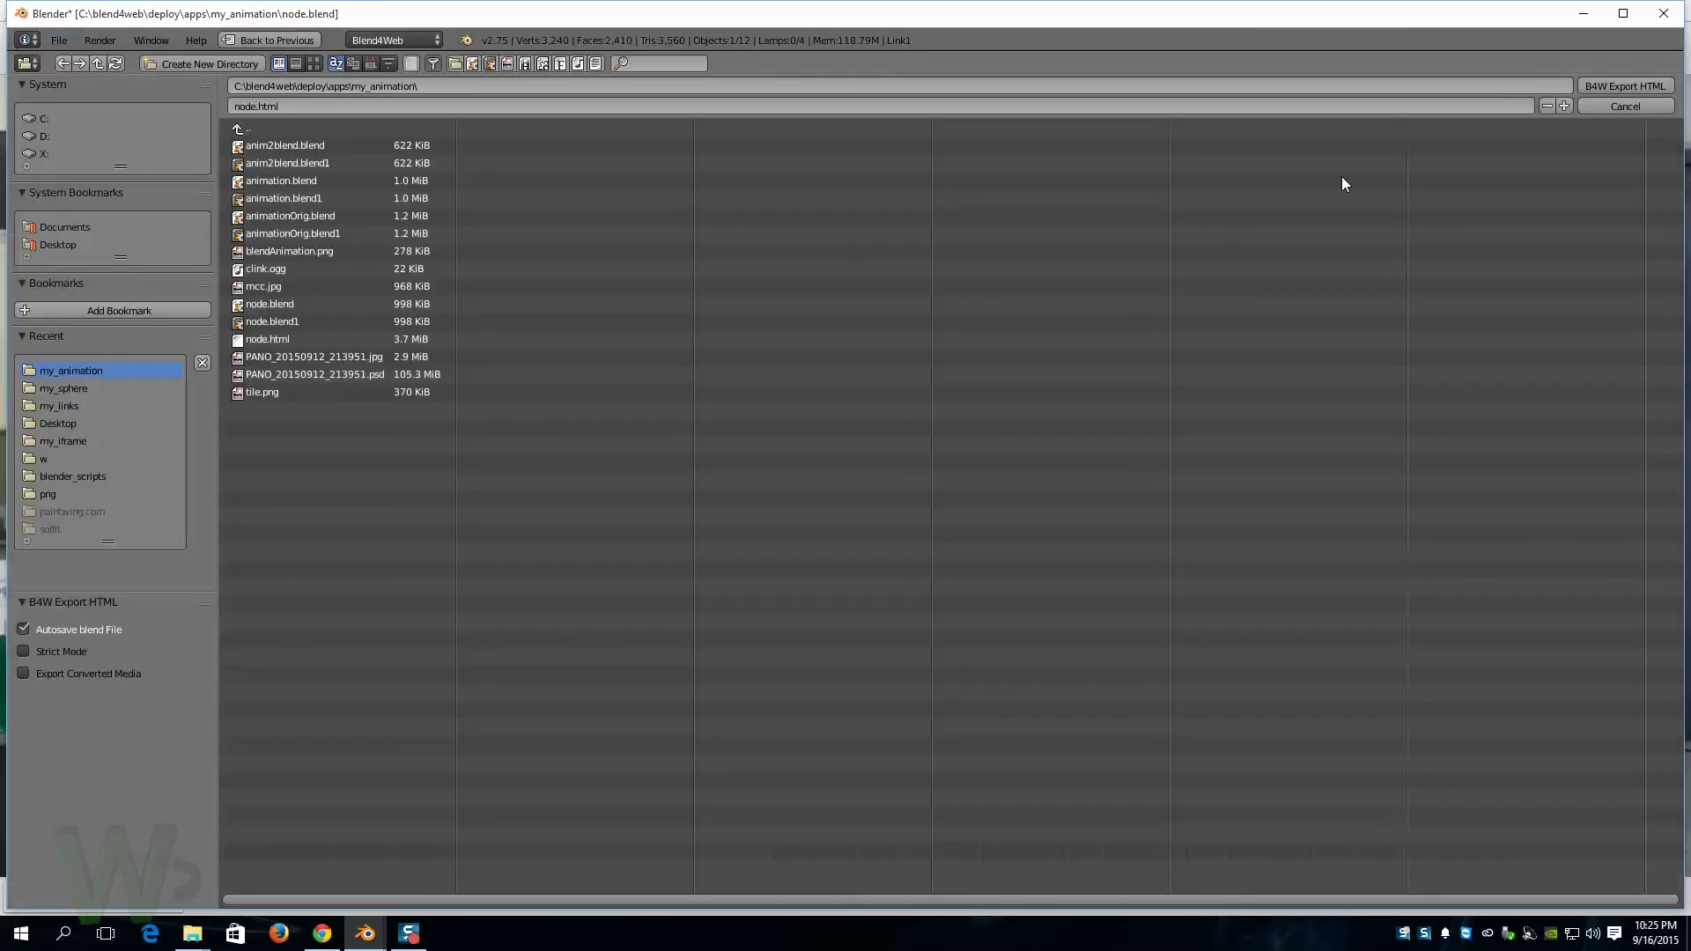
click(1596, 86)
click(322, 936)
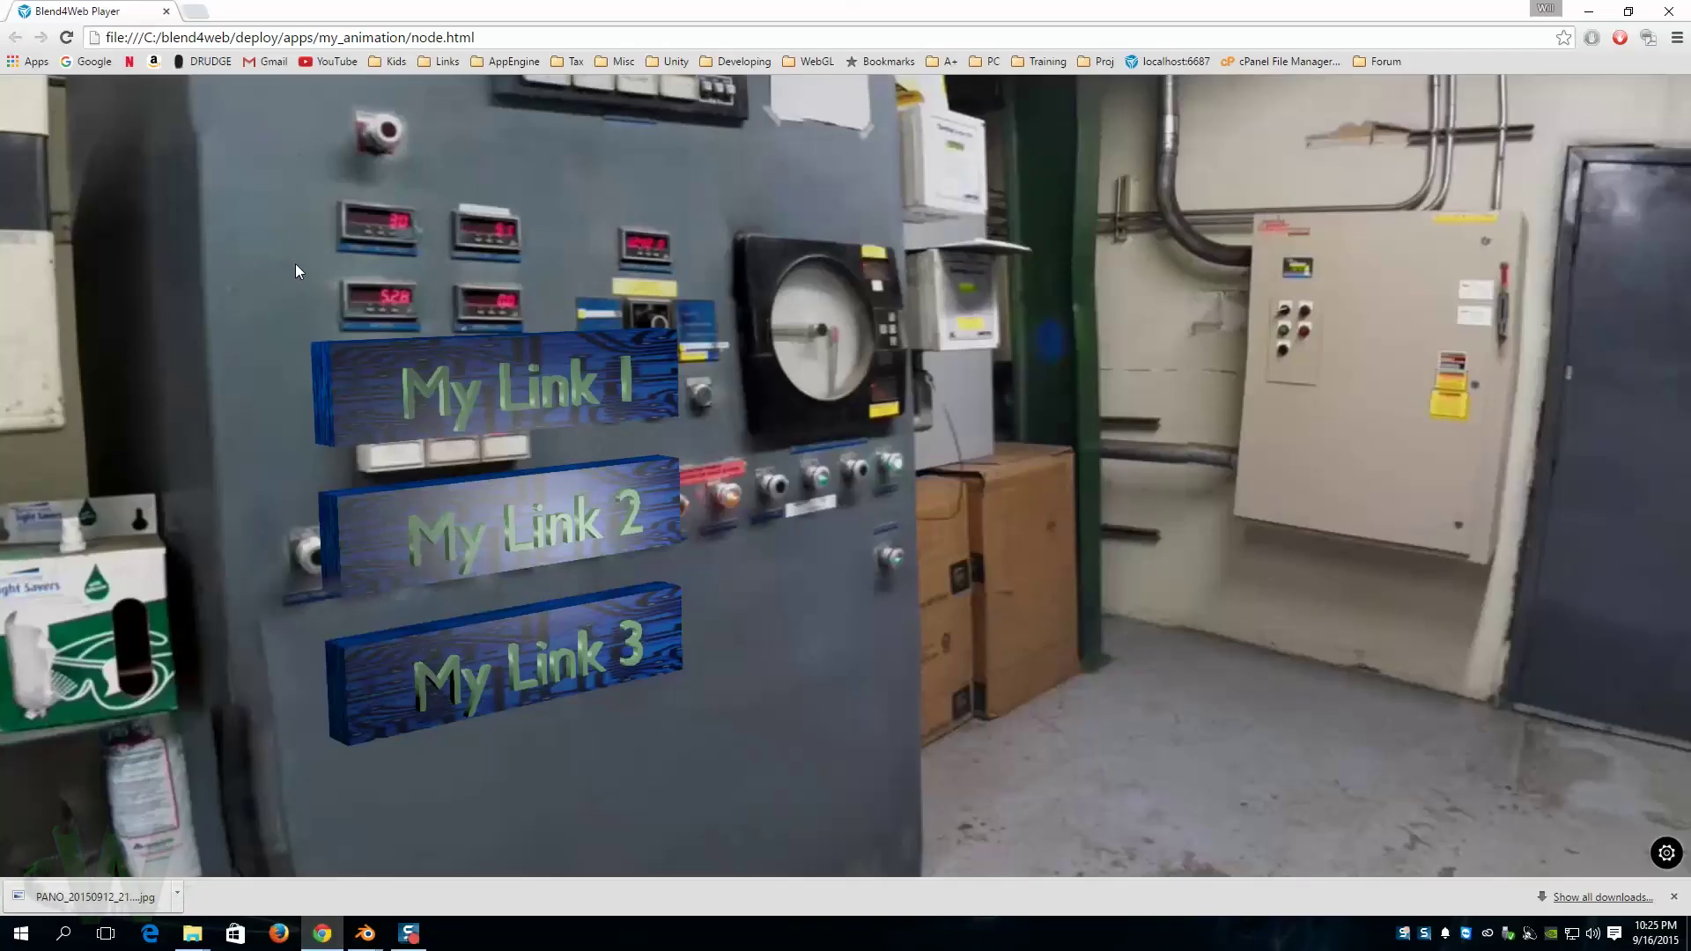
click(67, 37)
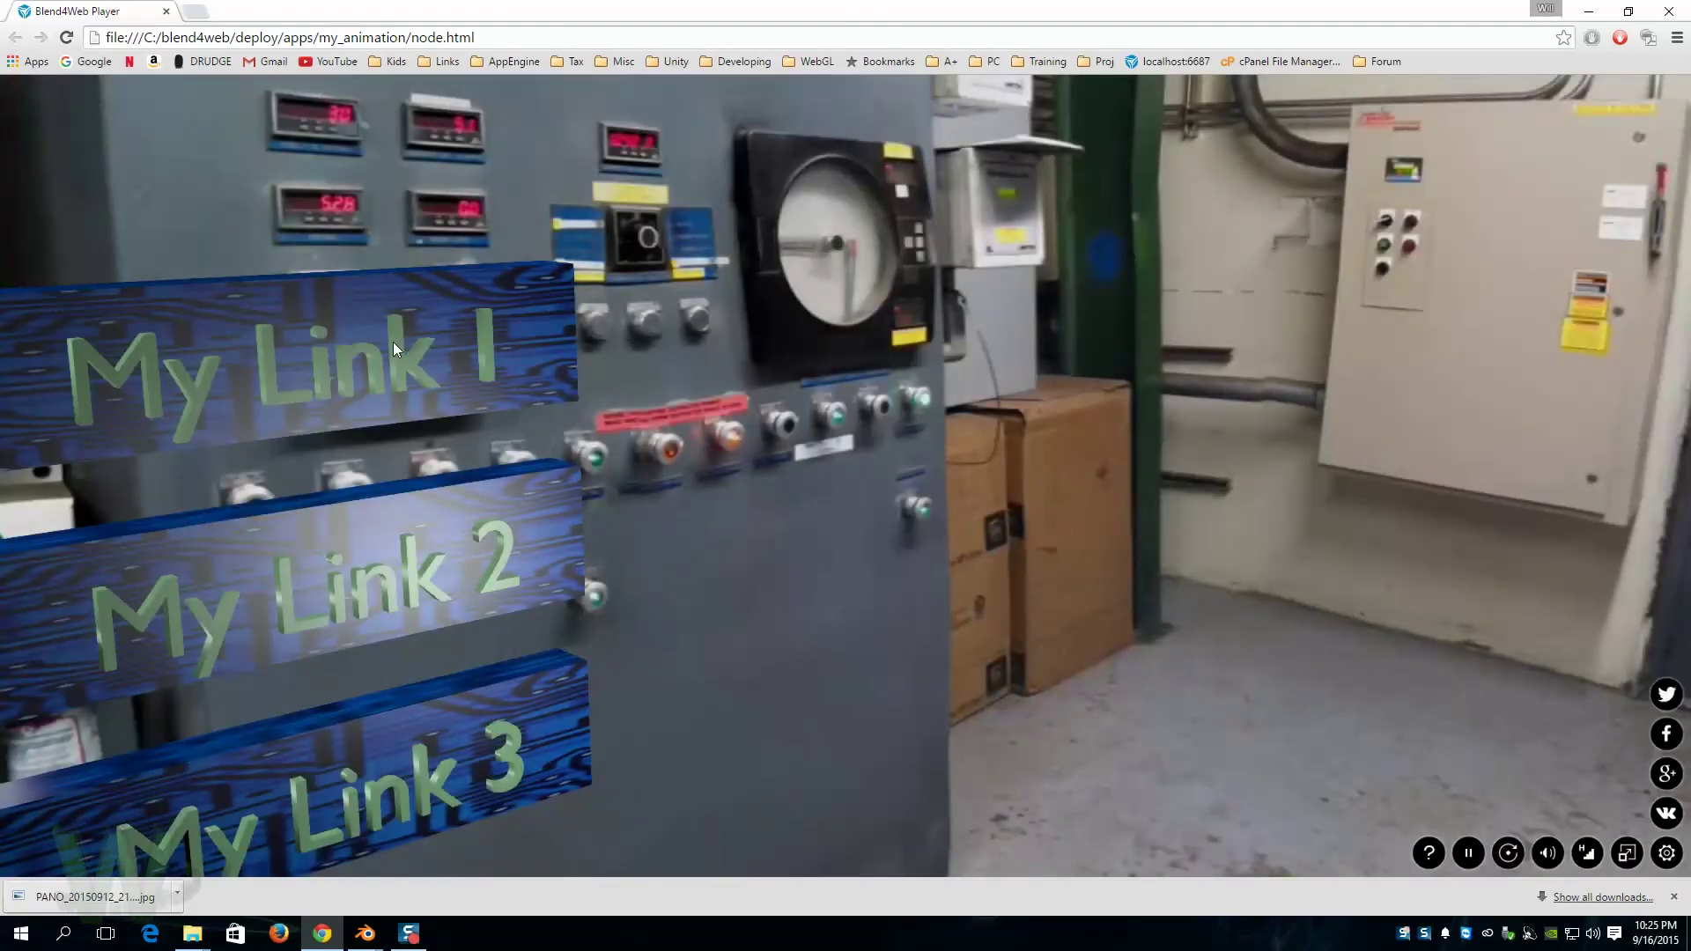
Step: Test the My Link 1 sign's redirect, look over the page it opens, and return to the panorama
click(393, 342)
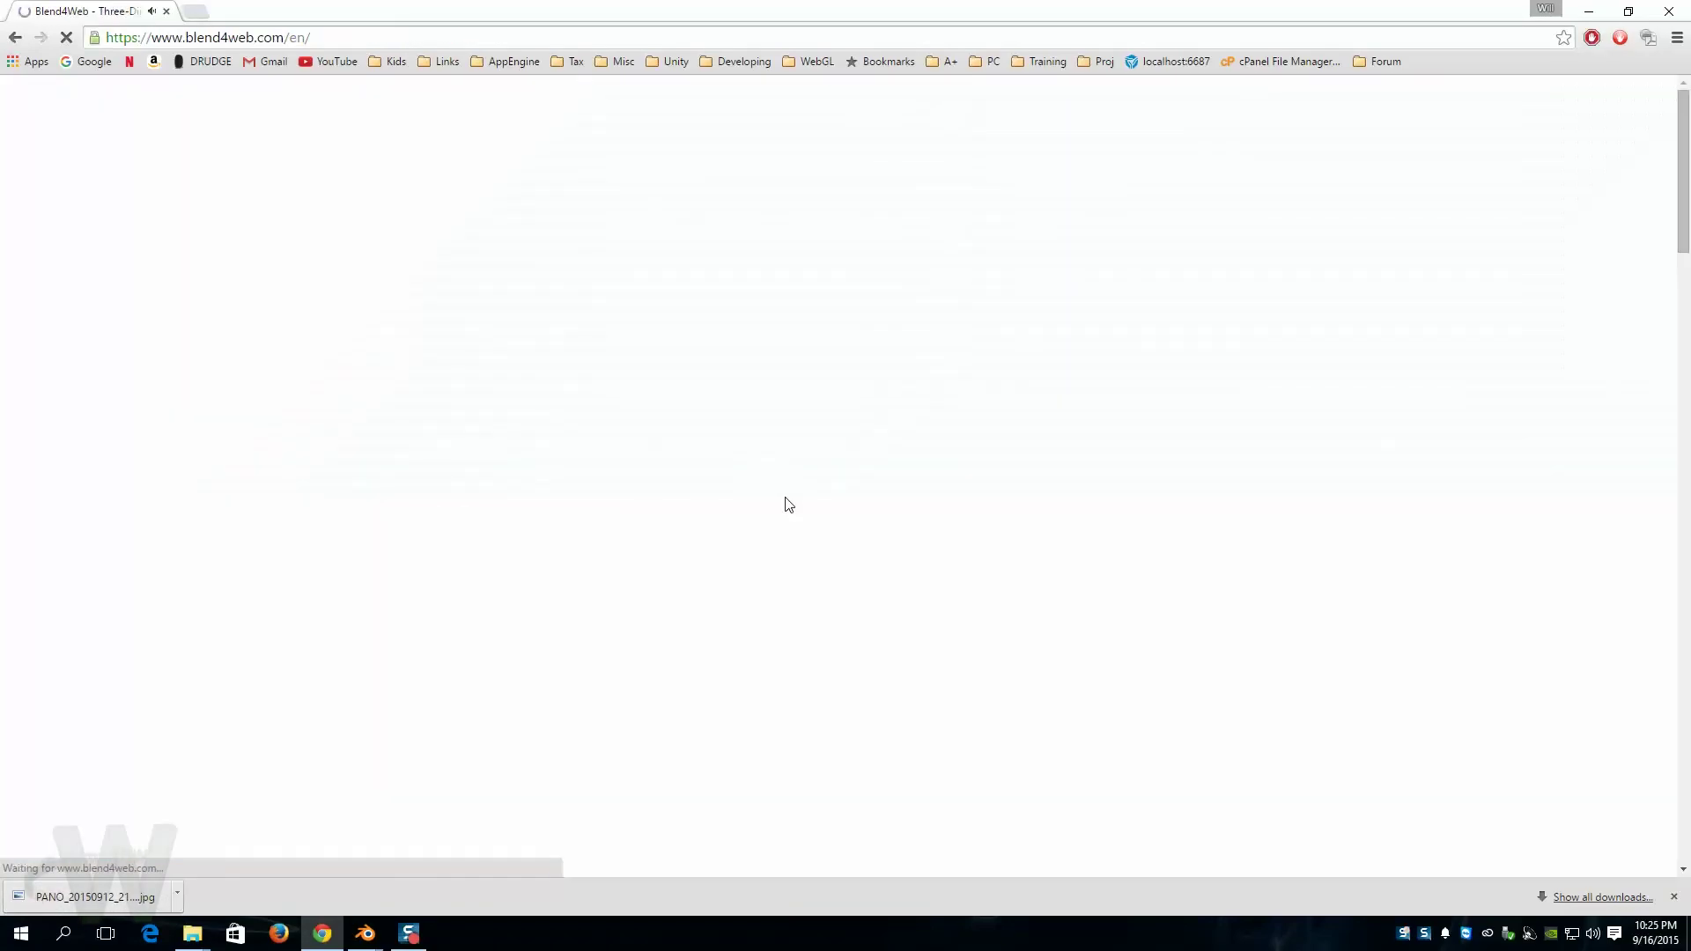
scroll(785, 497, down, 2)
scroll(785, 497, up, 2)
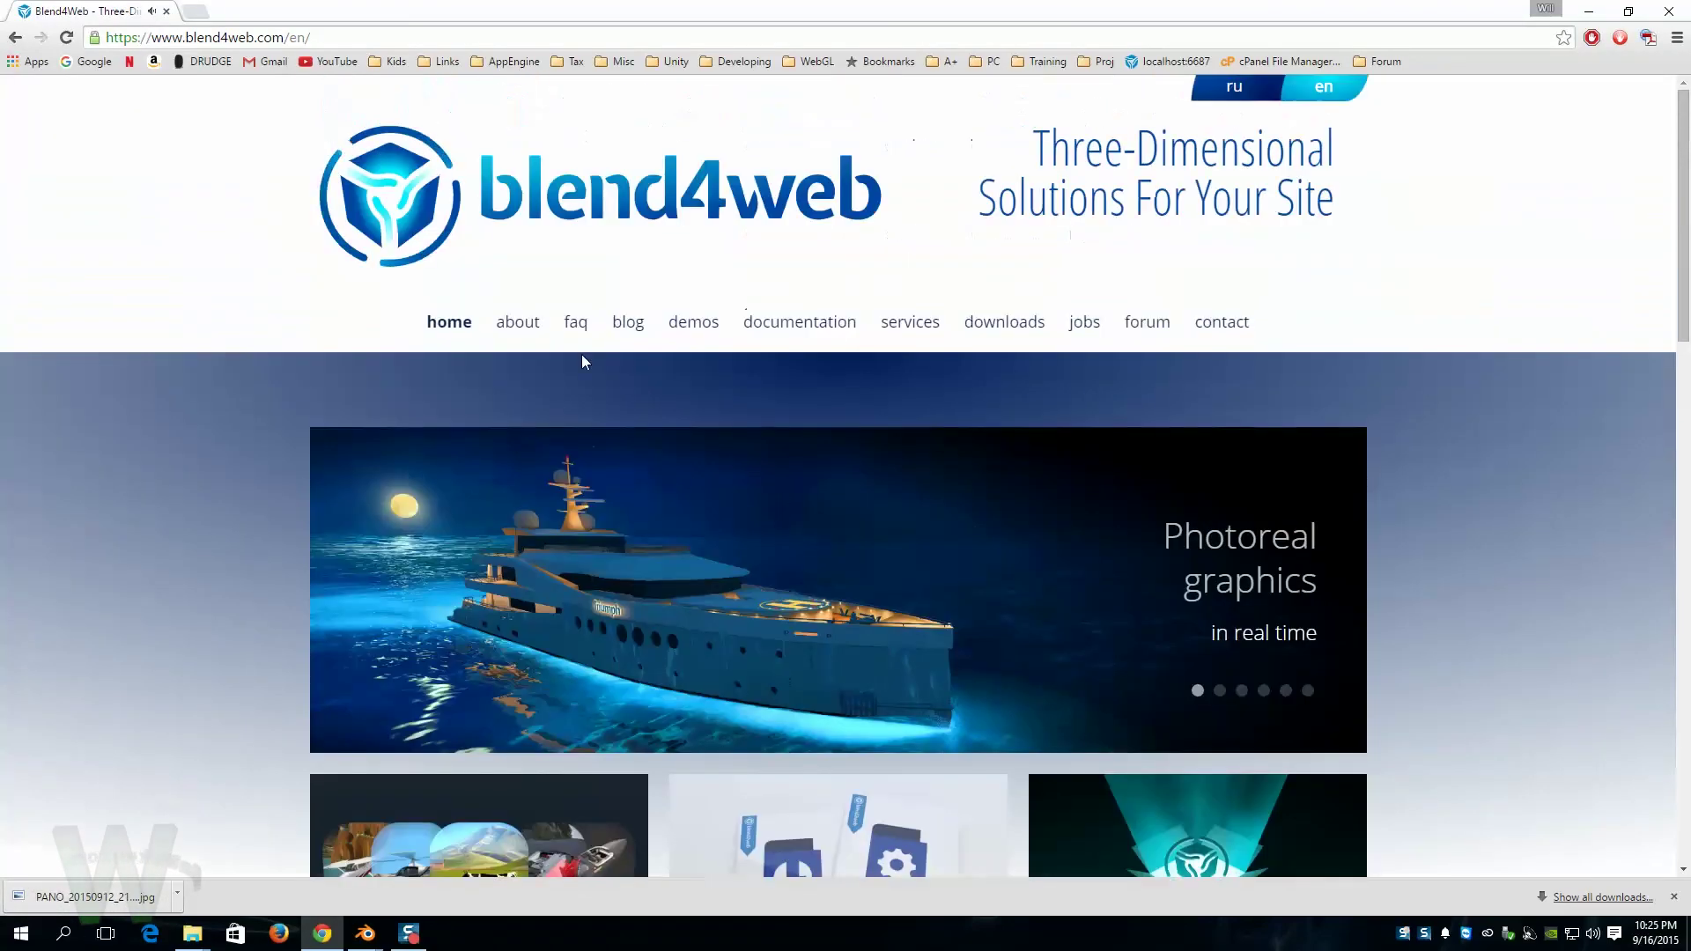
click(15, 37)
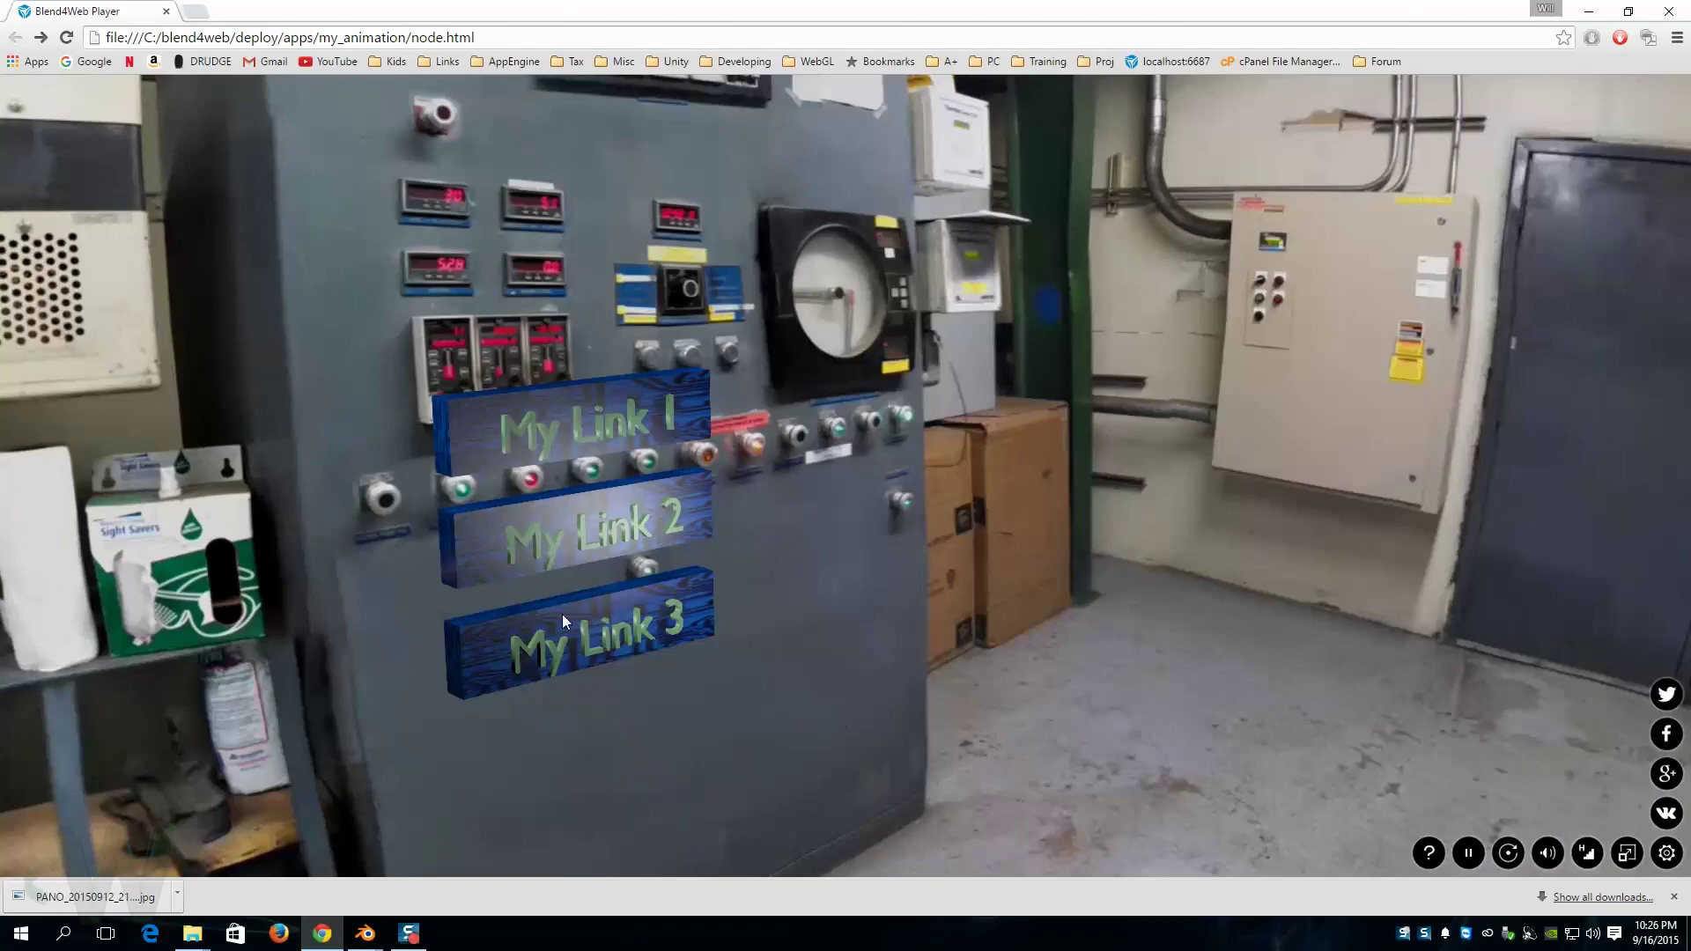
Step: Test the My Link 2 sign's redirect in the panorama and close the browser tab
click(595, 529)
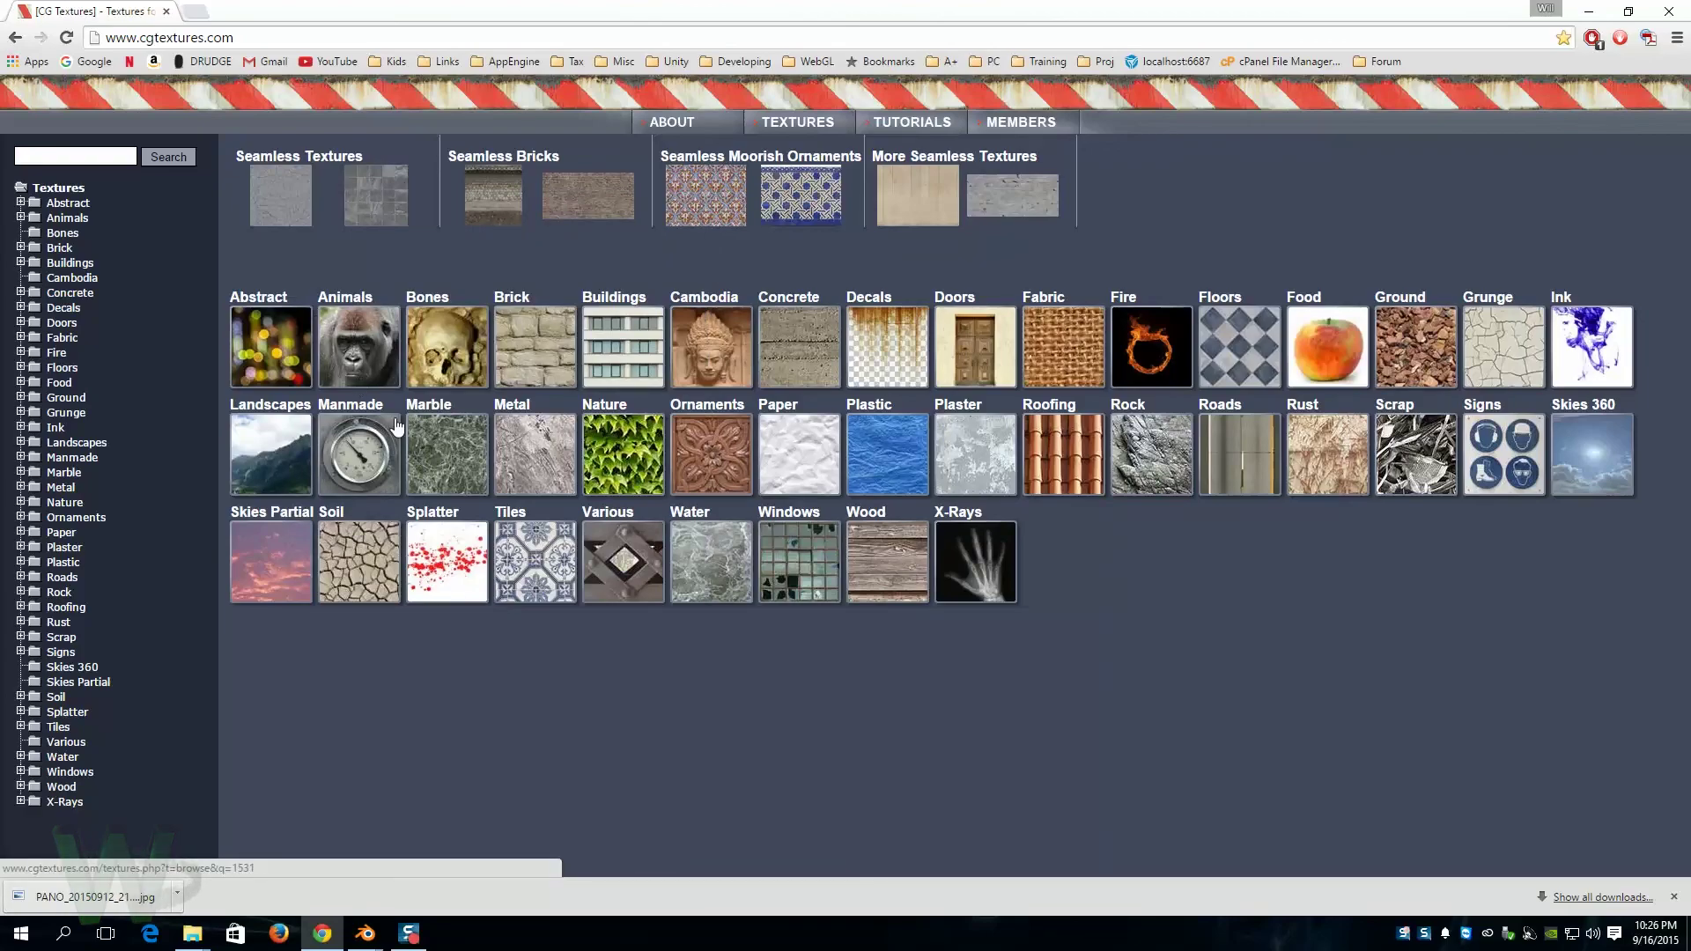
click(167, 11)
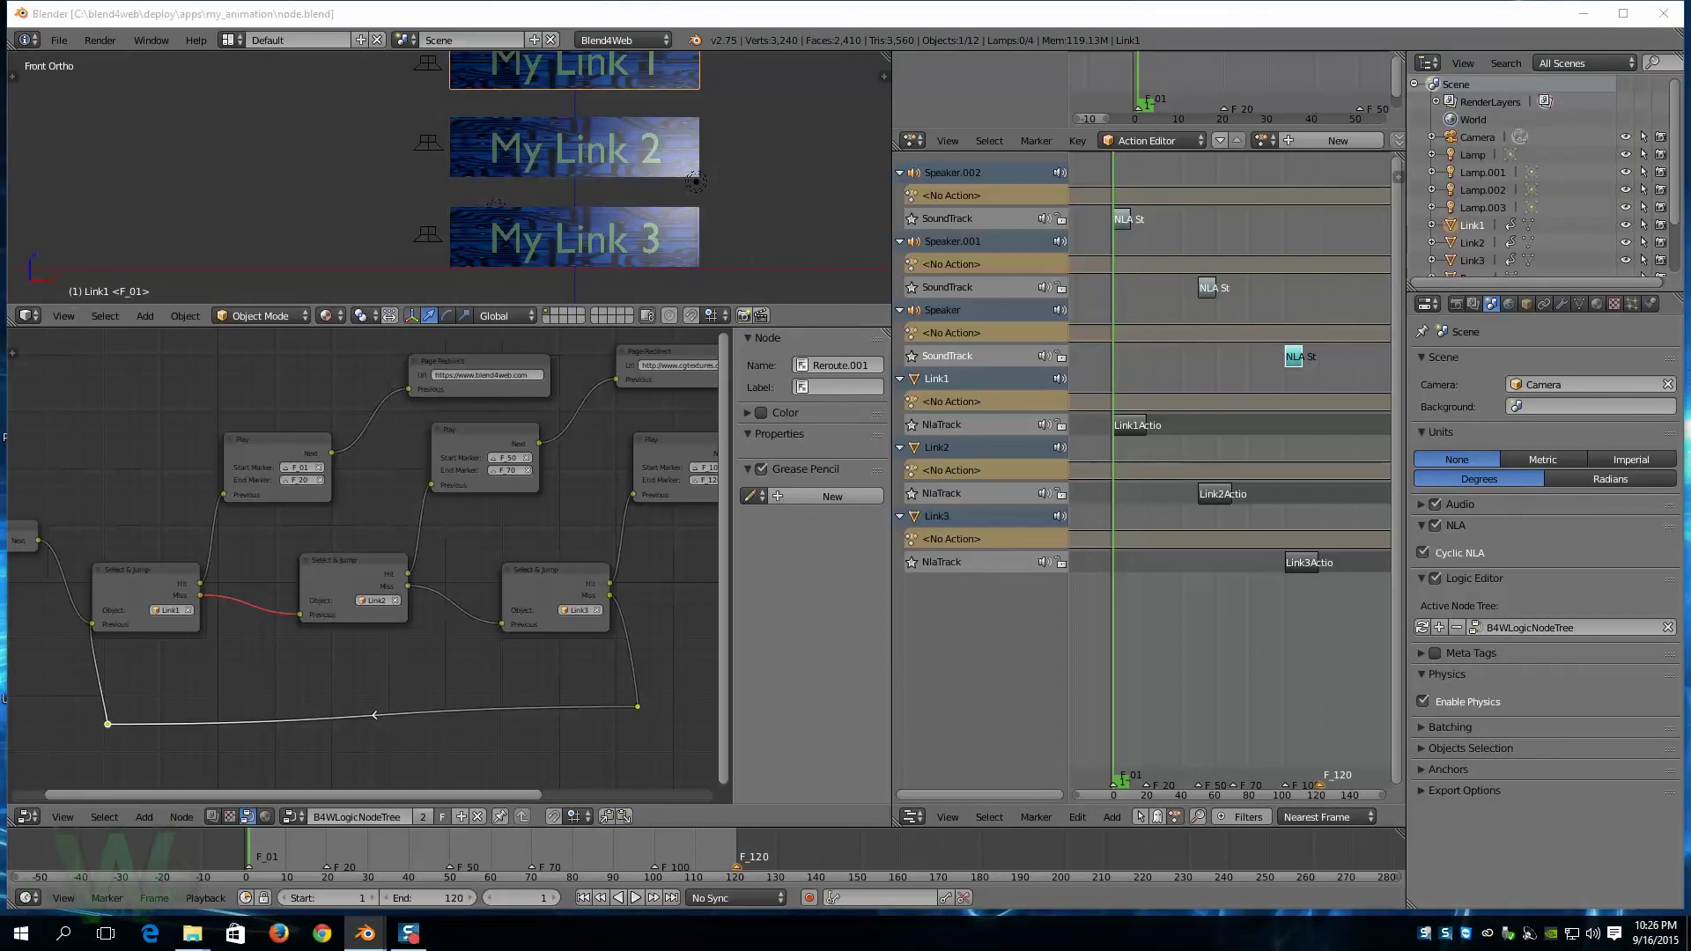
Step: Duplicate the NLA editor into its own maximized window and fit all the link and speaker strips in view
shift+drag(899, 132, 233, 72)
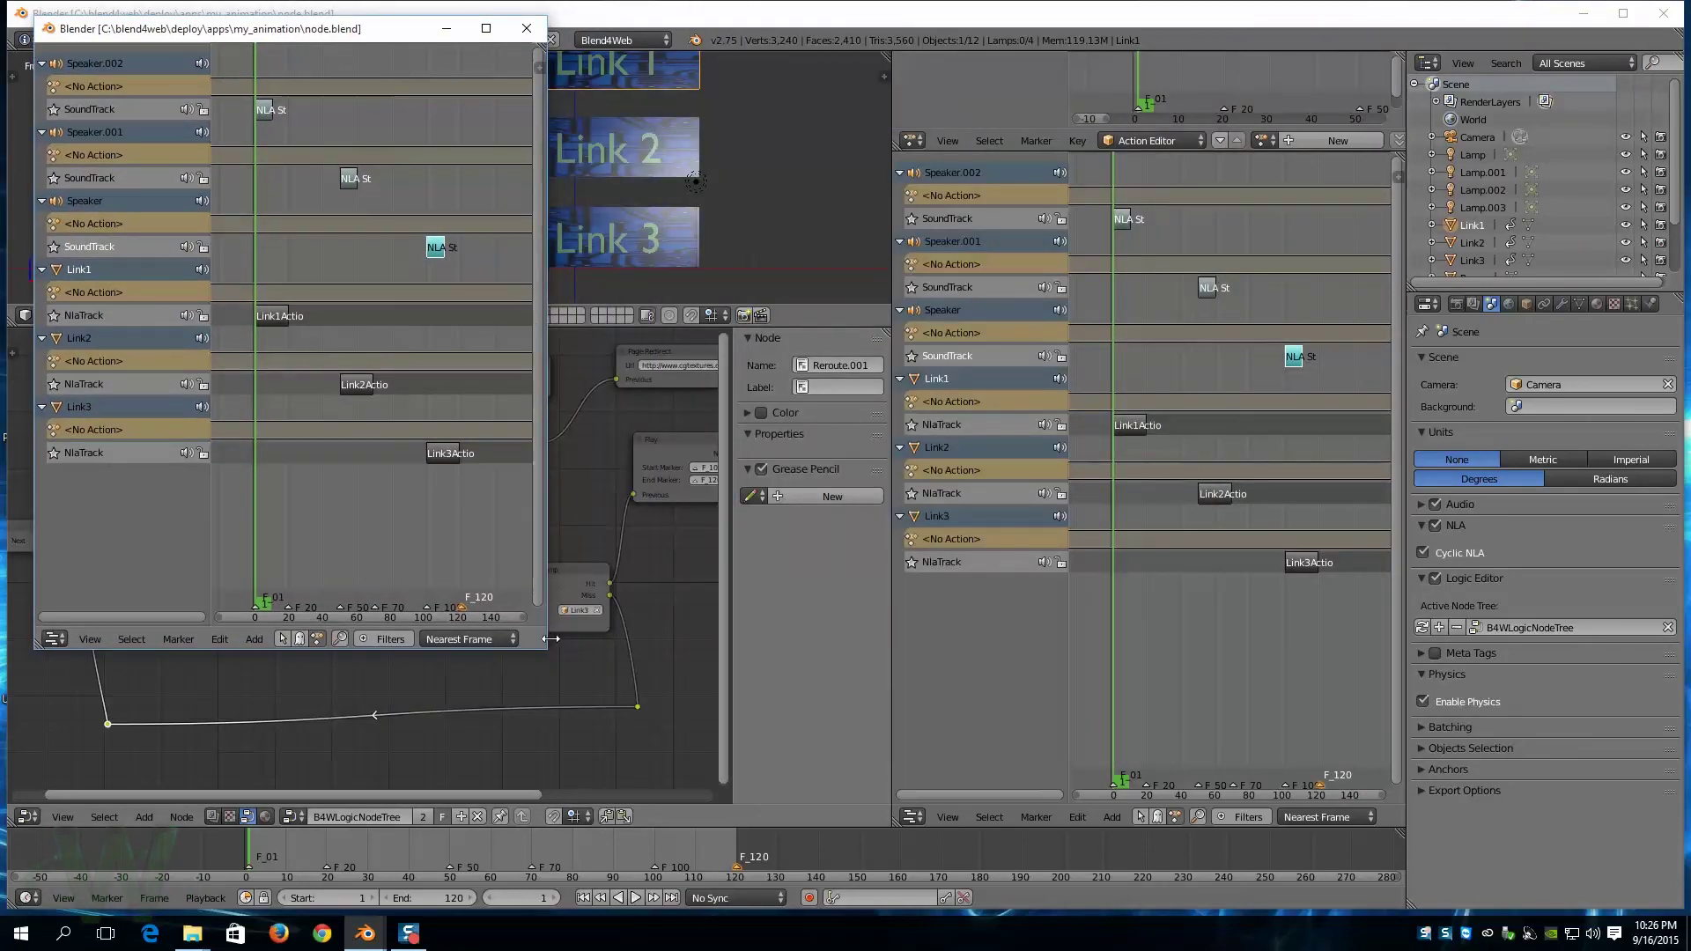
click(490, 29)
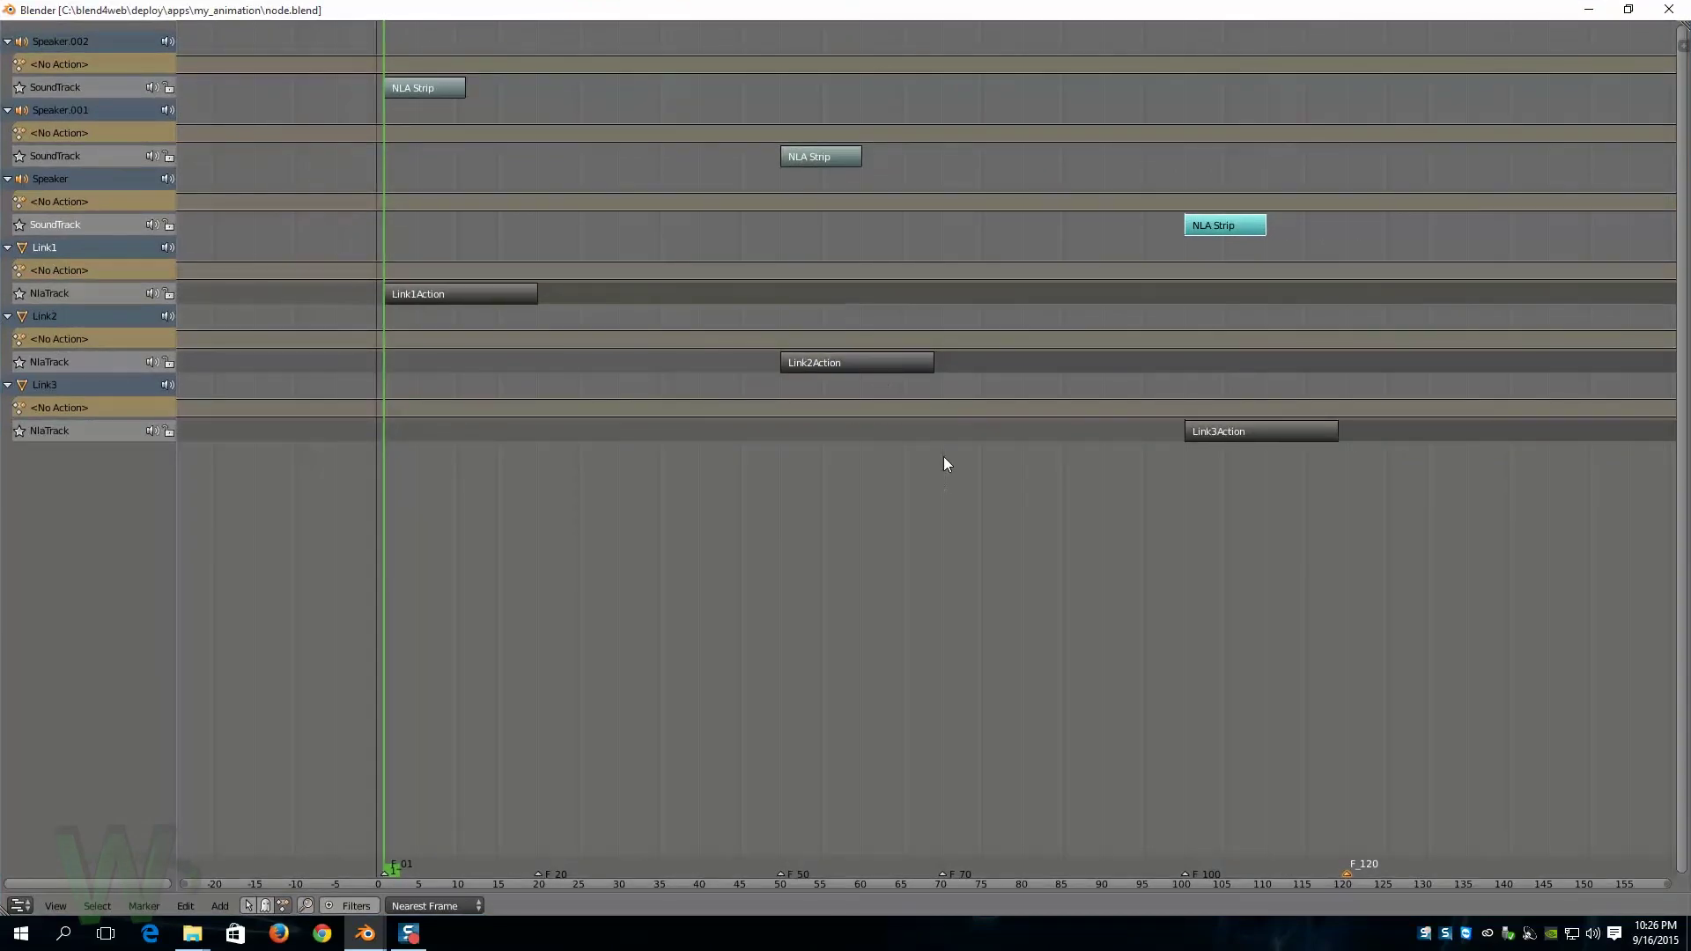
scroll(948, 325, down, 8)
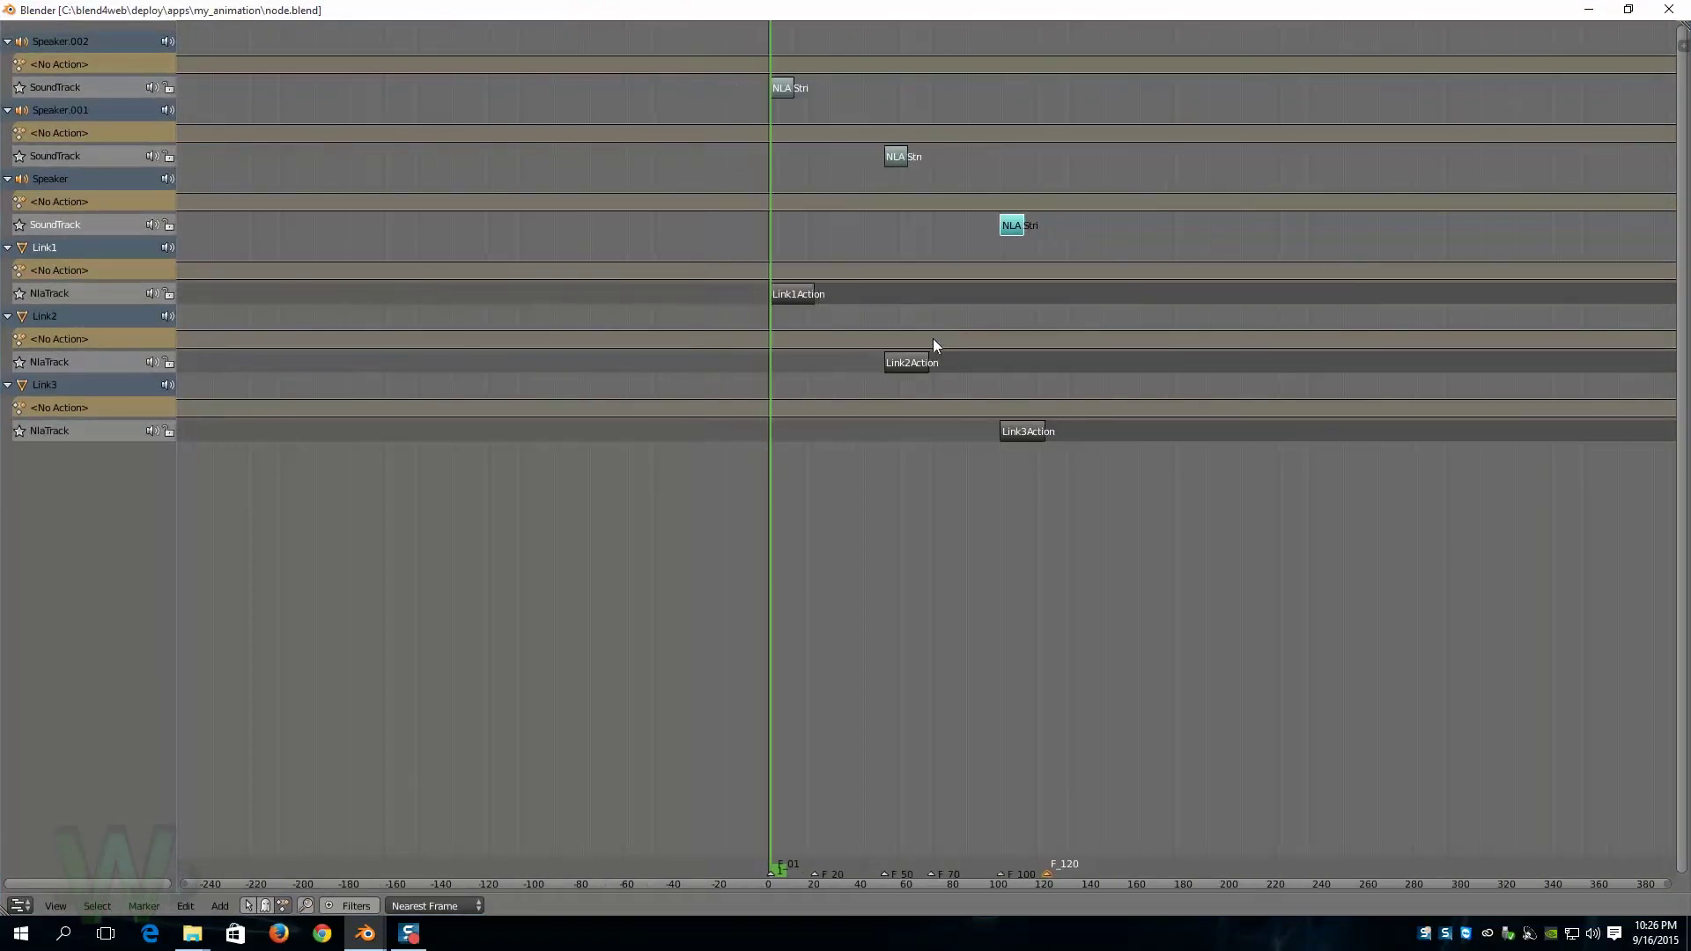
scroll(932, 342, down, 3)
scroll(932, 342, up, 4)
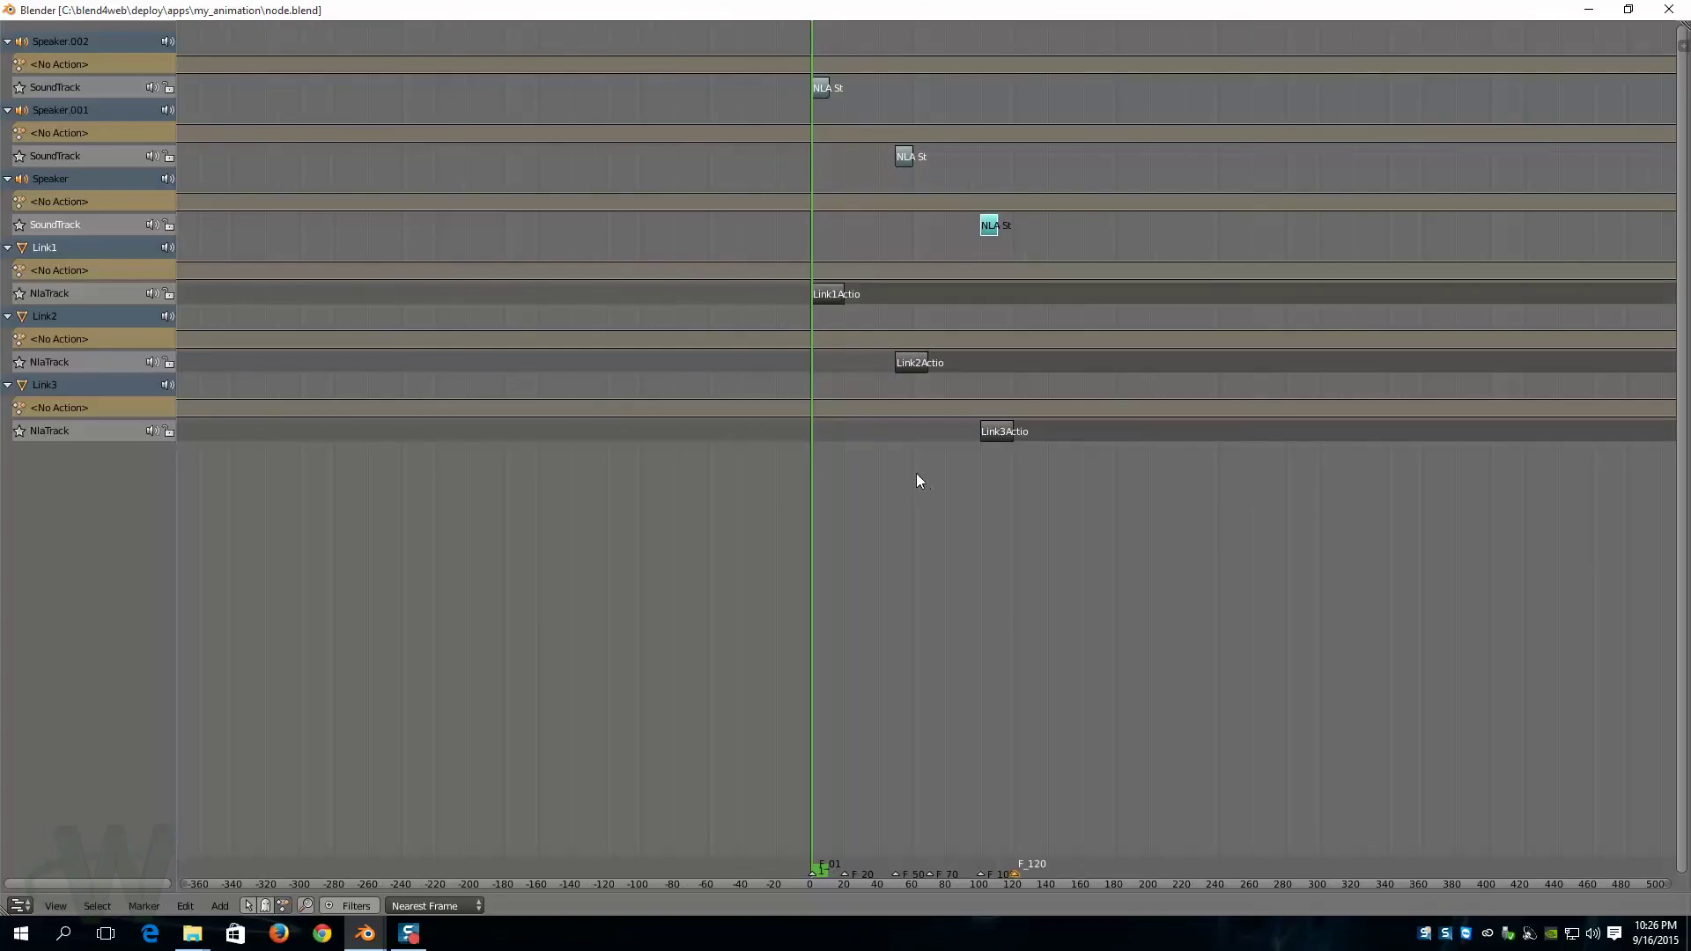
Step: Move Speaker.001's sound strip and the Link2Action strip together so both start at frame 200
right_click(904, 161)
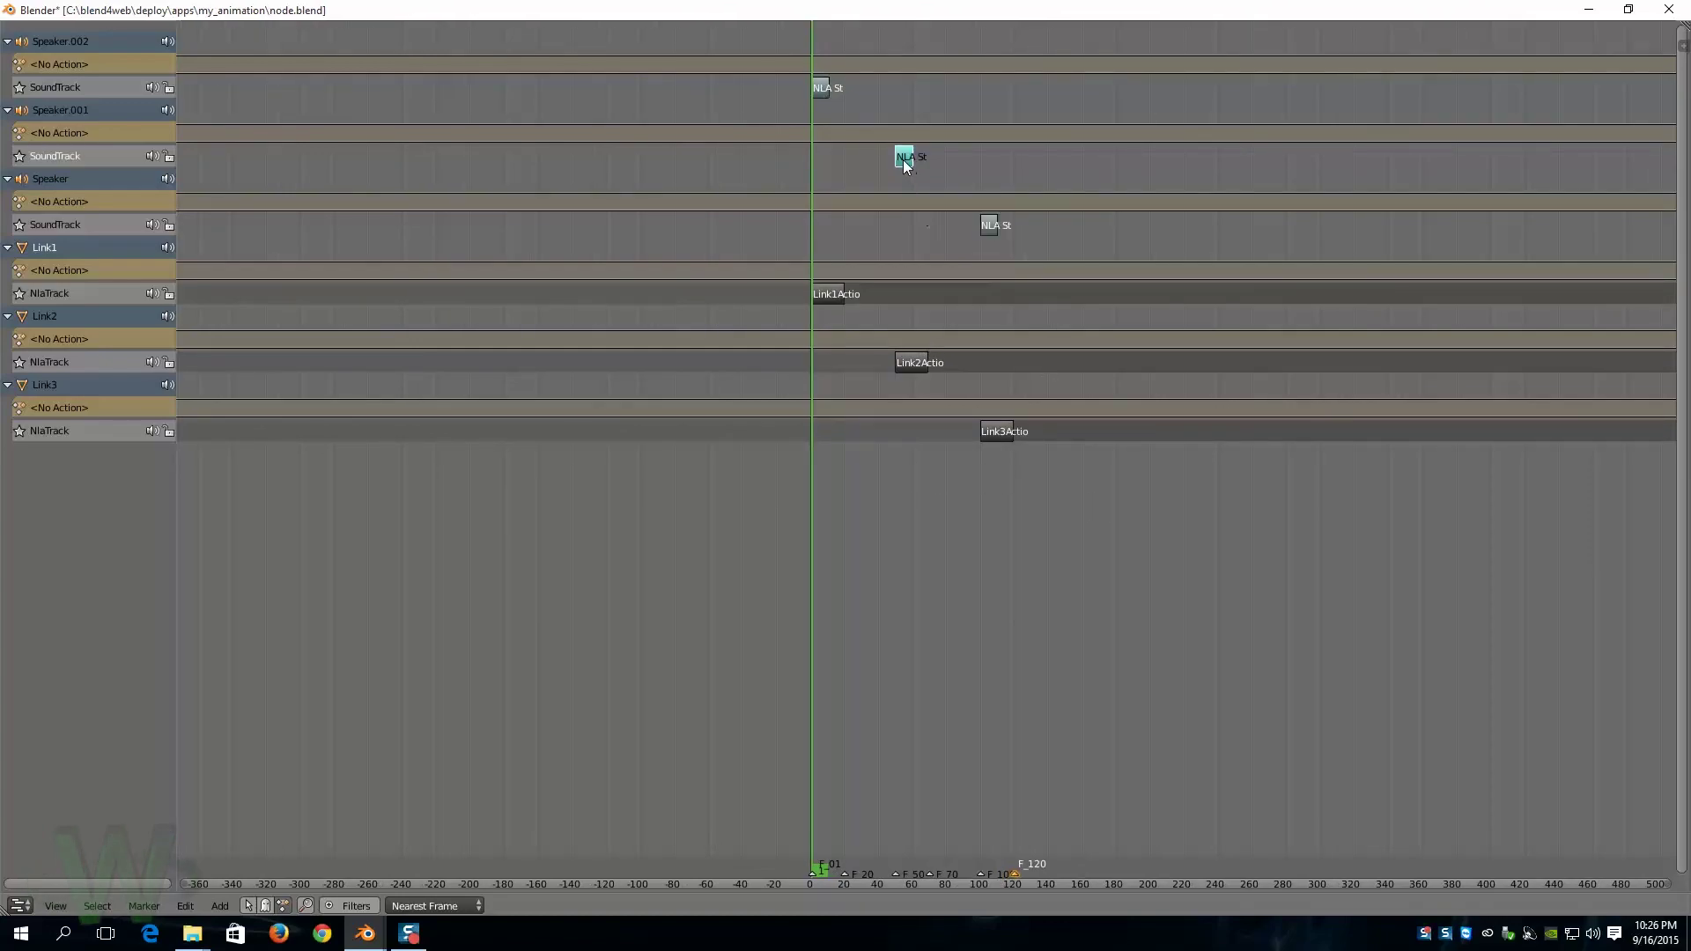
shift+right_click(912, 363)
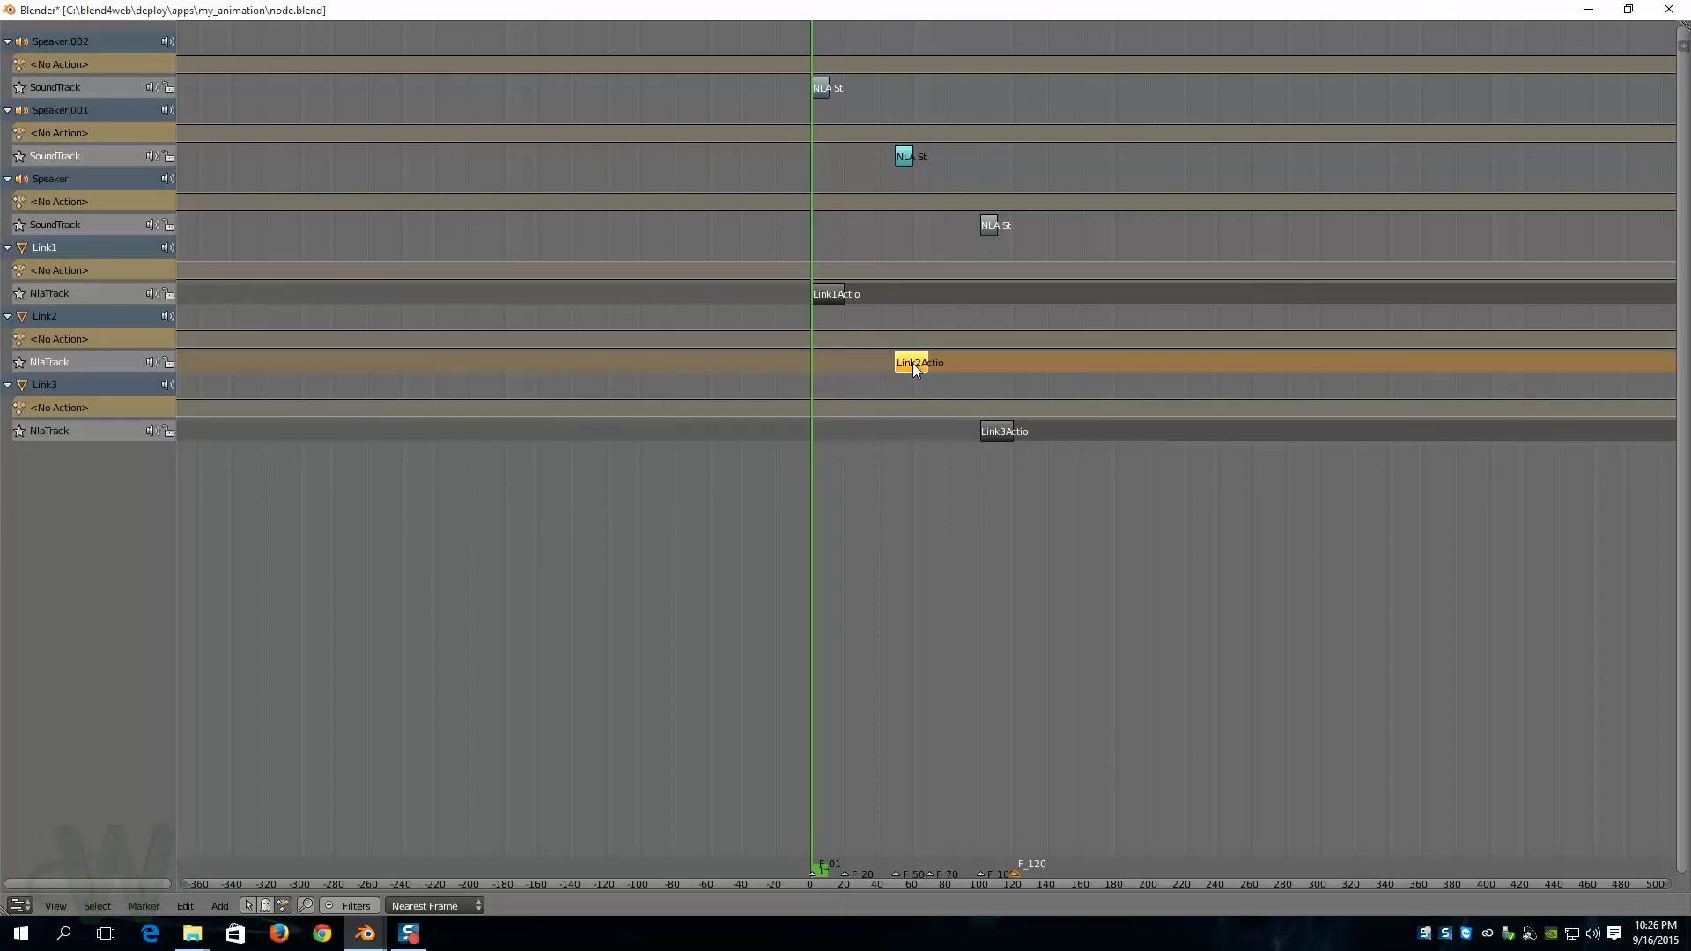
key(g)
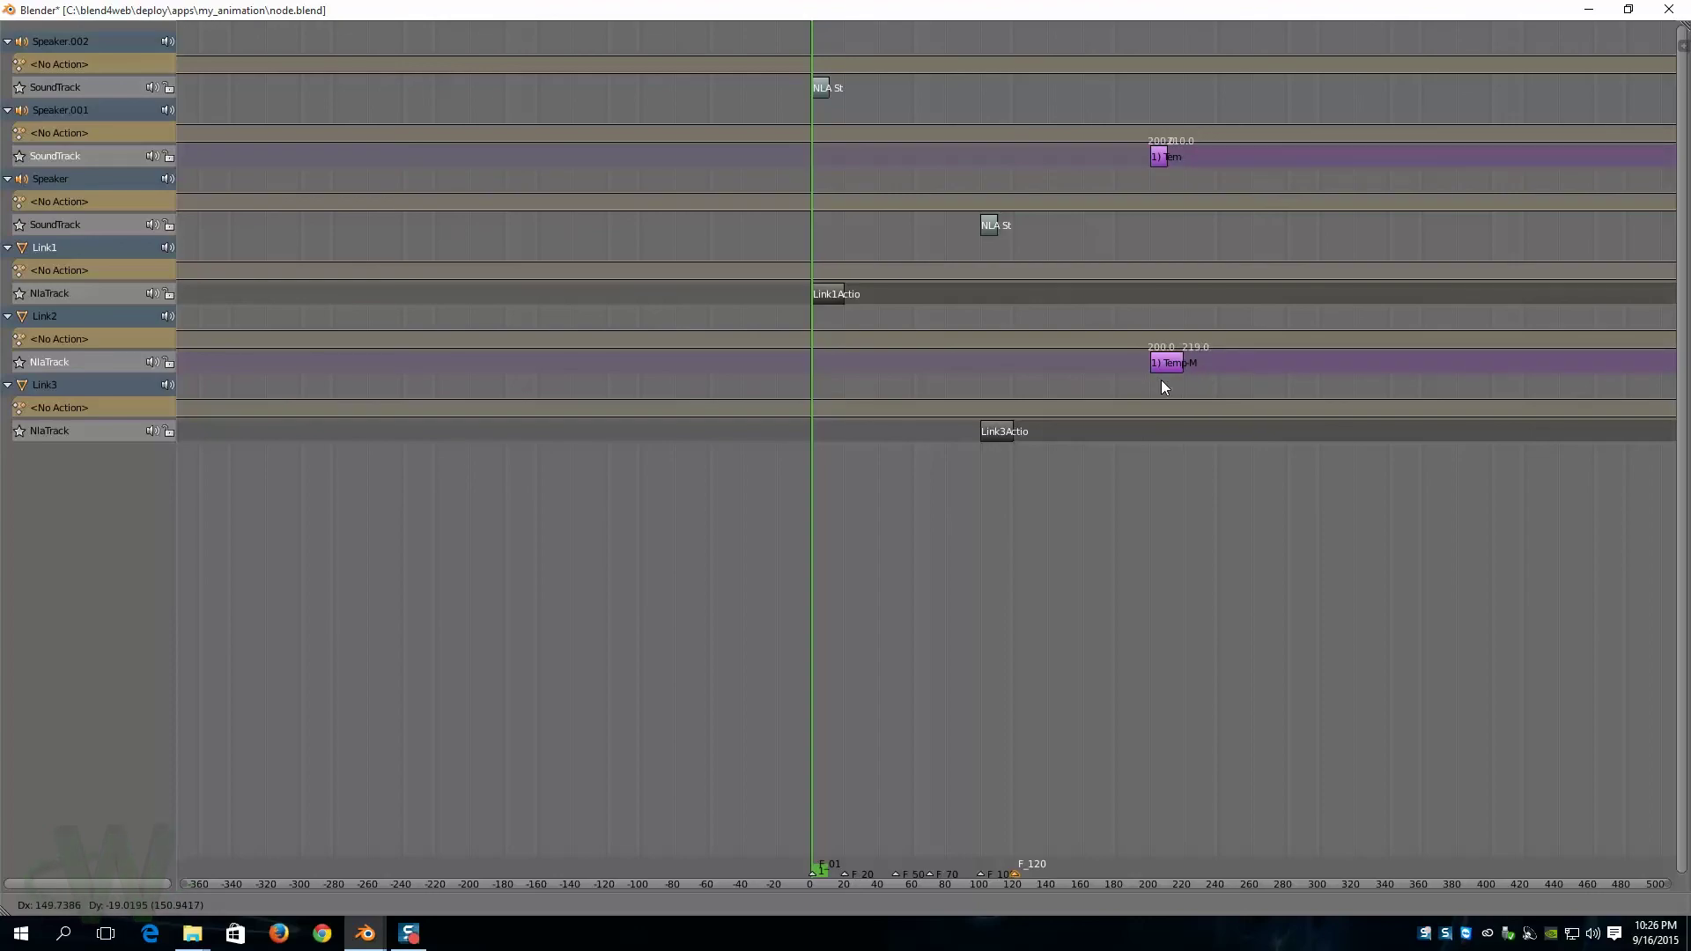
click(1161, 382)
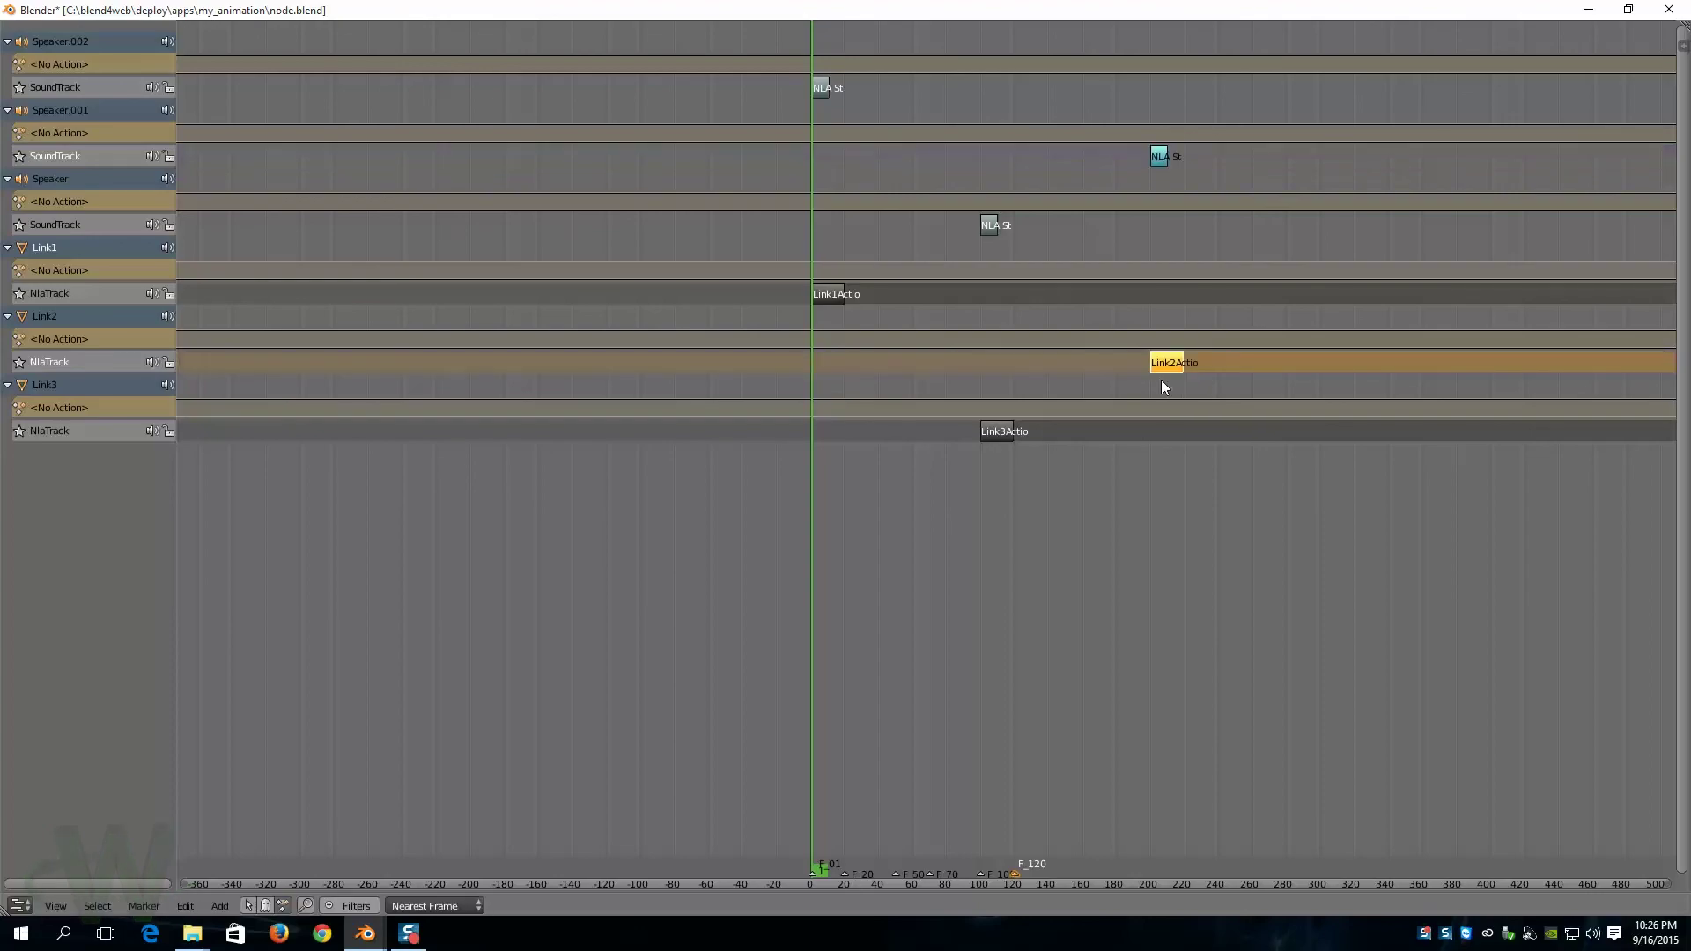
Step: Move Speaker's sound strip and the Link3Action strip together to start at frame 300, and deselect all strips
right_click(988, 232)
shift+right_click(991, 431)
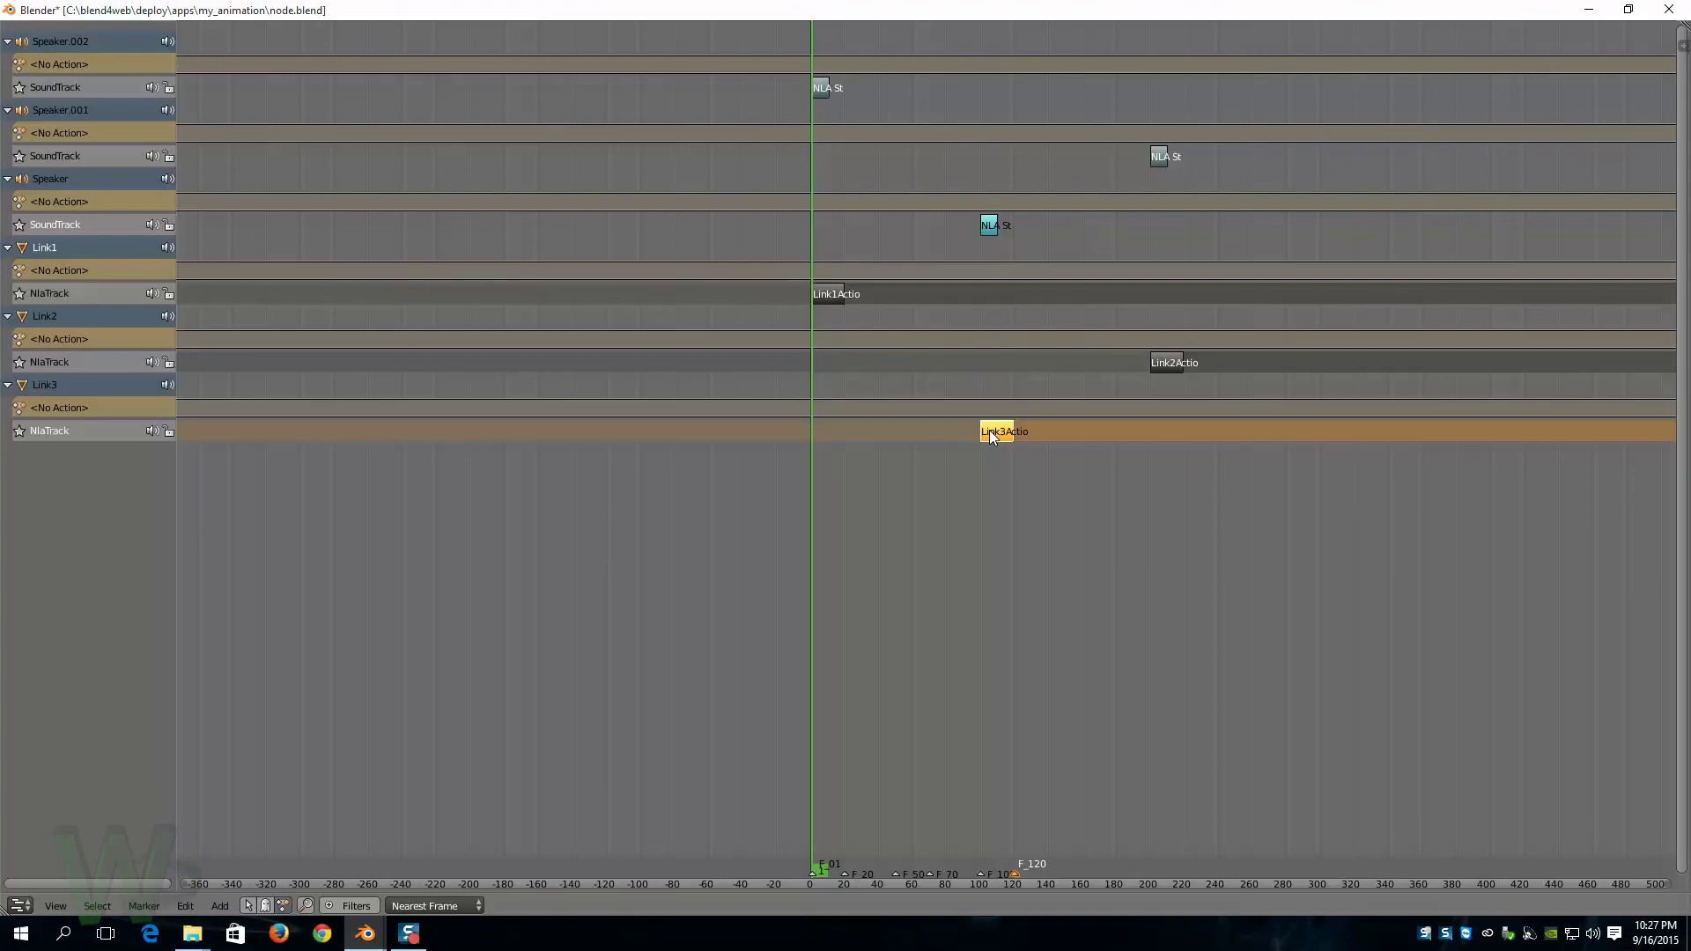
key(g)
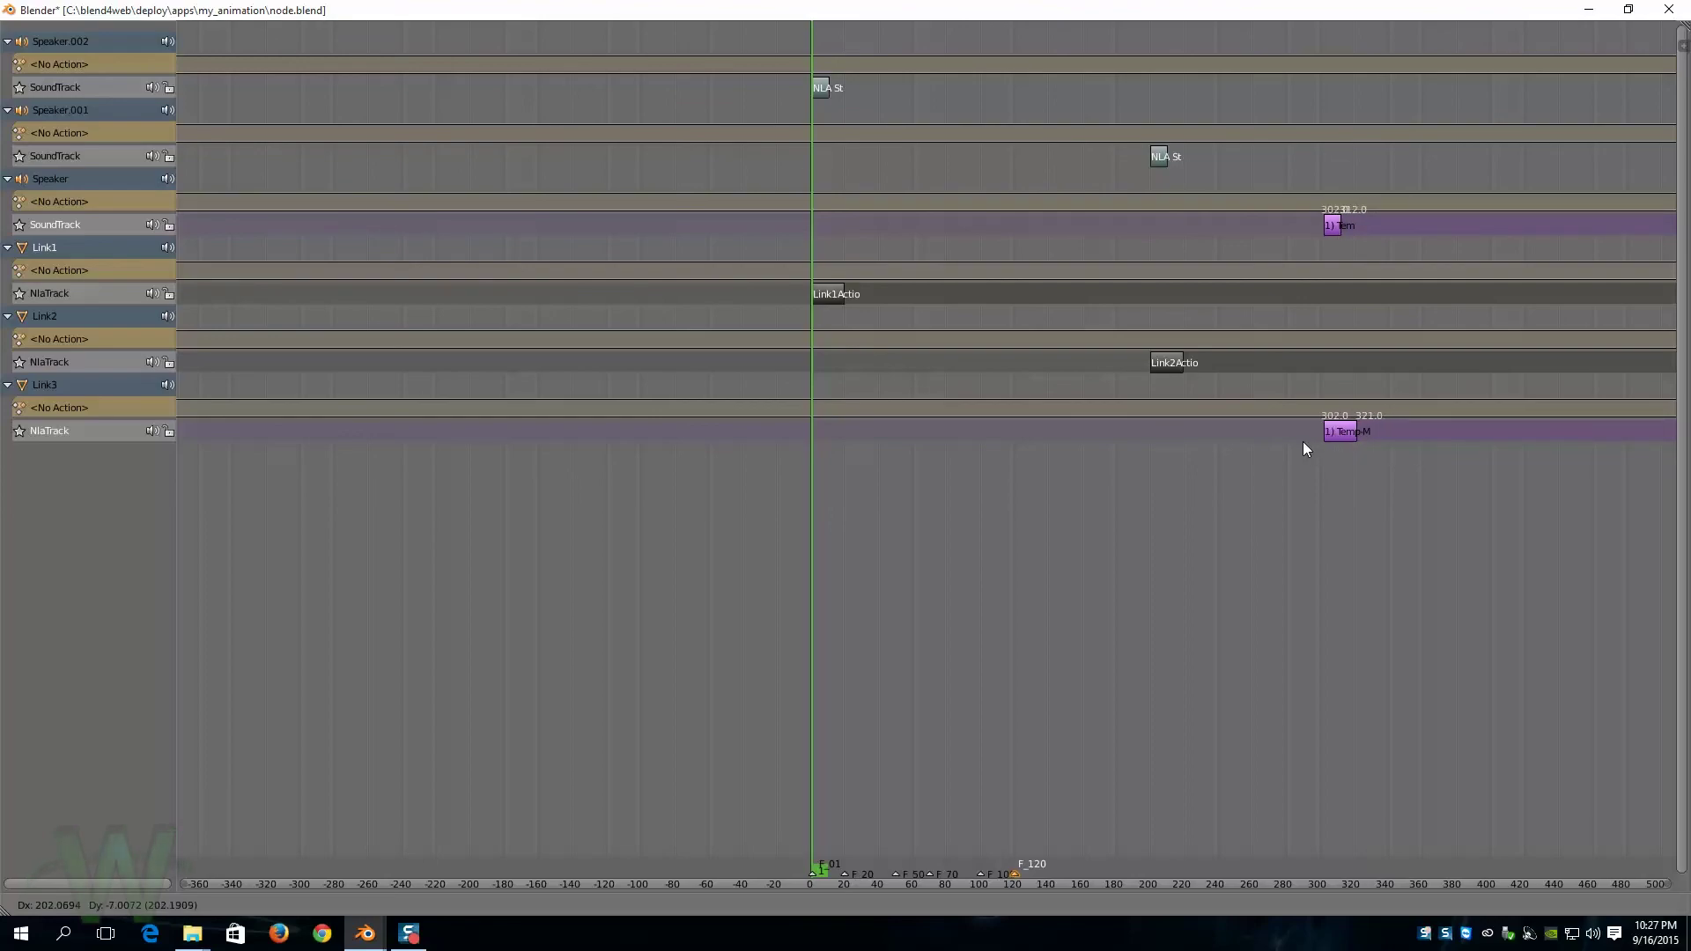
click(1299, 448)
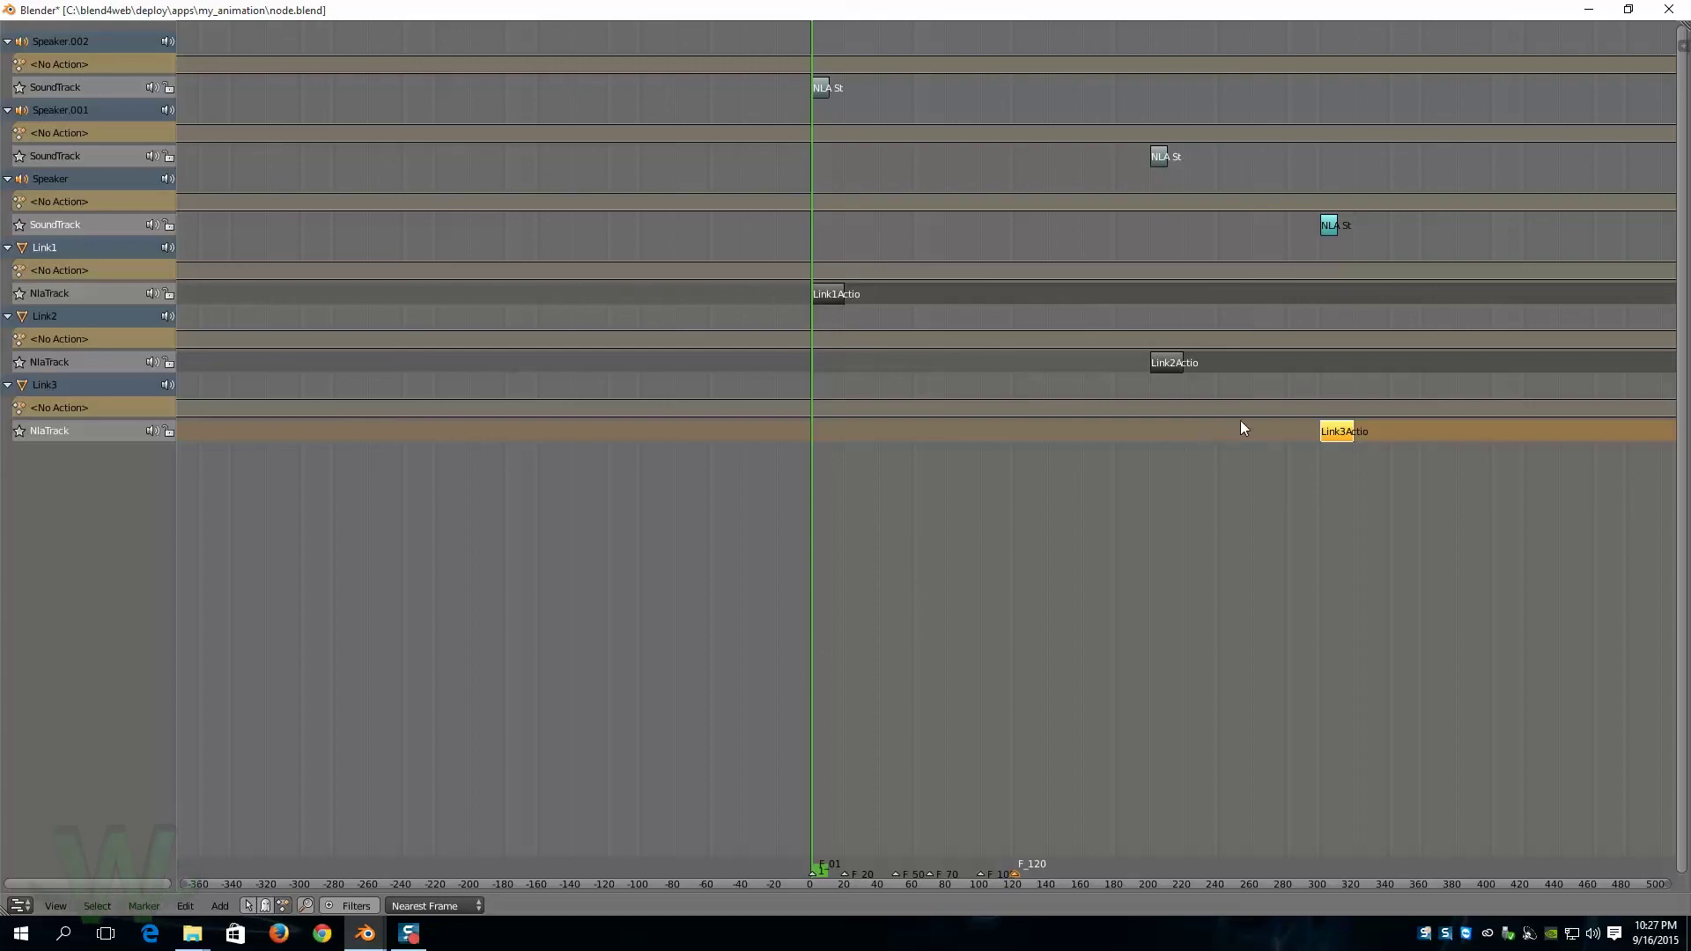
key(a)
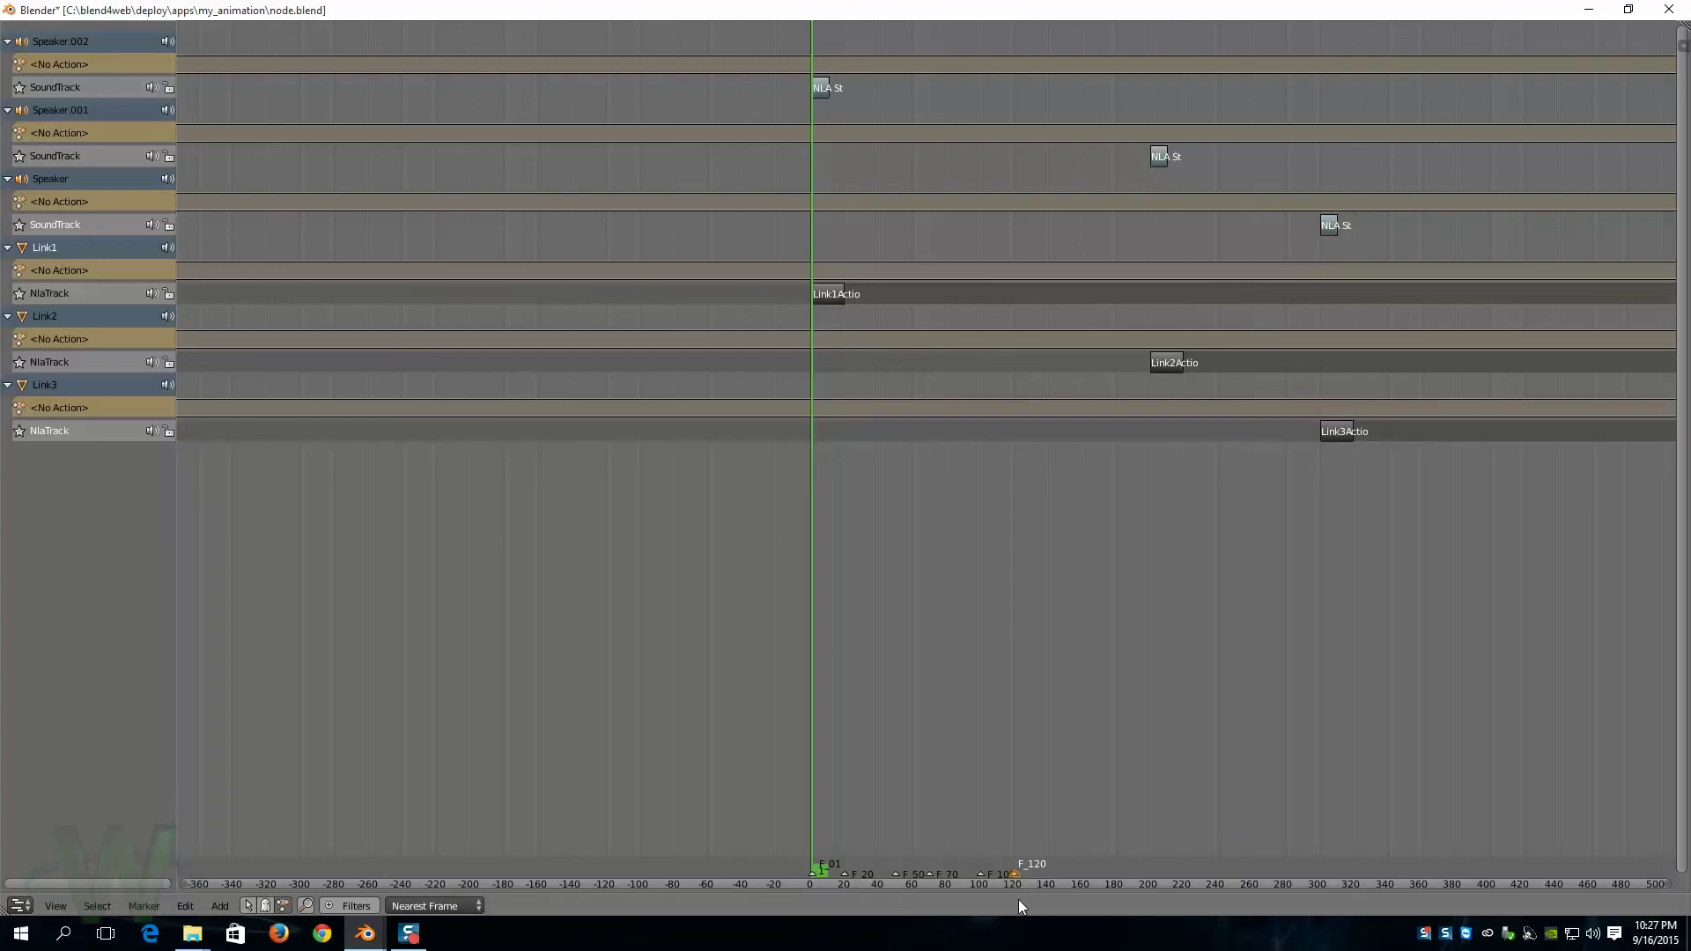
Step: Delete the timeline markers F_120, F_100, F_70, F_50 and F_20, keeping only F_01
key(x)
click(1010, 875)
right_click(981, 875)
key(x)
click(964, 874)
right_click(932, 874)
key(x)
click(911, 874)
click(899, 876)
key(x)
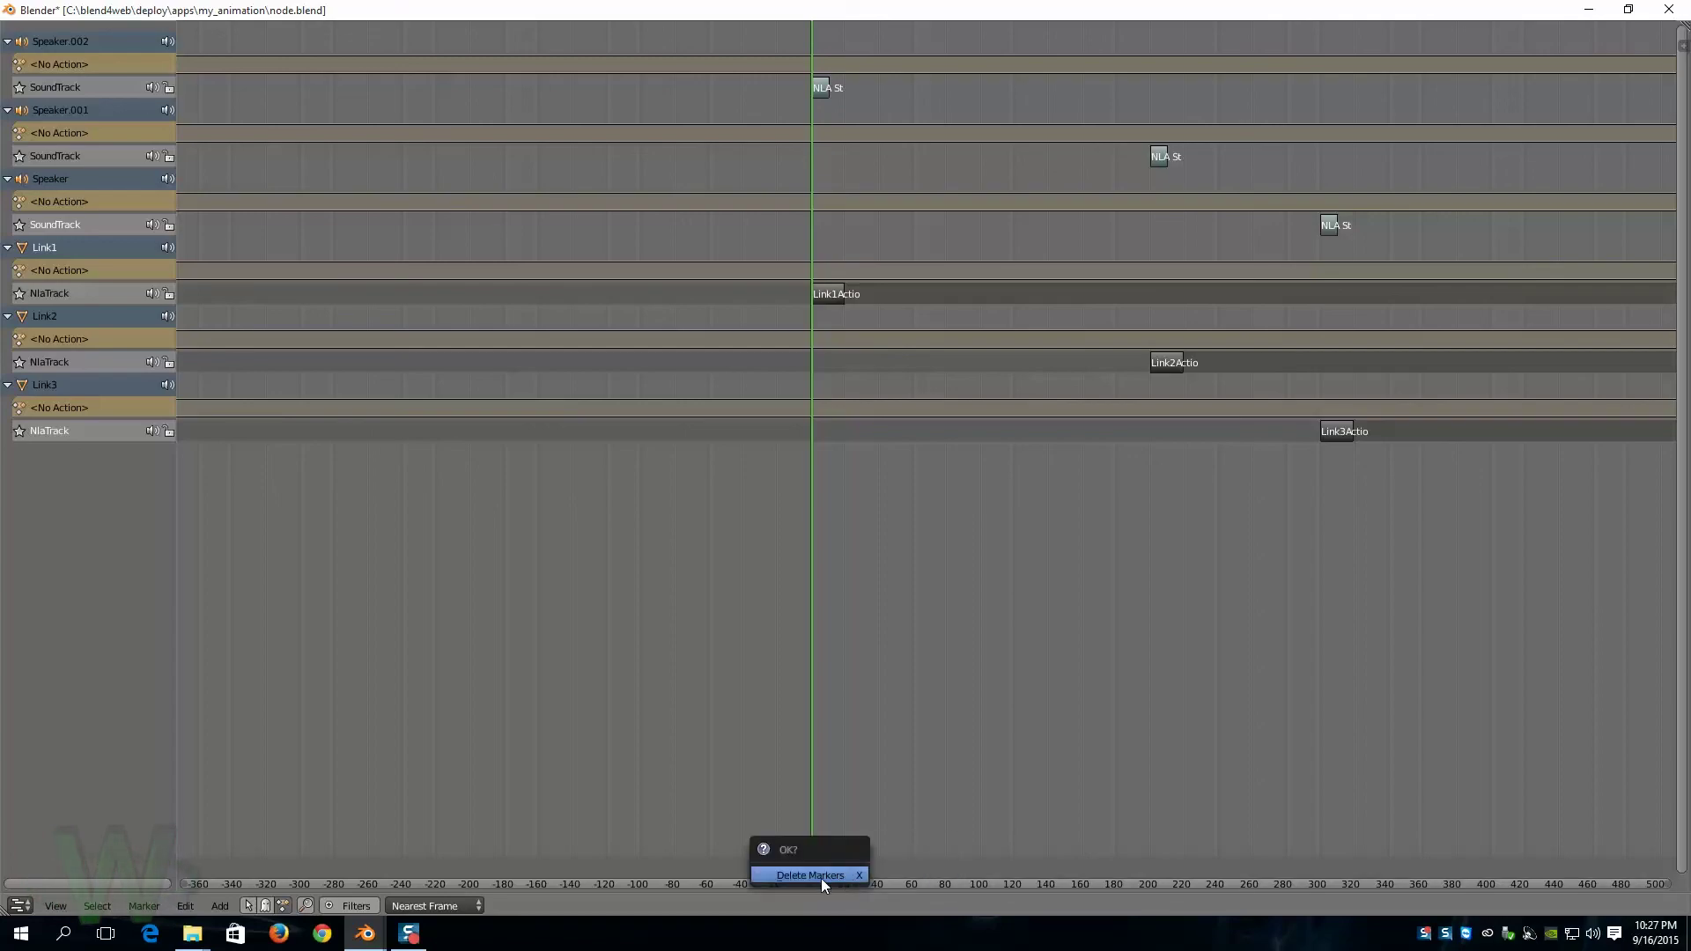
click(821, 879)
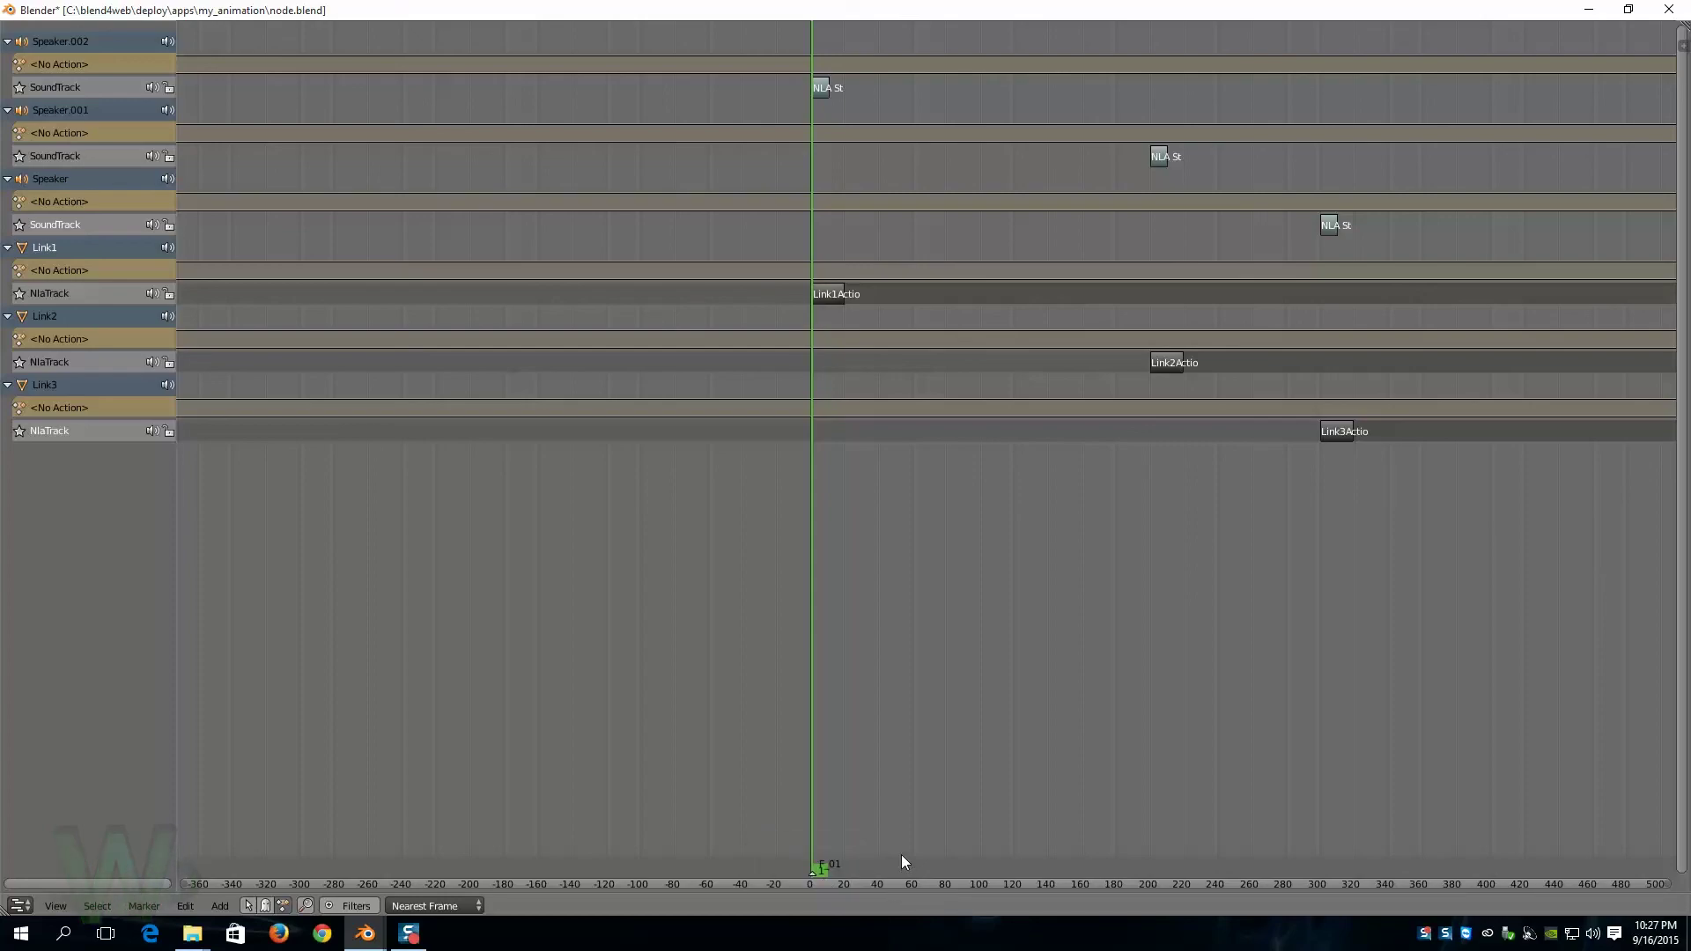
Step: Add timeline markers at frames 20, 200, 220, 300 and 320, and close the separate NLA window
click(843, 872)
key(m)
mouse_move(852, 878)
mouse_down()
mouse_move(1171, 878)
mouse_move(1149, 881)
mouse_up()
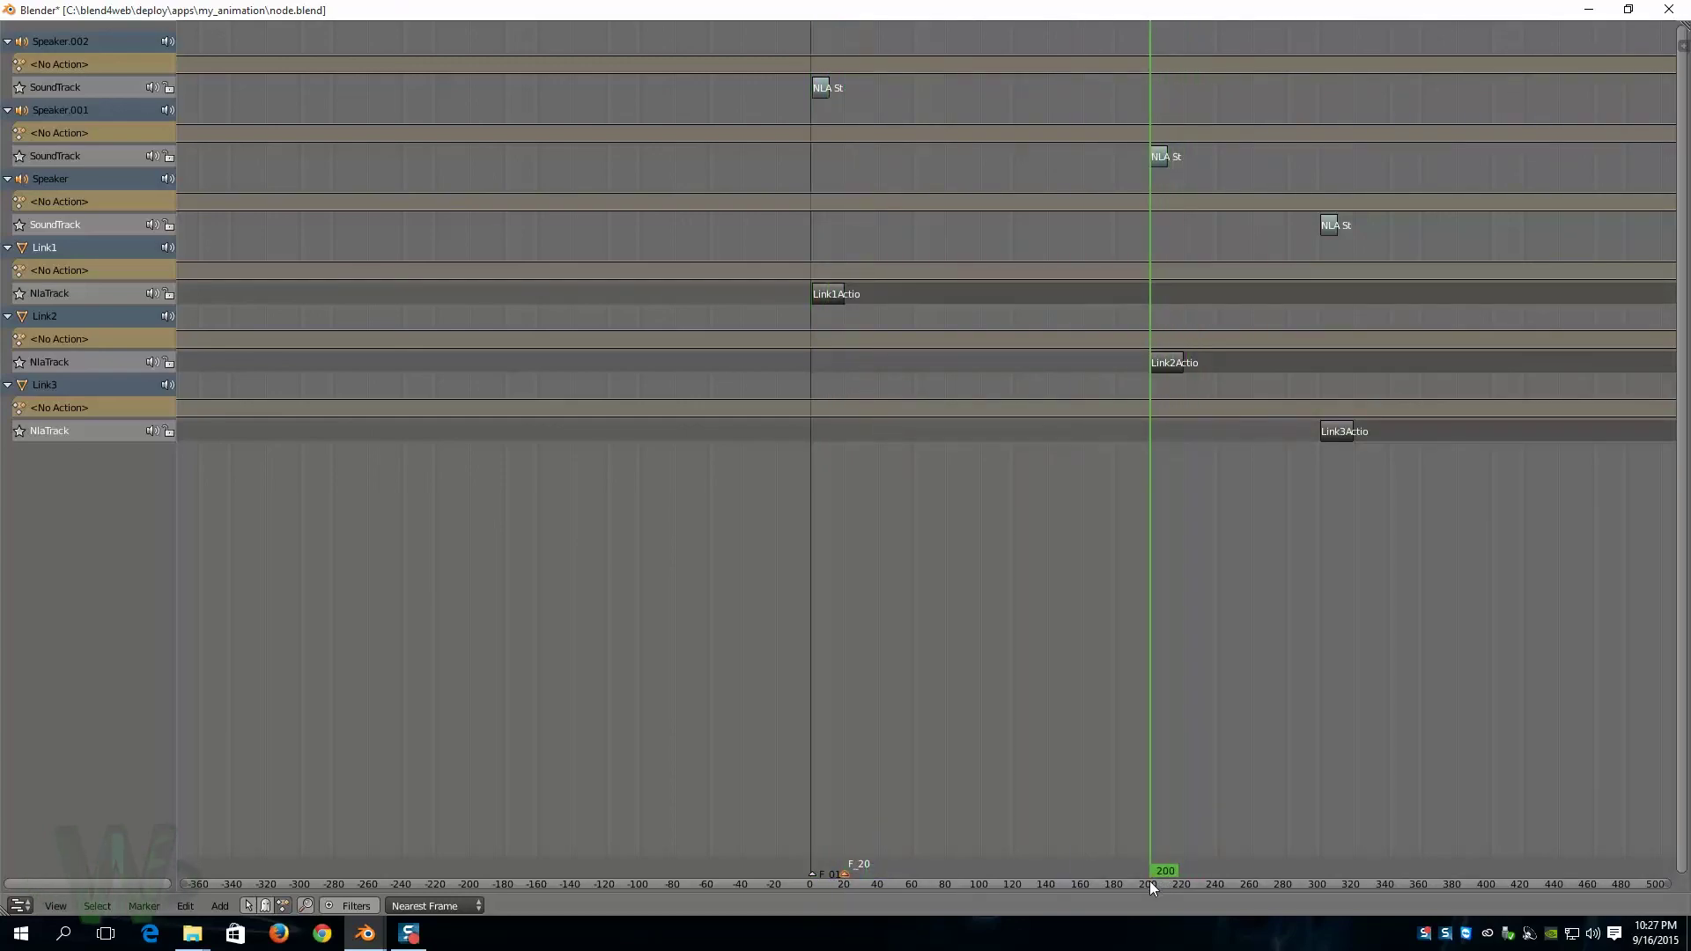
key(m)
drag(1164, 869, 1320, 870)
key(m)
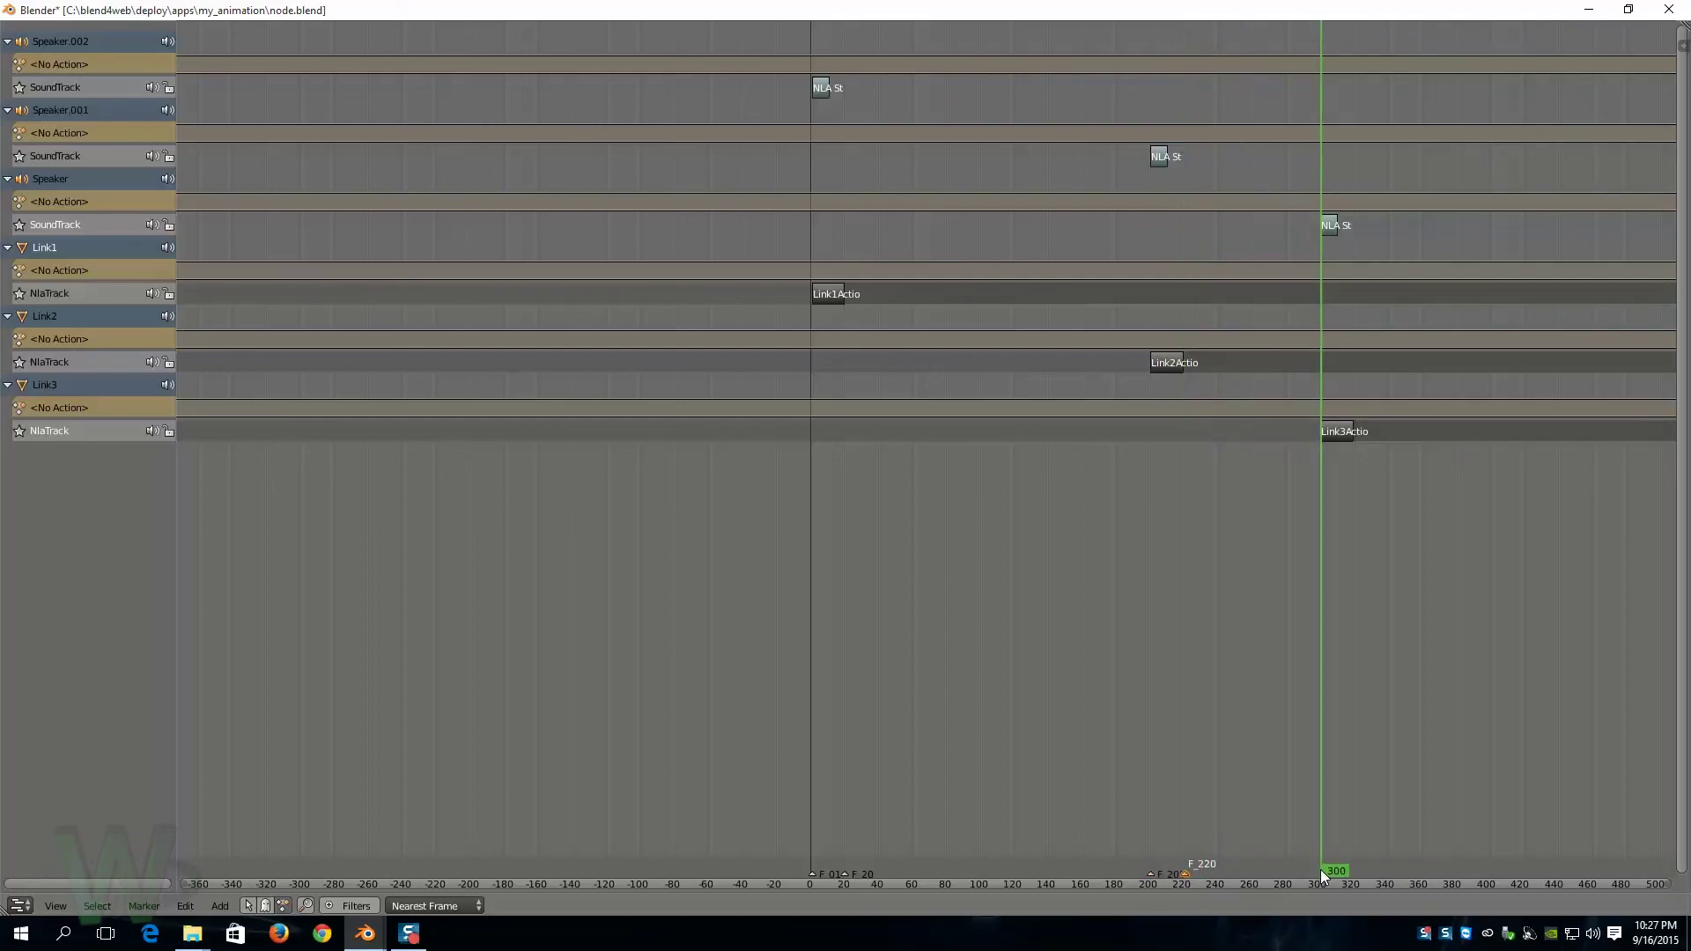
key(m)
drag(1335, 869, 1355, 876)
key(m)
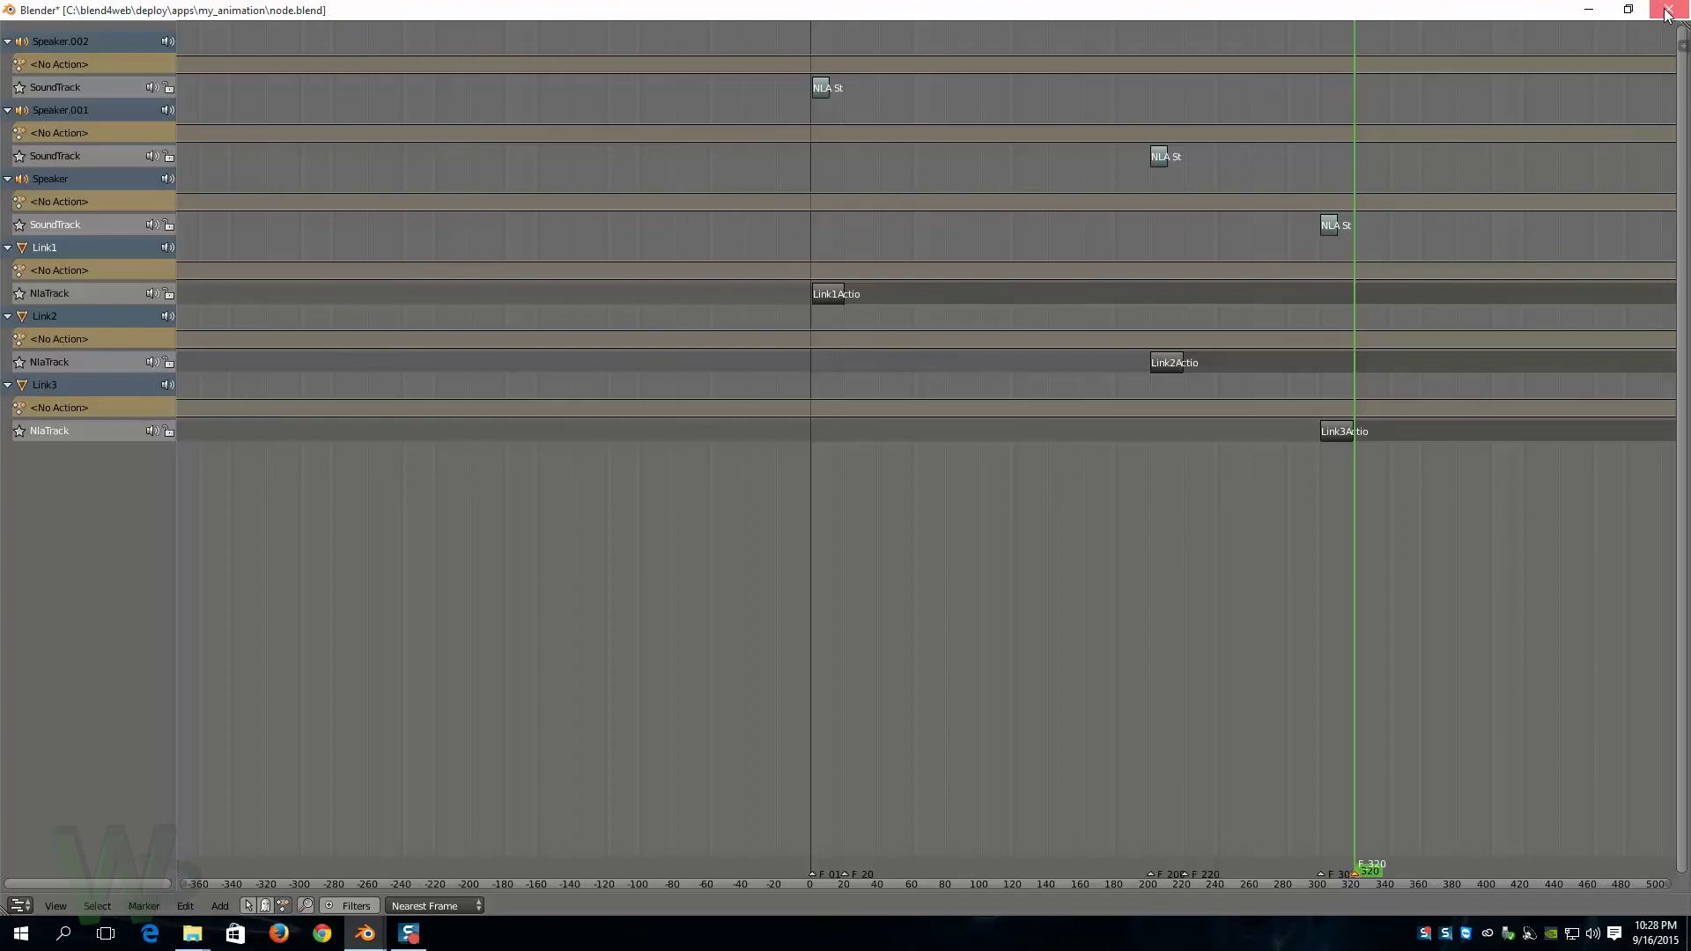
key(ctrl+space)
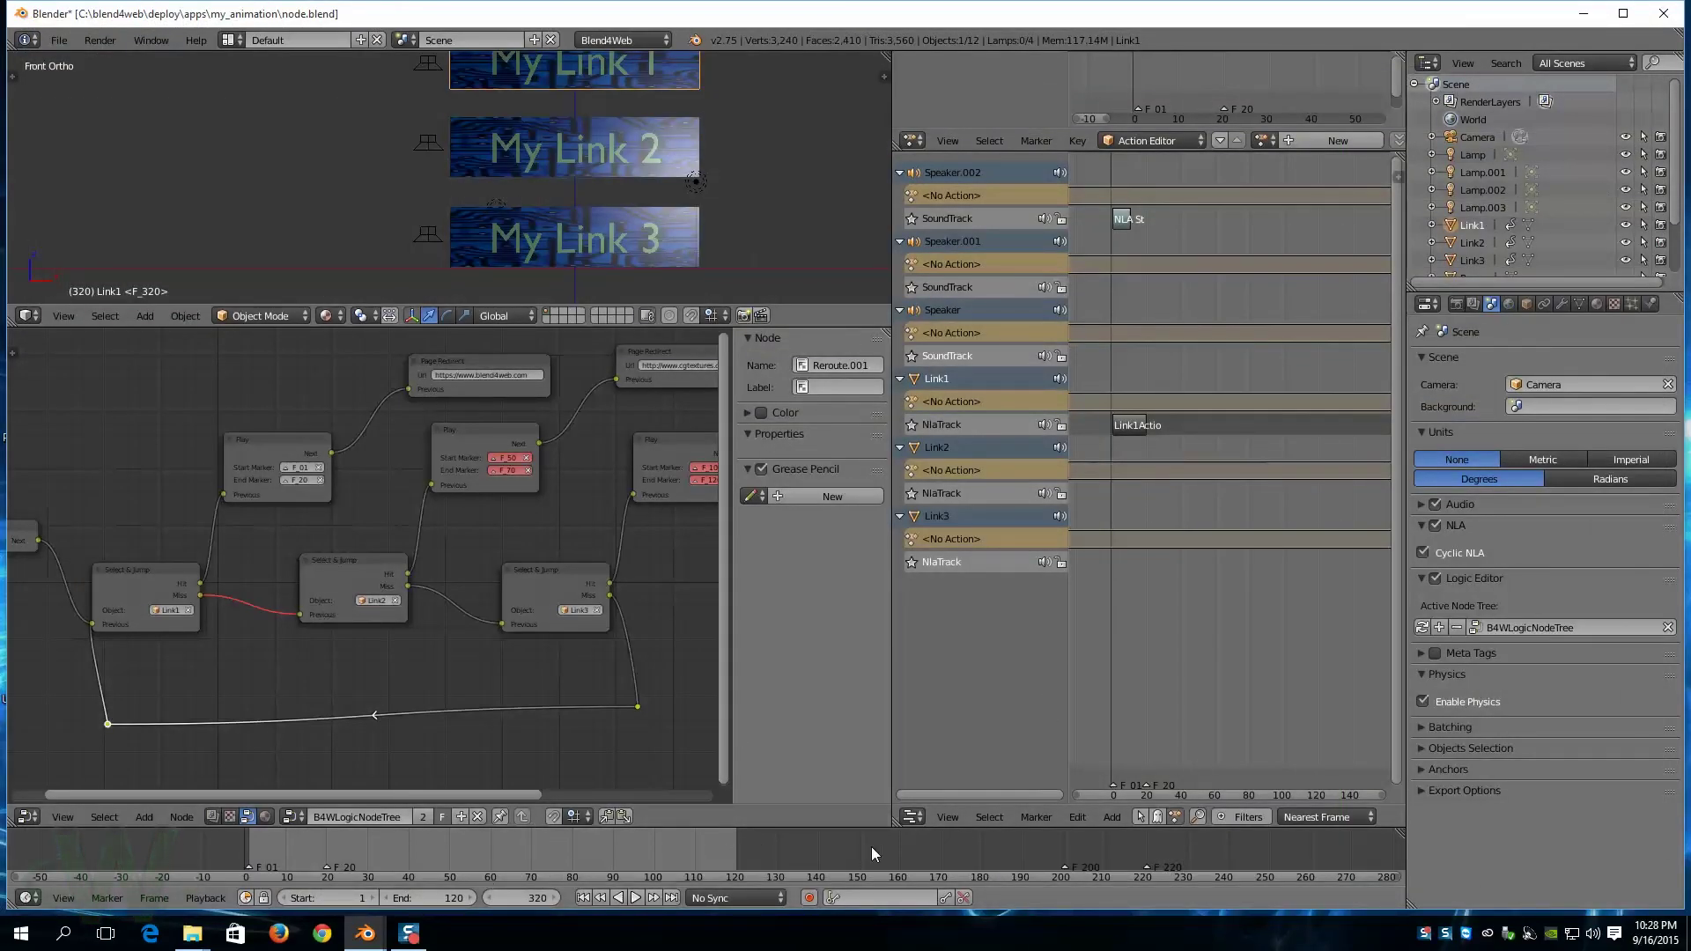
Step: Set the timeline's end frame to 320
scroll(772, 843, down, 3)
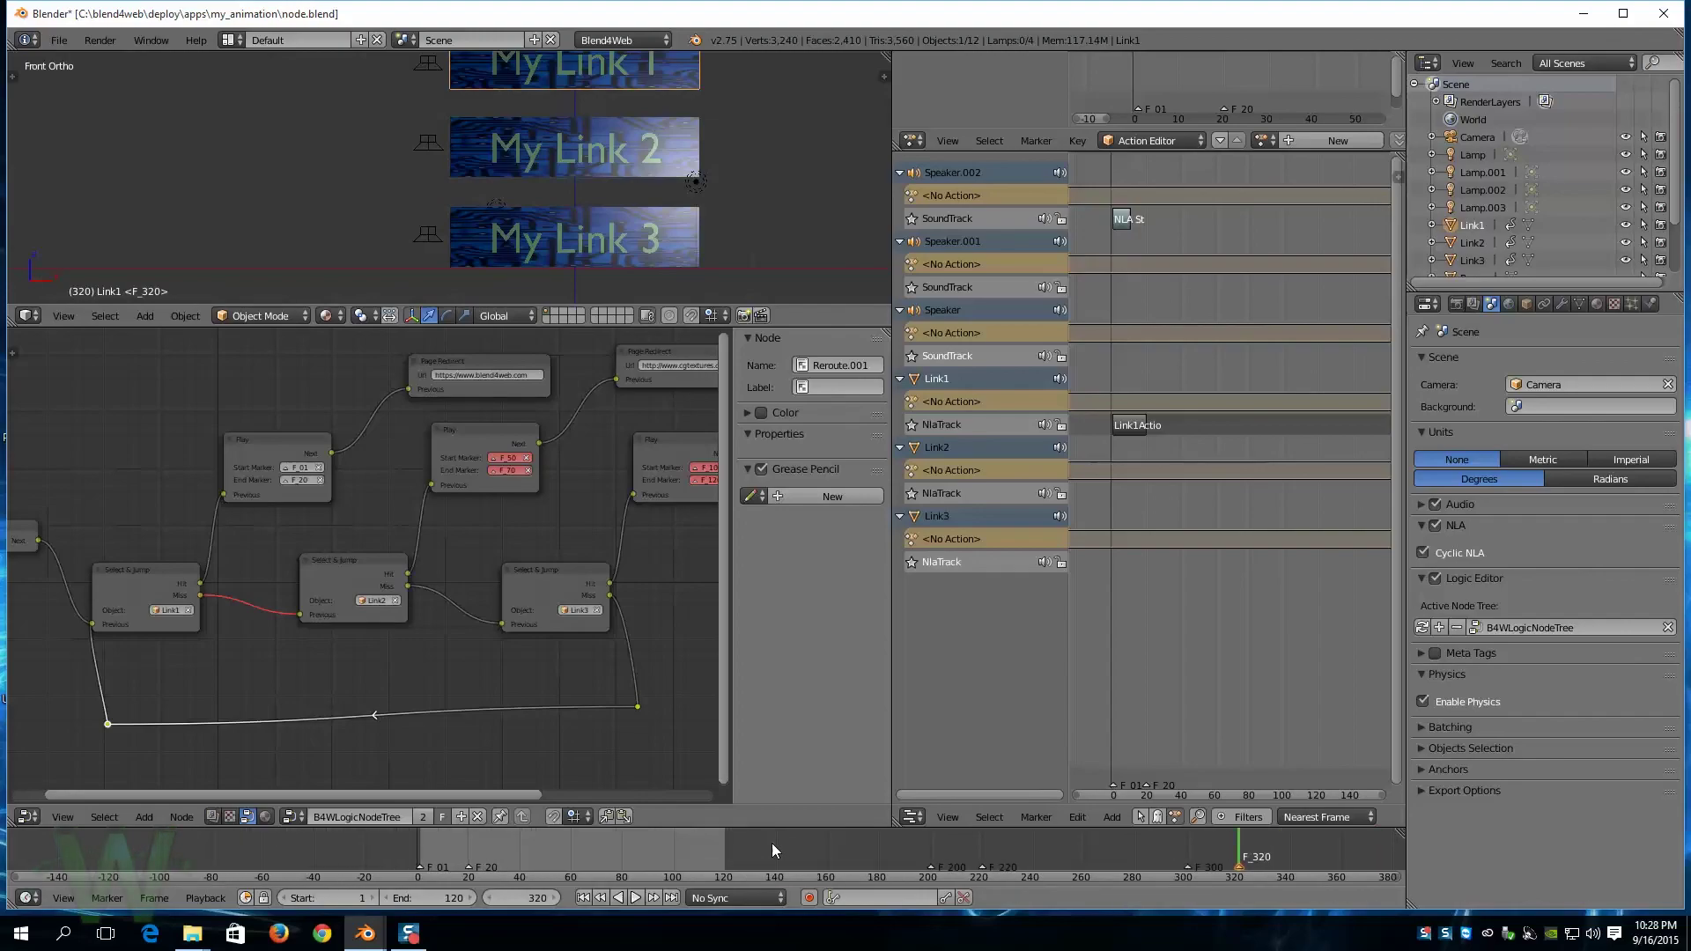
scroll(771, 843, down, 3)
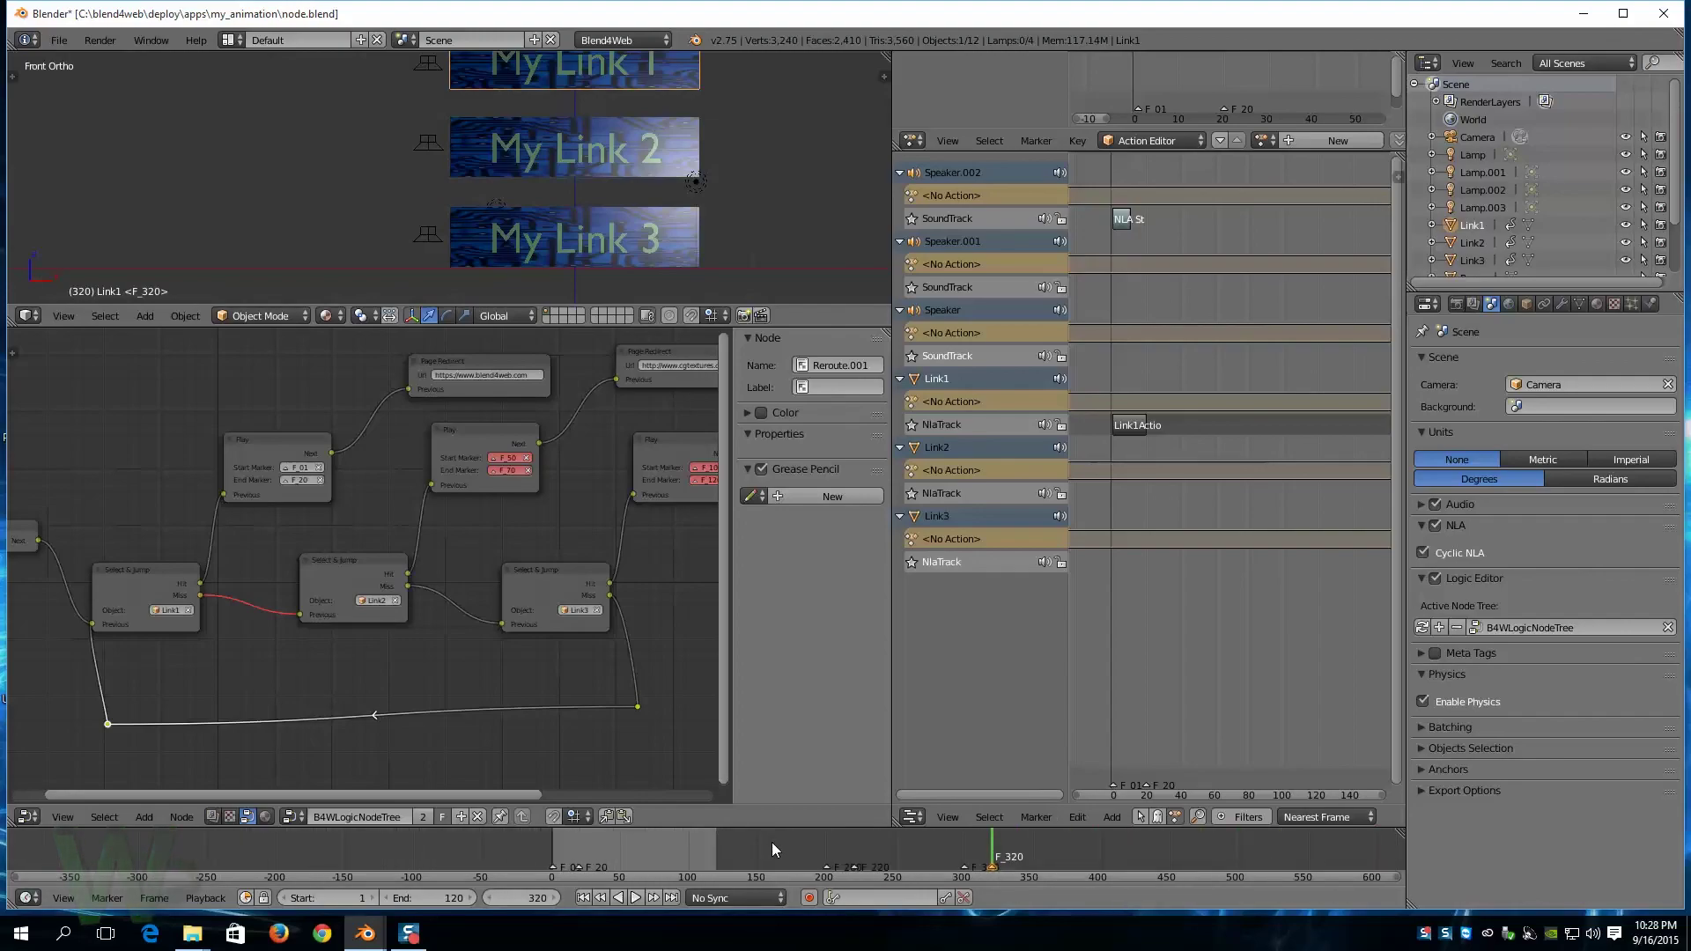
click(456, 898)
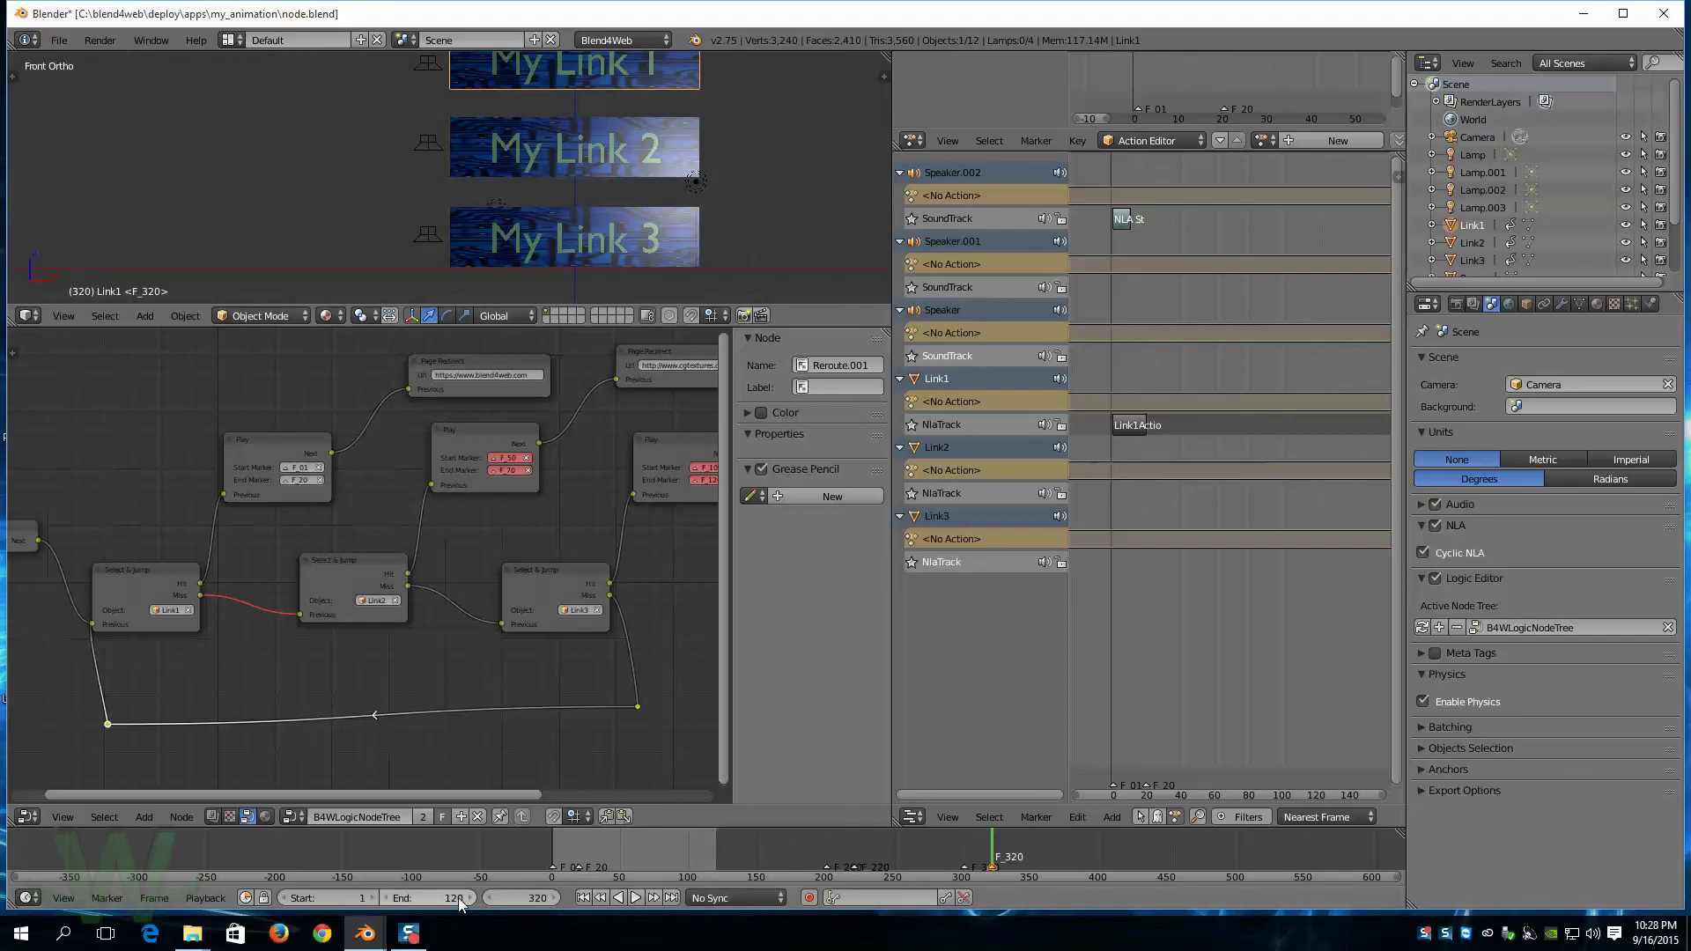
text(3)
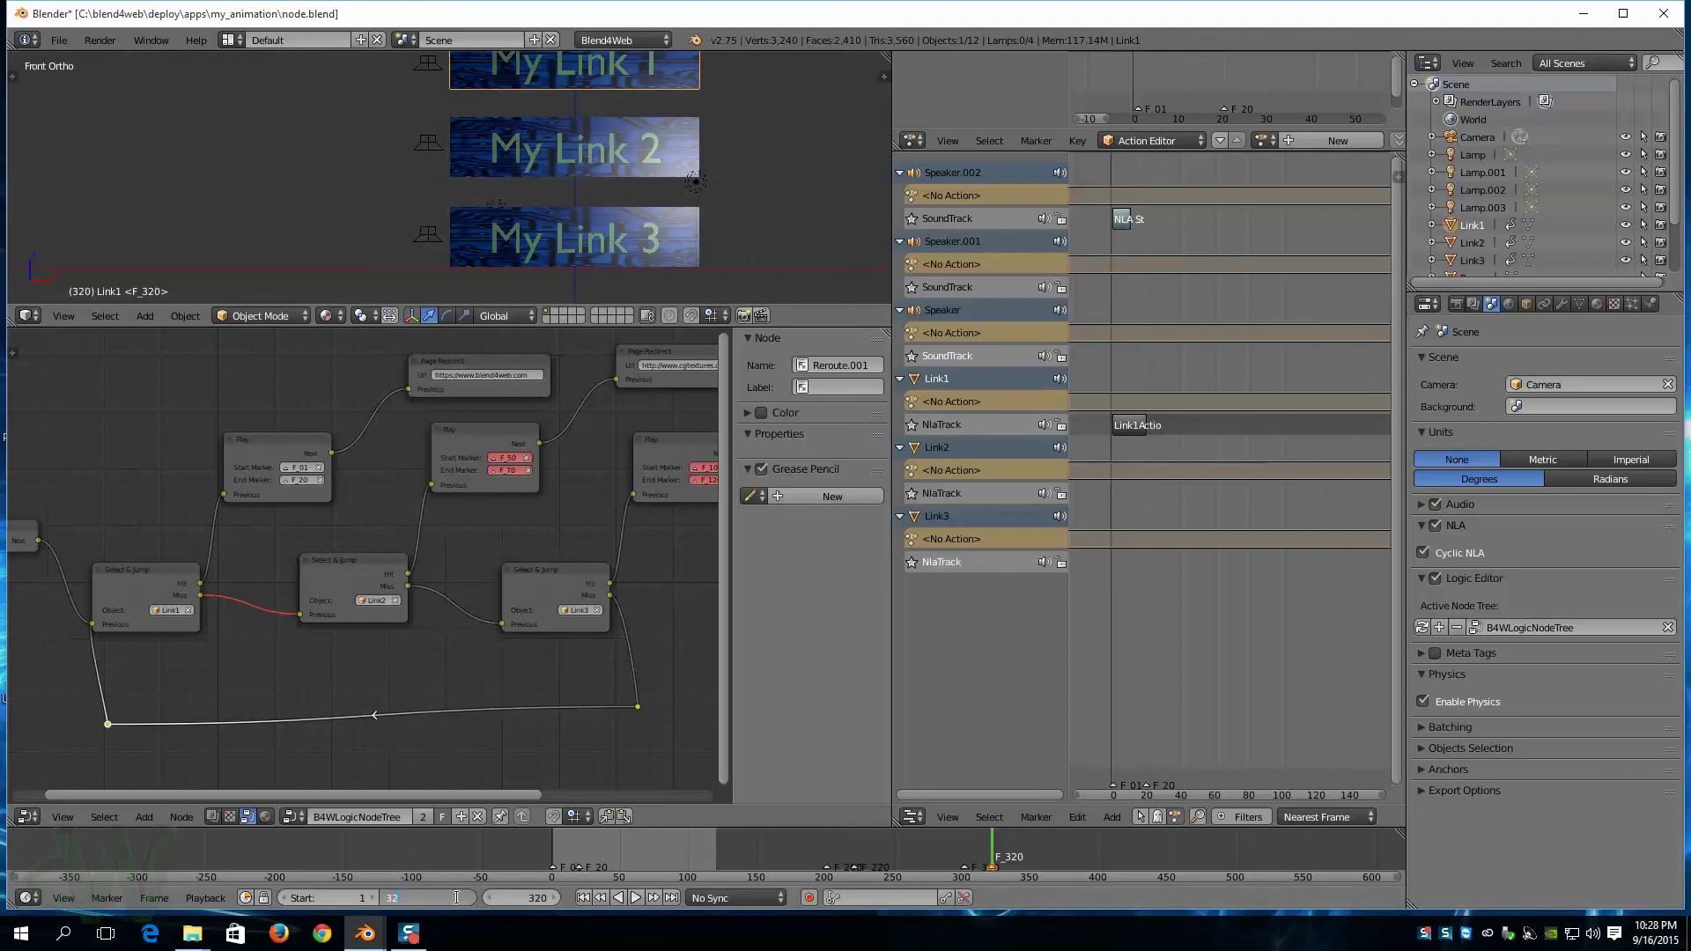
key(Return)
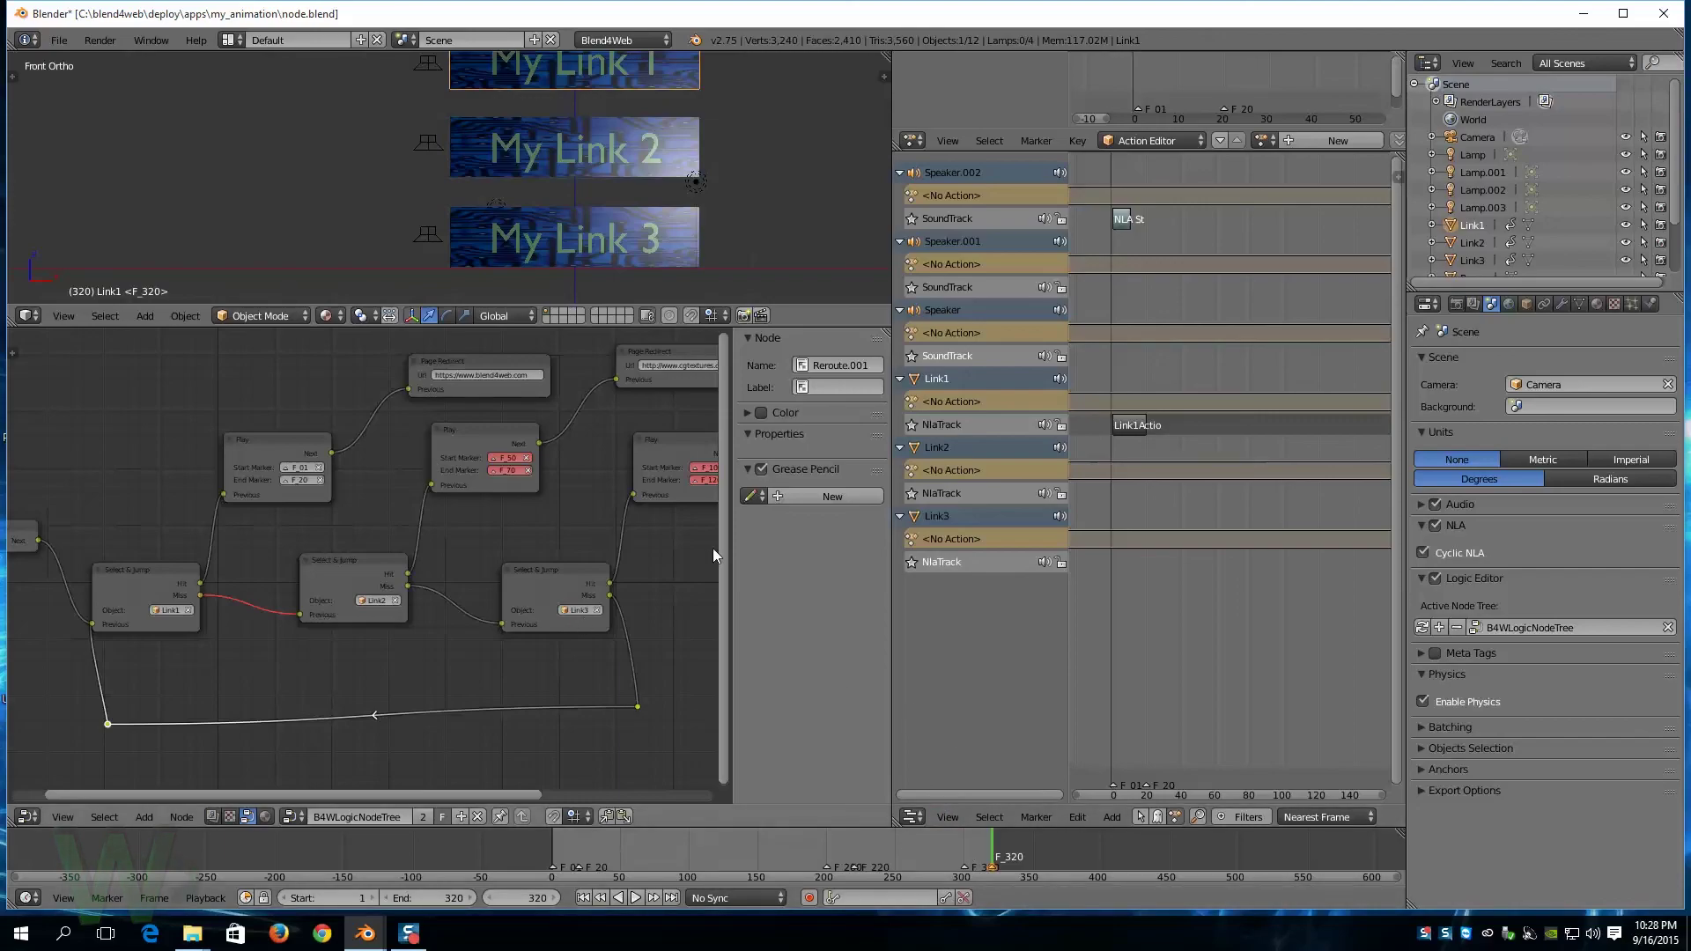
Step: Set the Play node for Link2 to start marker F_200 and end marker F_220
middle_drag(567, 526, 438, 577)
scroll(393, 526, up, 2)
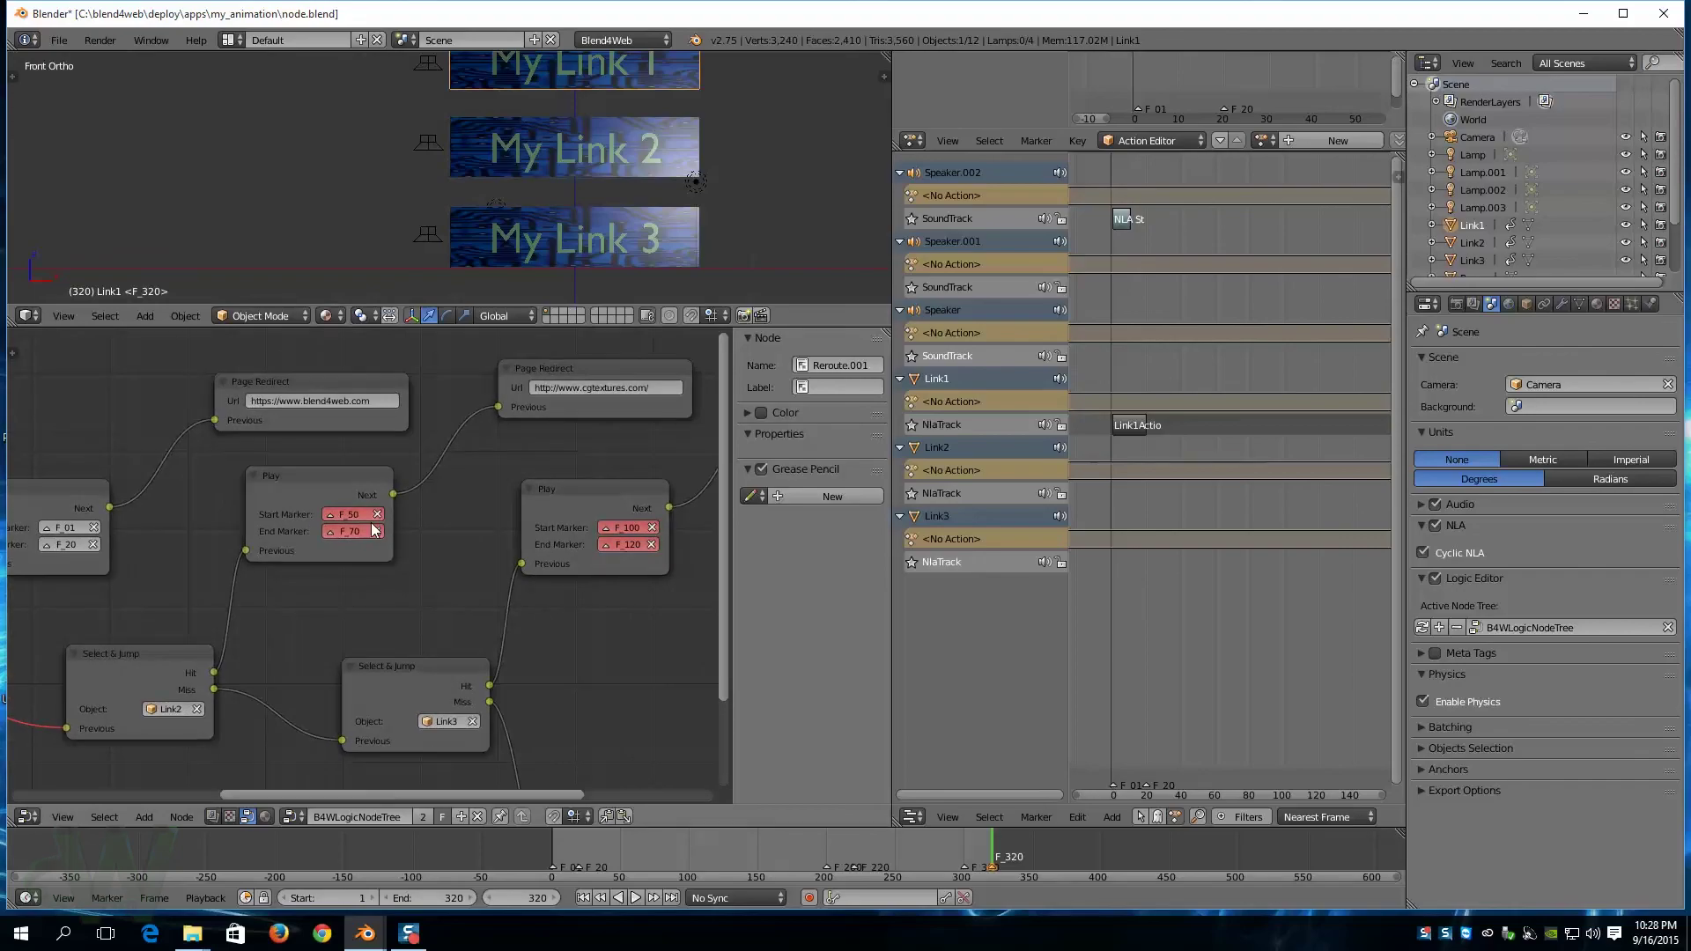
scroll(367, 526, up, 2)
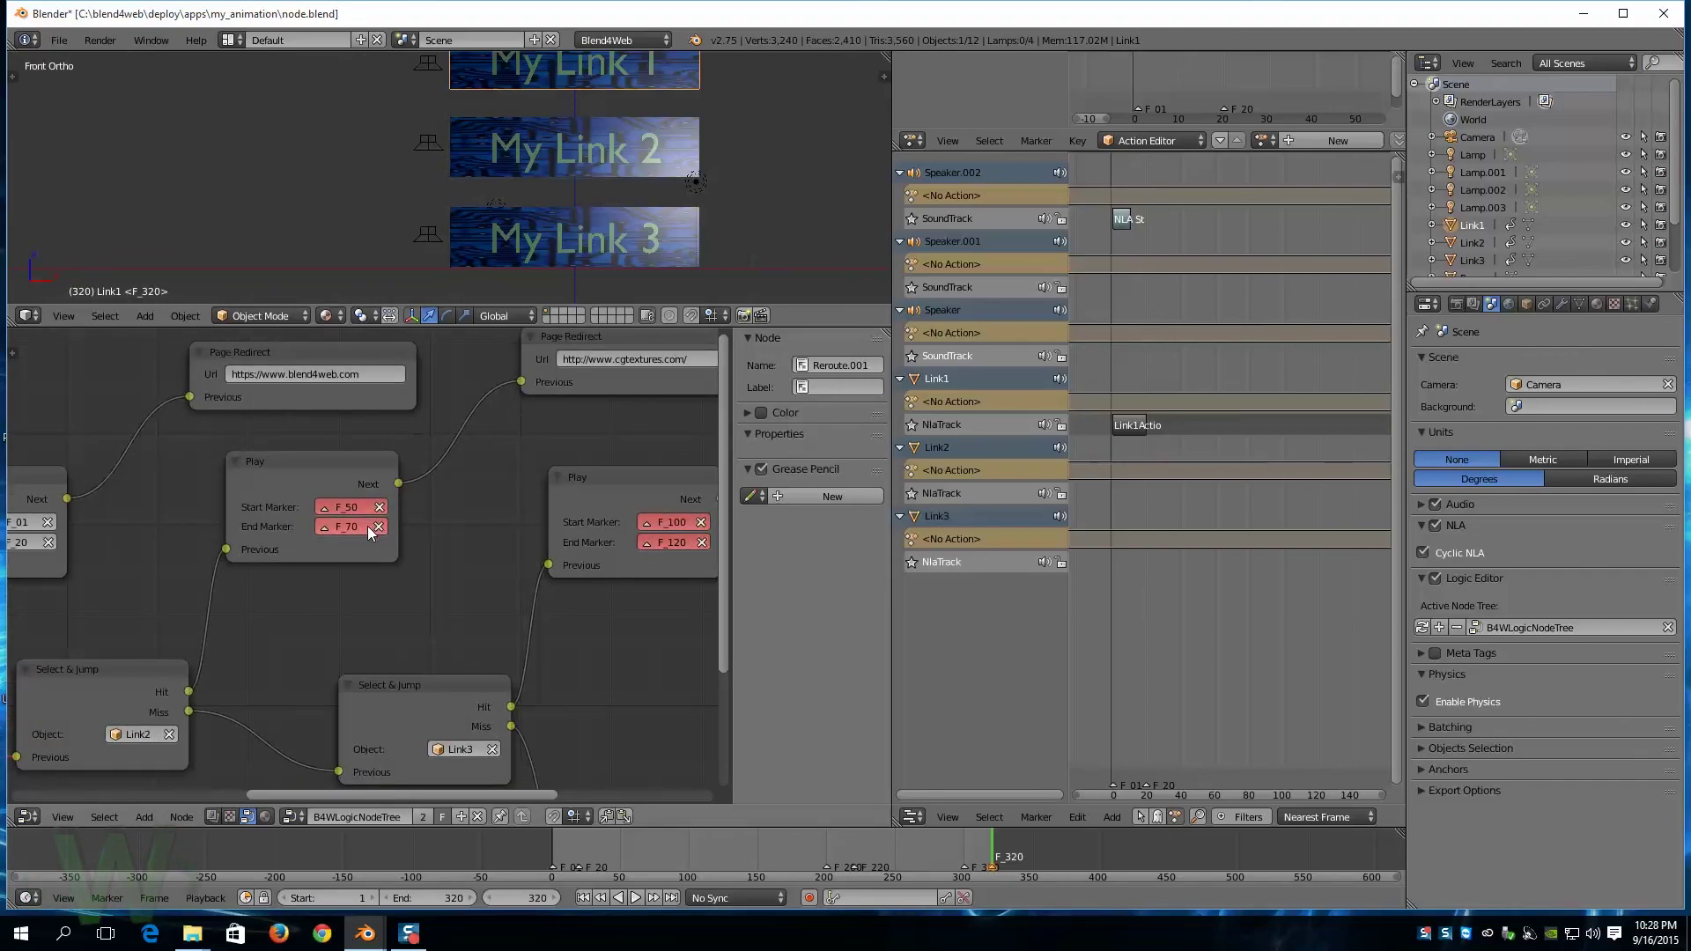
click(326, 504)
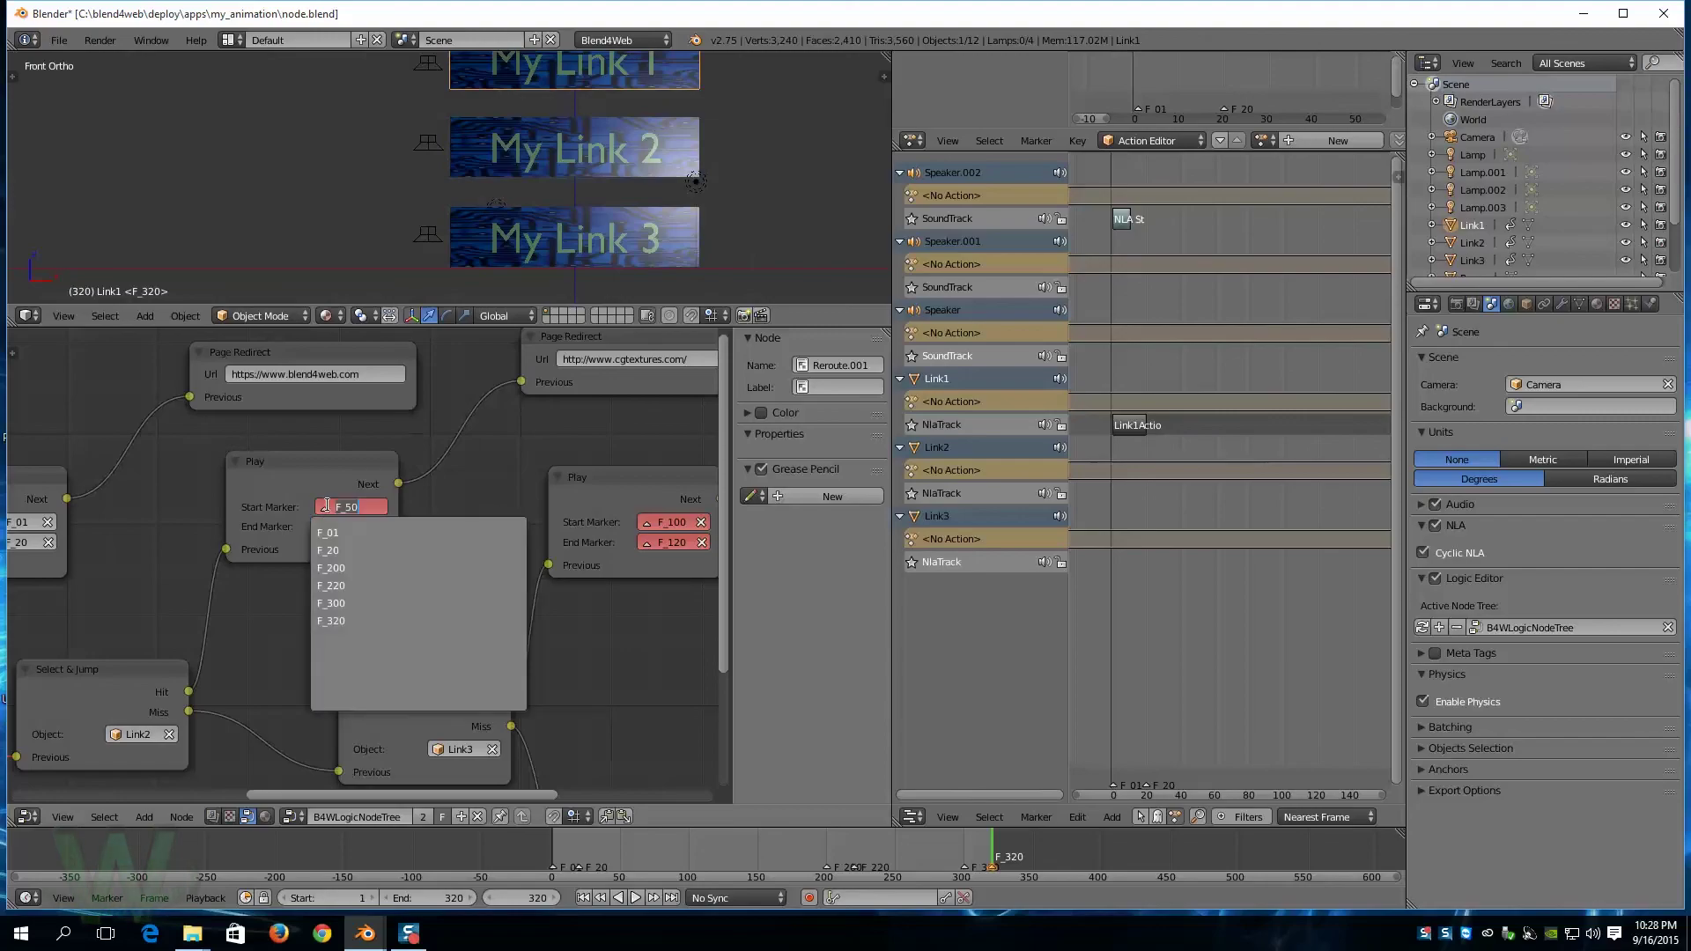
click(361, 566)
click(352, 523)
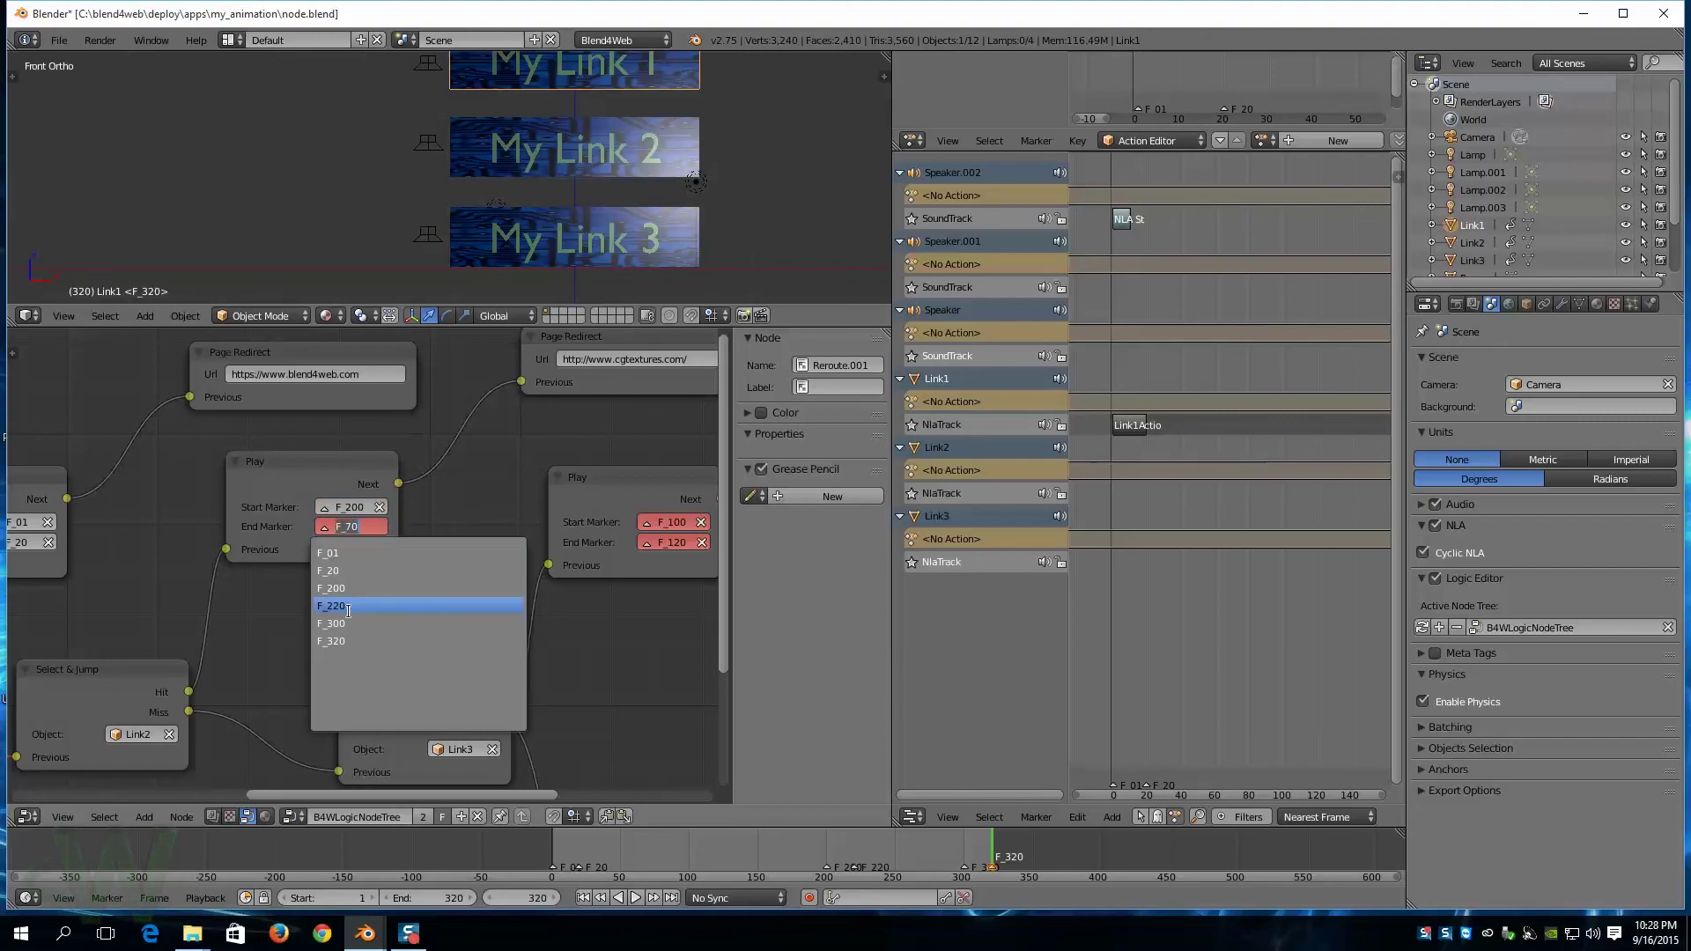
click(353, 604)
Step: Set the Play node for Link3 to start marker F_300 and end marker F_320
click(672, 523)
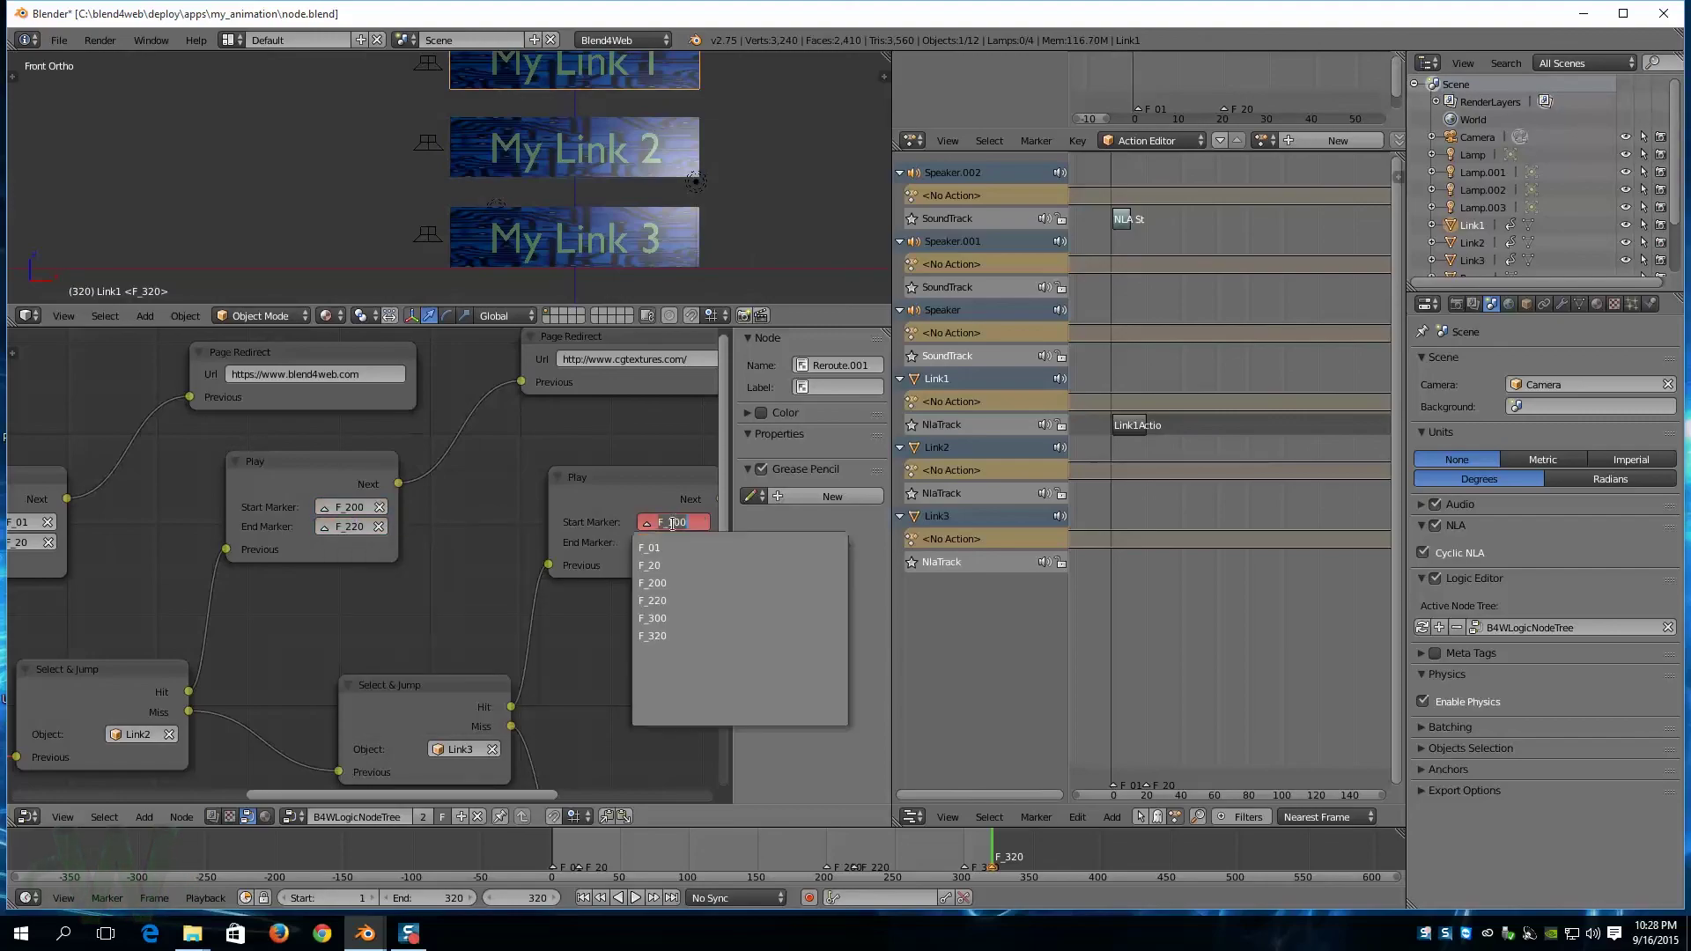
click(669, 618)
click(680, 543)
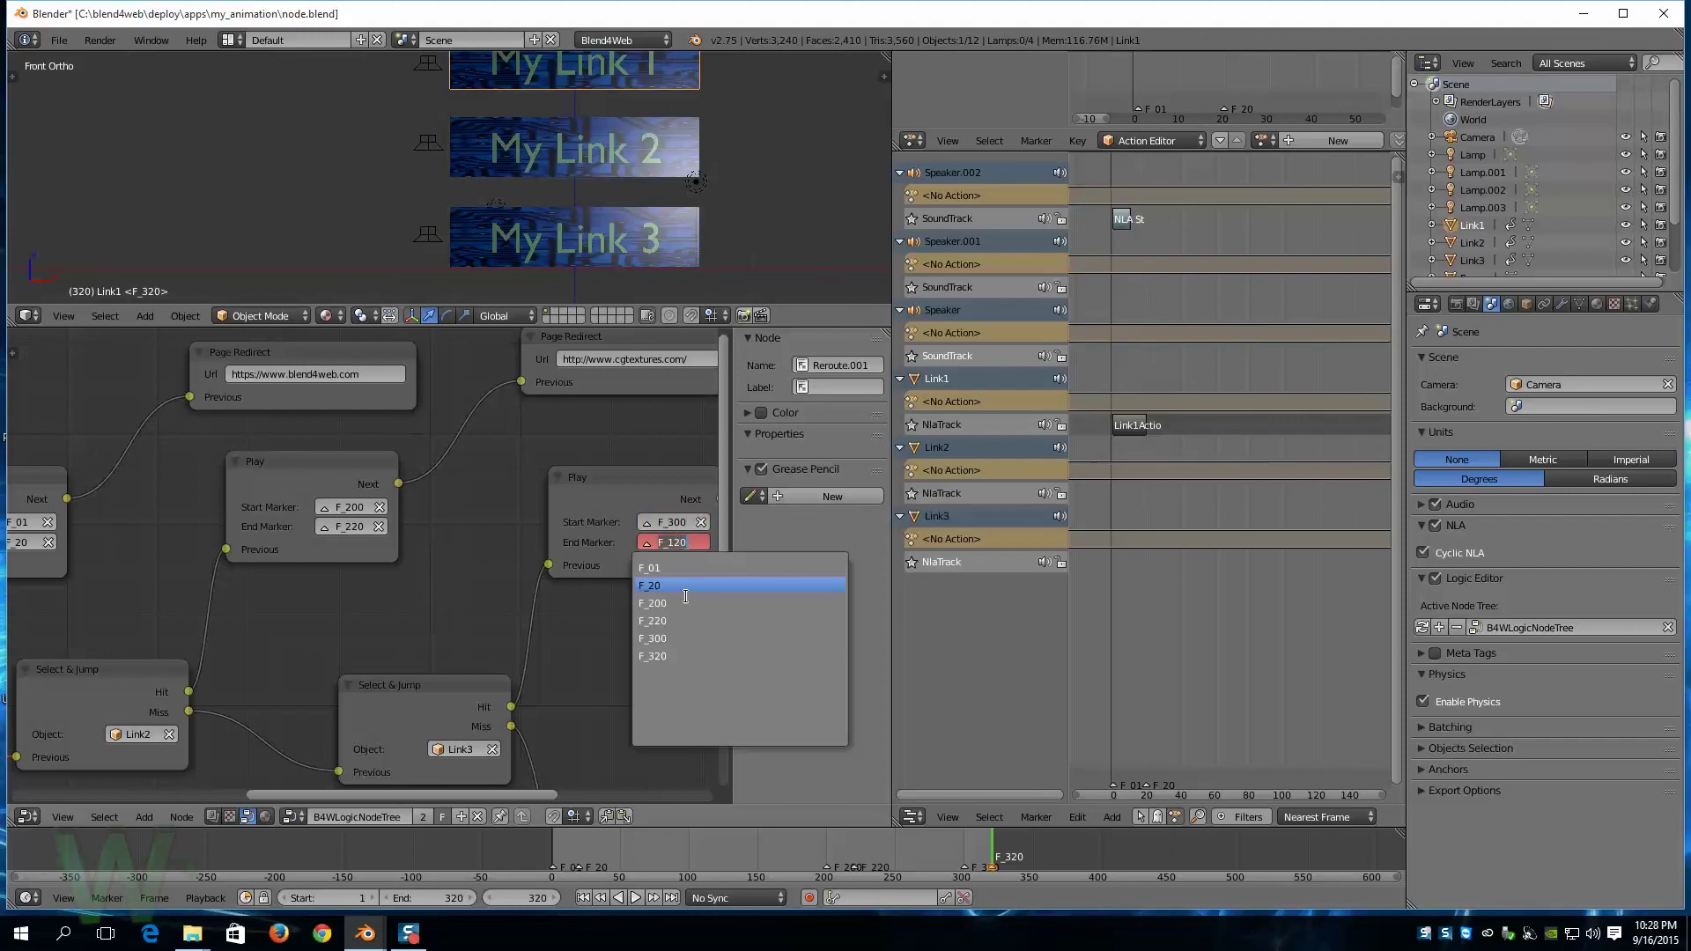
click(684, 655)
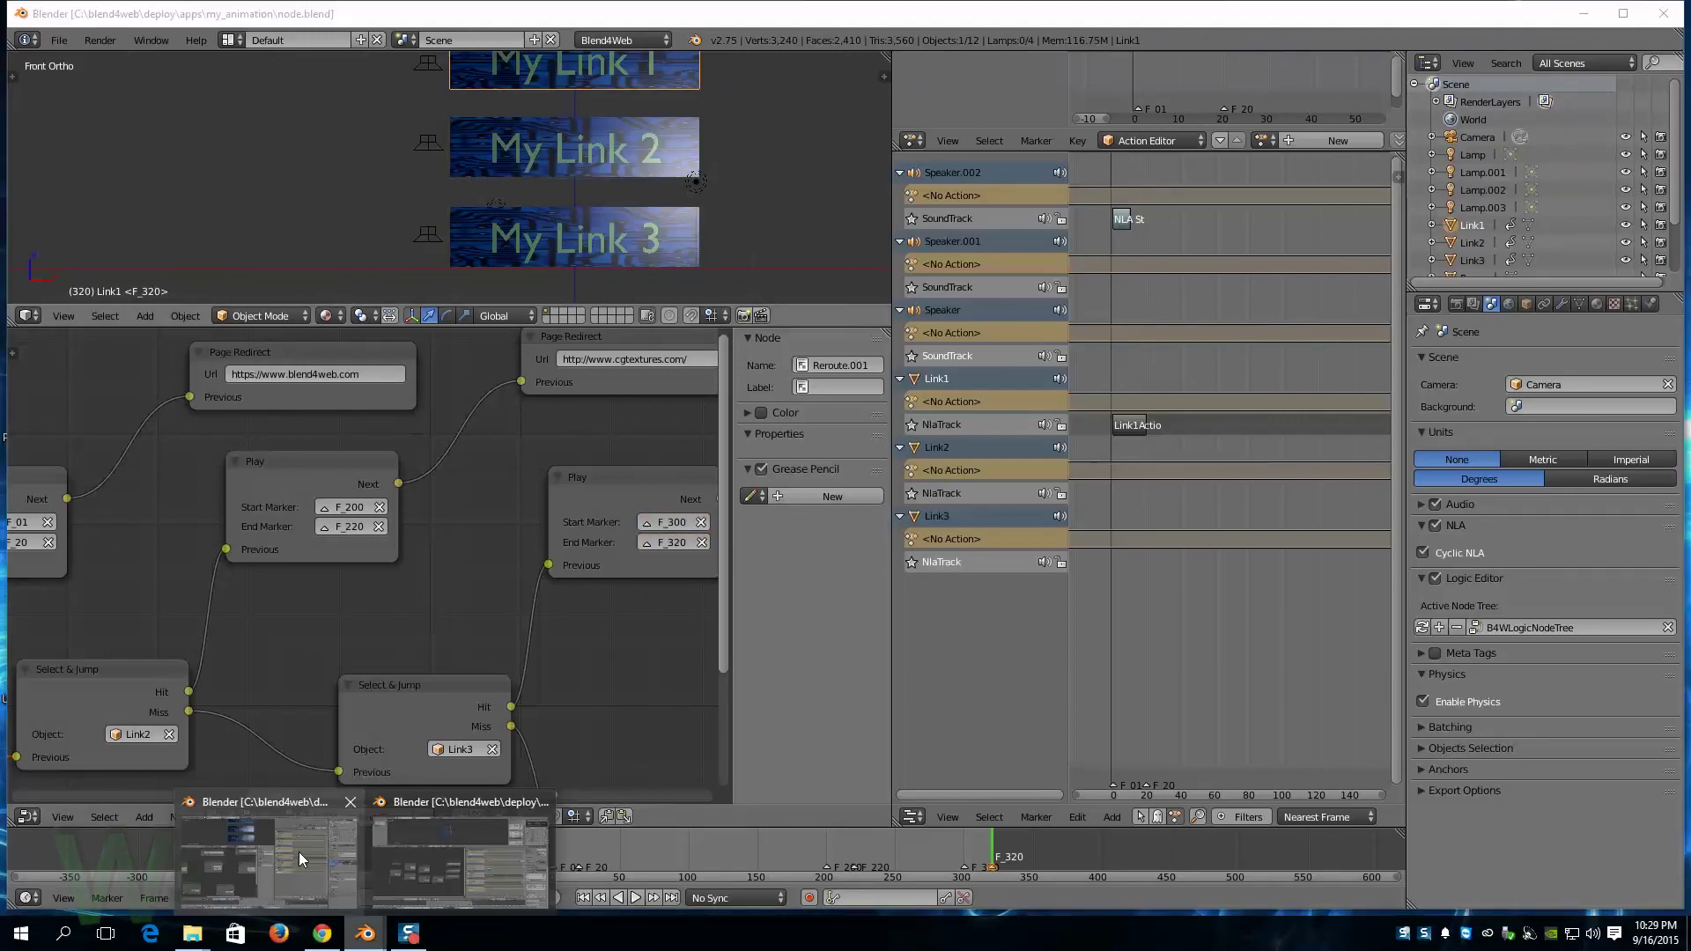
Step: Return to the node.blend scene window, set the timeline's end frame to 420, and save the file over the existing one
click(299, 852)
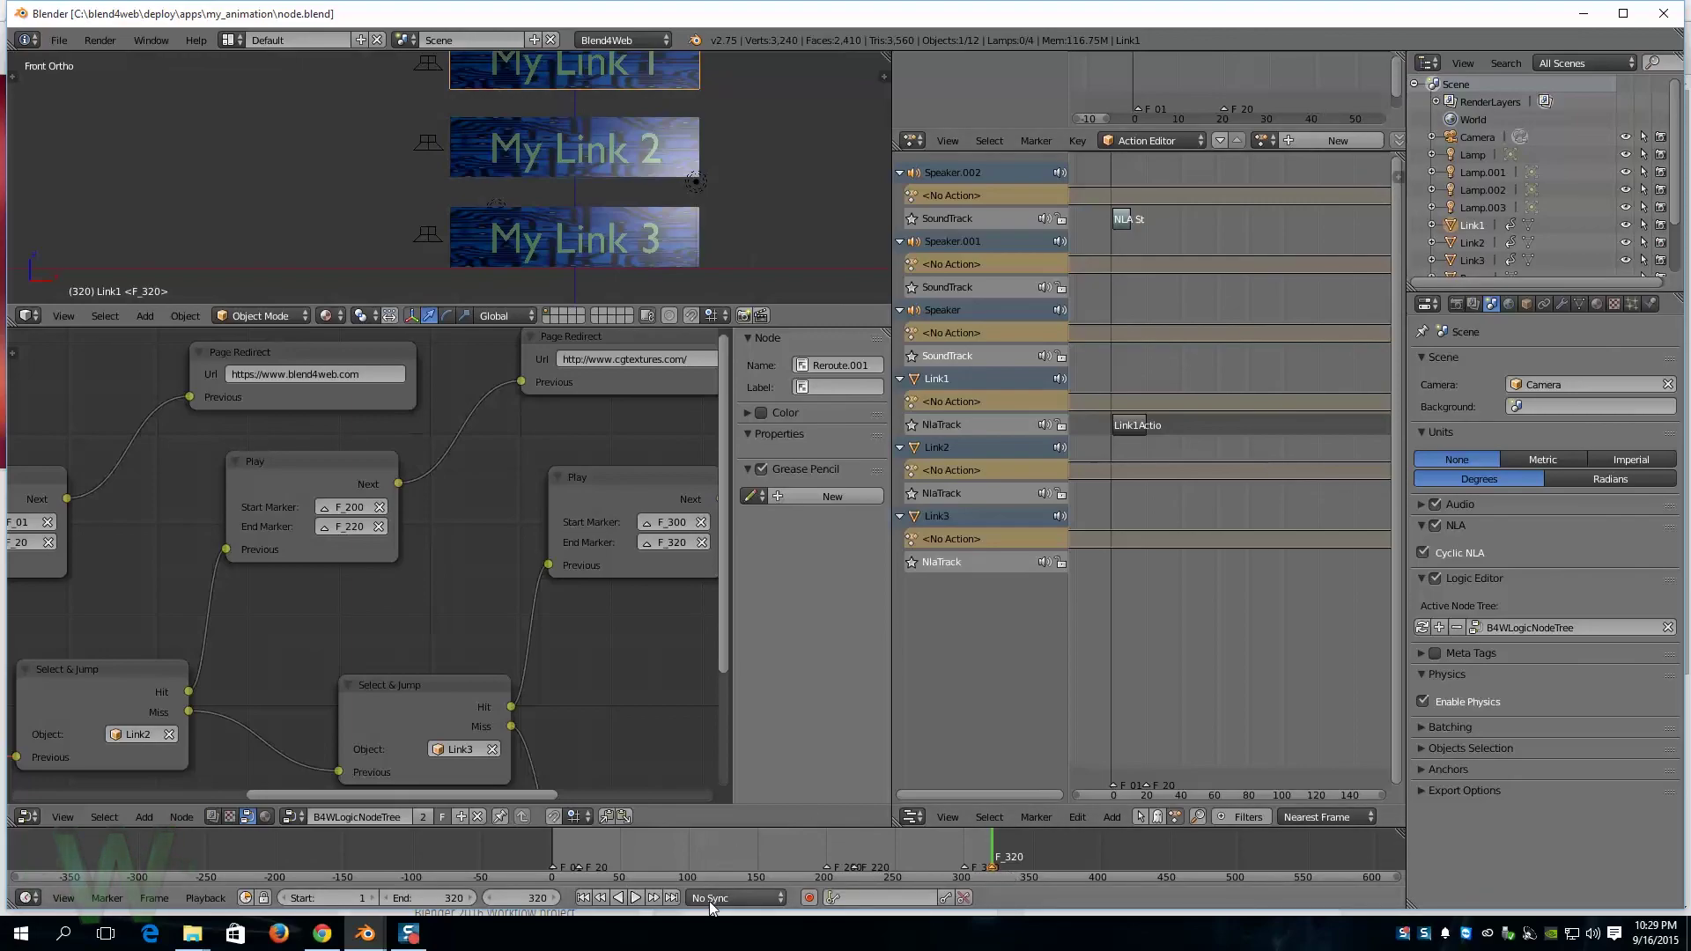
click(442, 899)
text(42)
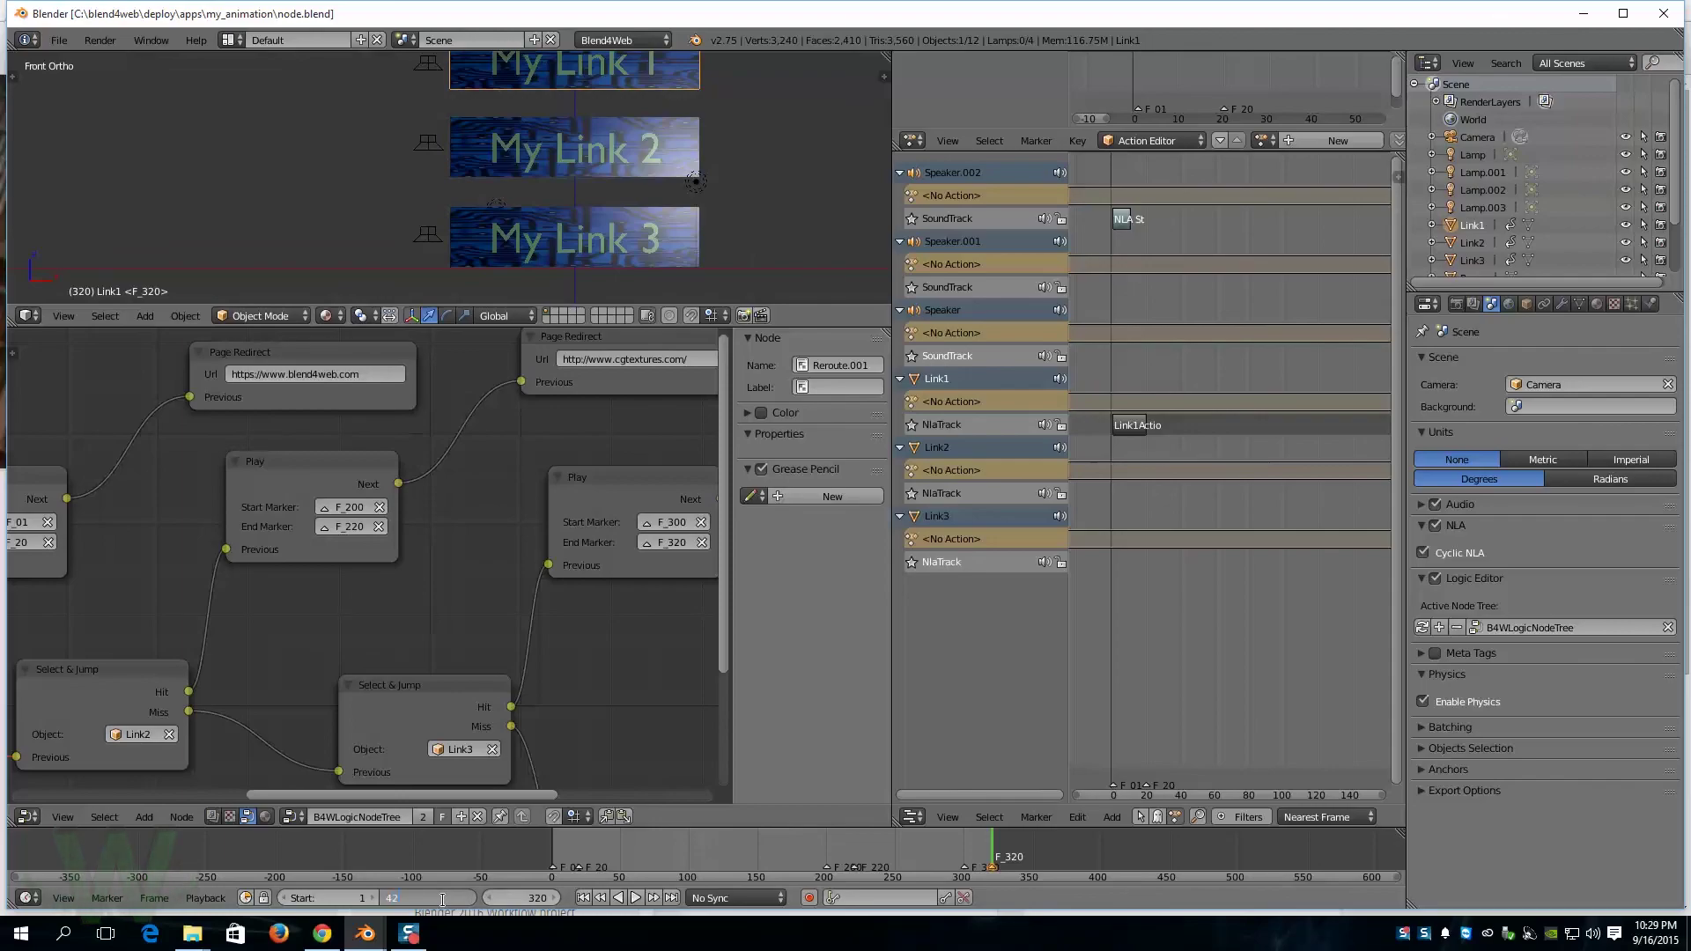
text(0)
key(Return)
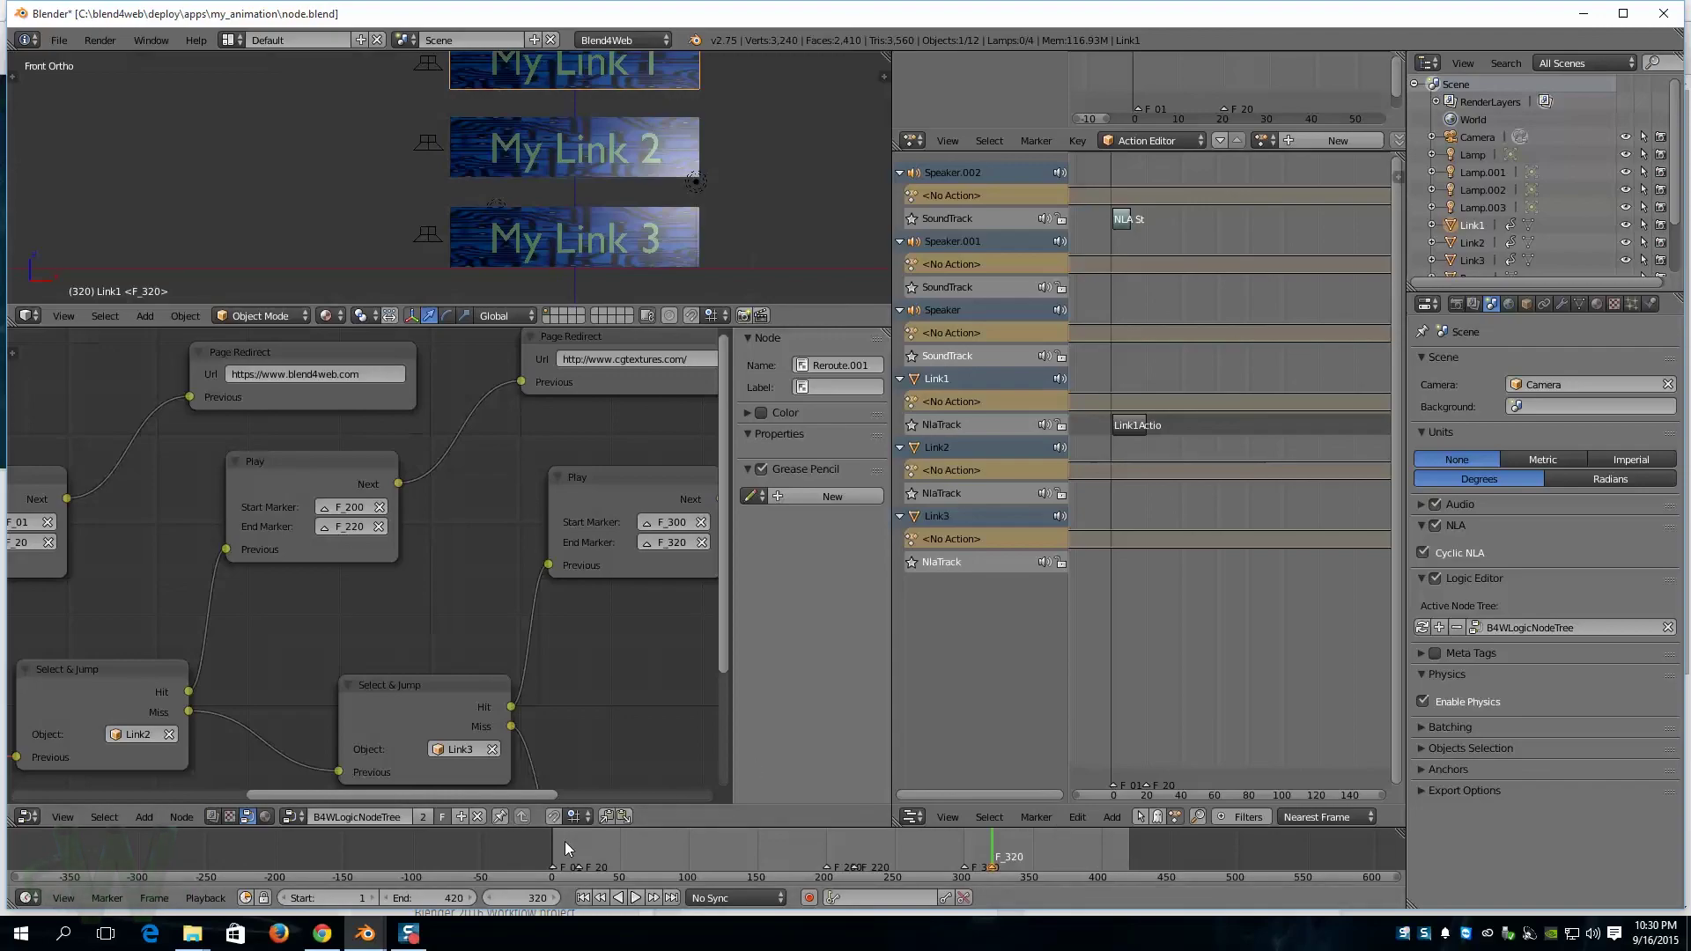
key(ctrl+s)
click(744, 768)
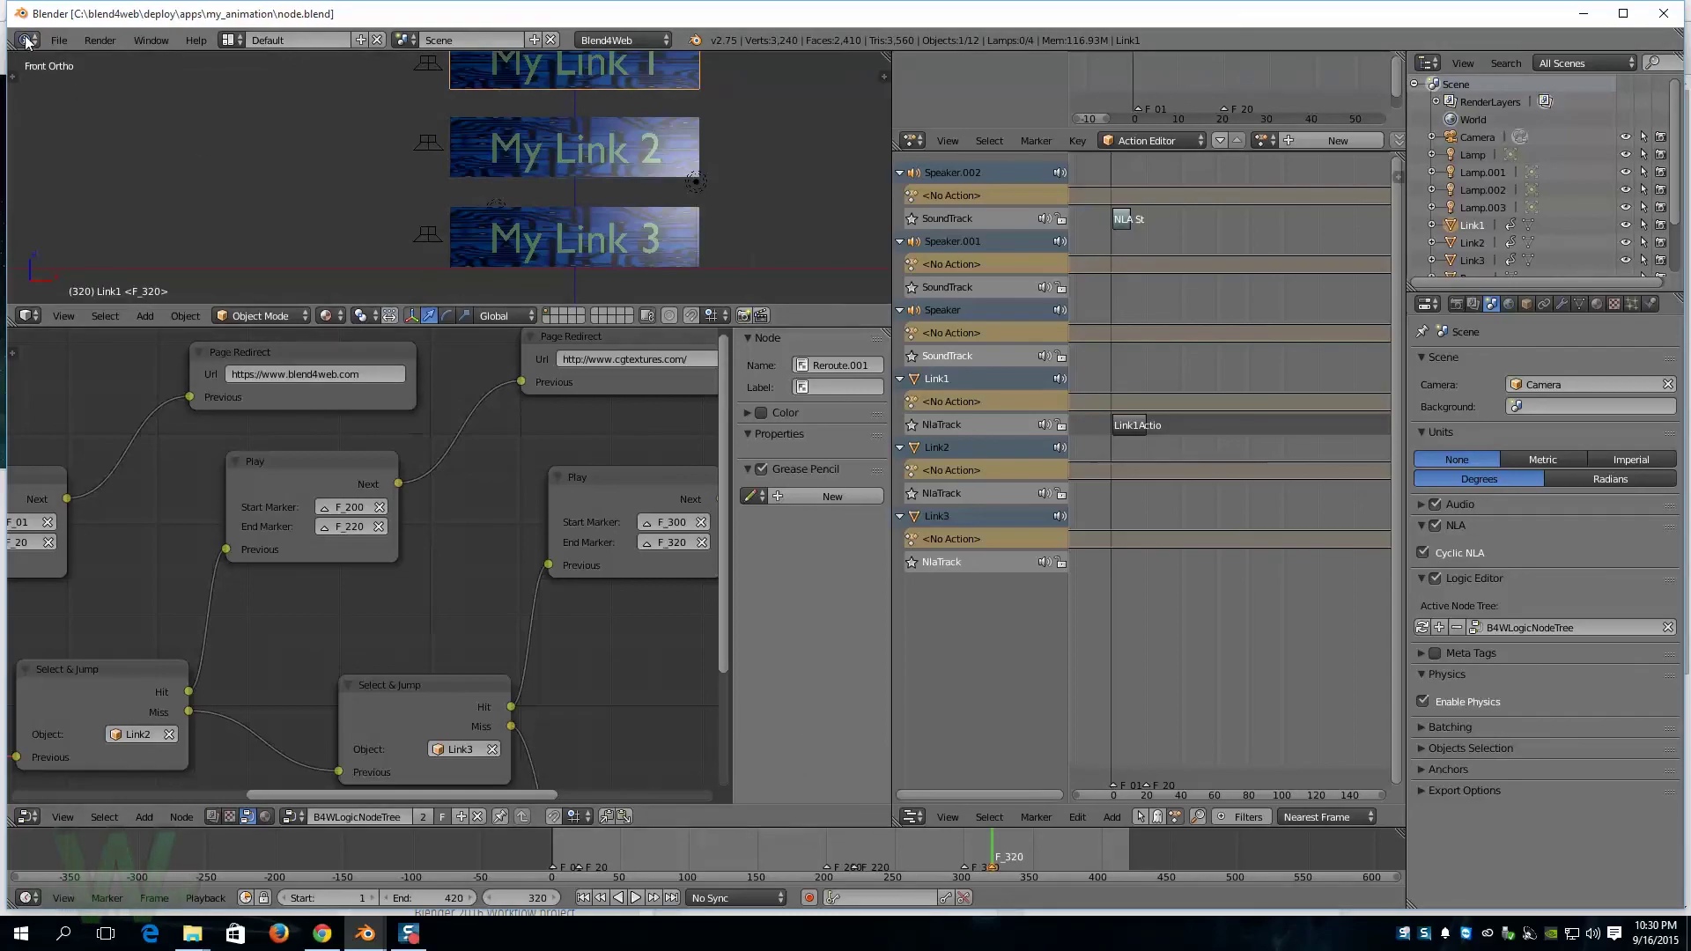
Step: Export the scene as Blend4Web HTML to node.html in the my_animation folder, overwriting the existing file
click(59, 40)
mouse_move(144, 372)
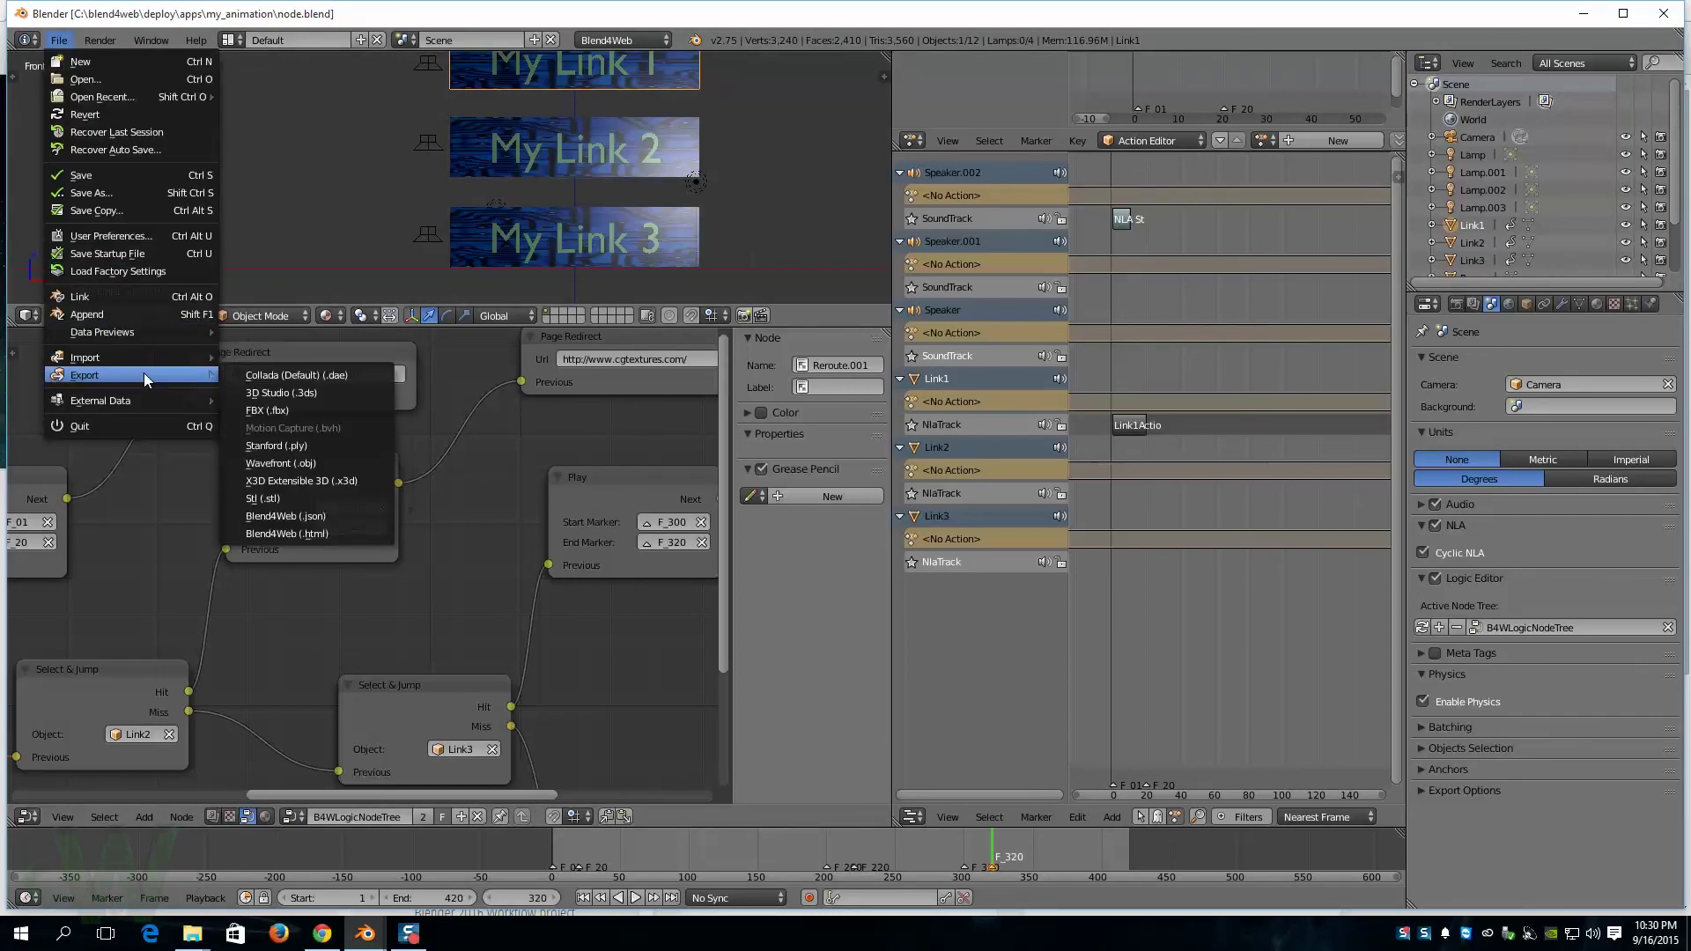
click(304, 538)
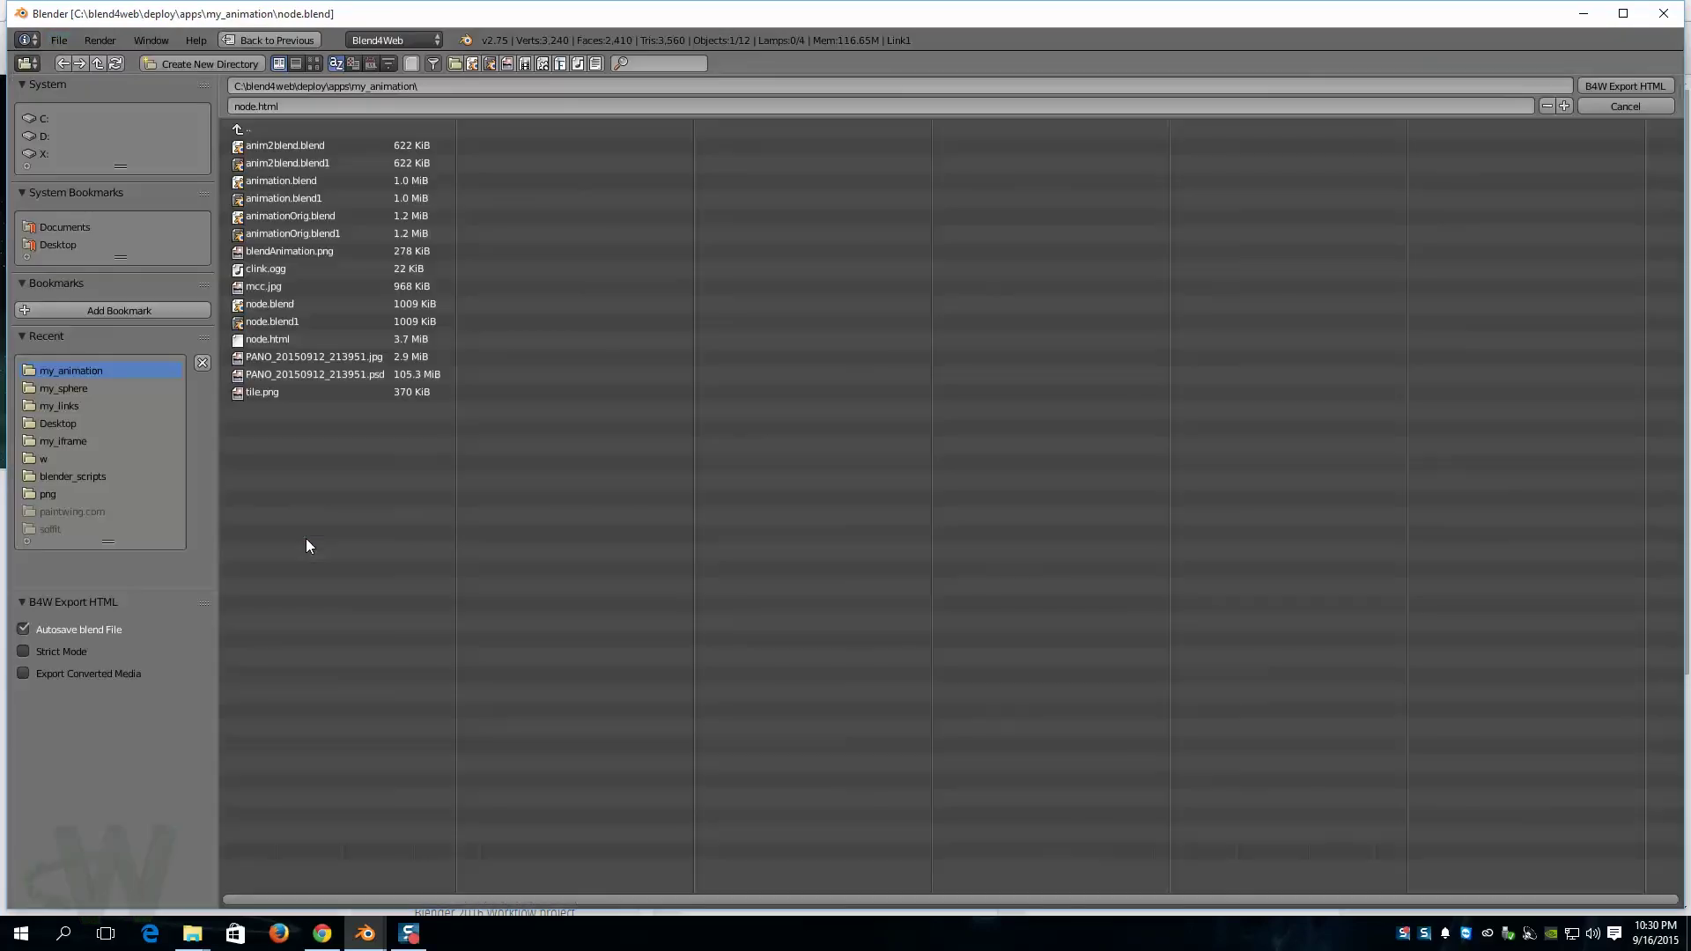
click(1608, 87)
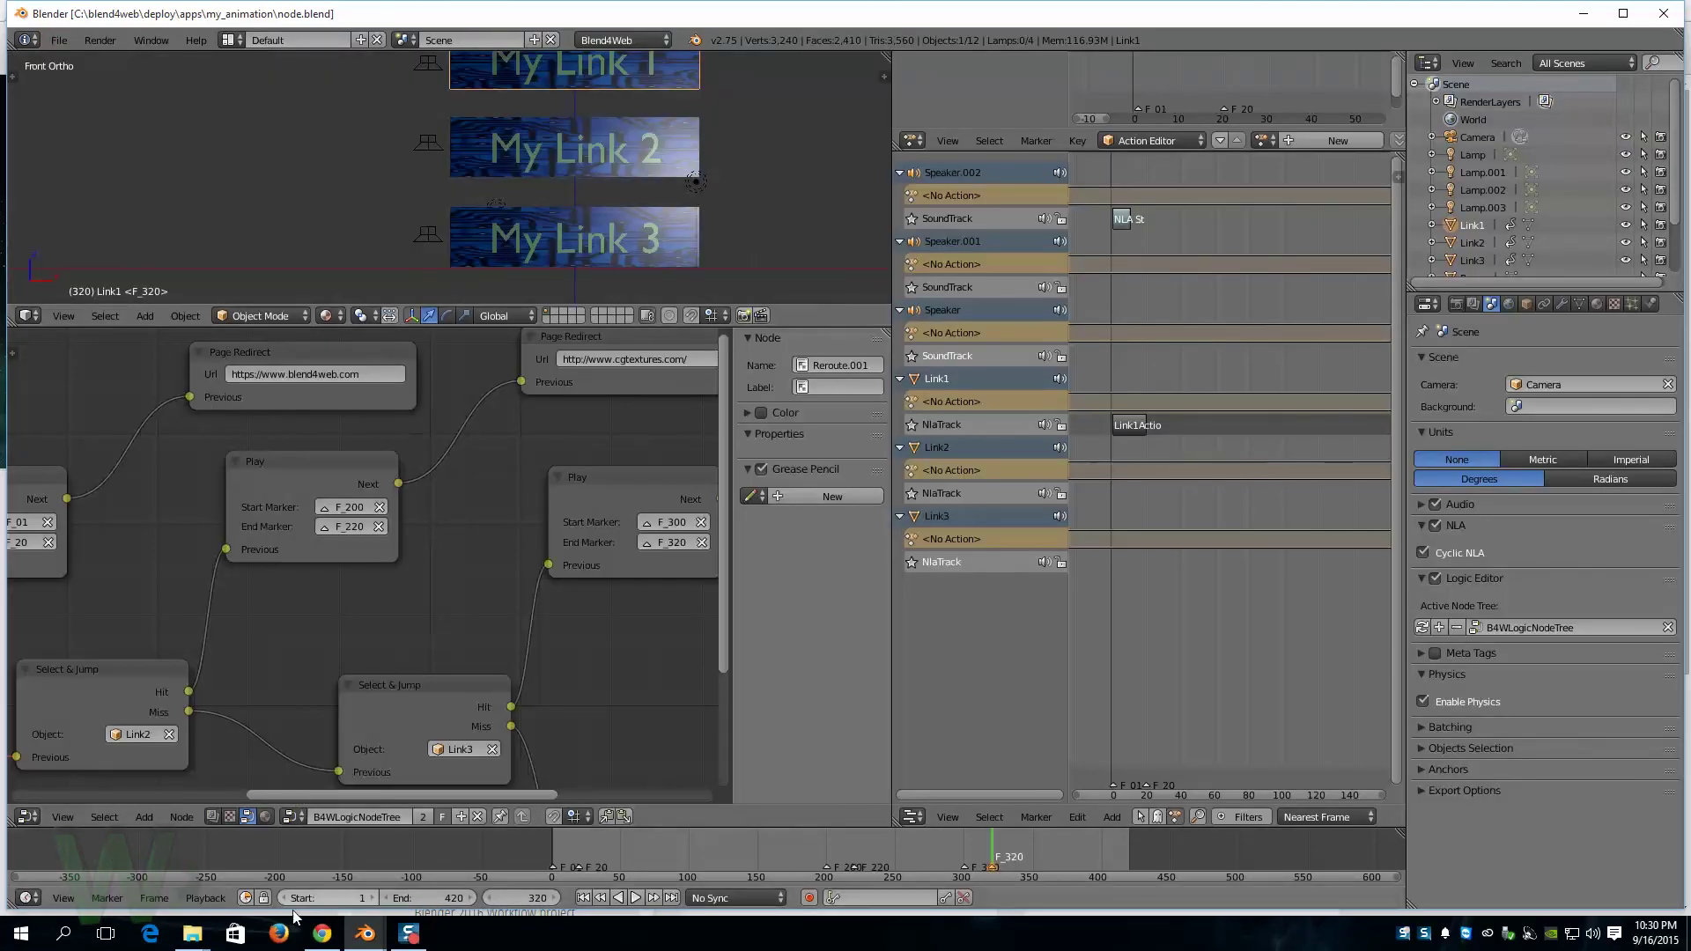
Step: Switch to Chrome, return to the node.html page, reload it and rotate the panorama around the link signs
click(322, 933)
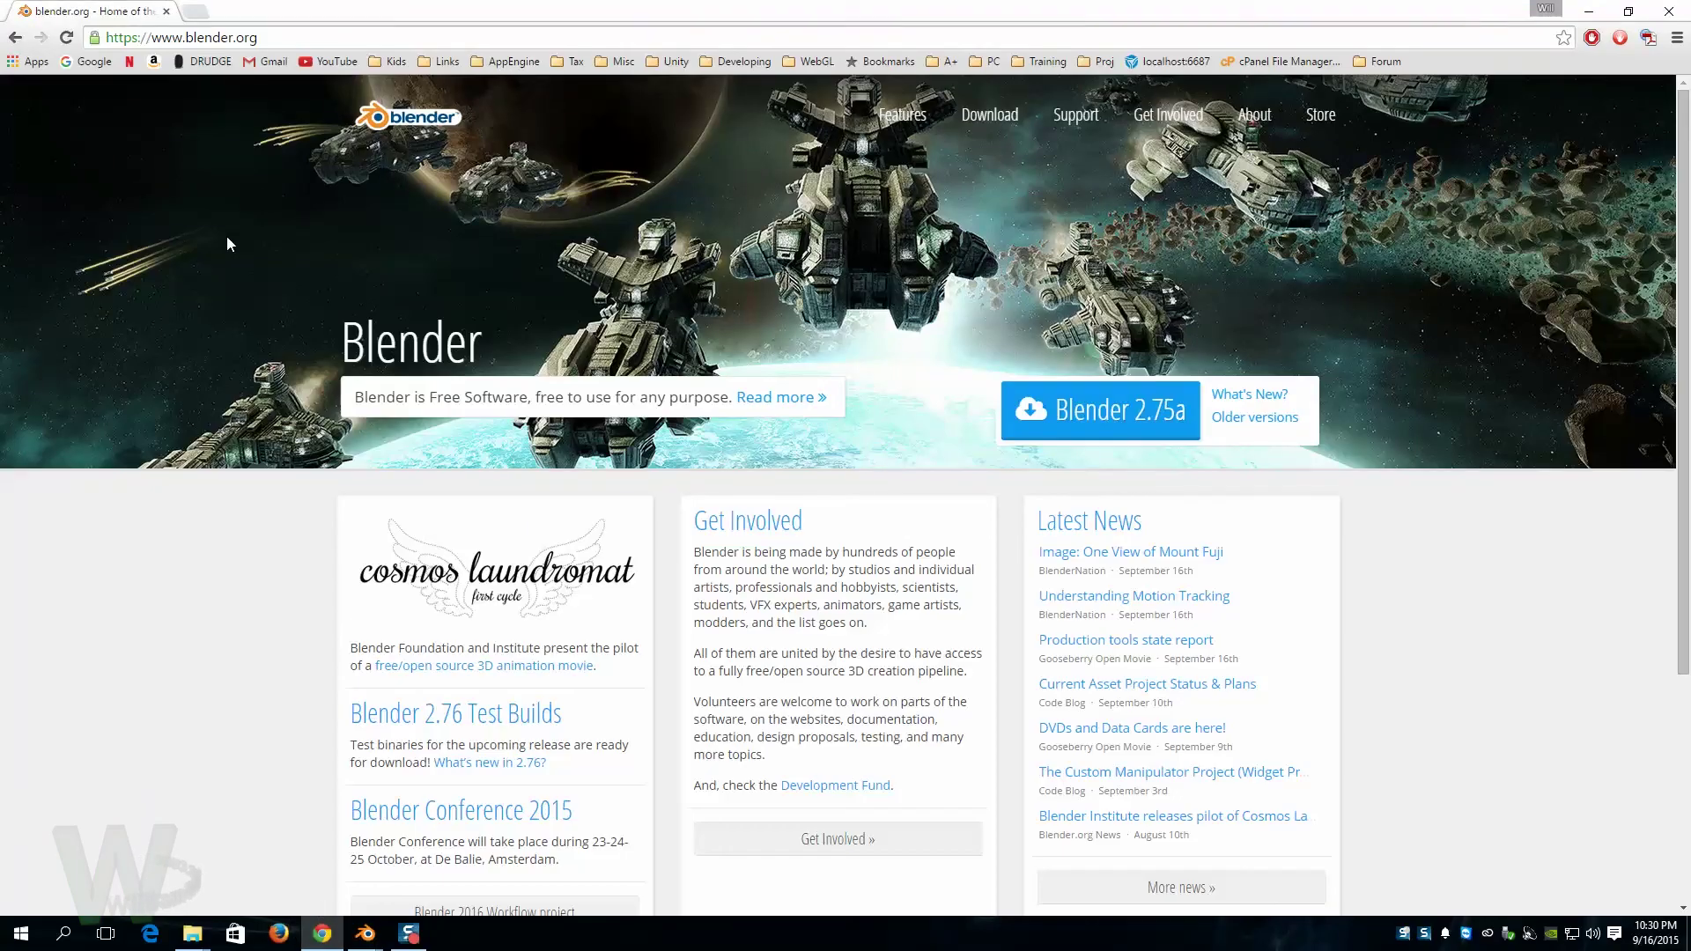
click(12, 37)
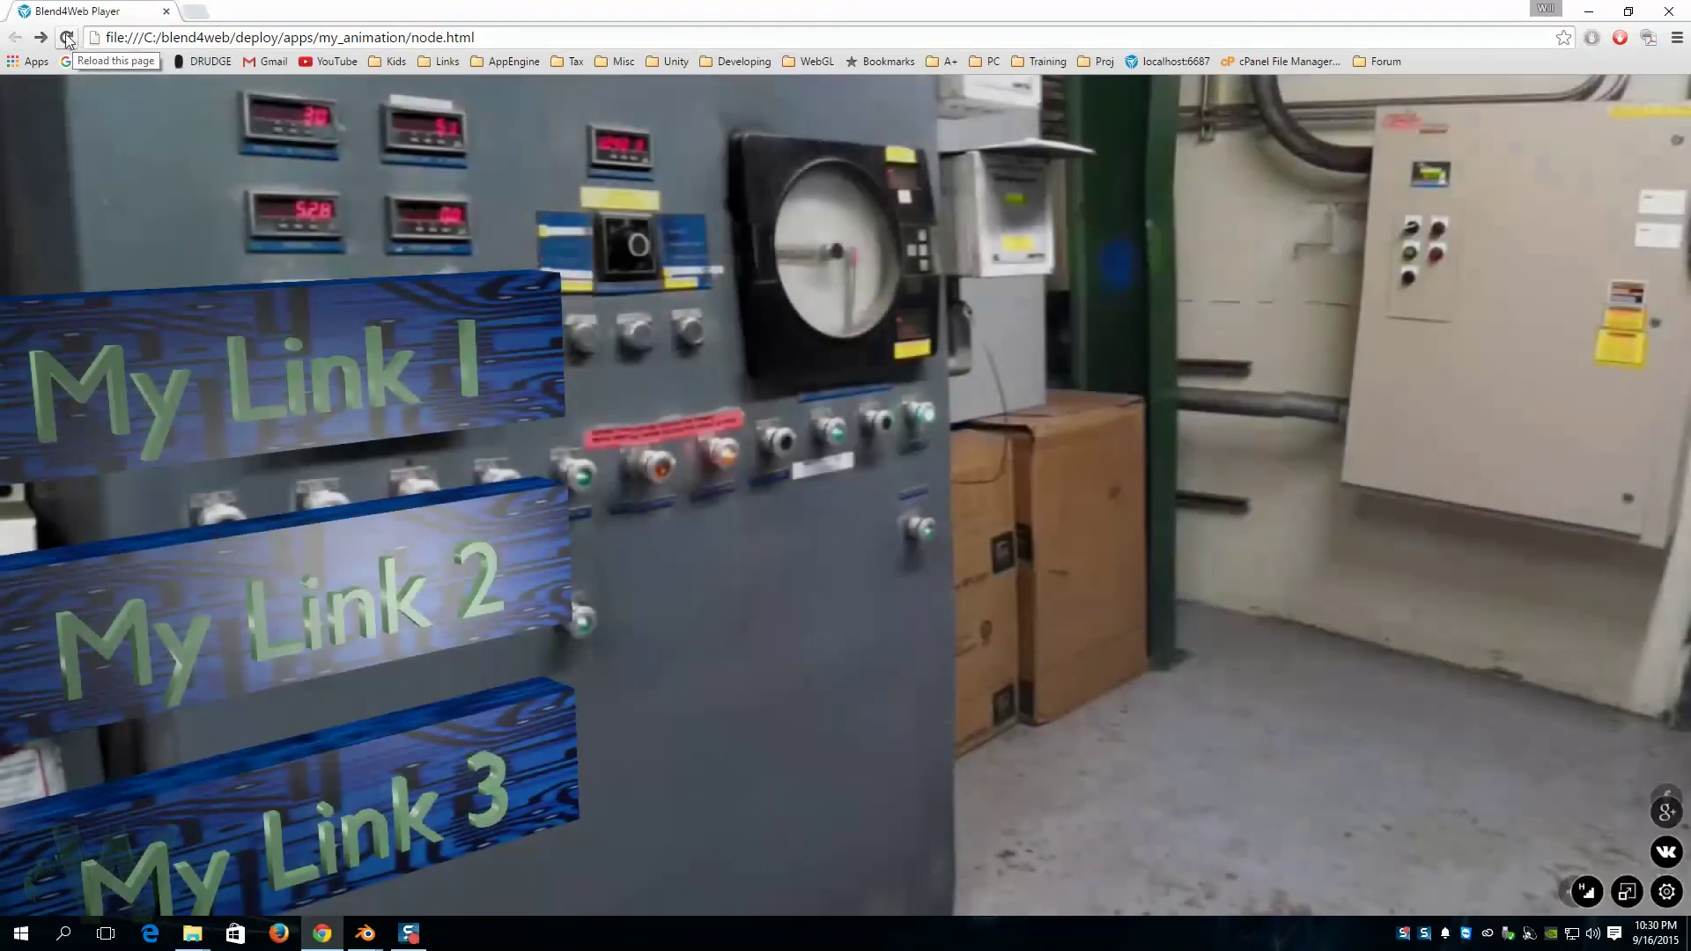
click(67, 38)
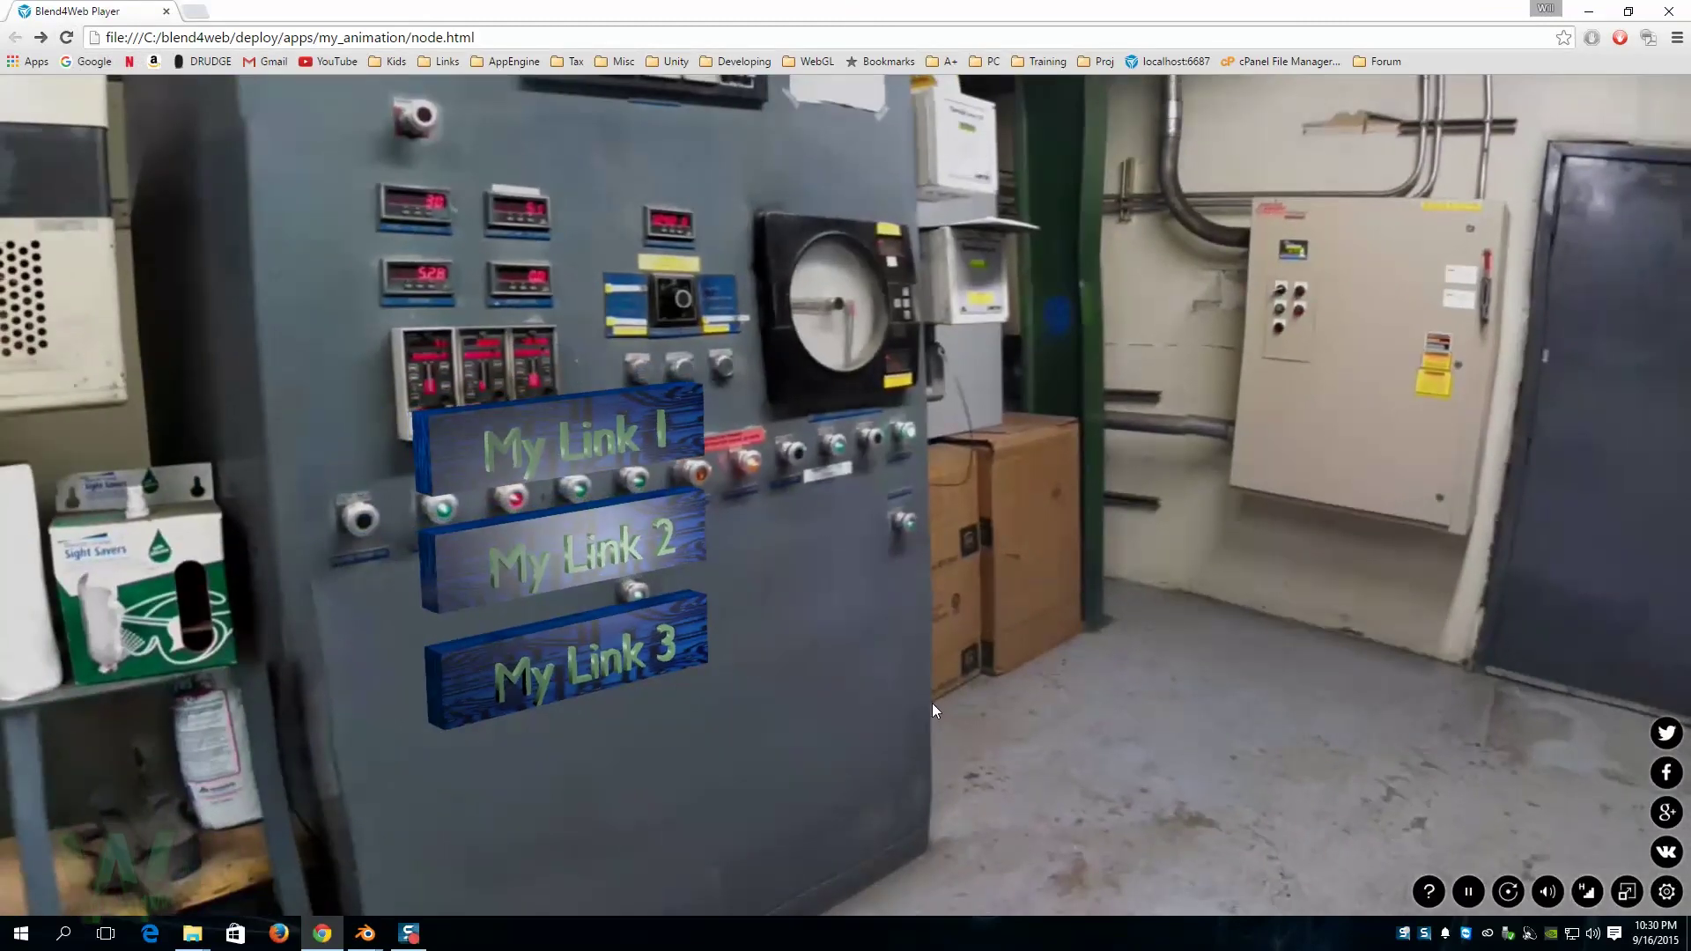
drag(891, 621, 728, 521)
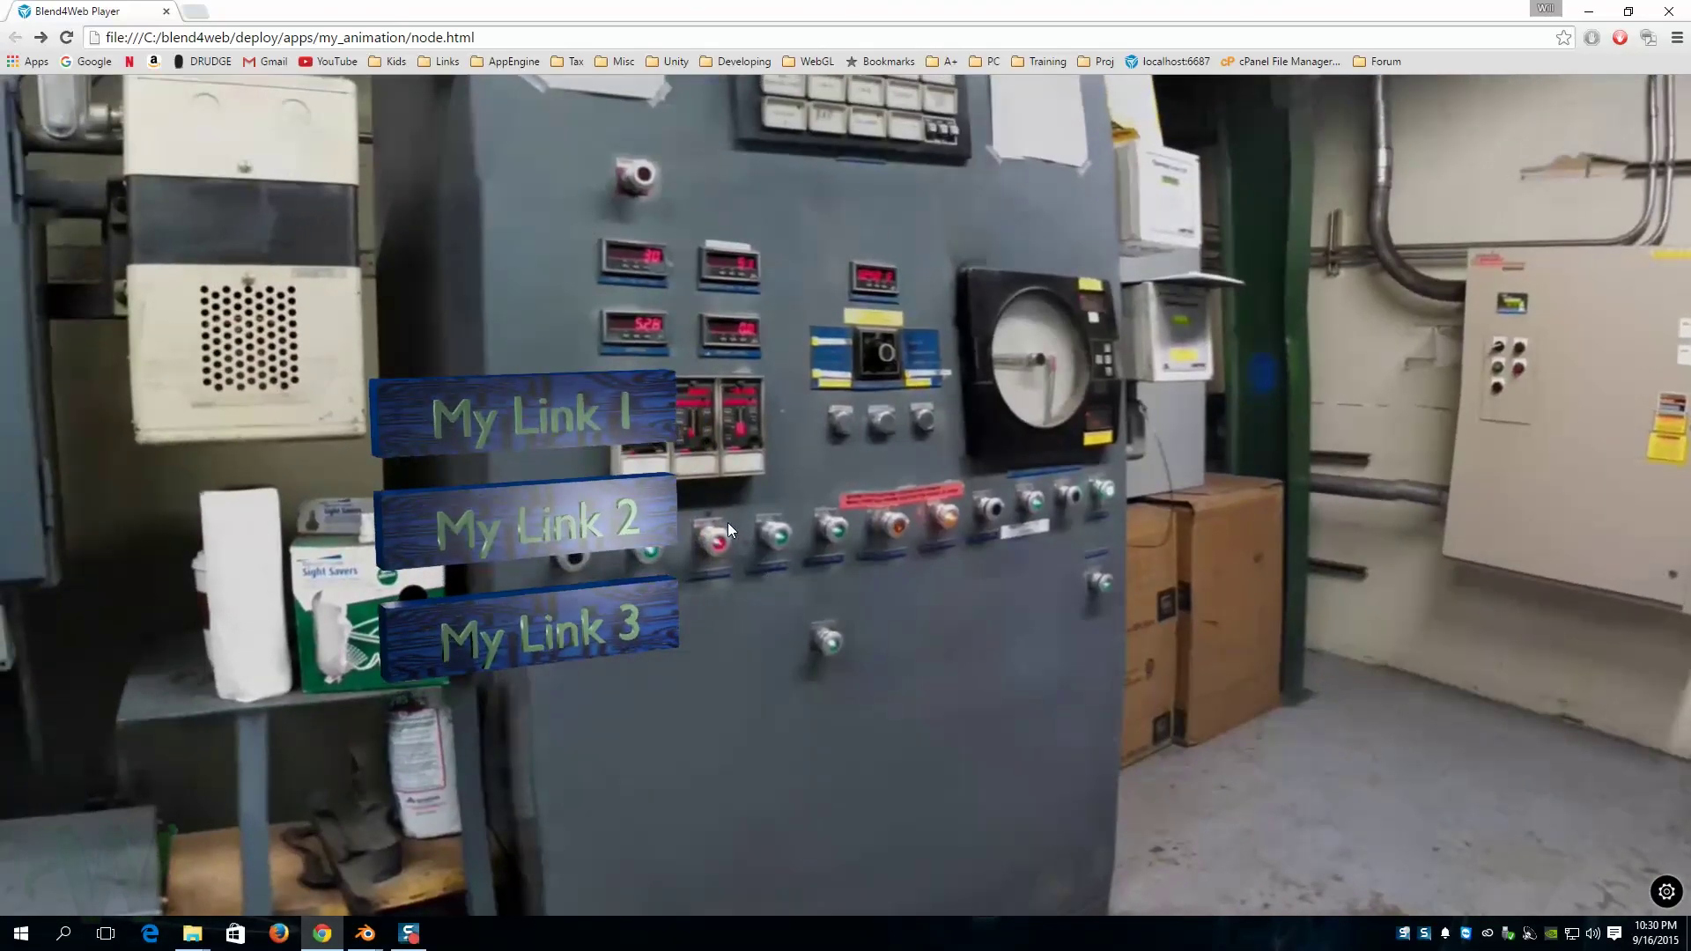
Step: Test the My Link 3 and My Link 1 signs, returning to the panorama after each redirect
click(541, 624)
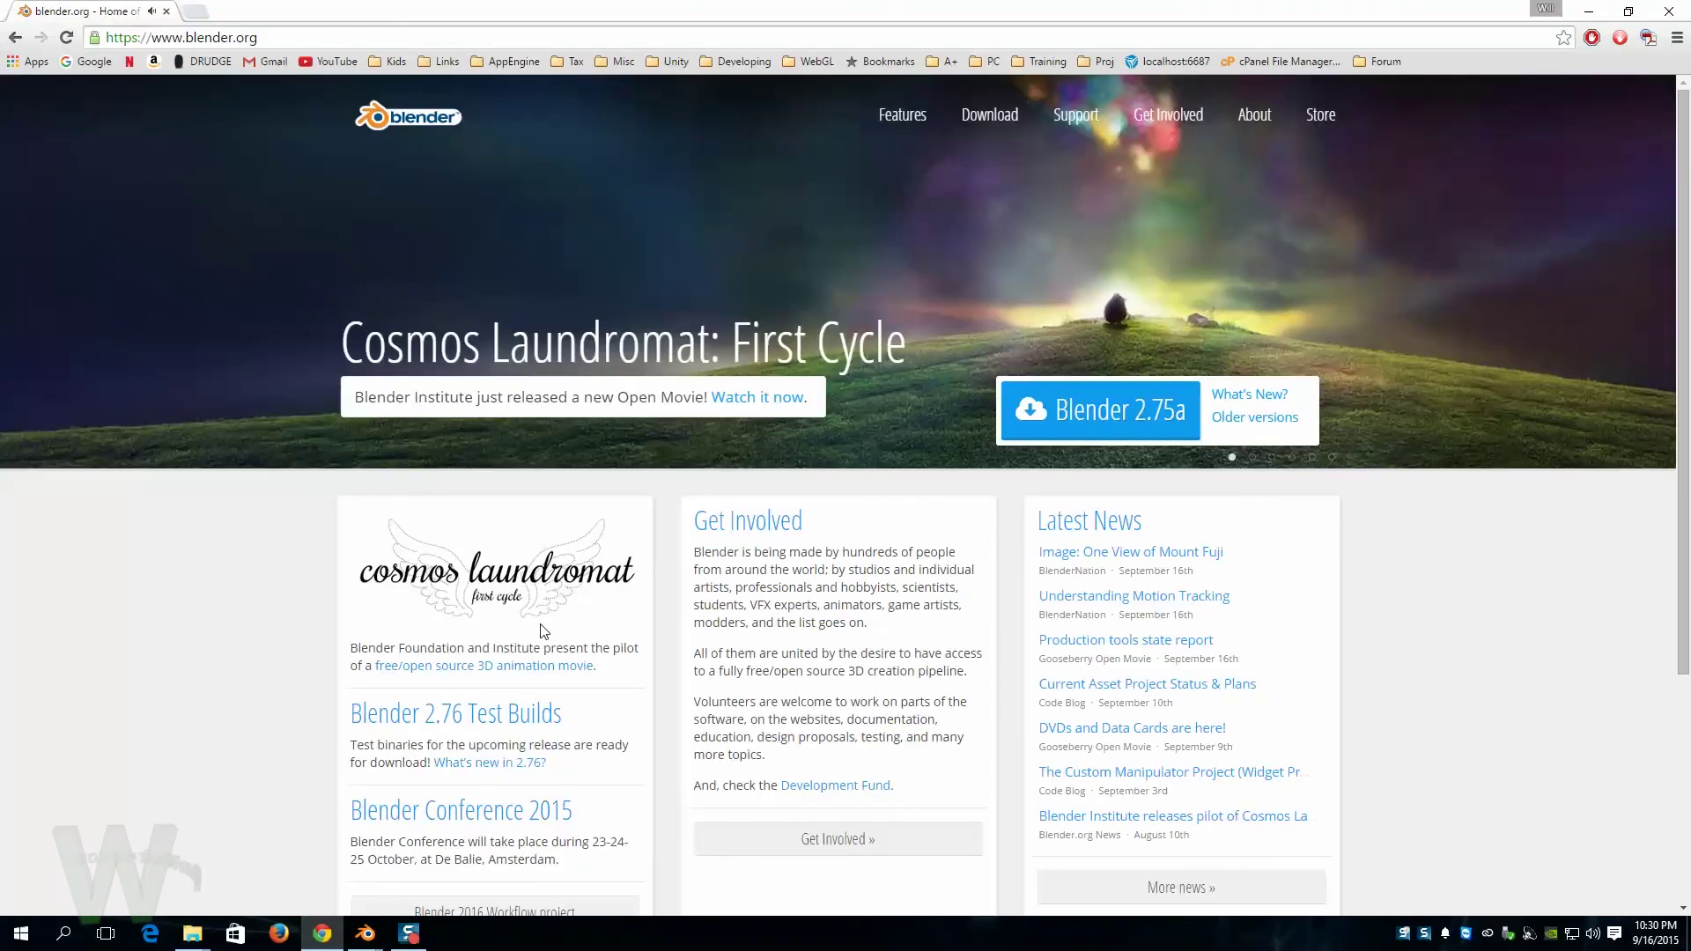
click(15, 37)
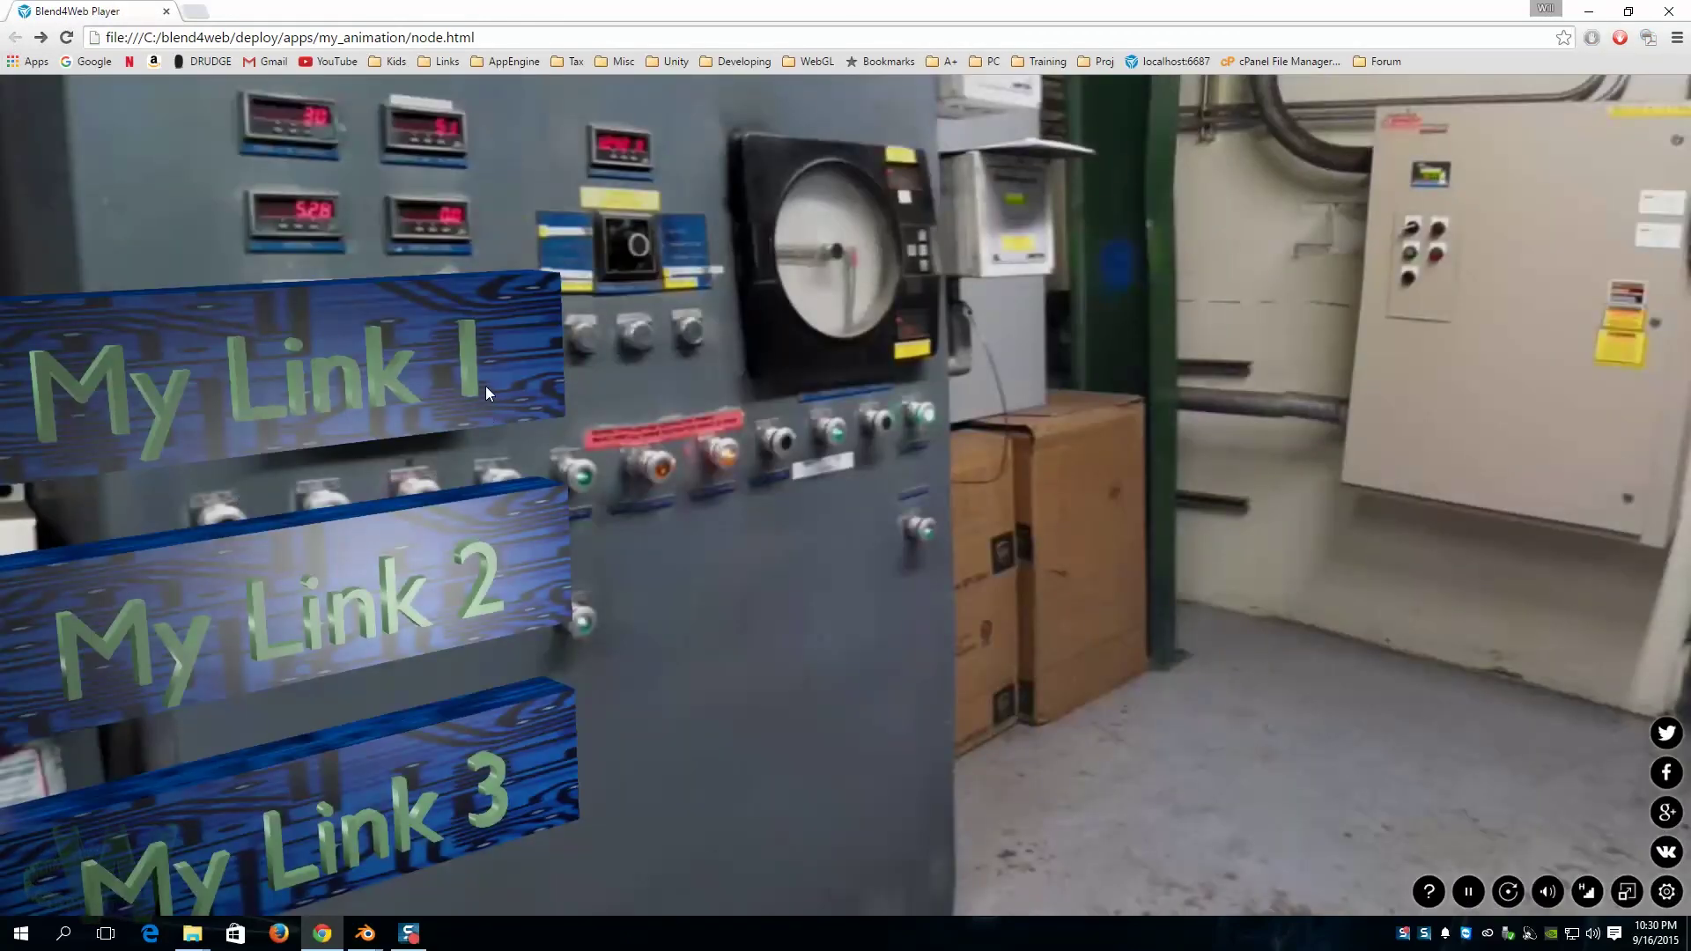
click(486, 387)
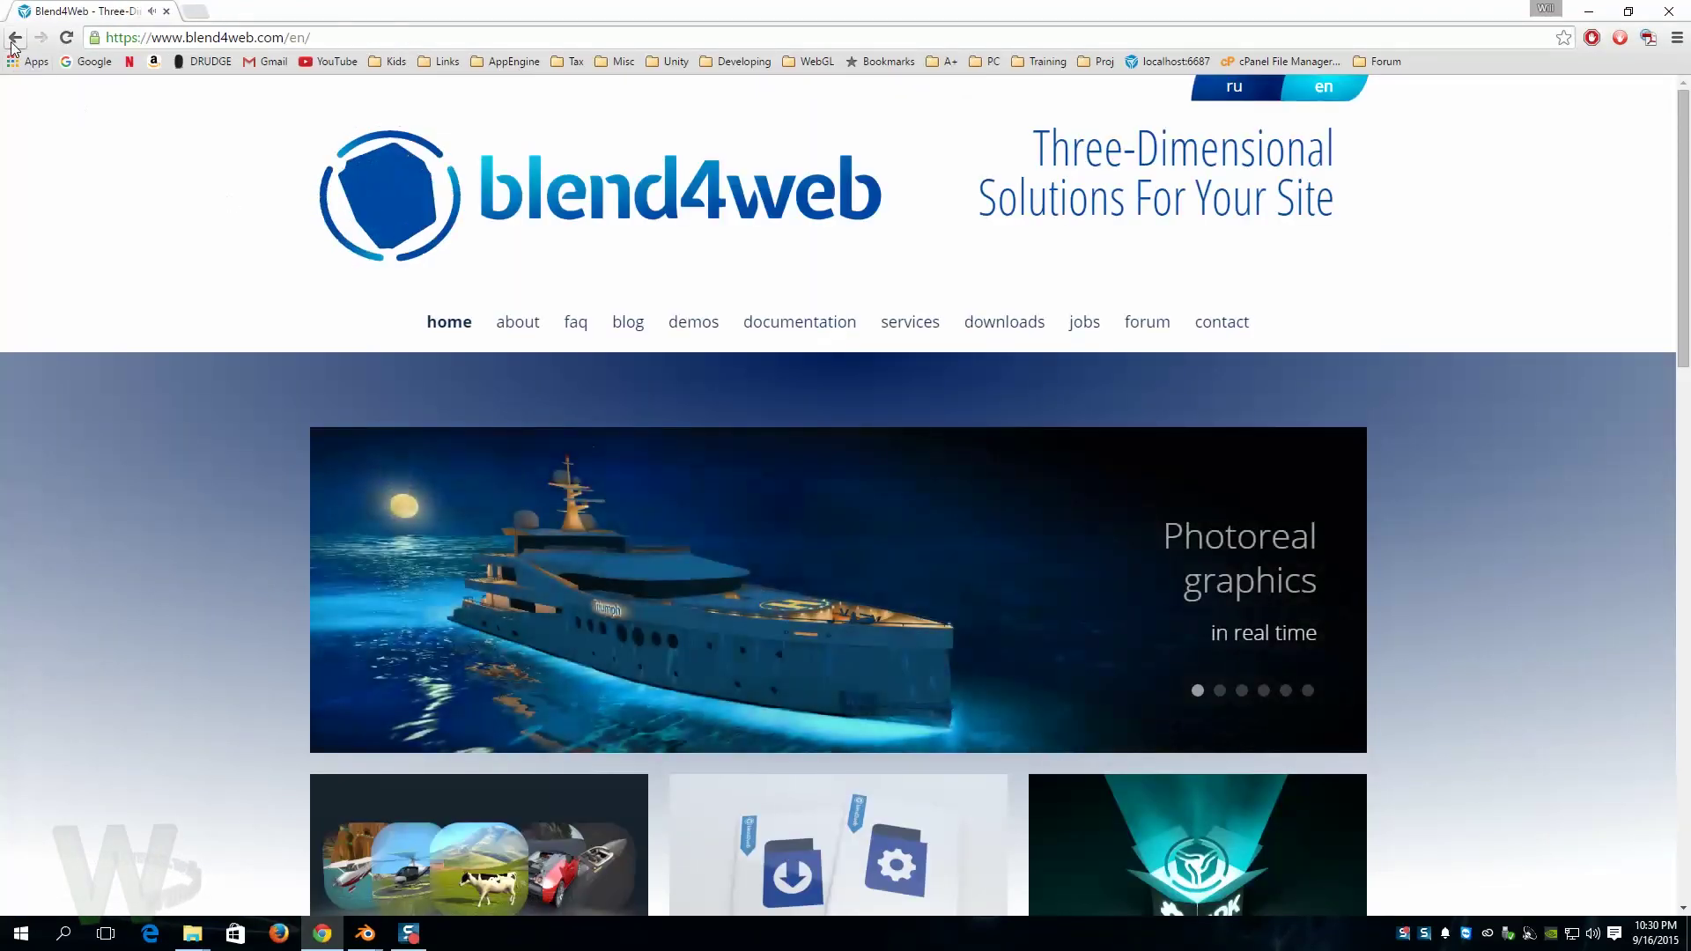
click(14, 38)
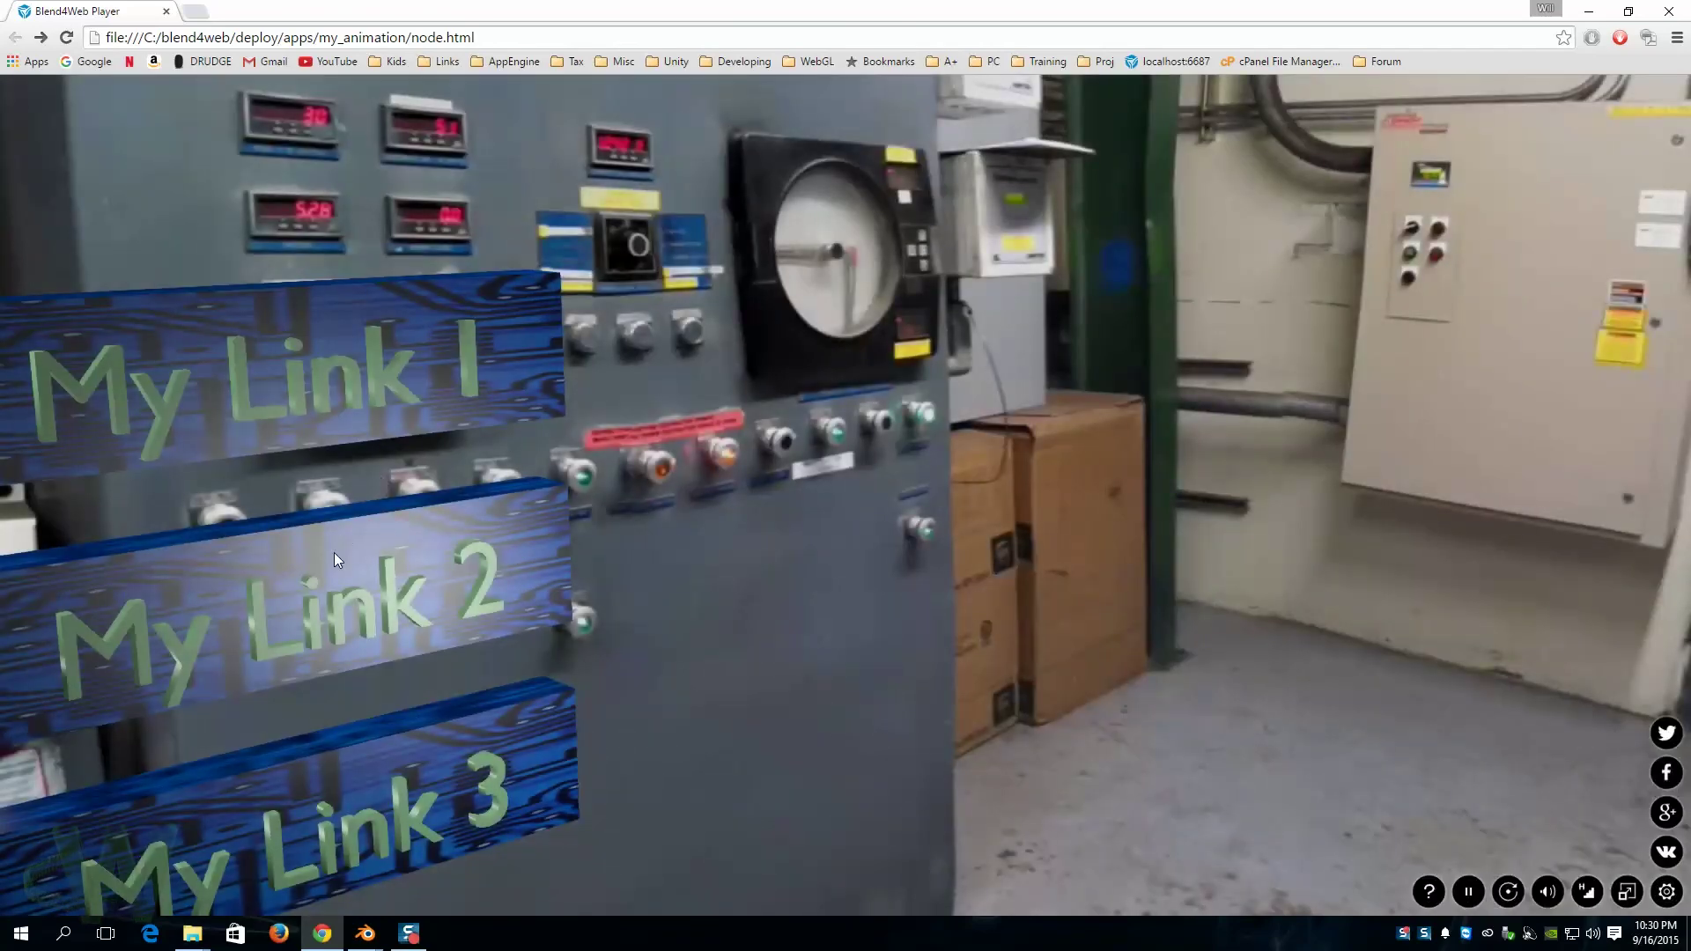
Step: Test the My Link 2 sign and My Link 3 again, going back to the panorama after each one
click(334, 554)
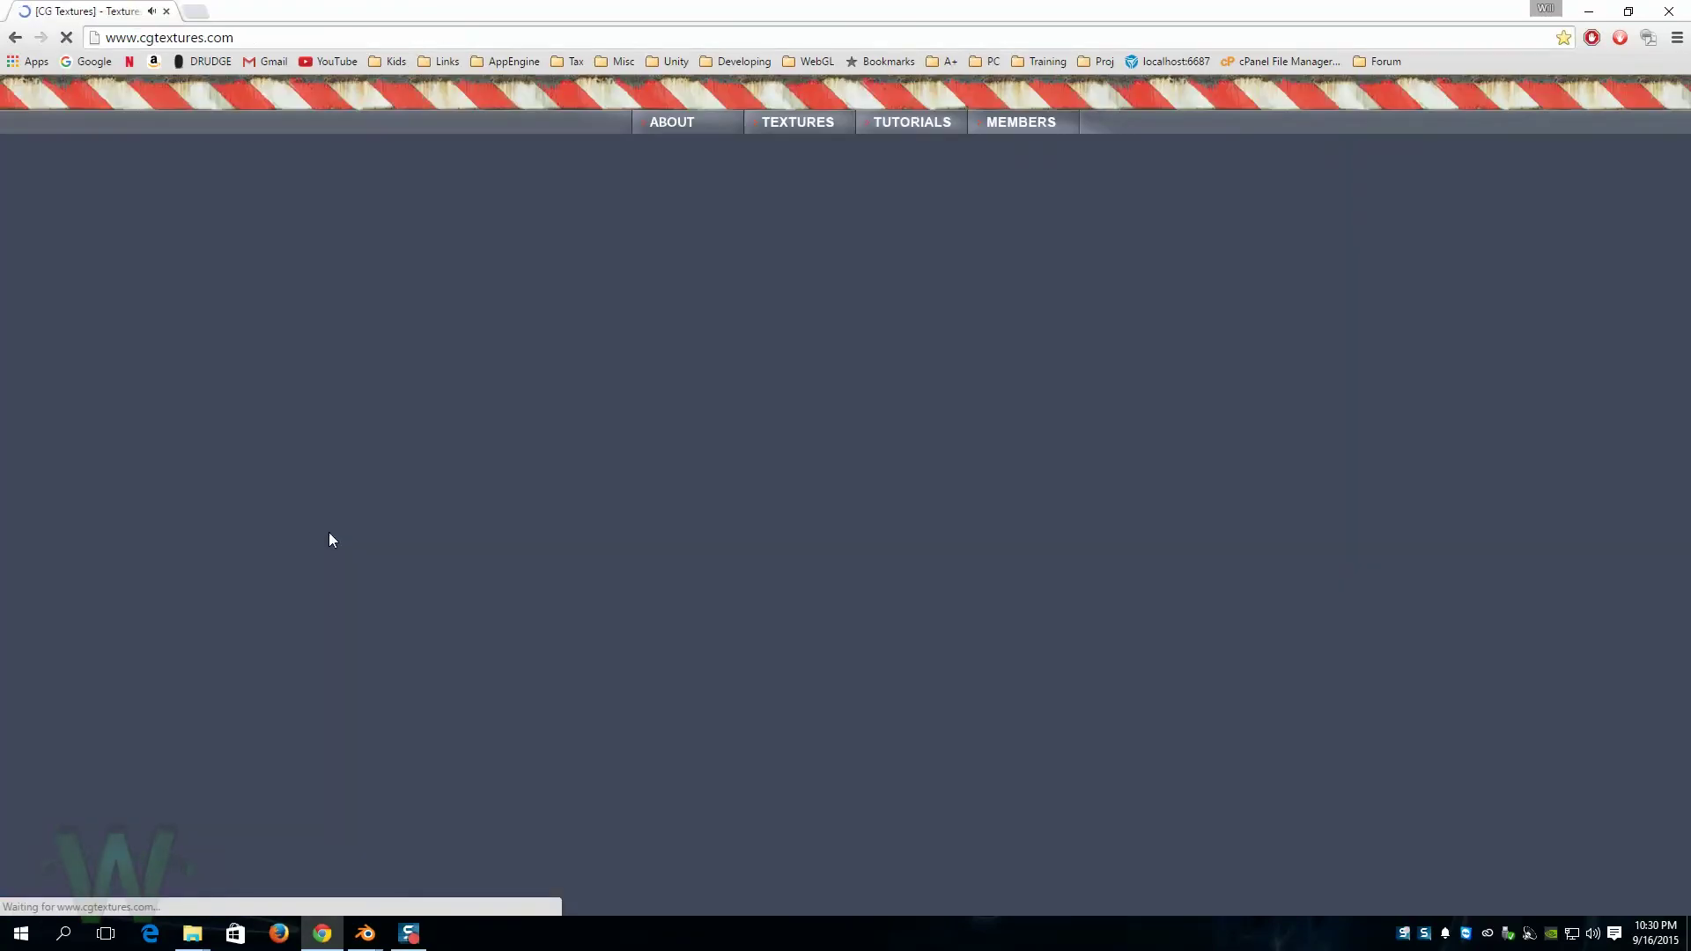
key(alt+Left)
click(495, 731)
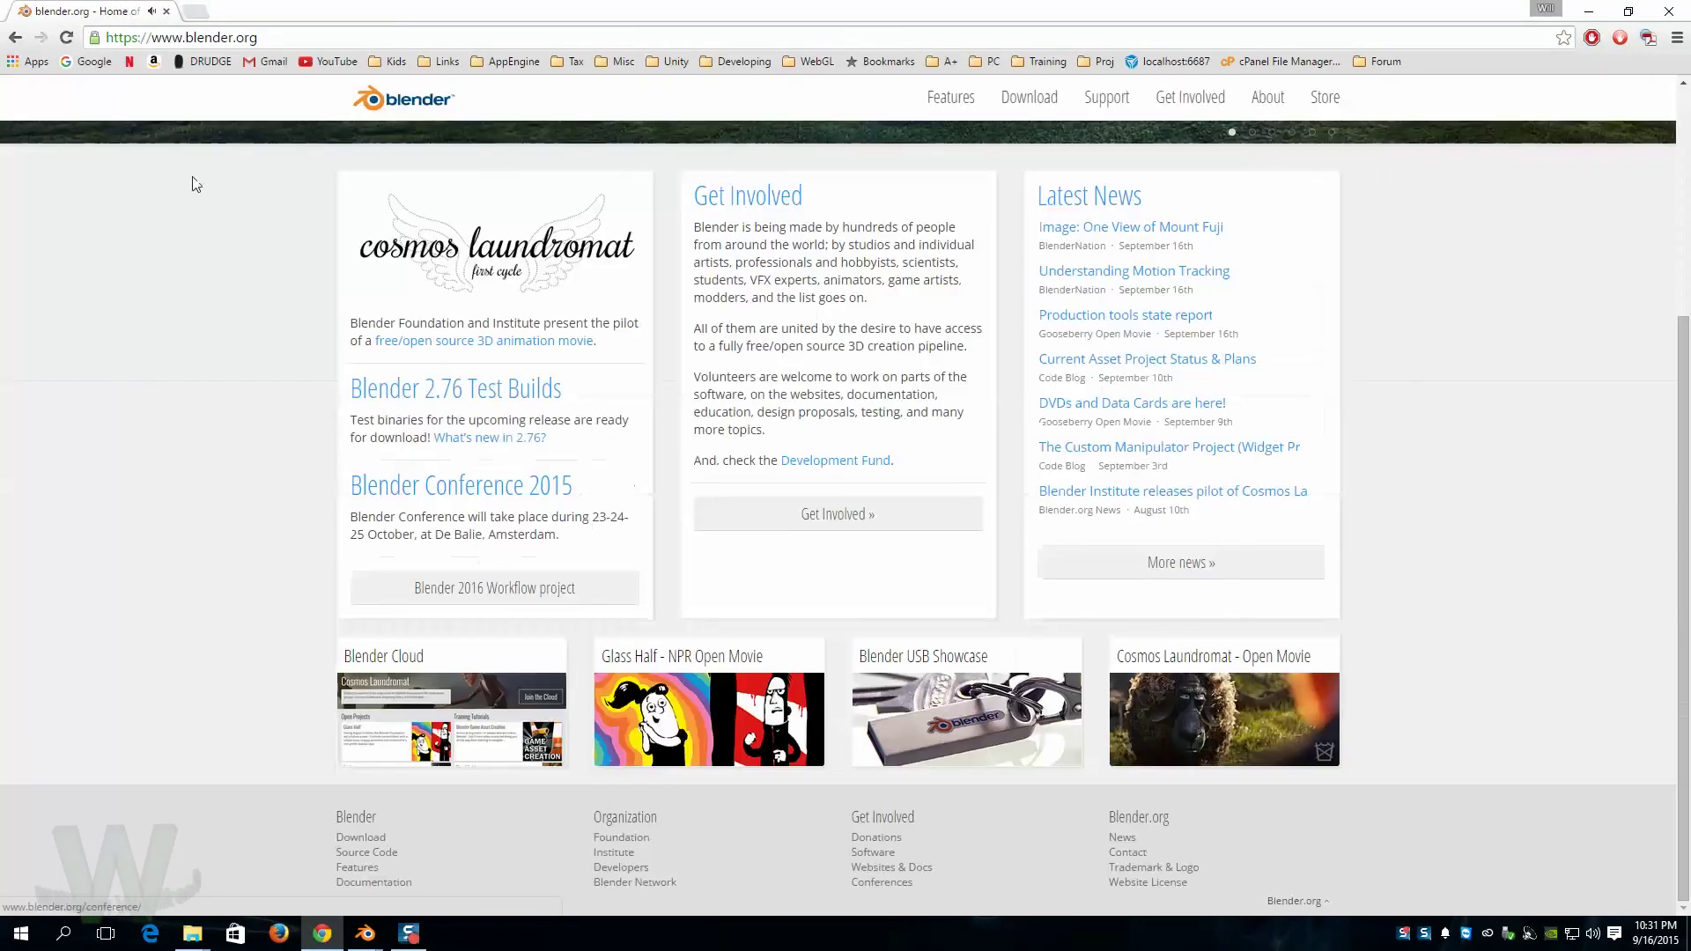
click(15, 37)
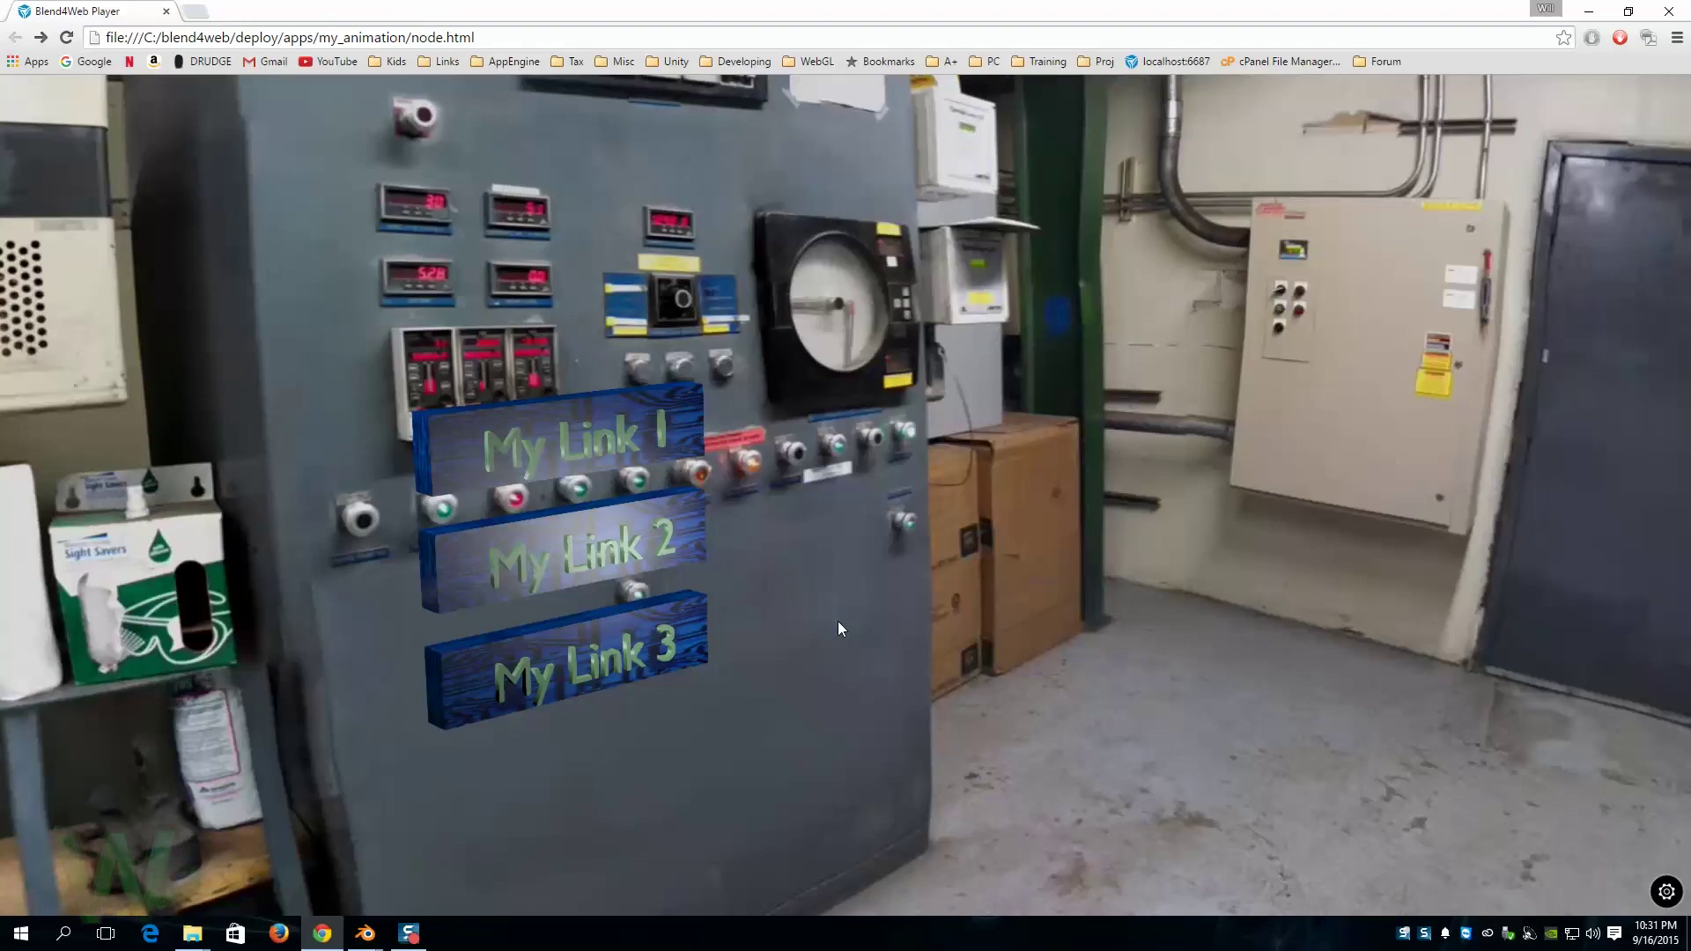
Step: Switch back to Blender and enlarge the 3D view slightly in height, then widen it and the node editor toward the NLA editor
key(alt+Tab)
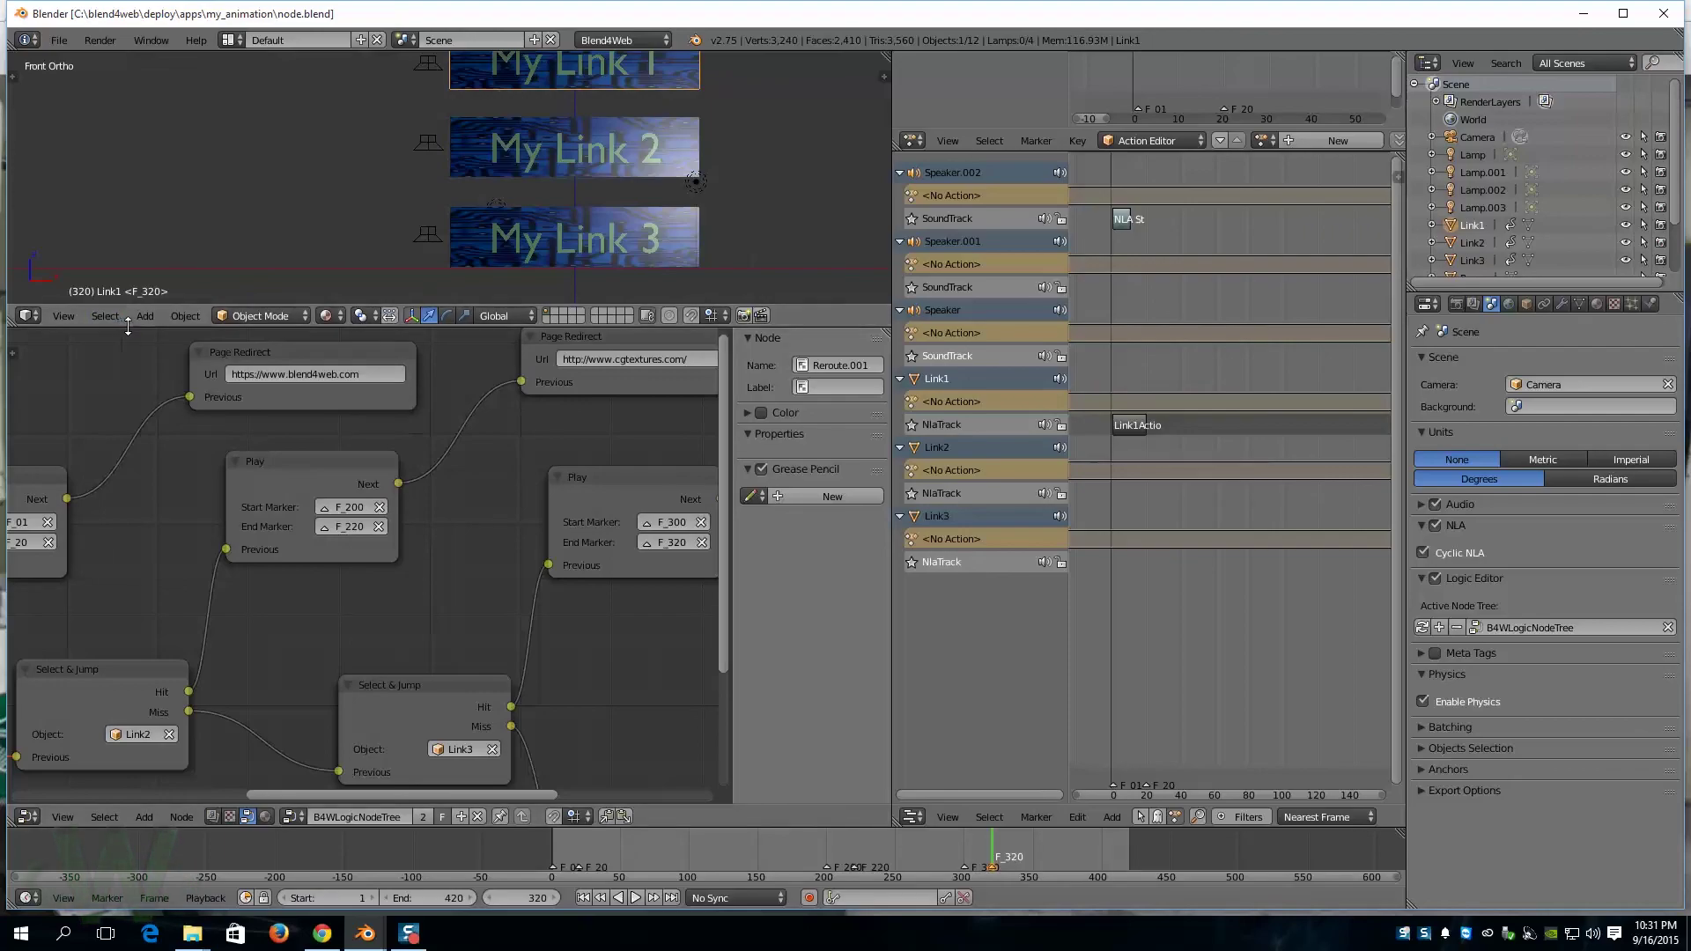
drag(128, 326, 136, 331)
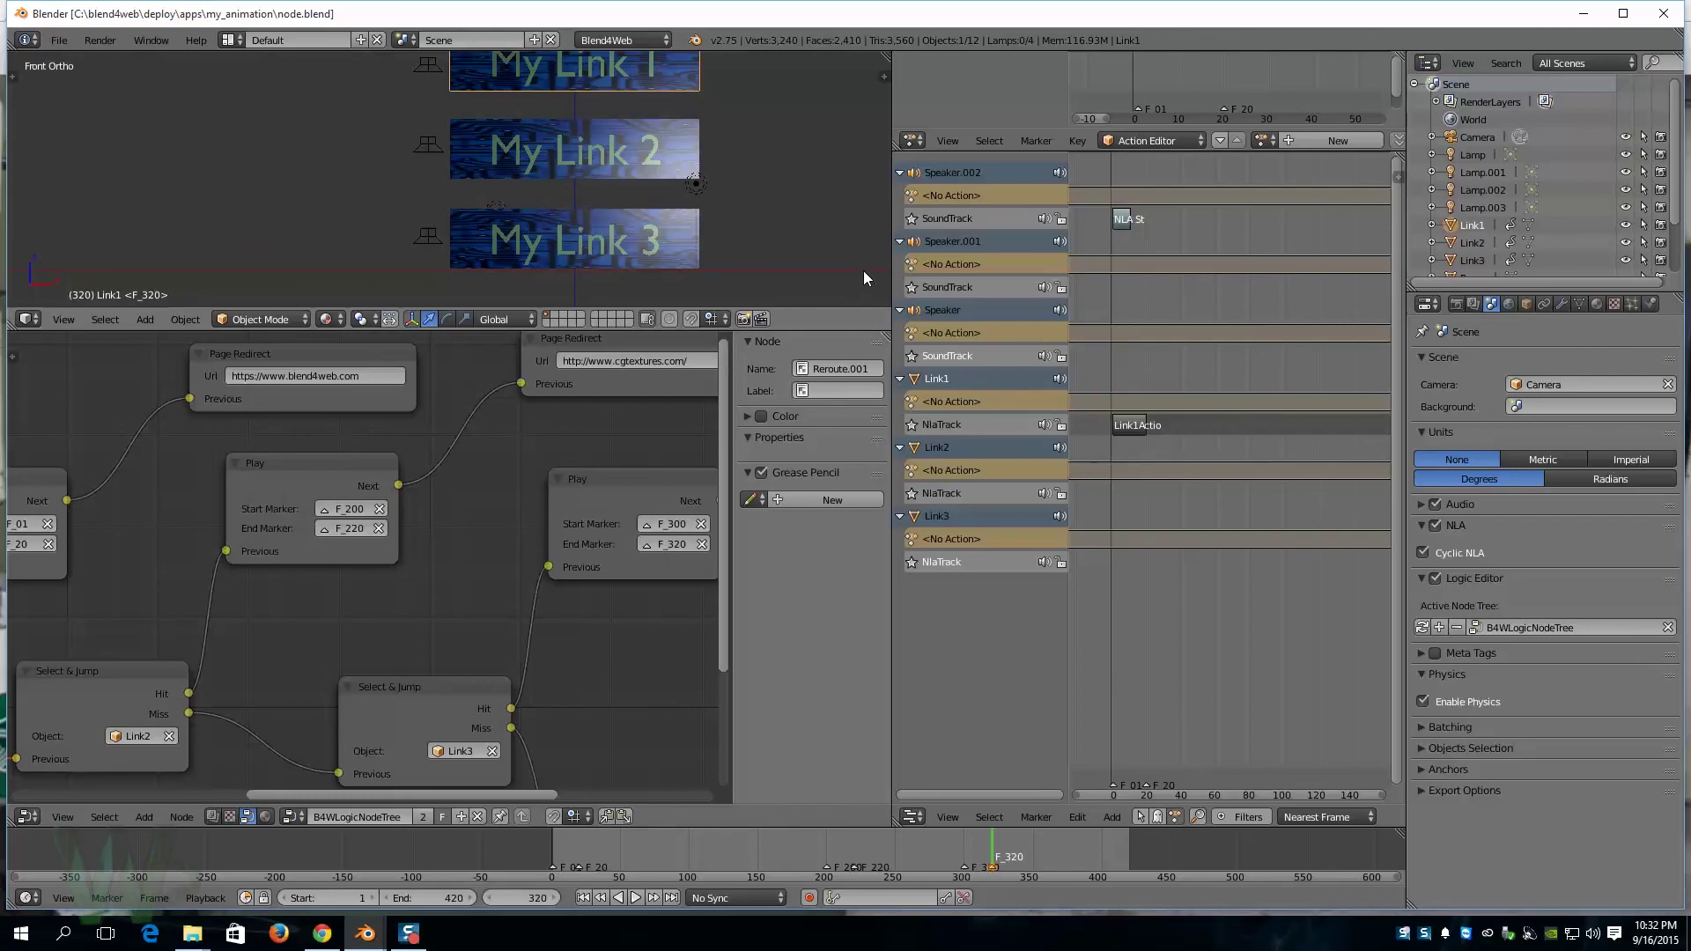
drag(891, 220, 1103, 253)
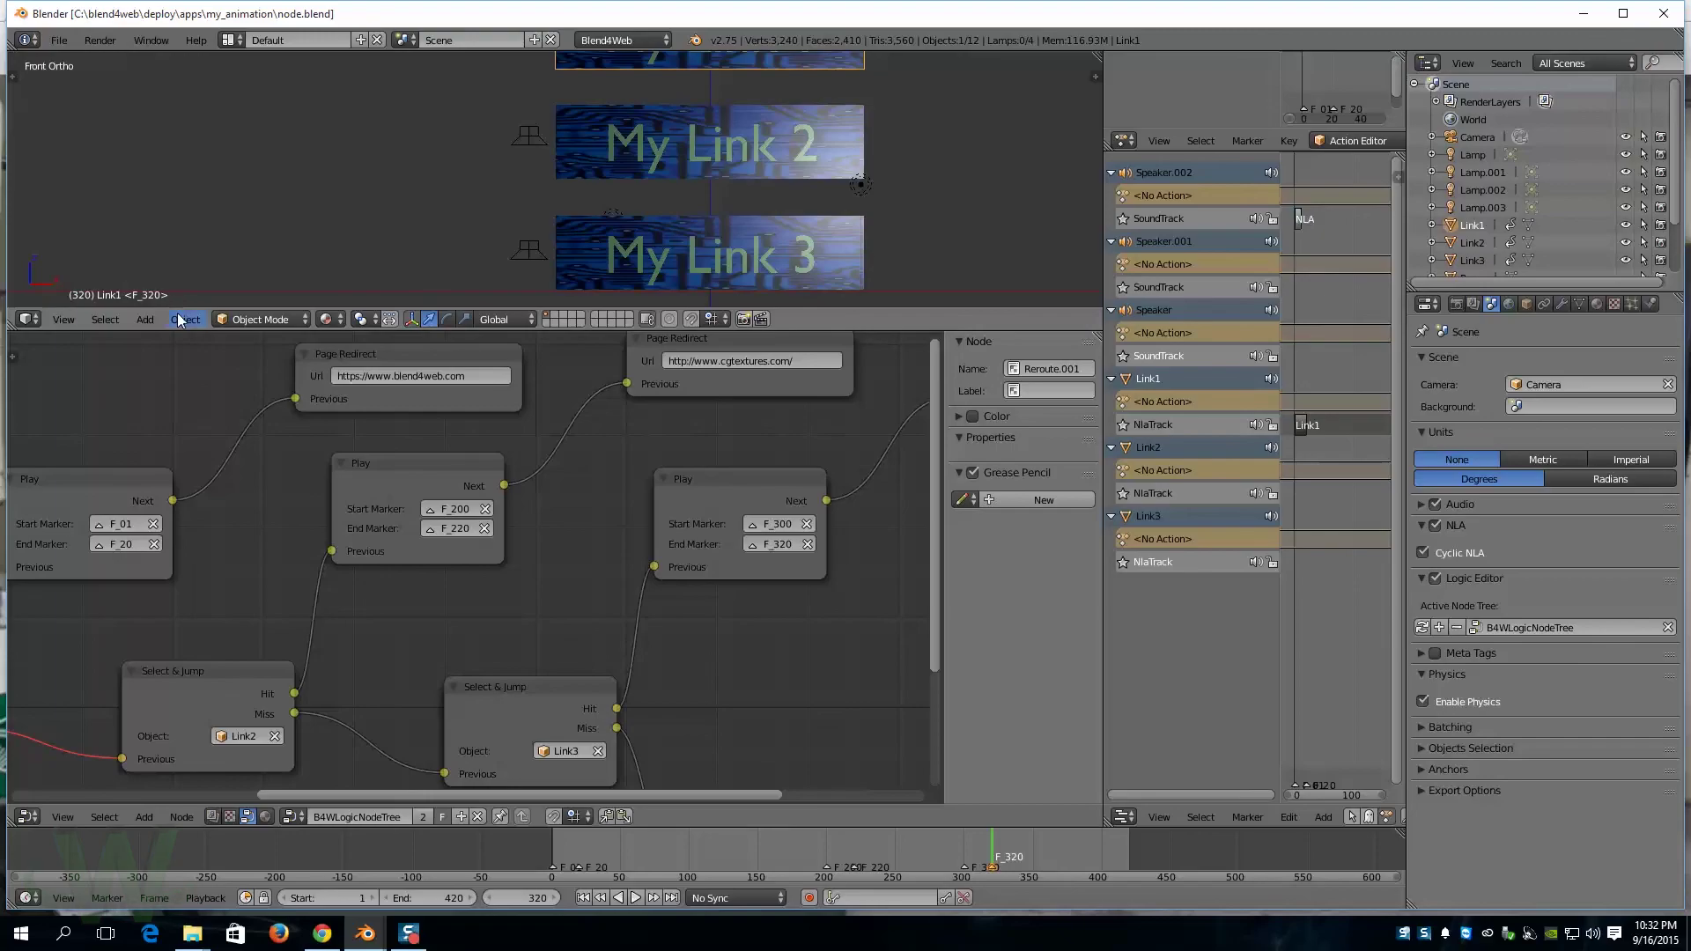